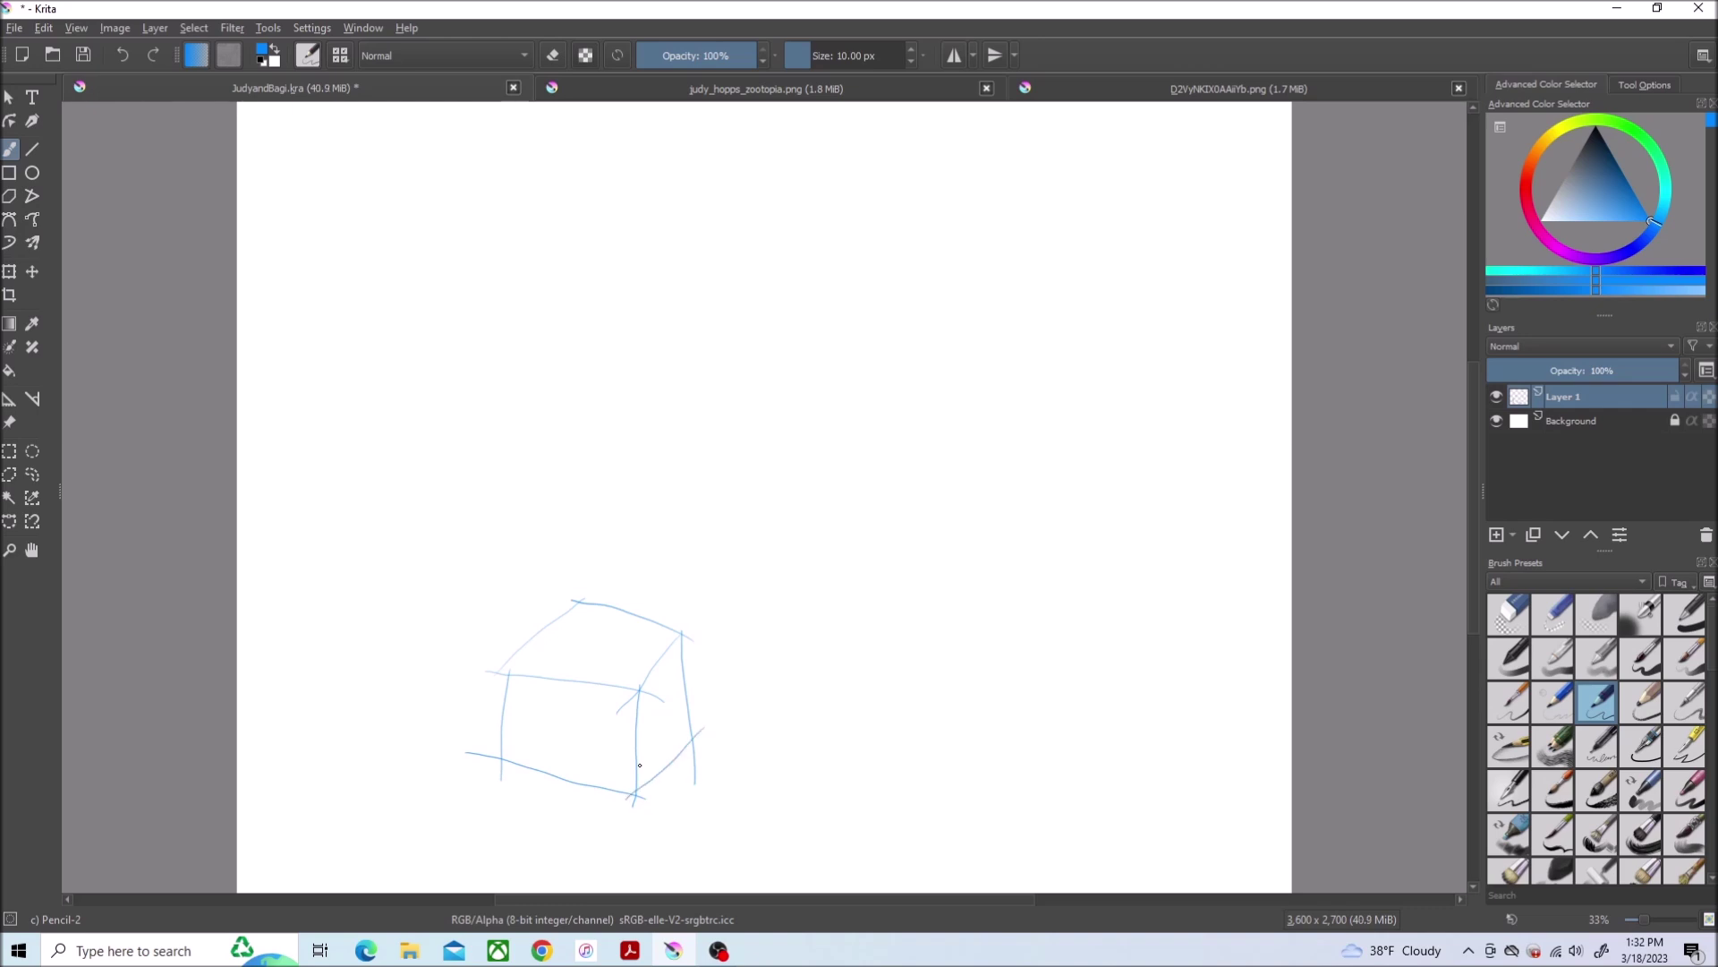
Undo the box and sketch the left figure's stacked circles and centre line
{"action": "left_click", "coordinate": [123, 50]}
{"action": "left_click", "coordinate": [121, 51]}
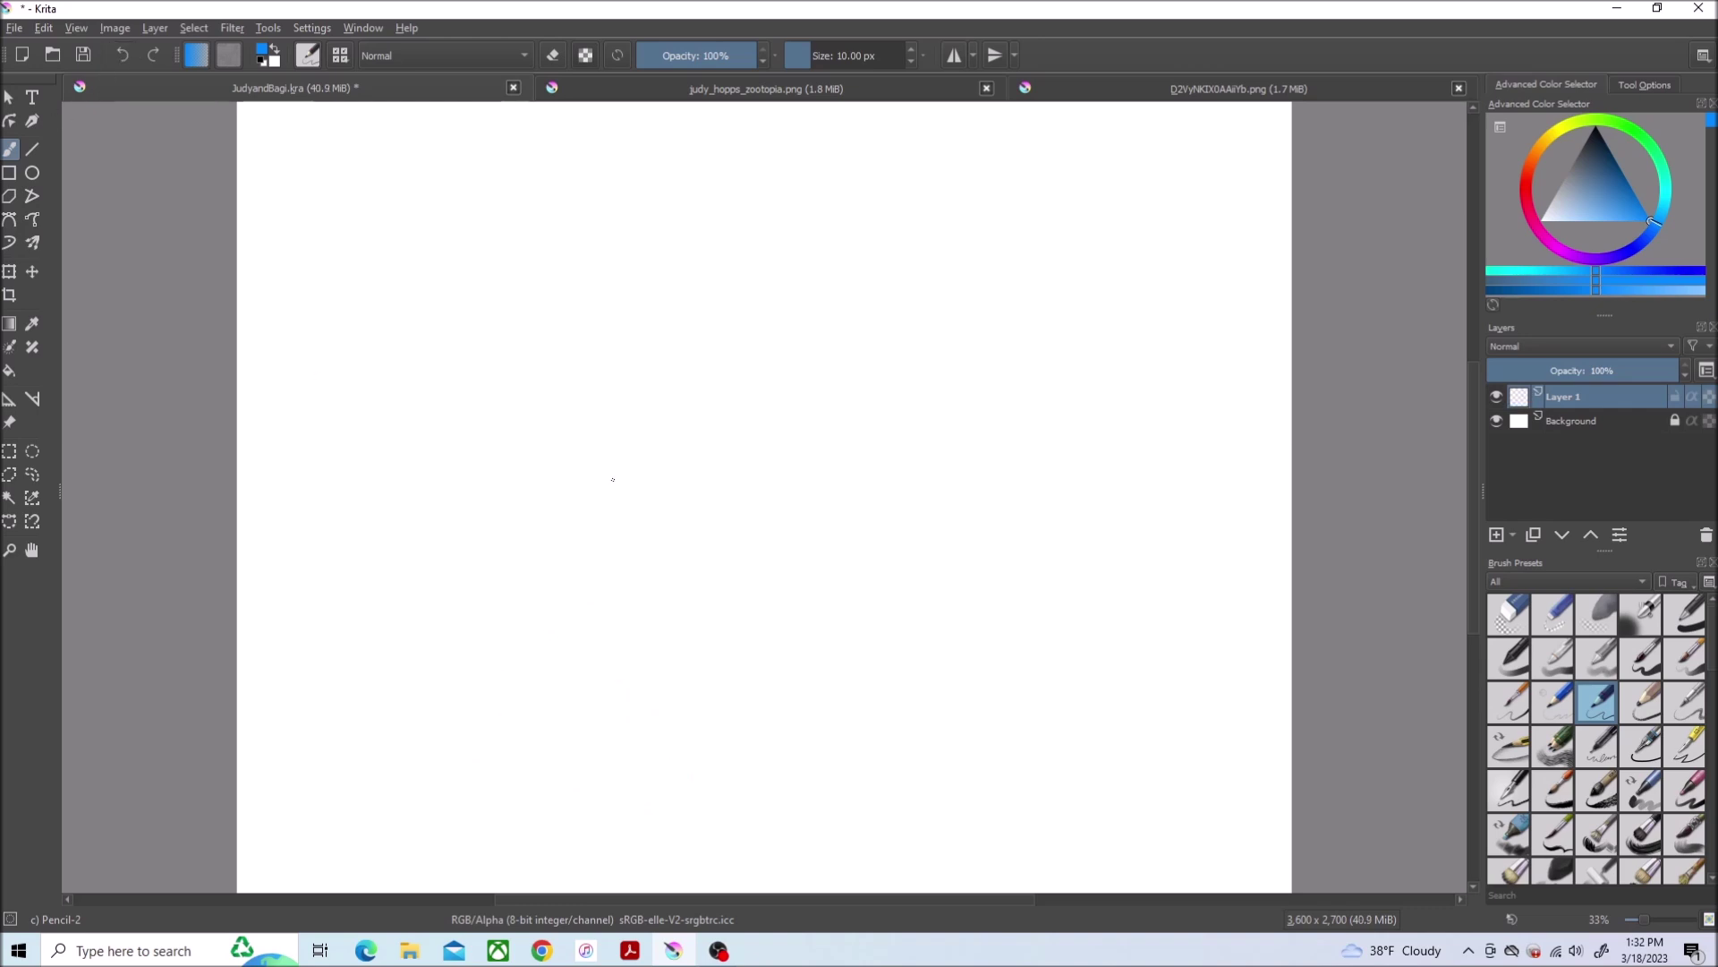
{"action": "mouse_move", "coordinate": [486, 486]}
{"action": "left_mouse_down"}
{"action": "mouse_move", "coordinate": [468, 399]}
{"action": "mouse_move", "coordinate": [491, 760]}
{"action": "left_mouse_up"}
{"action": "left_click", "coordinate": [646, 87]}
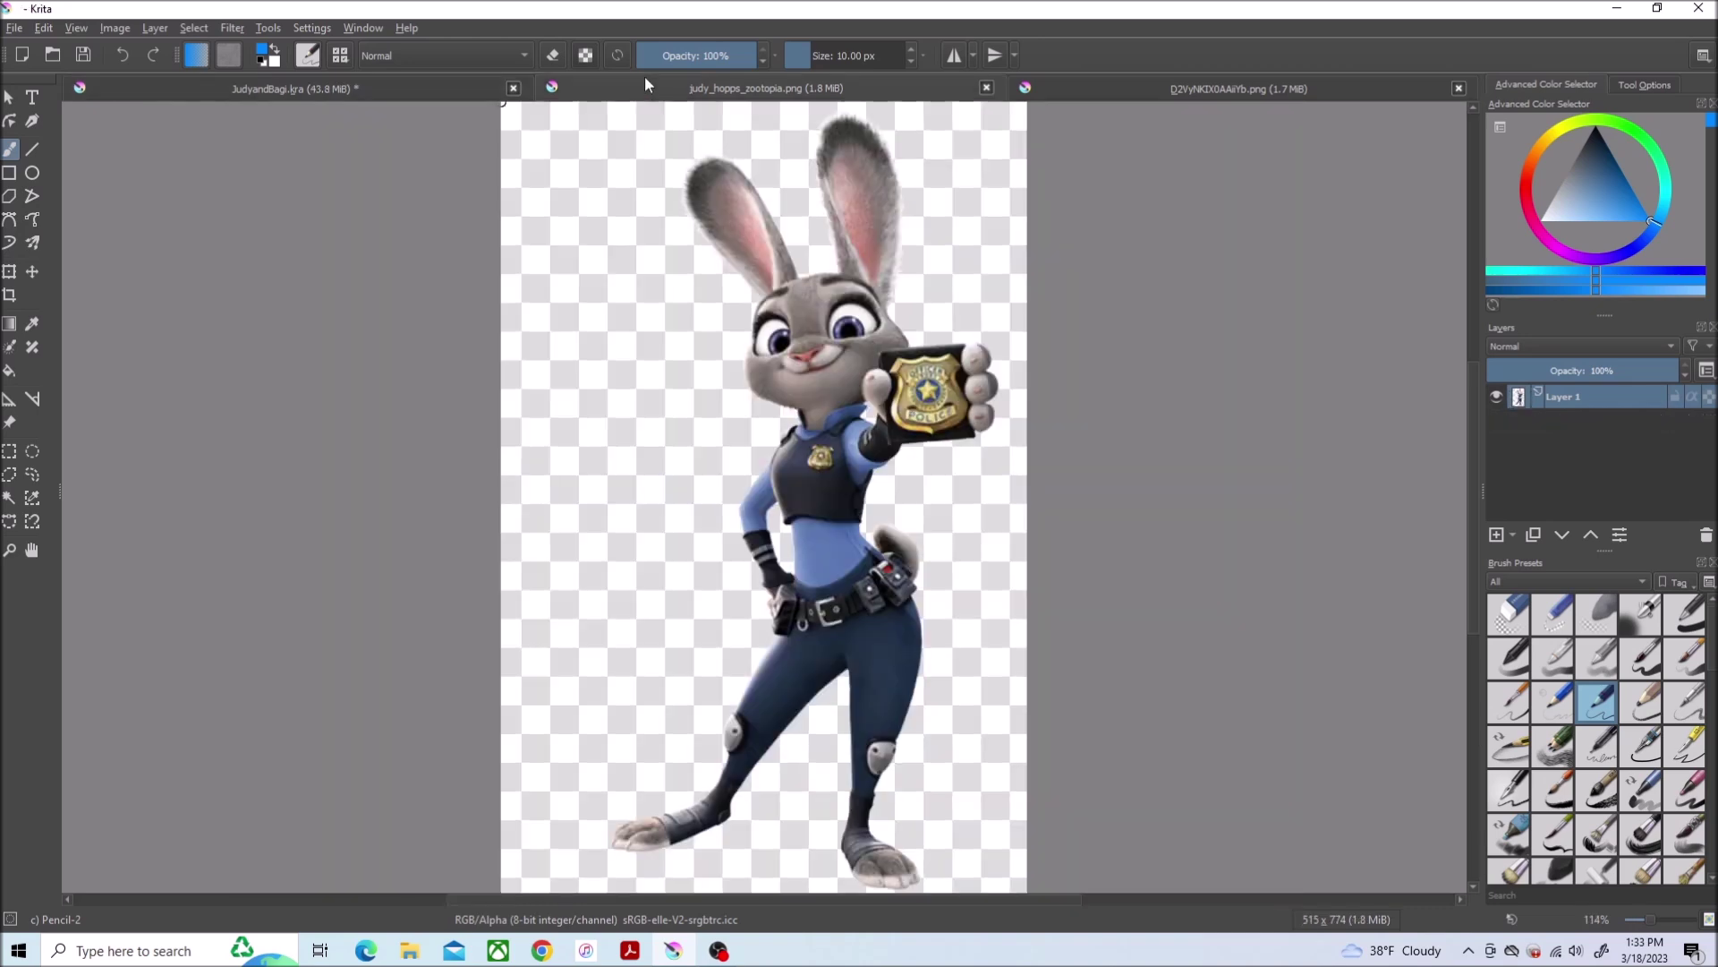
{"action": "key", "text": "ctrl+Tab"}
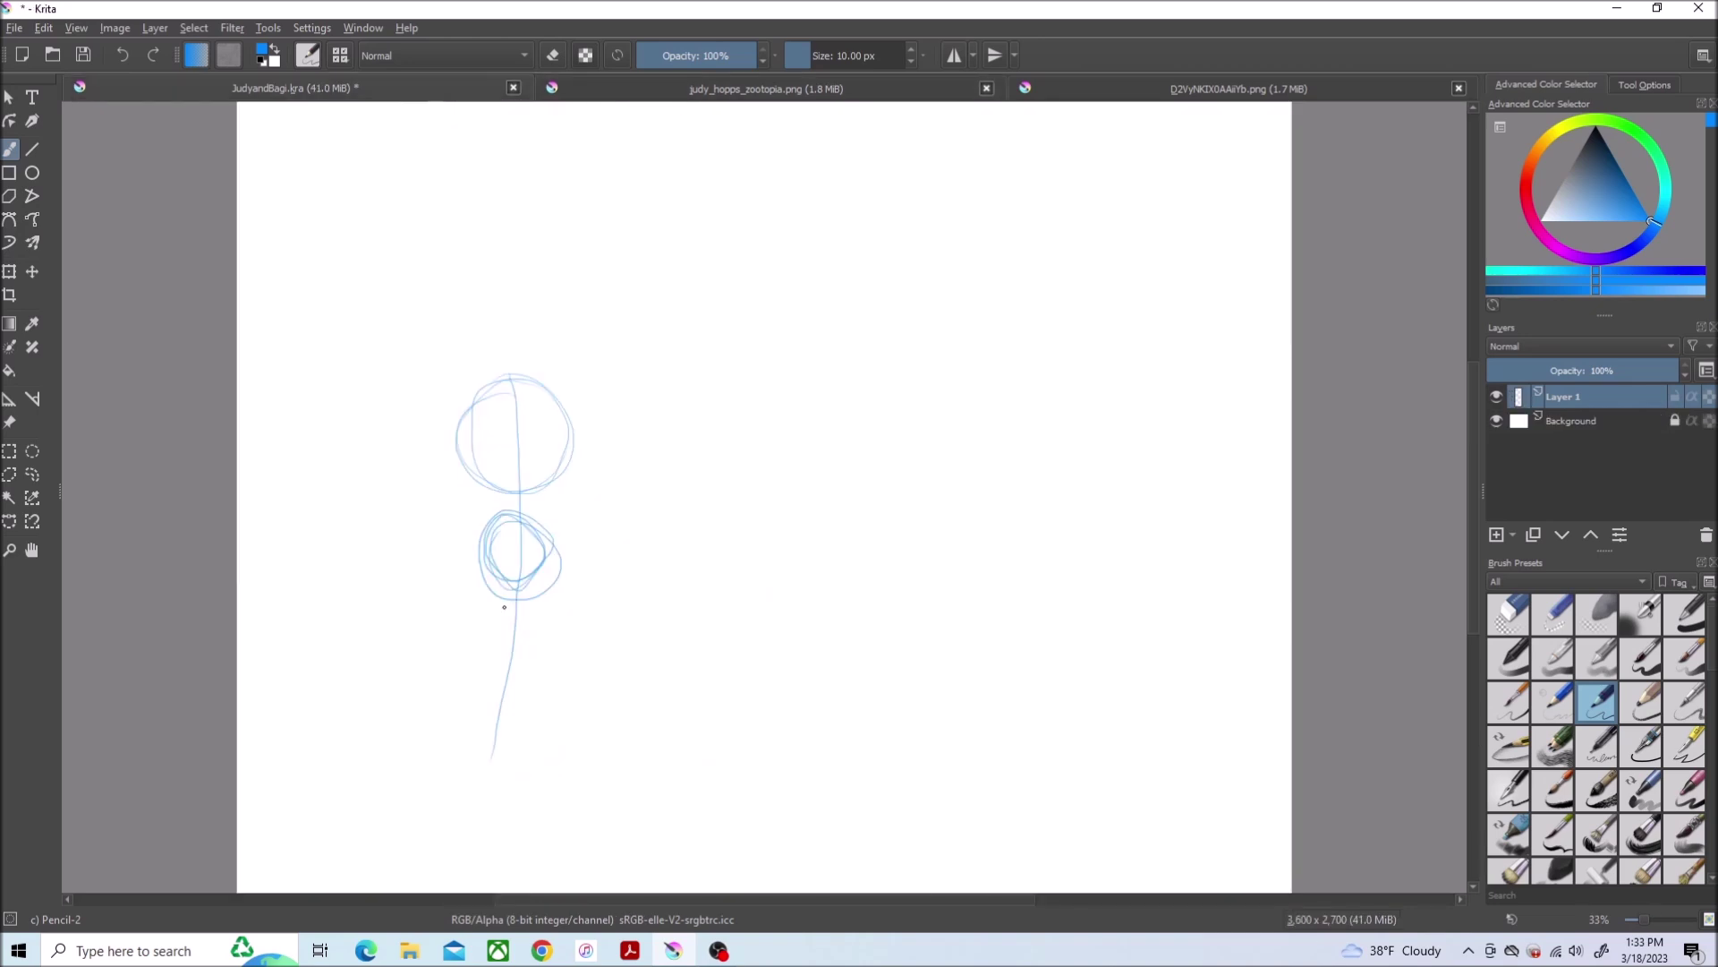
{"action": "left_click_drag", "start_coordinate": [482, 673], "coordinate": [514, 615]}
Sketch the right figure's head, centre line, body circles and legs, then start renaming Layer 1
{"action": "left_click", "coordinate": [1241, 92]}
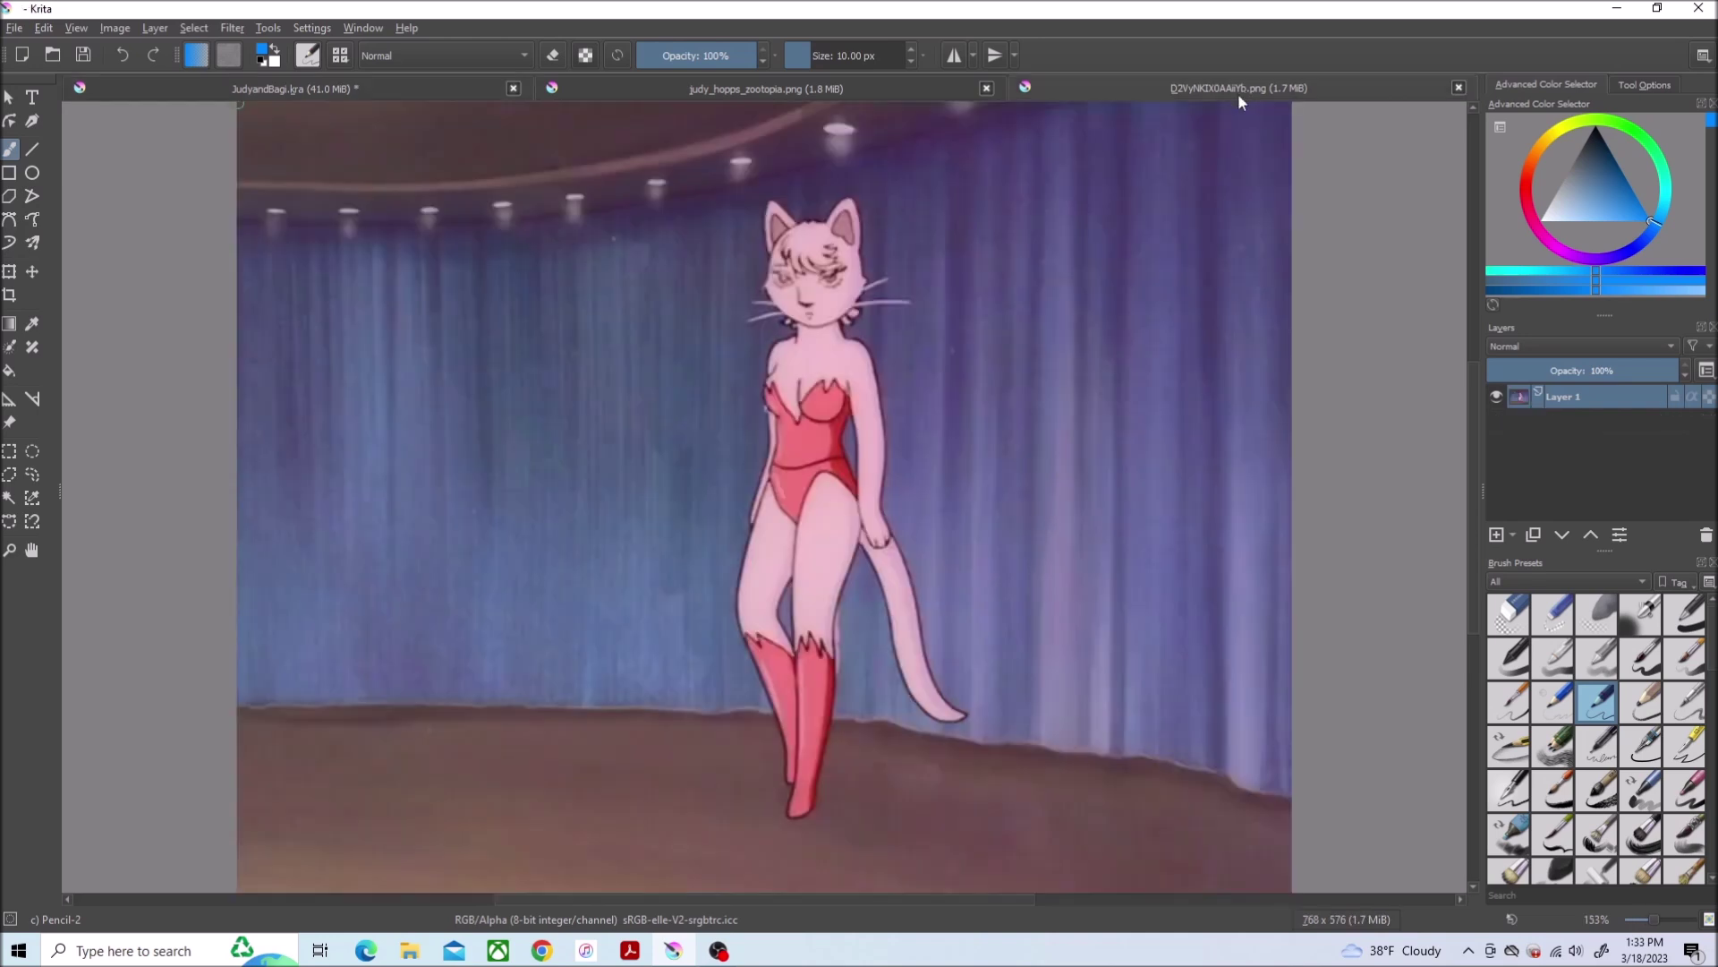
{"action": "left_click", "coordinate": [405, 89]}
{"action": "mouse_move", "coordinate": [967, 168]}
{"action": "left_mouse_down"}
{"action": "mouse_move", "coordinate": [890, 268]}
{"action": "mouse_move", "coordinate": [927, 291]}
{"action": "left_mouse_up"}
{"action": "left_click_drag", "start_coordinate": [958, 162], "coordinate": [955, 622]}
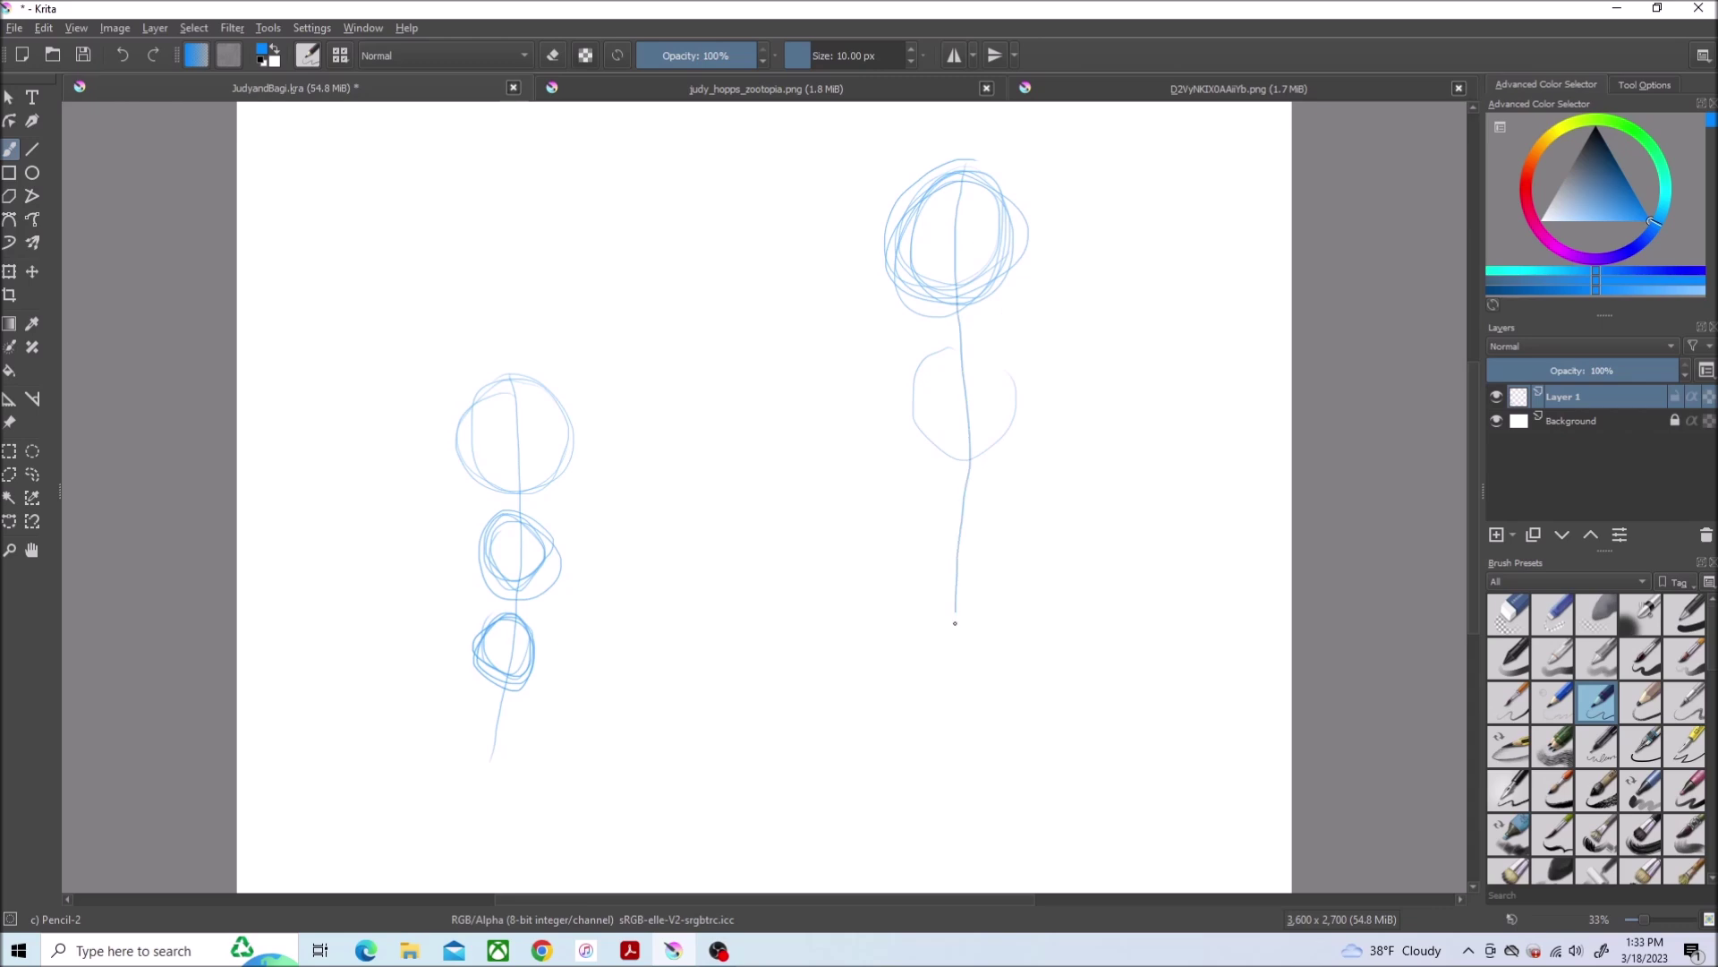
{"action": "left_click_drag", "start_coordinate": [1002, 337], "coordinate": [995, 353]}
{"action": "mouse_move", "coordinate": [986, 494]}
{"action": "left_mouse_down"}
{"action": "mouse_move", "coordinate": [941, 591]}
{"action": "mouse_move", "coordinate": [987, 508]}
{"action": "left_mouse_up"}
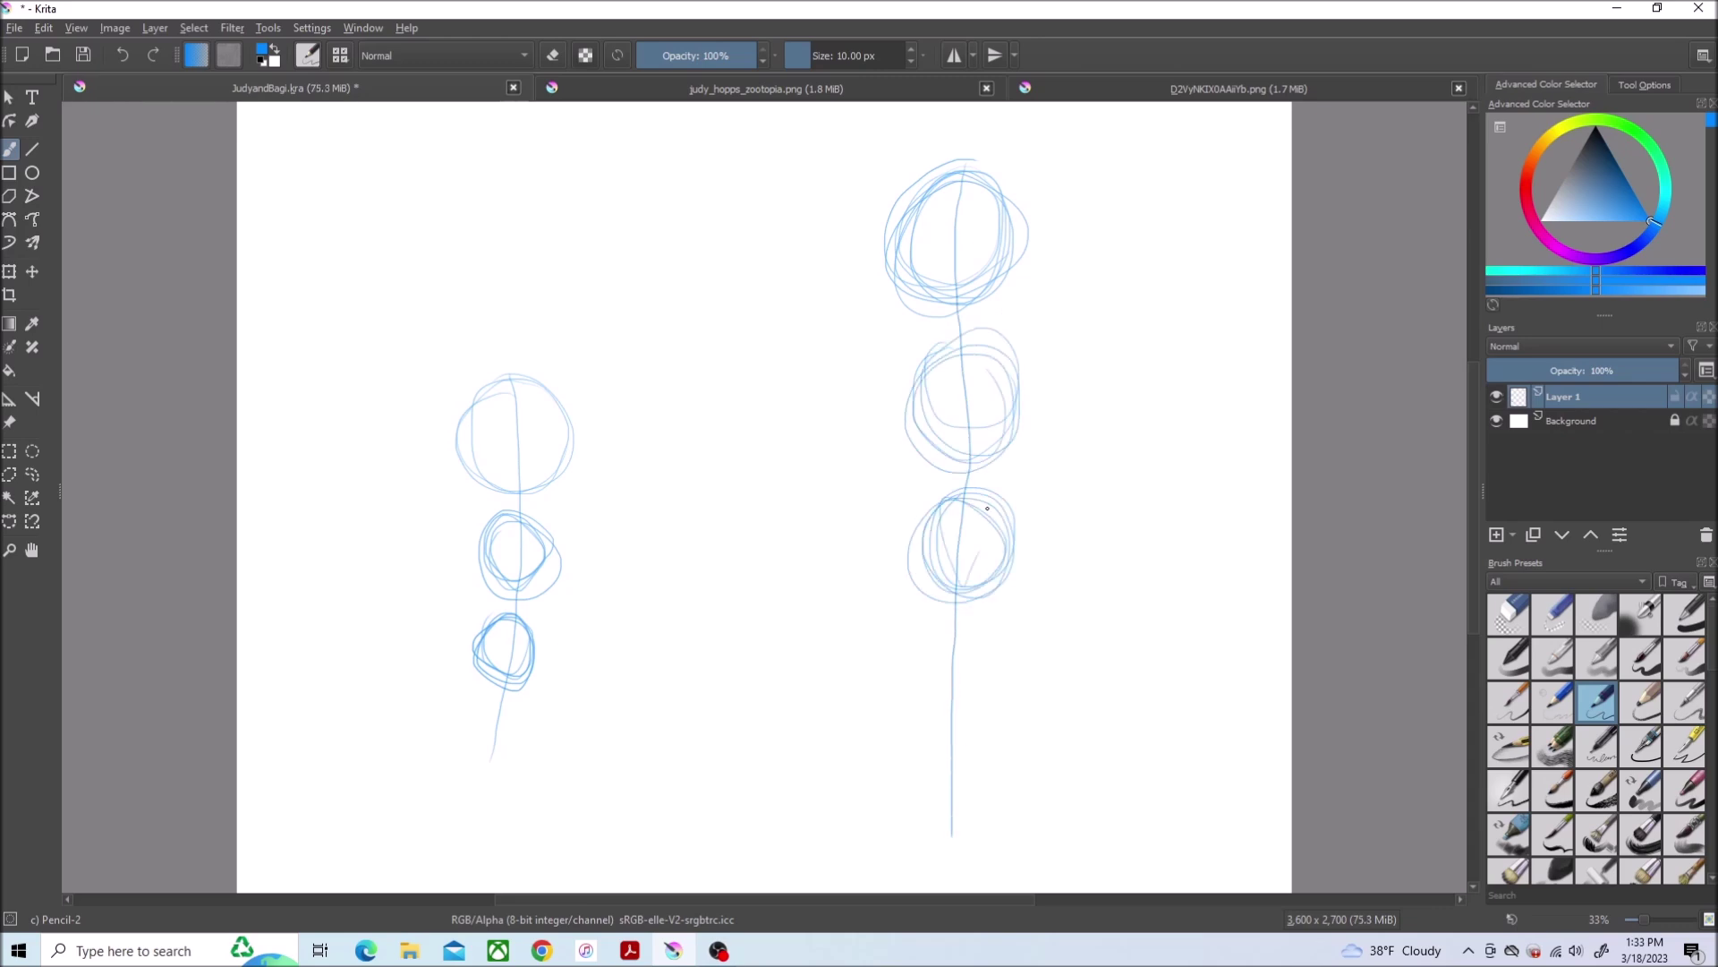
{"action": "scroll", "coordinate": [594, 642], "scroll_direction": "up", "scroll_amount": 1}
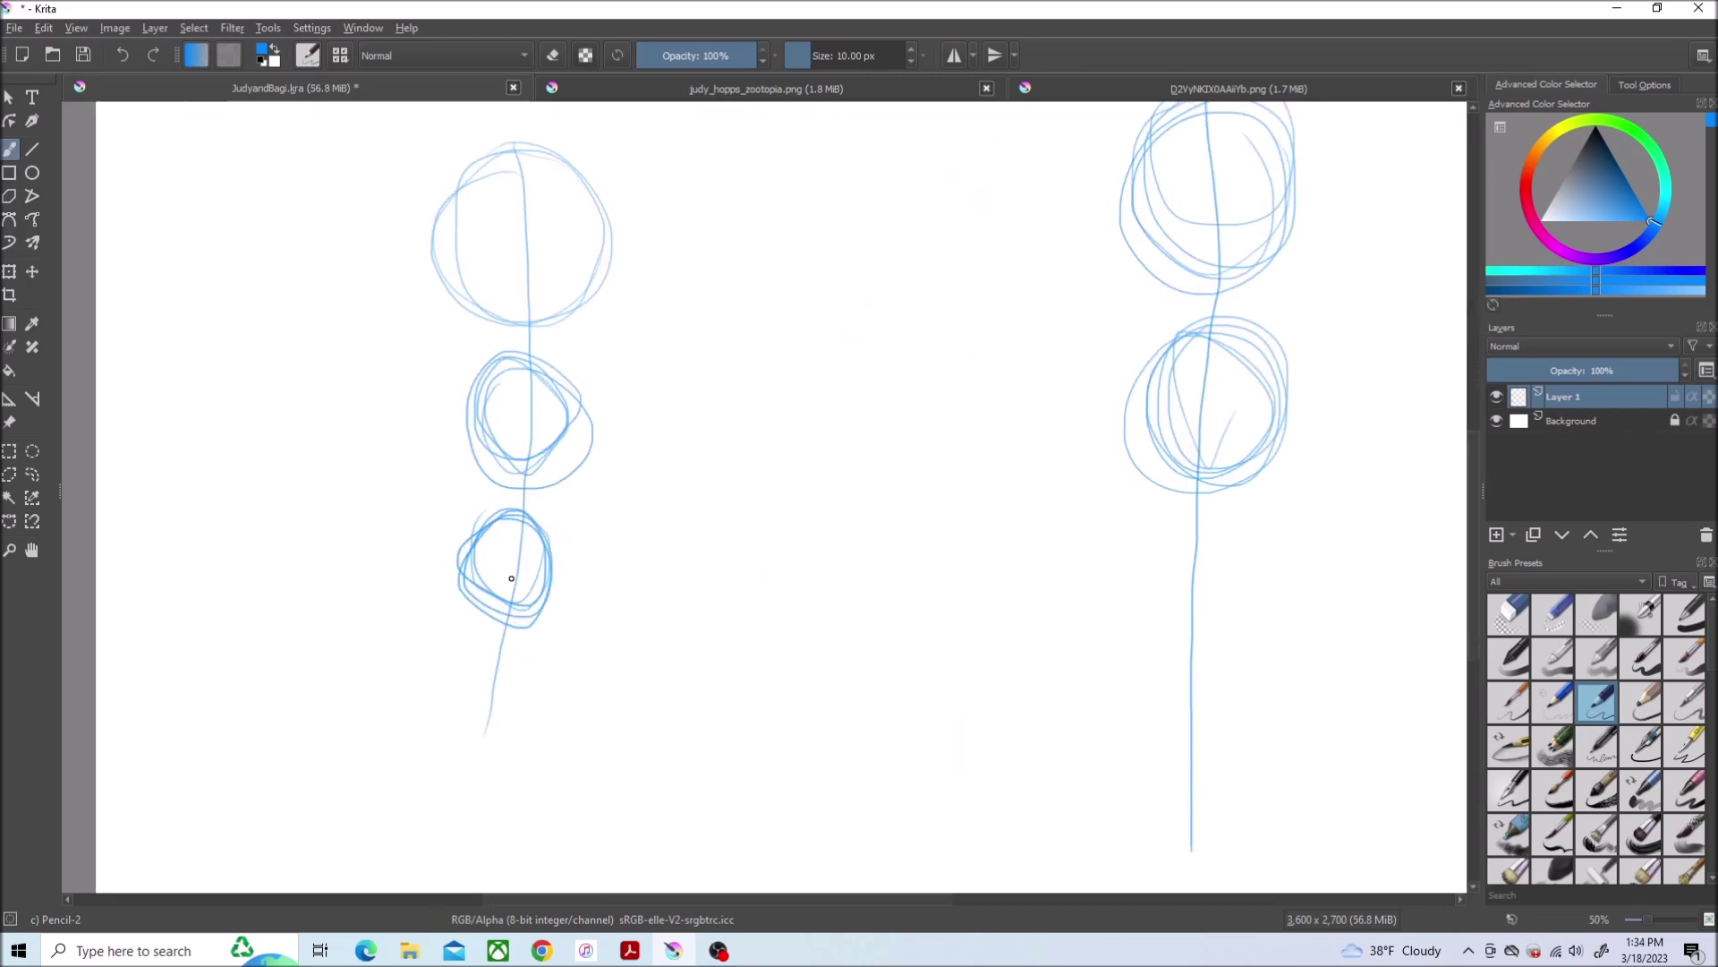
{"action": "mouse_move", "coordinate": [1260, 823]}
{"action": "left_mouse_down"}
{"action": "mouse_move", "coordinate": [1216, 419]}
{"action": "mouse_move", "coordinate": [1133, 827]}
{"action": "left_mouse_up"}
{"action": "double_click", "coordinate": [1581, 396]}
{"action": "type", "text": "Sketch"}
Name the layer Sketch and link the left figure's circles into a body with guides
{"action": "key", "text": "Return"}
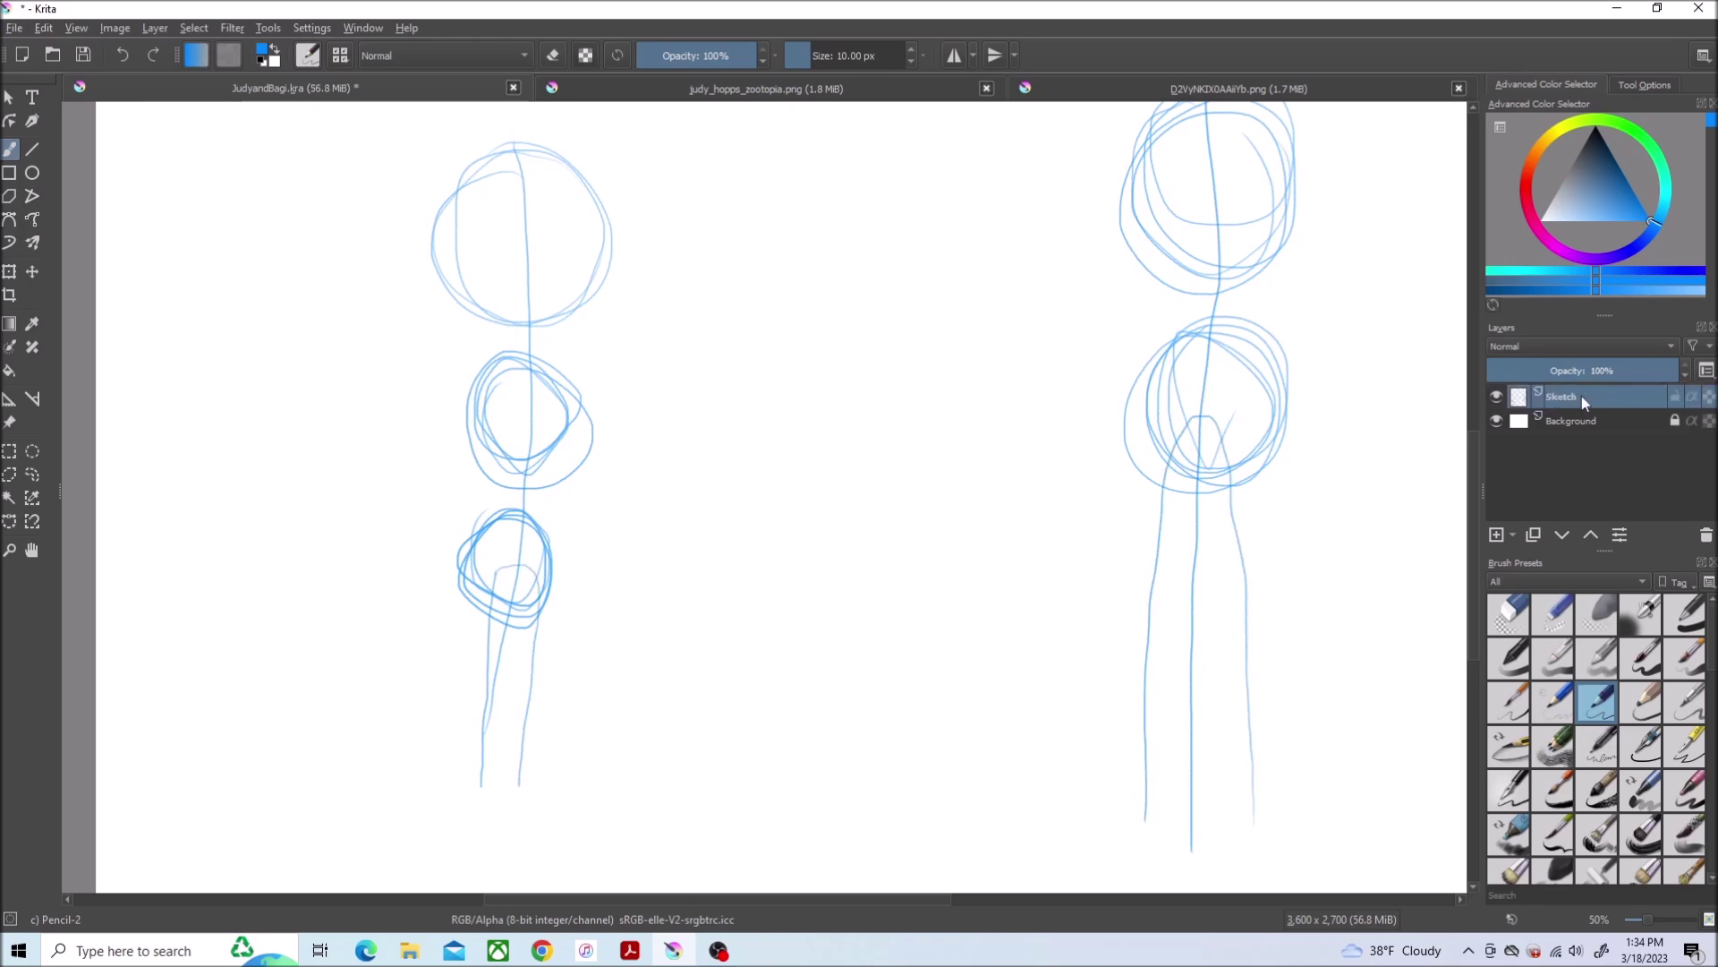
{"action": "scroll", "coordinate": [505, 443], "scroll_direction": "up", "scroll_amount": 2}
{"action": "scroll", "coordinate": [505, 443], "scroll_direction": "up", "scroll_amount": 1}
{"action": "mouse_move", "coordinate": [505, 511]}
{"action": "left_mouse_down"}
{"action": "mouse_move", "coordinate": [564, 658]}
{"action": "mouse_move", "coordinate": [510, 510]}
{"action": "mouse_move", "coordinate": [469, 738]}
{"action": "left_mouse_up"}
{"action": "left_click_drag", "start_coordinate": [620, 468], "coordinate": [630, 819]}
{"action": "left_click_drag", "start_coordinate": [575, 217], "coordinate": [586, 644]}
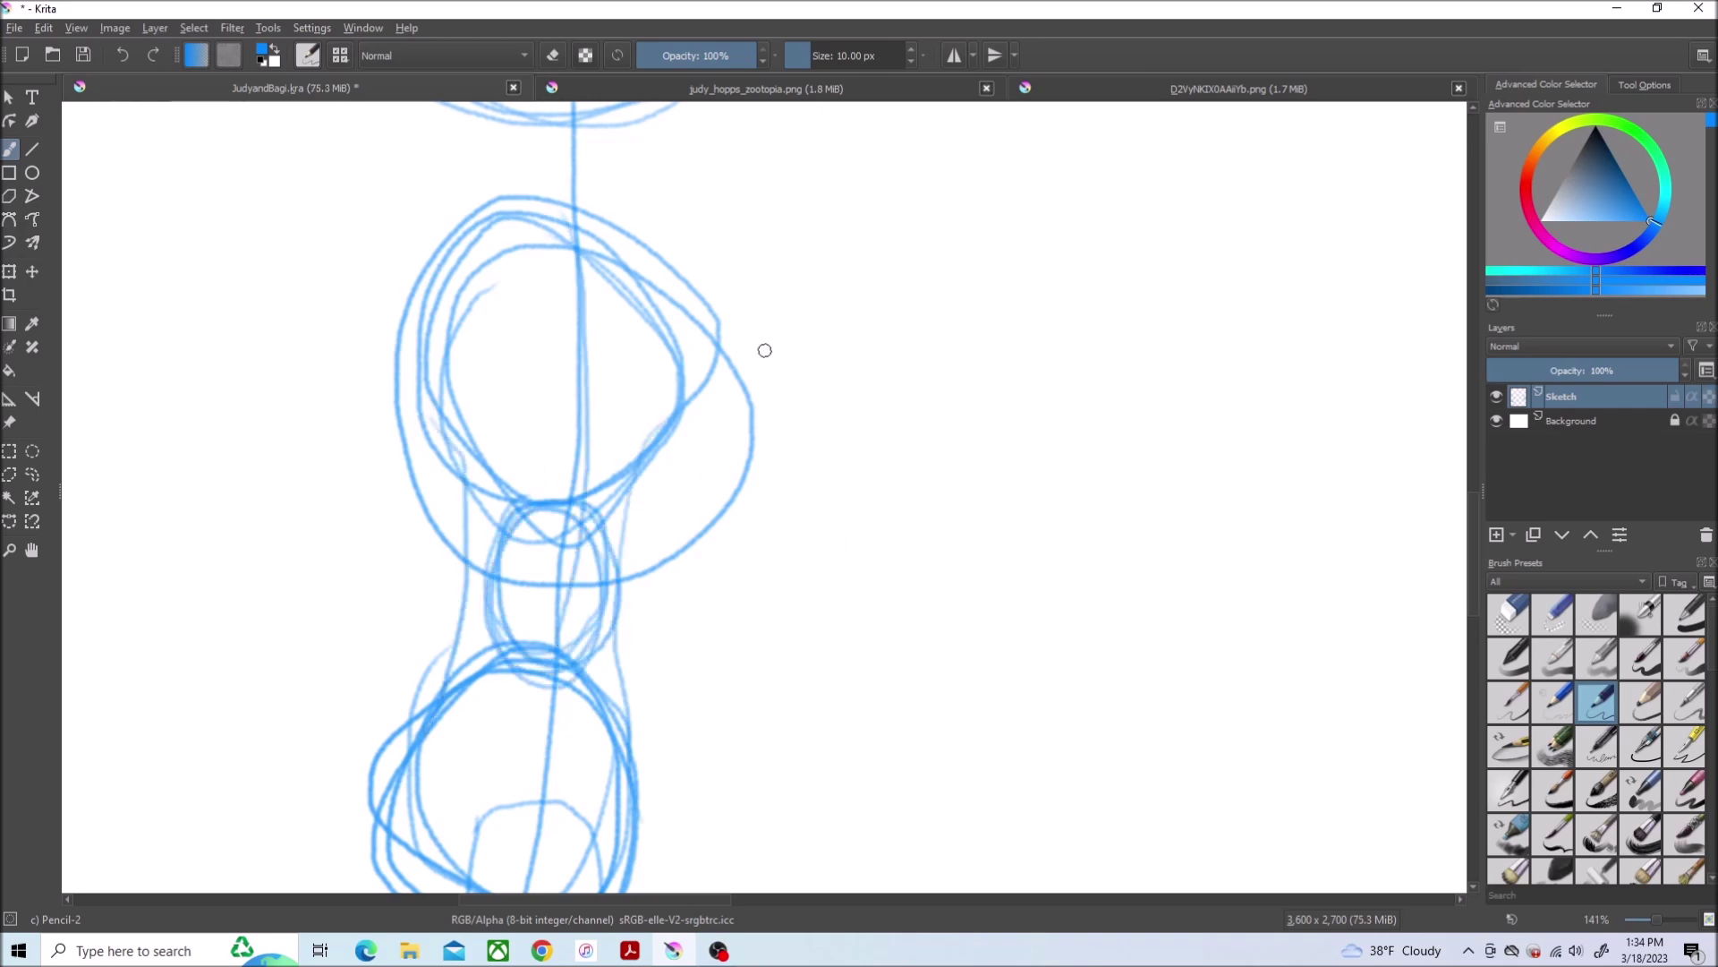
{"action": "left_click_drag", "start_coordinate": [759, 353], "coordinate": [400, 416]}
{"action": "left_click_drag", "start_coordinate": [444, 264], "coordinate": [437, 266]}
{"action": "left_click_drag", "start_coordinate": [637, 262], "coordinate": [640, 264]}
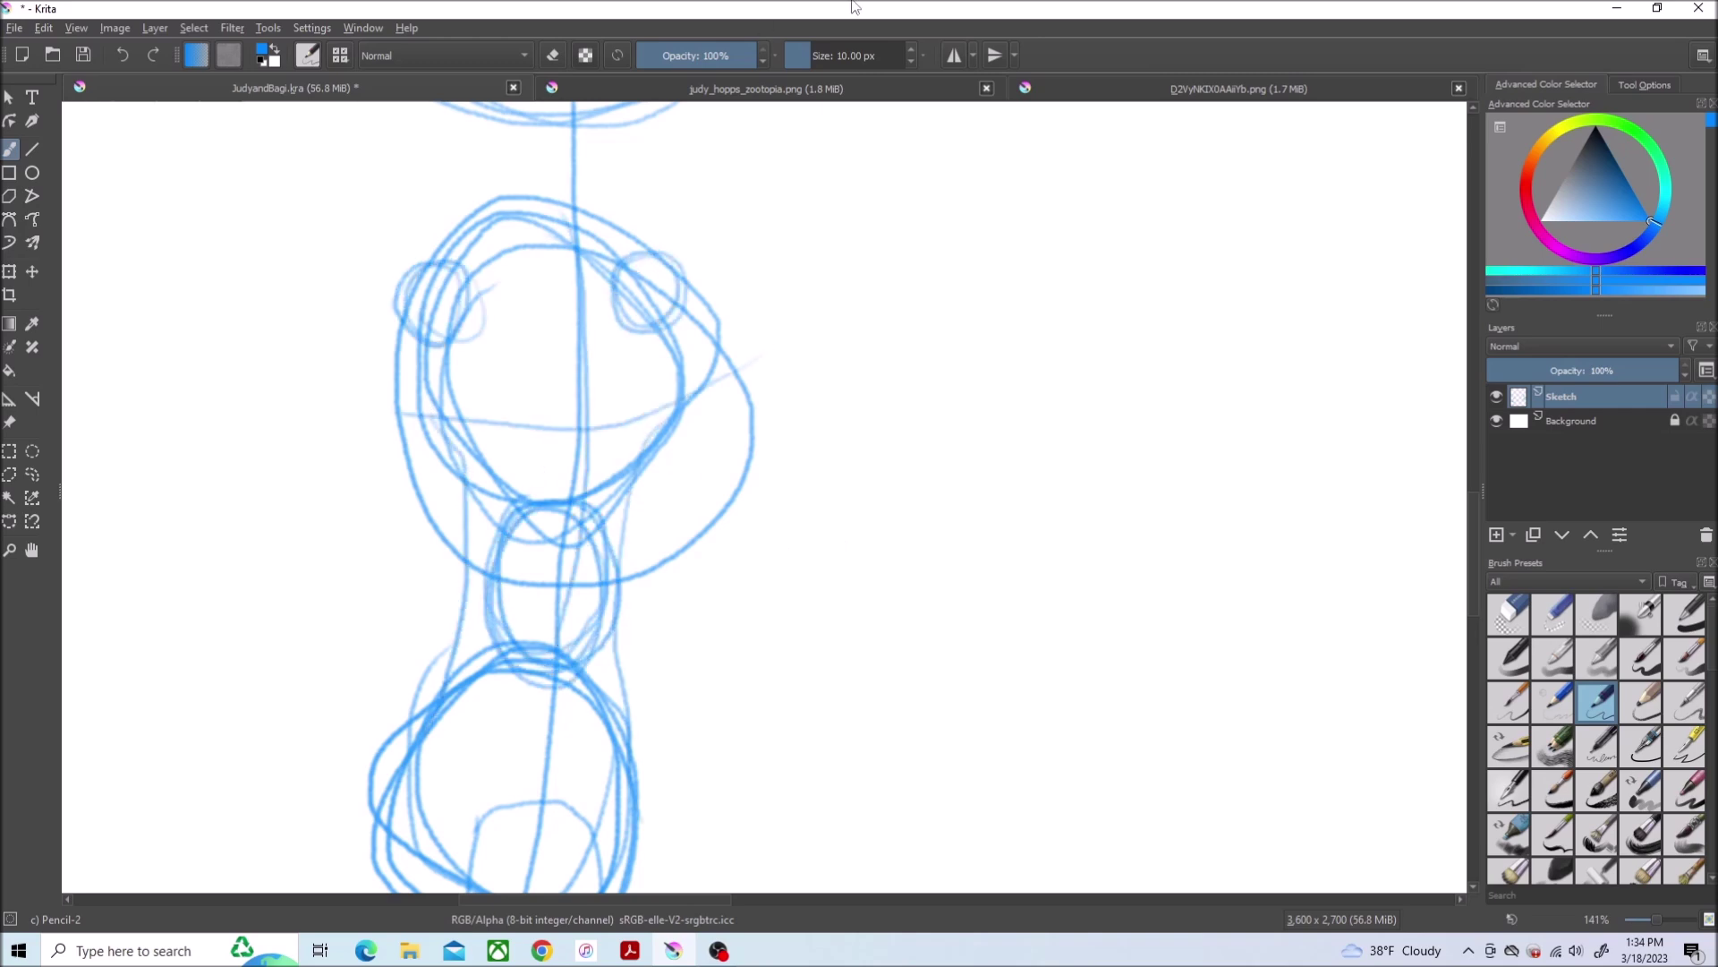
{"action": "scroll", "coordinate": [722, 537], "scroll_direction": "up", "scroll_amount": 5}
{"action": "scroll", "coordinate": [722, 538], "scroll_direction": "down", "scroll_amount": 1}
Draw face guides, eye ovals, nose, smile and neck lines, then view the Judy Hopps reference
{"action": "left_click_drag", "start_coordinate": [909, 391], "coordinate": [188, 473]}
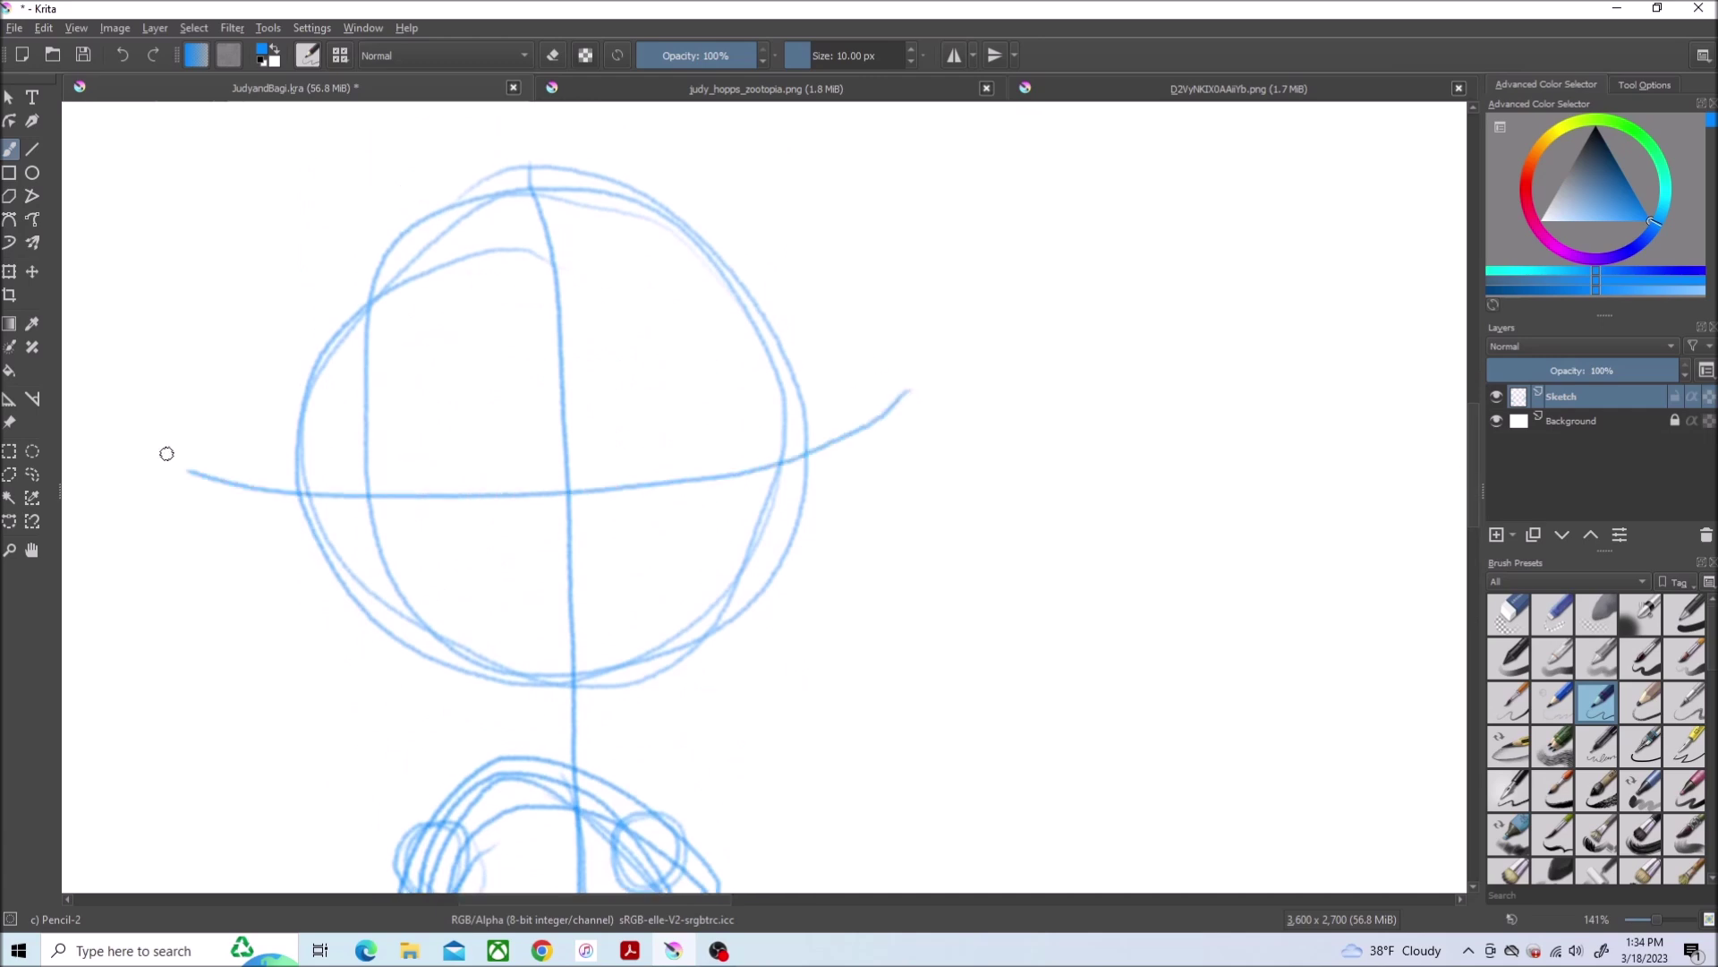
{"action": "mouse_move", "coordinate": [534, 168]}
{"action": "left_mouse_down"}
{"action": "mouse_move", "coordinate": [591, 361]}
{"action": "mouse_move", "coordinate": [580, 765]}
{"action": "left_mouse_up"}
{"action": "left_click_drag", "start_coordinate": [496, 357], "coordinate": [524, 501]}
{"action": "mouse_move", "coordinate": [695, 338]}
{"action": "left_mouse_down"}
{"action": "mouse_move", "coordinate": [653, 376]}
{"action": "mouse_move", "coordinate": [712, 441]}
{"action": "left_mouse_up"}
{"action": "mouse_move", "coordinate": [600, 490]}
{"action": "left_mouse_down"}
{"action": "mouse_move", "coordinate": [663, 534]}
{"action": "mouse_move", "coordinate": [598, 485]}
{"action": "left_mouse_up"}
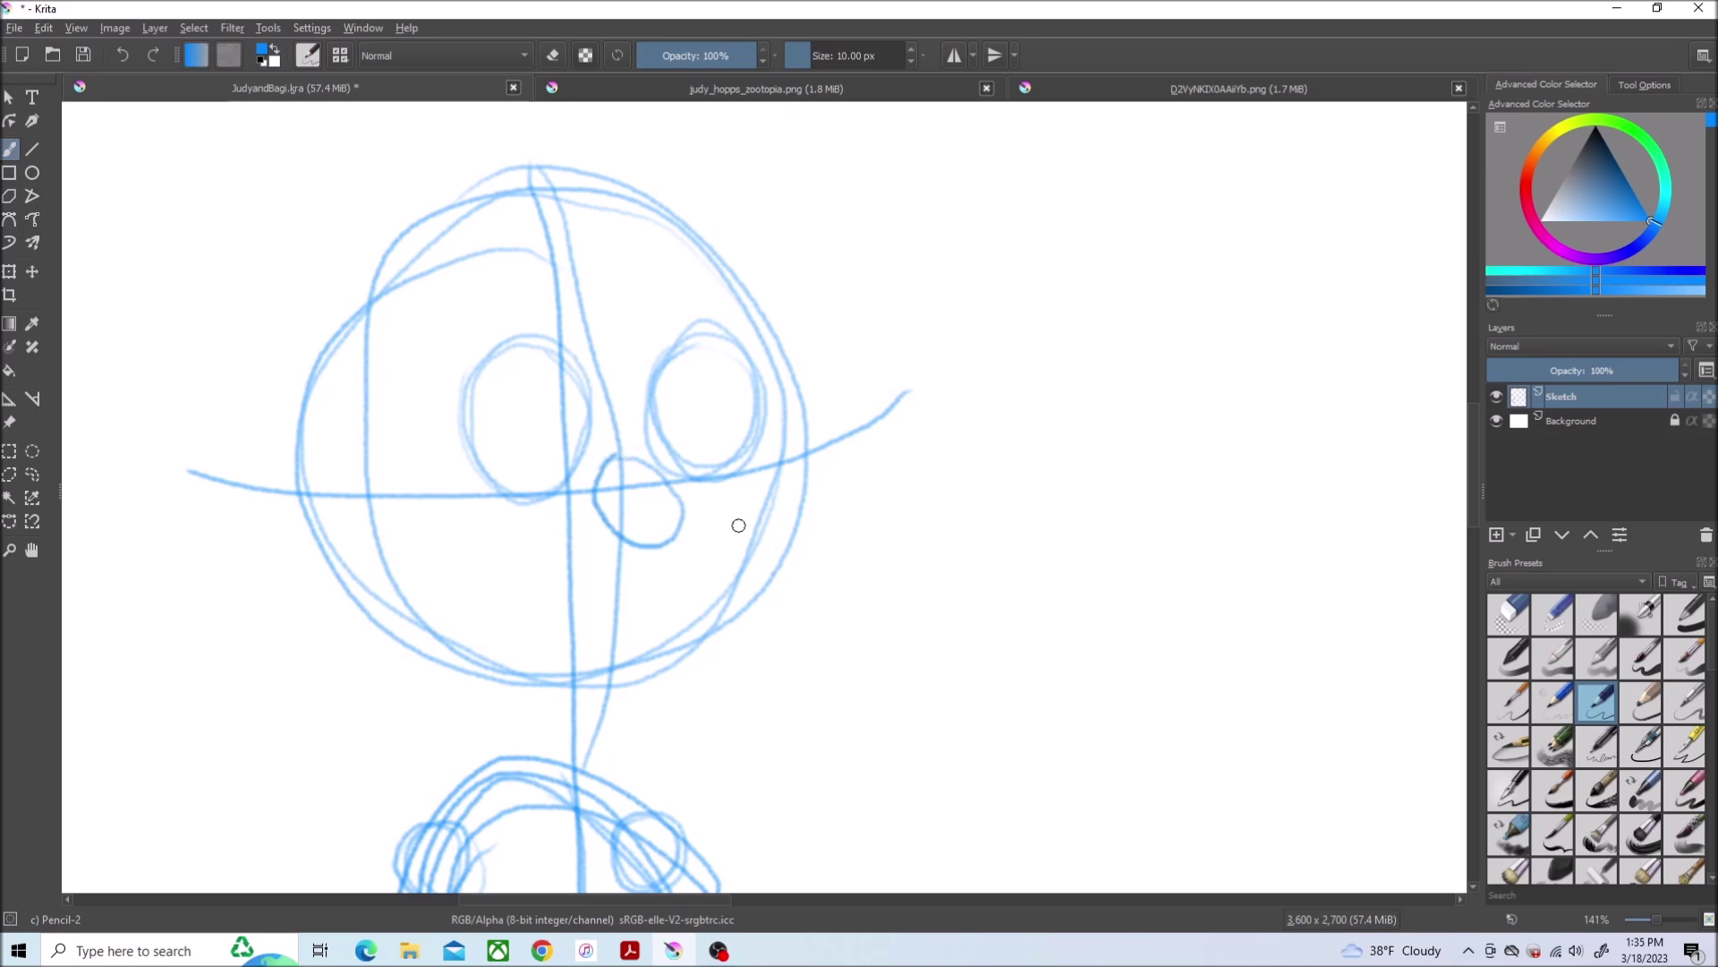
{"action": "mouse_move", "coordinate": [748, 521]}
{"action": "left_mouse_down"}
{"action": "mouse_move", "coordinate": [626, 552]}
{"action": "mouse_move", "coordinate": [573, 631]}
{"action": "mouse_move", "coordinate": [748, 522]}
{"action": "left_mouse_up"}
{"action": "left_click_drag", "start_coordinate": [441, 630], "coordinate": [487, 766]}
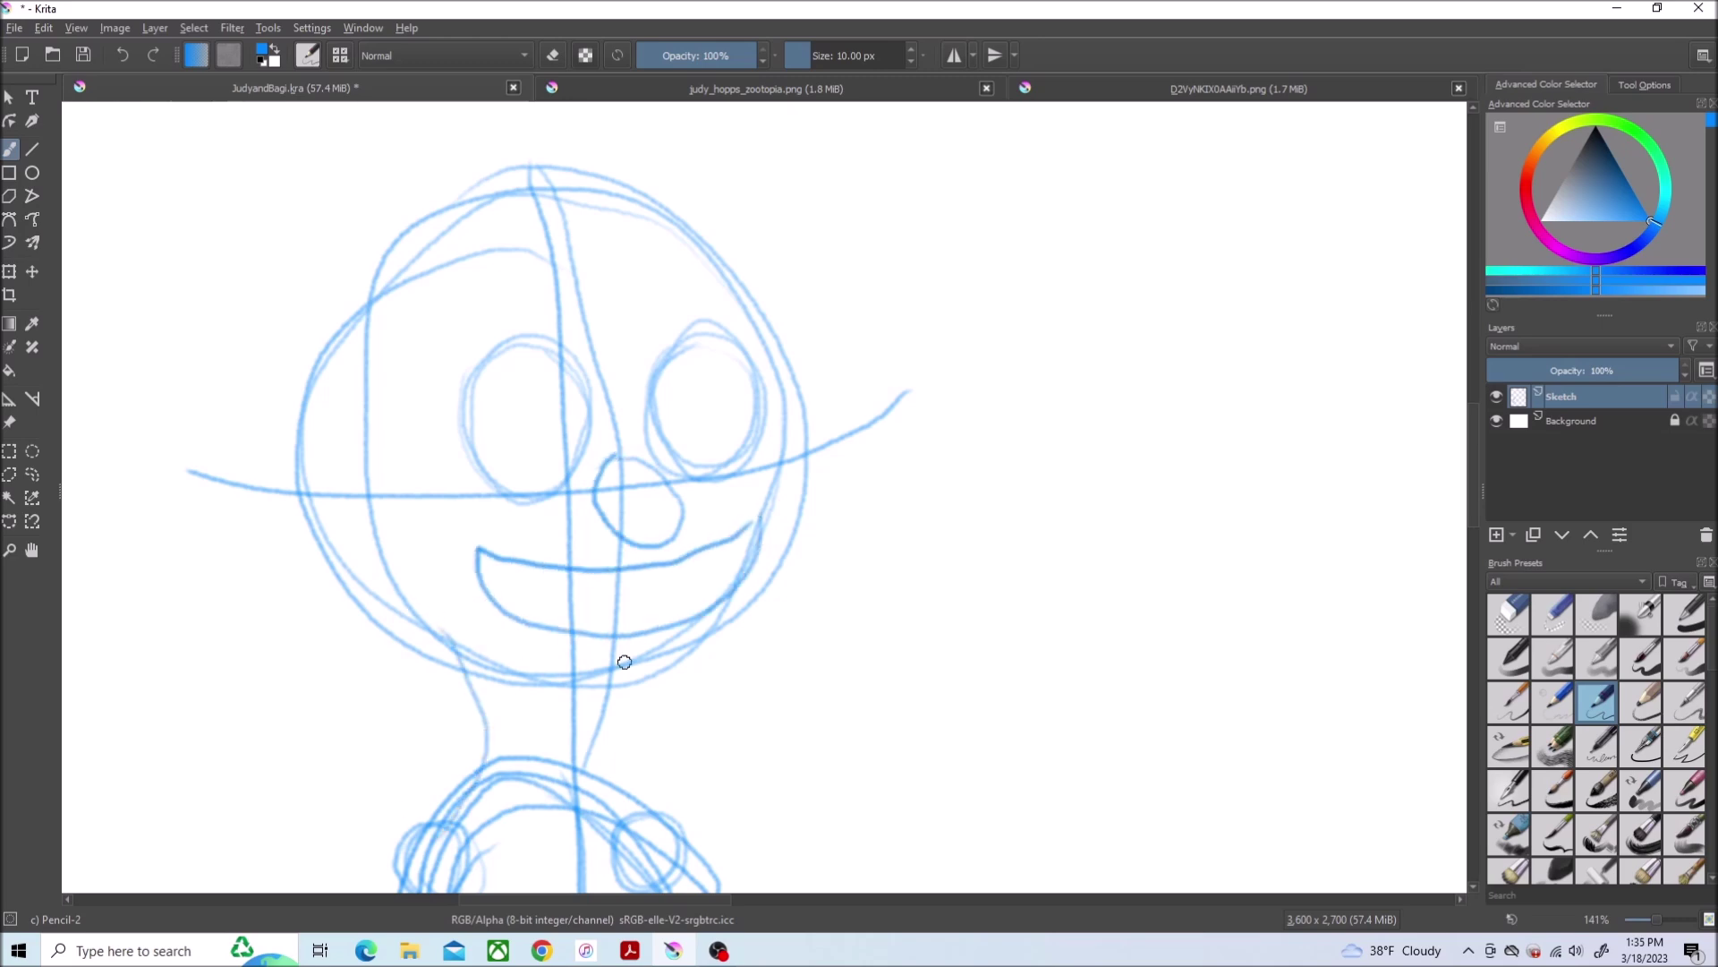
{"action": "left_click_drag", "start_coordinate": [611, 679], "coordinate": [698, 805]}
{"action": "left_click", "coordinate": [887, 94]}
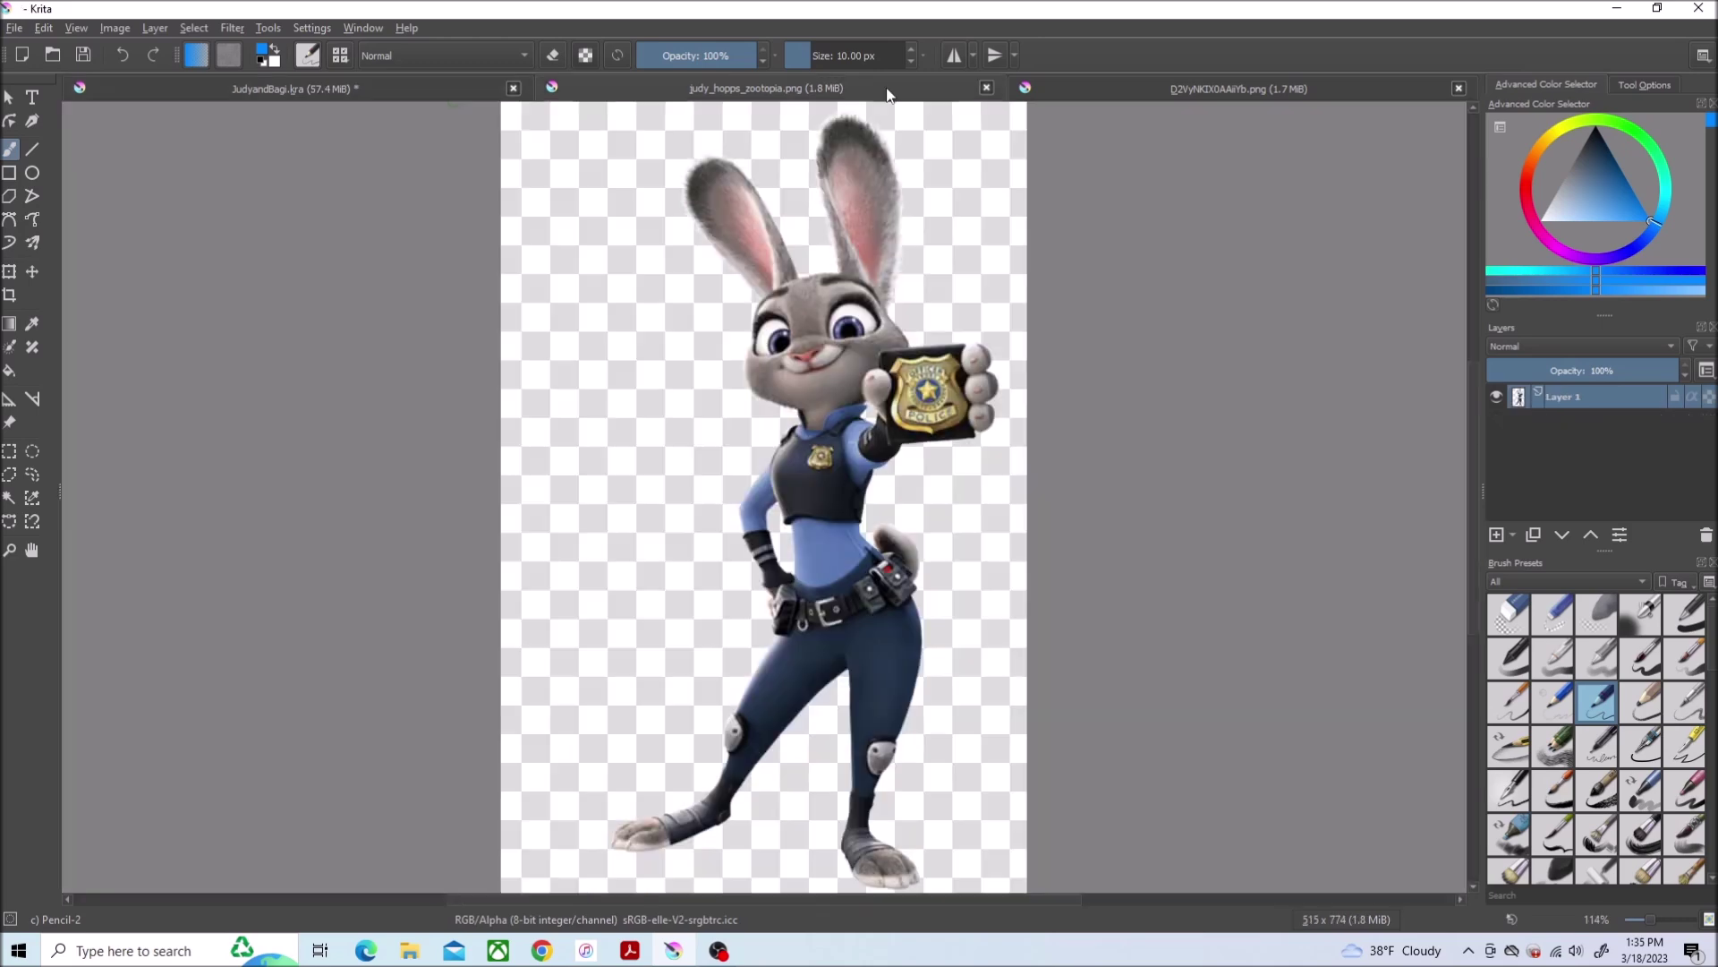
Draw the left figure's two legs with knees and feet
{"action": "left_click", "coordinate": [395, 87]}
{"action": "scroll", "coordinate": [461, 665], "scroll_direction": "up", "scroll_amount": 2}
{"action": "scroll", "coordinate": [460, 664], "scroll_direction": "up", "scroll_amount": 2}
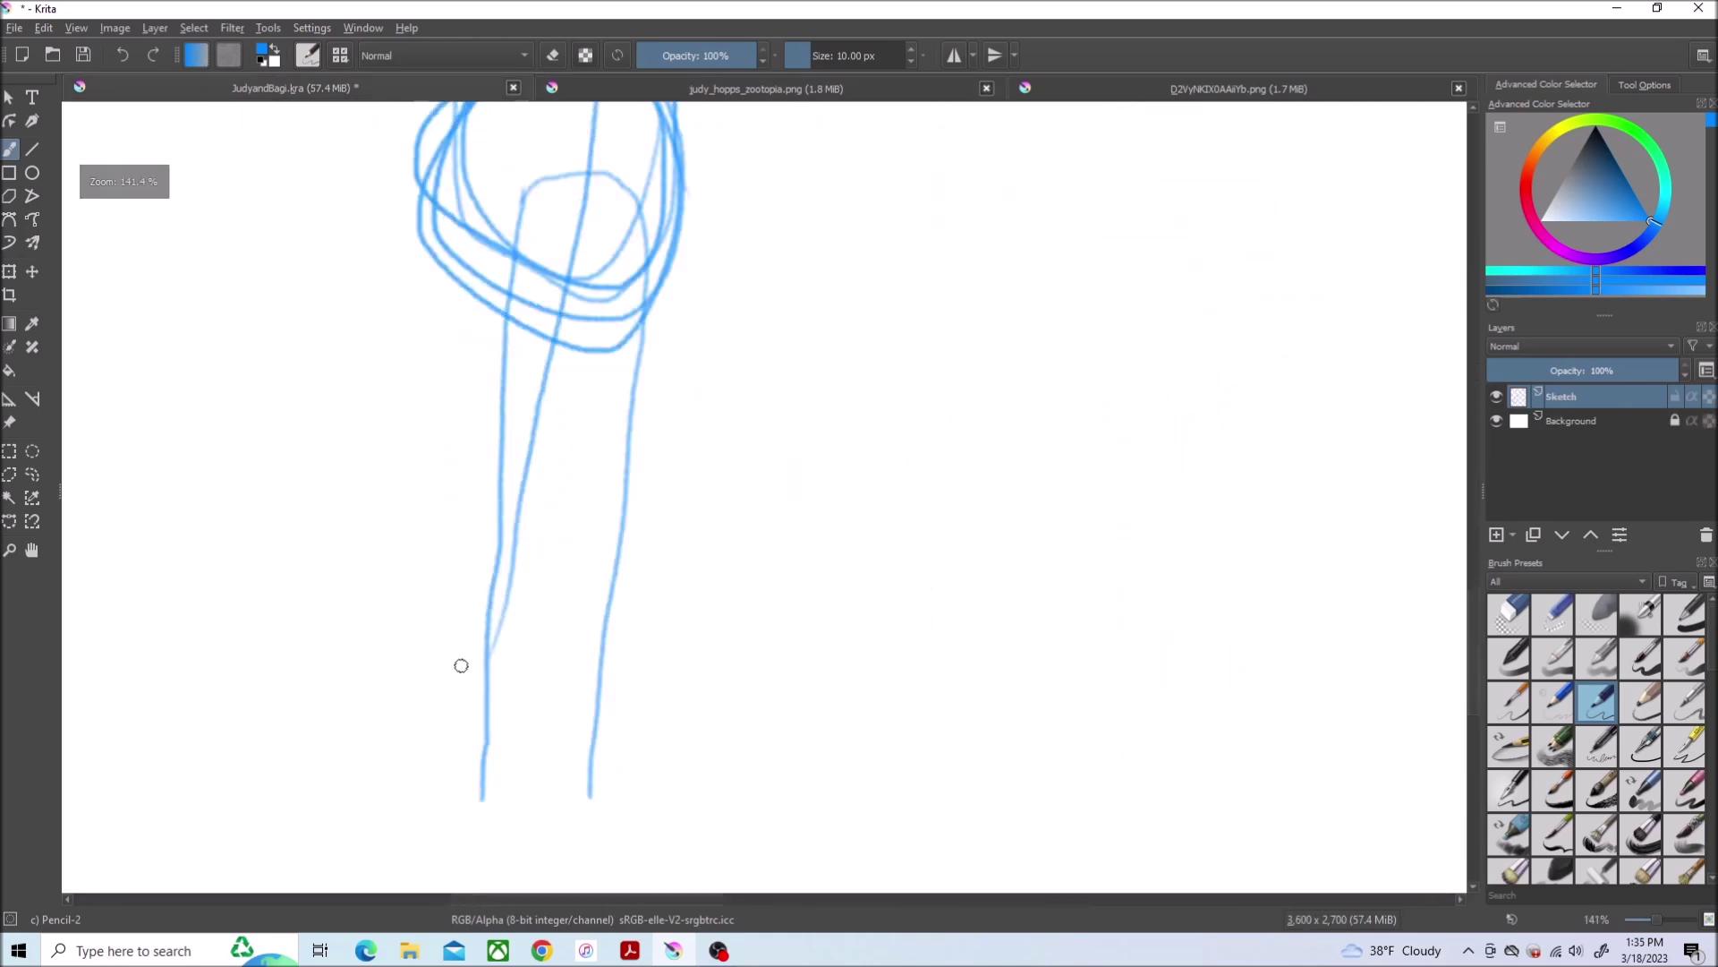
{"action": "left_click_drag", "start_coordinate": [434, 748], "coordinate": [450, 792]}
{"action": "mouse_move", "coordinate": [450, 188]}
{"action": "left_mouse_down"}
{"action": "mouse_move", "coordinate": [461, 544]}
{"action": "mouse_move", "coordinate": [581, 135]}
{"action": "left_mouse_up"}
{"action": "mouse_move", "coordinate": [494, 559]}
{"action": "left_mouse_down"}
{"action": "mouse_move", "coordinate": [503, 761]}
{"action": "mouse_move", "coordinate": [473, 542]}
{"action": "left_mouse_up"}
{"action": "left_click_drag", "start_coordinate": [564, 714], "coordinate": [585, 796]}
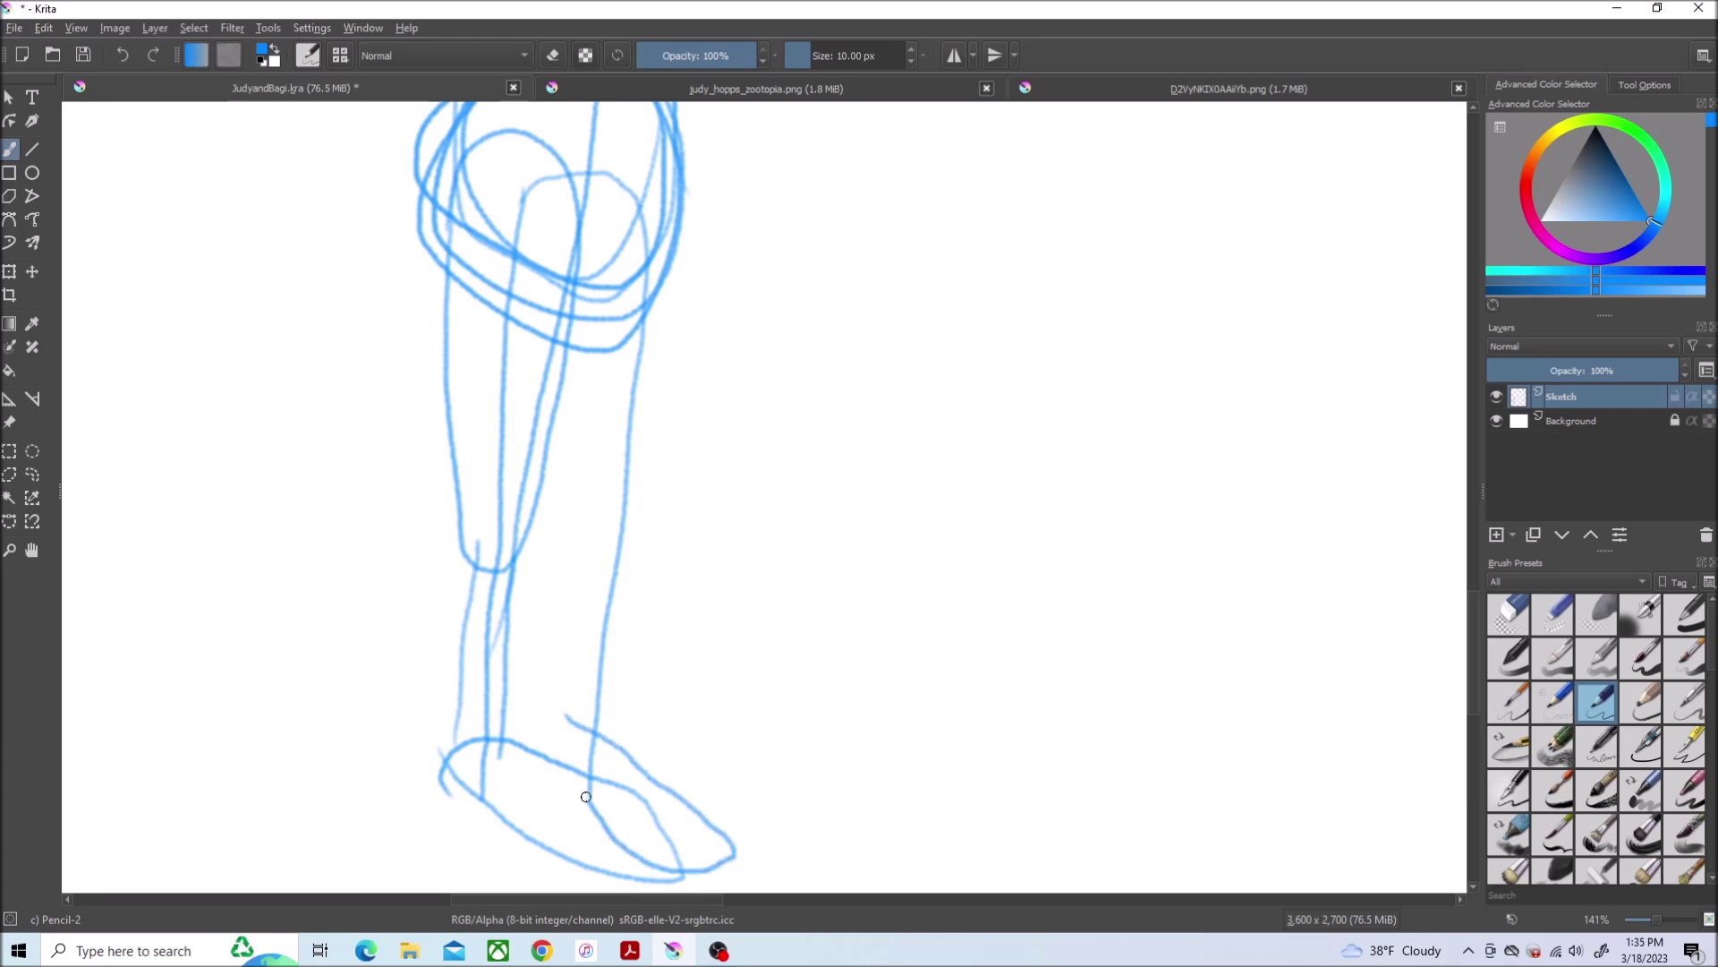
{"action": "mouse_move", "coordinate": [675, 213]}
{"action": "left_mouse_down"}
{"action": "mouse_move", "coordinate": [567, 403]}
{"action": "mouse_move", "coordinate": [626, 567]}
{"action": "mouse_move", "coordinate": [591, 755]}
{"action": "left_mouse_up"}
{"action": "left_click_drag", "start_coordinate": [586, 569], "coordinate": [573, 646]}
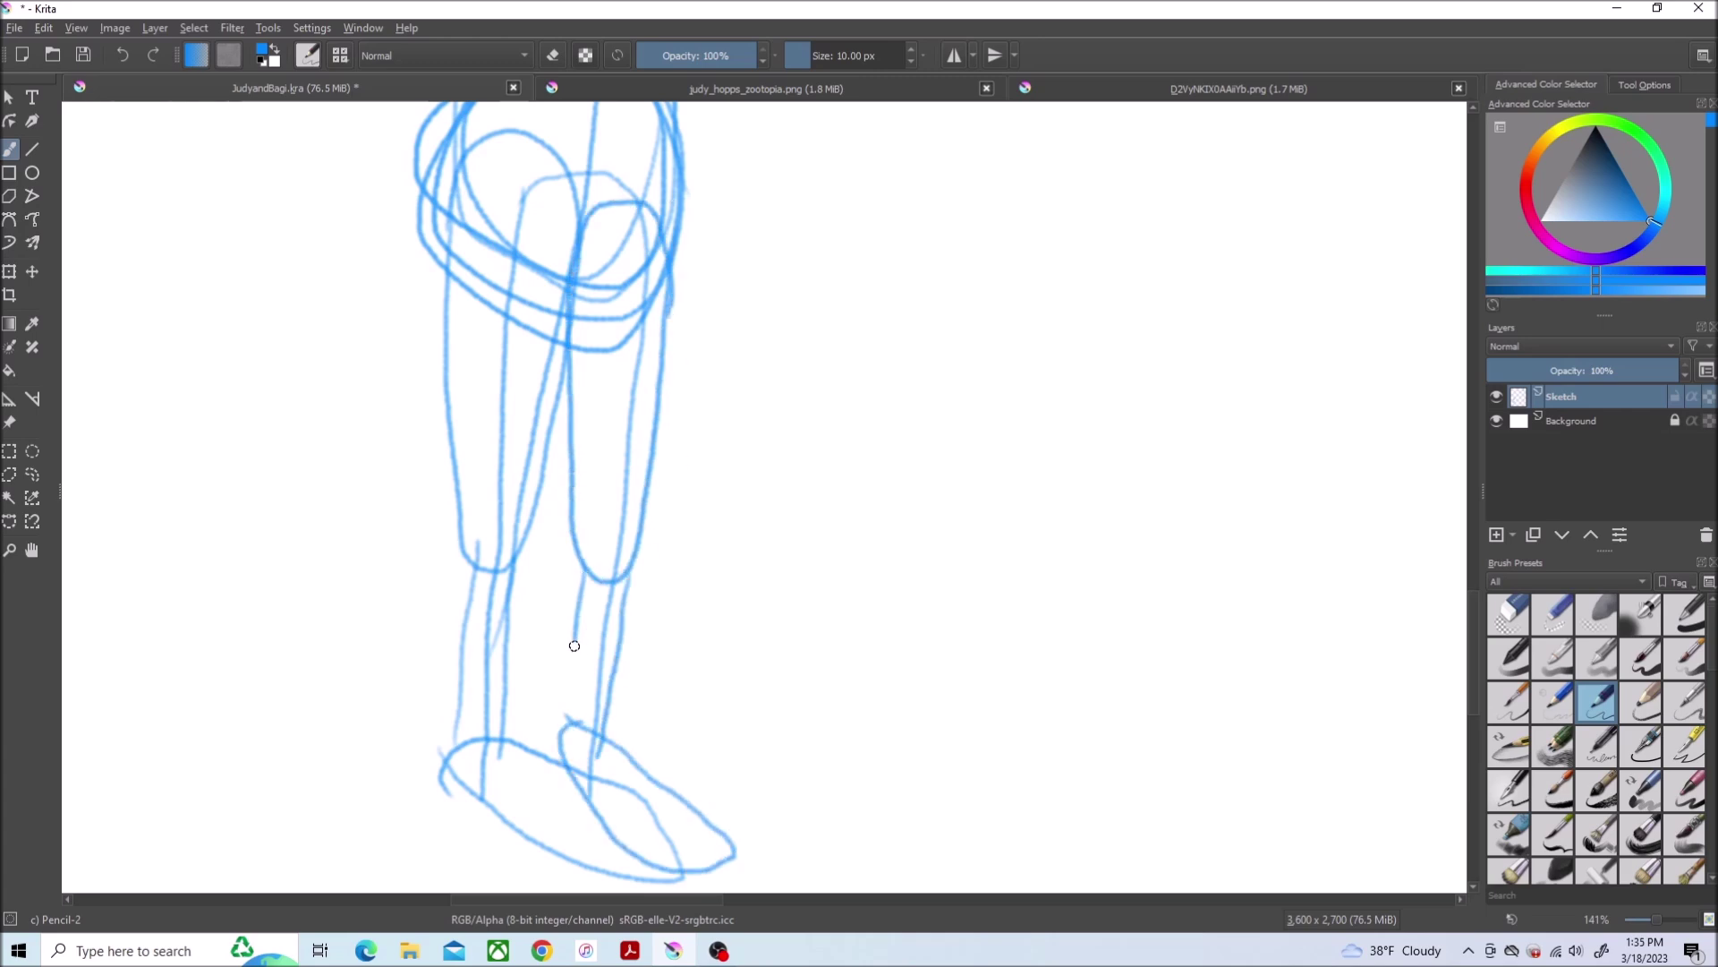
{"action": "scroll", "coordinate": [1032, 381], "scroll_direction": "up", "scroll_amount": 1}
{"action": "scroll", "coordinate": [403, 304], "scroll_direction": "up", "scroll_amount": 3}
{"action": "left_click_drag", "start_coordinate": [404, 303], "coordinate": [458, 489]}
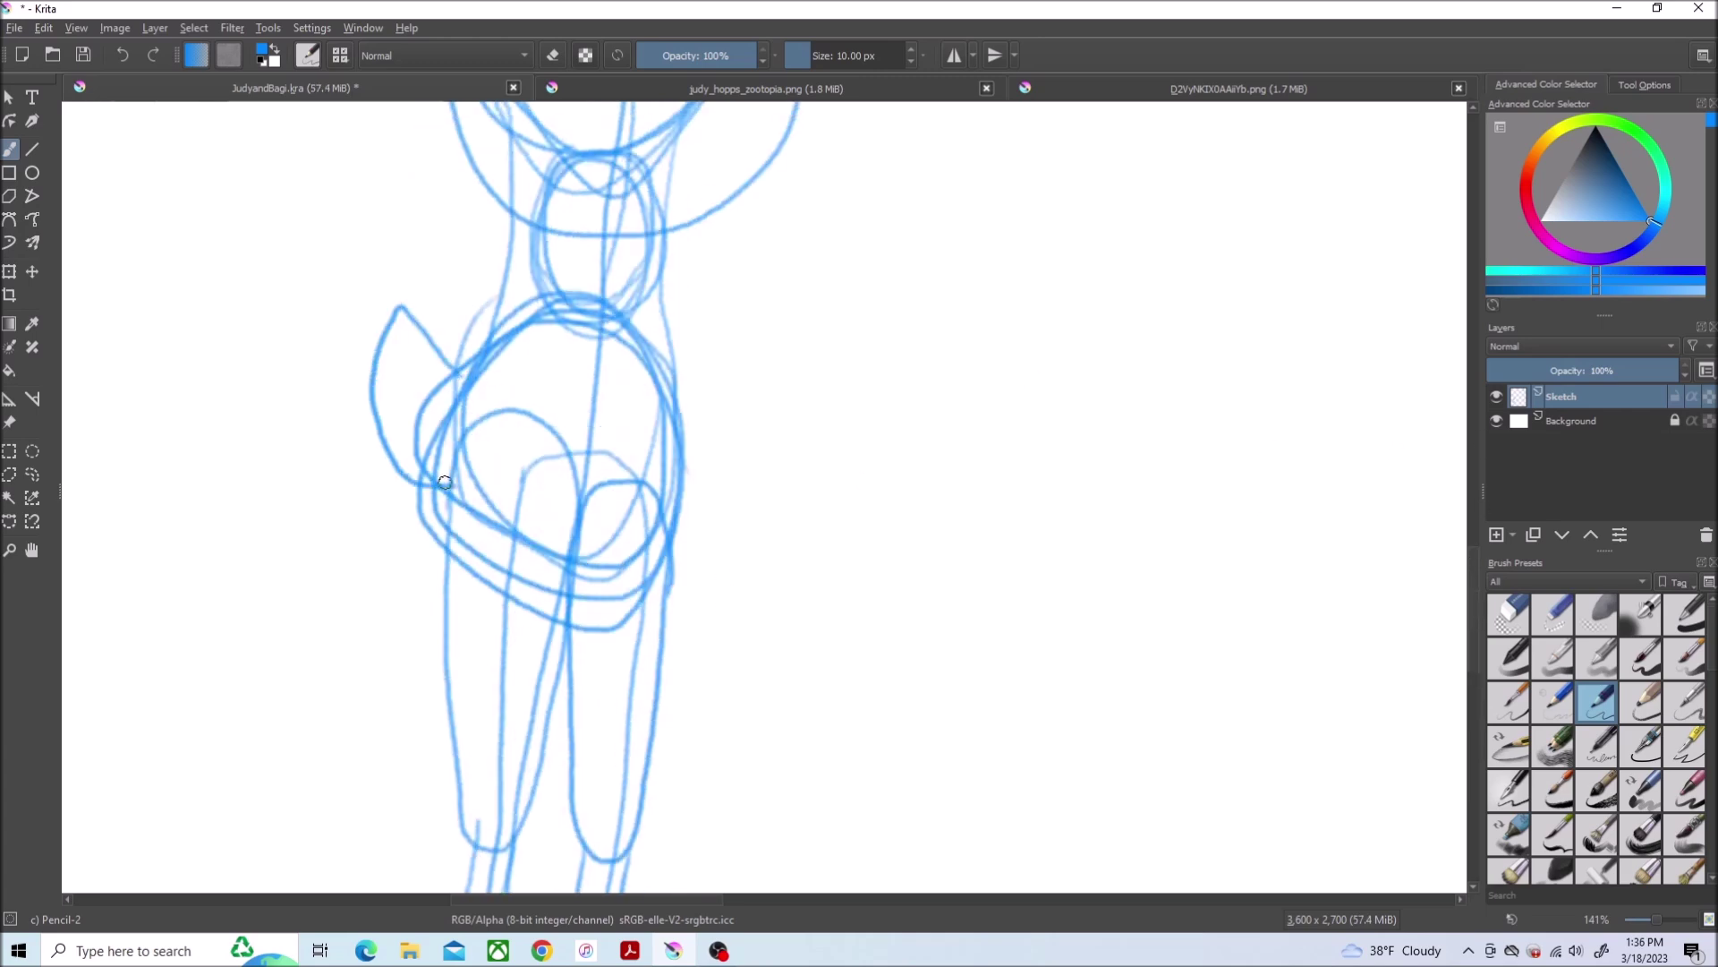
{"action": "scroll", "coordinate": [1374, 402], "scroll_direction": "down", "scroll_amount": 1, "text": "ctrl"}
{"action": "scroll", "coordinate": [752, 893], "scroll_direction": "down", "scroll_amount": 3, "text": "ctrl"}
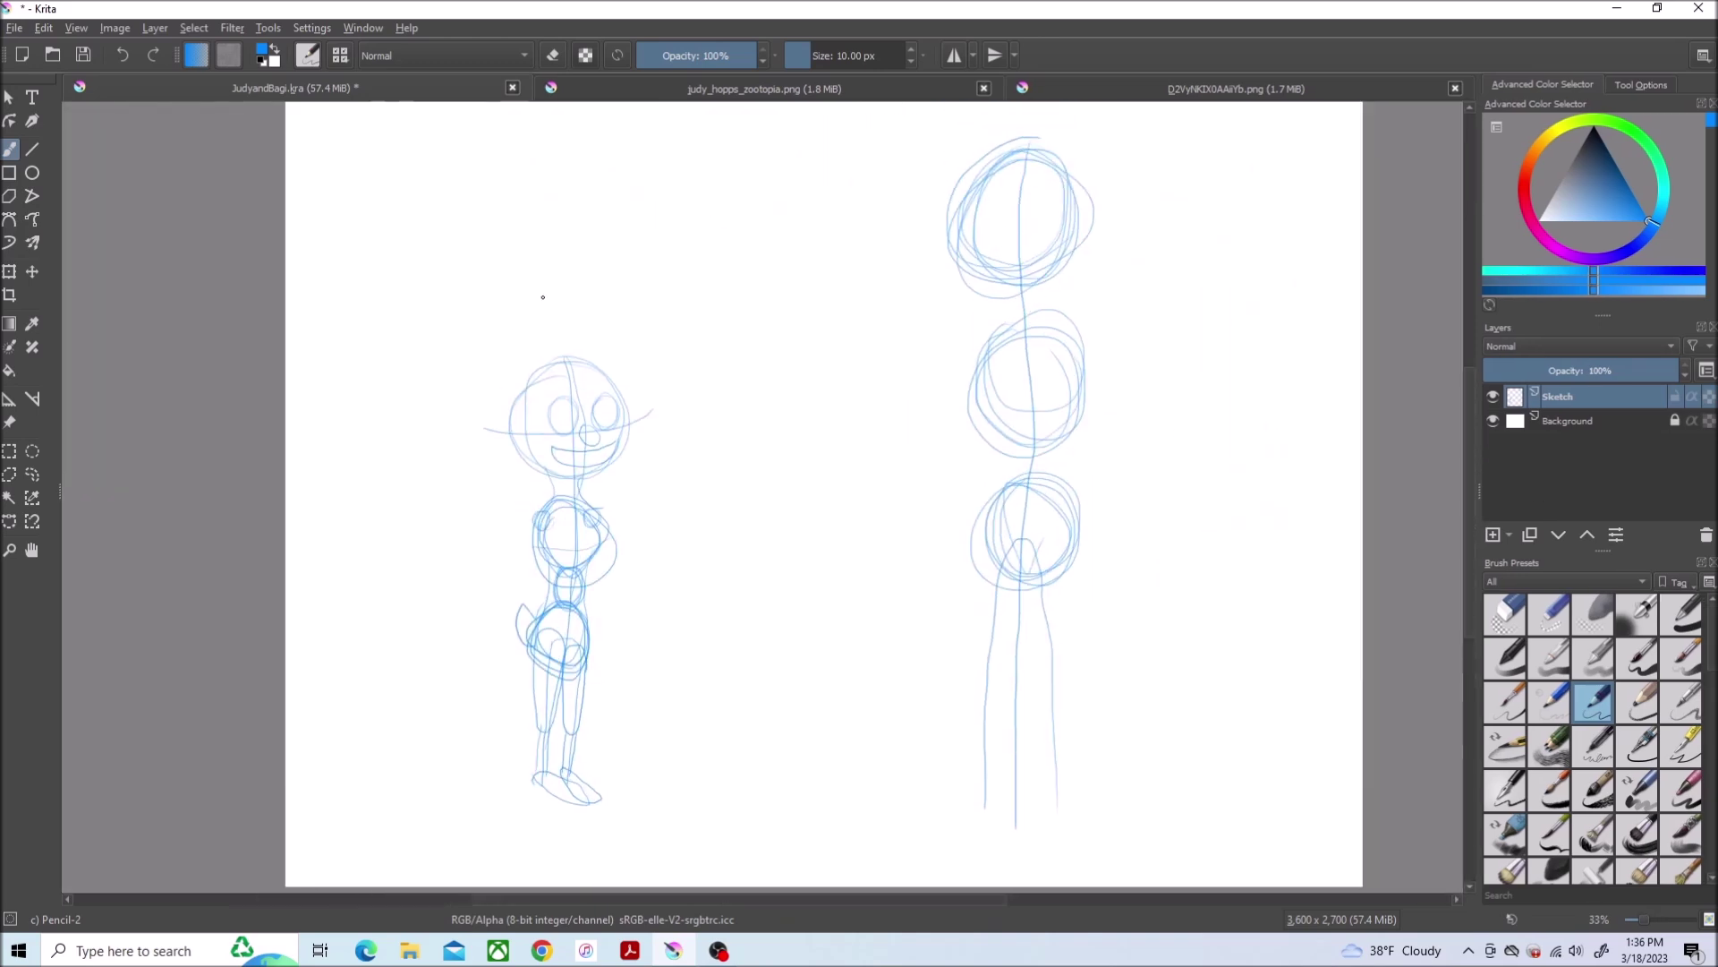
{"action": "scroll", "coordinate": [604, 537], "scroll_direction": "up", "scroll_amount": 4, "text": "ctrl"}
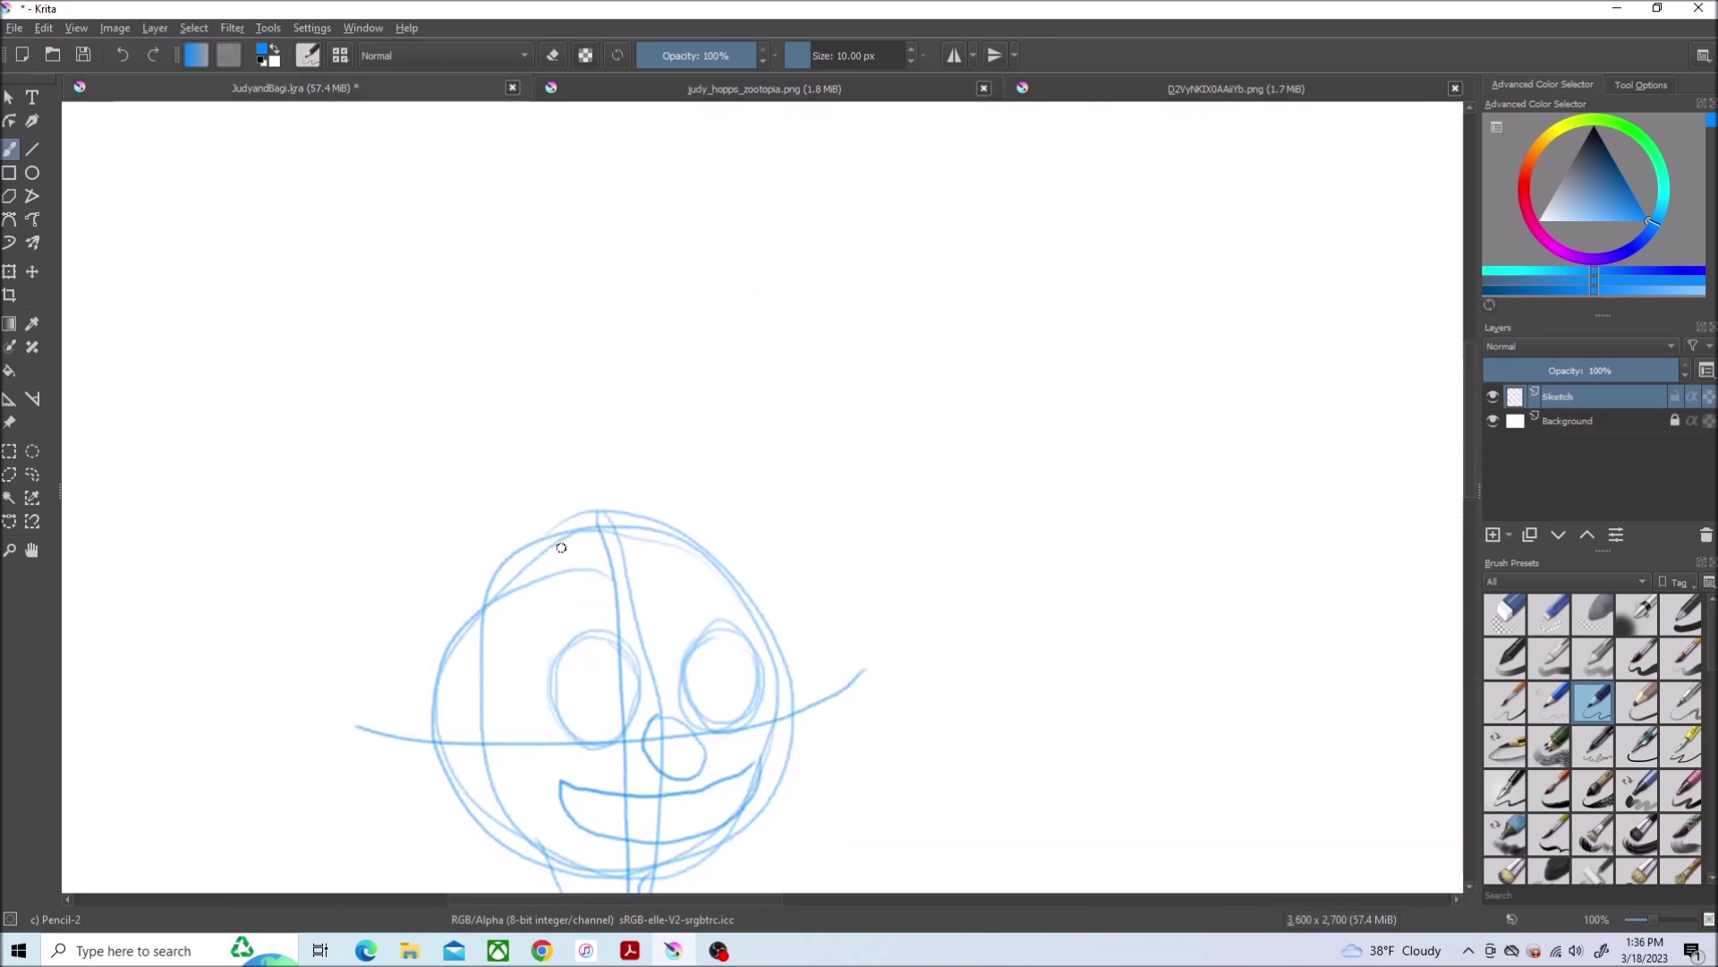
Add two long rabbit ears with inner lines, comparing with the Judy Hopps reference
{"action": "mouse_move", "coordinate": [577, 526]}
{"action": "left_mouse_down"}
{"action": "mouse_move", "coordinate": [469, 210]}
{"action": "mouse_move", "coordinate": [471, 725]}
{"action": "left_mouse_up"}
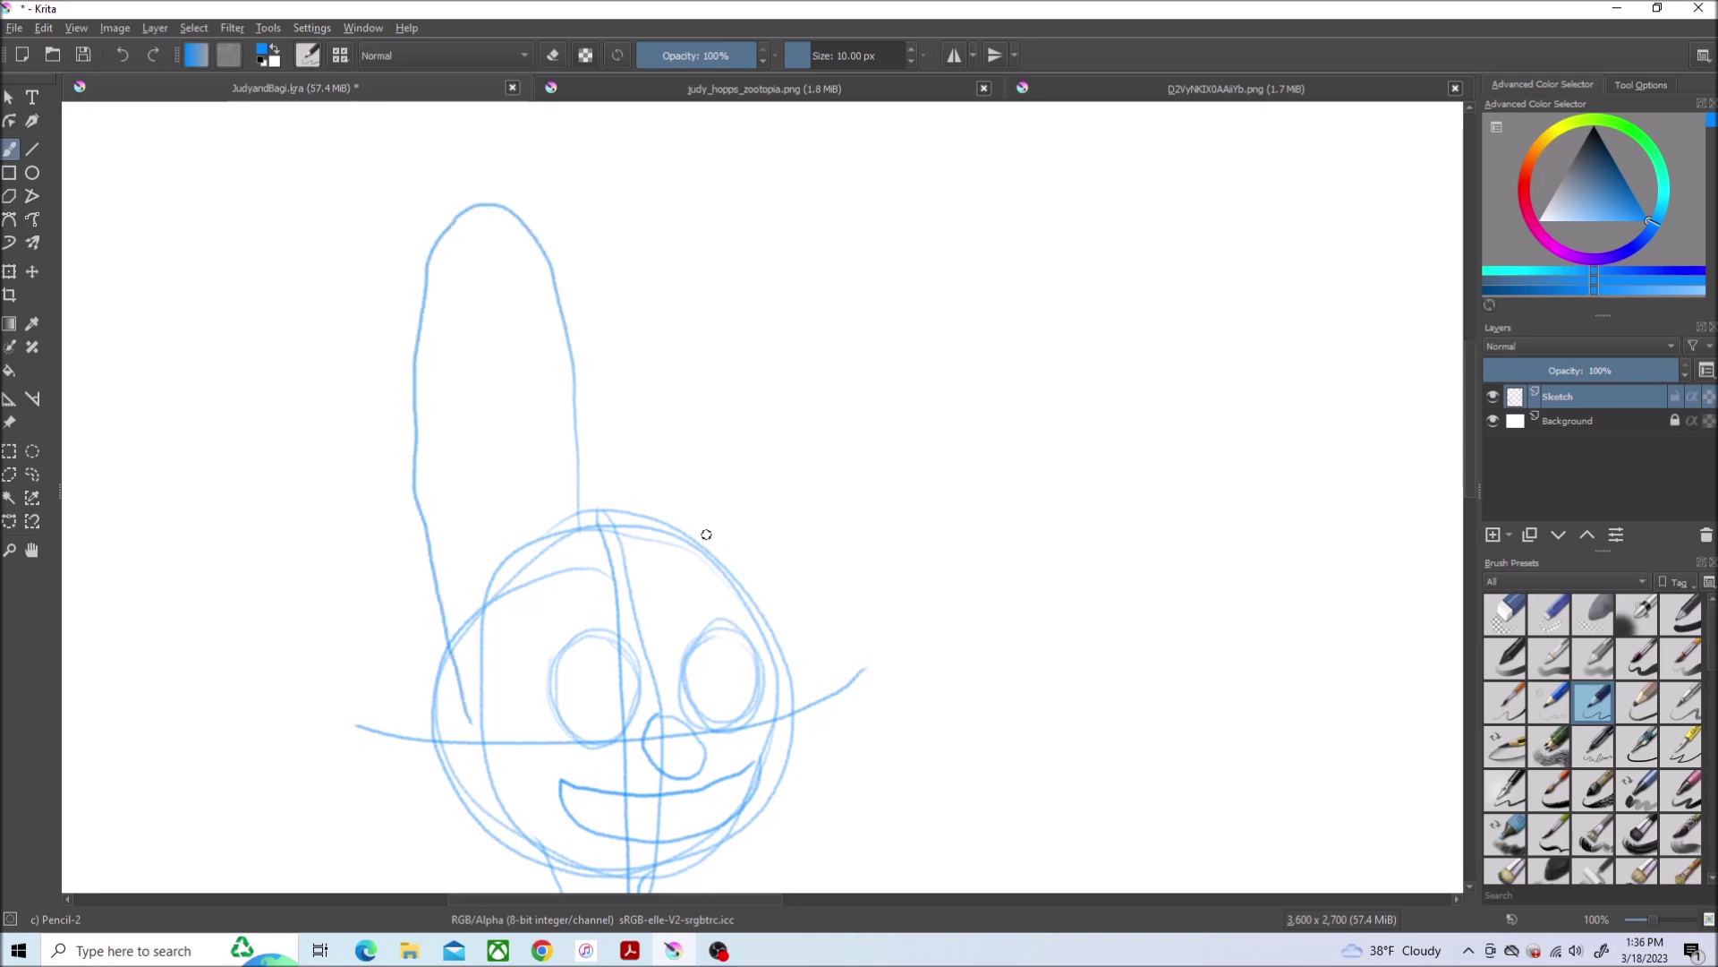
{"action": "mouse_move", "coordinate": [737, 569]}
{"action": "left_mouse_down"}
{"action": "mouse_move", "coordinate": [678, 218]}
{"action": "mouse_move", "coordinate": [607, 544]}
{"action": "left_mouse_up"}
{"action": "left_click", "coordinate": [834, 89]}
{"action": "left_click", "coordinate": [440, 83]}
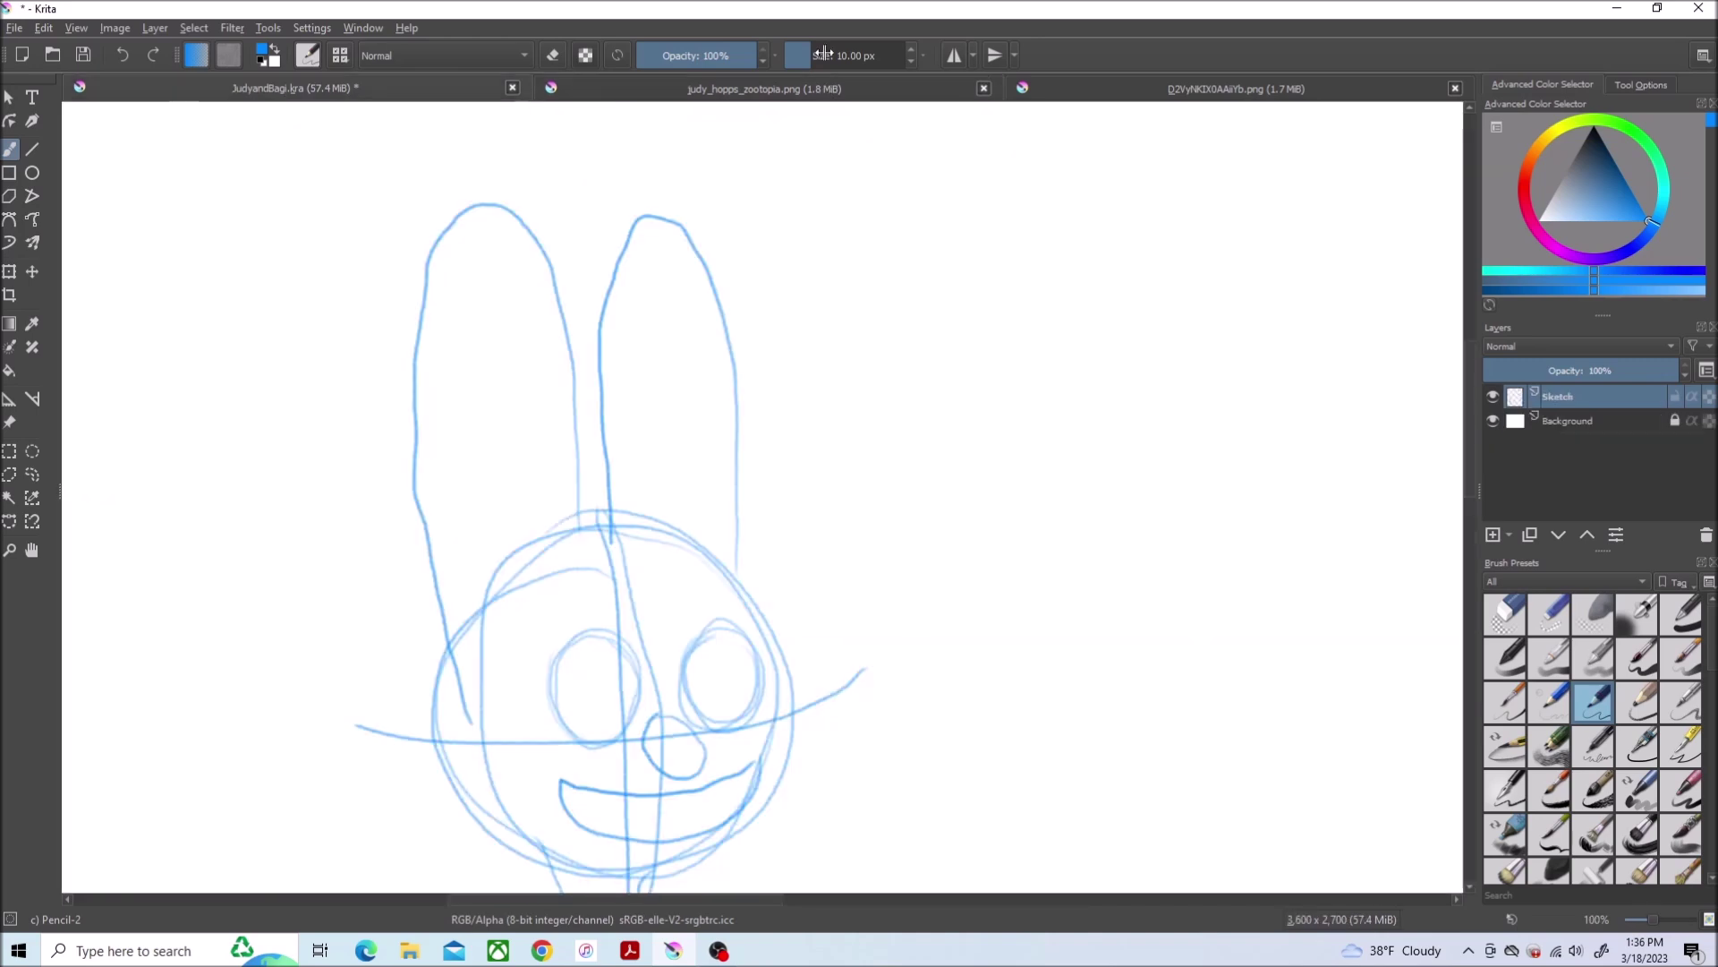
{"action": "scroll", "coordinate": [672, 218], "scroll_direction": "up", "scroll_amount": 1}
{"action": "scroll", "coordinate": [672, 217], "scroll_direction": "up", "scroll_amount": 1}
{"action": "mouse_move", "coordinate": [635, 148]}
{"action": "left_mouse_down"}
{"action": "mouse_move", "coordinate": [587, 393]}
{"action": "mouse_move", "coordinate": [628, 809]}
{"action": "left_mouse_up"}
{"action": "left_click_drag", "start_coordinate": [338, 133], "coordinate": [318, 886]}
{"action": "left_click", "coordinate": [614, 94]}
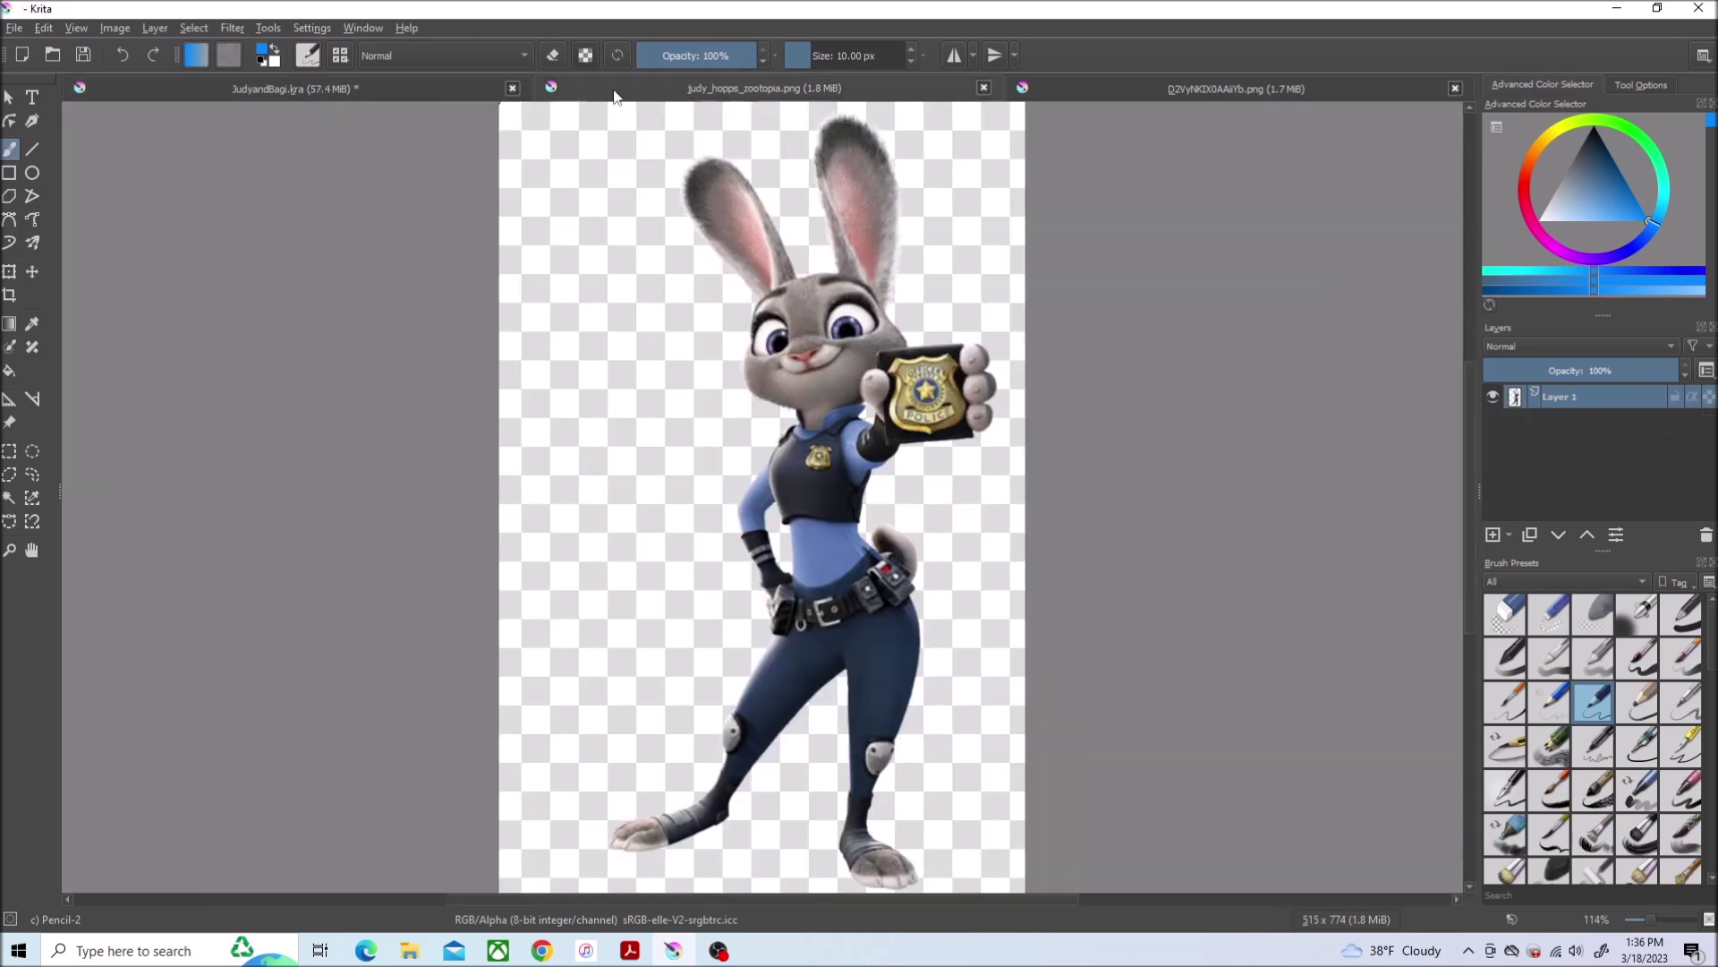
{"action": "left_click", "coordinate": [448, 85]}
{"action": "scroll", "coordinate": [797, 380], "scroll_direction": "up", "scroll_amount": 2}
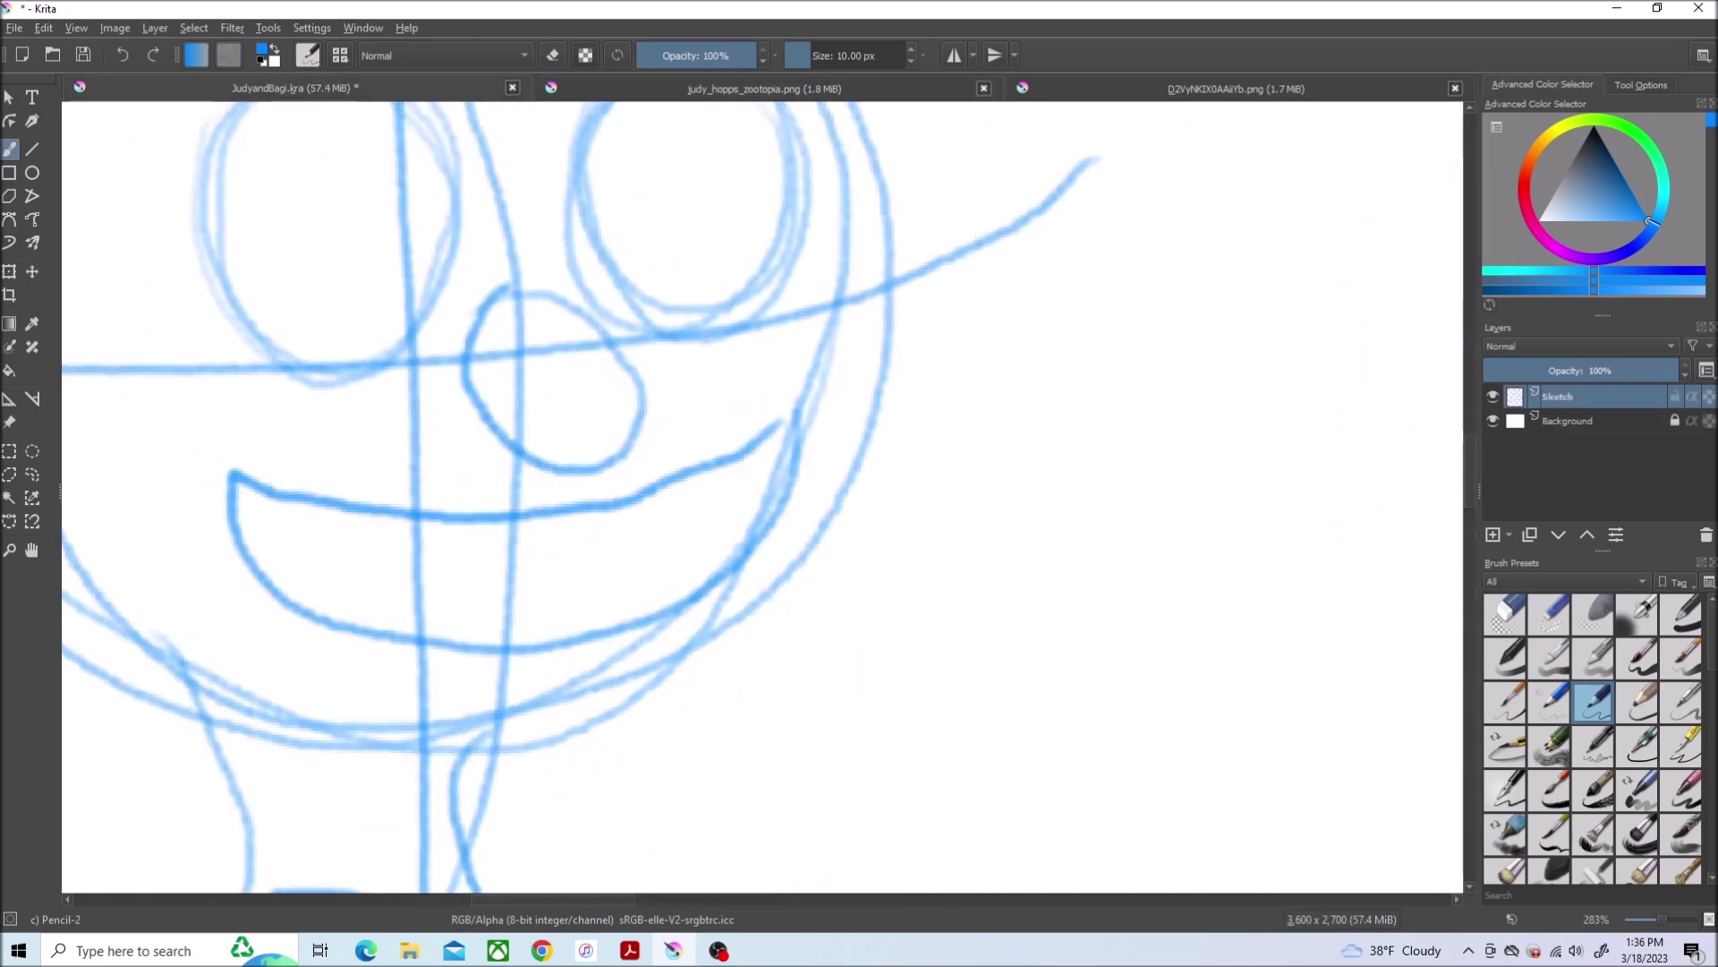
Sketch the triangular rabbit nose and a stroke beneath it
{"action": "key", "text": "ctrl+Tab"}
{"action": "key", "text": "ctrl+Tab"}
{"action": "key", "text": "ctrl+Tab"}
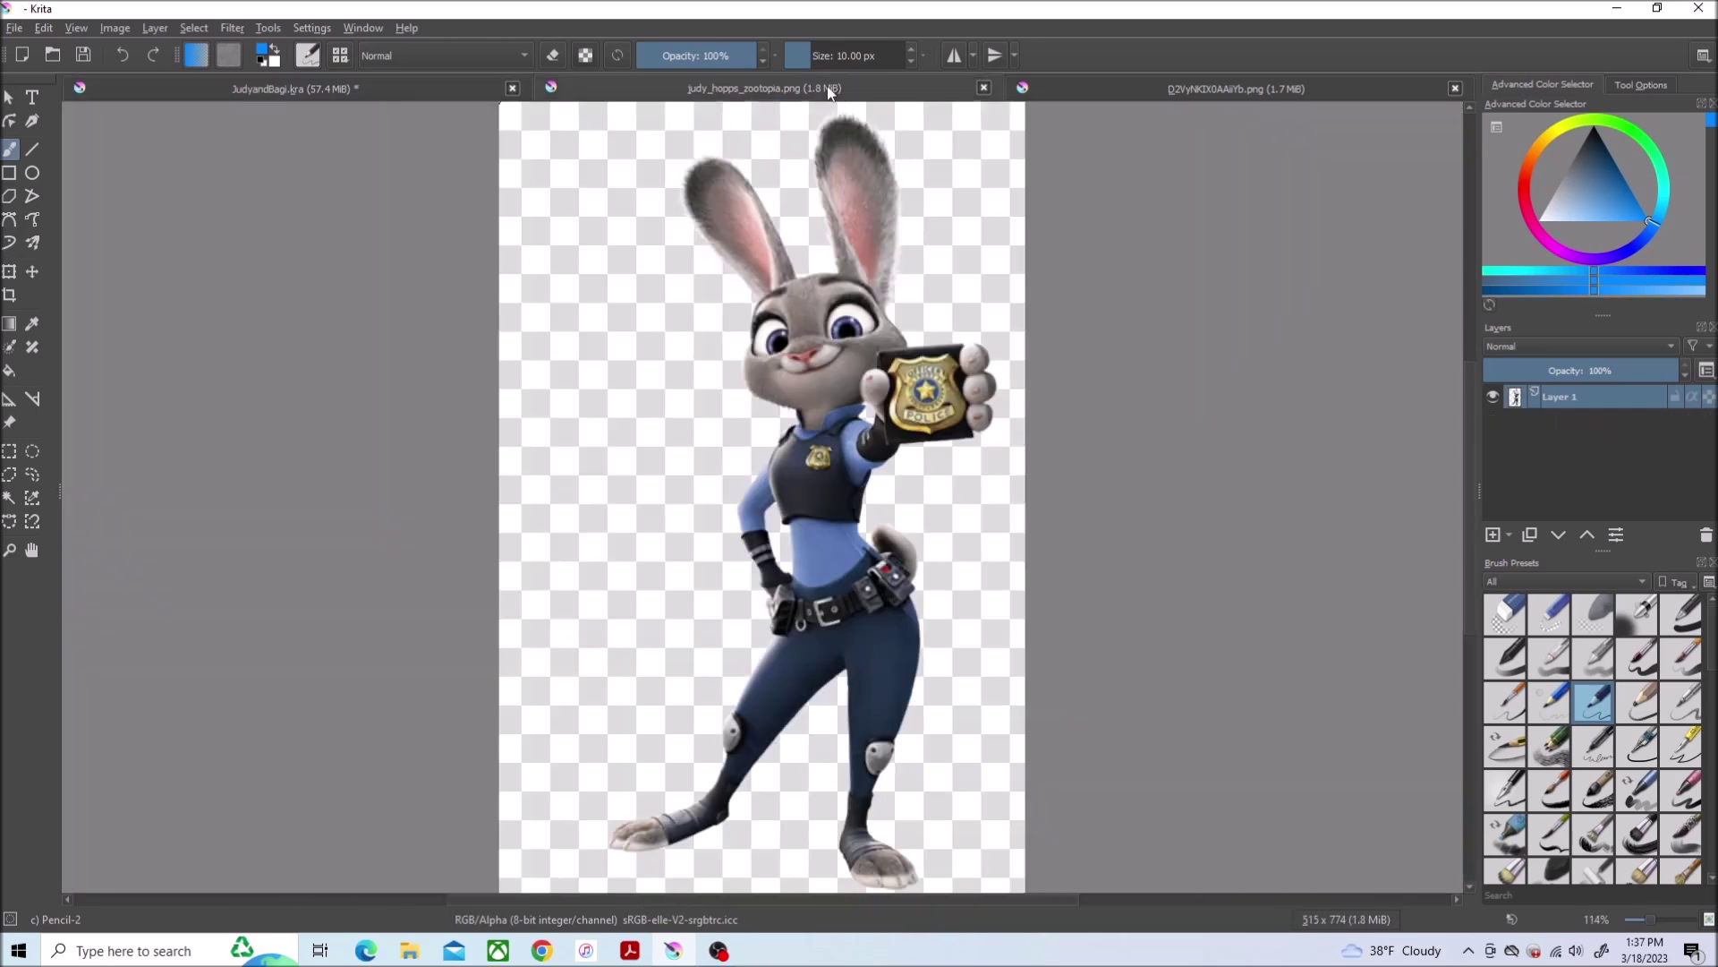
{"action": "key", "text": "ctrl+Tab"}
{"action": "left_click_drag", "start_coordinate": [662, 368], "coordinate": [482, 421]}
{"action": "left_click_drag", "start_coordinate": [588, 415], "coordinate": [588, 478]}
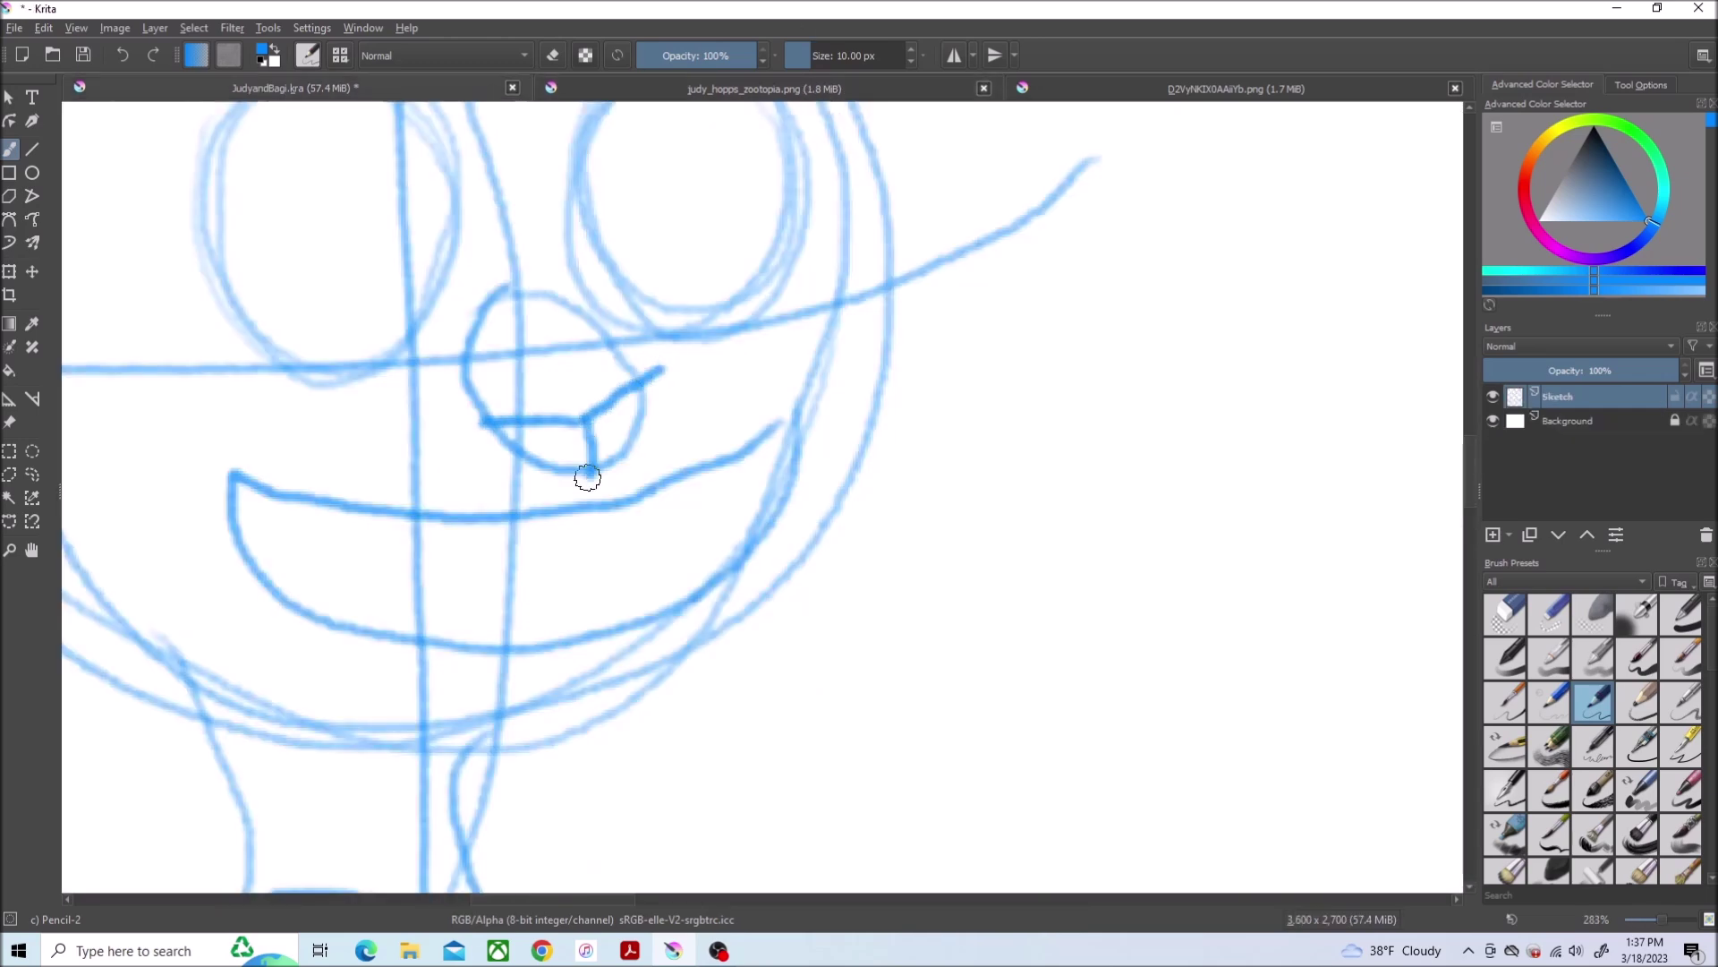
{"action": "scroll", "coordinate": [874, 378], "scroll_direction": "up", "scroll_amount": 2}
{"action": "scroll", "coordinate": [764, 472], "scroll_direction": "up", "scroll_amount": 2}
{"action": "mouse_move", "coordinate": [835, 349]}
{"action": "left_mouse_down"}
{"action": "mouse_move", "coordinate": [549, 528]}
{"action": "mouse_move", "coordinate": [270, 537]}
{"action": "left_mouse_up"}
{"action": "scroll", "coordinate": [985, 872], "scroll_direction": "down", "scroll_amount": 2}
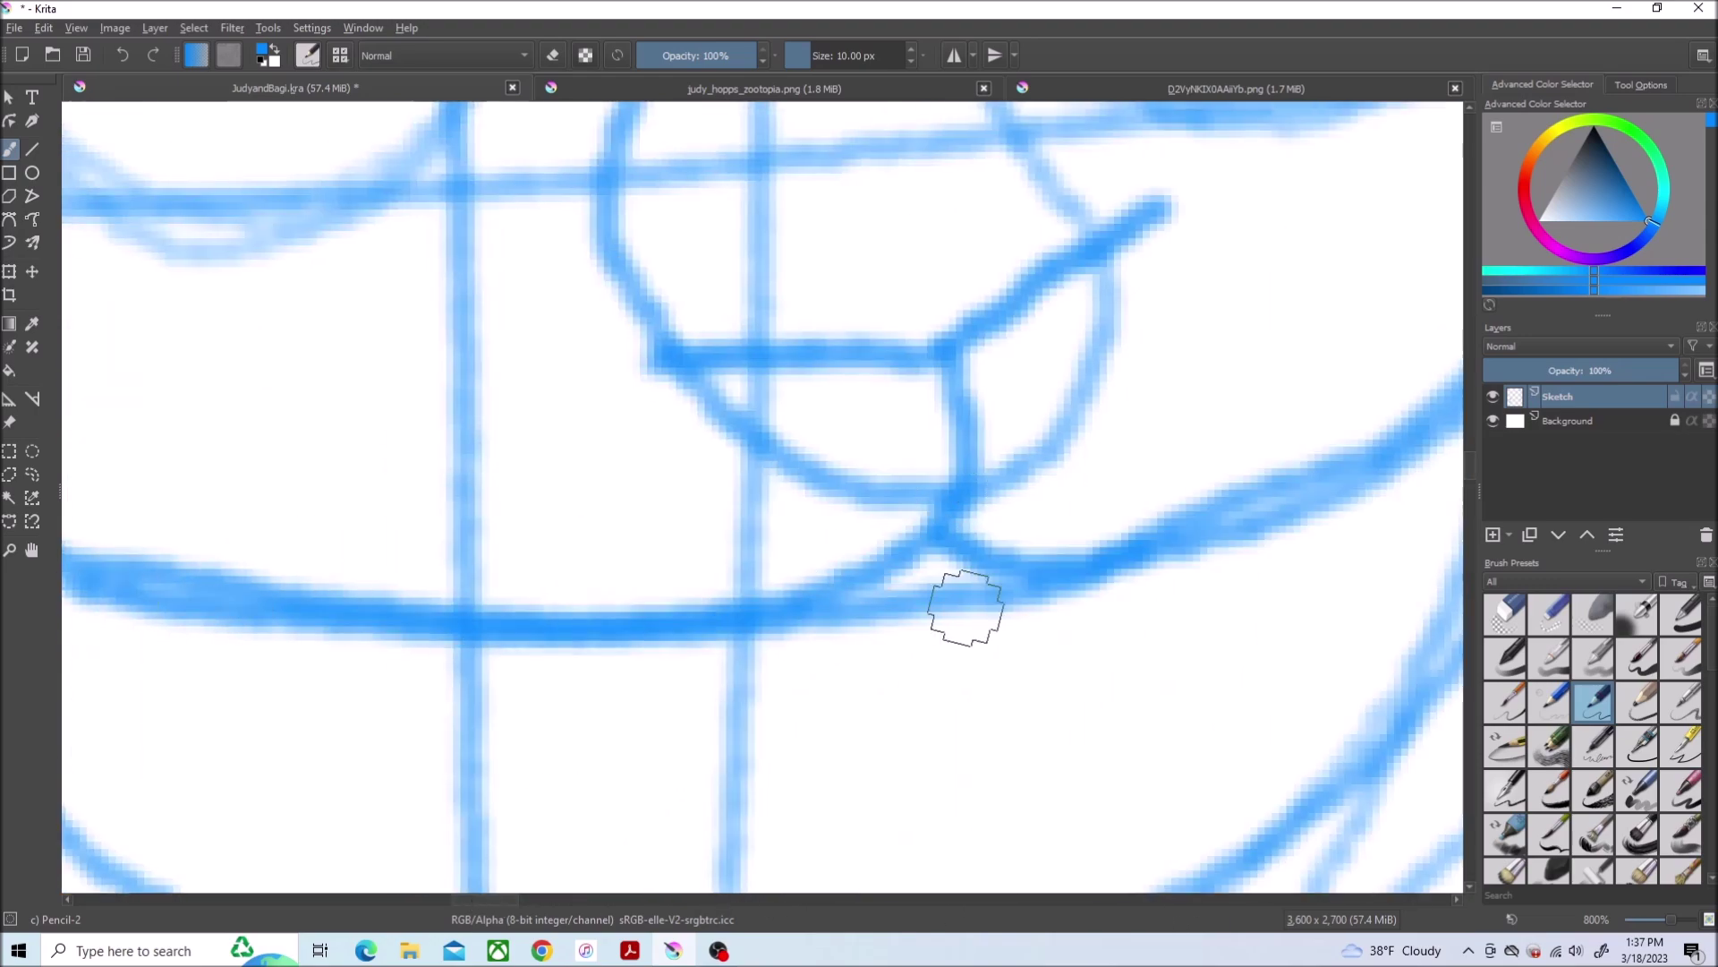
{"action": "scroll", "coordinate": [1025, 496], "scroll_direction": "down", "scroll_amount": 2}
{"action": "scroll", "coordinate": [1025, 497], "scroll_direction": "down", "scroll_amount": 5}
{"action": "scroll", "coordinate": [1468, 580], "scroll_direction": "down", "scroll_amount": 5}
{"action": "scroll", "coordinate": [1468, 580], "scroll_direction": "down", "scroll_amount": 4}
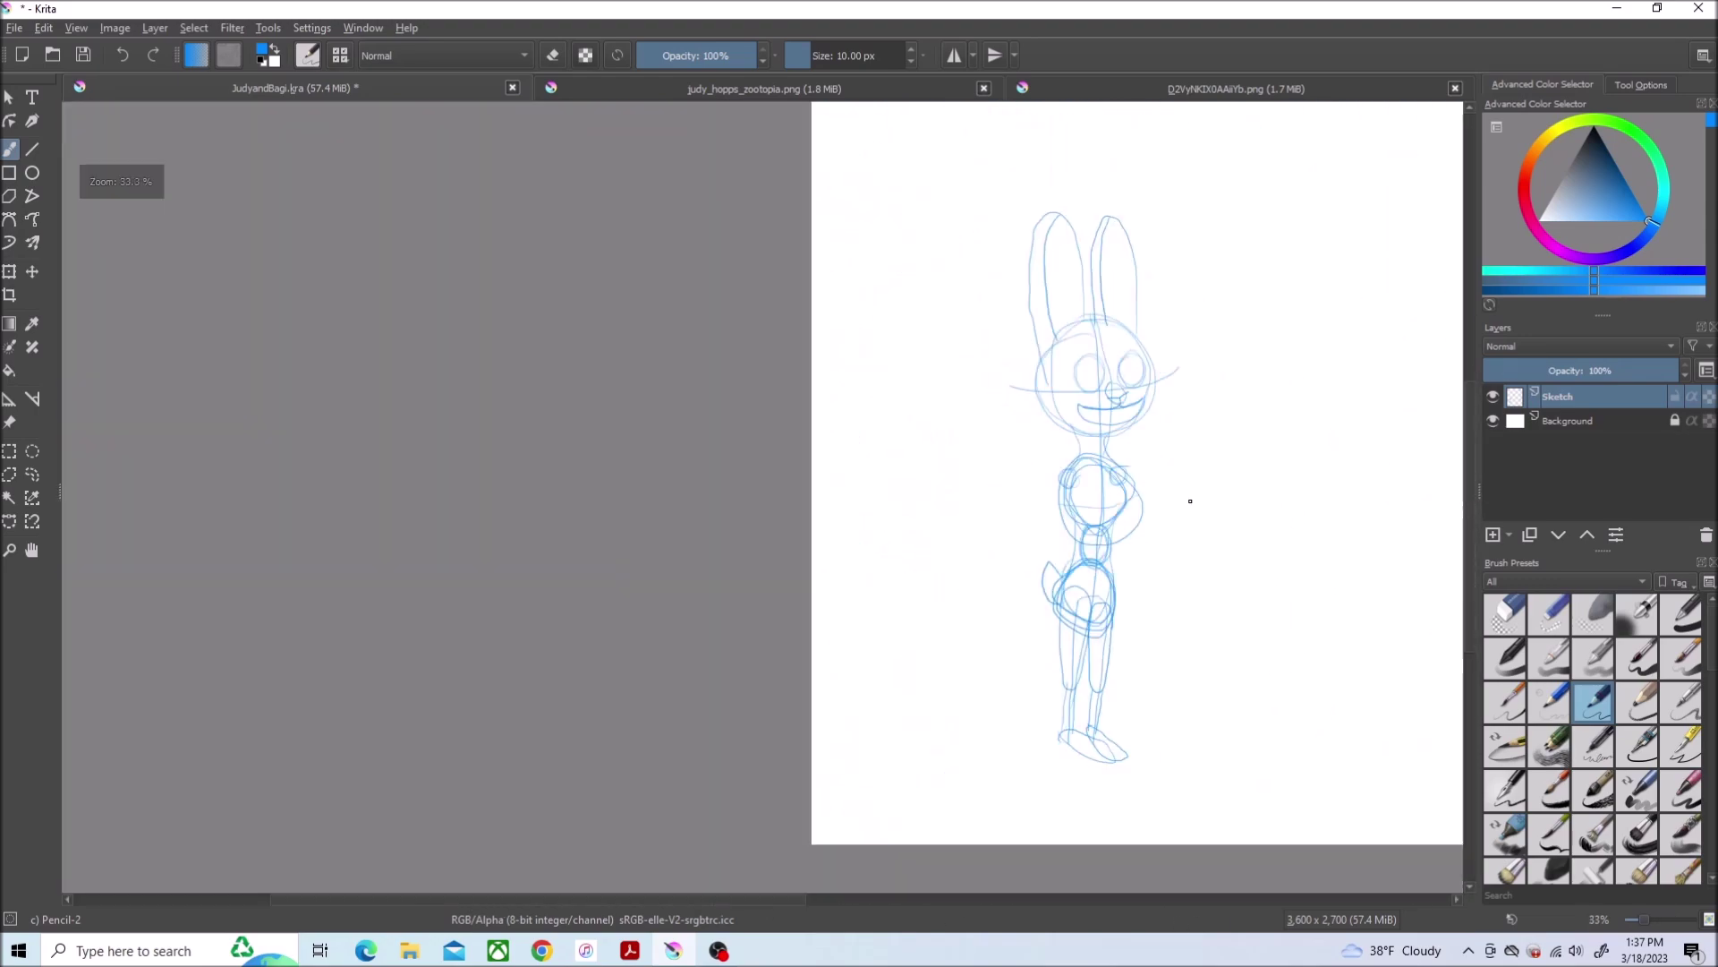
Select the left figure, scale it down, and deselect to commit the transform
{"action": "key", "text": "ctrl+r"}
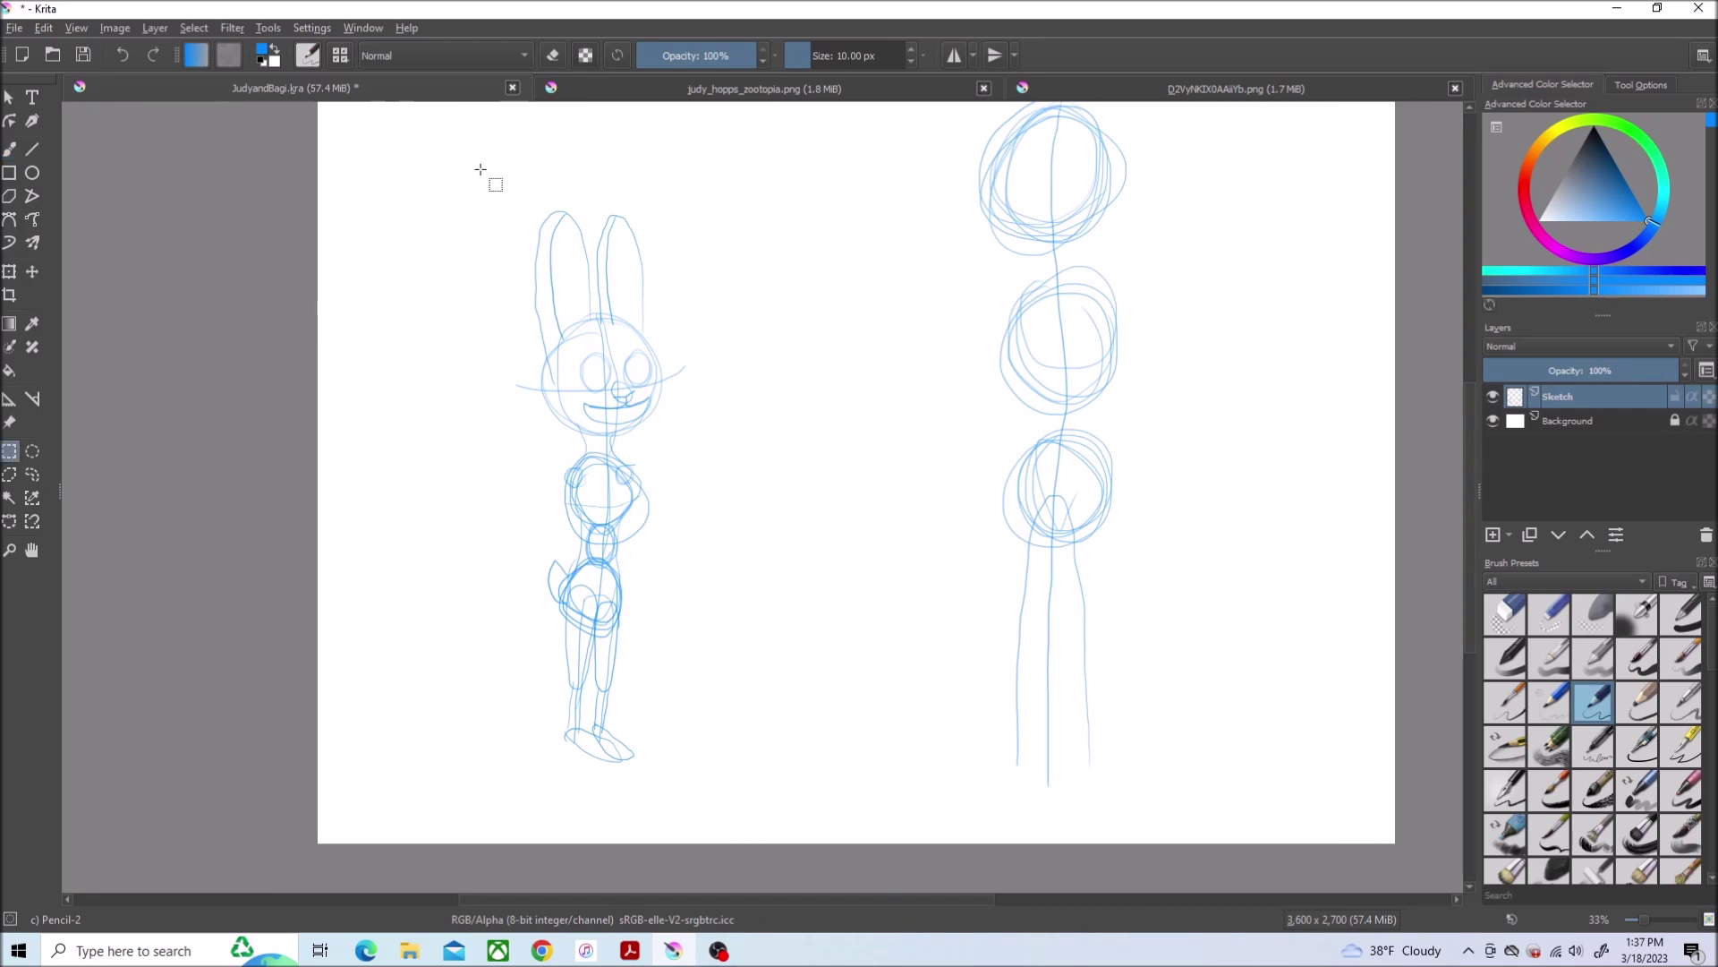
{"action": "left_click_drag", "start_coordinate": [471, 174], "coordinate": [700, 769]}
{"action": "left_click", "coordinate": [14, 273]}
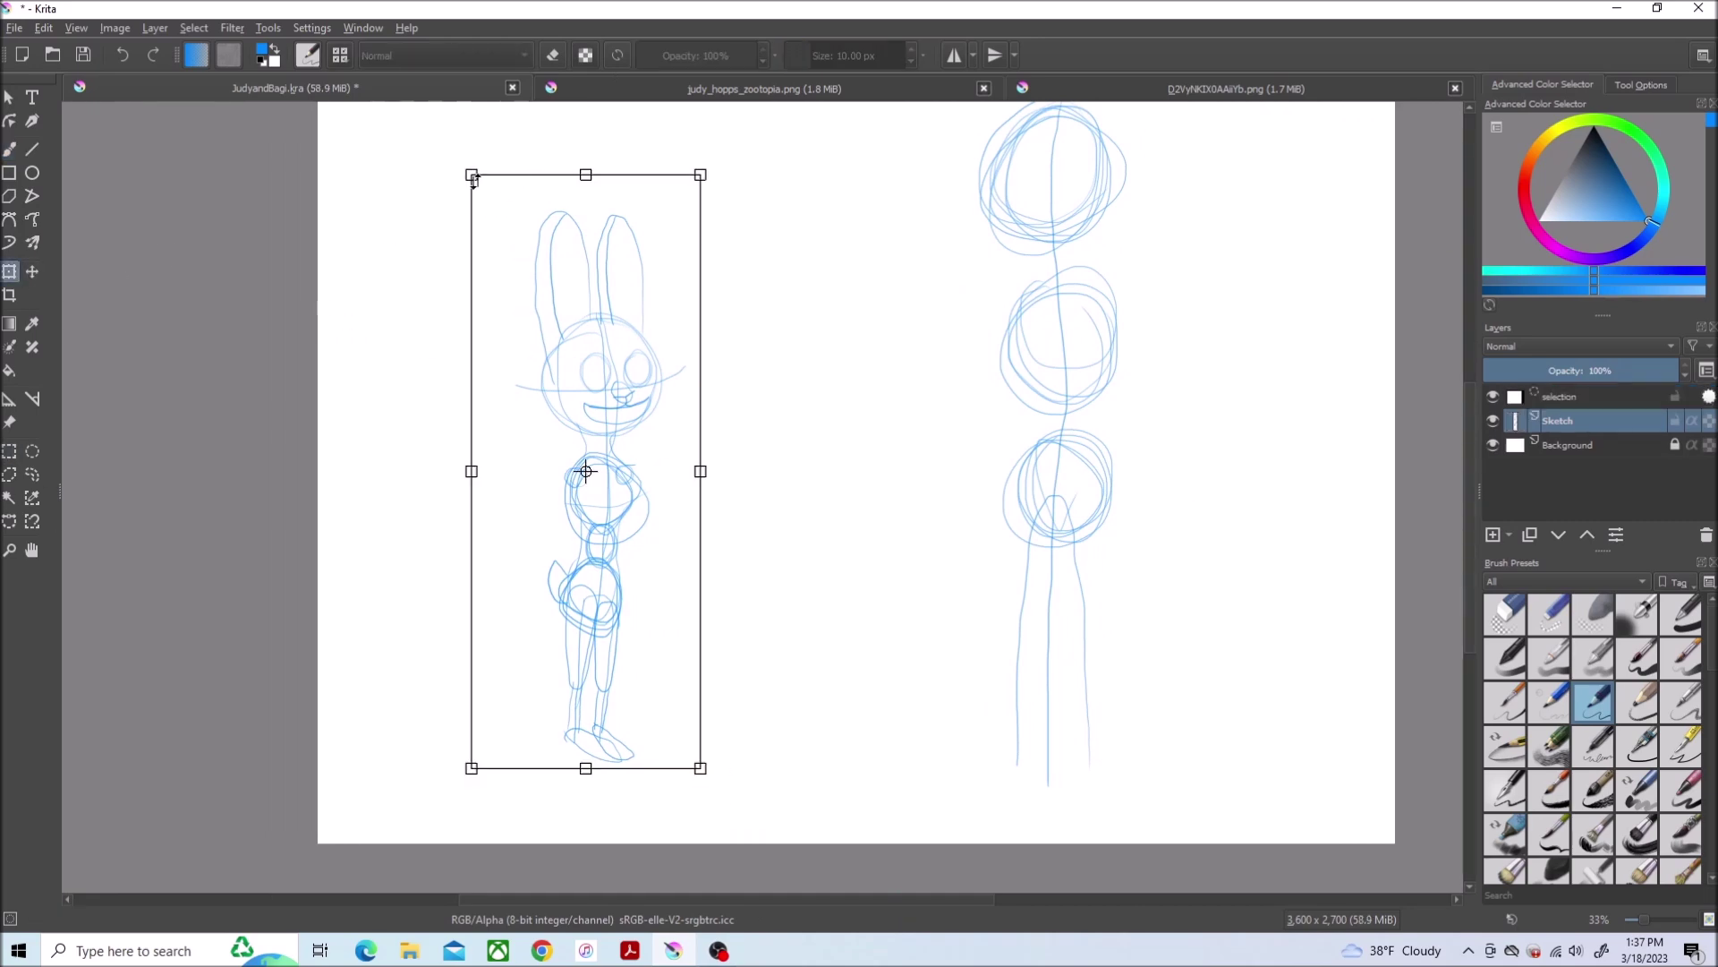
{"action": "left_click_drag", "start_coordinate": [471, 175], "coordinate": [529, 368]}
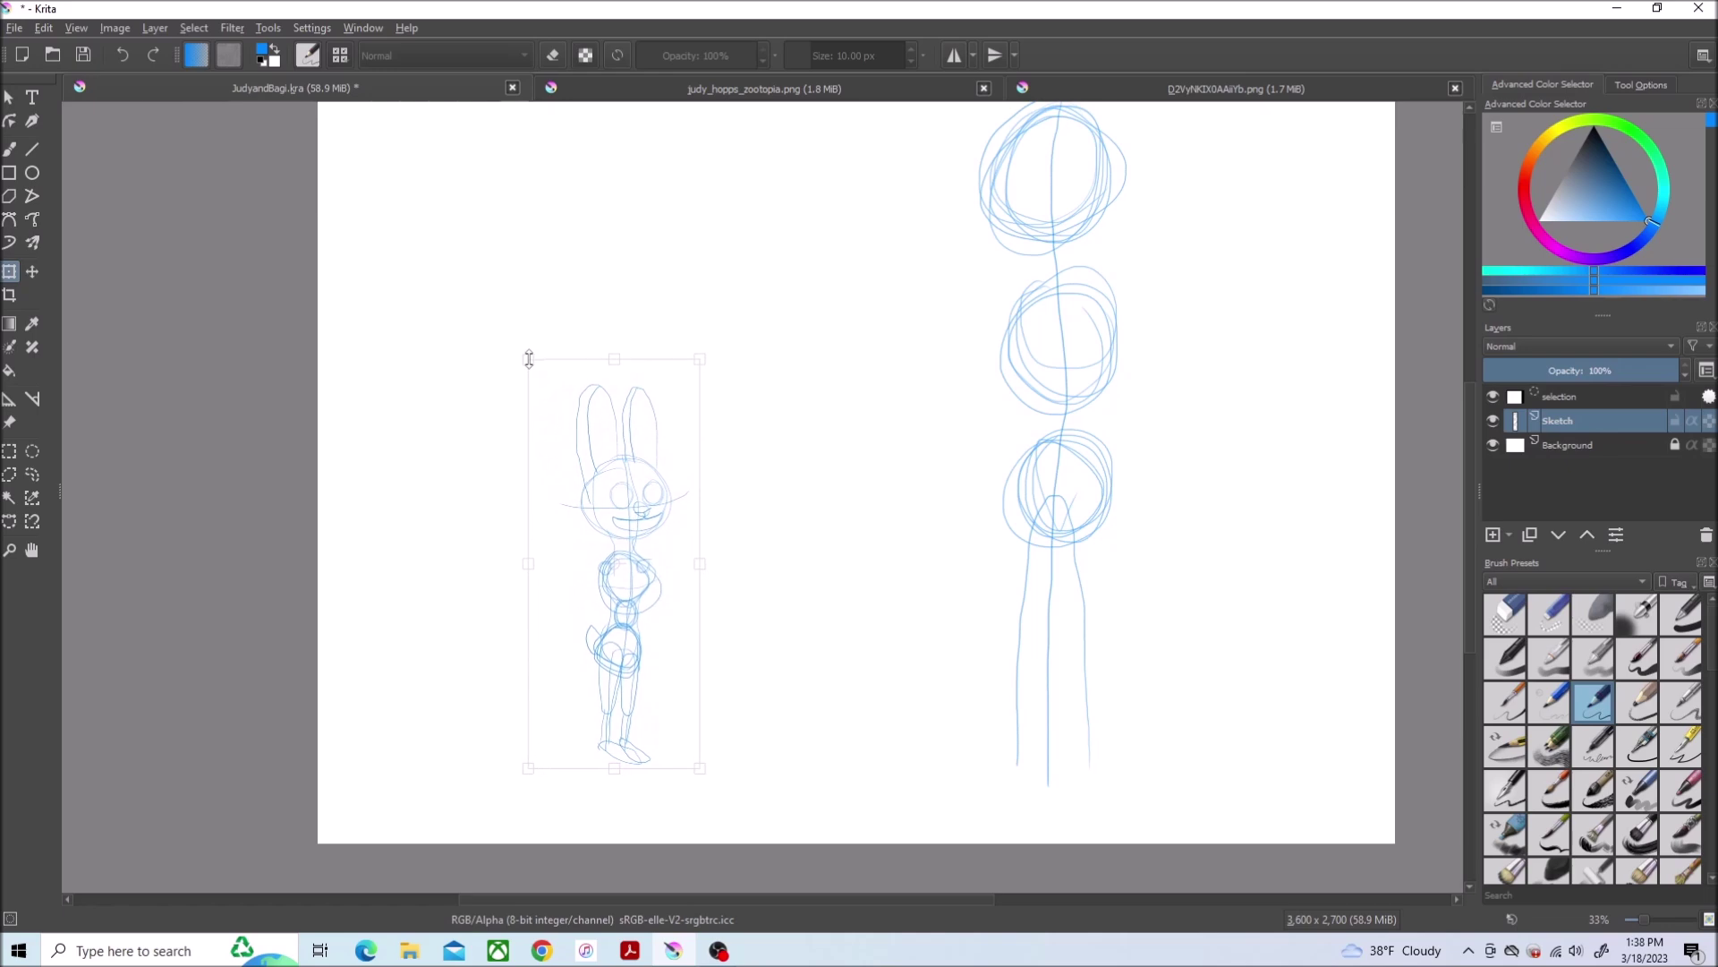
{"action": "left_click", "coordinate": [195, 27]}
{"action": "left_click", "coordinate": [222, 61]}
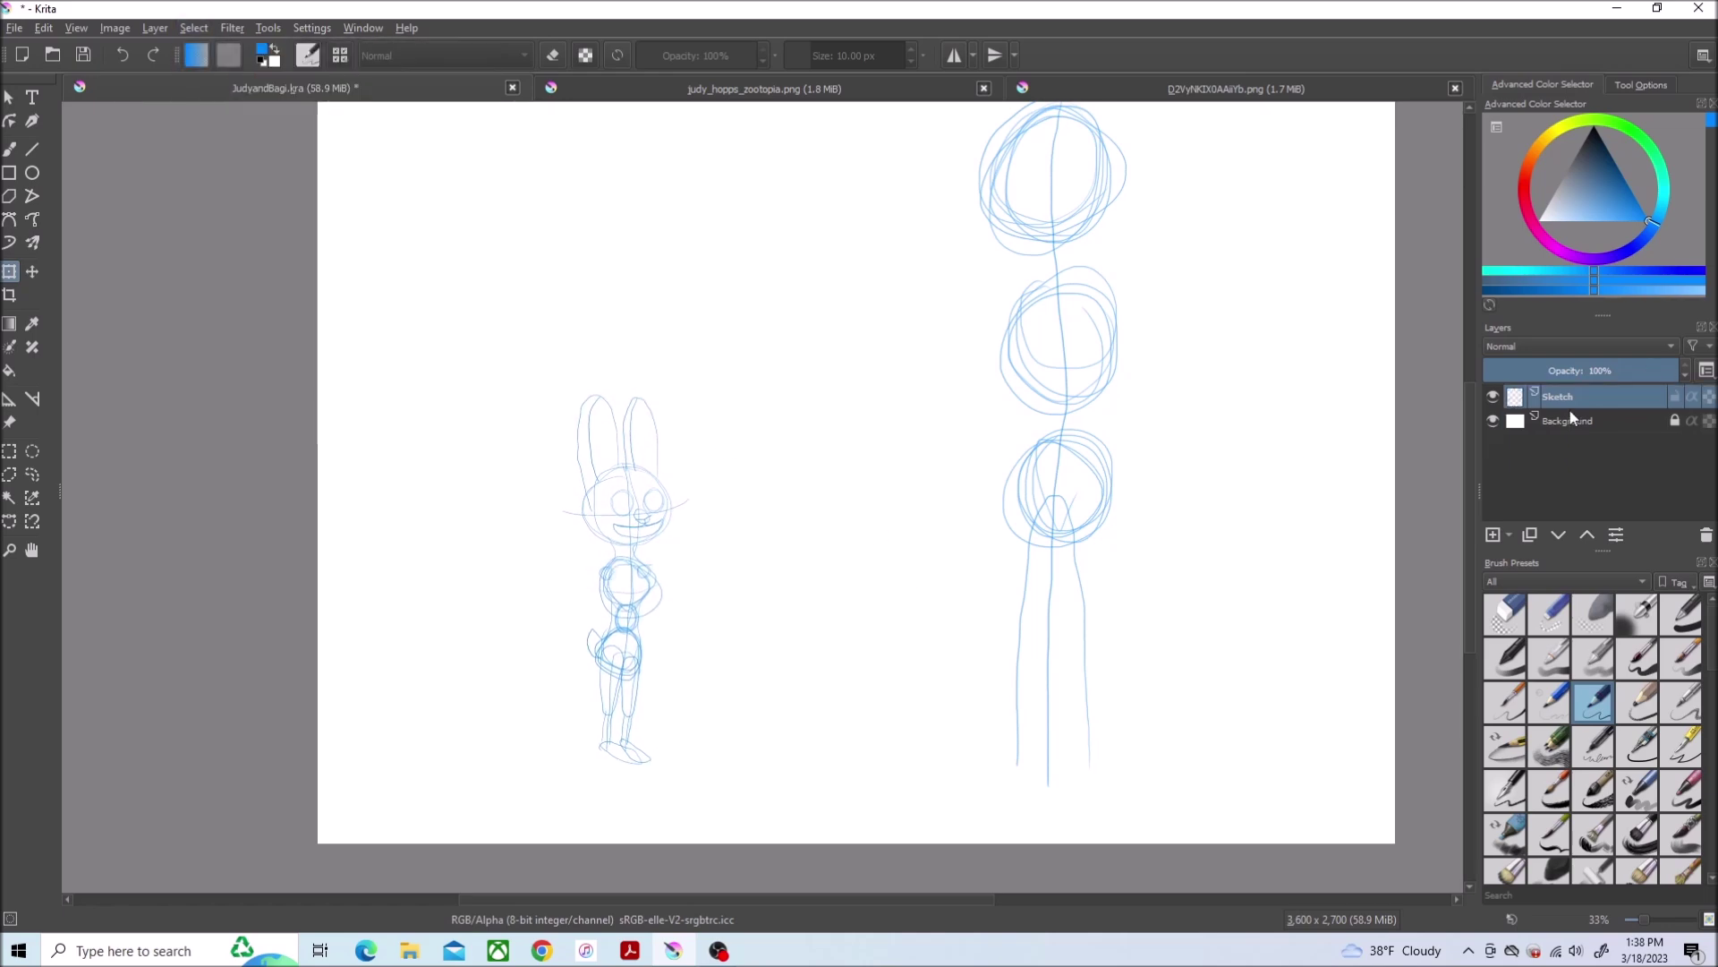
Sketch shoulder circles, torso guide curves and the neck's right side on the tall figure
{"action": "key", "text": "b"}
{"action": "scroll", "coordinate": [1061, 337], "scroll_direction": "up", "scroll_amount": 5}
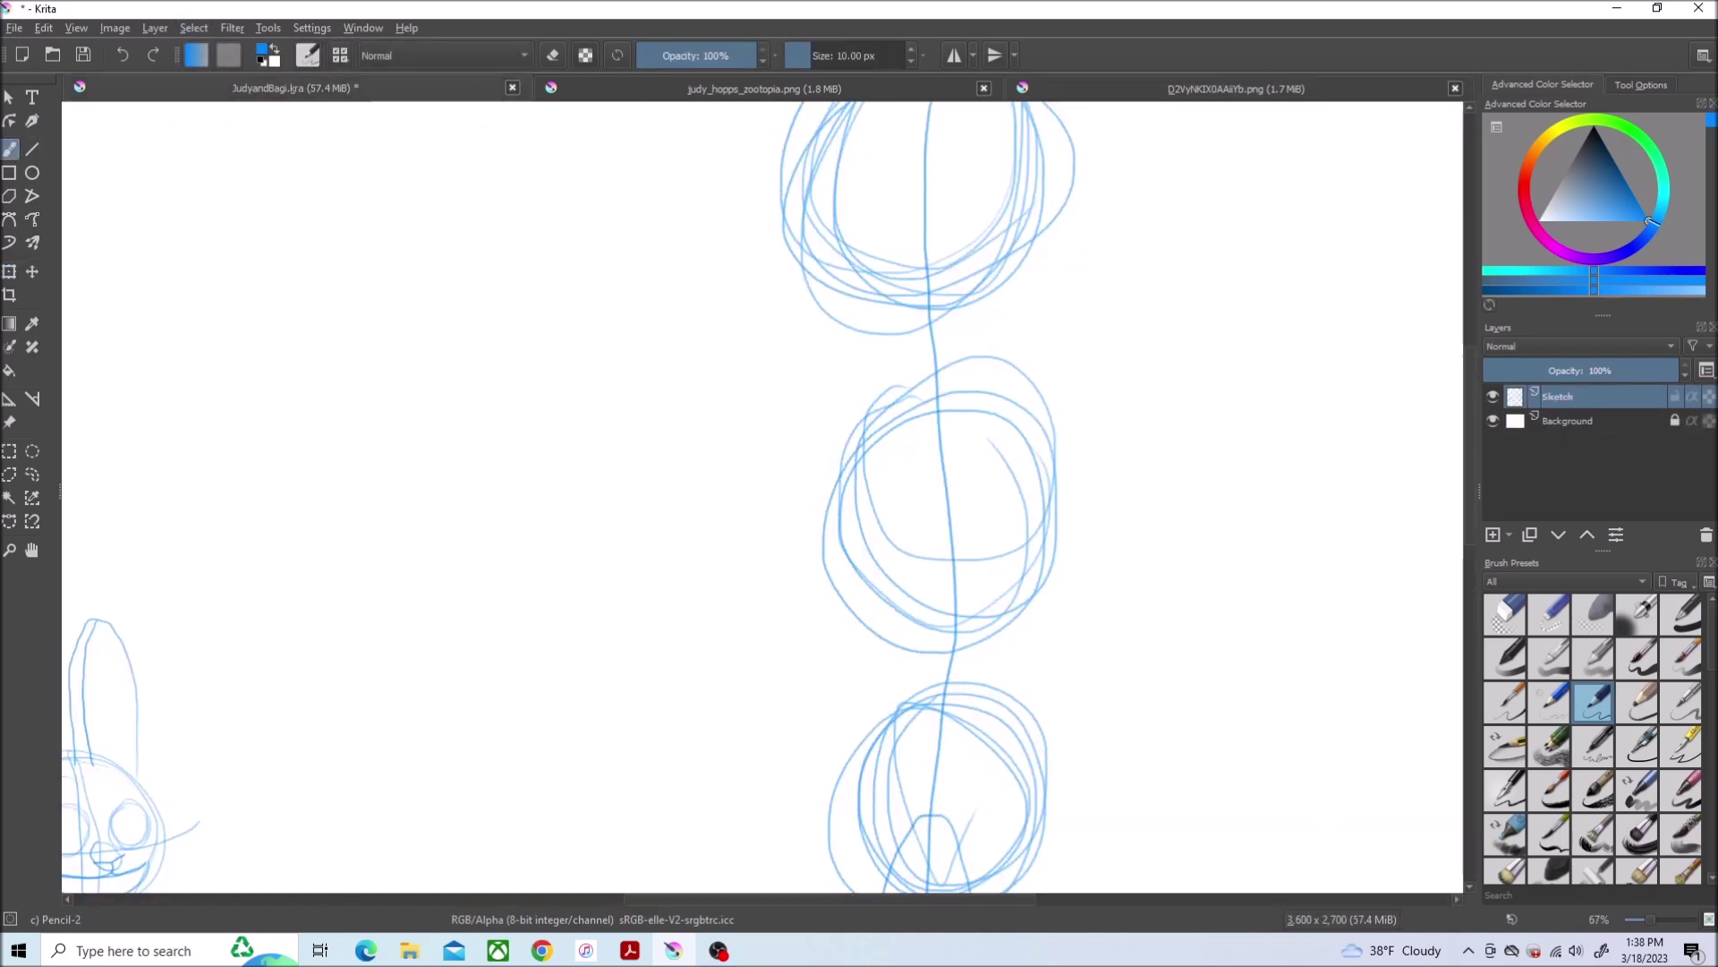
{"action": "left_click_drag", "start_coordinate": [703, 257], "coordinate": [713, 264]}
{"action": "left_click_drag", "start_coordinate": [404, 268], "coordinate": [417, 275]}
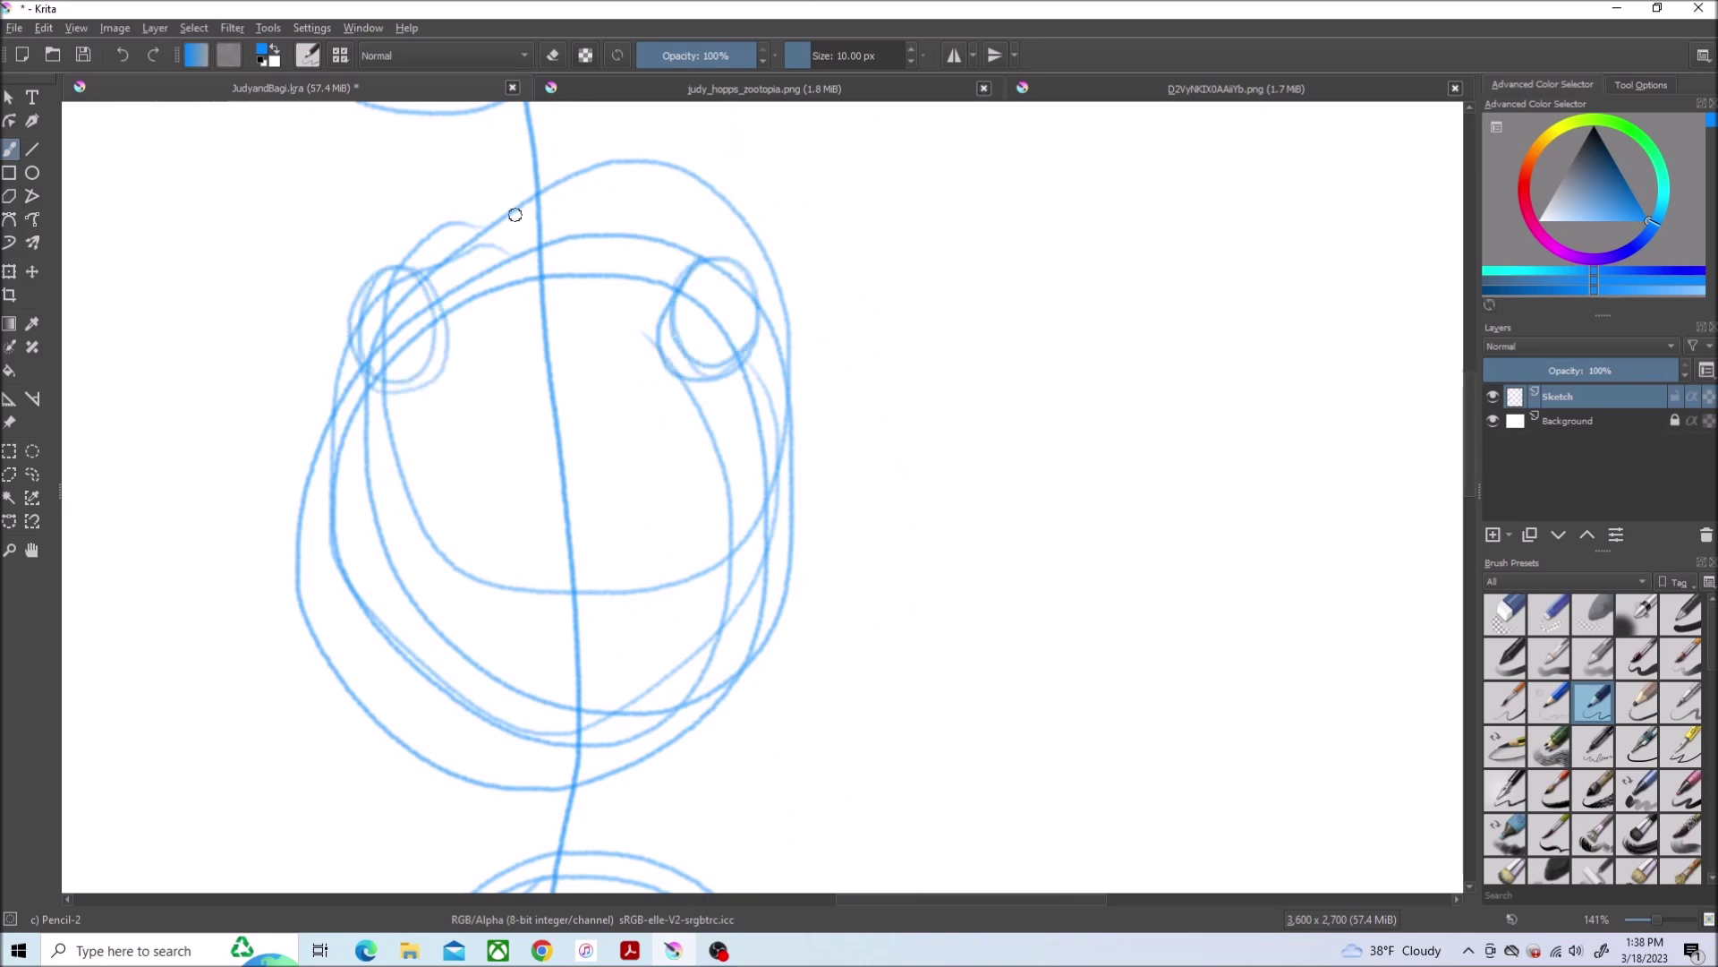
{"action": "left_click_drag", "start_coordinate": [510, 212], "coordinate": [556, 725]}
{"action": "left_click_drag", "start_coordinate": [807, 468], "coordinate": [295, 544]}
{"action": "scroll", "coordinate": [745, 238], "scroll_direction": "down", "scroll_amount": 3}
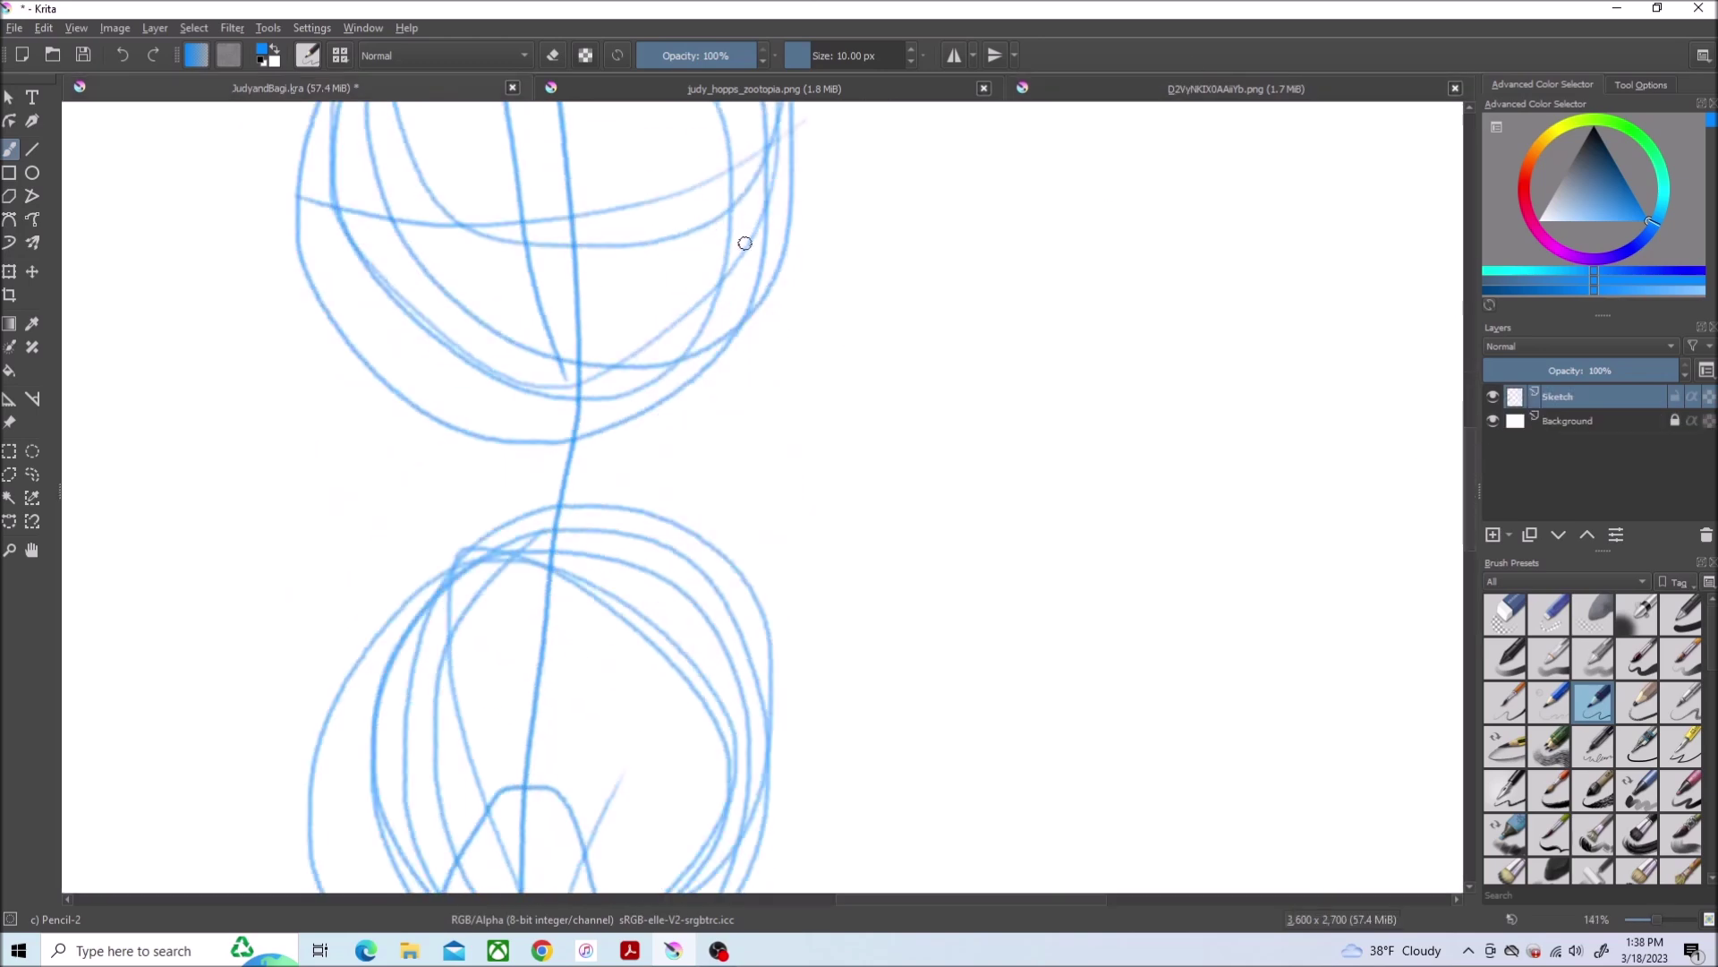
{"action": "left_click_drag", "start_coordinate": [763, 269], "coordinate": [692, 658]}
{"action": "left_click_drag", "start_coordinate": [374, 263], "coordinate": [387, 692]}
{"action": "left_click_drag", "start_coordinate": [746, 662], "coordinate": [762, 247]}
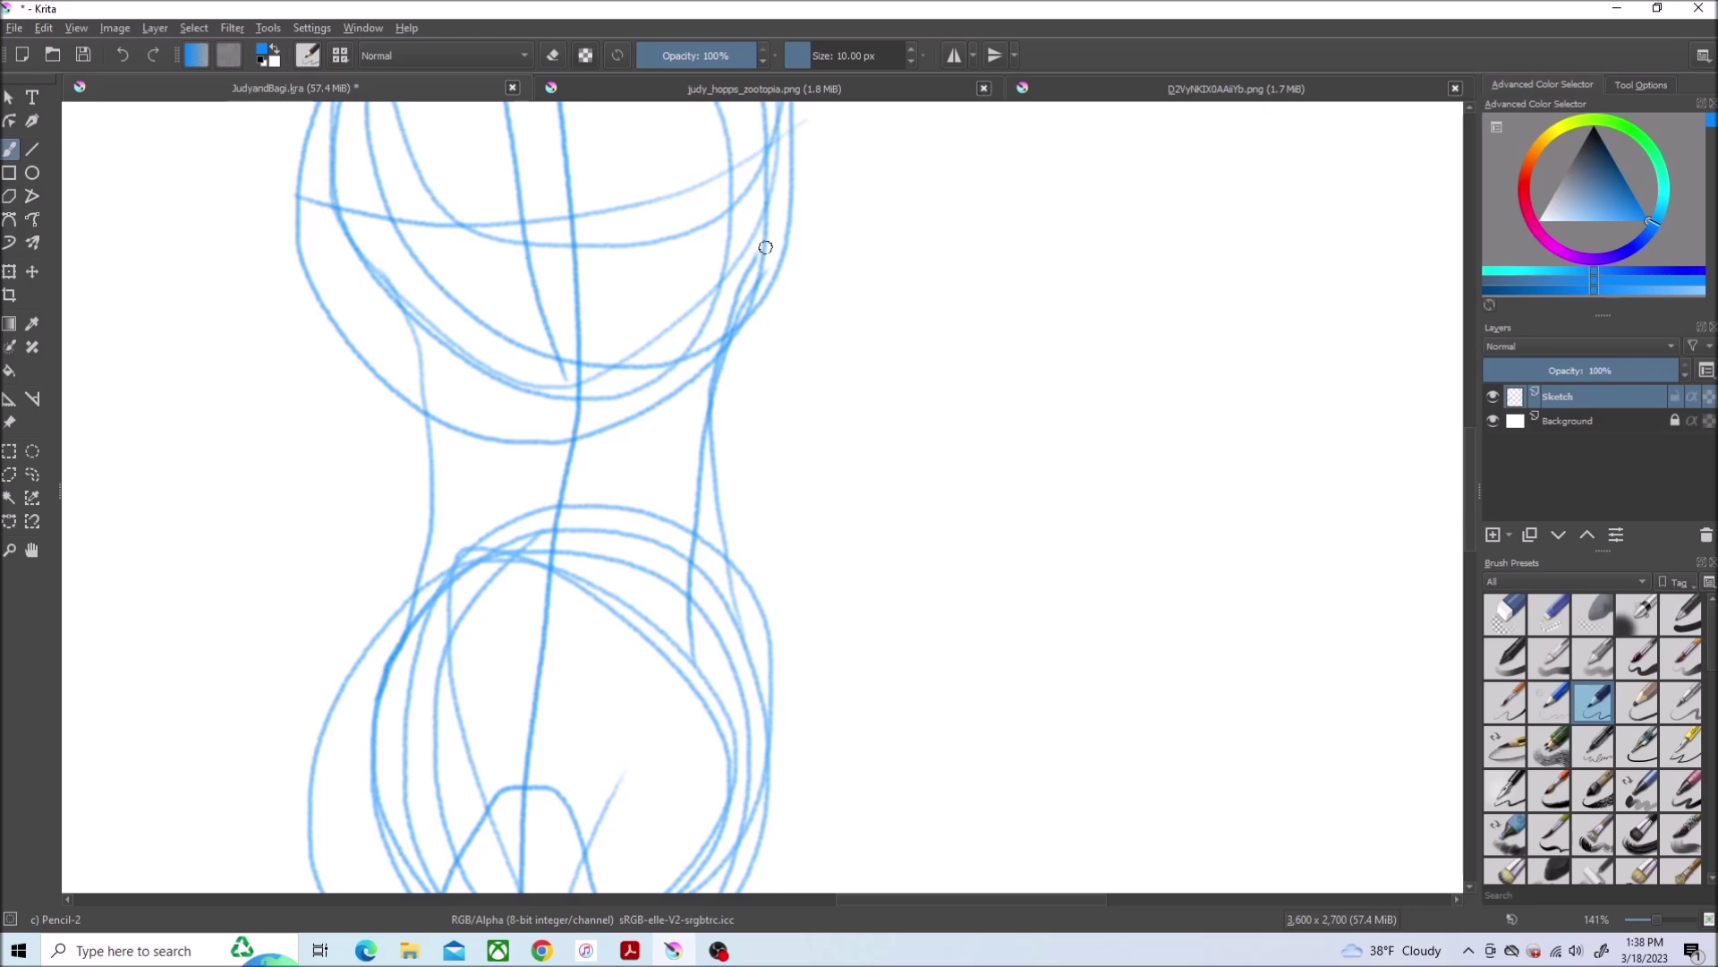
{"action": "scroll", "coordinate": [969, 502], "scroll_direction": "down", "scroll_amount": 3}
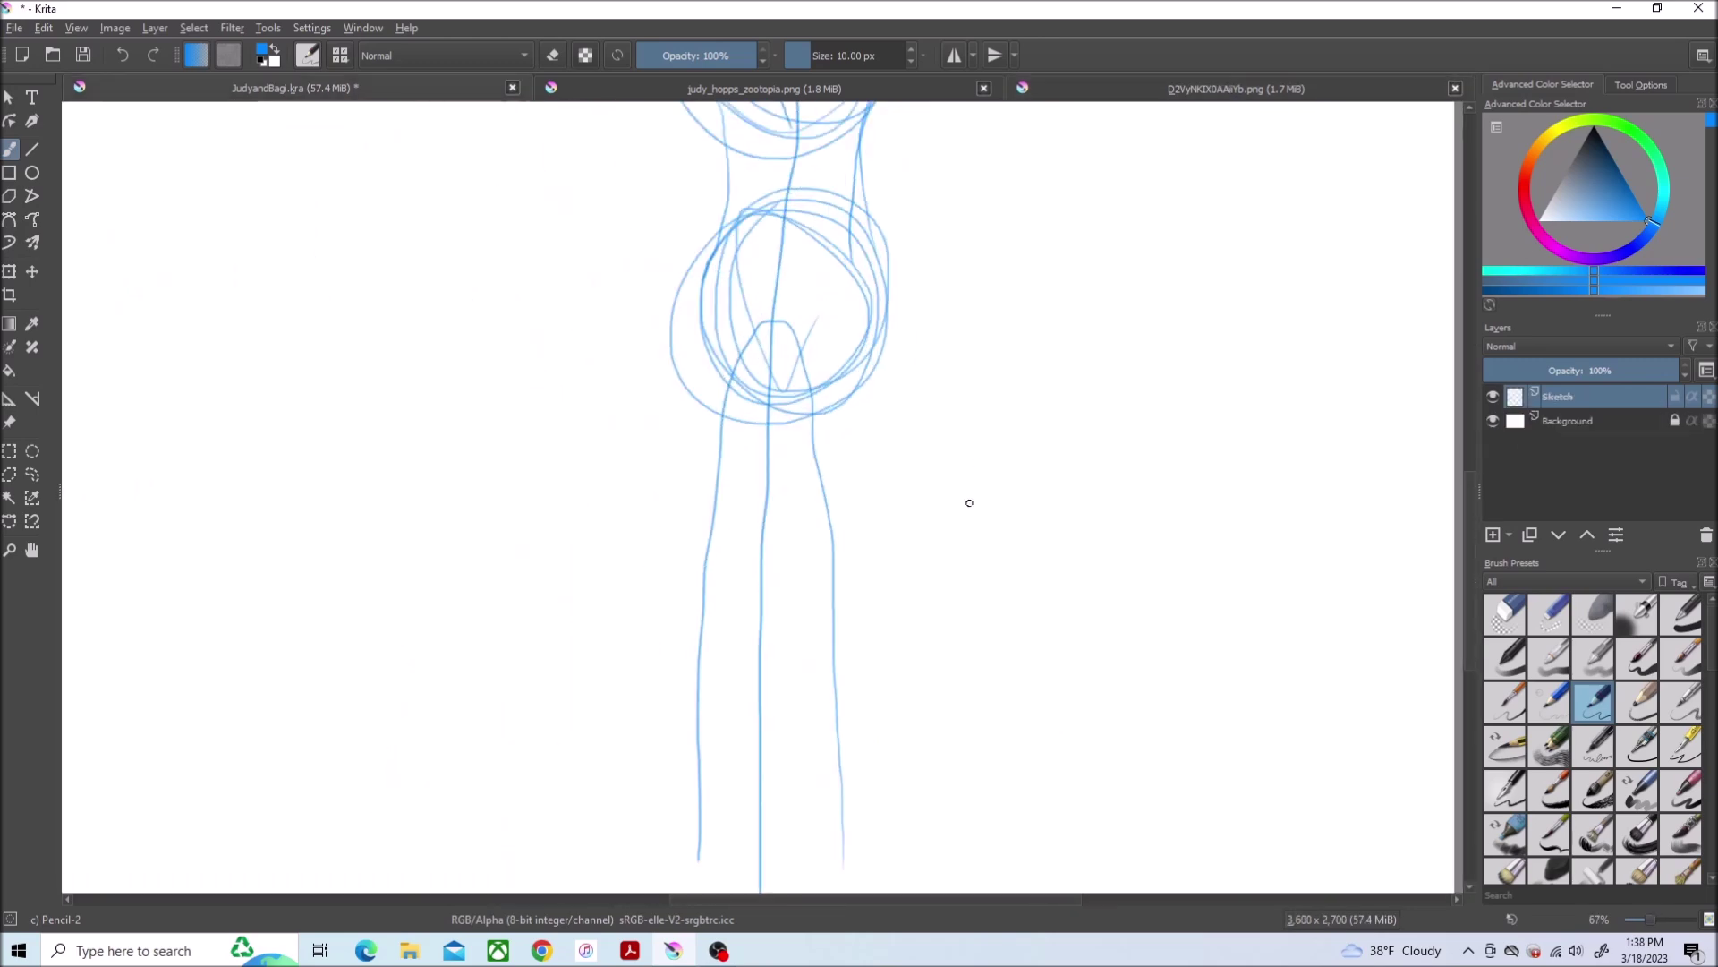
{"action": "mouse_move", "coordinate": [800, 339]}
{"action": "left_mouse_down"}
{"action": "mouse_move", "coordinate": [876, 360]}
{"action": "mouse_move", "coordinate": [779, 596]}
{"action": "left_mouse_up"}
{"action": "left_click_drag", "start_coordinate": [693, 330], "coordinate": [779, 309]}
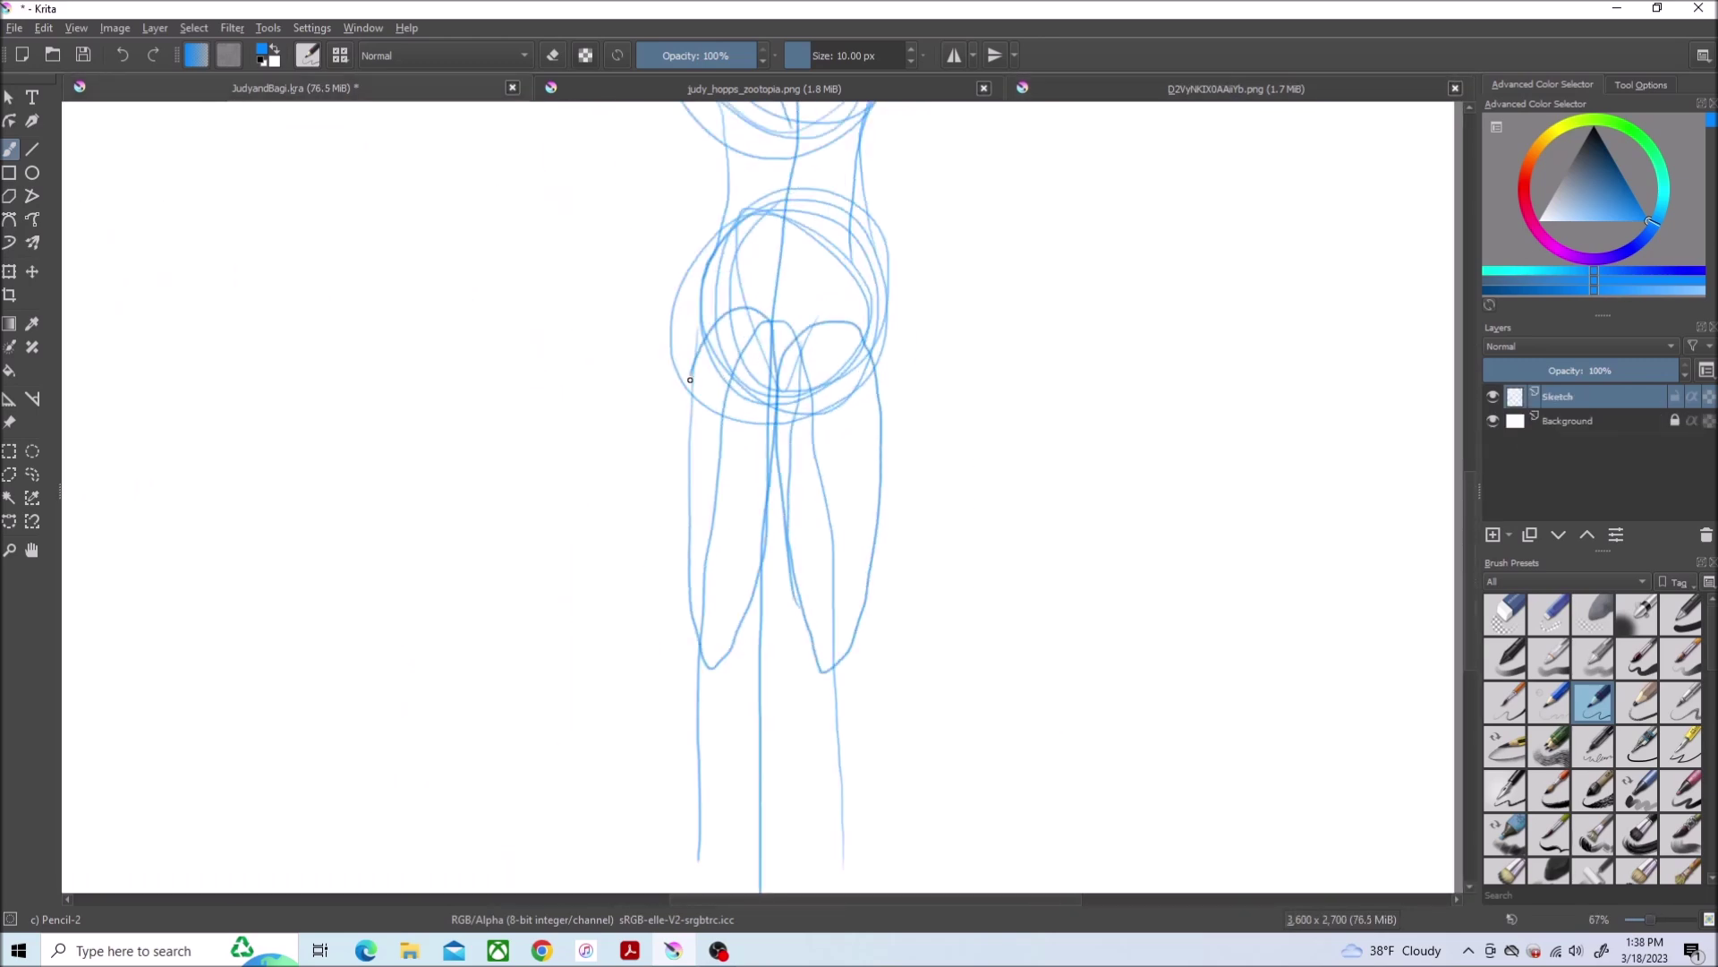
{"action": "left_click_drag", "start_coordinate": [692, 376], "coordinate": [686, 466]}
{"action": "scroll", "coordinate": [1468, 534], "scroll_direction": "down", "scroll_amount": 2}
{"action": "scroll", "coordinate": [855, 807], "scroll_direction": "up", "scroll_amount": 3}
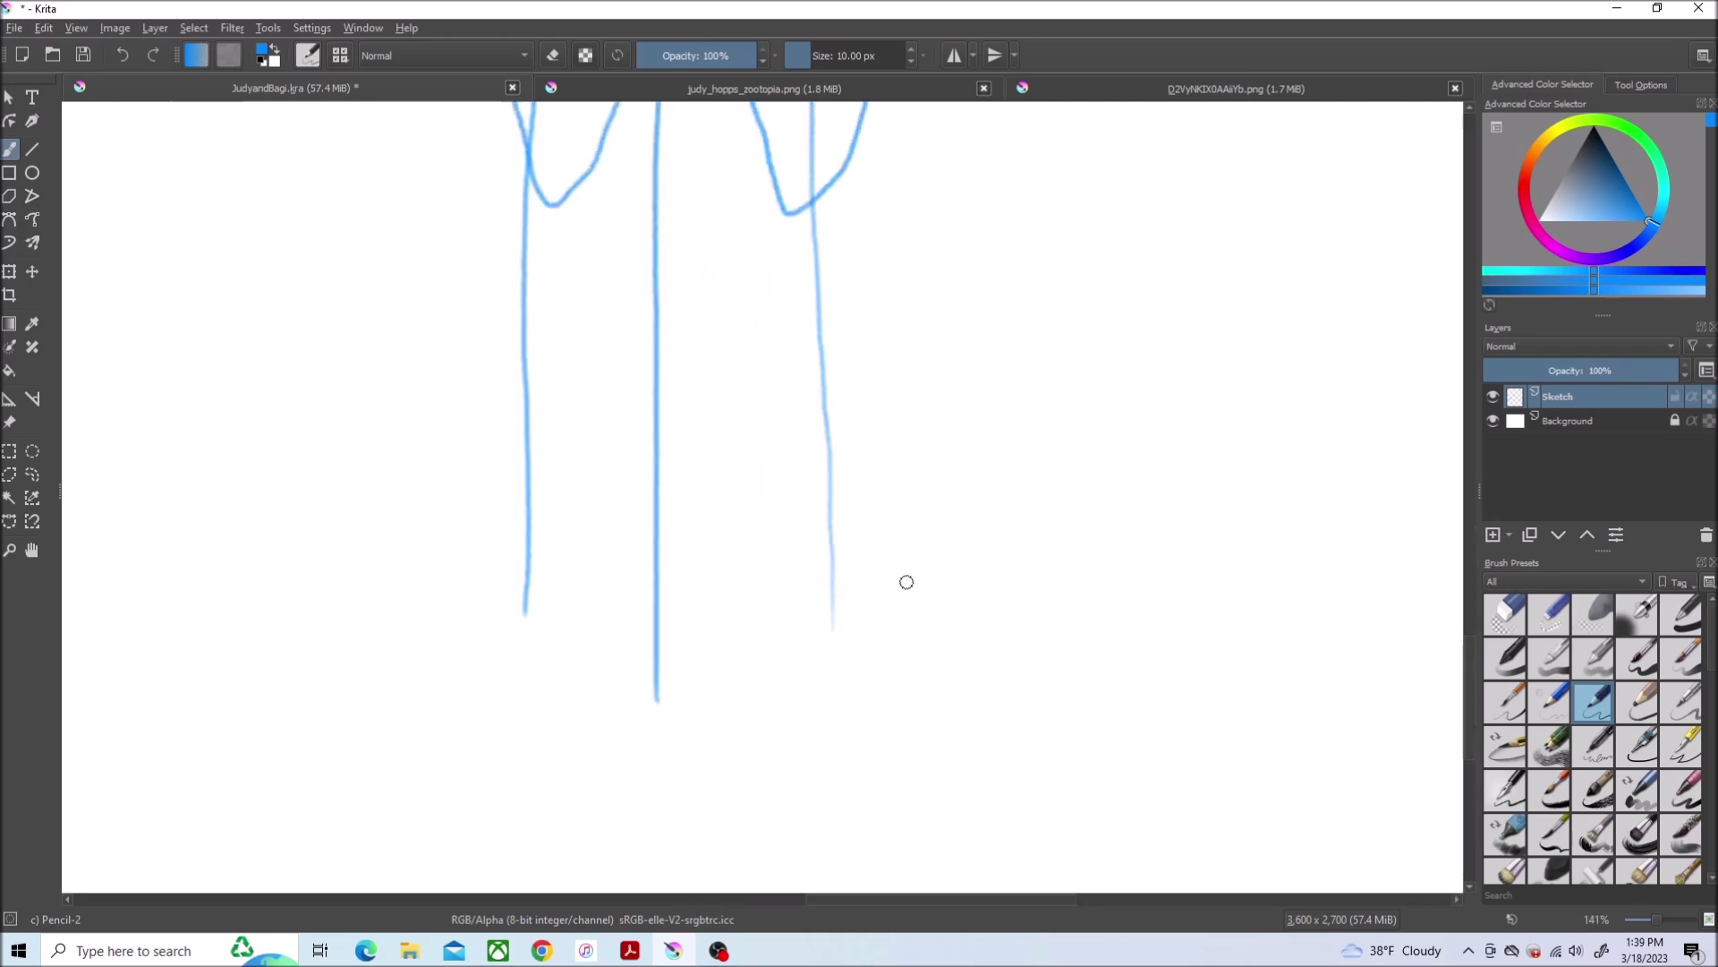
Draw the tall figure's foot ovals and both leg outlines
{"action": "mouse_move", "coordinate": [779, 667]}
{"action": "left_mouse_down"}
{"action": "mouse_move", "coordinate": [845, 616]}
{"action": "mouse_move", "coordinate": [788, 679]}
{"action": "left_mouse_up"}
{"action": "left_click", "coordinate": [450, 82]}
{"action": "left_click", "coordinate": [764, 89]}
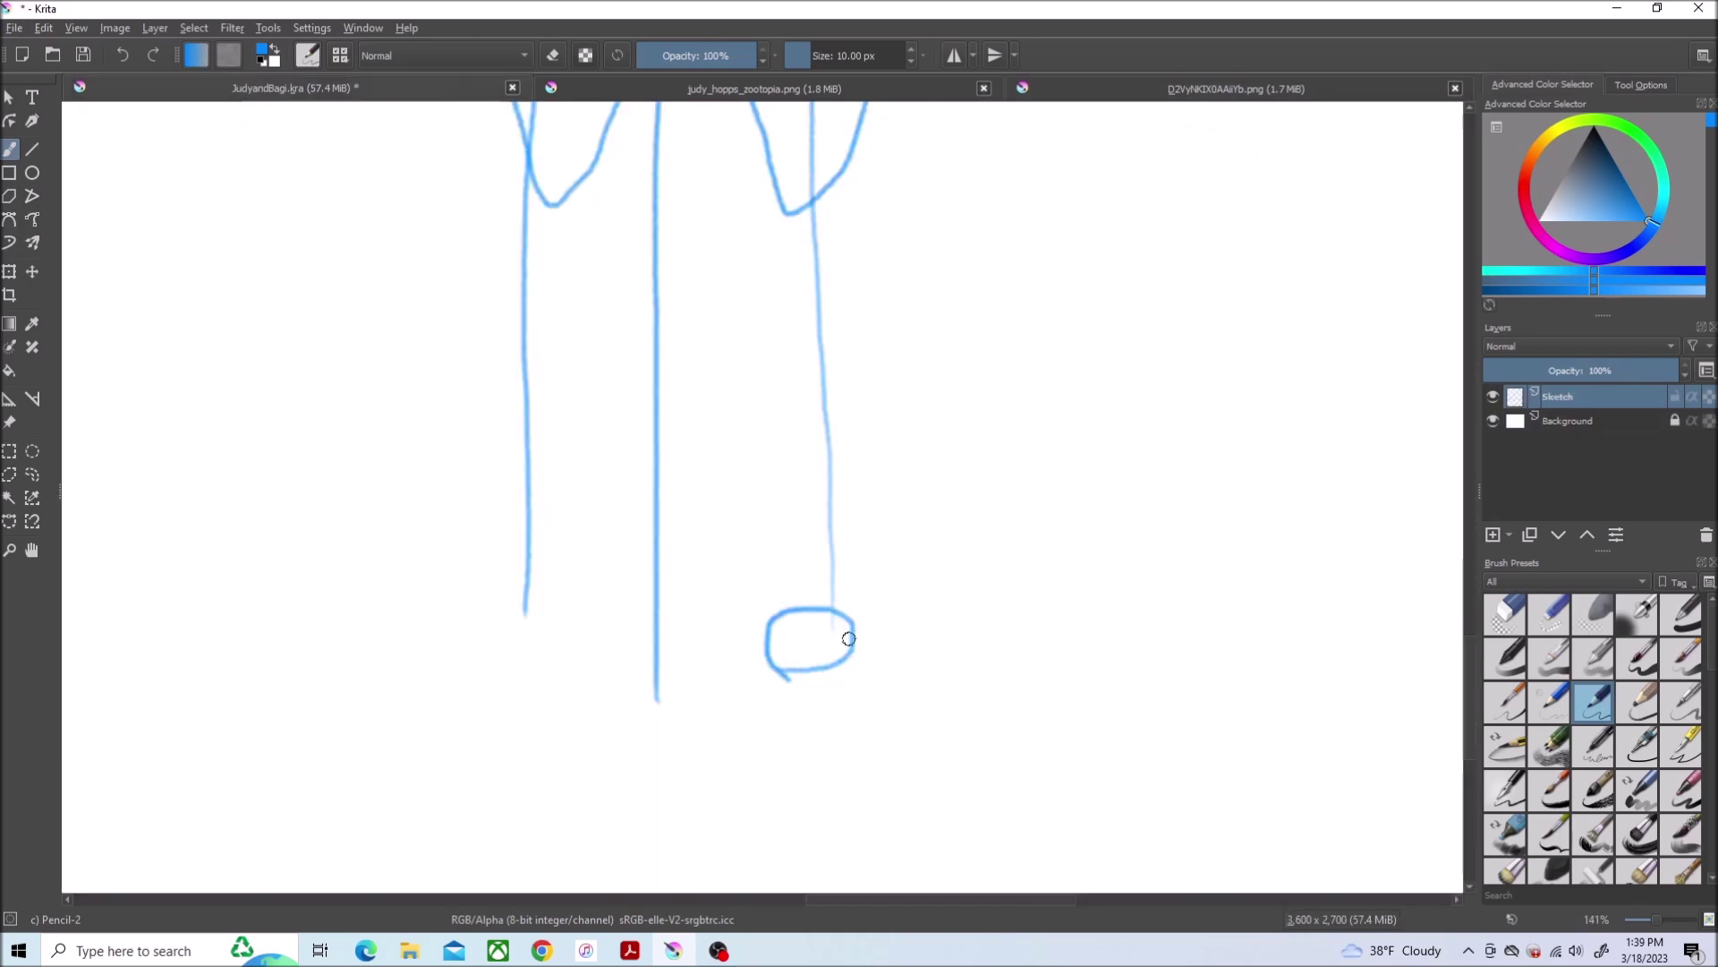
{"action": "mouse_move", "coordinate": [850, 620]}
{"action": "left_mouse_down"}
{"action": "mouse_move", "coordinate": [828, 186]}
{"action": "mouse_move", "coordinate": [785, 550]}
{"action": "mouse_move", "coordinate": [806, 407]}
{"action": "mouse_move", "coordinate": [777, 188]}
{"action": "left_mouse_up"}
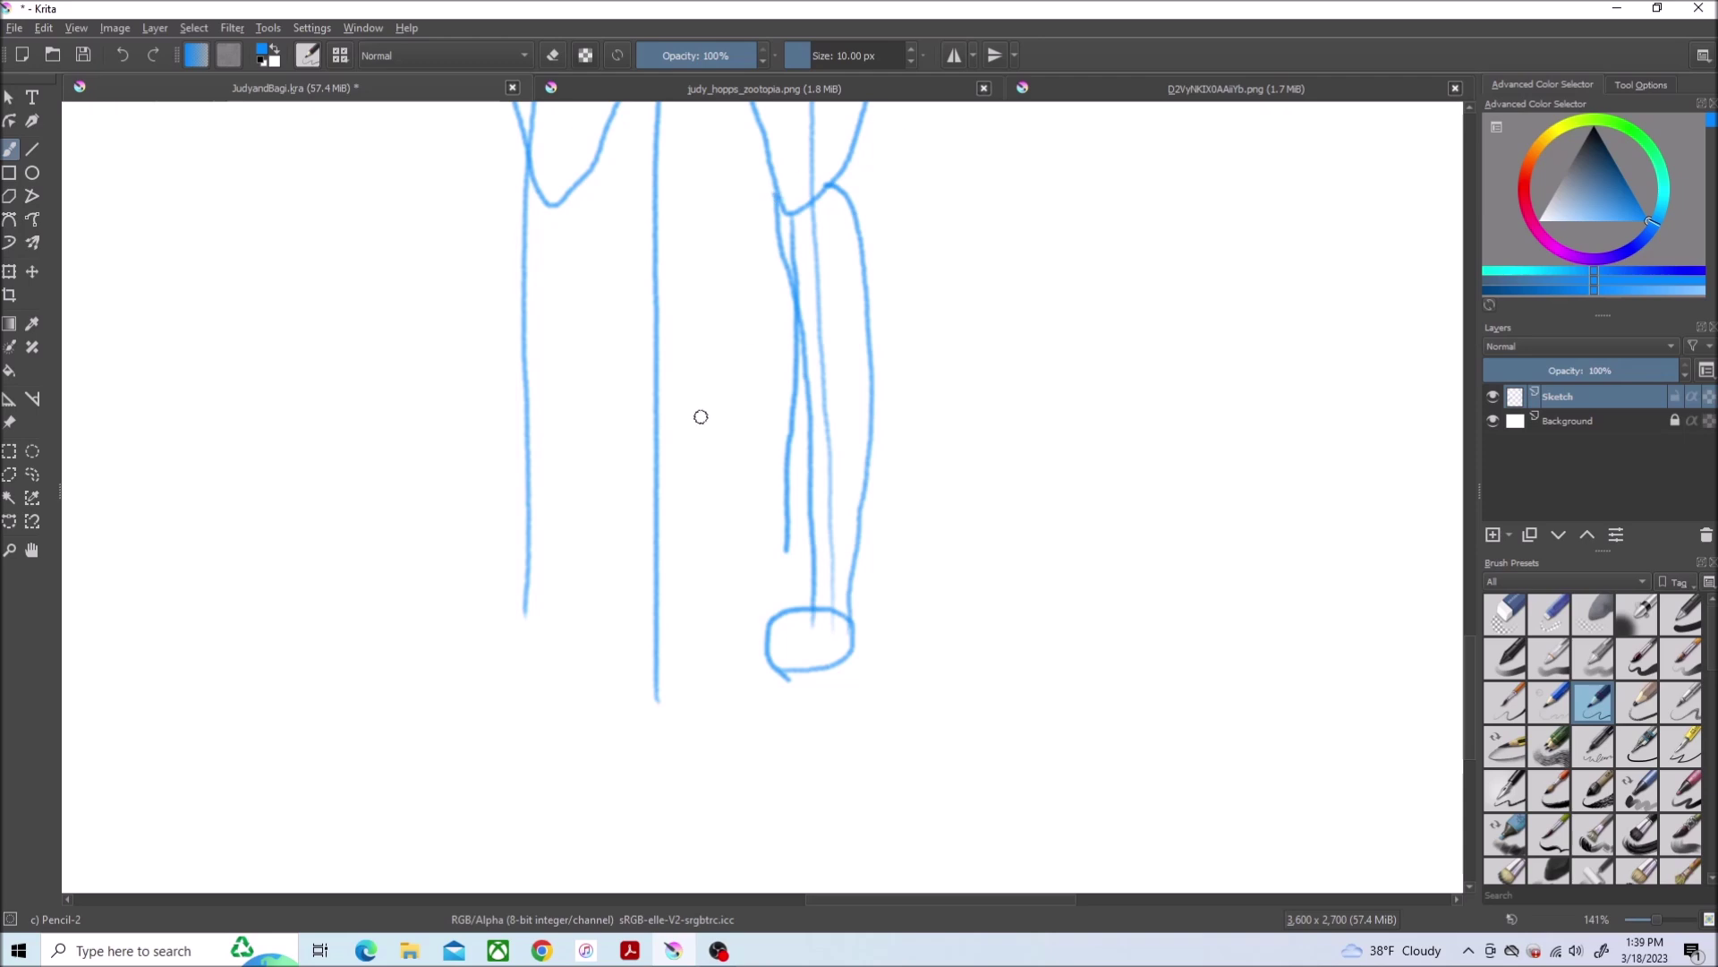
{"action": "mouse_move", "coordinate": [520, 651]}
{"action": "left_mouse_down"}
{"action": "mouse_move", "coordinate": [618, 656]}
{"action": "mouse_move", "coordinate": [632, 175]}
{"action": "mouse_move", "coordinate": [594, 157]}
{"action": "left_mouse_up"}
{"action": "left_click_drag", "start_coordinate": [551, 201], "coordinate": [593, 538]}
{"action": "left_click_drag", "start_coordinate": [582, 630], "coordinate": [532, 187]}
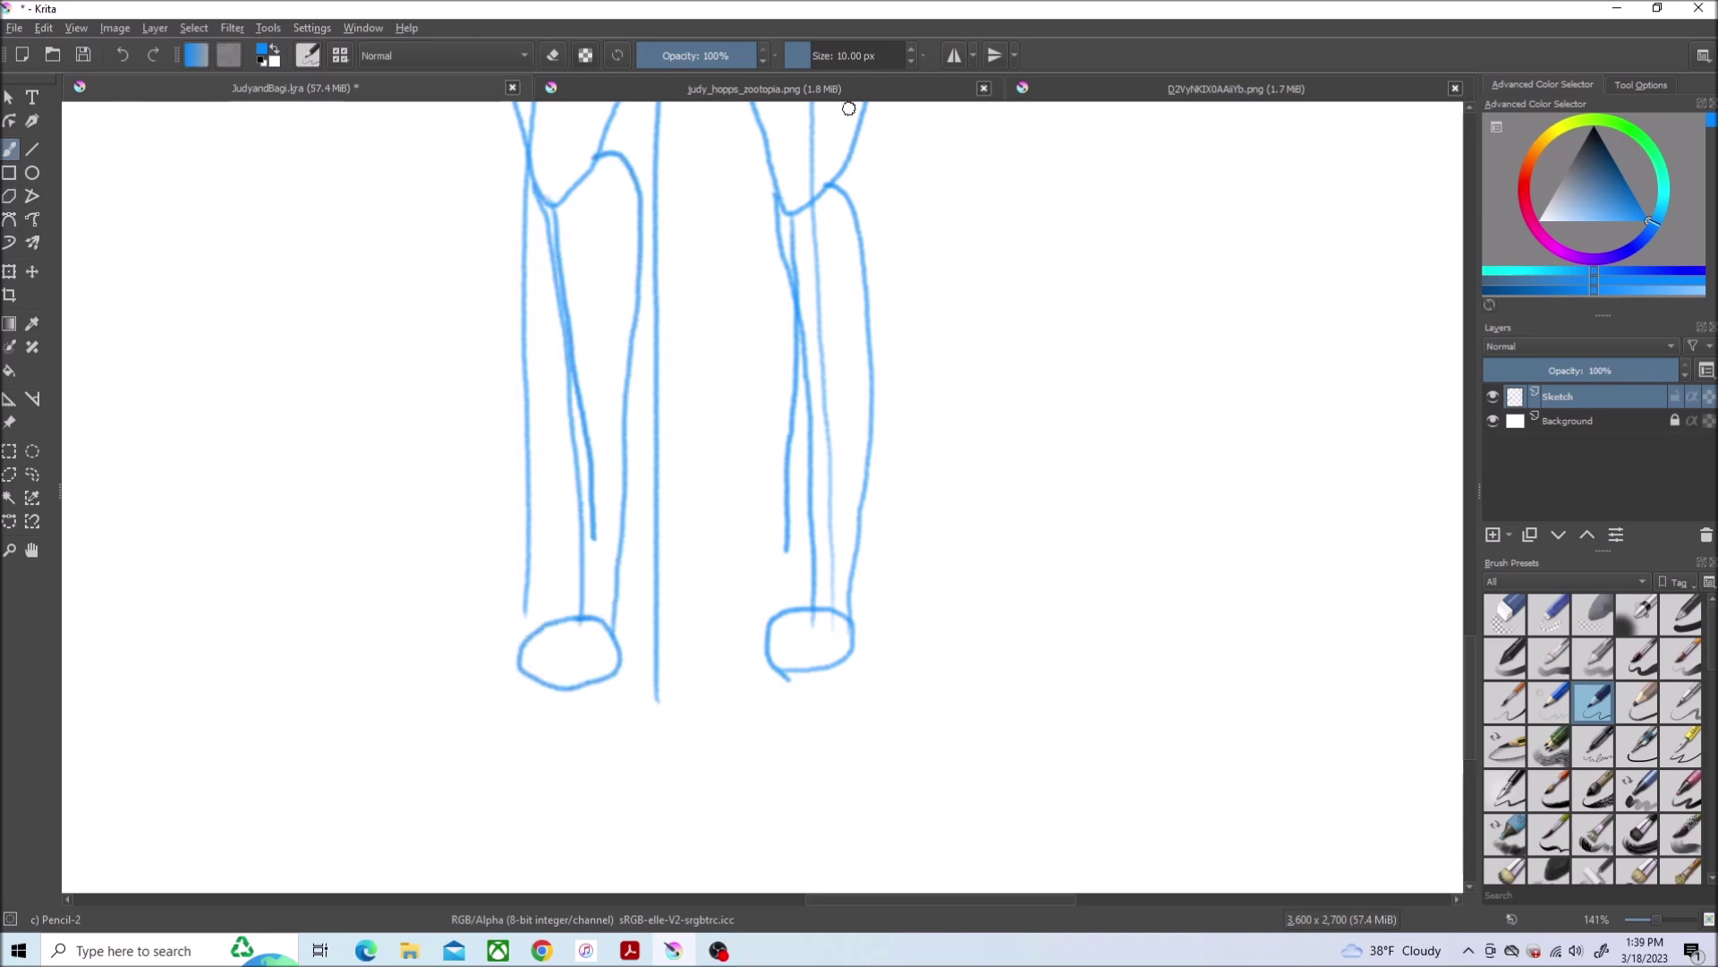
{"action": "scroll", "coordinate": [848, 108], "scroll_direction": "up", "scroll_amount": 5}
{"action": "scroll", "coordinate": [951, 544], "scroll_direction": "up", "scroll_amount": 5}
{"action": "scroll", "coordinate": [1473, 349], "scroll_direction": "up", "scroll_amount": 3}
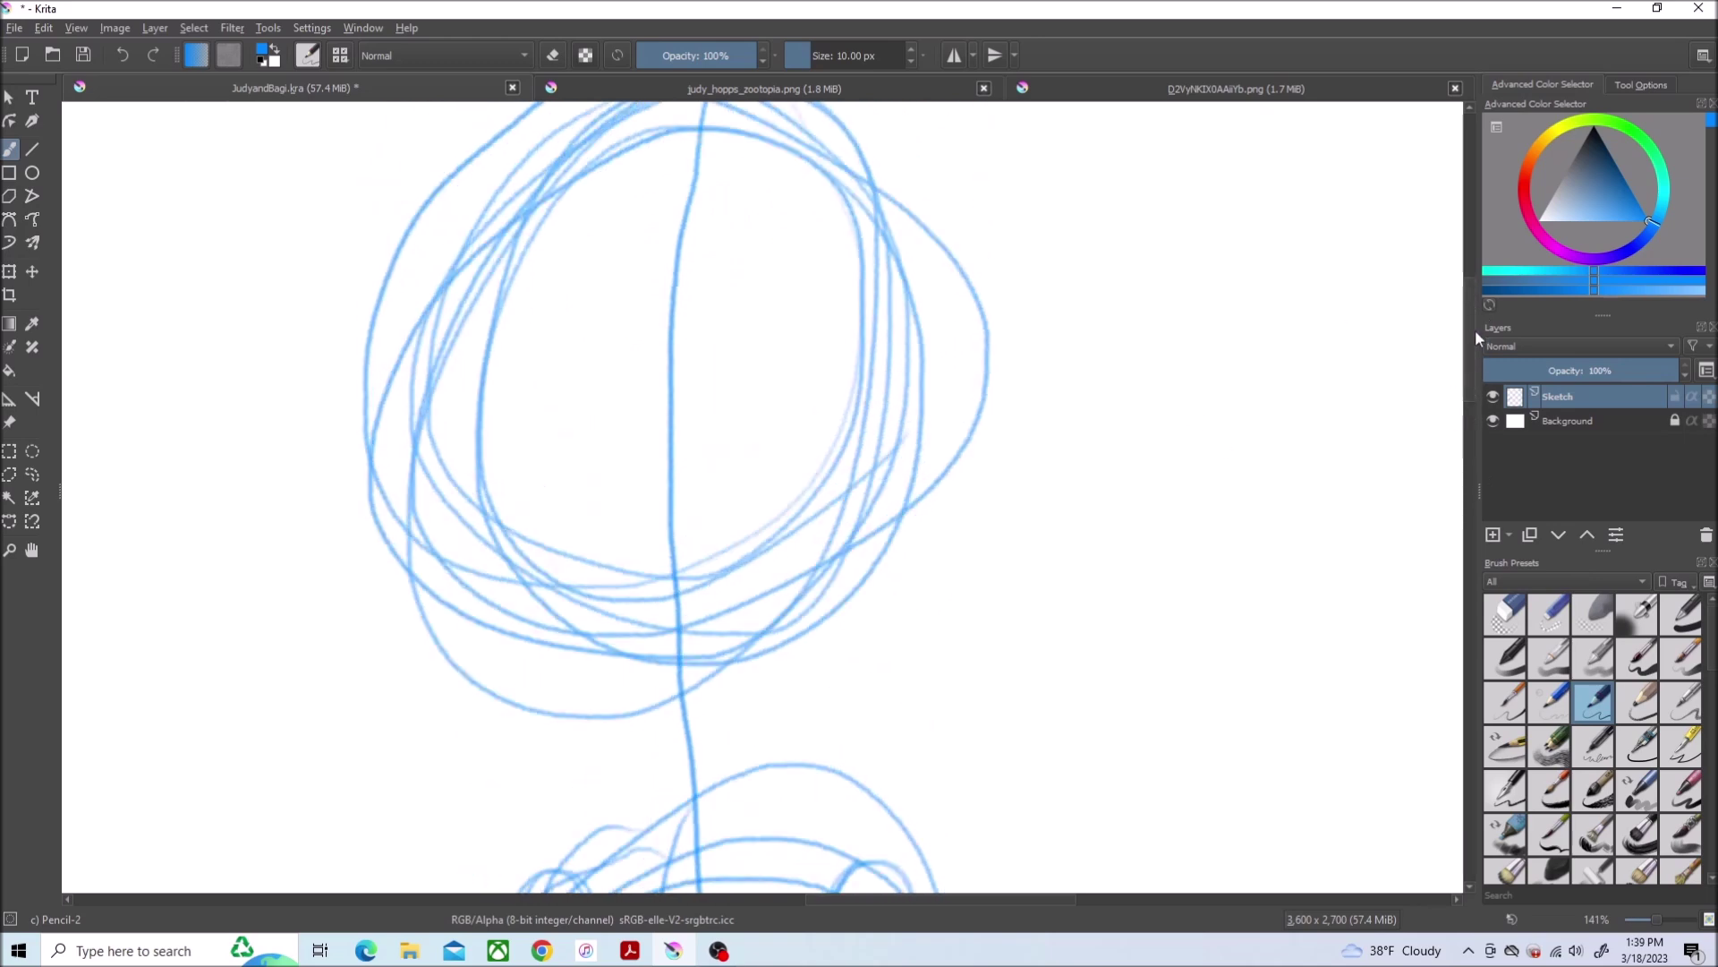
{"action": "scroll", "coordinate": [706, 138], "scroll_direction": "up", "scroll_amount": 3}
{"action": "left_click_drag", "start_coordinate": [707, 139], "coordinate": [668, 779]}
Draw a head guideline and both eye outlines, then save the drawing
{"action": "mouse_move", "coordinate": [1040, 418]}
{"action": "left_mouse_down"}
{"action": "mouse_move", "coordinate": [680, 484]}
{"action": "mouse_move", "coordinate": [377, 457]}
{"action": "left_mouse_up"}
{"action": "scroll", "coordinate": [922, 349], "scroll_direction": "up", "scroll_amount": 3}
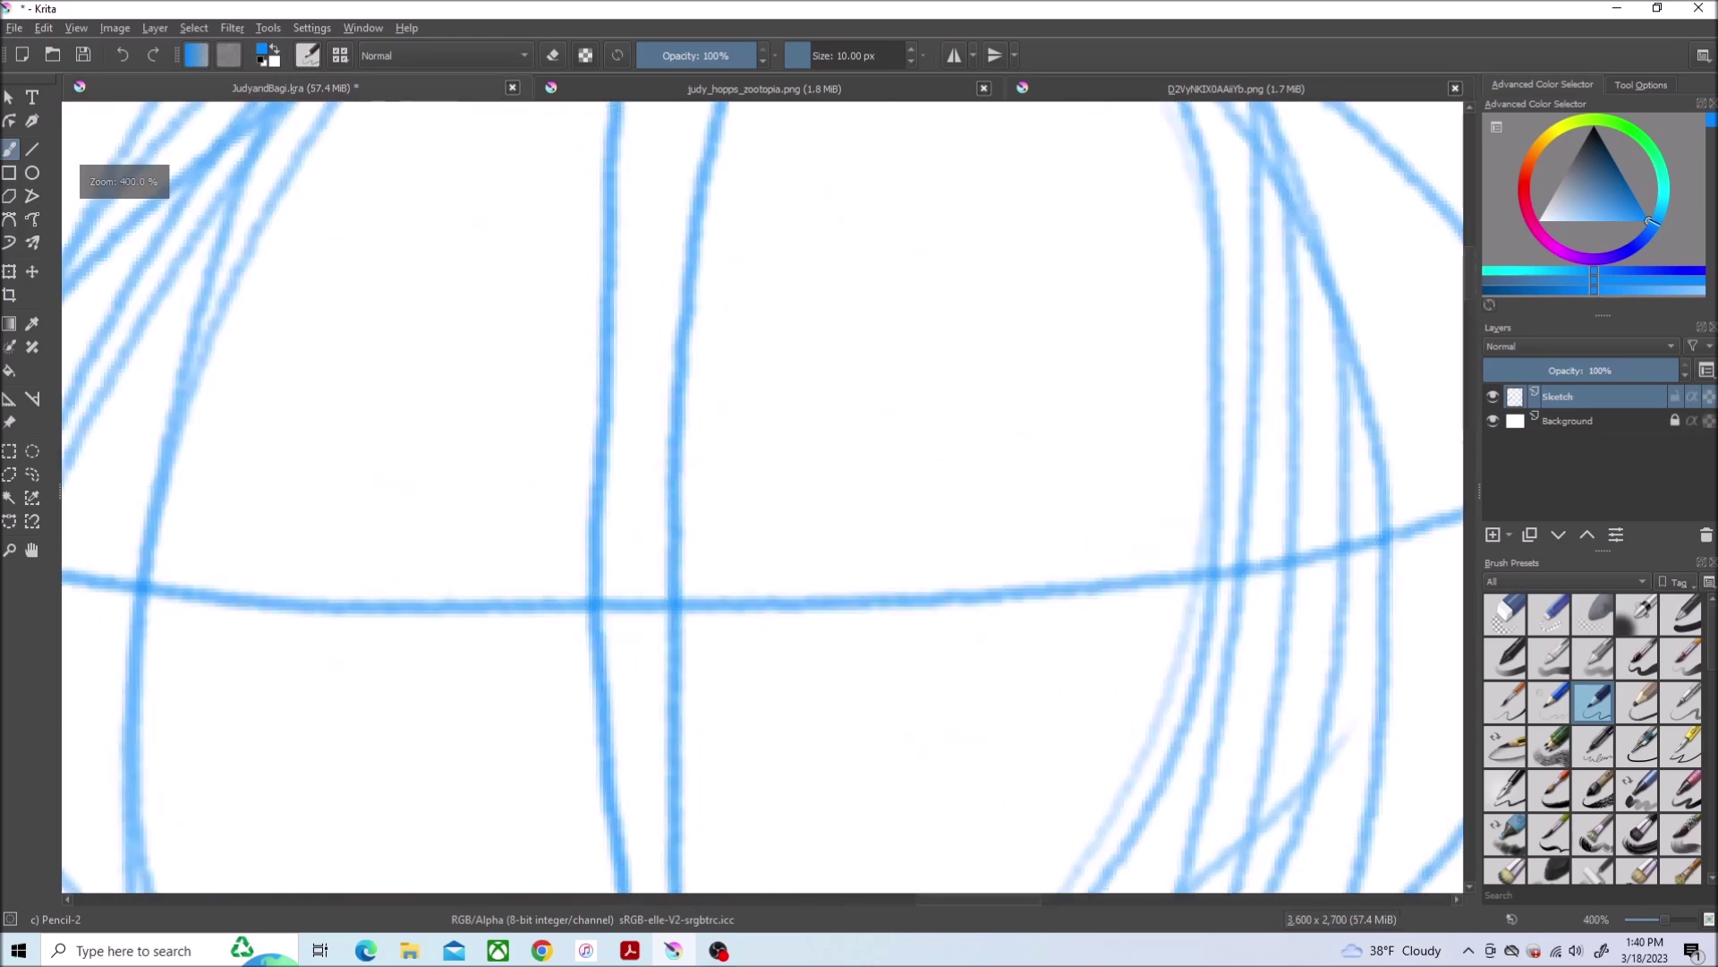
{"action": "mouse_move", "coordinate": [947, 330]}
{"action": "left_mouse_down"}
{"action": "mouse_move", "coordinate": [797, 568]}
{"action": "mouse_move", "coordinate": [953, 328]}
{"action": "left_mouse_up"}
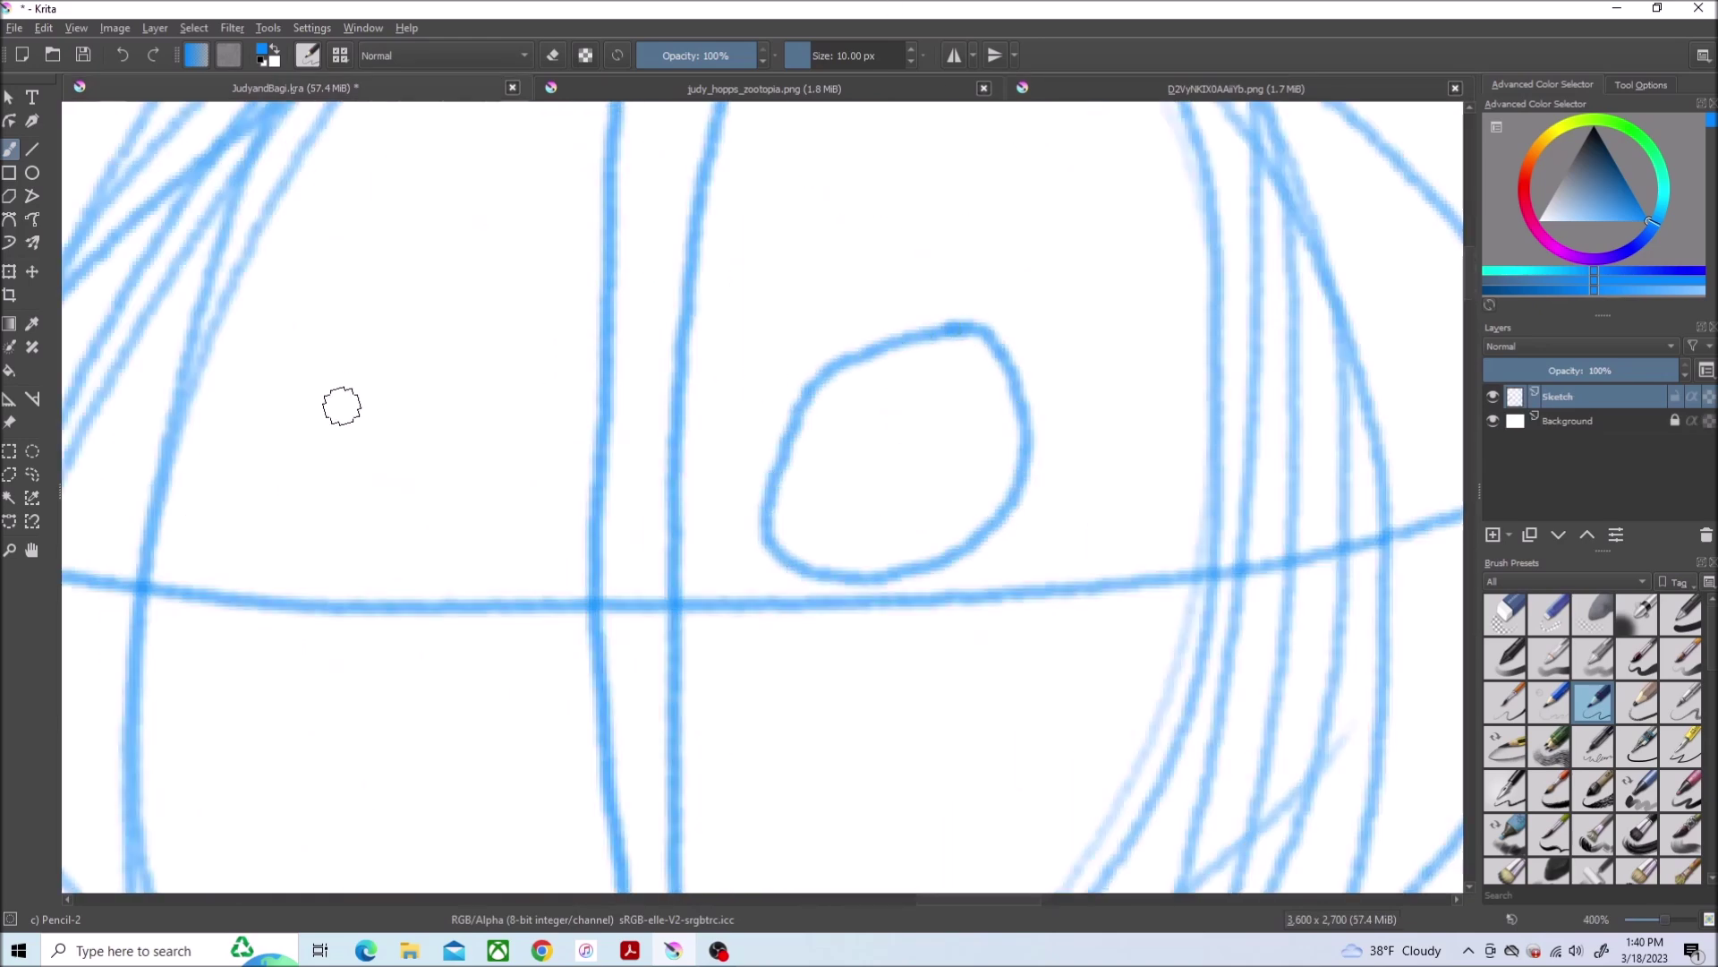
{"action": "mouse_move", "coordinate": [336, 403]}
{"action": "left_mouse_down"}
{"action": "mouse_move", "coordinate": [389, 546]}
{"action": "mouse_move", "coordinate": [430, 564]}
{"action": "left_mouse_up"}
{"action": "left_click", "coordinate": [13, 28]}
{"action": "left_click", "coordinate": [55, 114]}
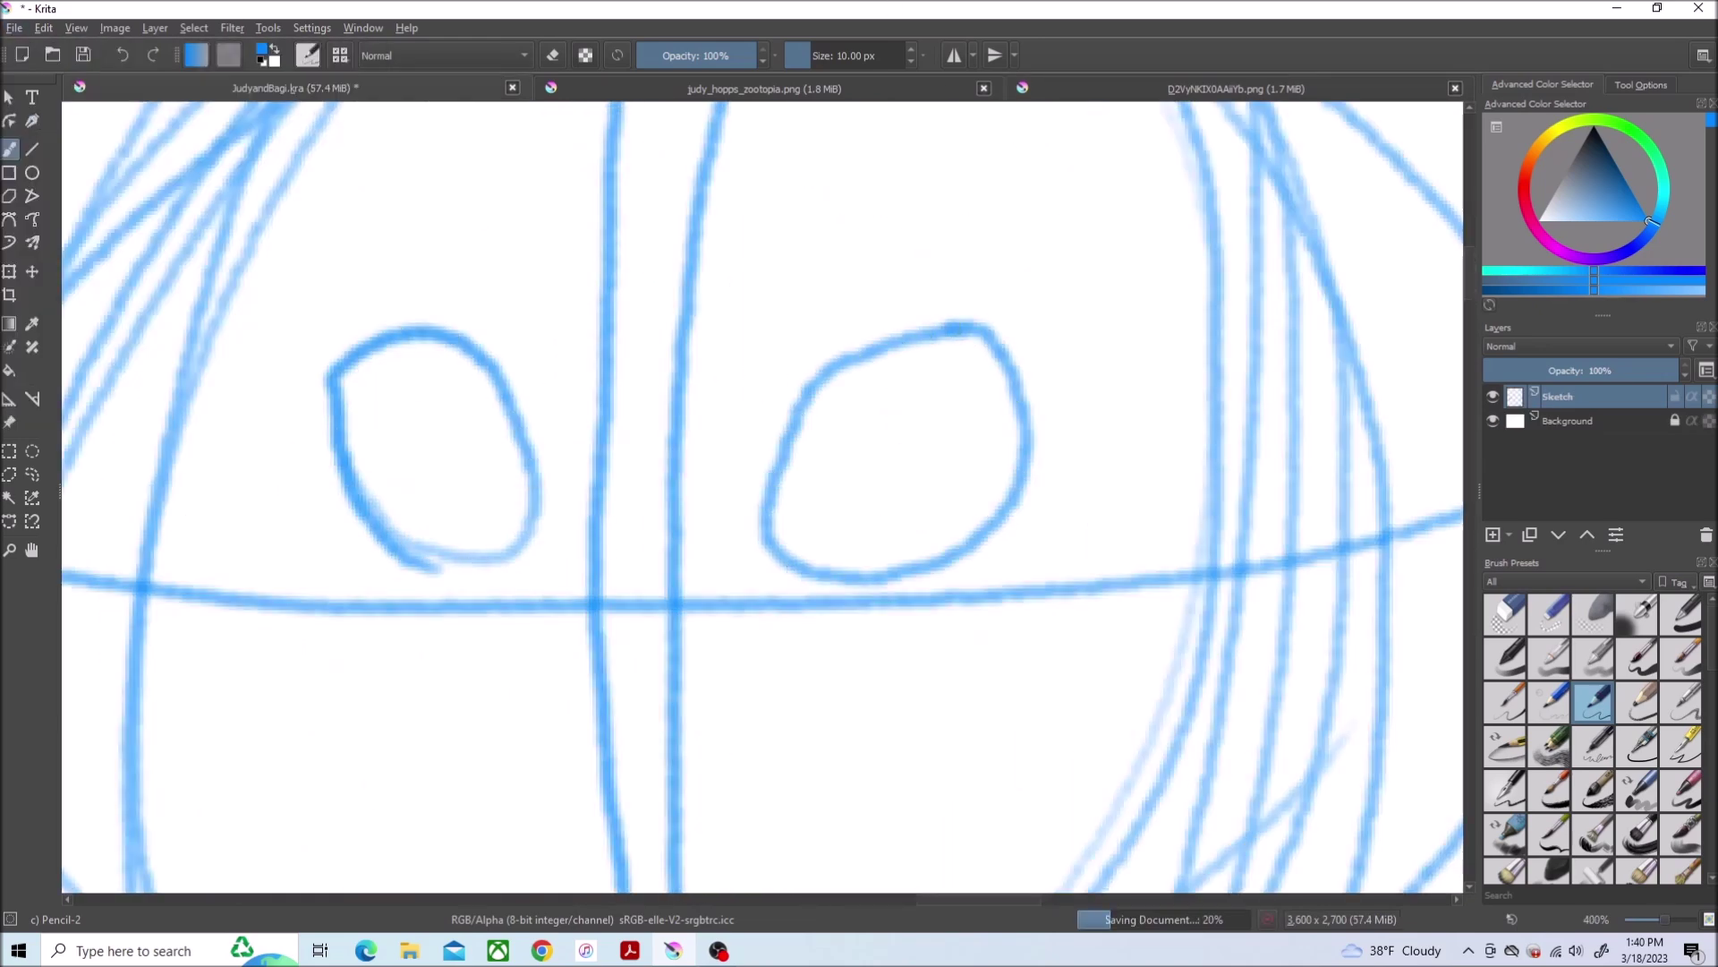
{"action": "scroll", "coordinate": [629, 369], "scroll_direction": "down", "scroll_amount": 2}
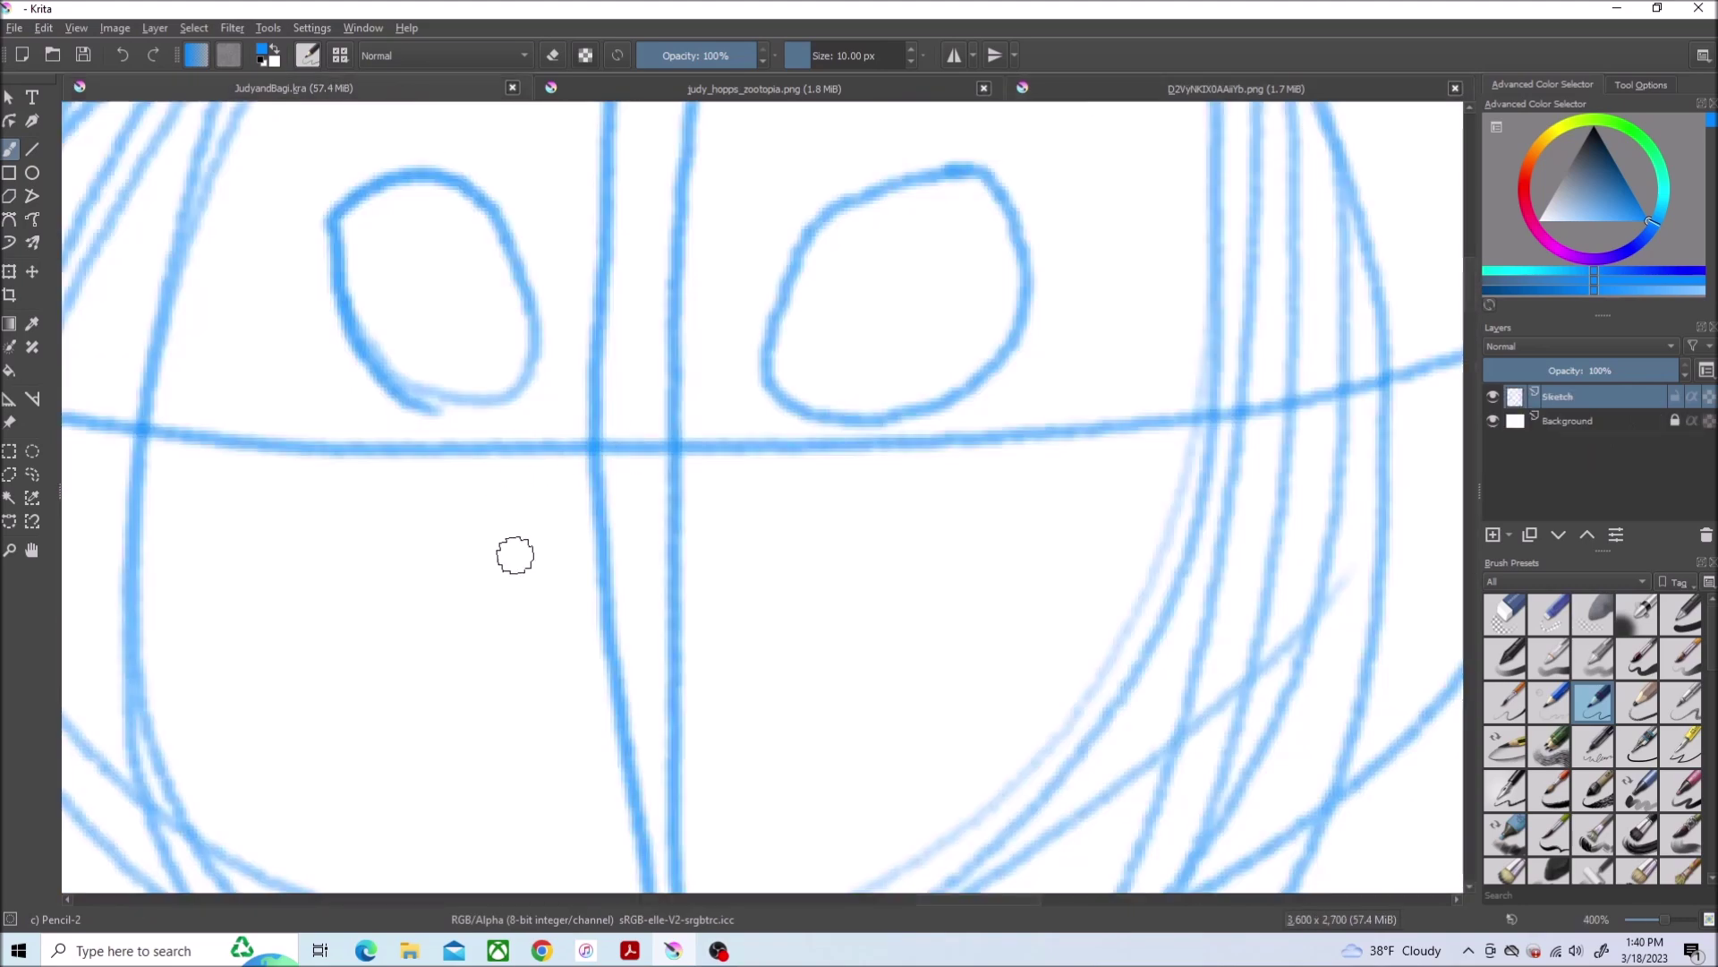
{"action": "scroll", "coordinate": [513, 555], "scroll_direction": "down", "scroll_amount": 1}
Add the nose, mouth and both neck sides, comparing with the cat reference
{"action": "left_click_drag", "start_coordinate": [577, 279], "coordinate": [511, 557]}
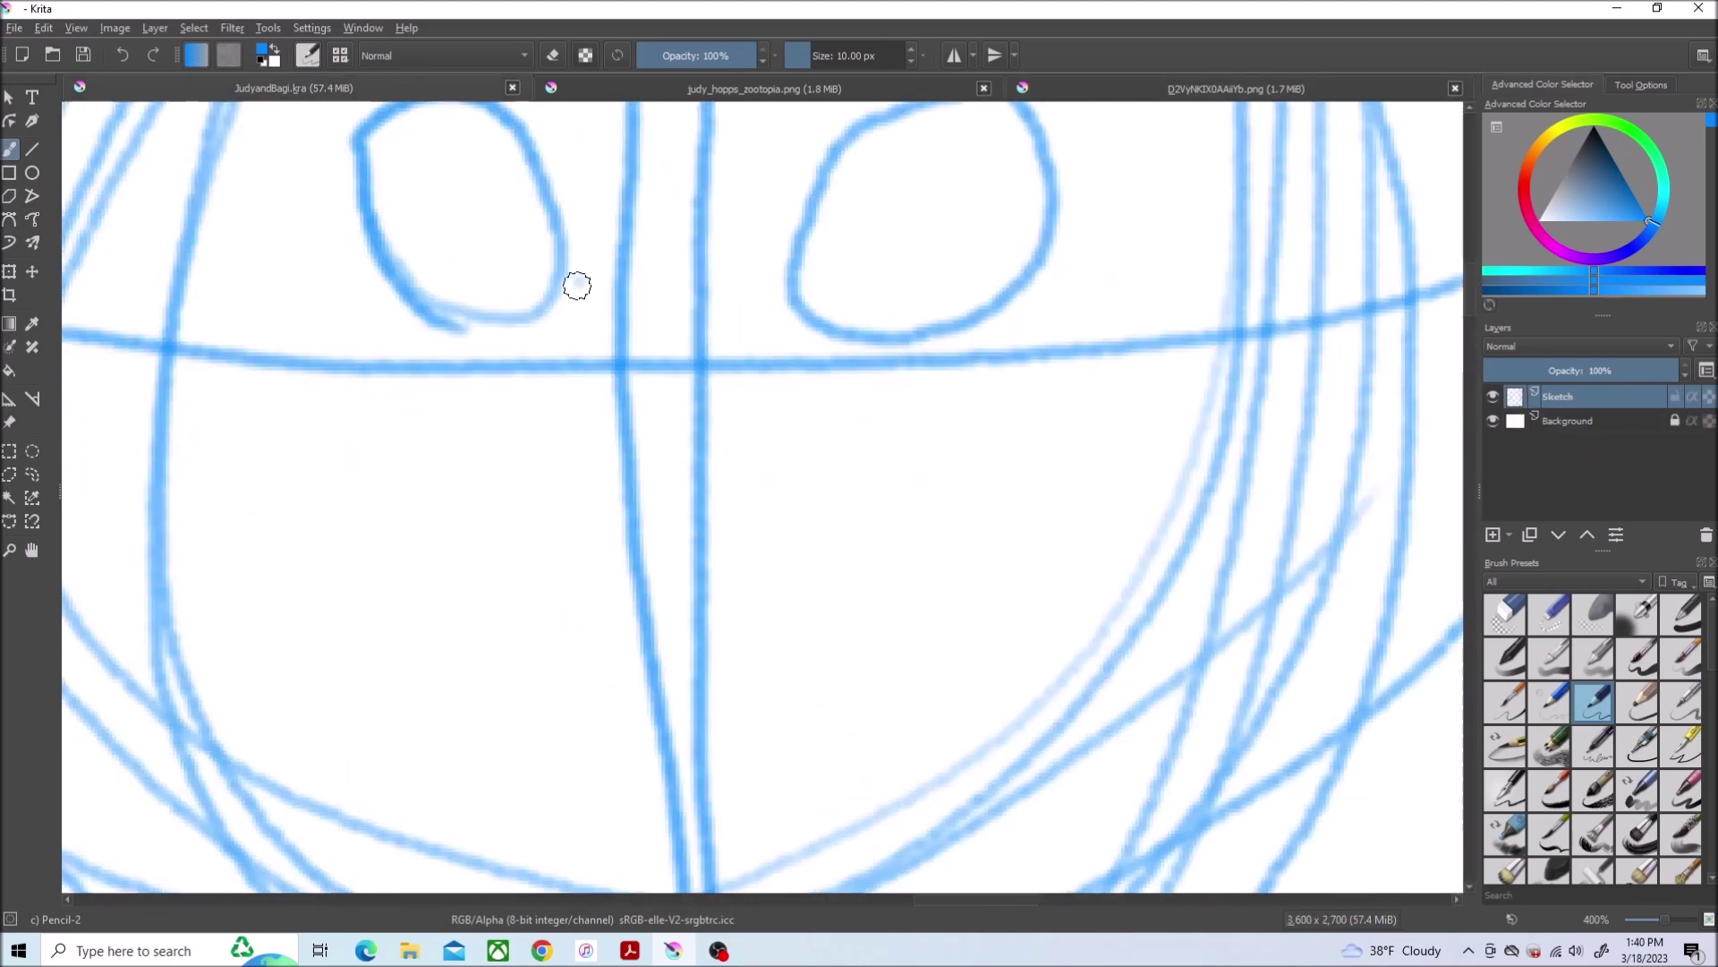
{"action": "scroll", "coordinate": [510, 425], "scroll_direction": "down", "scroll_amount": 4}
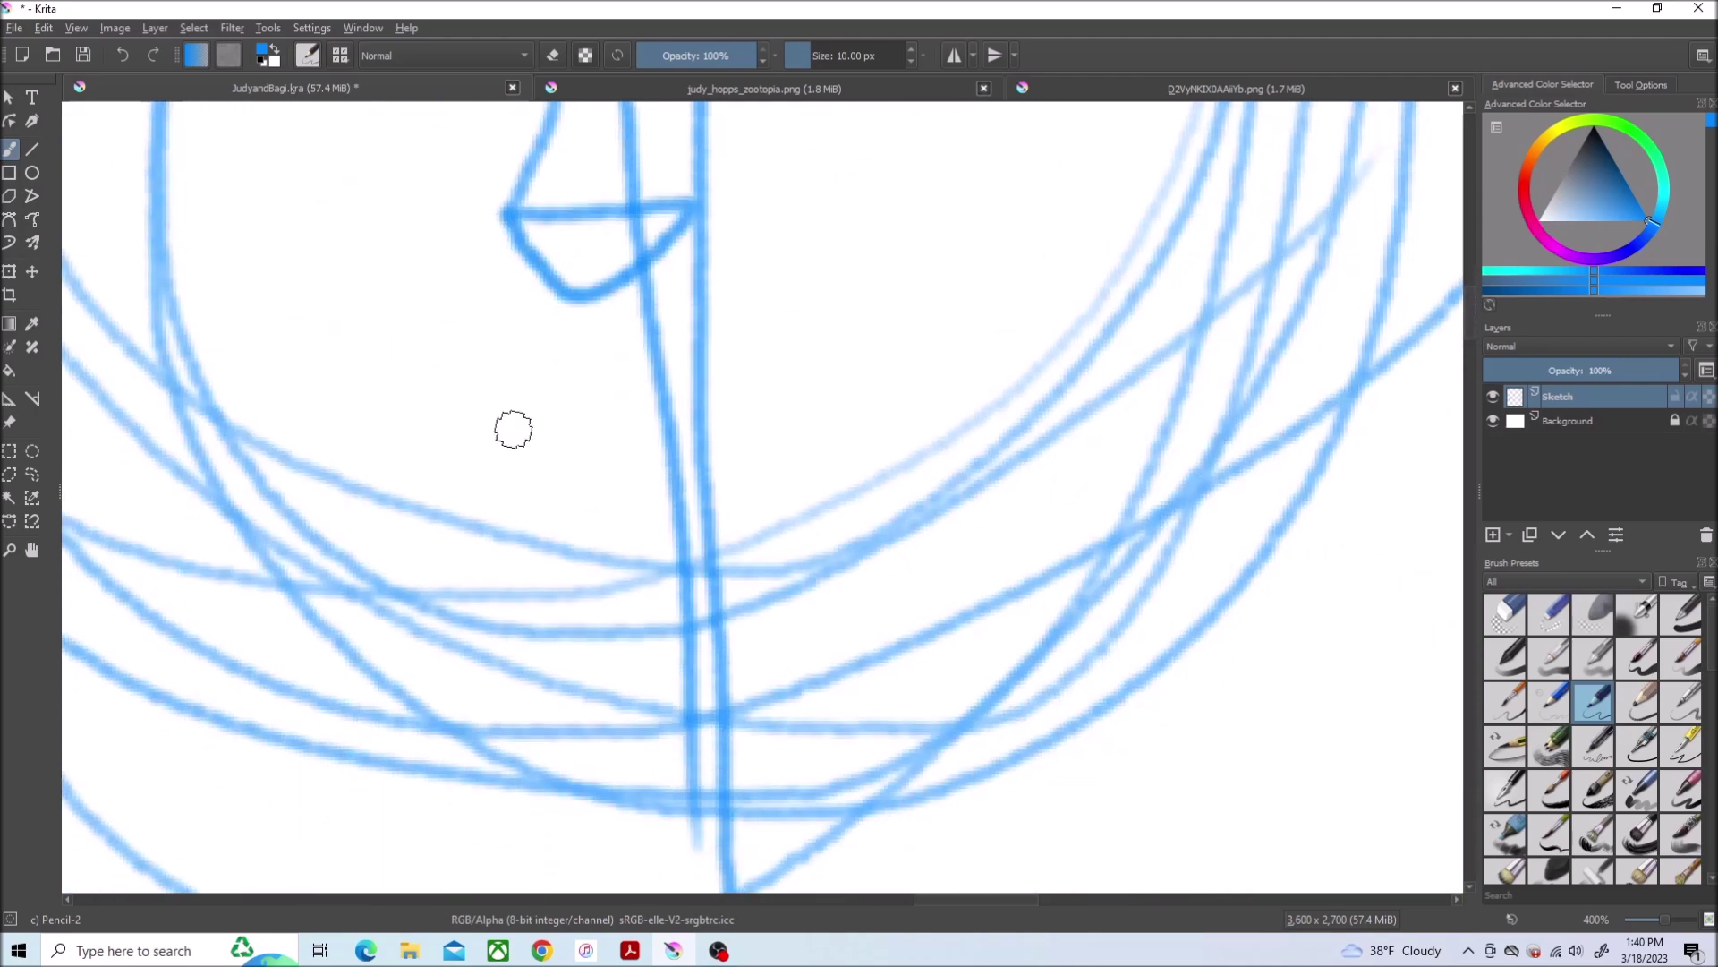
{"action": "left_click_drag", "start_coordinate": [513, 403], "coordinate": [789, 381]}
{"action": "scroll", "coordinate": [1064, 347], "scroll_direction": "up", "scroll_amount": 3}
{"action": "scroll", "coordinate": [1259, 567], "scroll_direction": "up", "scroll_amount": 1}
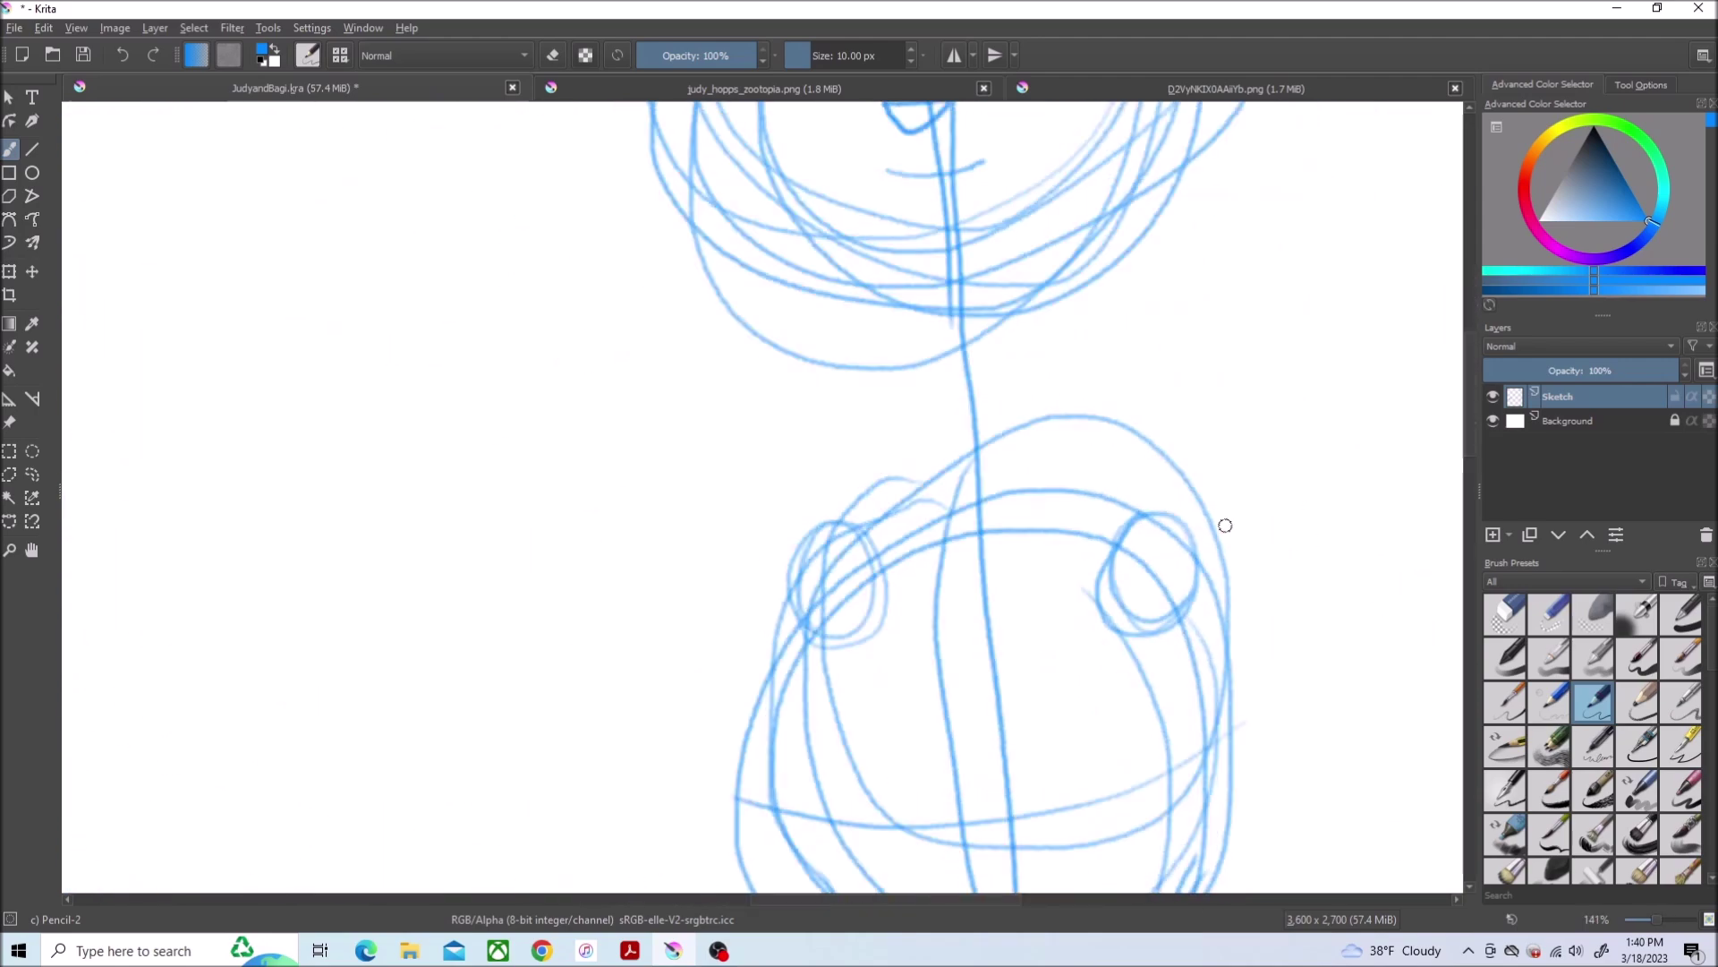
{"action": "left_click_drag", "start_coordinate": [1192, 505], "coordinate": [1067, 229]}
{"action": "left_click_drag", "start_coordinate": [876, 208], "coordinate": [892, 421]}
{"action": "key", "text": "ctrl+Tab"}
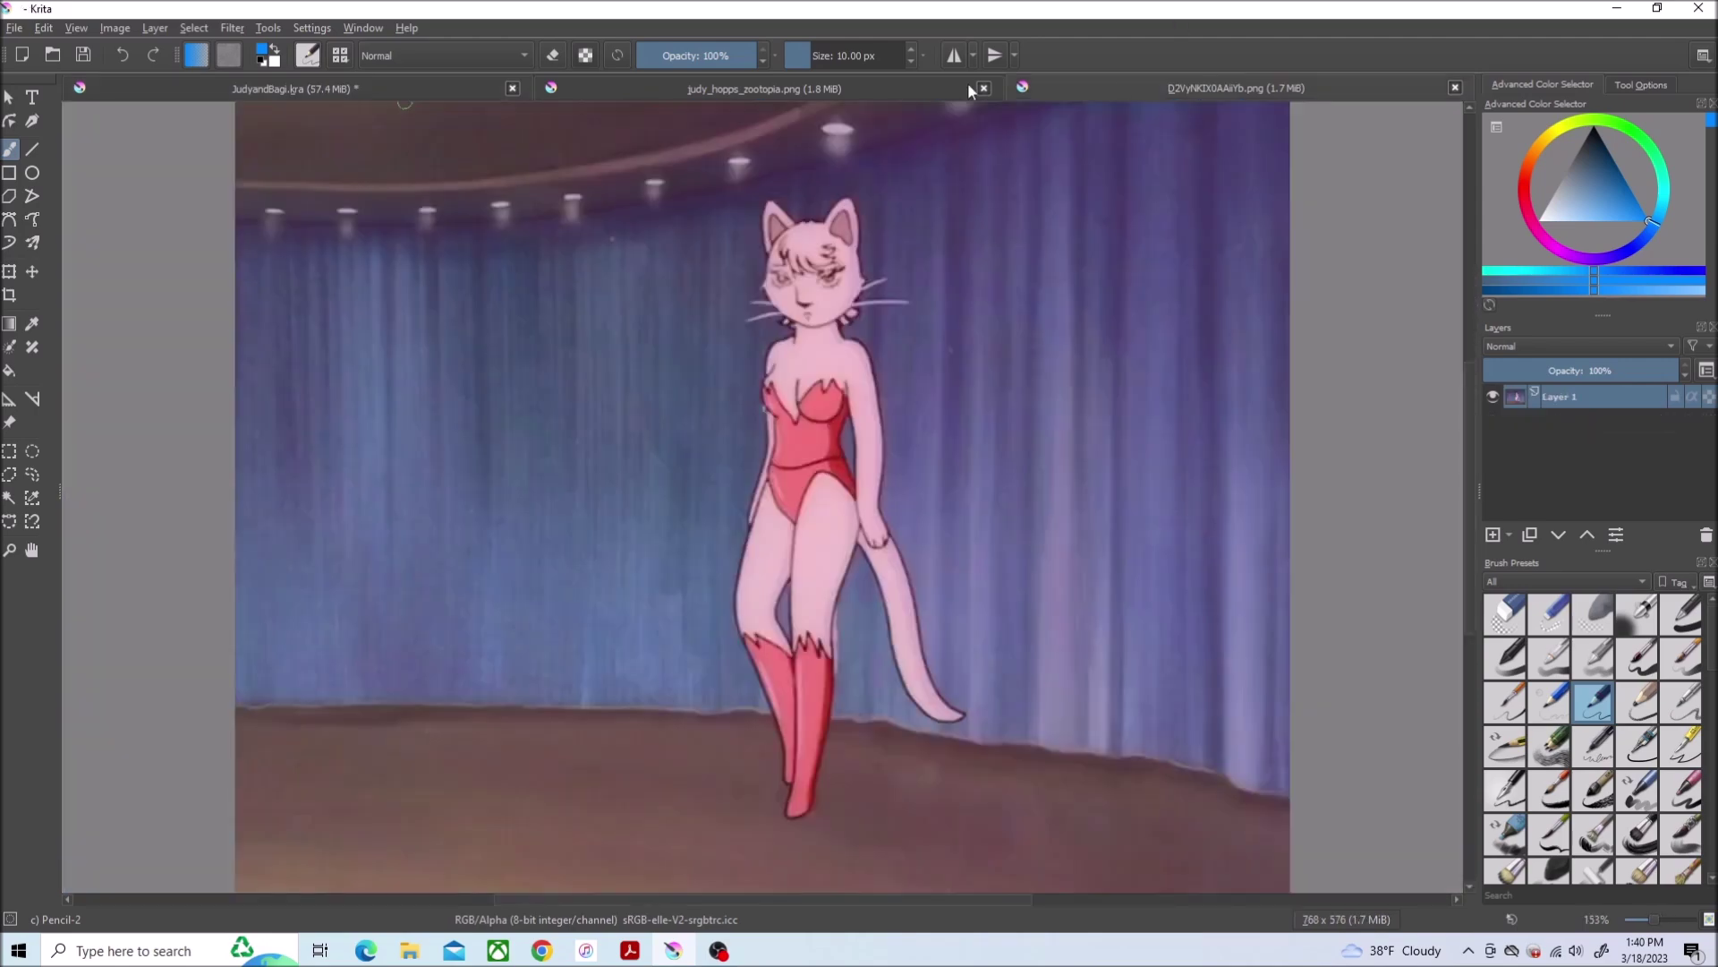
{"action": "left_click", "coordinate": [419, 88]}
{"action": "scroll", "coordinate": [1409, 389], "scroll_direction": "up", "scroll_amount": 3}
{"action": "scroll", "coordinate": [1164, 453], "scroll_direction": "up", "scroll_amount": 3}
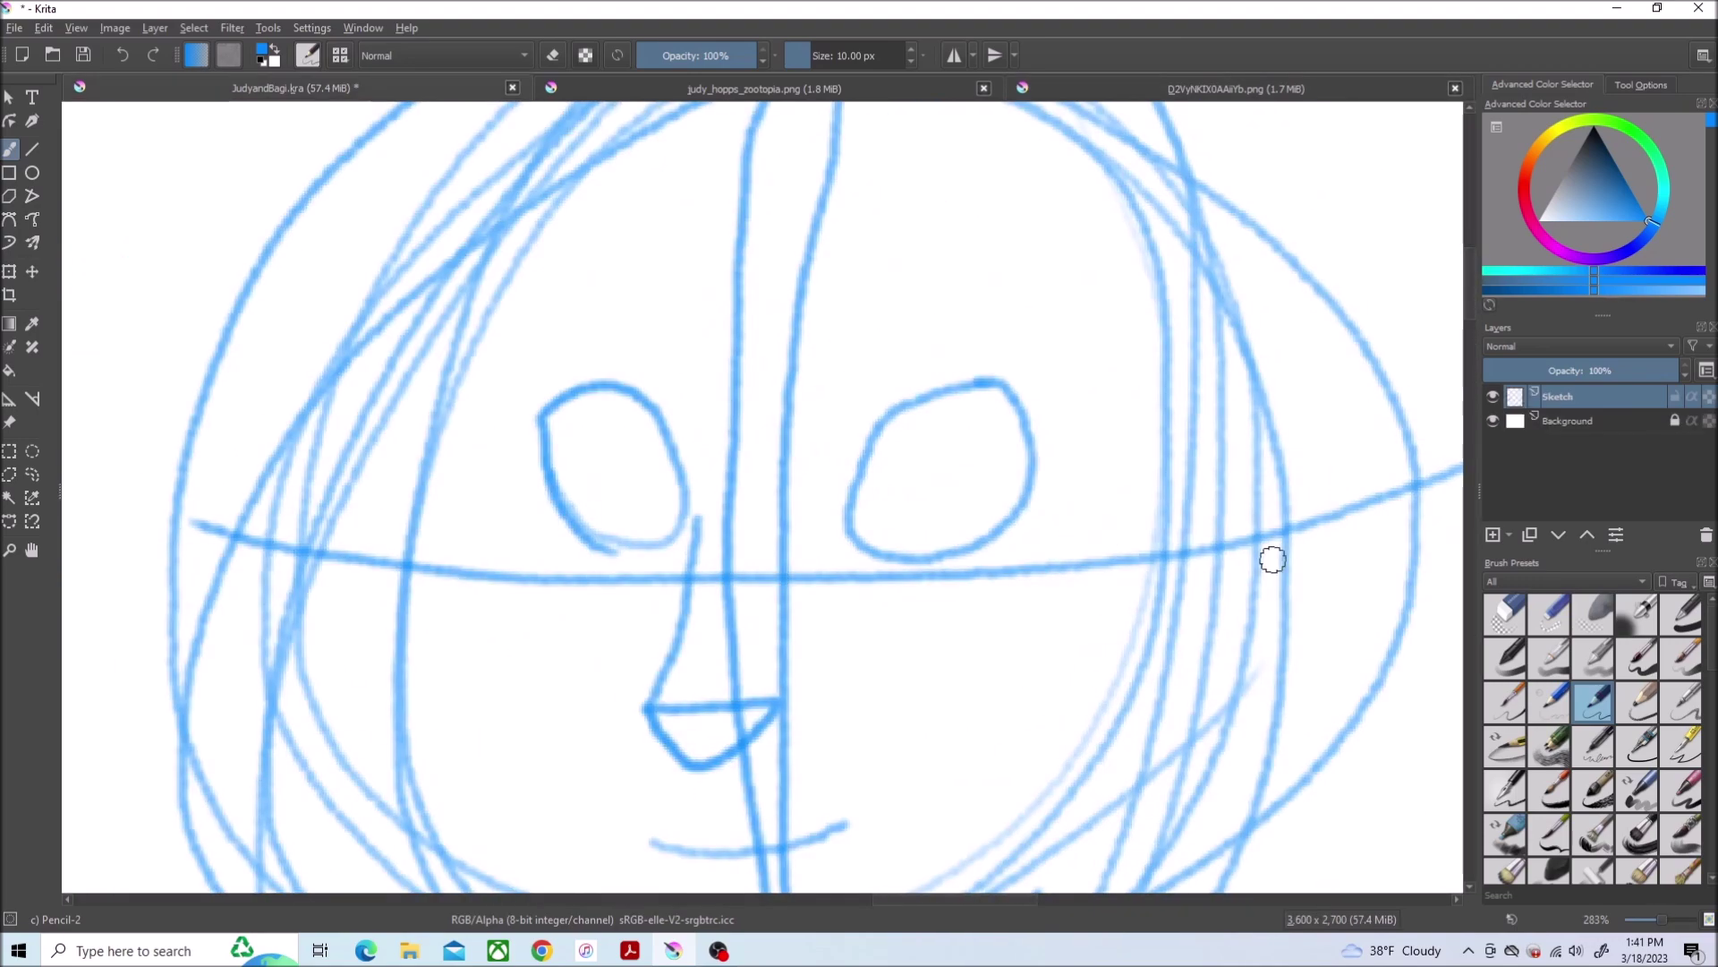
Draw both cheek points and the jawline under the face
{"action": "left_click_drag", "start_coordinate": [1262, 419], "coordinate": [1149, 865]}
{"action": "left_click_drag", "start_coordinate": [309, 544], "coordinate": [410, 853]}
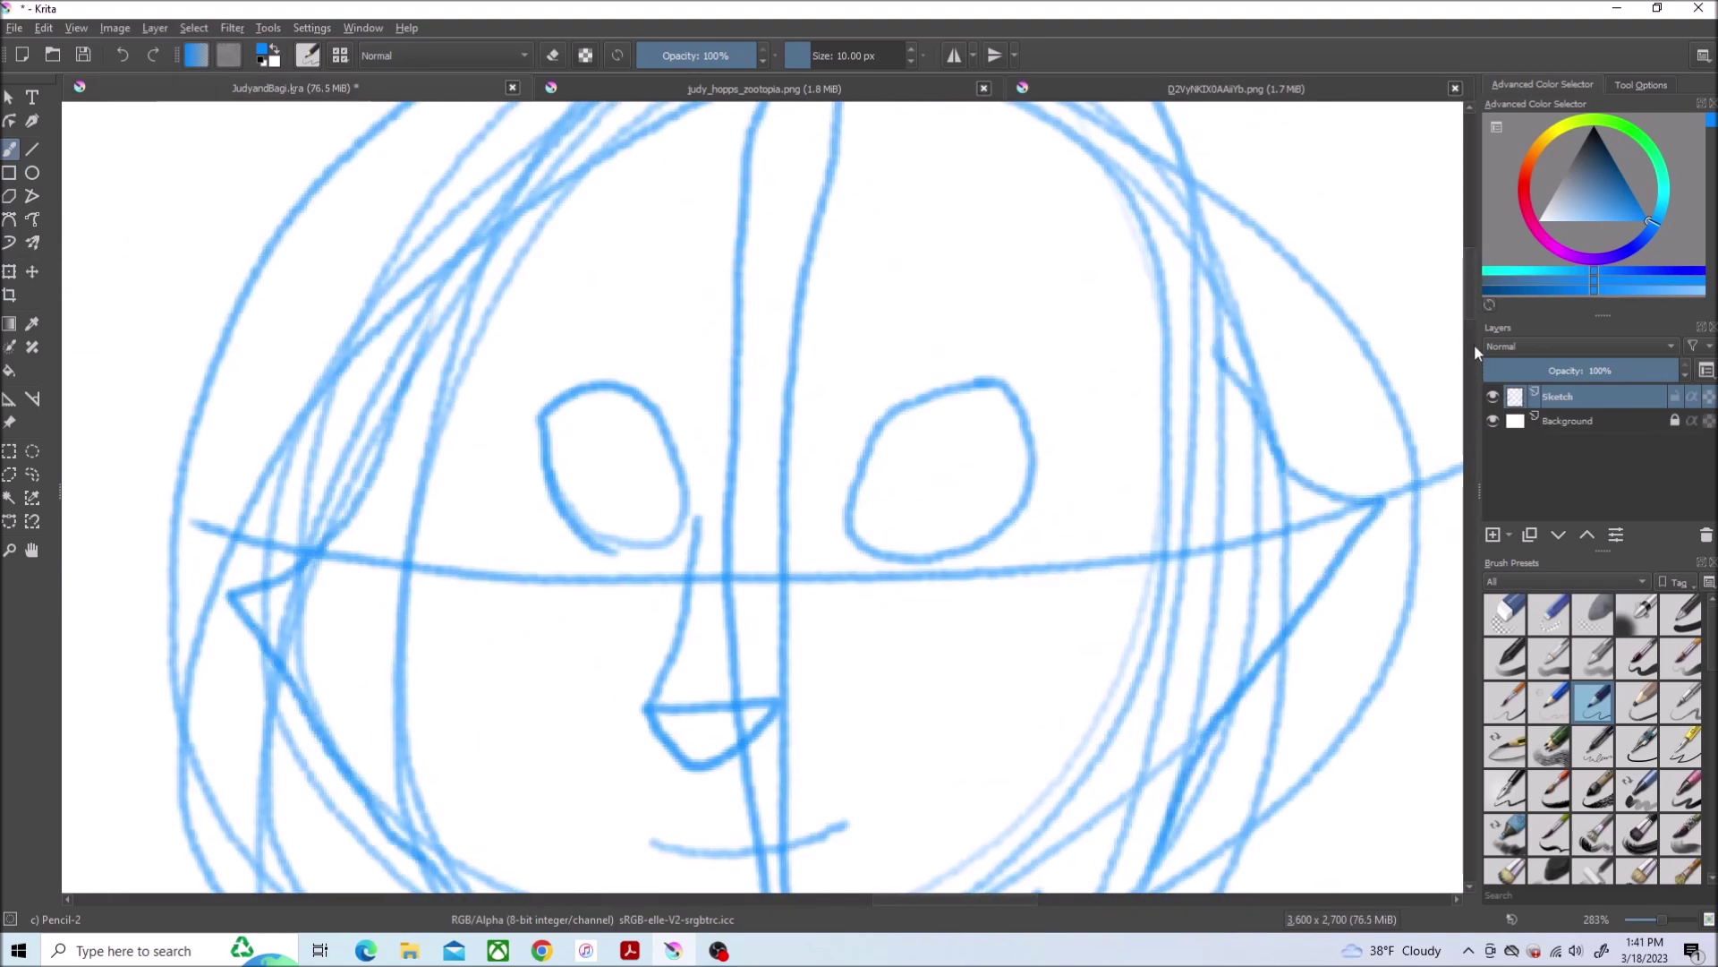
{"action": "scroll", "coordinate": [1178, 488], "scroll_direction": "down", "scroll_amount": 3}
{"action": "left_click_drag", "start_coordinate": [1176, 488], "coordinate": [990, 660]}
{"action": "left_click", "coordinate": [1068, 93]}
{"action": "left_click", "coordinate": [295, 88]}
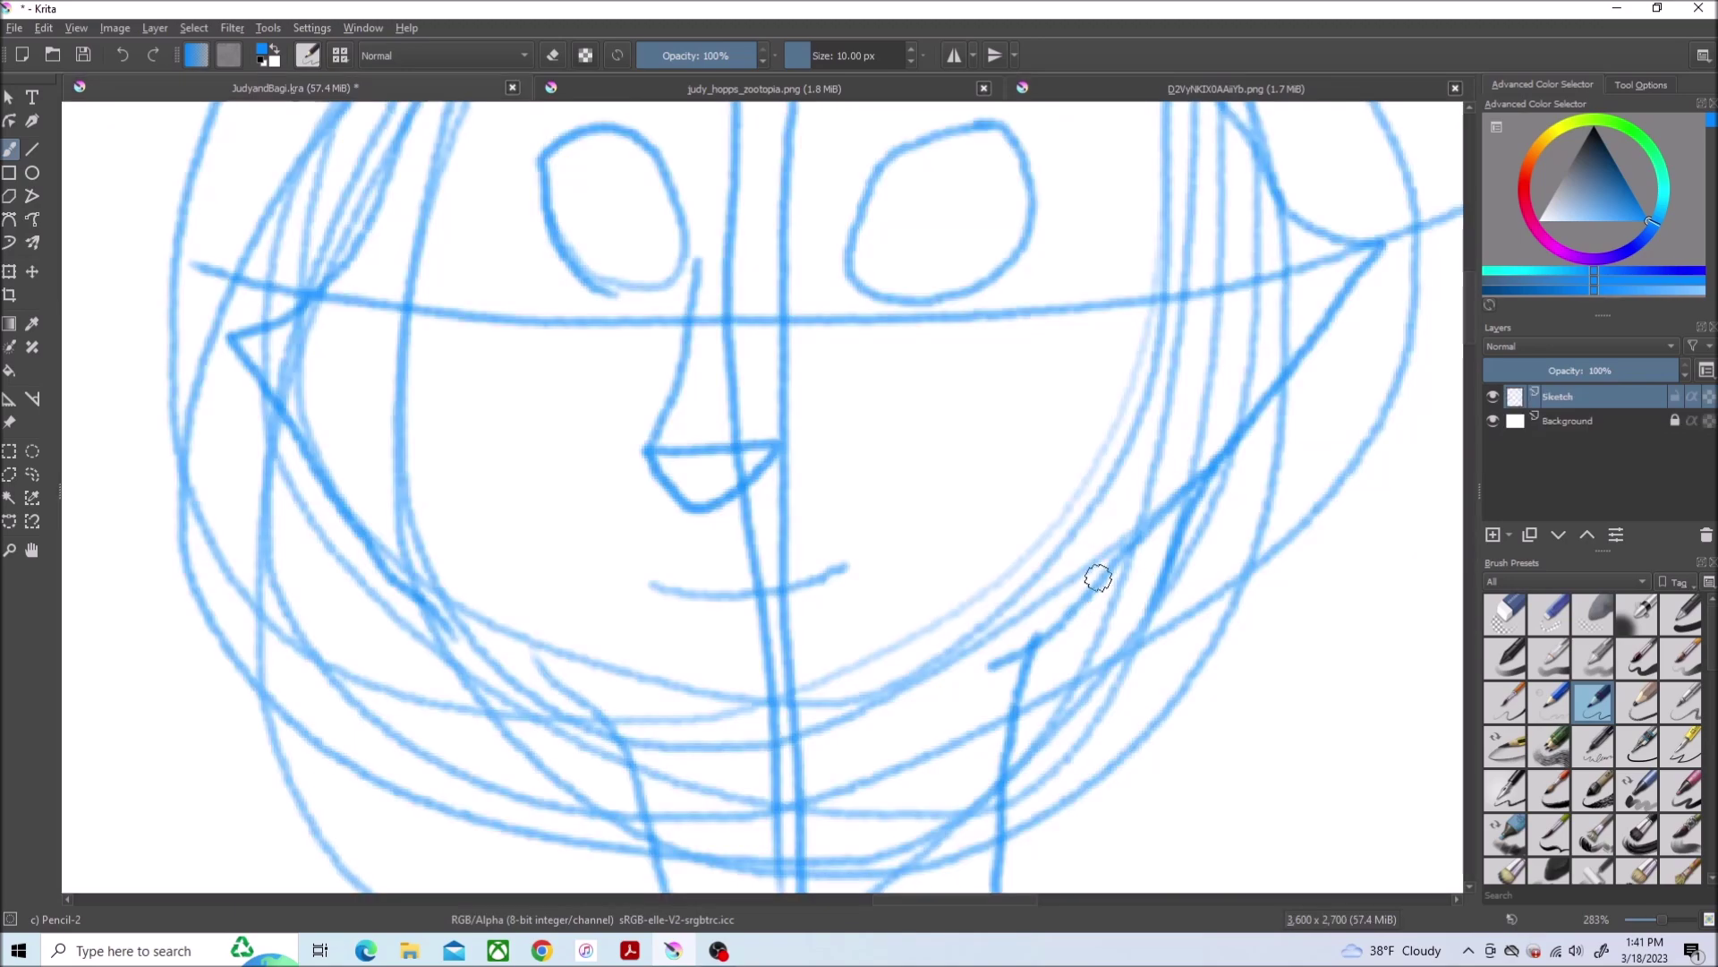
{"action": "mouse_move", "coordinate": [1096, 576]}
{"action": "left_mouse_down"}
{"action": "mouse_move", "coordinate": [802, 725]}
{"action": "mouse_move", "coordinate": [376, 552]}
{"action": "left_mouse_up"}
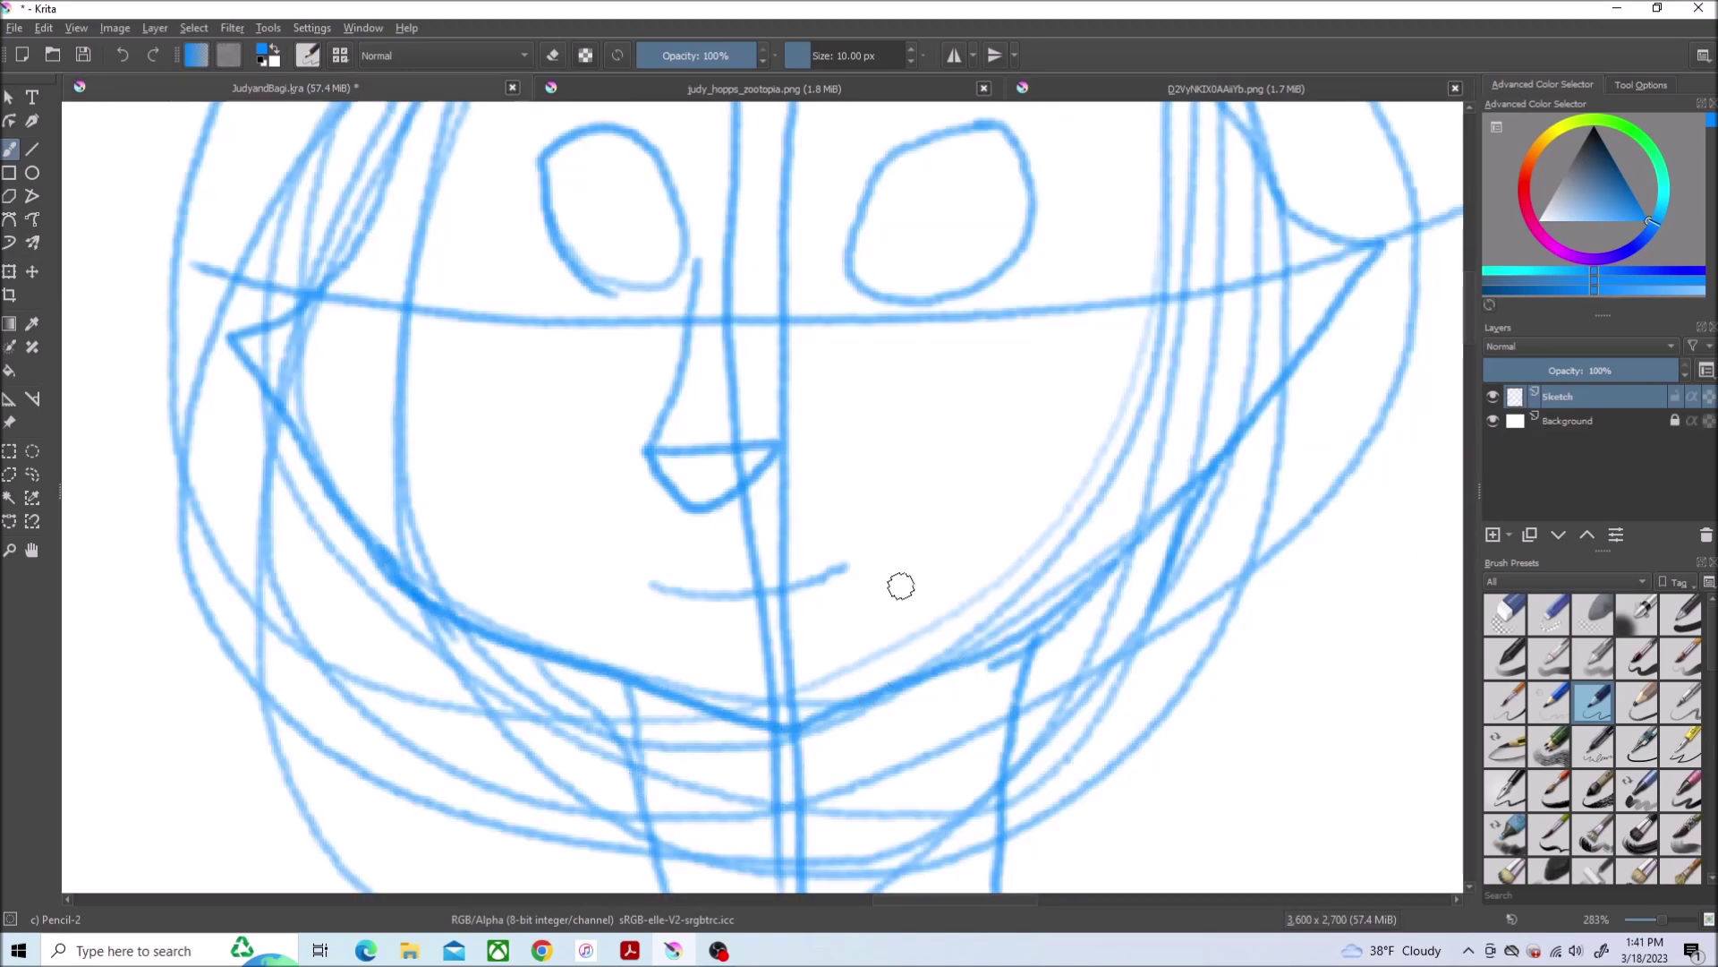
{"action": "scroll", "coordinate": [901, 582], "scroll_direction": "up", "scroll_amount": 3}
{"action": "scroll", "coordinate": [1218, 318], "scroll_direction": "up", "scroll_amount": 2}
{"action": "scroll", "coordinate": [1465, 219], "scroll_direction": "up", "scroll_amount": 1}
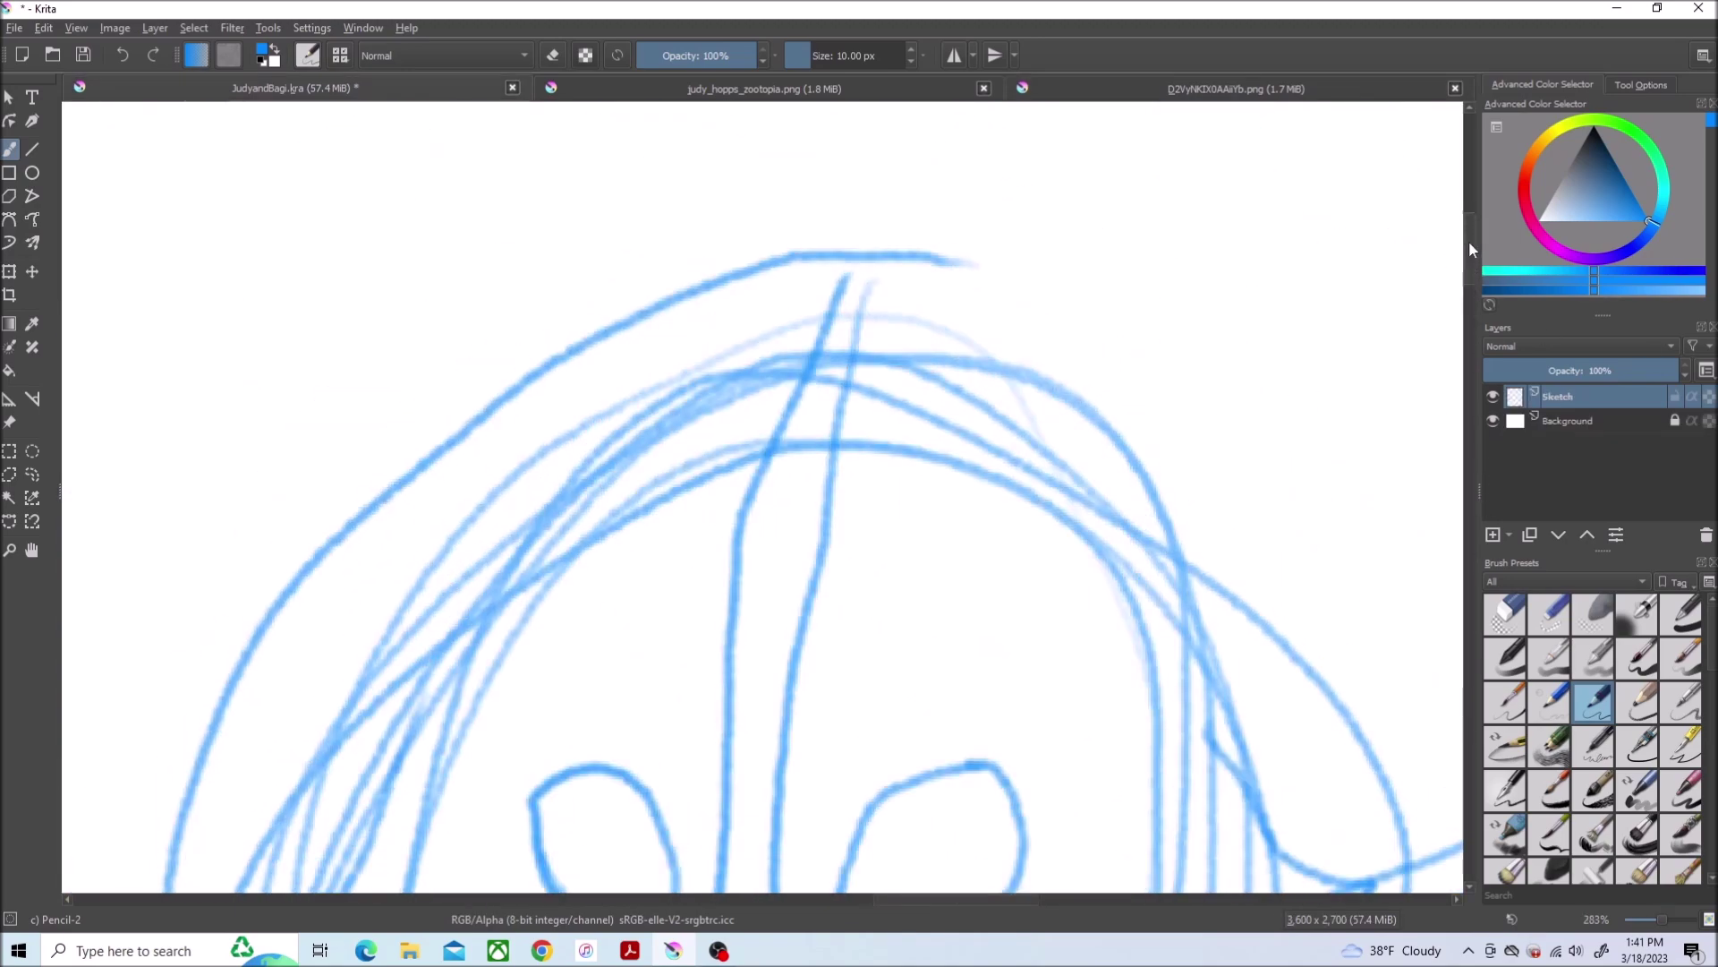
Draw both ears with inner lines and a curve below the head
{"action": "mouse_move", "coordinate": [993, 490]}
{"action": "left_mouse_down"}
{"action": "mouse_move", "coordinate": [1066, 252]}
{"action": "mouse_move", "coordinate": [1148, 705]}
{"action": "left_mouse_up"}
{"action": "left_click_drag", "start_coordinate": [1108, 215], "coordinate": [961, 477]}
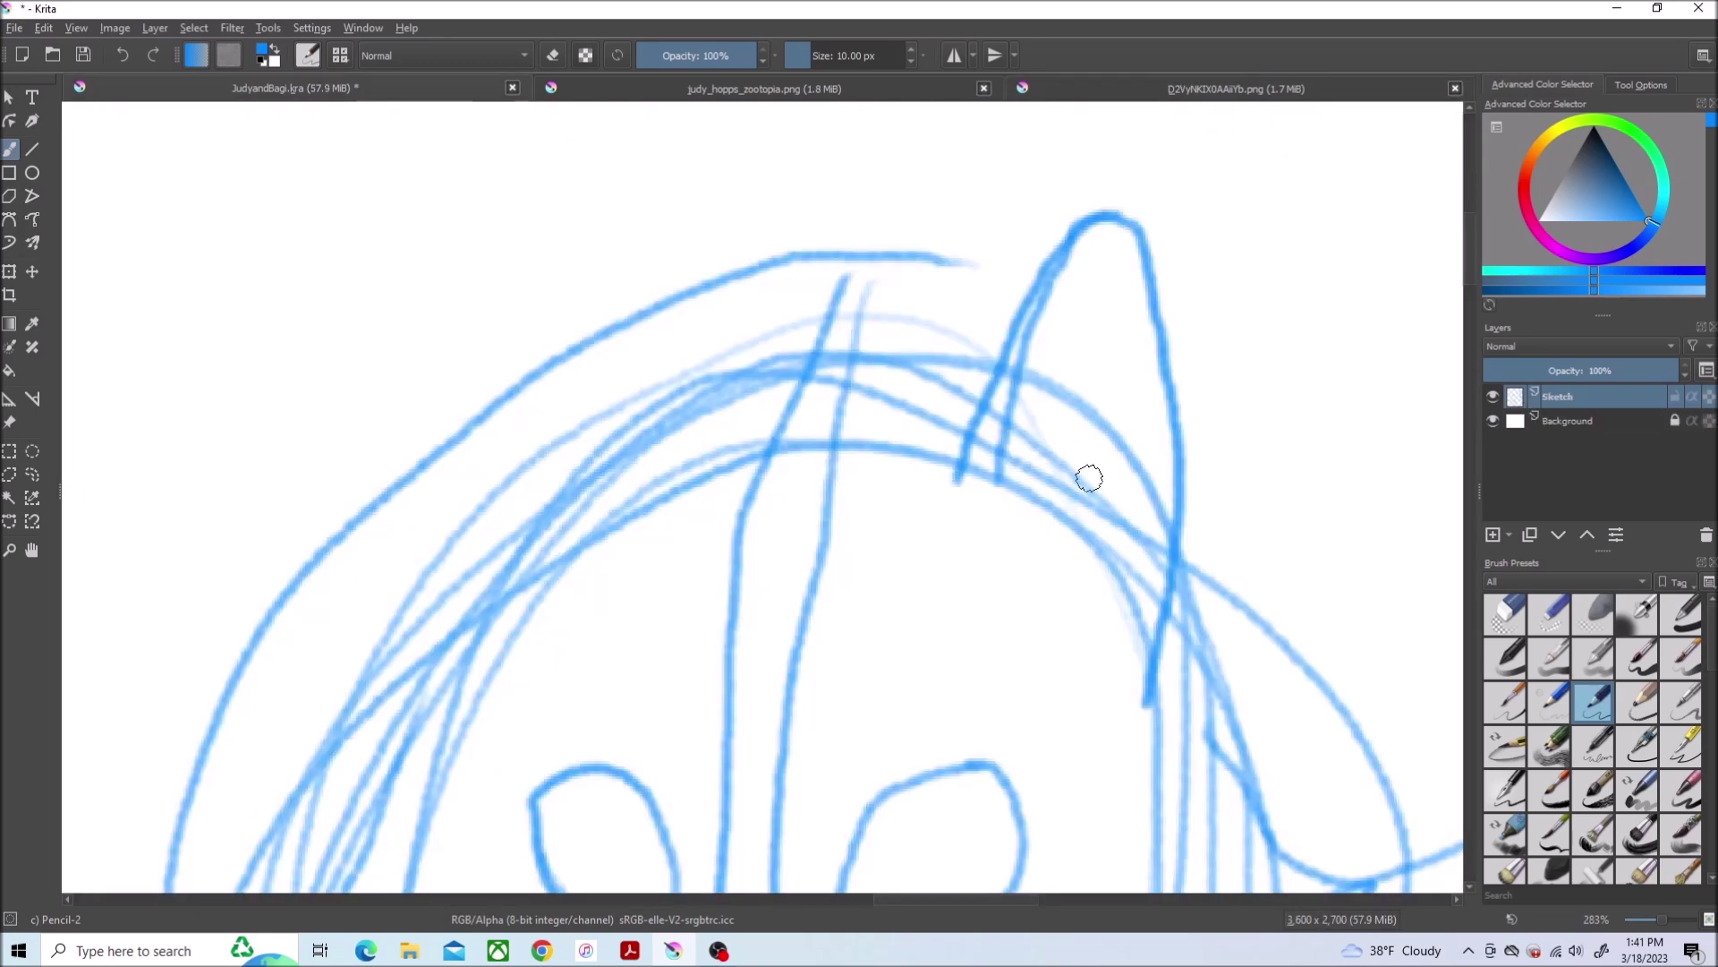
{"action": "mouse_move", "coordinate": [1084, 475]}
{"action": "left_mouse_down"}
{"action": "mouse_move", "coordinate": [1120, 308]}
{"action": "mouse_move", "coordinate": [1063, 461]}
{"action": "left_mouse_up"}
{"action": "mouse_move", "coordinate": [720, 467]}
{"action": "left_mouse_down"}
{"action": "mouse_move", "coordinate": [551, 237]}
{"action": "mouse_move", "coordinate": [491, 659]}
{"action": "left_mouse_up"}
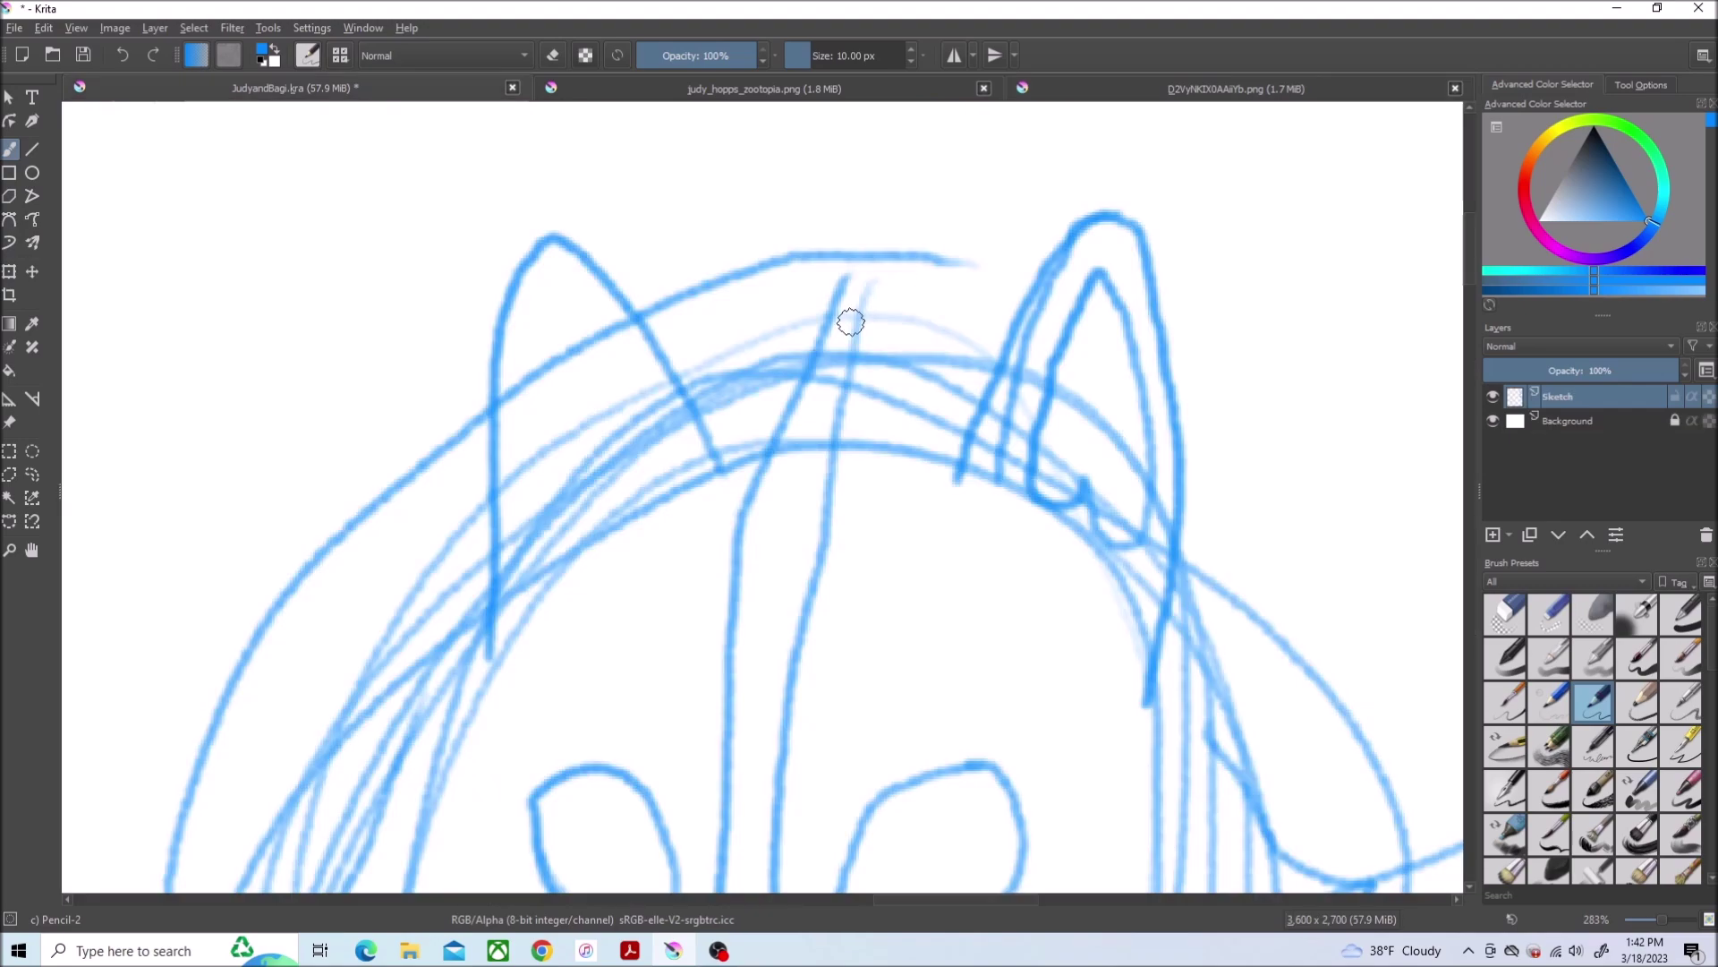
{"action": "mouse_move", "coordinate": [705, 491]}
{"action": "left_mouse_down"}
{"action": "mouse_move", "coordinate": [557, 299]}
{"action": "mouse_move", "coordinate": [535, 597]}
{"action": "left_mouse_up"}
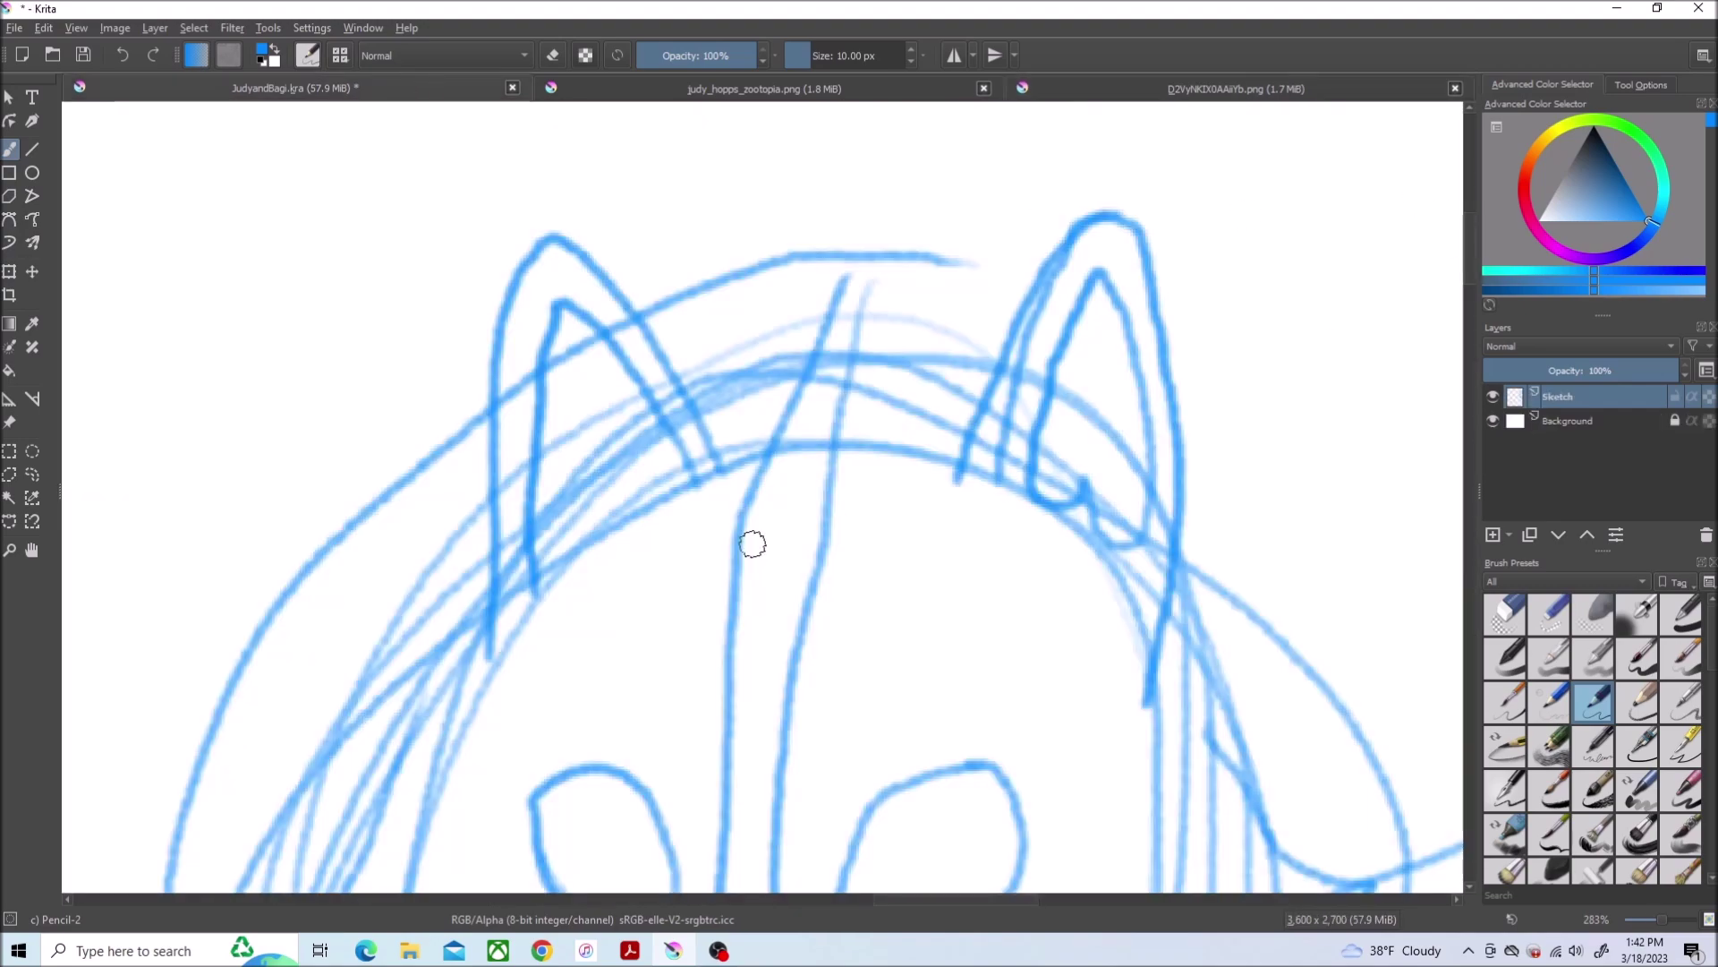
{"action": "mouse_move", "coordinate": [752, 542]}
{"action": "left_mouse_down"}
{"action": "mouse_move", "coordinate": [955, 788]}
{"action": "mouse_move", "coordinate": [1017, 699]}
{"action": "left_mouse_up"}
{"action": "left_click", "coordinate": [1051, 87]}
{"action": "left_click", "coordinate": [428, 89]}
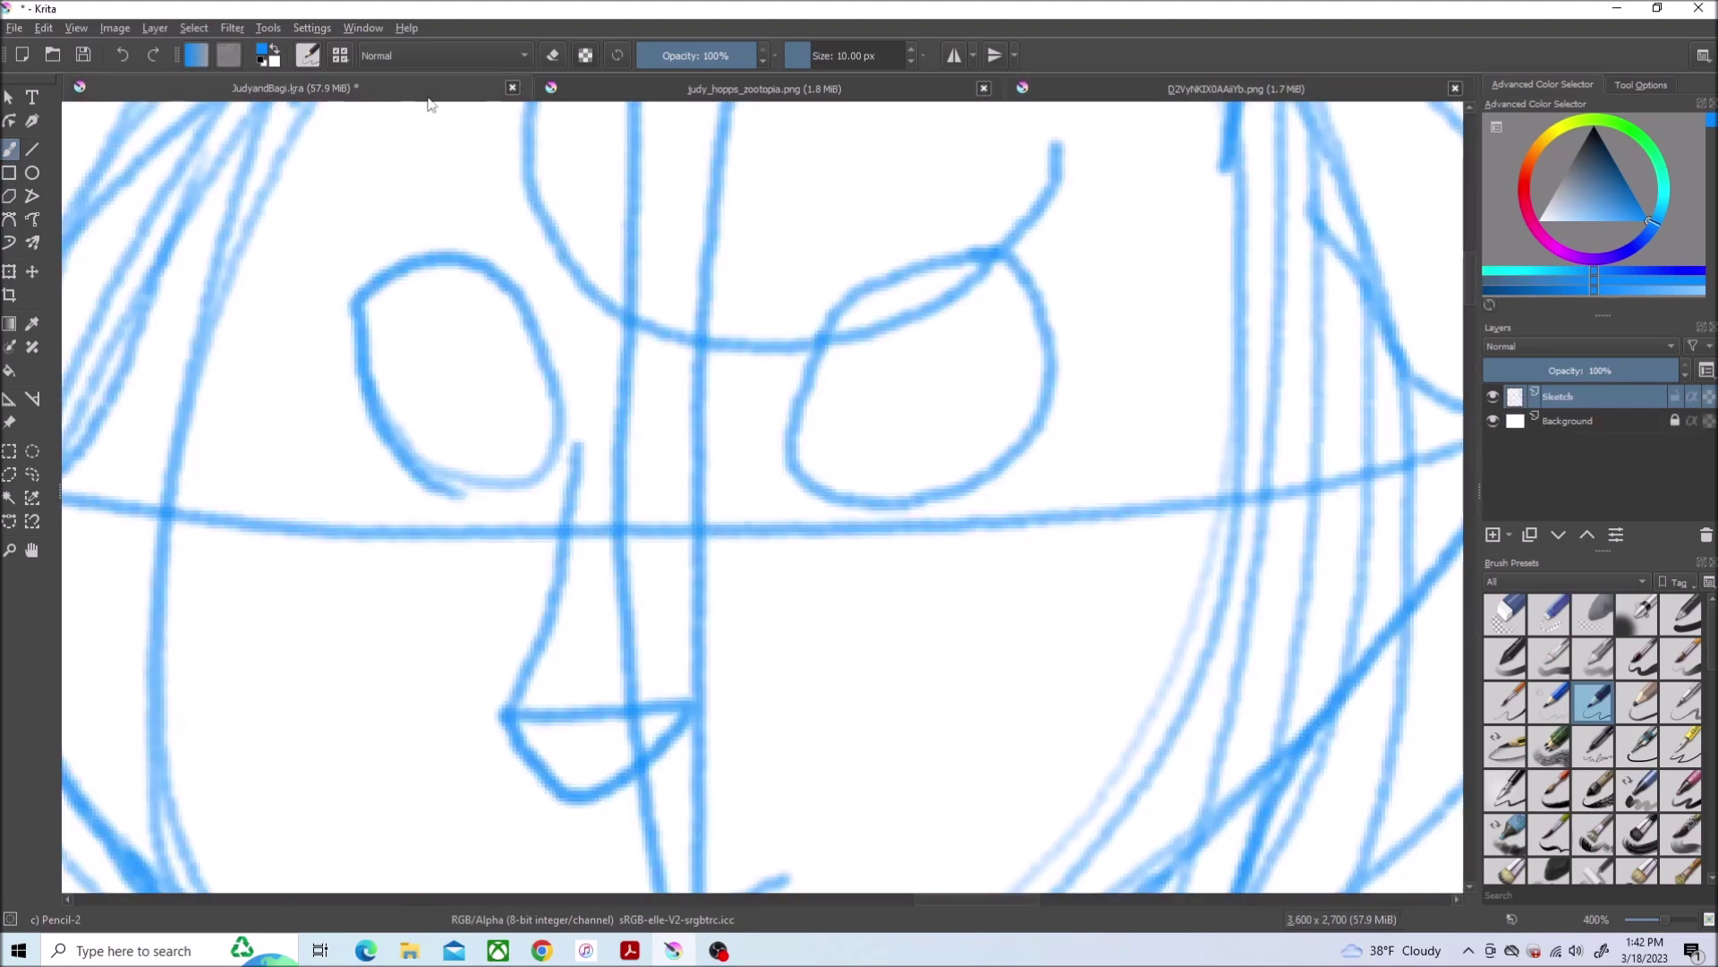
{"action": "scroll", "coordinate": [899, 372], "scroll_direction": "down", "scroll_amount": 2}
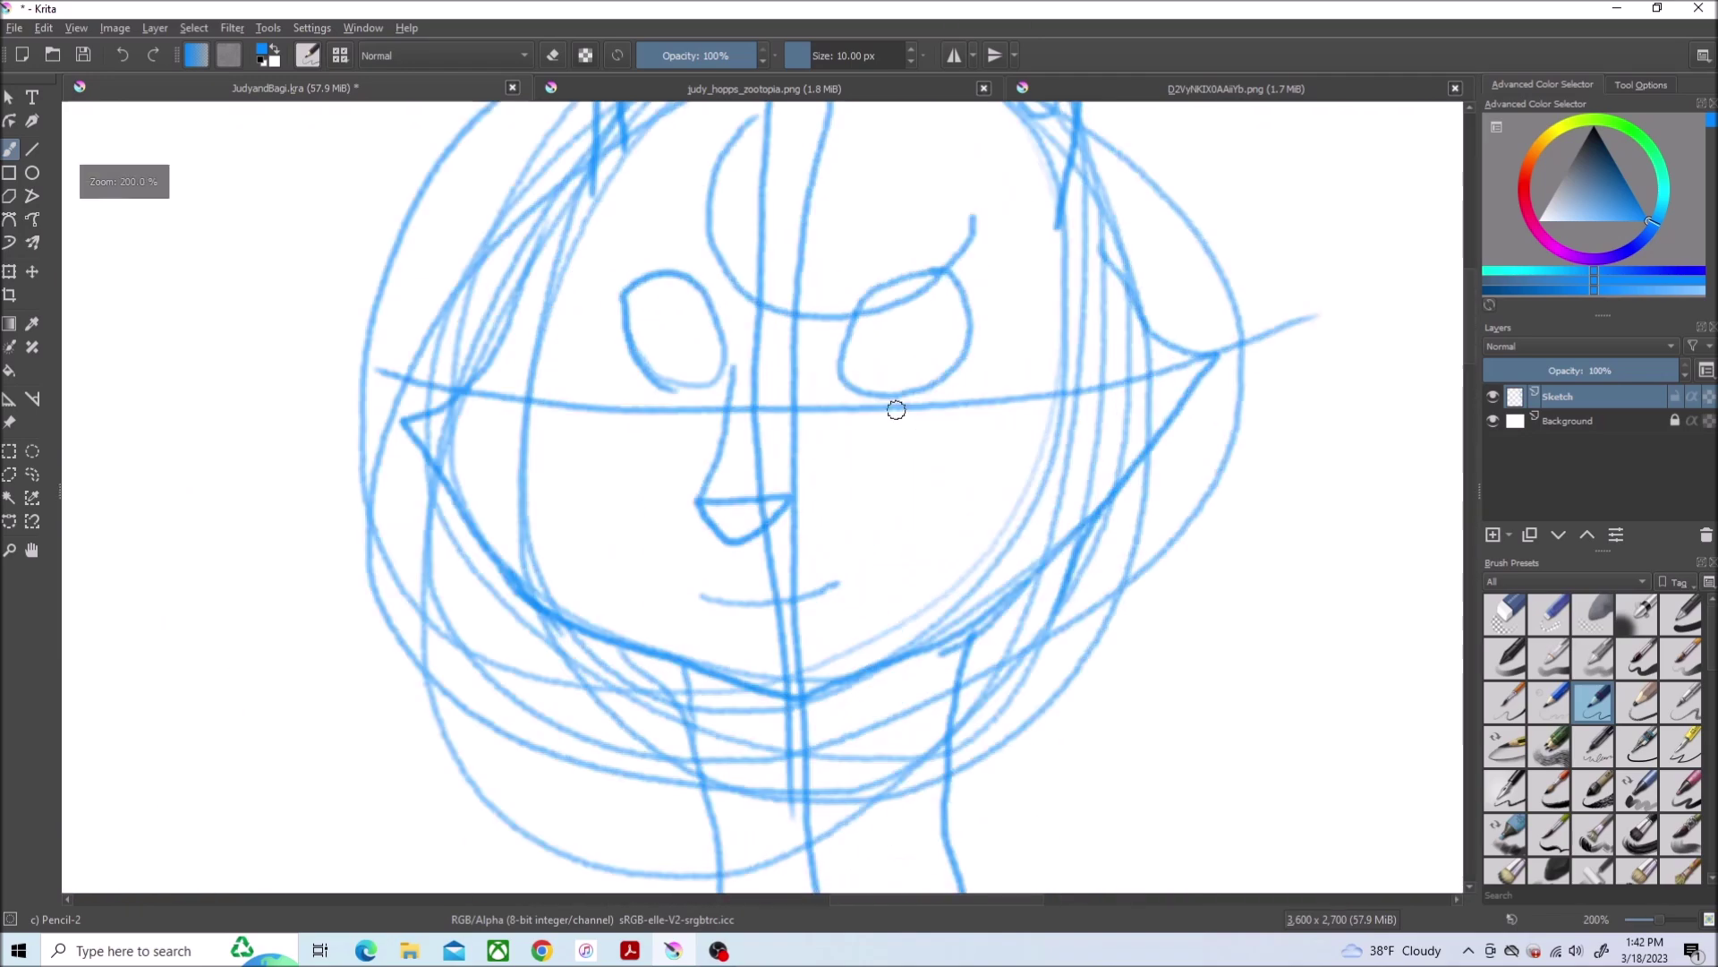
{"action": "scroll", "coordinate": [899, 371], "scroll_direction": "up", "scroll_amount": 3}
Add inner eye circles and the left pupil, checking the cat reference
{"action": "mouse_move", "coordinate": [813, 361]}
{"action": "left_mouse_down"}
{"action": "mouse_move", "coordinate": [931, 365]}
{"action": "mouse_move", "coordinate": [745, 315]}
{"action": "left_mouse_up"}
{"action": "left_click_drag", "start_coordinate": [191, 185], "coordinate": [268, 182]}
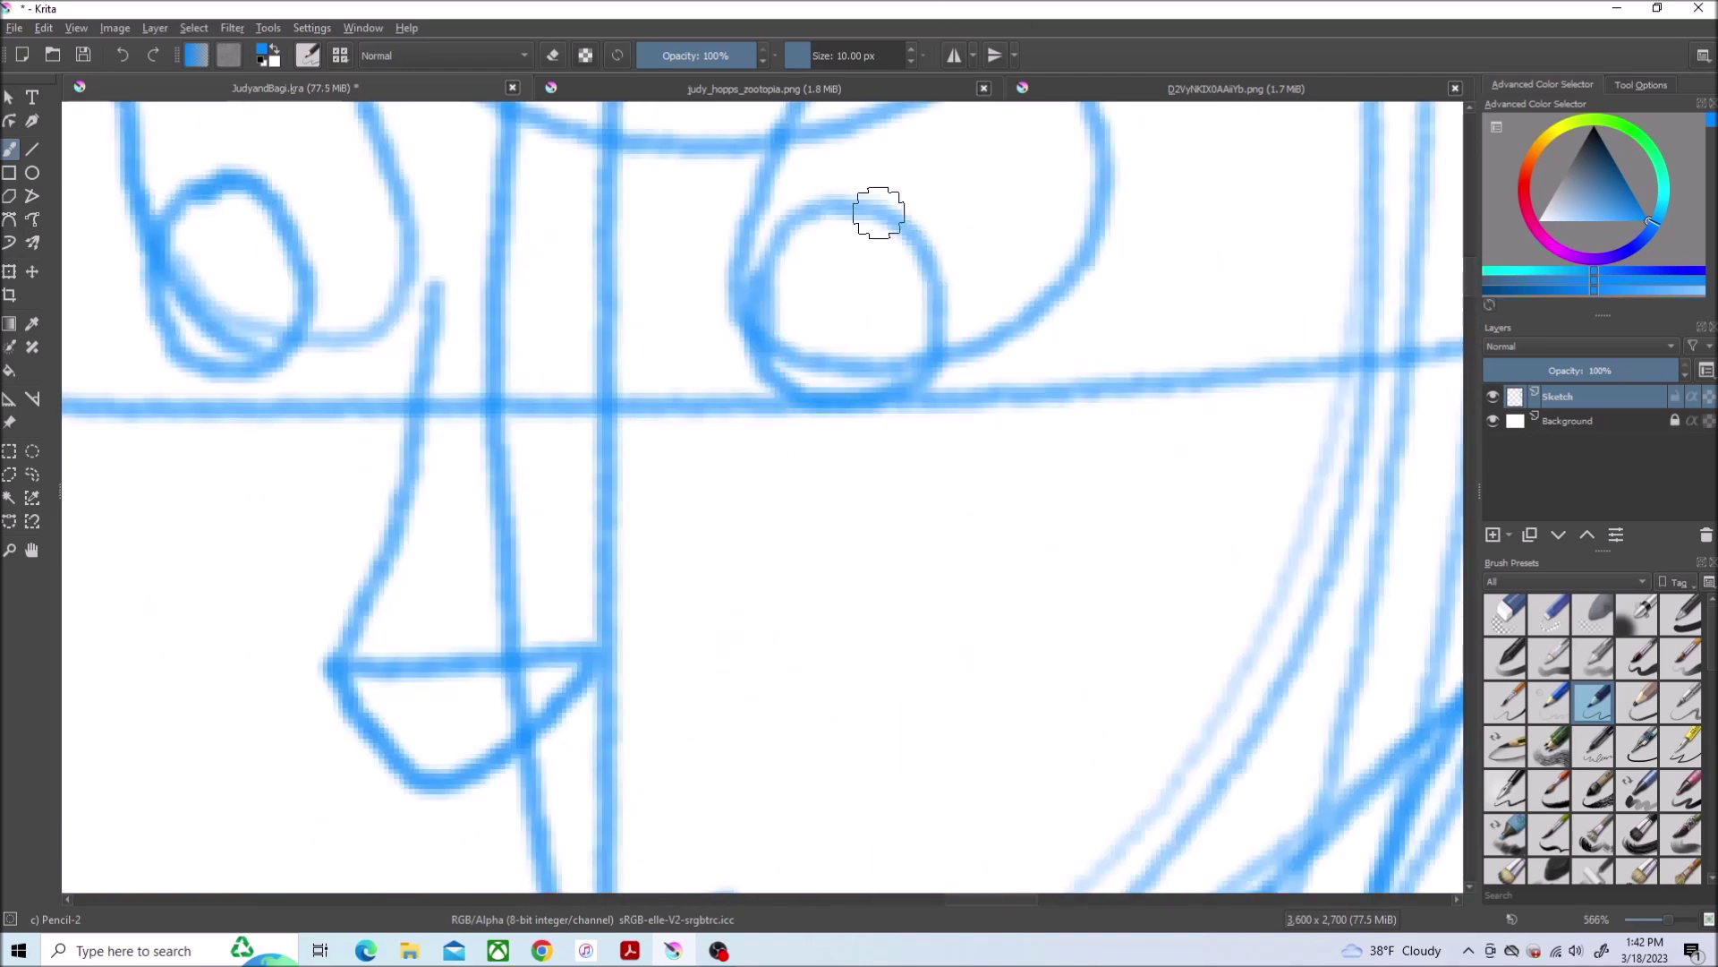
{"action": "left_click", "coordinate": [1079, 90]}
{"action": "left_click", "coordinate": [429, 89]}
{"action": "left_click_drag", "start_coordinate": [234, 260], "coordinate": [218, 277]}
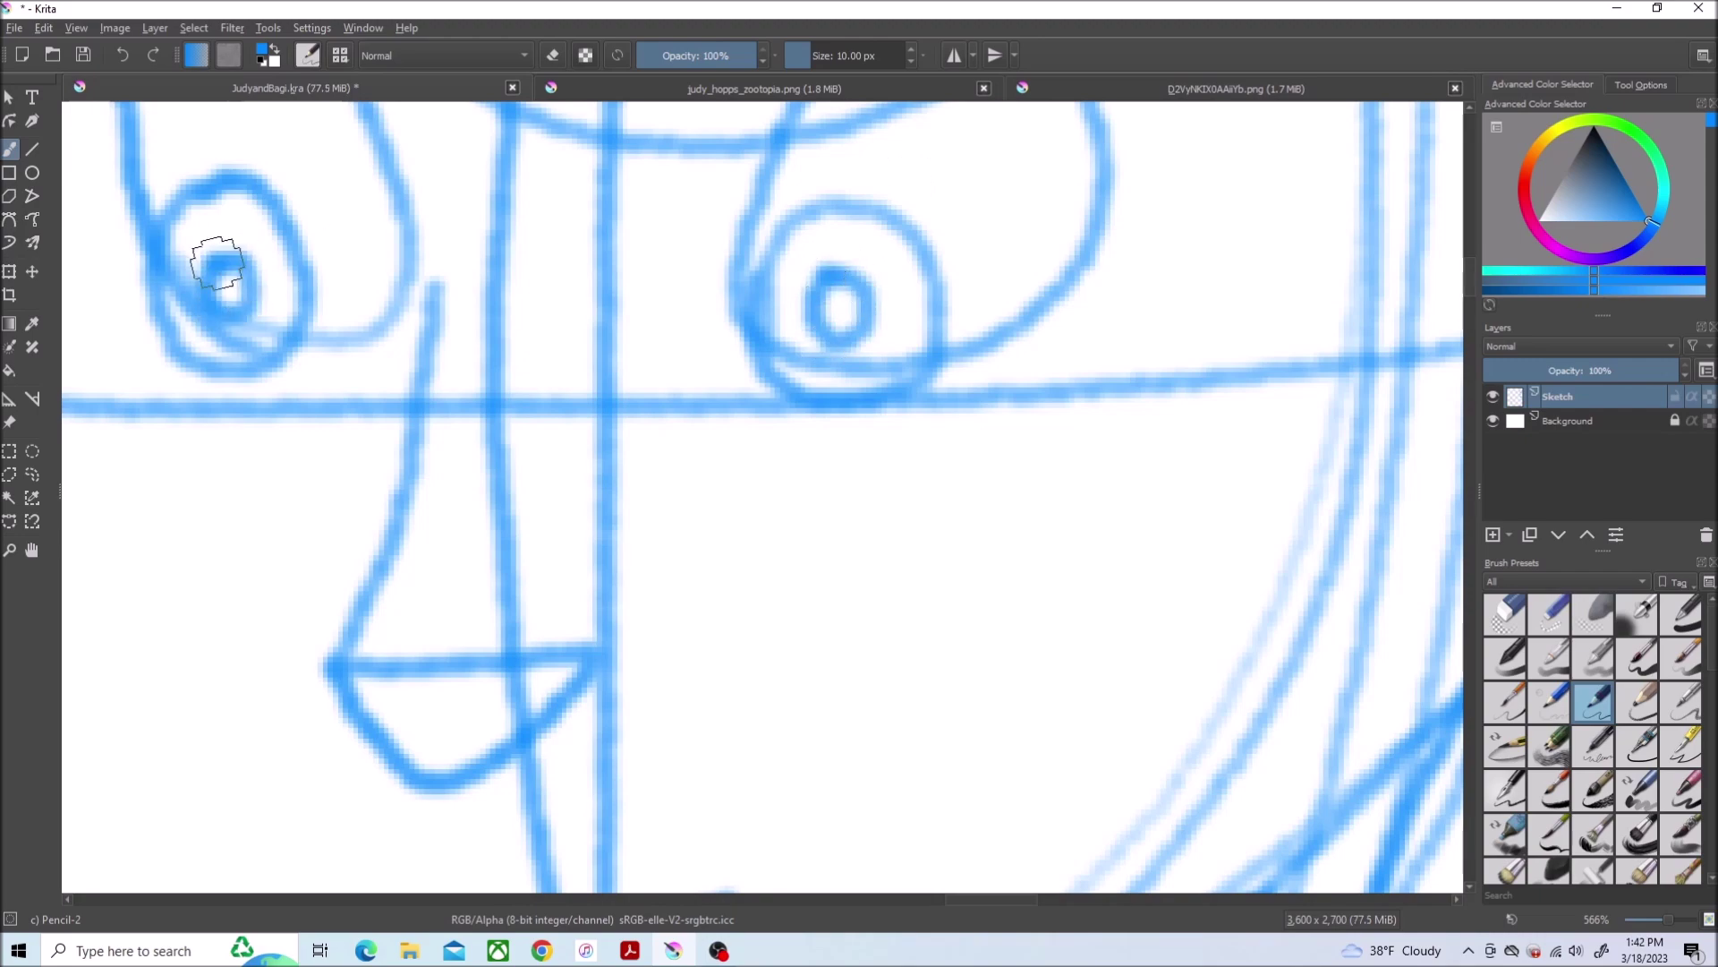
{"action": "scroll", "coordinate": [222, 275], "scroll_direction": "down", "scroll_amount": 5}
{"action": "scroll", "coordinate": [221, 276], "scroll_direction": "down", "scroll_amount": 4}
{"action": "scroll", "coordinate": [797, 353], "scroll_direction": "up", "scroll_amount": 5}
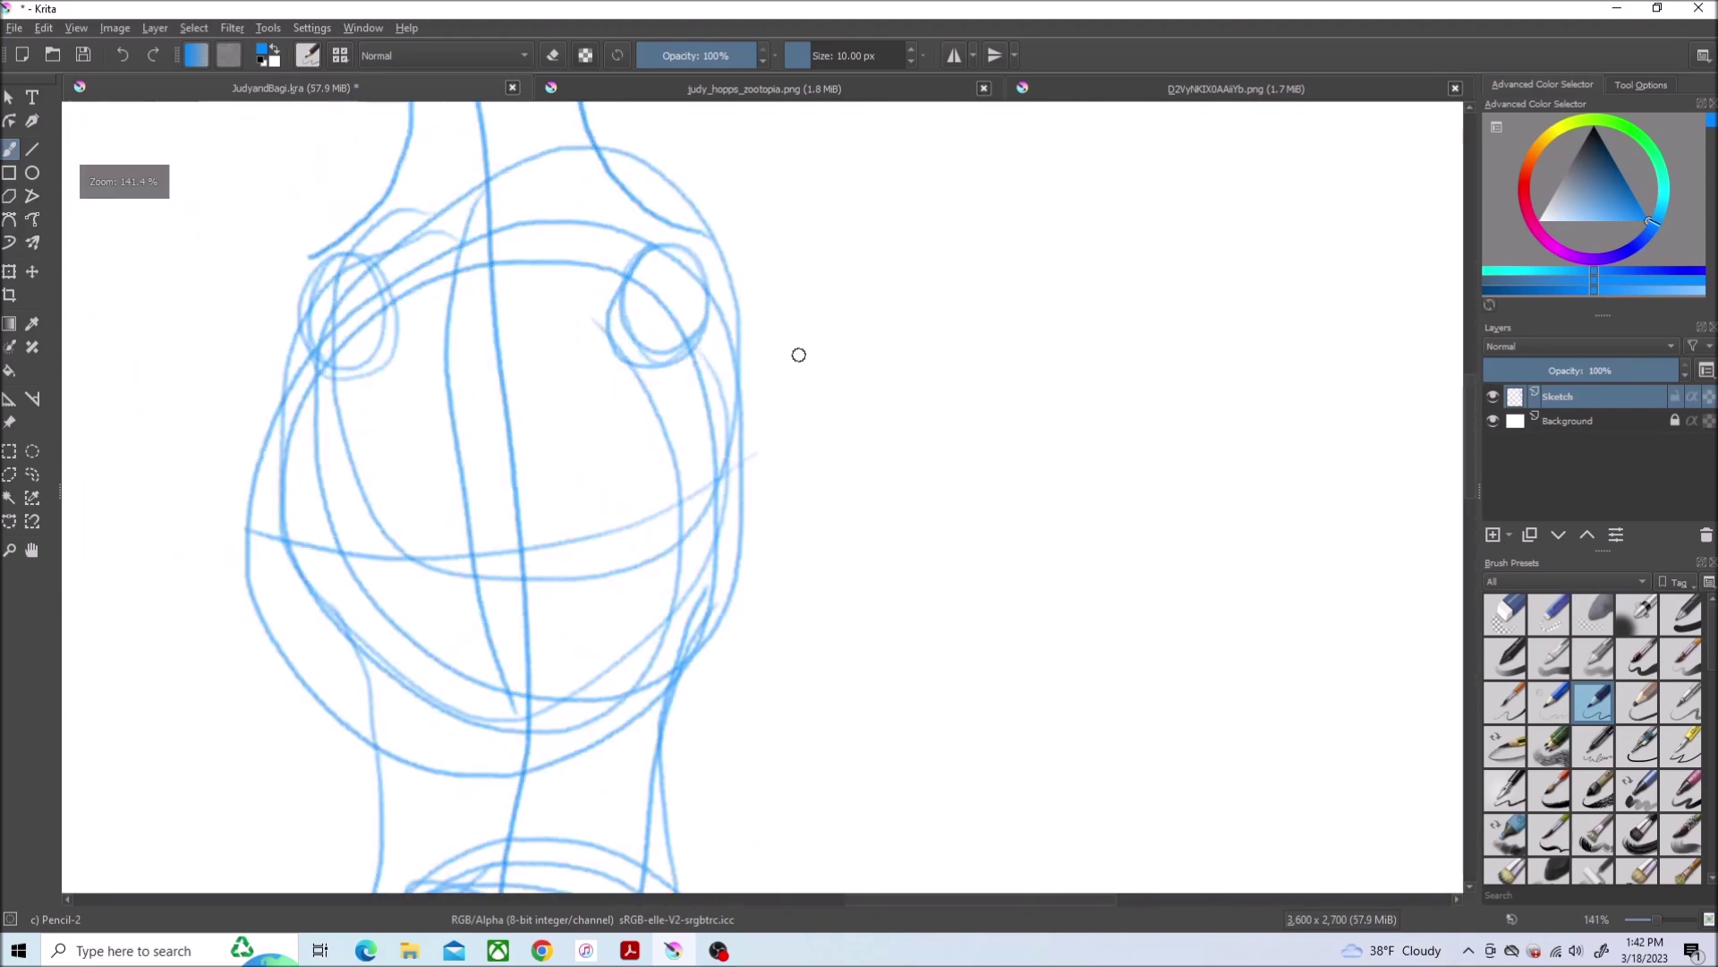
{"action": "scroll", "coordinate": [807, 368], "scroll_direction": "down", "scroll_amount": 2}
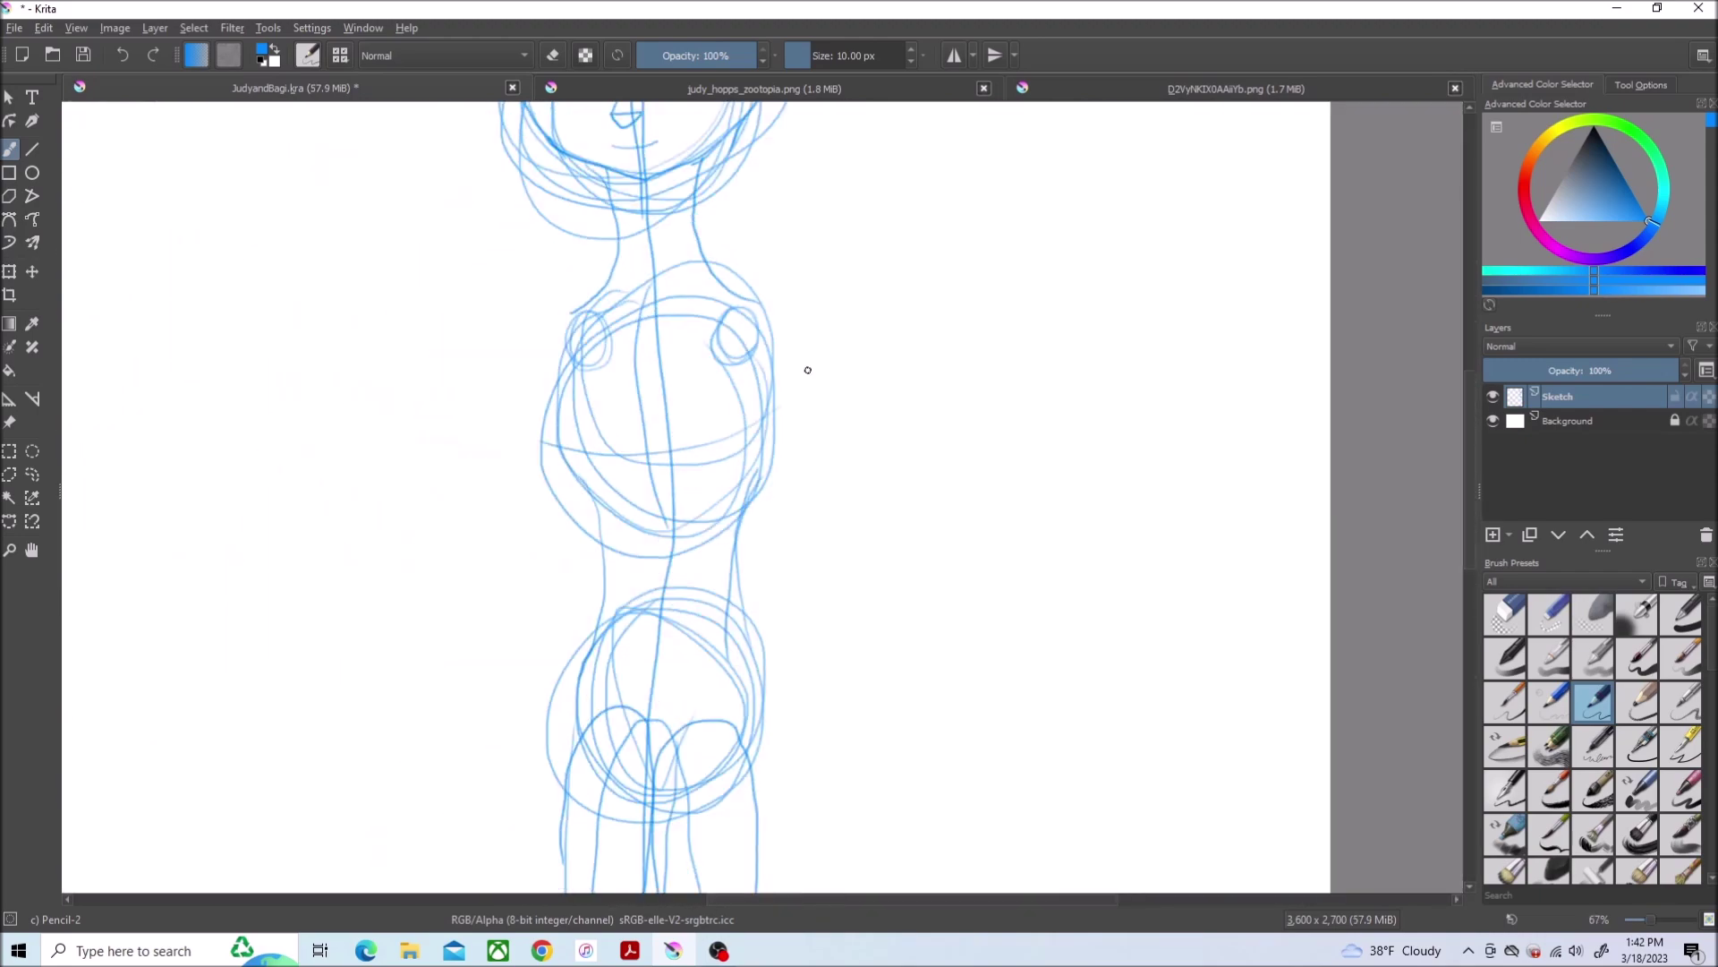
{"action": "left_click", "coordinate": [1050, 97]}
Ink both torso sides from shoulder to hip and give the tail a second outline
{"action": "left_click", "coordinate": [453, 89]}
{"action": "left_click_drag", "start_coordinate": [746, 338], "coordinate": [752, 548]}
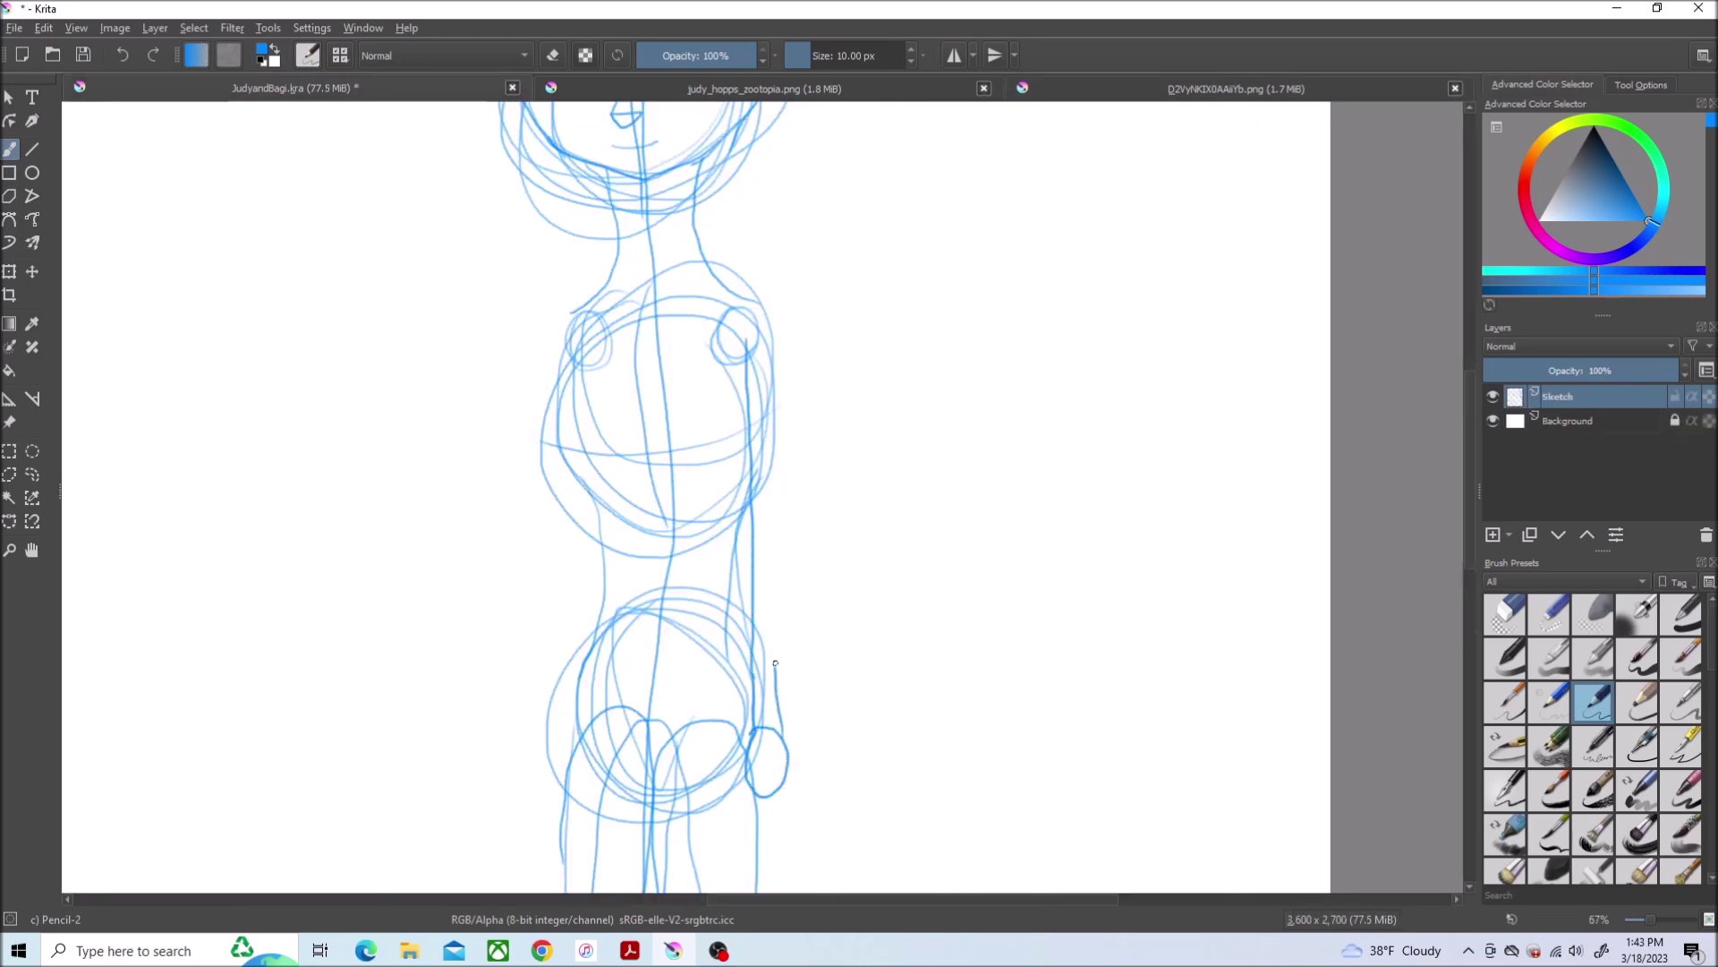
{"action": "left_click_drag", "start_coordinate": [775, 662], "coordinate": [736, 313]}
{"action": "left_click_drag", "start_coordinate": [737, 528], "coordinate": [750, 759]}
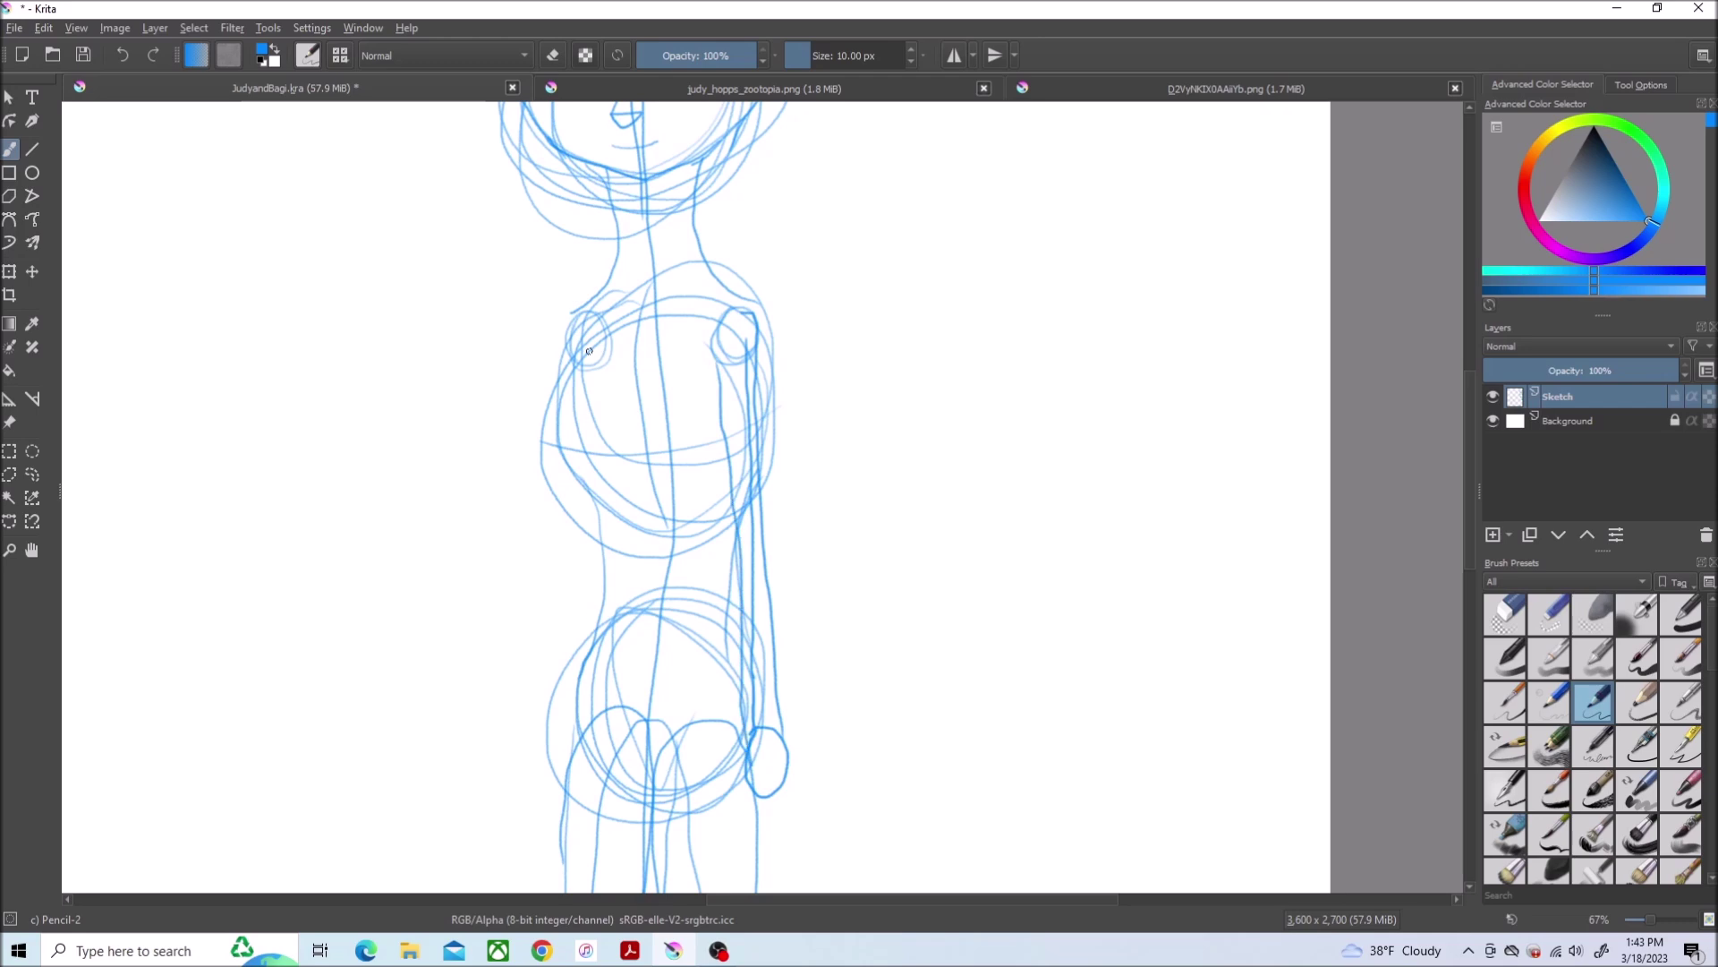
{"action": "left_click_drag", "start_coordinate": [589, 351], "coordinate": [618, 629]}
{"action": "scroll", "coordinate": [502, 618], "scroll_direction": "up", "scroll_amount": 1, "text": "ctrl"}
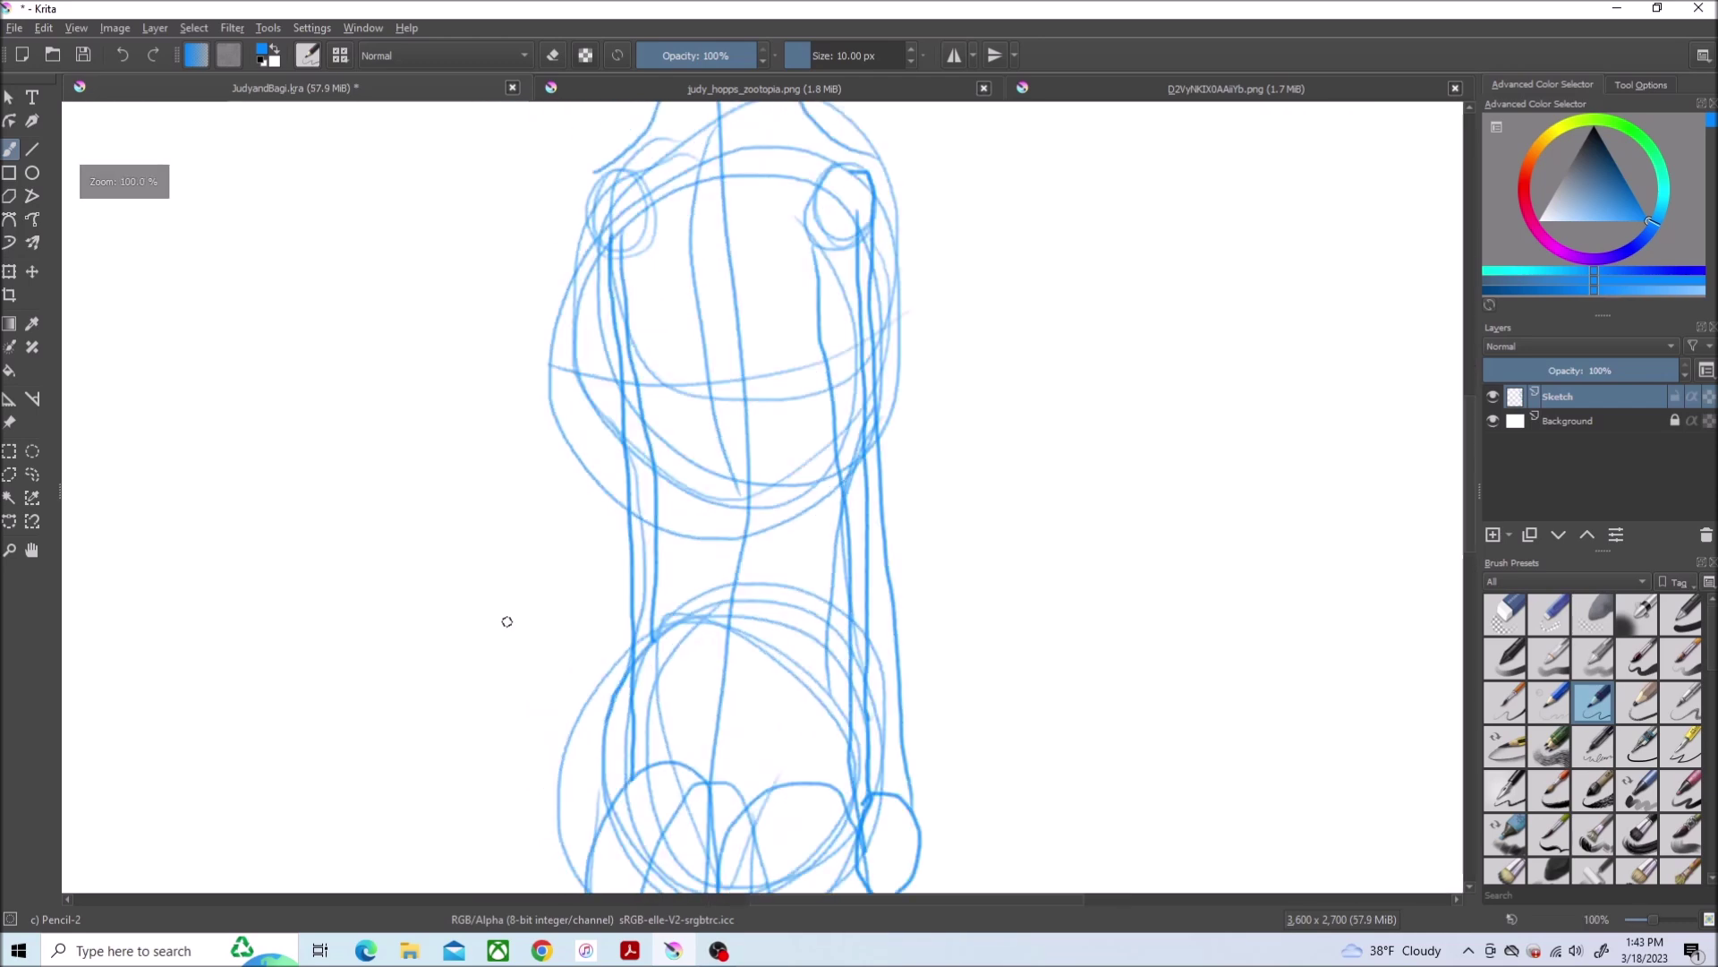
{"action": "left_click_drag", "start_coordinate": [588, 207], "coordinate": [585, 725]}
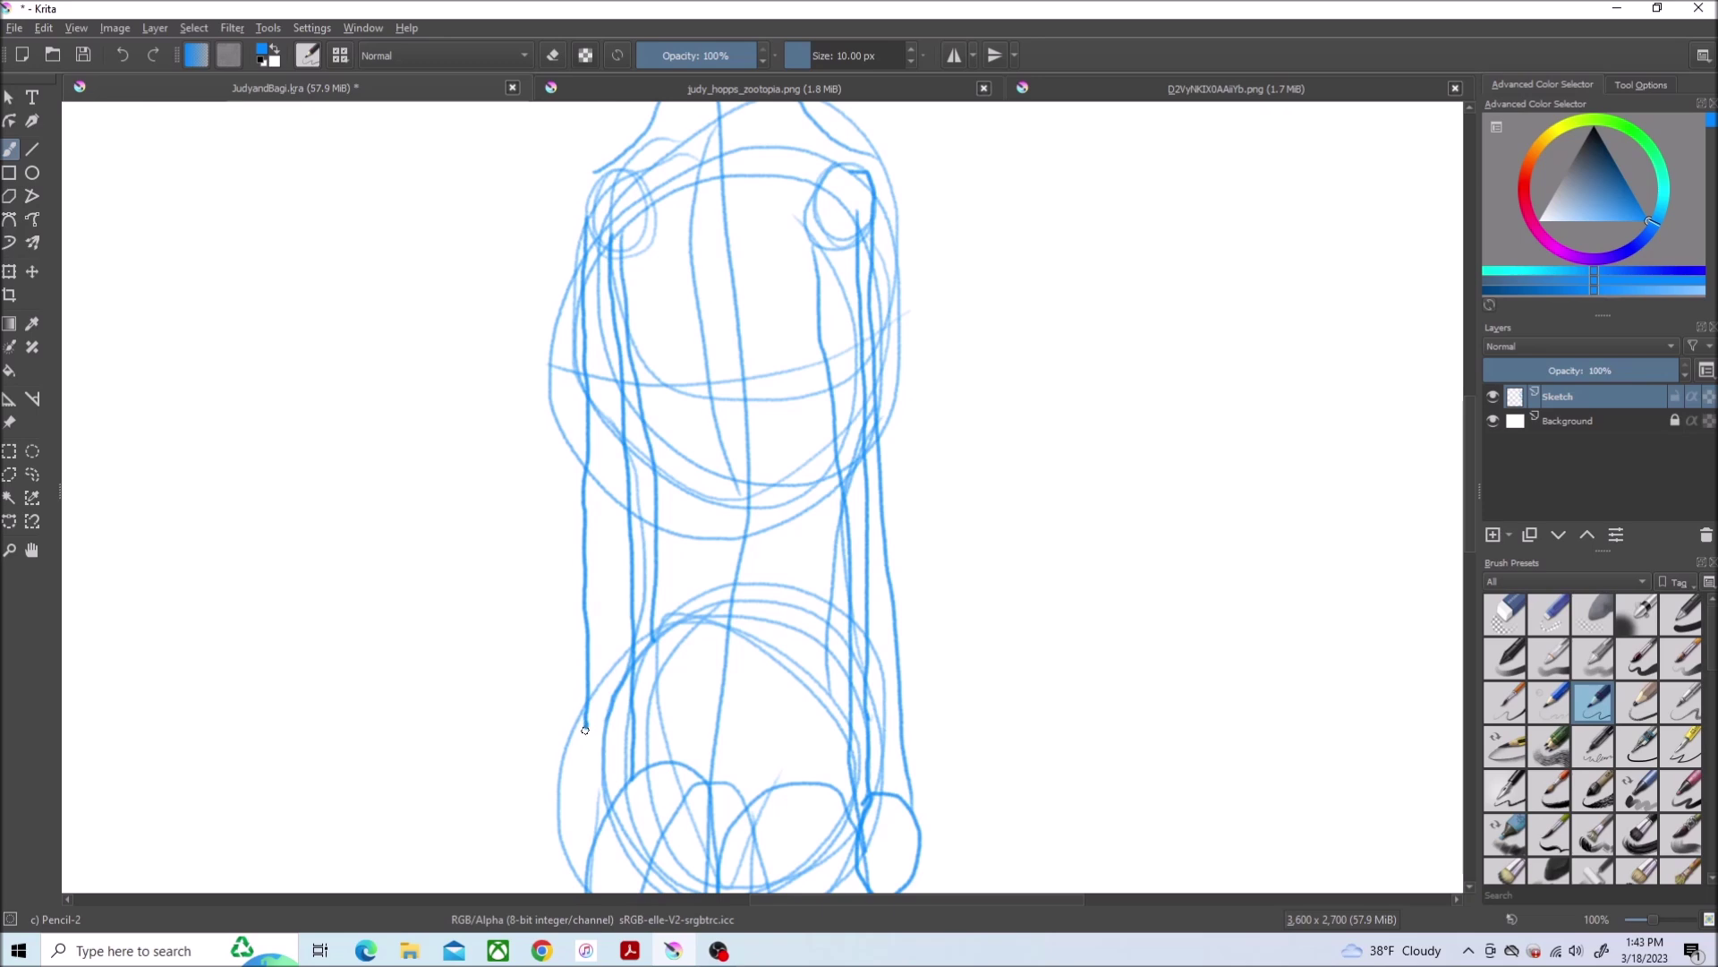
{"action": "left_click_drag", "start_coordinate": [1472, 468], "coordinate": [1472, 530]}
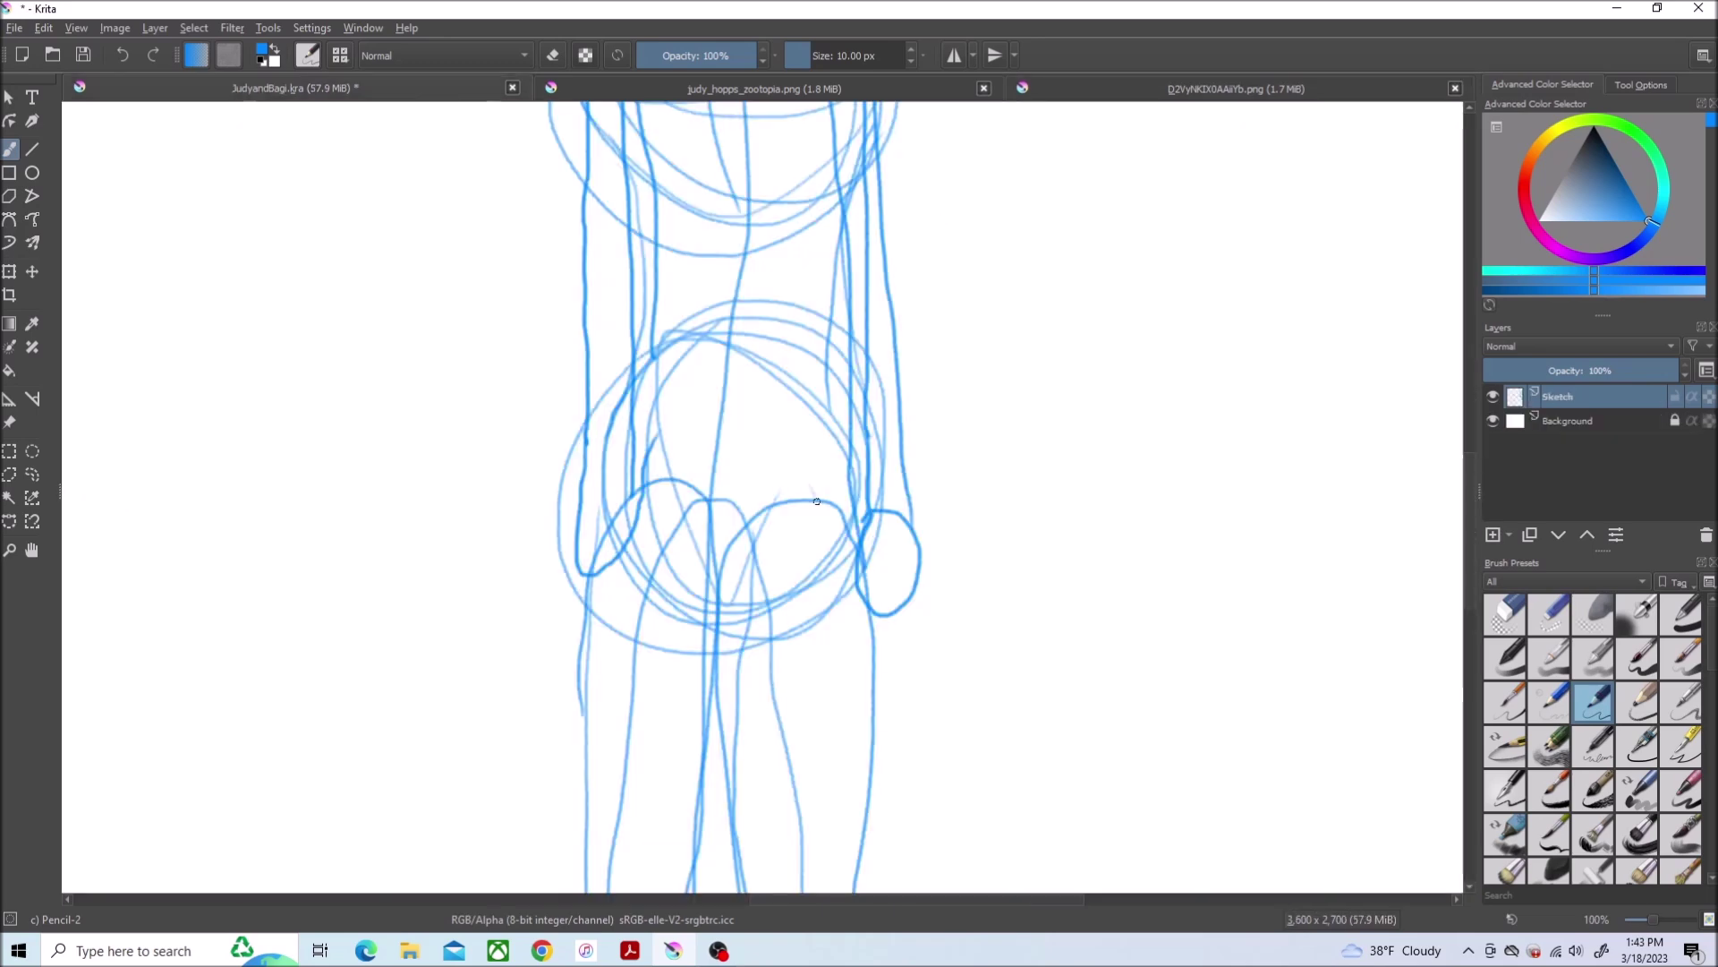
{"action": "mouse_move", "coordinate": [873, 616]}
{"action": "left_mouse_down"}
{"action": "mouse_move", "coordinate": [1414, 773]}
{"action": "mouse_move", "coordinate": [814, 547]}
{"action": "left_mouse_up"}
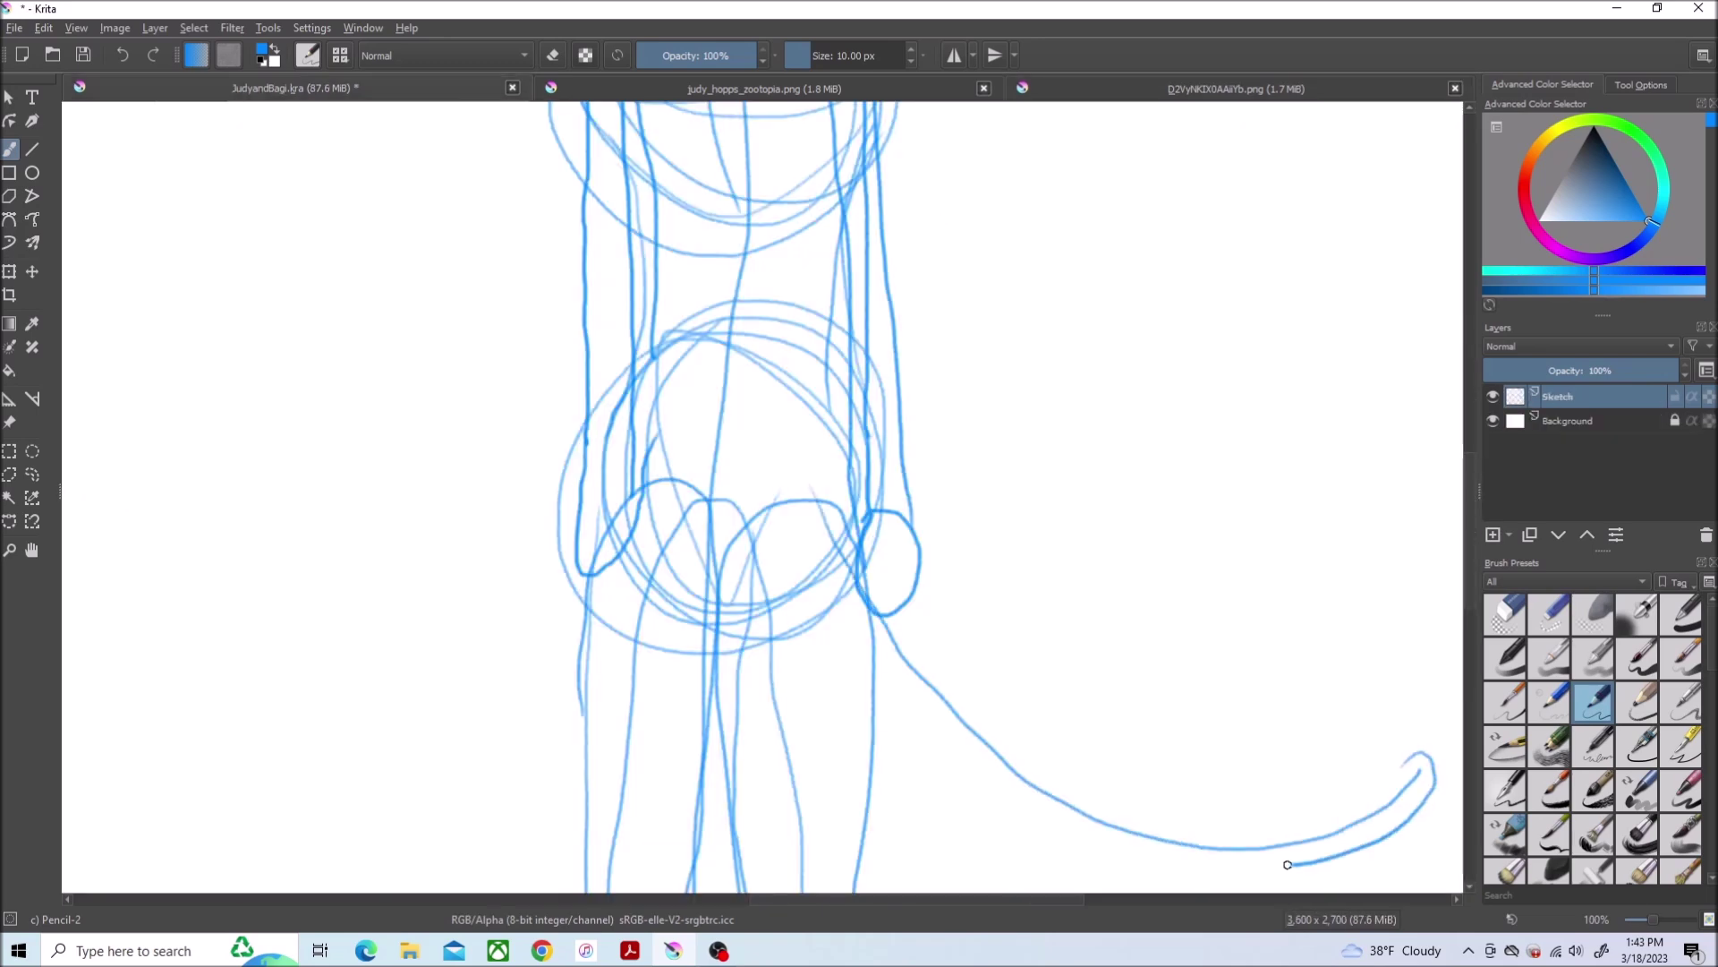
{"action": "left_click_drag", "start_coordinate": [1416, 755], "coordinate": [890, 608]}
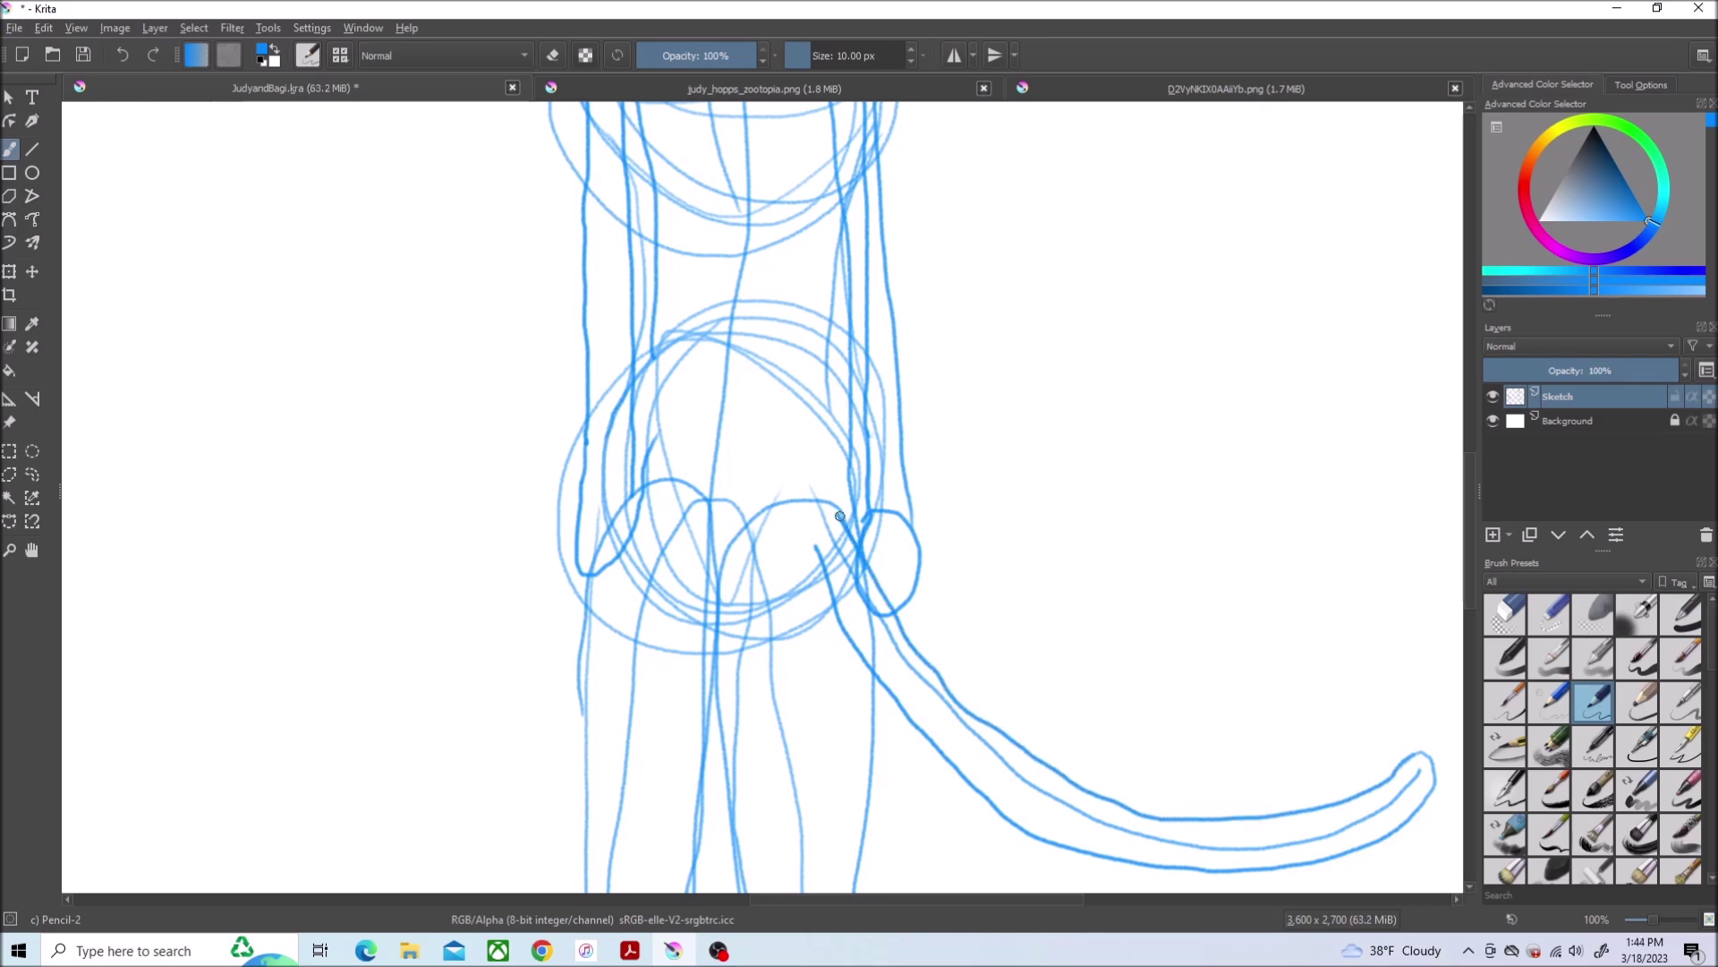
{"action": "left_click_drag", "start_coordinate": [1473, 496], "coordinate": [1473, 604]}
{"action": "left_click_drag", "start_coordinate": [950, 902], "coordinate": [752, 902]}
{"action": "scroll", "coordinate": [749, 317], "scroll_direction": "down", "scroll_amount": 1, "text": "ctrl"}
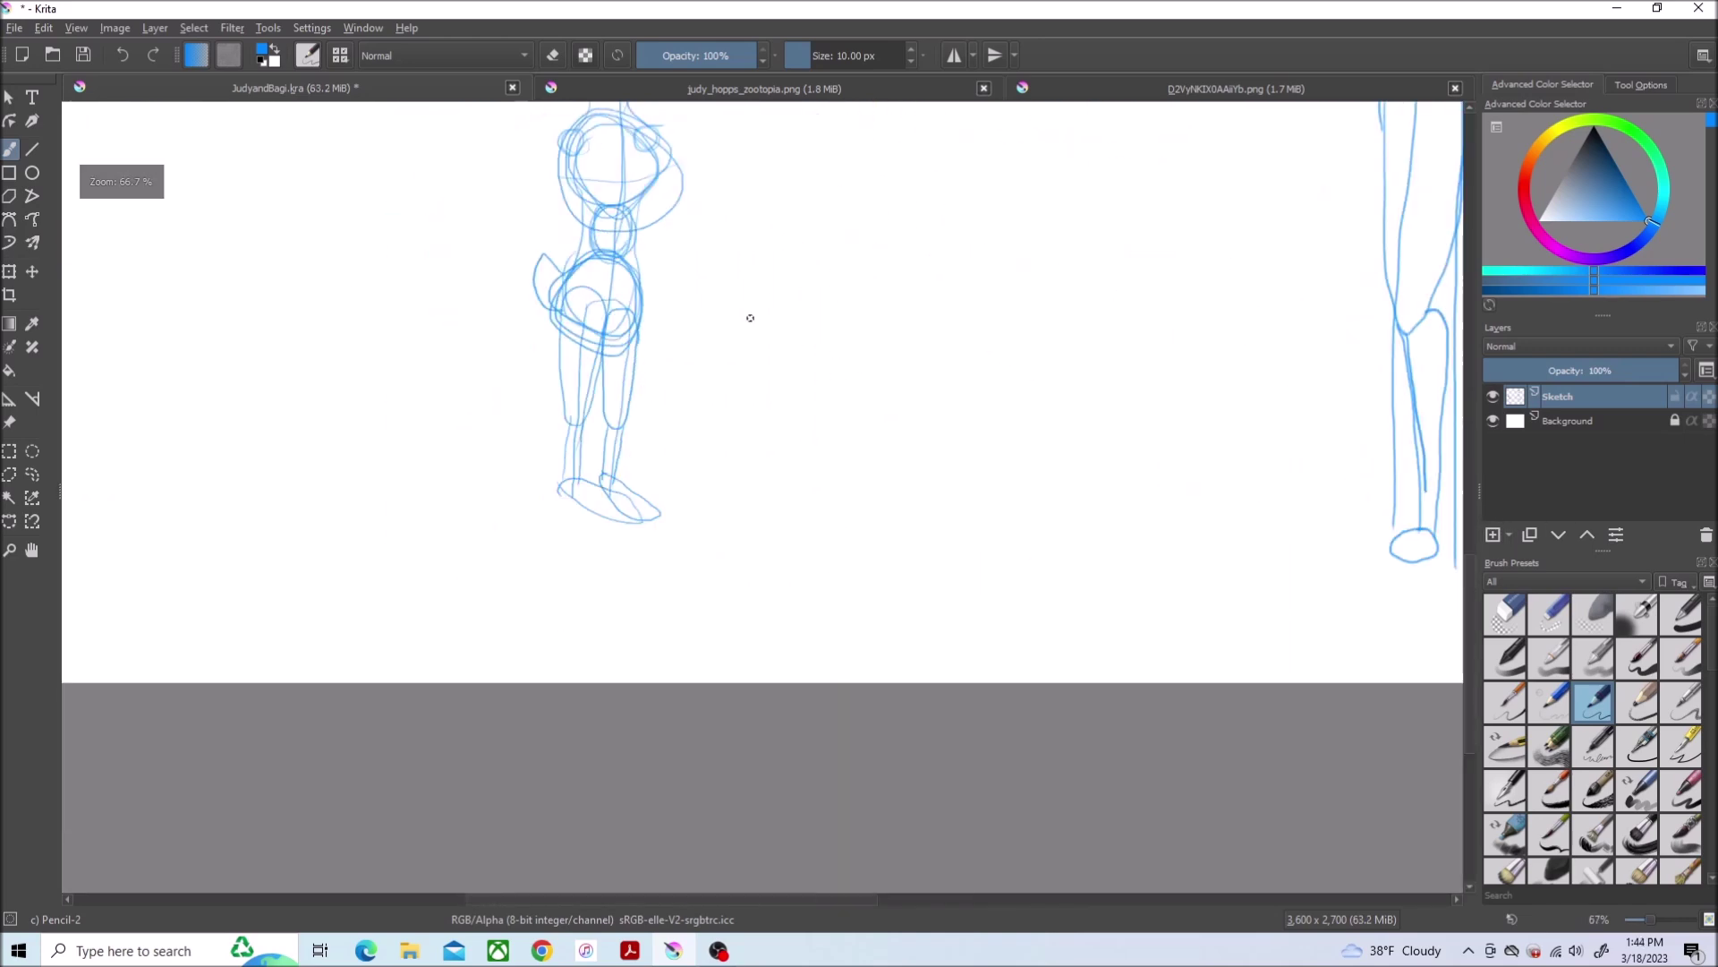
Sketch a tall podium box with its left side beside the rabbit
{"action": "left_click_drag", "start_coordinate": [754, 542], "coordinate": [808, 256]}
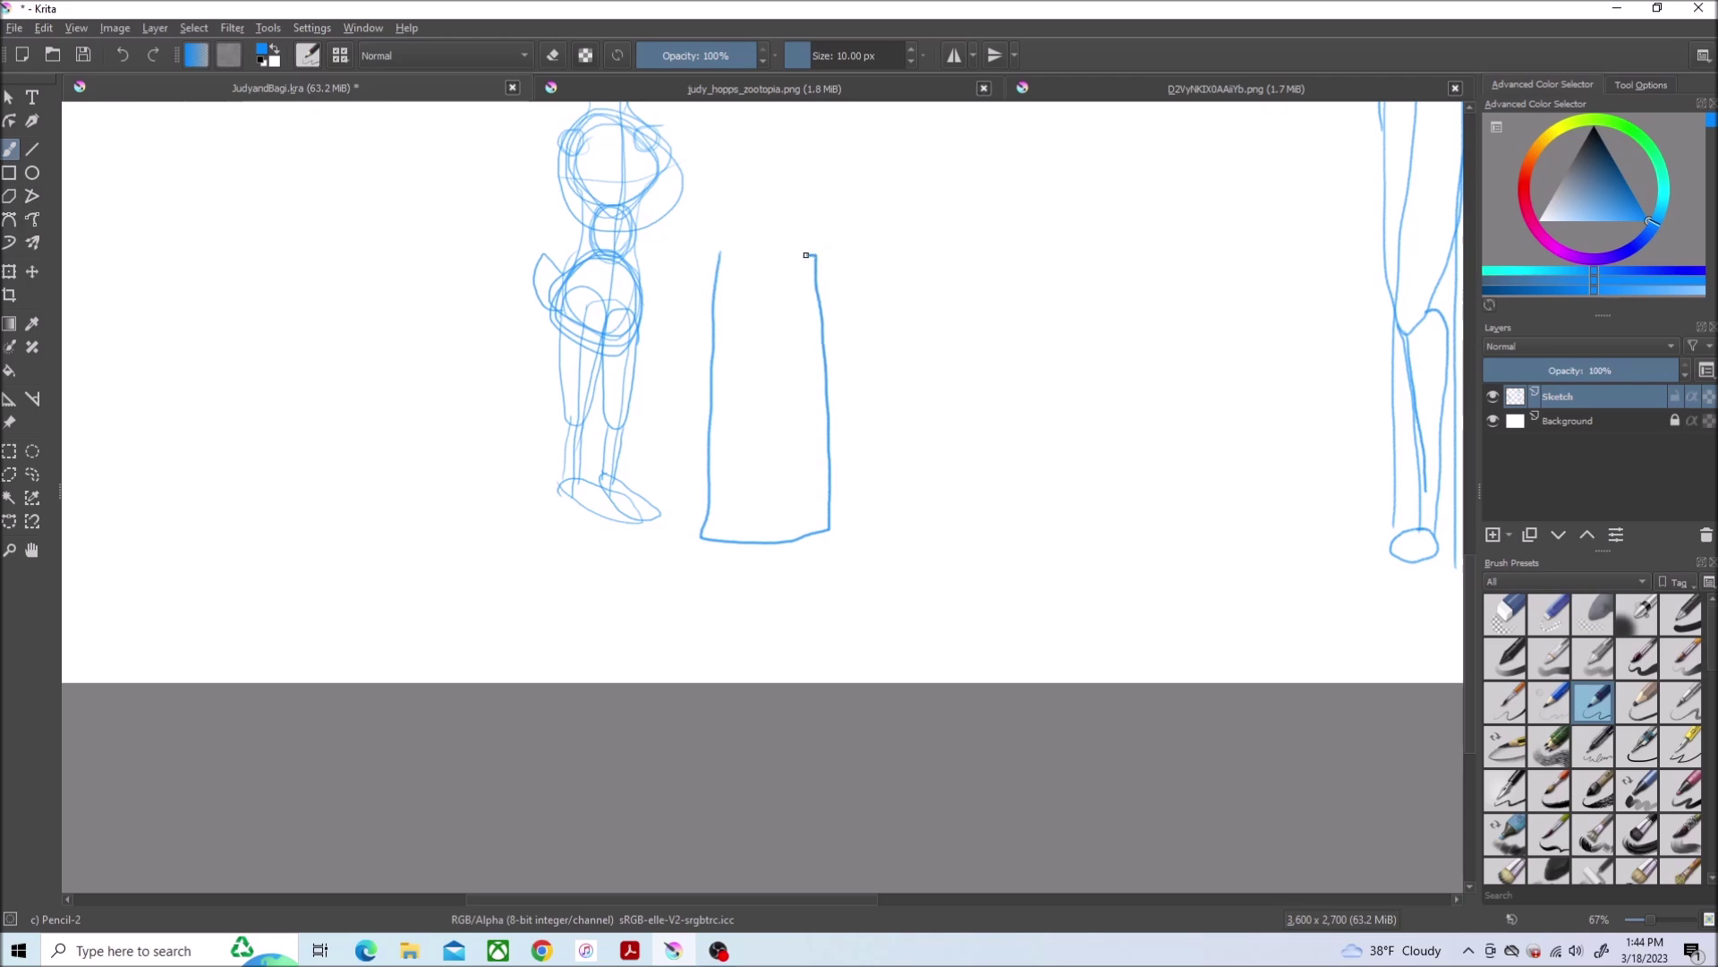
{"action": "left_click_drag", "start_coordinate": [687, 227], "coordinate": [684, 523]}
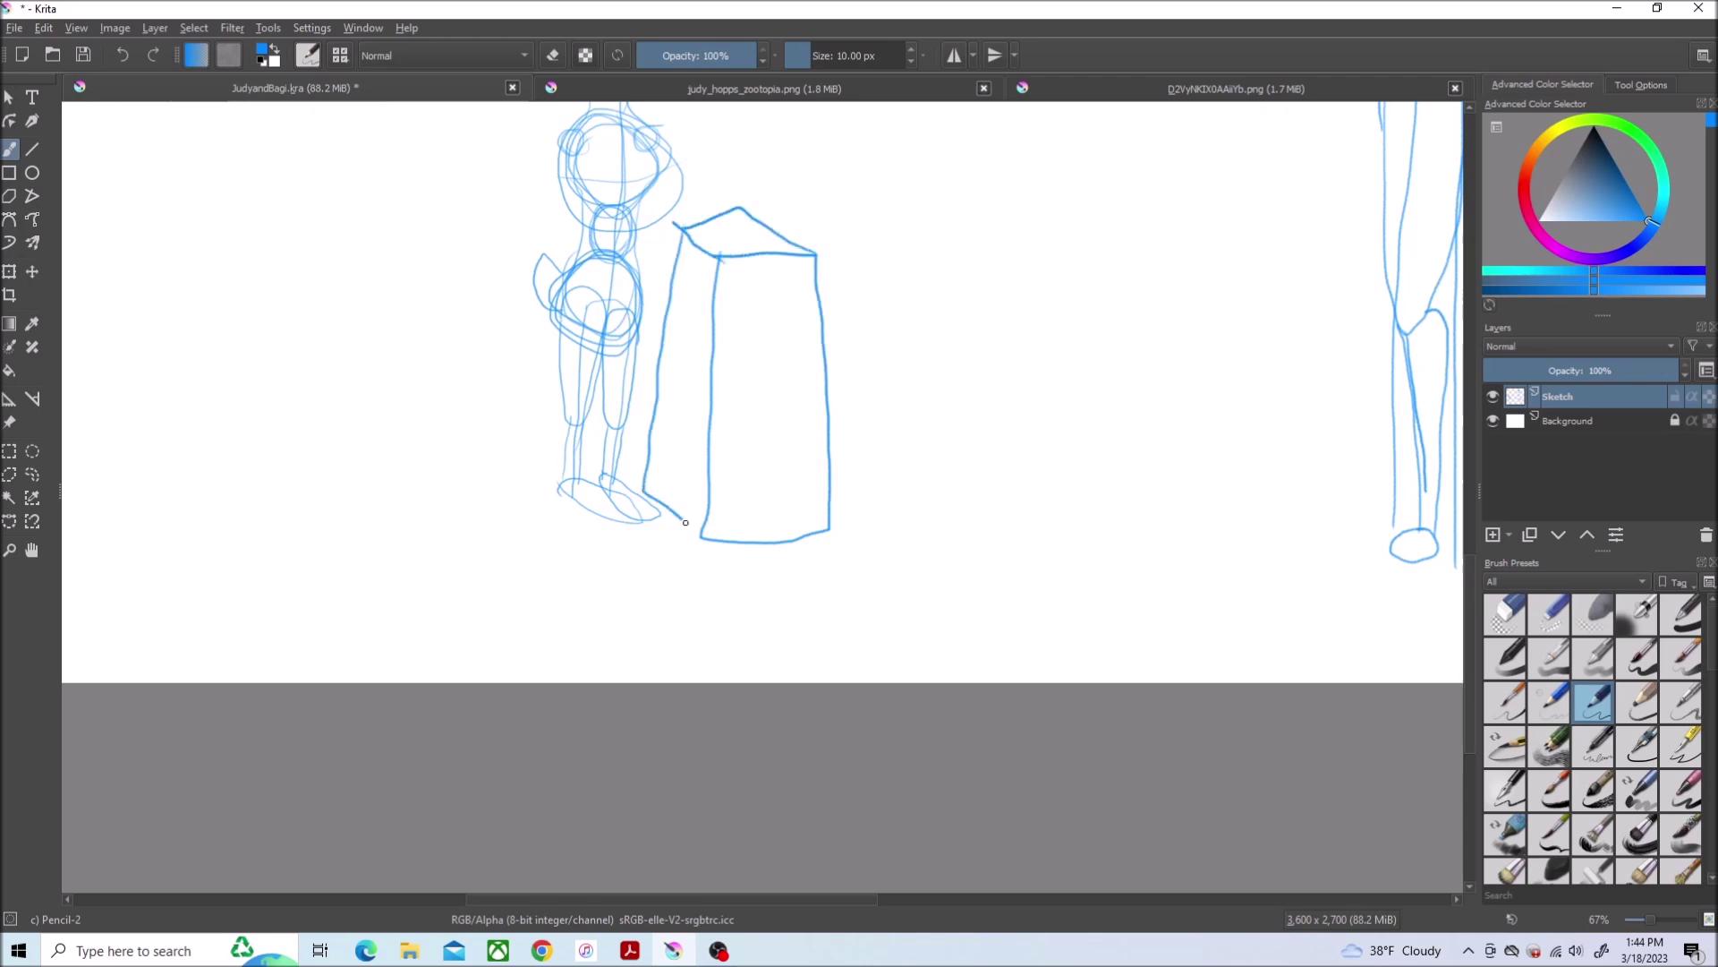
{"action": "scroll", "coordinate": [835, 404], "scroll_direction": "up", "scroll_amount": 3}
{"action": "scroll", "coordinate": [725, 559], "scroll_direction": "up", "scroll_amount": 1, "text": "ctrl"}
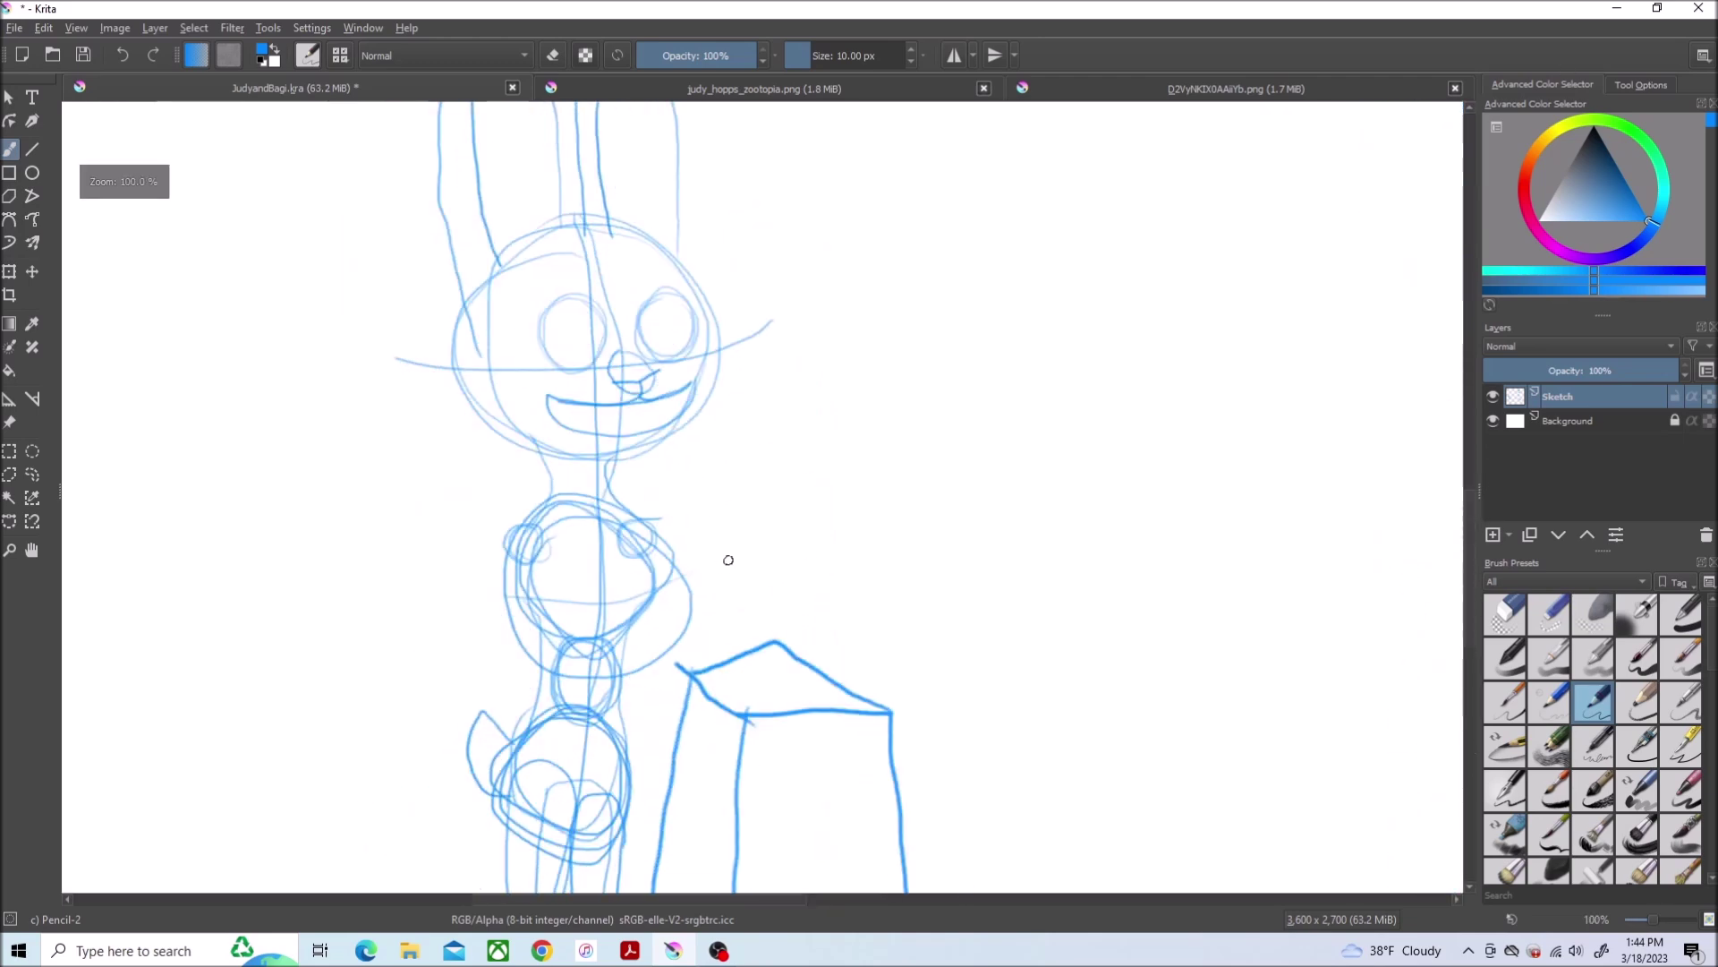
{"action": "left_click", "coordinate": [832, 88]}
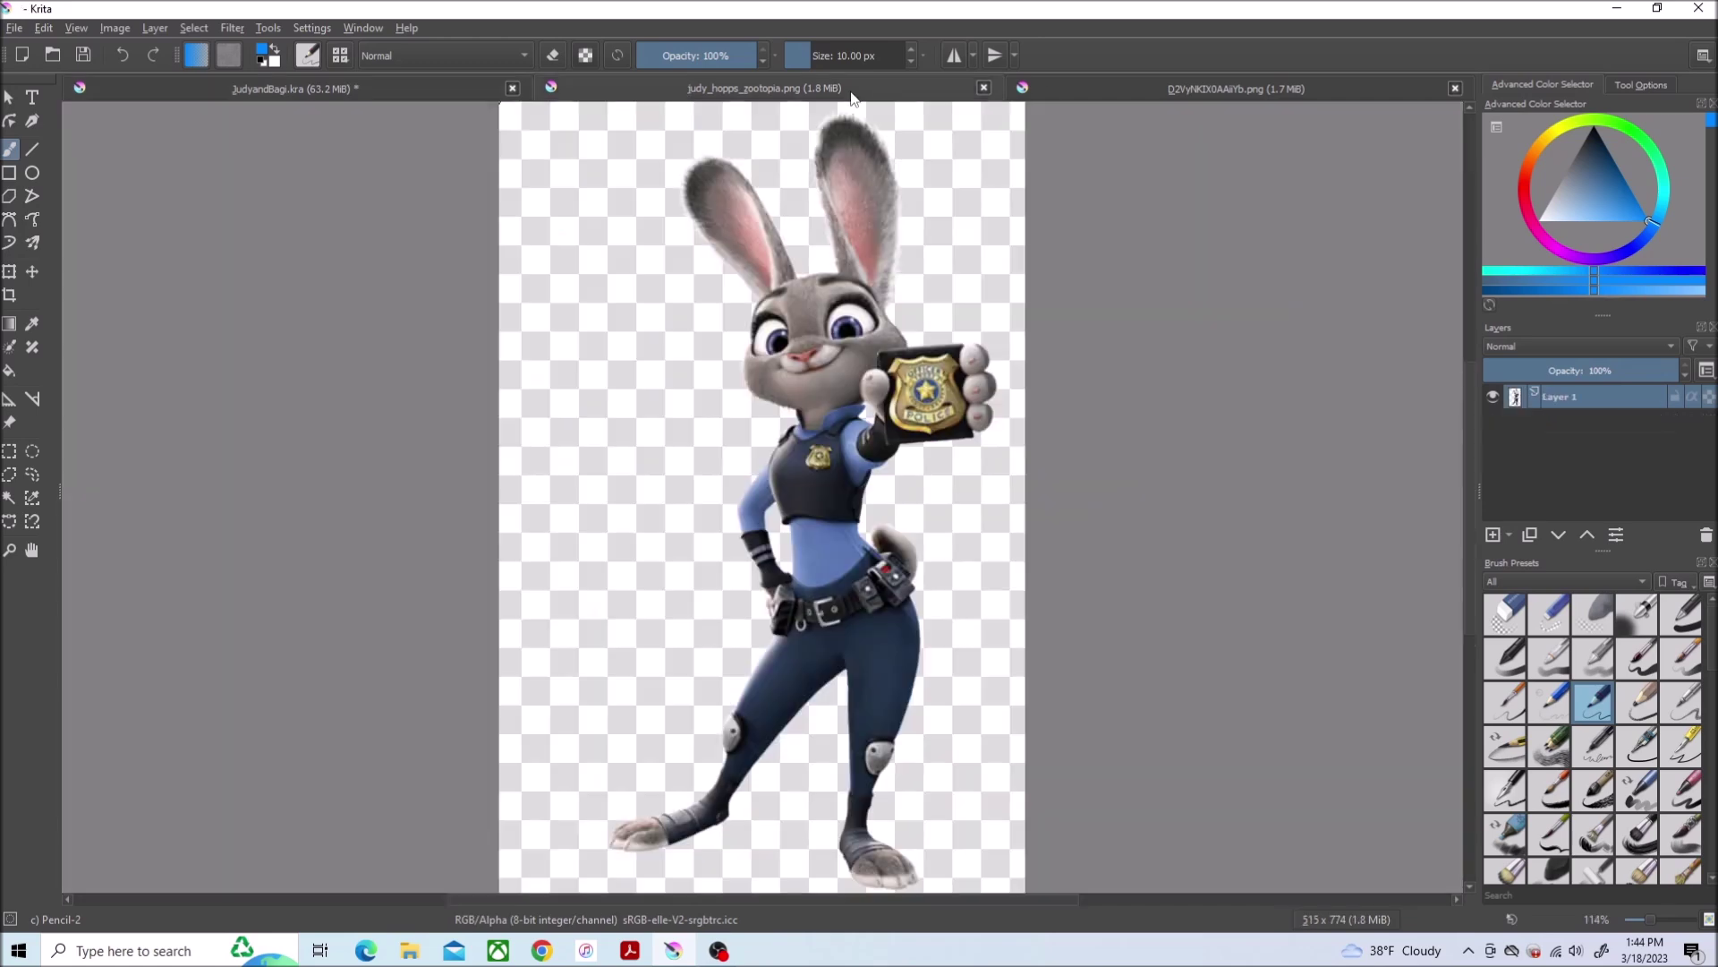
{"action": "left_click", "coordinate": [432, 90]}
Draw the rabbit's badge-holding arm, her other arm, and both pupils
{"action": "left_click_drag", "start_coordinate": [655, 533], "coordinate": [832, 480]}
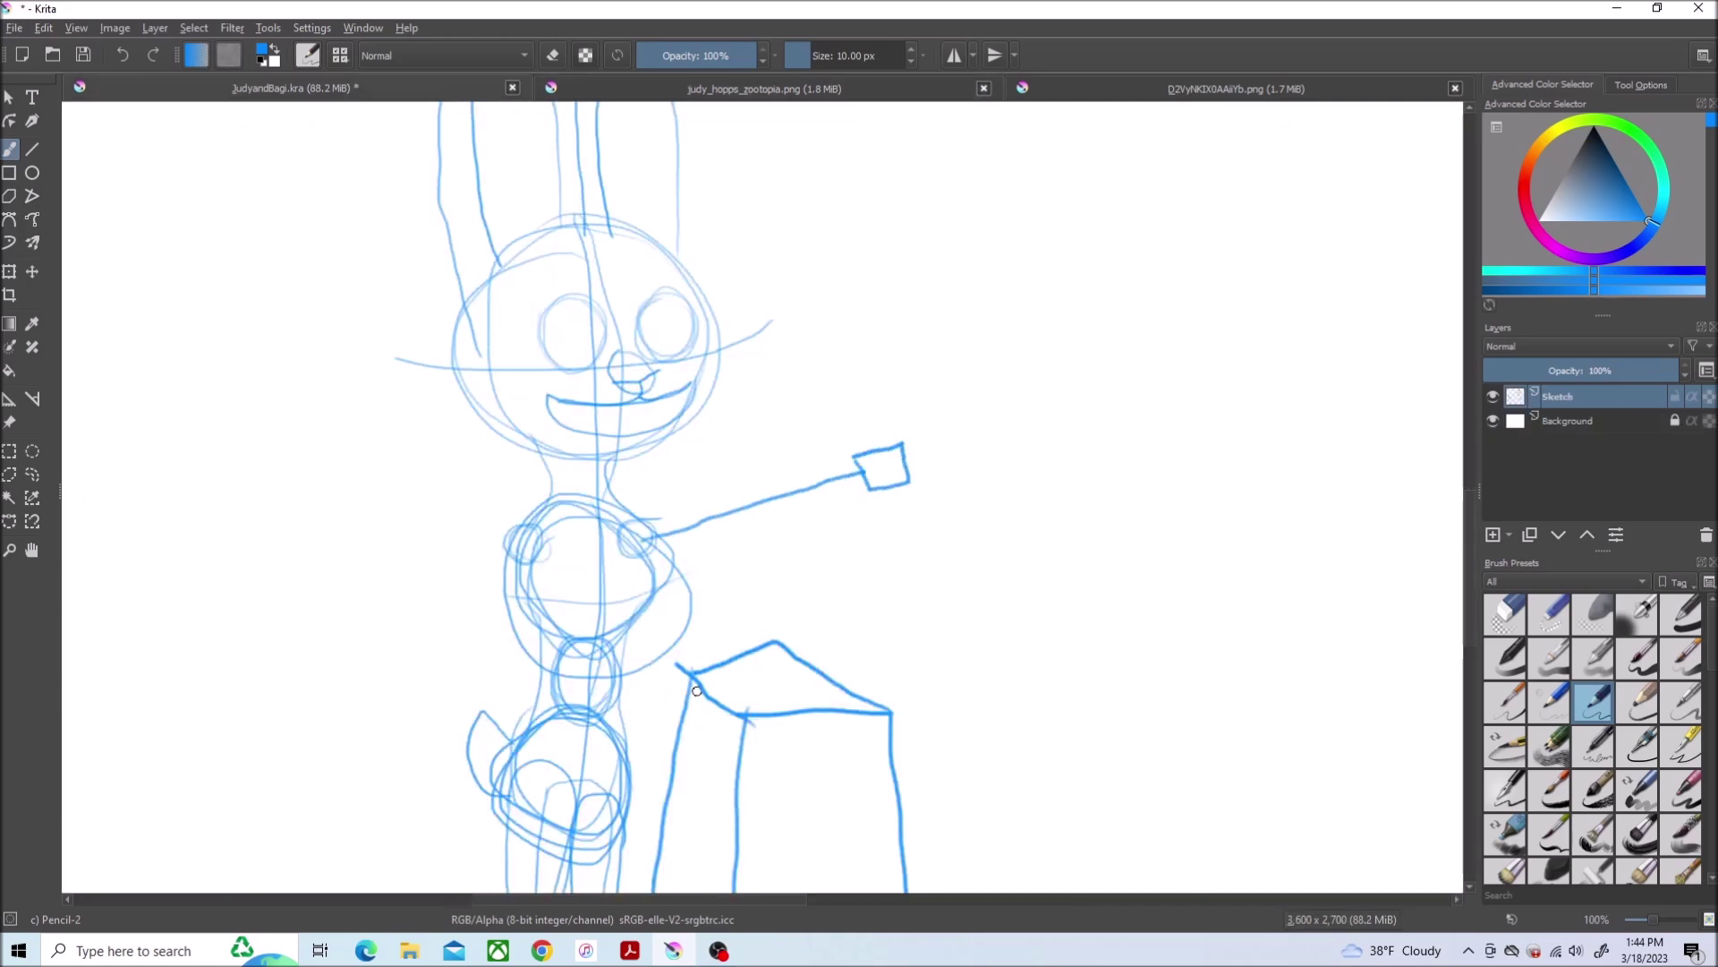
{"action": "left_click_drag", "start_coordinate": [585, 657], "coordinate": [525, 570]}
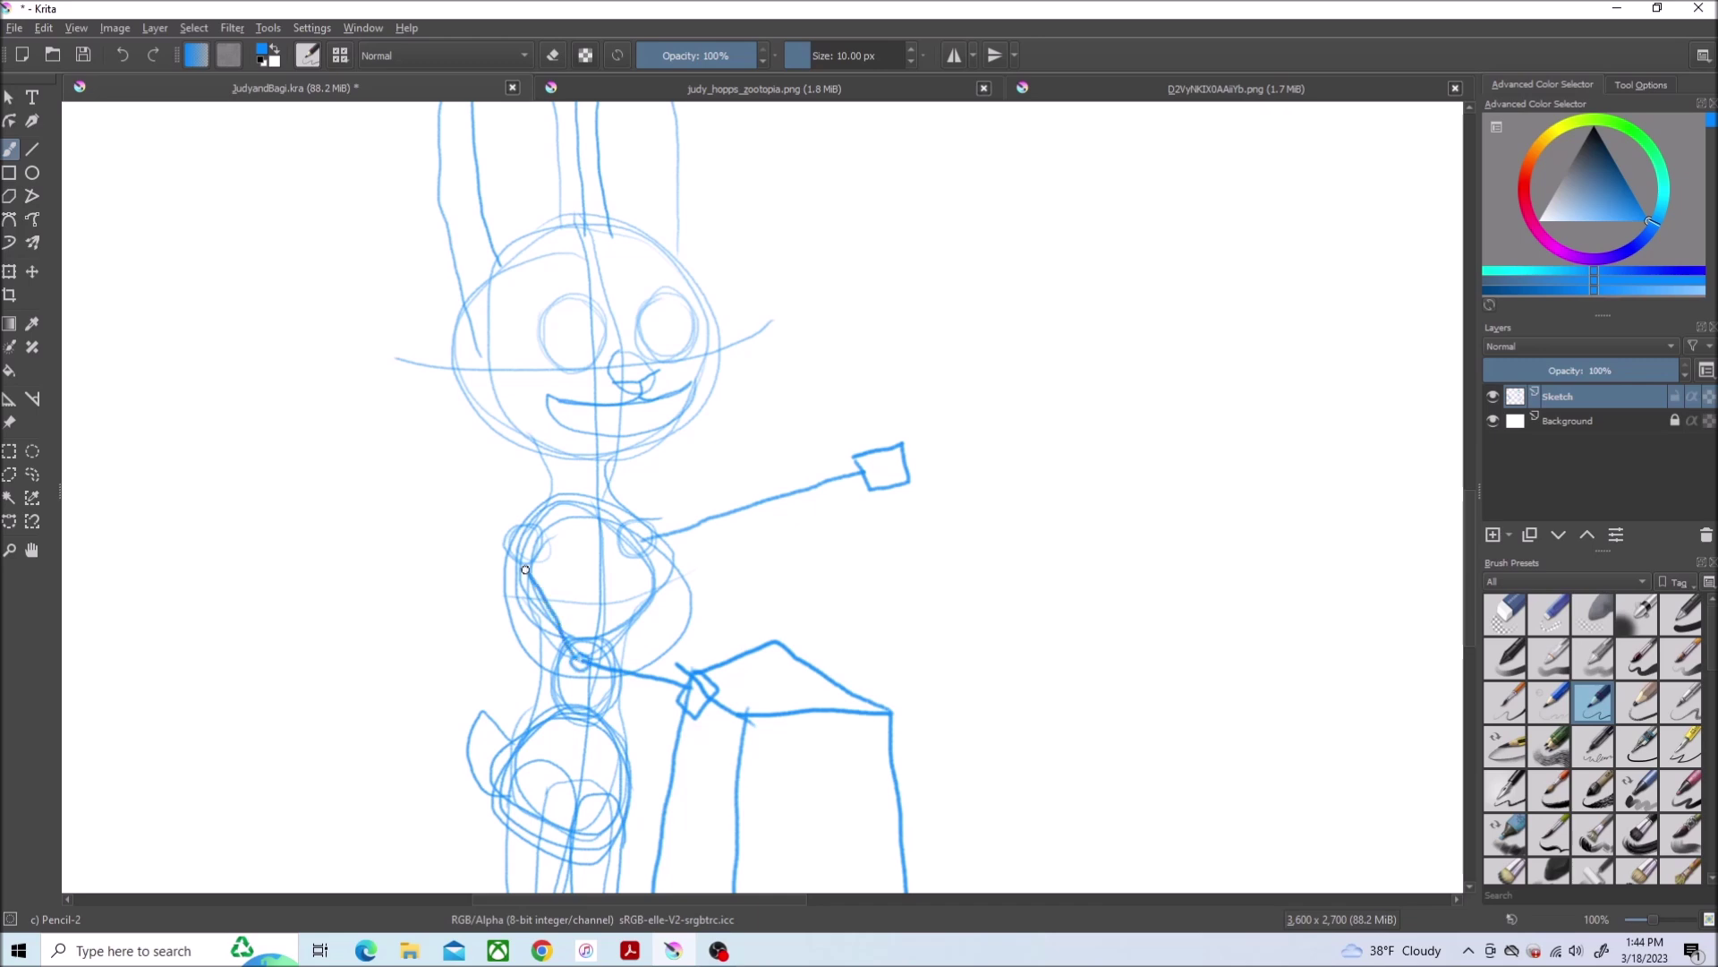
{"action": "scroll", "coordinate": [685, 231], "scroll_direction": "up", "scroll_amount": 3}
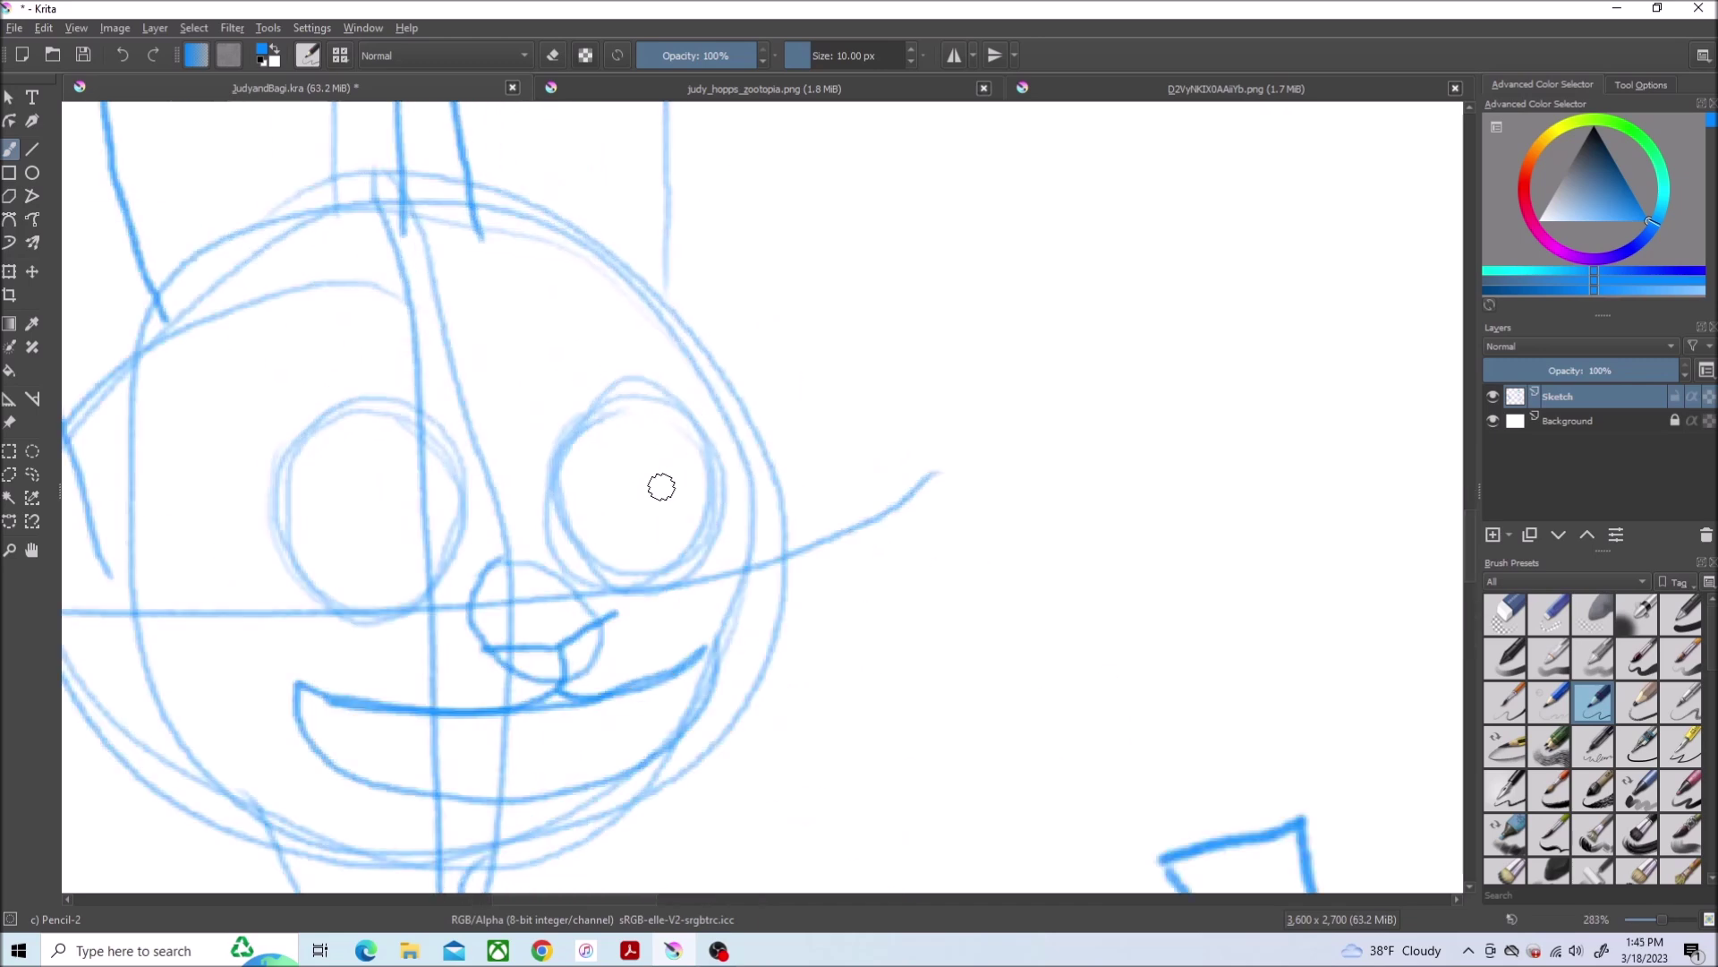
{"action": "left_click_drag", "start_coordinate": [660, 488], "coordinate": [619, 515]}
{"action": "mouse_move", "coordinate": [379, 503]}
{"action": "left_mouse_down"}
{"action": "mouse_move", "coordinate": [443, 510]}
{"action": "mouse_move", "coordinate": [346, 526]}
{"action": "left_mouse_up"}
{"action": "left_click_drag", "start_coordinate": [658, 519], "coordinate": [653, 537]}
{"action": "left_click_drag", "start_coordinate": [399, 524], "coordinate": [389, 547]}
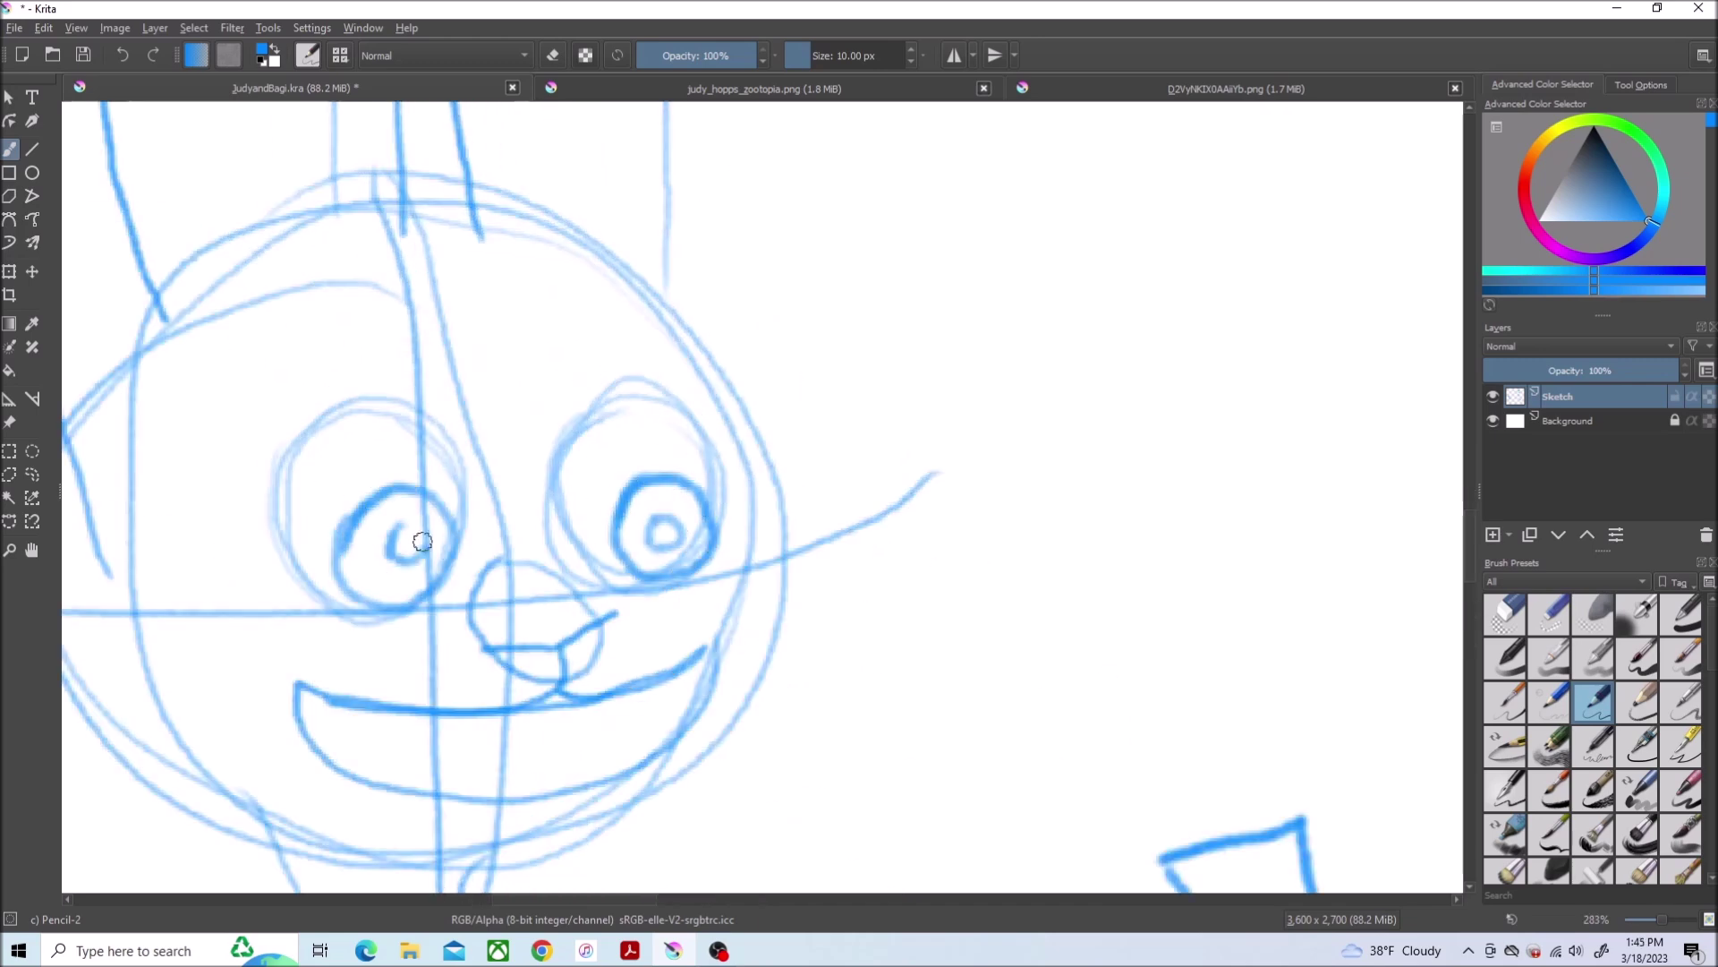
Add both eyebrows and a small tooth, checking the Judy Hopps reference
{"action": "left_click", "coordinate": [892, 91]}
{"action": "left_click", "coordinate": [295, 91]}
{"action": "left_click_drag", "start_coordinate": [381, 321], "coordinate": [255, 400]}
{"action": "left_click_drag", "start_coordinate": [663, 326], "coordinate": [541, 297]}
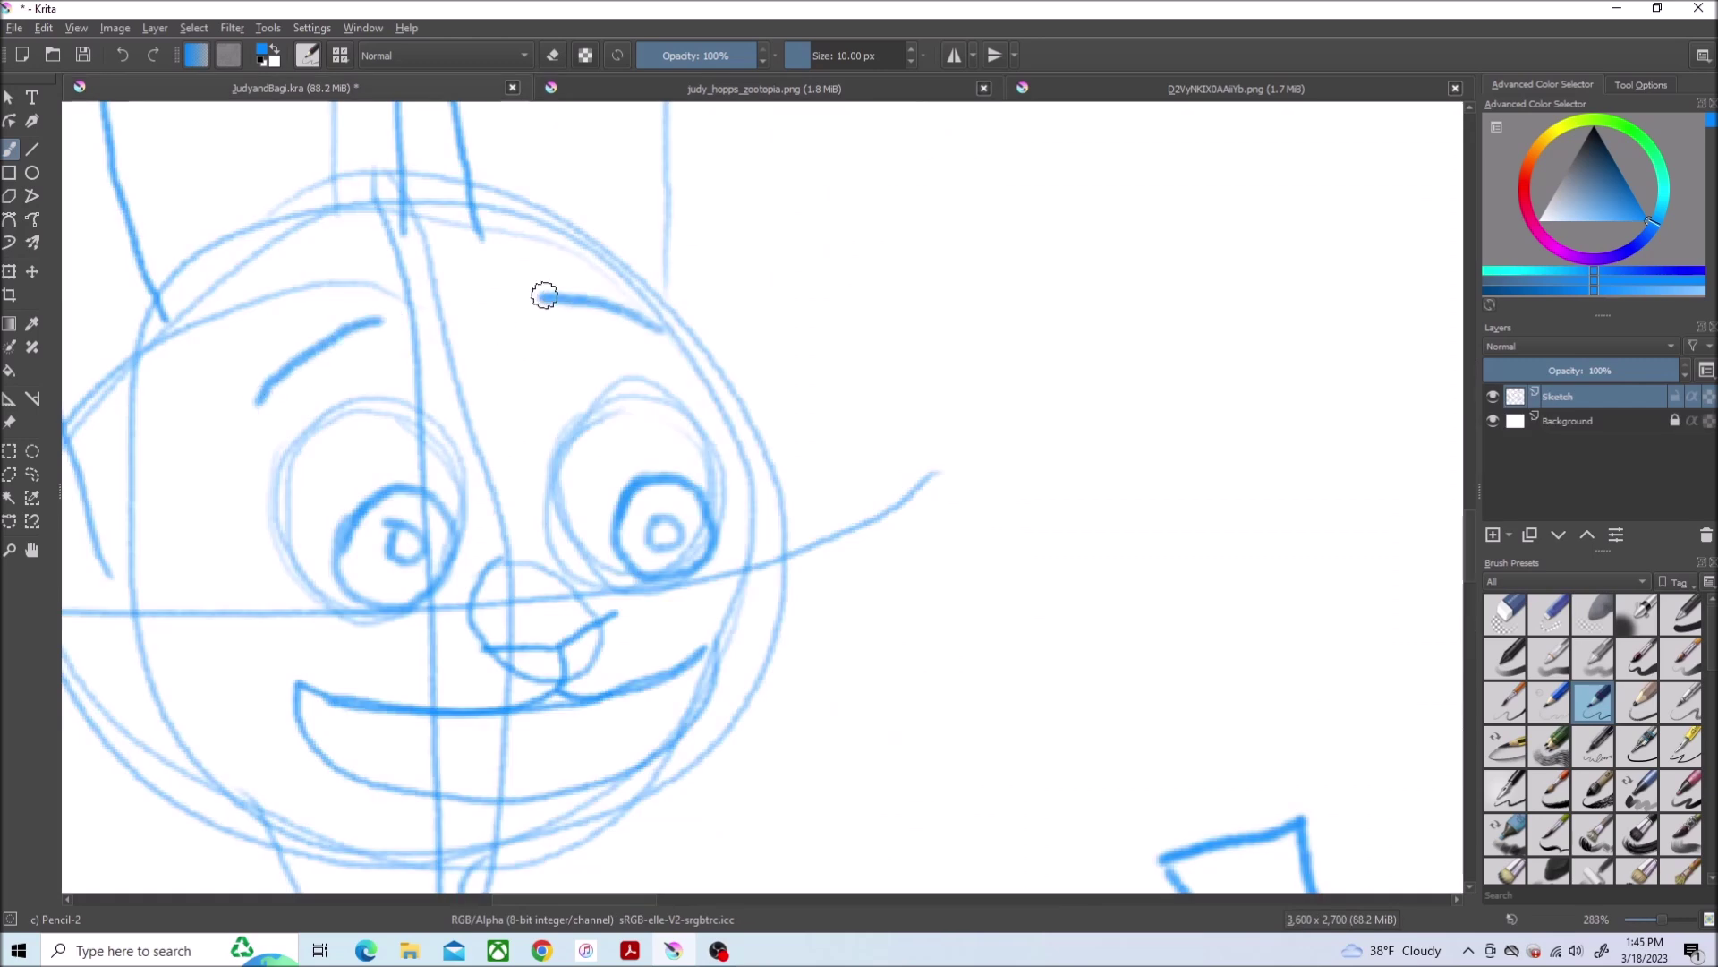
{"action": "mouse_move", "coordinate": [529, 693]}
{"action": "left_mouse_down"}
{"action": "mouse_move", "coordinate": [534, 725]}
{"action": "mouse_move", "coordinate": [570, 690]}
{"action": "left_mouse_up"}
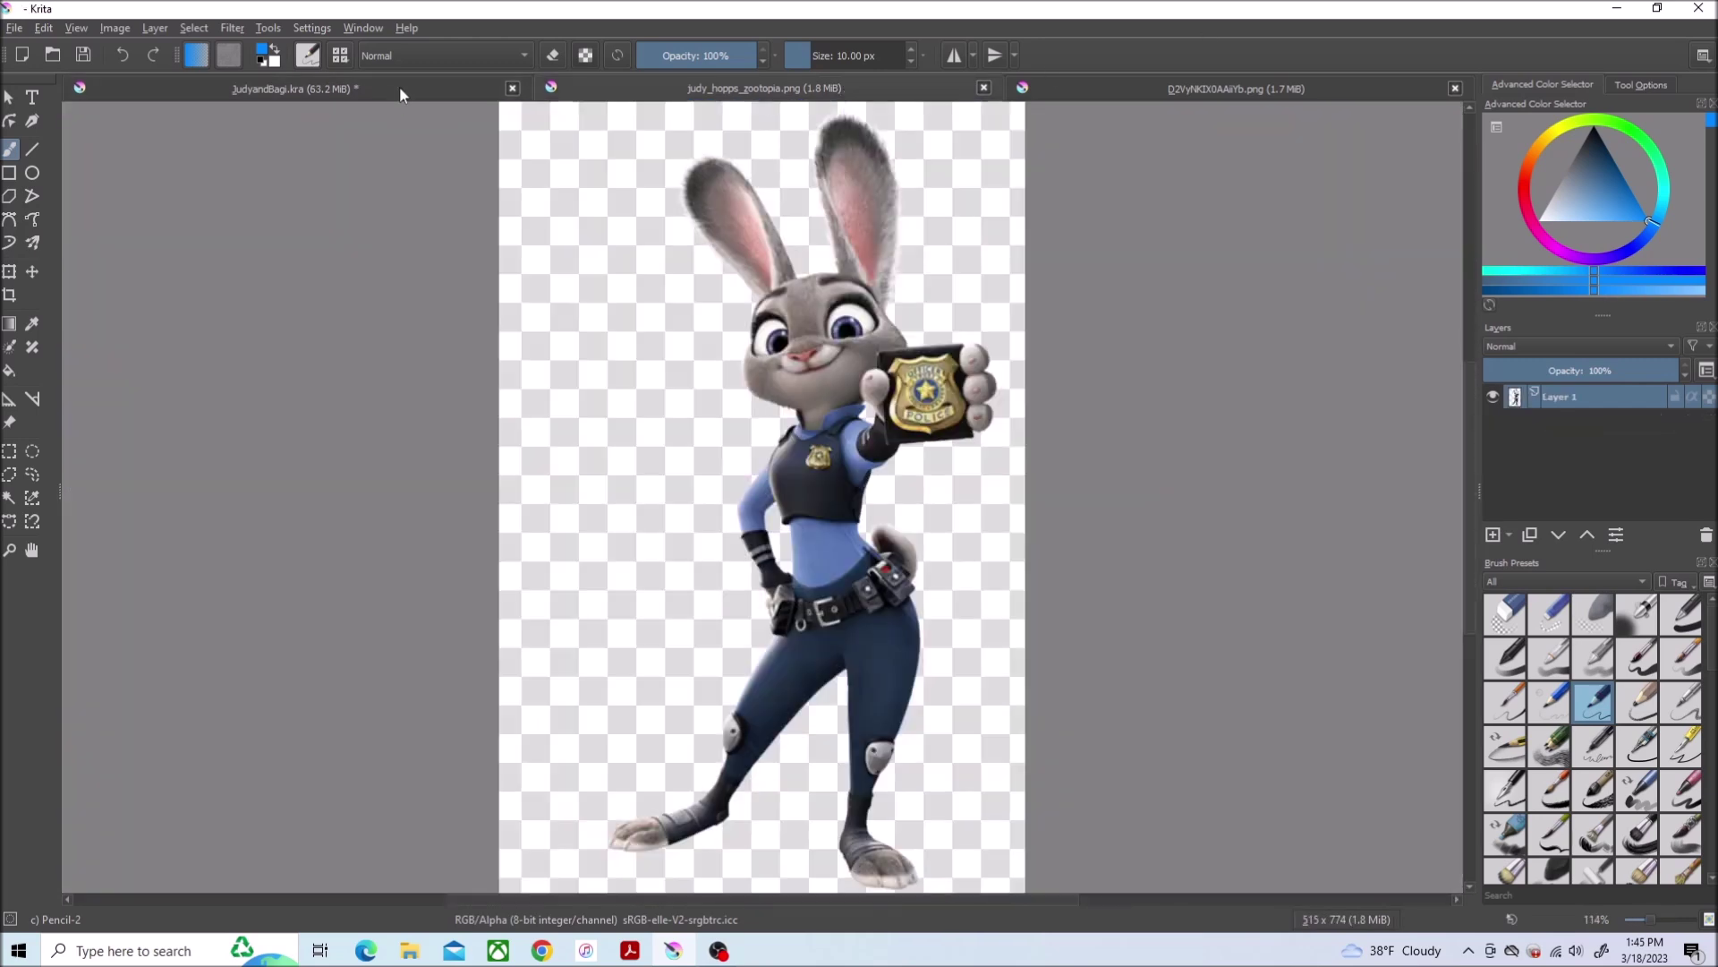
Outline a collar across the tall figure's shoulders and curl toes into one foot
{"action": "left_click", "coordinate": [401, 90]}
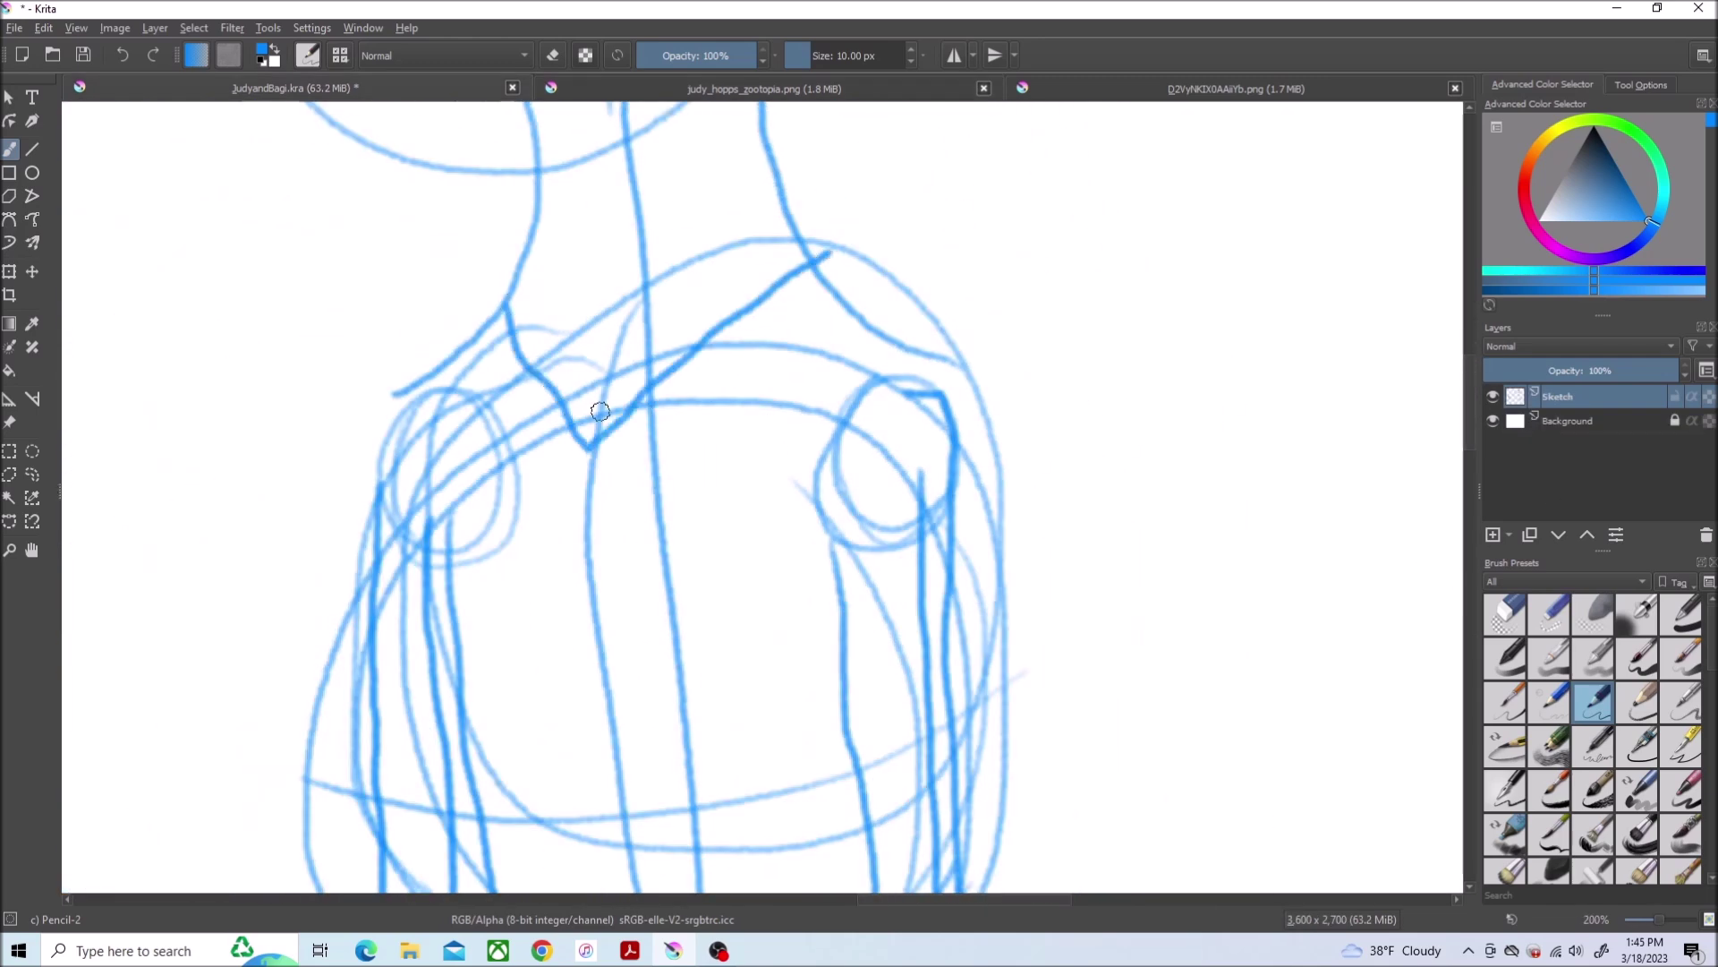
{"action": "left_click_drag", "start_coordinate": [673, 414], "coordinate": [458, 363]}
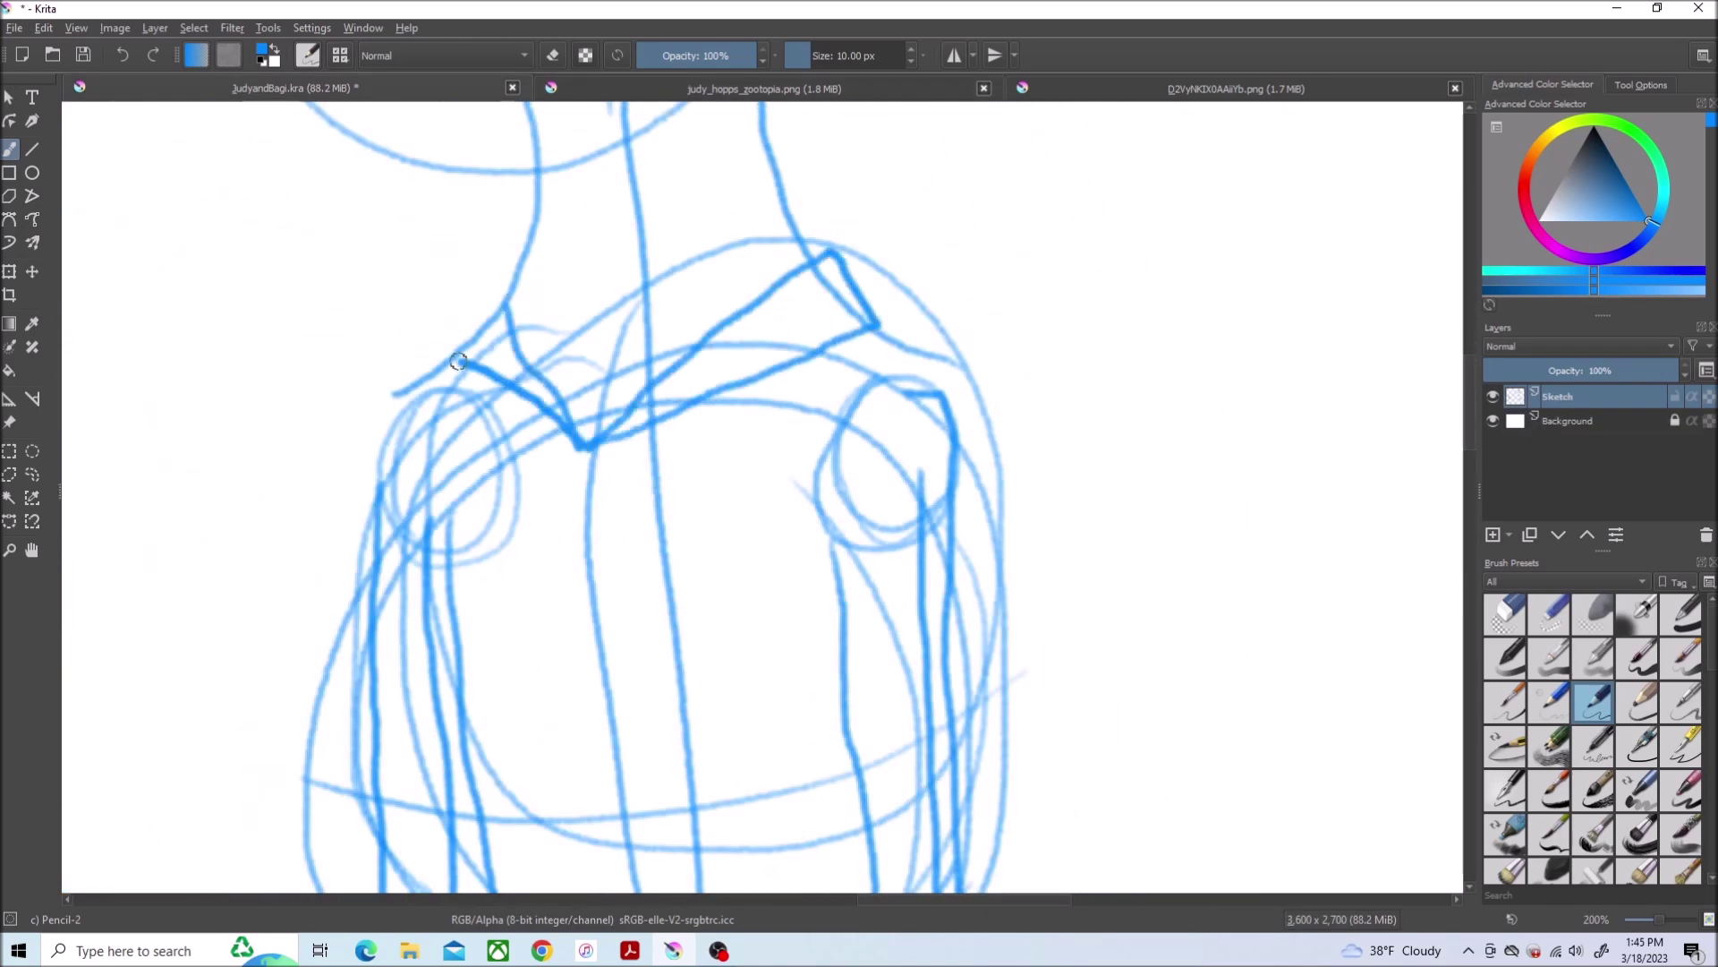
{"action": "scroll", "coordinate": [1035, 805], "scroll_direction": "down", "scroll_amount": 3}
{"action": "scroll", "coordinate": [1035, 805], "scroll_direction": "down", "scroll_amount": 3}
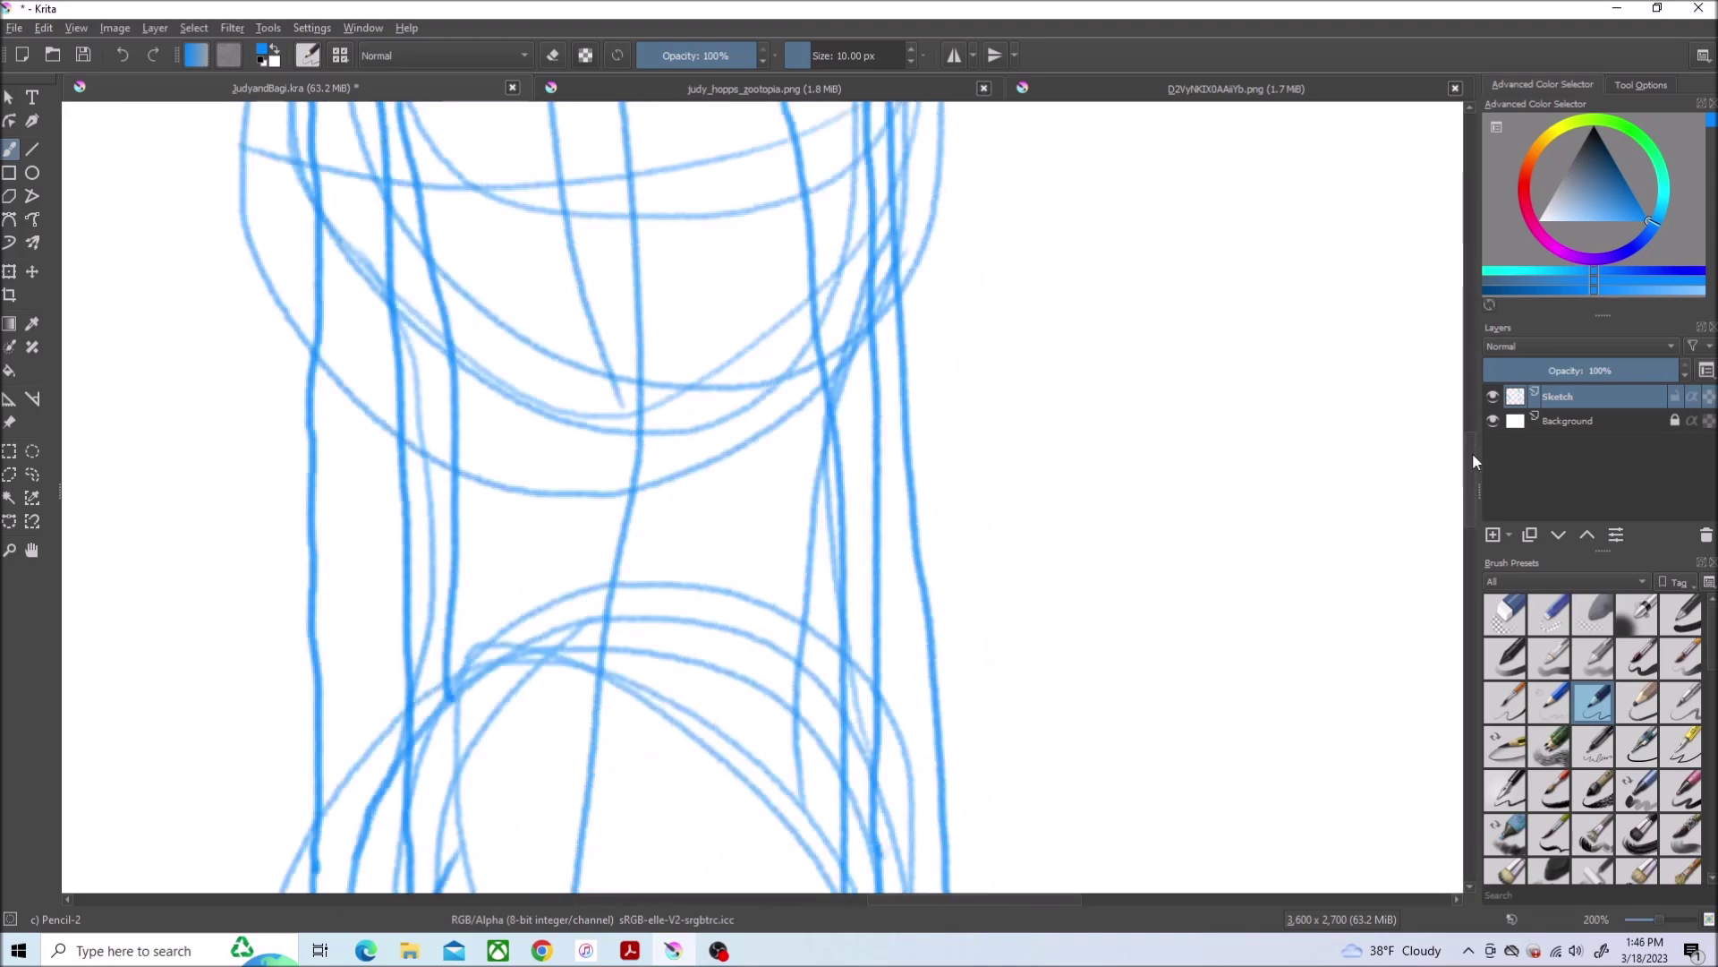
{"action": "scroll", "coordinate": [1473, 453], "scroll_direction": "up", "scroll_amount": 4}
{"action": "mouse_move", "coordinate": [939, 604]}
{"action": "left_mouse_down"}
{"action": "mouse_move", "coordinate": [893, 277]}
{"action": "mouse_move", "coordinate": [792, 597]}
{"action": "left_mouse_up"}
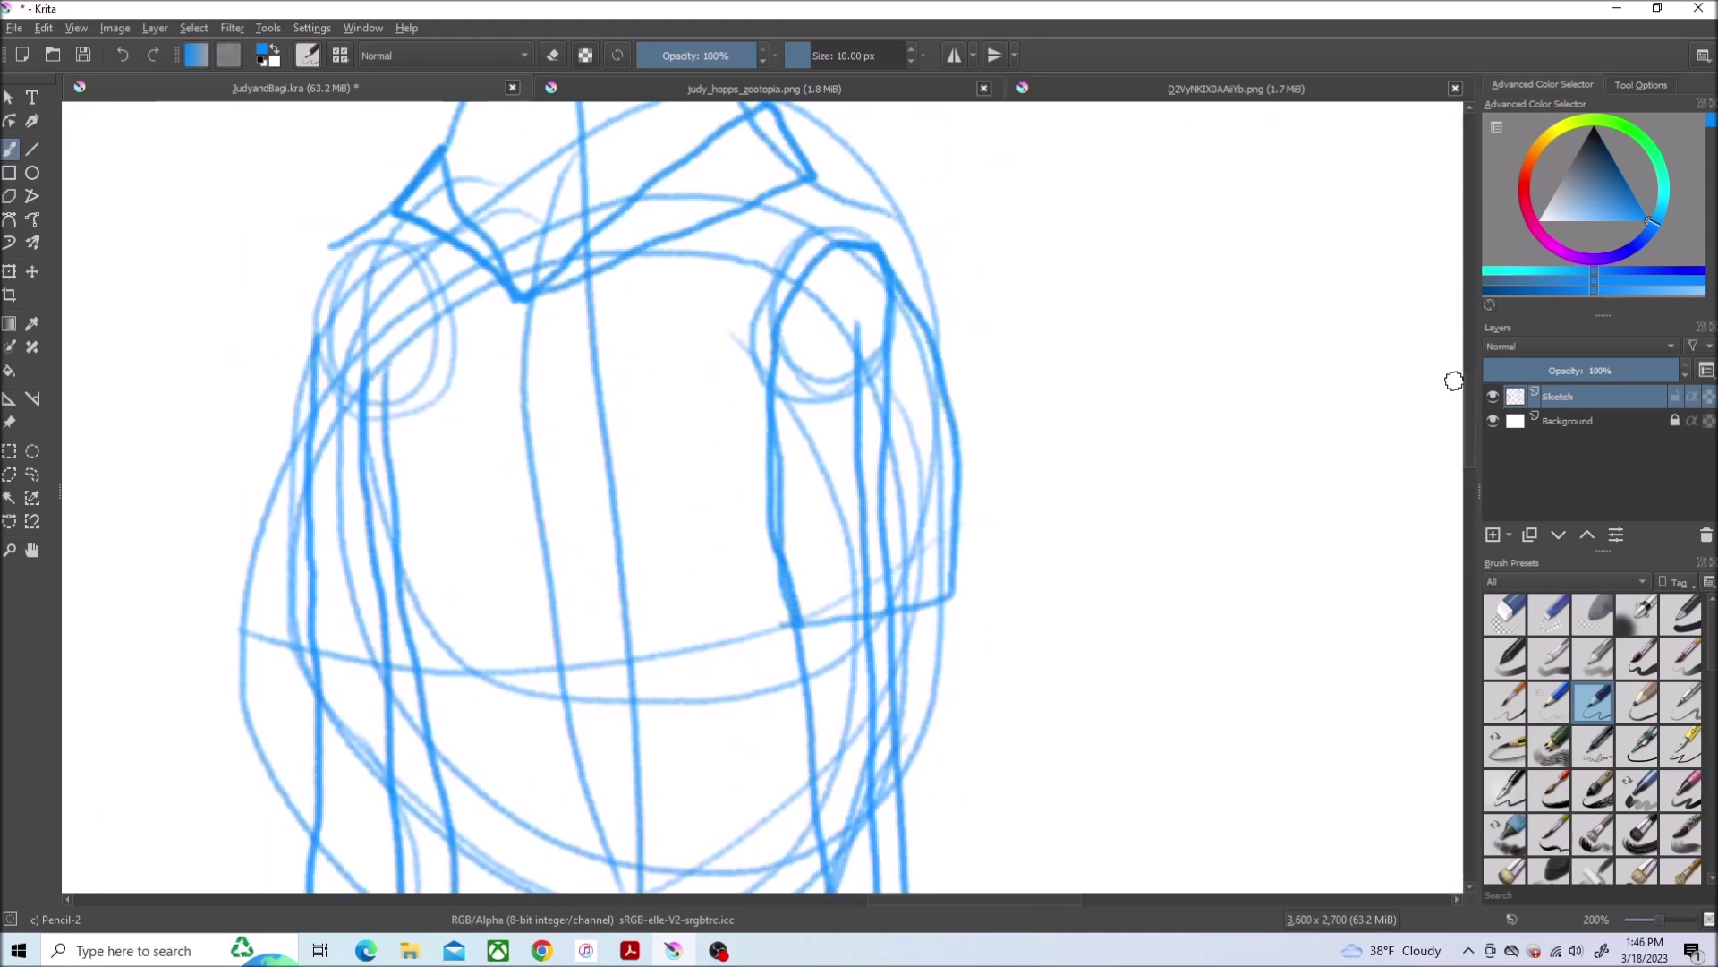
{"action": "left_click_drag", "start_coordinate": [1465, 390], "coordinate": [1465, 695]}
{"action": "scroll", "coordinate": [743, 815], "scroll_direction": "up", "scroll_amount": 3}
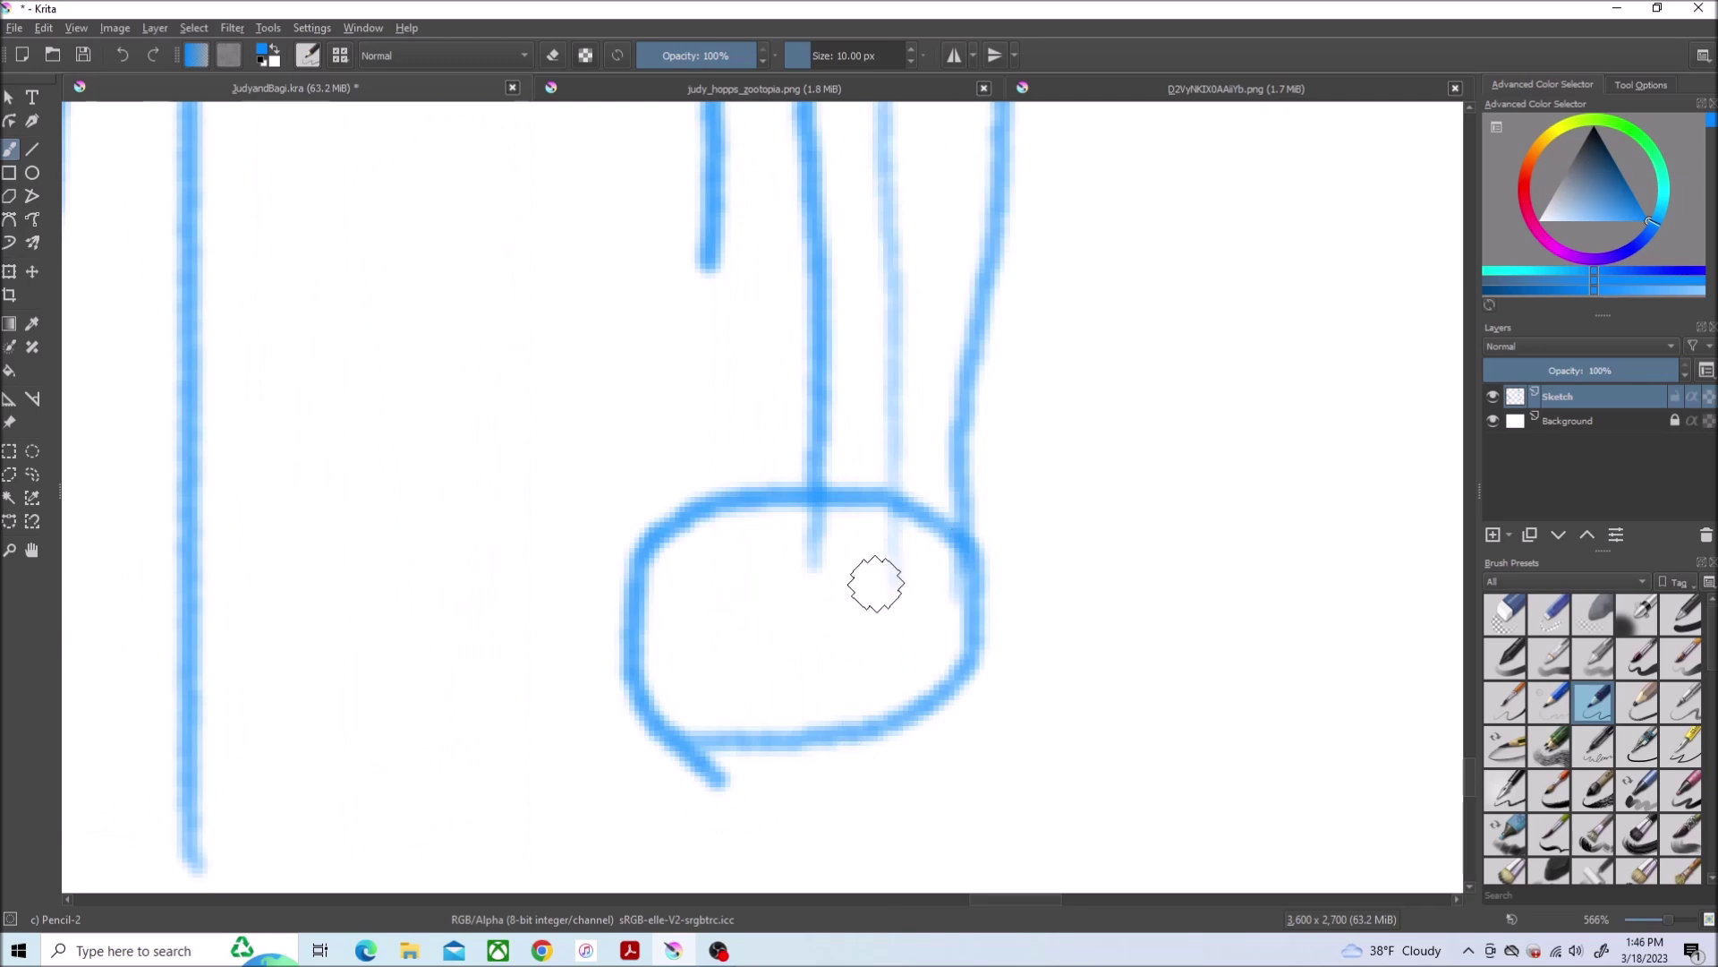
{"action": "left_click_drag", "start_coordinate": [874, 583], "coordinate": [813, 746]}
{"action": "mouse_move", "coordinate": [805, 587]}
{"action": "left_mouse_down"}
{"action": "mouse_move", "coordinate": [716, 749]}
{"action": "mouse_move", "coordinate": [671, 575]}
{"action": "mouse_move", "coordinate": [792, 571]}
{"action": "left_mouse_up"}
{"action": "scroll", "coordinate": [763, 496], "scroll_direction": "left", "scroll_amount": 5}
Draw toe curls in the other foot and outline the bottom and left side of a leg
{"action": "left_click_drag", "start_coordinate": [803, 706], "coordinate": [581, 695]}
{"action": "left_click_drag", "start_coordinate": [632, 591], "coordinate": [502, 767]}
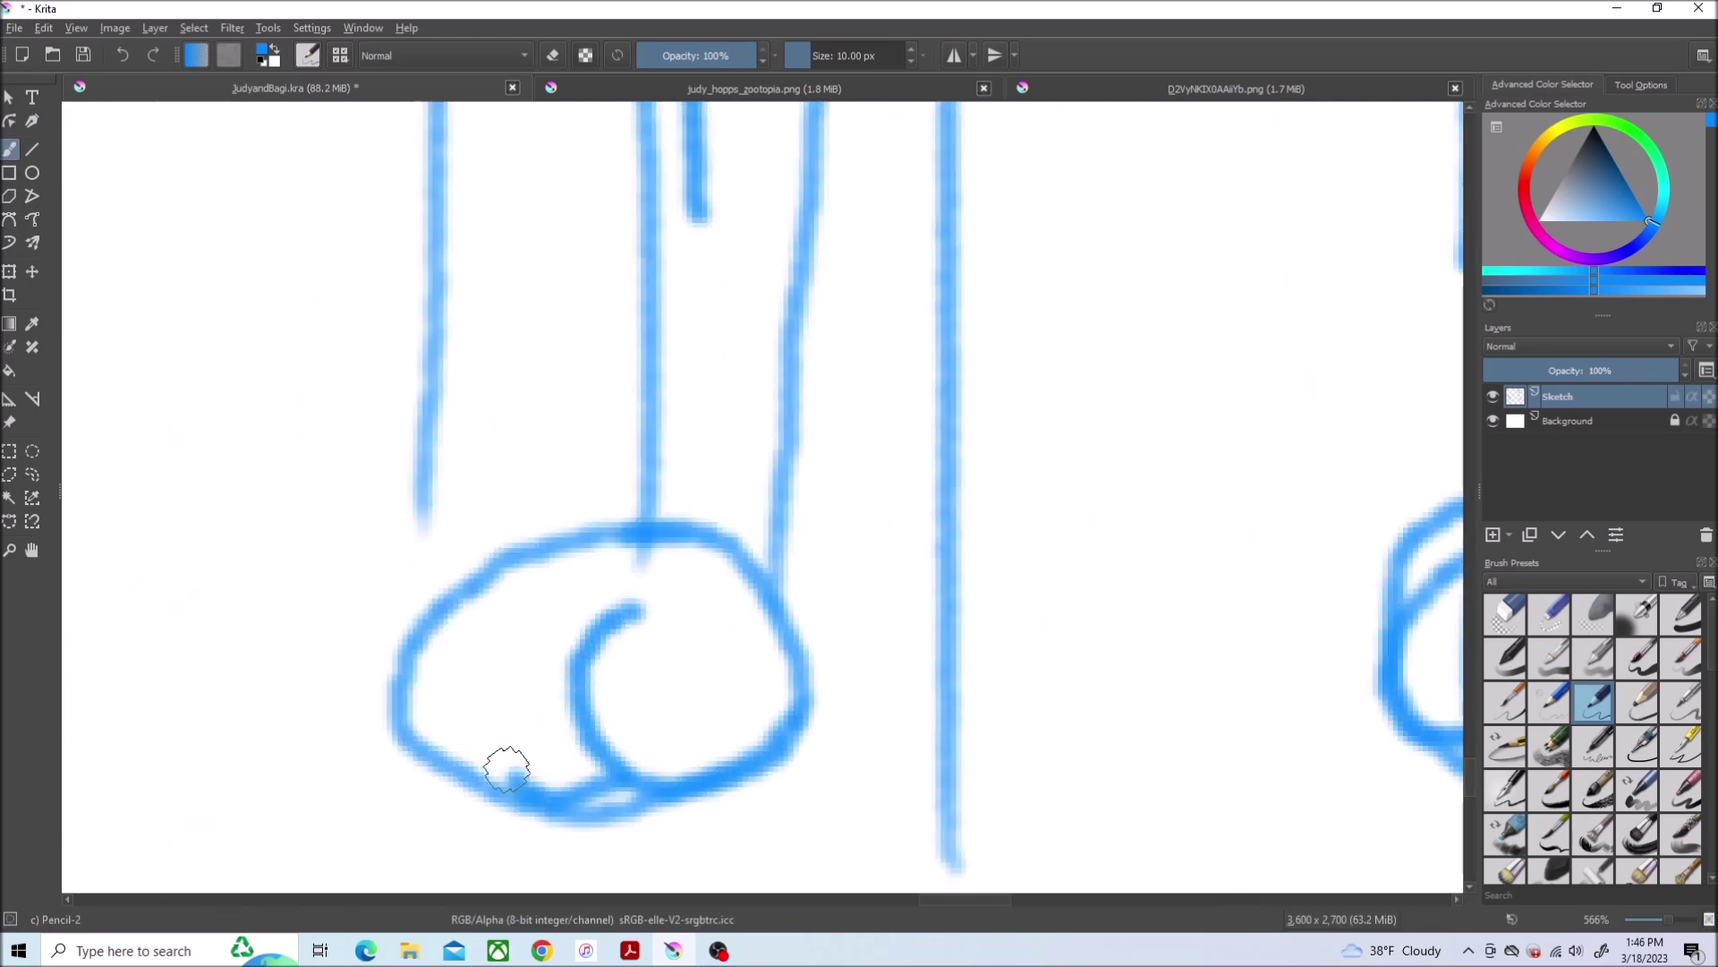
{"action": "mouse_move", "coordinate": [564, 605]}
{"action": "left_mouse_down"}
{"action": "mouse_move", "coordinate": [439, 707]}
{"action": "mouse_move", "coordinate": [564, 564]}
{"action": "left_mouse_up"}
{"action": "key", "text": "1"}
{"action": "key", "text": "minus"}
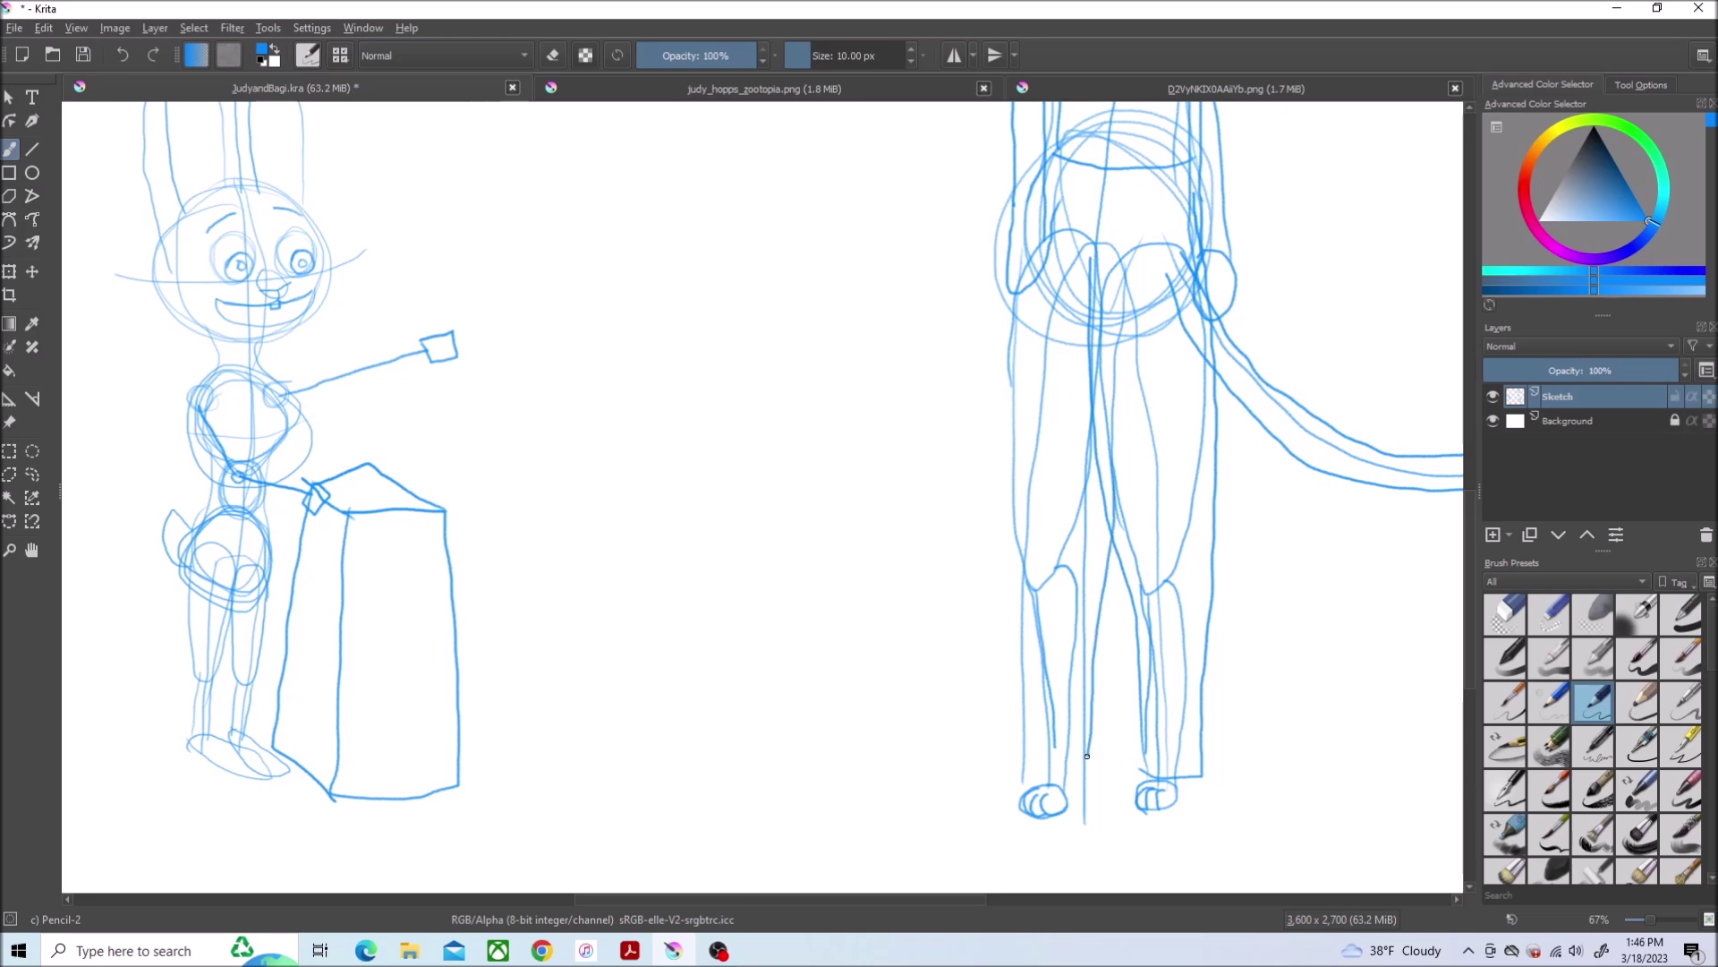
{"action": "left_click_drag", "start_coordinate": [1088, 758], "coordinate": [996, 439]}
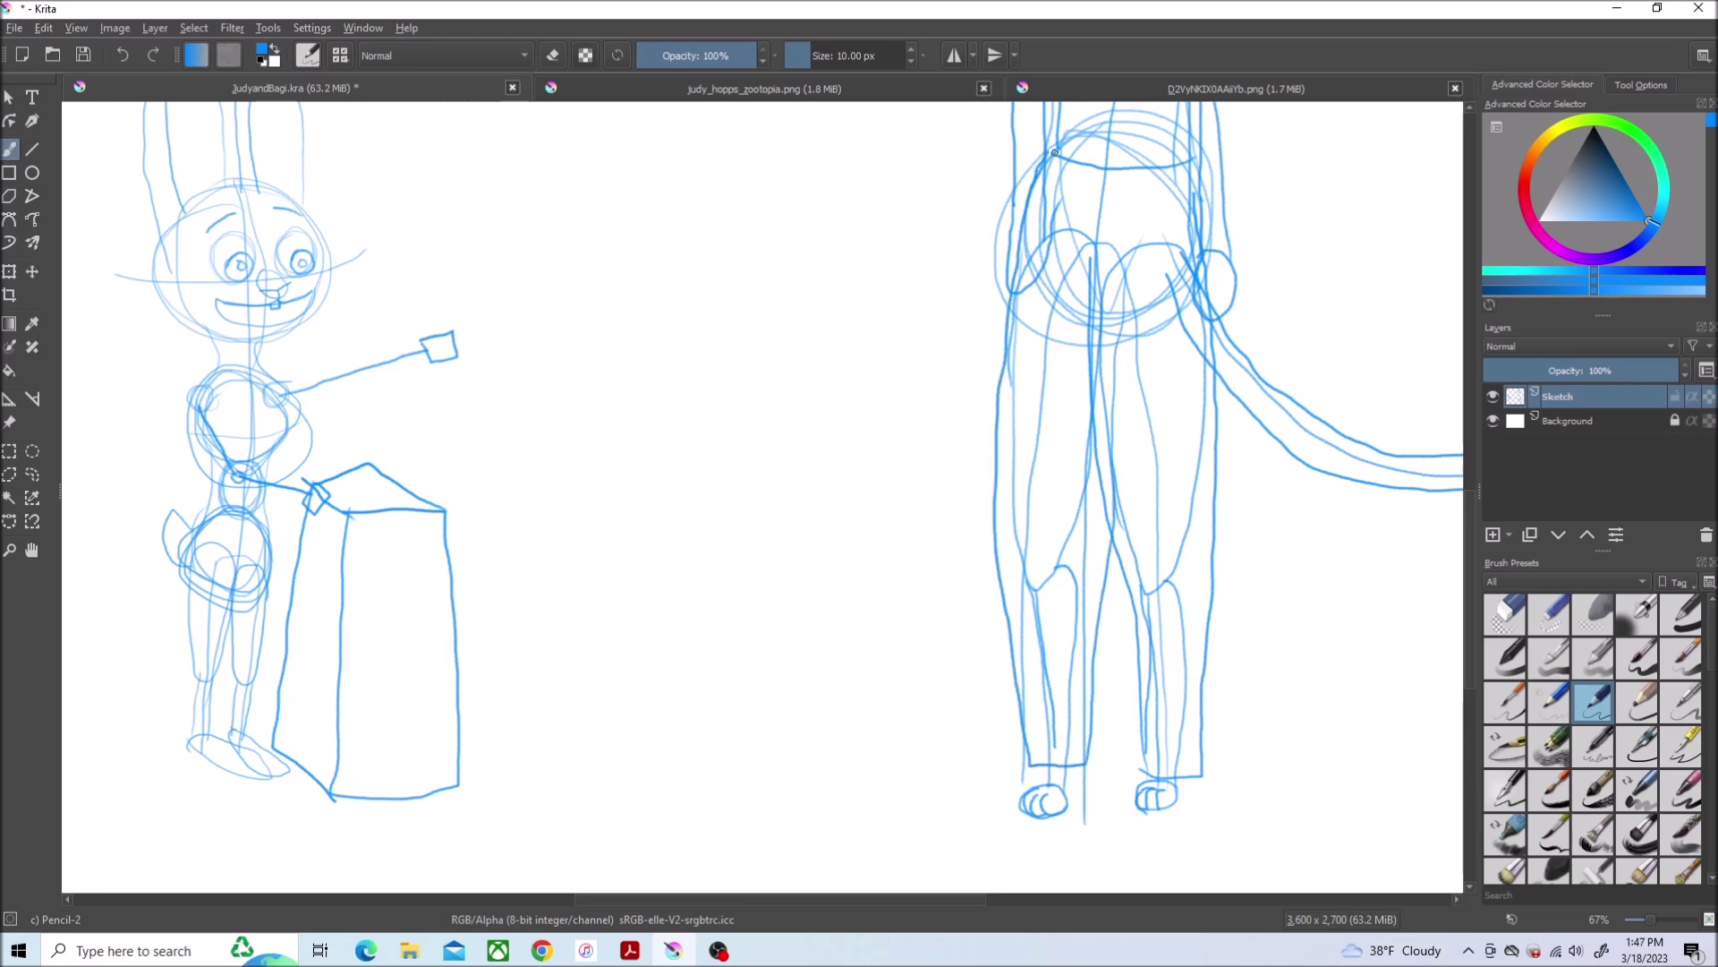
Double the rabbit's foot sole, add toe marks and thicken the foot's upper outline
{"action": "left_click", "coordinate": [710, 83]}
{"action": "left_click", "coordinate": [295, 88]}
{"action": "scroll", "coordinate": [625, 804], "scroll_direction": "up", "scroll_amount": 5}
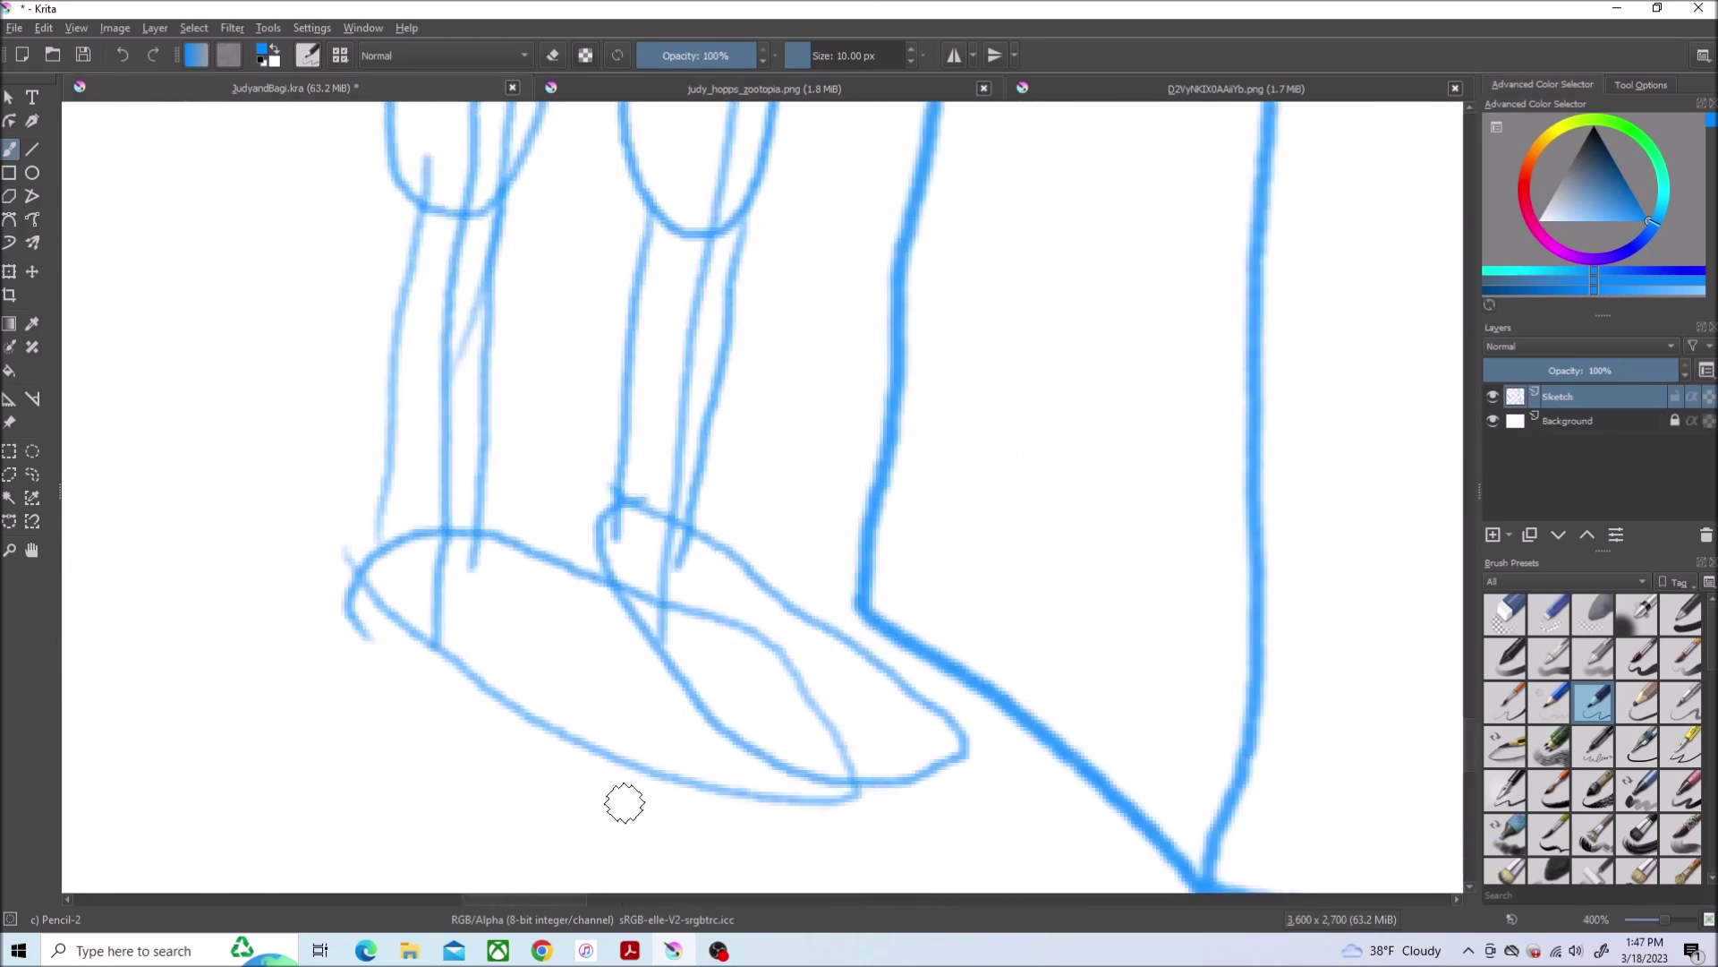
{"action": "left_click_drag", "start_coordinate": [382, 611], "coordinate": [740, 810]}
{"action": "left_click_drag", "start_coordinate": [722, 714], "coordinate": [787, 787]}
{"action": "mouse_move", "coordinate": [790, 719]}
{"action": "left_mouse_down"}
{"action": "mouse_move", "coordinate": [746, 629]}
{"action": "mouse_move", "coordinate": [477, 530]}
{"action": "mouse_move", "coordinate": [833, 772]}
{"action": "mouse_move", "coordinate": [893, 765]}
{"action": "left_mouse_up"}
{"action": "left_click_drag", "start_coordinate": [932, 705], "coordinate": [685, 498]}
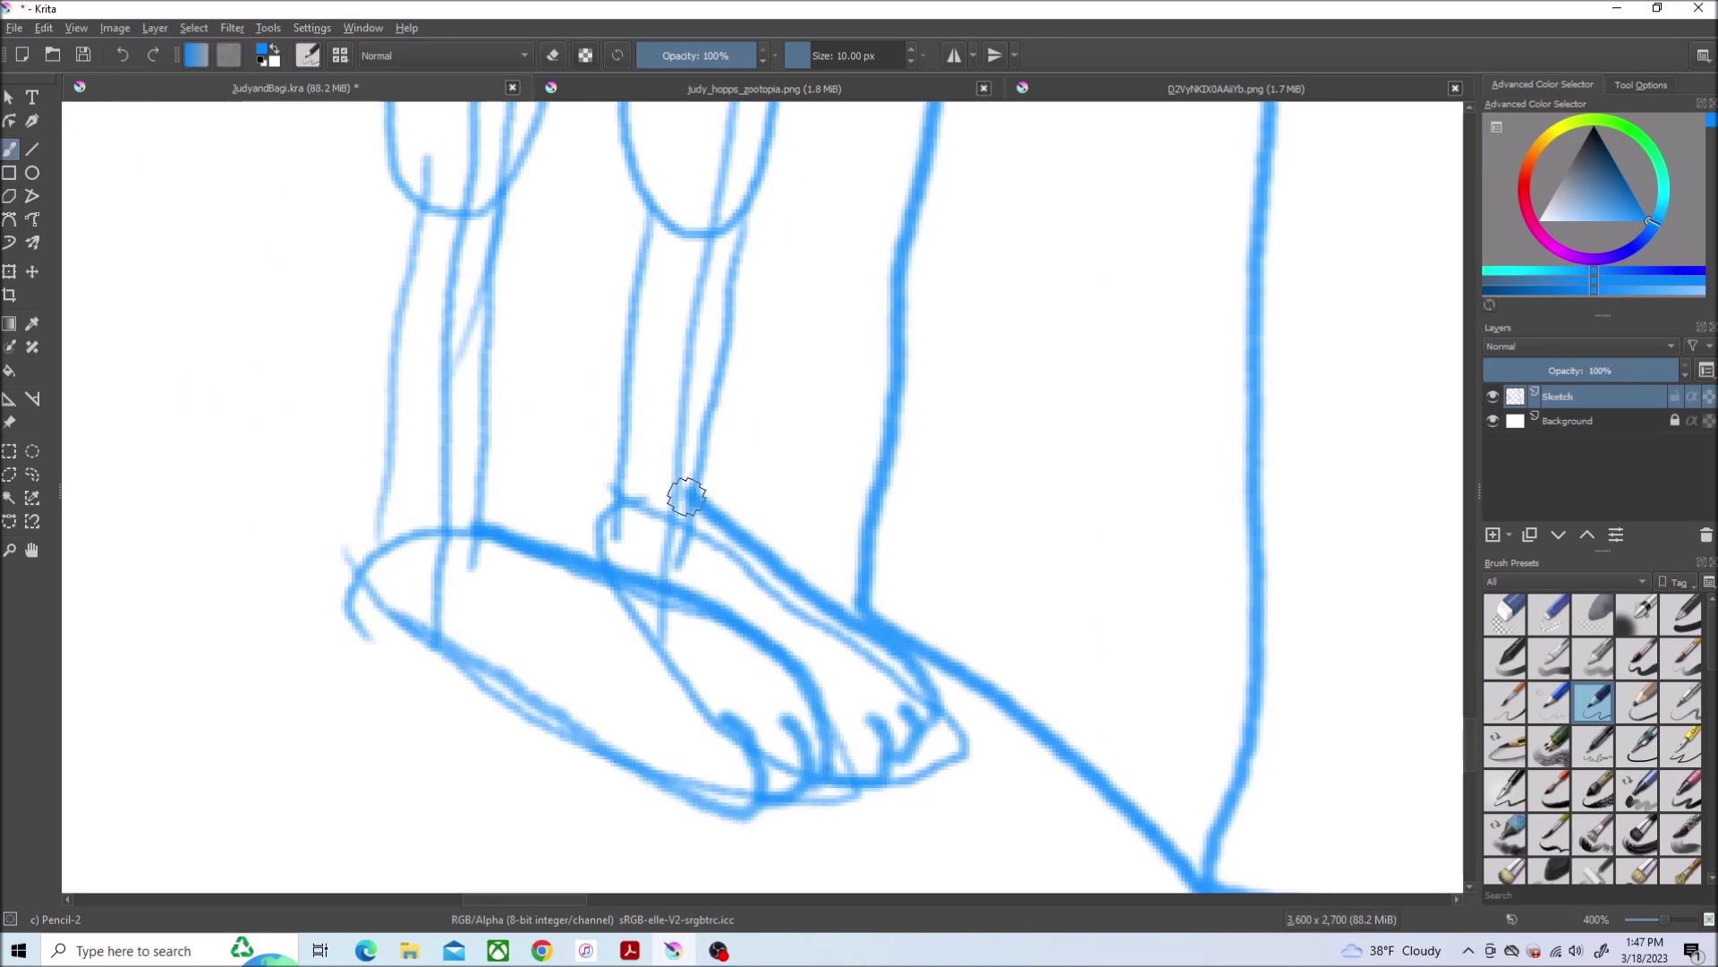
{"action": "scroll", "coordinate": [1465, 616], "scroll_direction": "up", "scroll_amount": 10}
Ink bold lines up the body and arm, and draw fingers on the podium hand
{"action": "mouse_move", "coordinate": [1114, 652]}
{"action": "left_mouse_down"}
{"action": "mouse_move", "coordinate": [967, 607]}
{"action": "mouse_move", "coordinate": [487, 150]}
{"action": "left_mouse_up"}
{"action": "mouse_move", "coordinate": [1058, 753]}
{"action": "left_mouse_down"}
{"action": "mouse_move", "coordinate": [576, 556]}
{"action": "mouse_move", "coordinate": [360, 134]}
{"action": "left_mouse_up"}
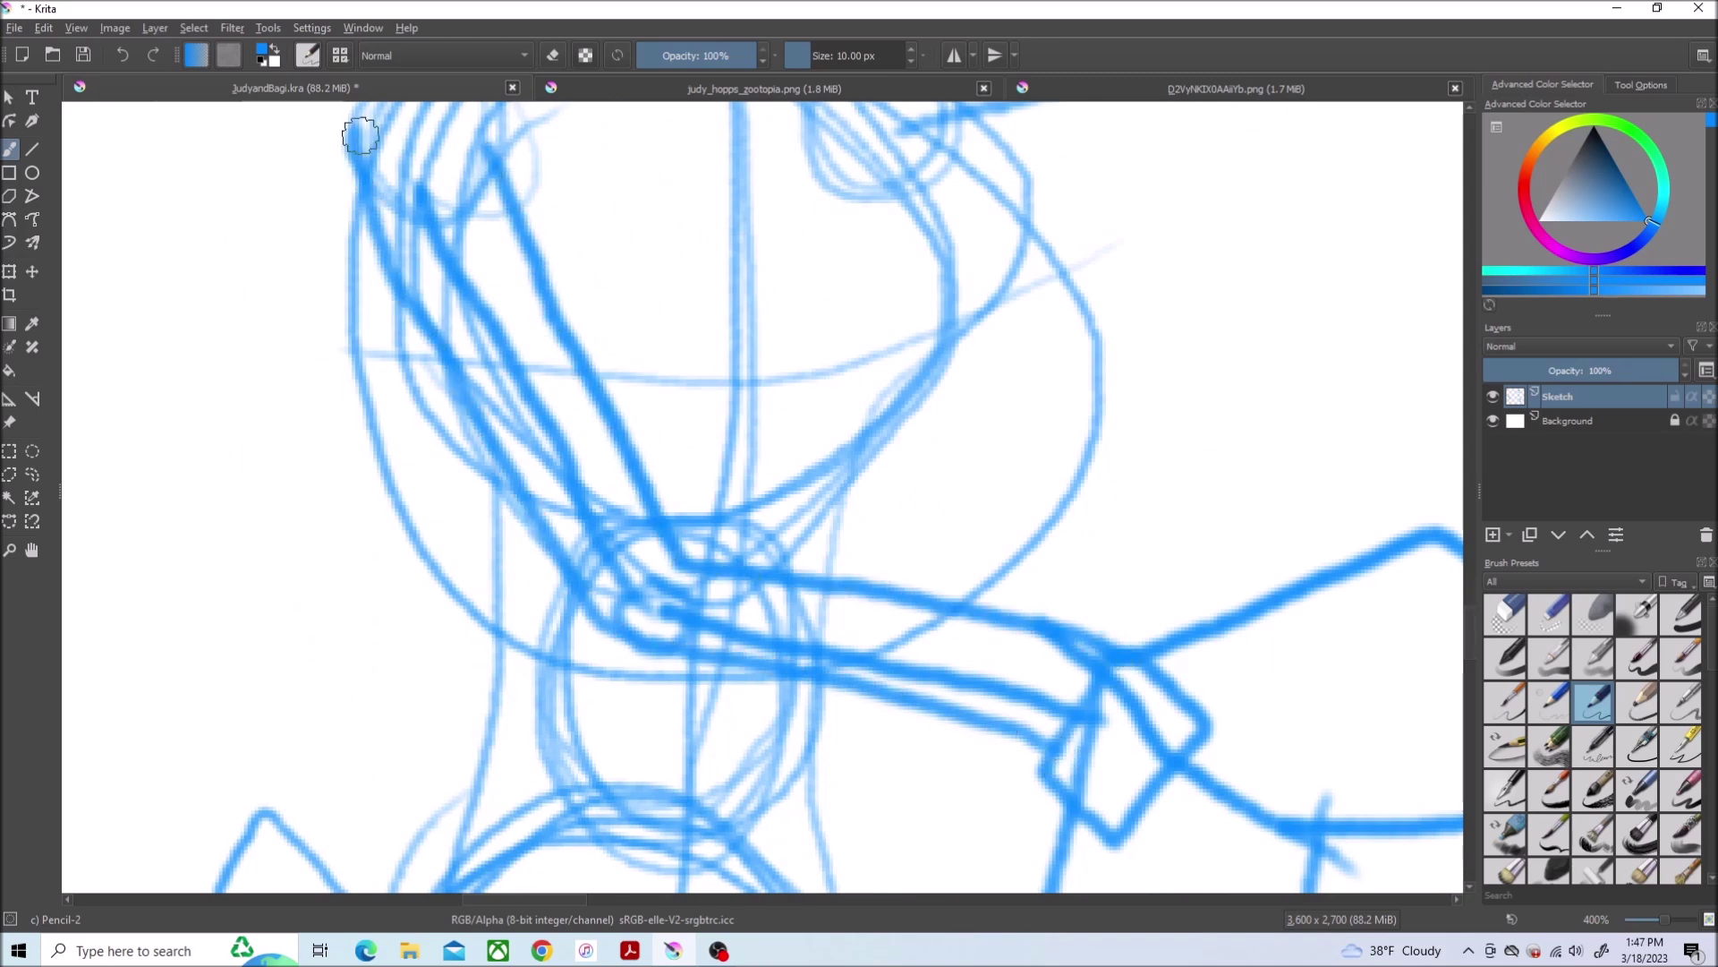
{"action": "mouse_move", "coordinate": [1171, 659]}
{"action": "left_mouse_down"}
{"action": "mouse_move", "coordinate": [1114, 836]}
{"action": "mouse_move", "coordinate": [1229, 860]}
{"action": "left_mouse_up"}
{"action": "mouse_move", "coordinate": [1166, 778]}
{"action": "left_mouse_down"}
{"action": "mouse_move", "coordinate": [1232, 853]}
{"action": "mouse_move", "coordinate": [1168, 785]}
{"action": "mouse_move", "coordinate": [1193, 733]}
{"action": "left_mouse_up"}
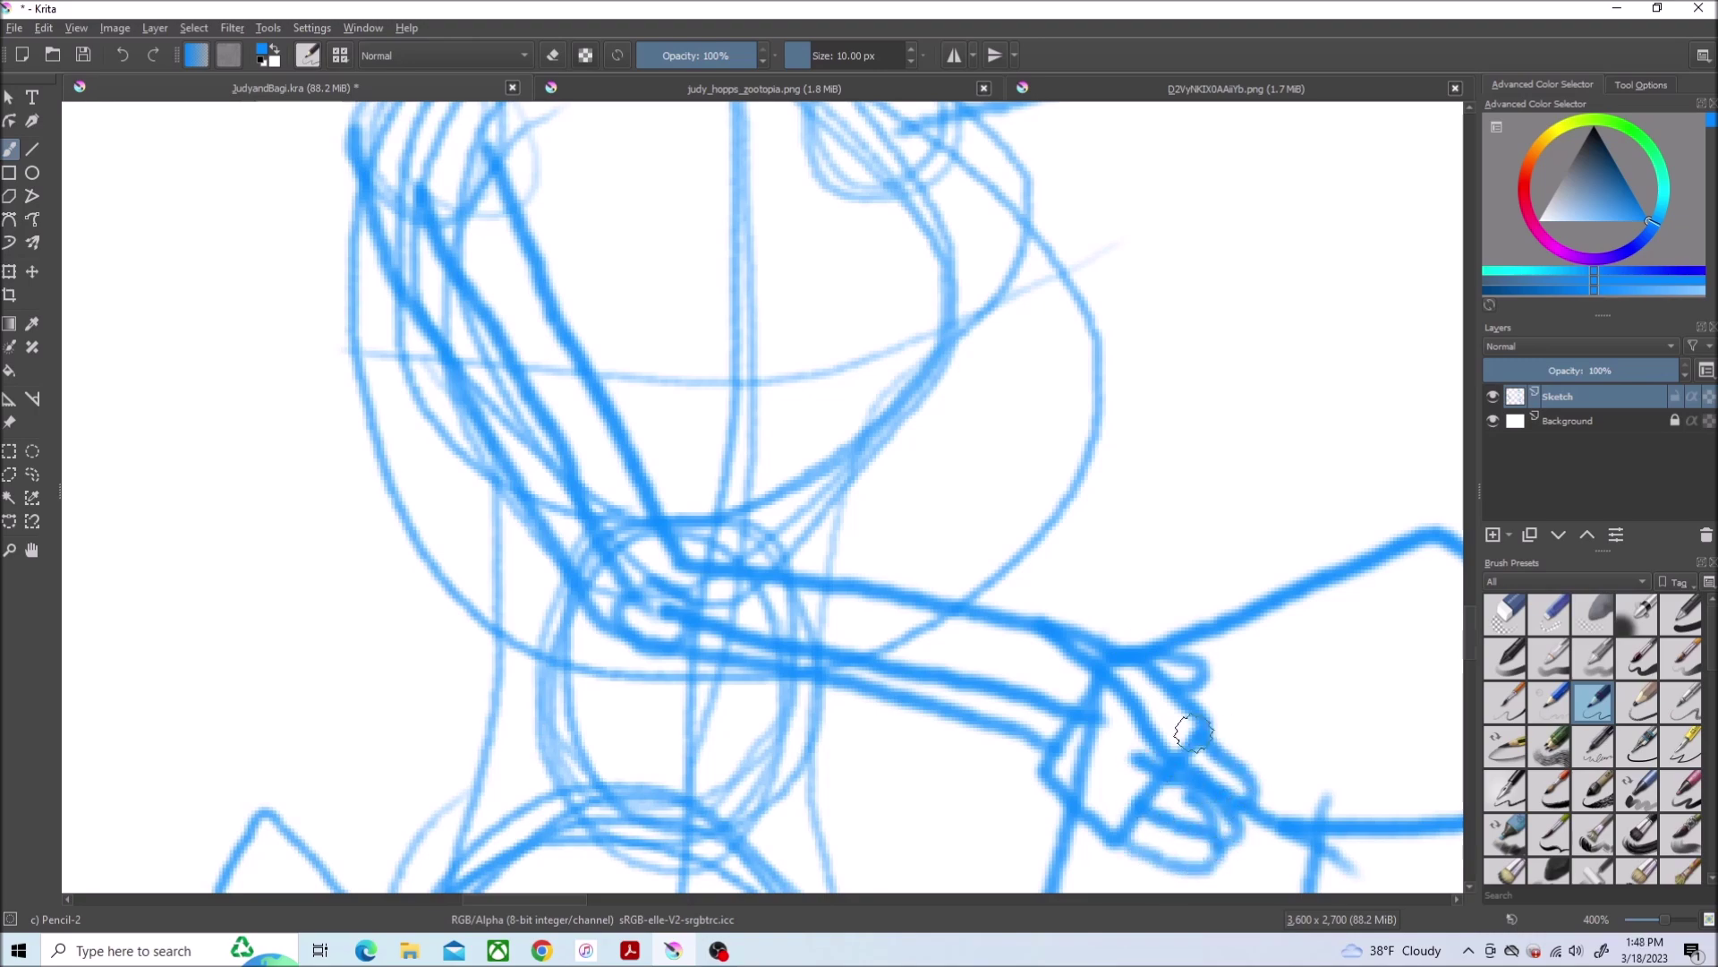
Sketch the thumb and fingers of the badge hand and the outstretched arm, then view the Judy reference
{"action": "mouse_move", "coordinate": [746, 356]}
{"action": "left_mouse_down"}
{"action": "mouse_move", "coordinate": [772, 280]}
{"action": "mouse_move", "coordinate": [813, 327]}
{"action": "left_mouse_up"}
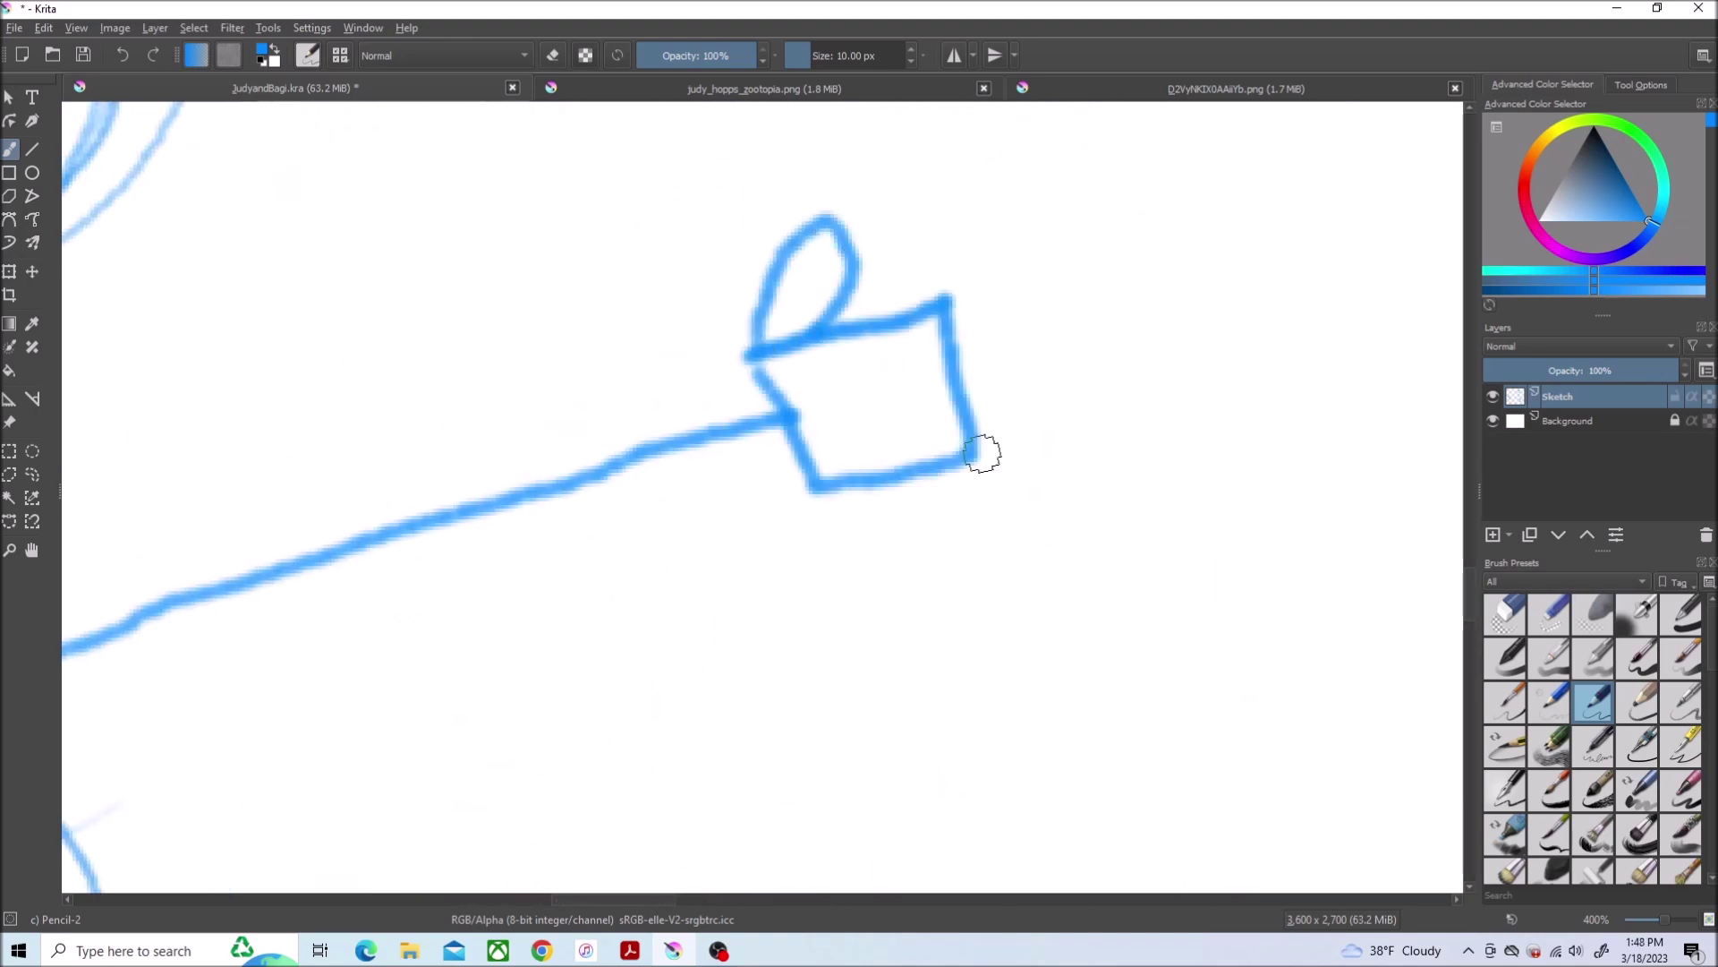
{"action": "mouse_move", "coordinate": [981, 453]}
{"action": "left_mouse_down"}
{"action": "mouse_move", "coordinate": [984, 401]}
{"action": "mouse_move", "coordinate": [1127, 328]}
{"action": "mouse_move", "coordinate": [998, 300]}
{"action": "left_mouse_up"}
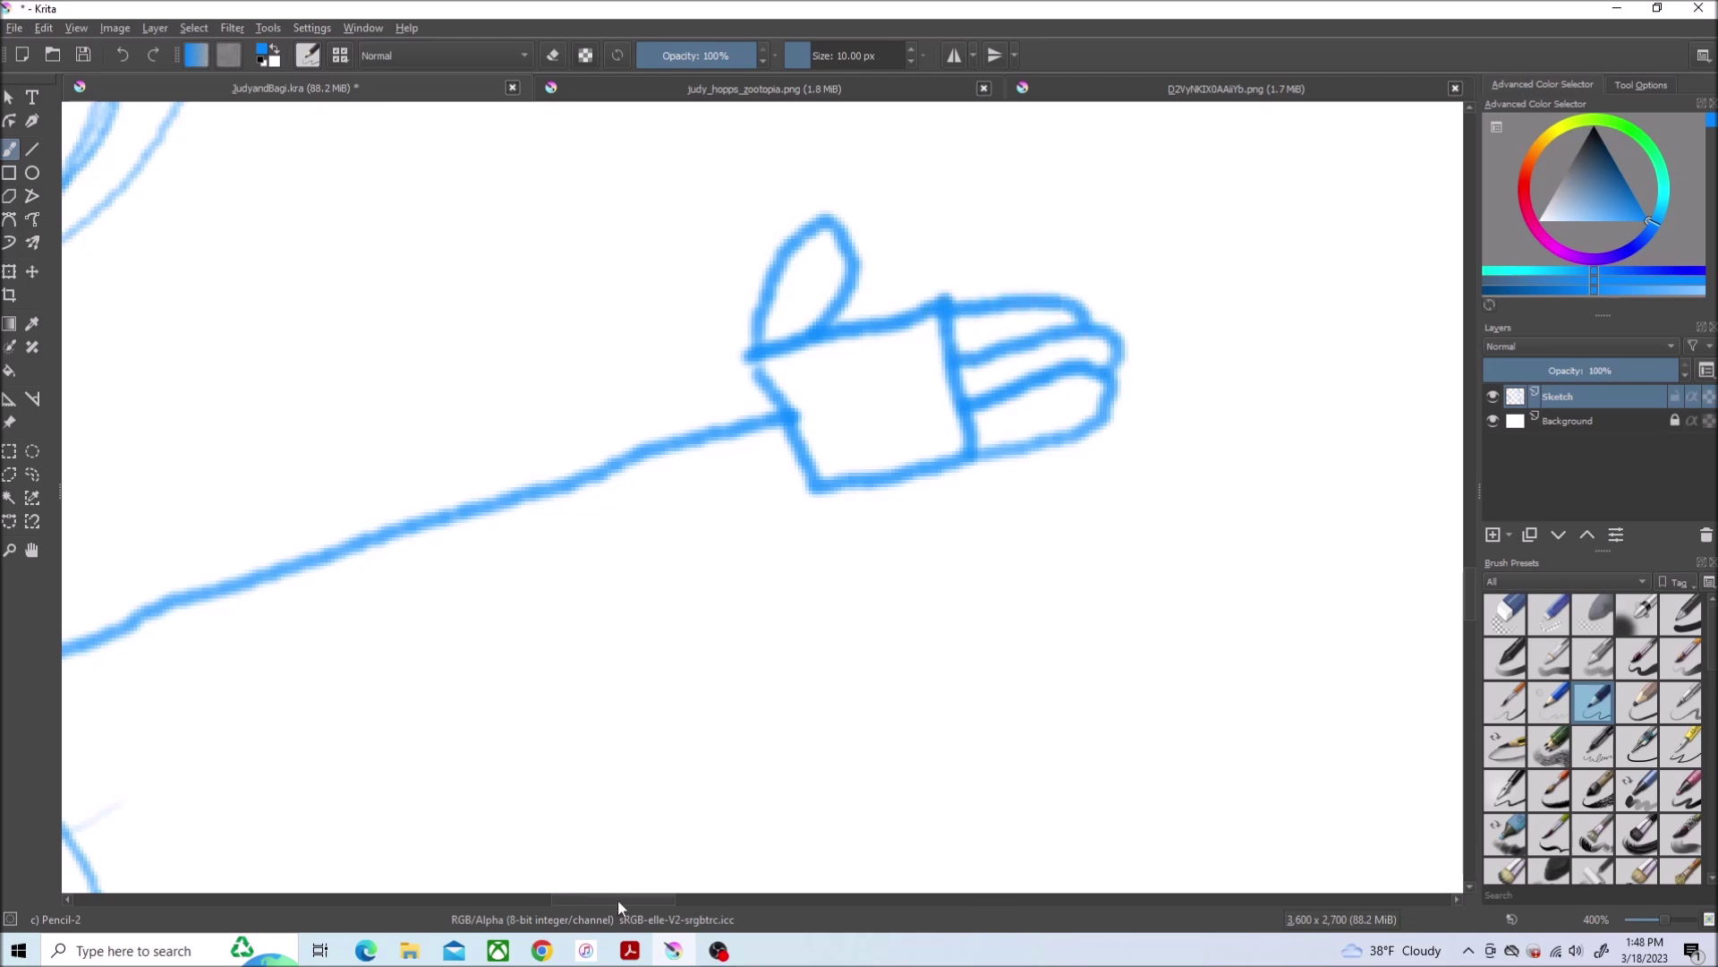
{"action": "mouse_move", "coordinate": [752, 363]}
{"action": "left_mouse_down"}
{"action": "mouse_move", "coordinate": [1248, 363]}
{"action": "mouse_move", "coordinate": [595, 572]}
{"action": "mouse_move", "coordinate": [346, 613]}
{"action": "left_mouse_up"}
{"action": "left_click_drag", "start_coordinate": [1289, 504], "coordinate": [358, 763]}
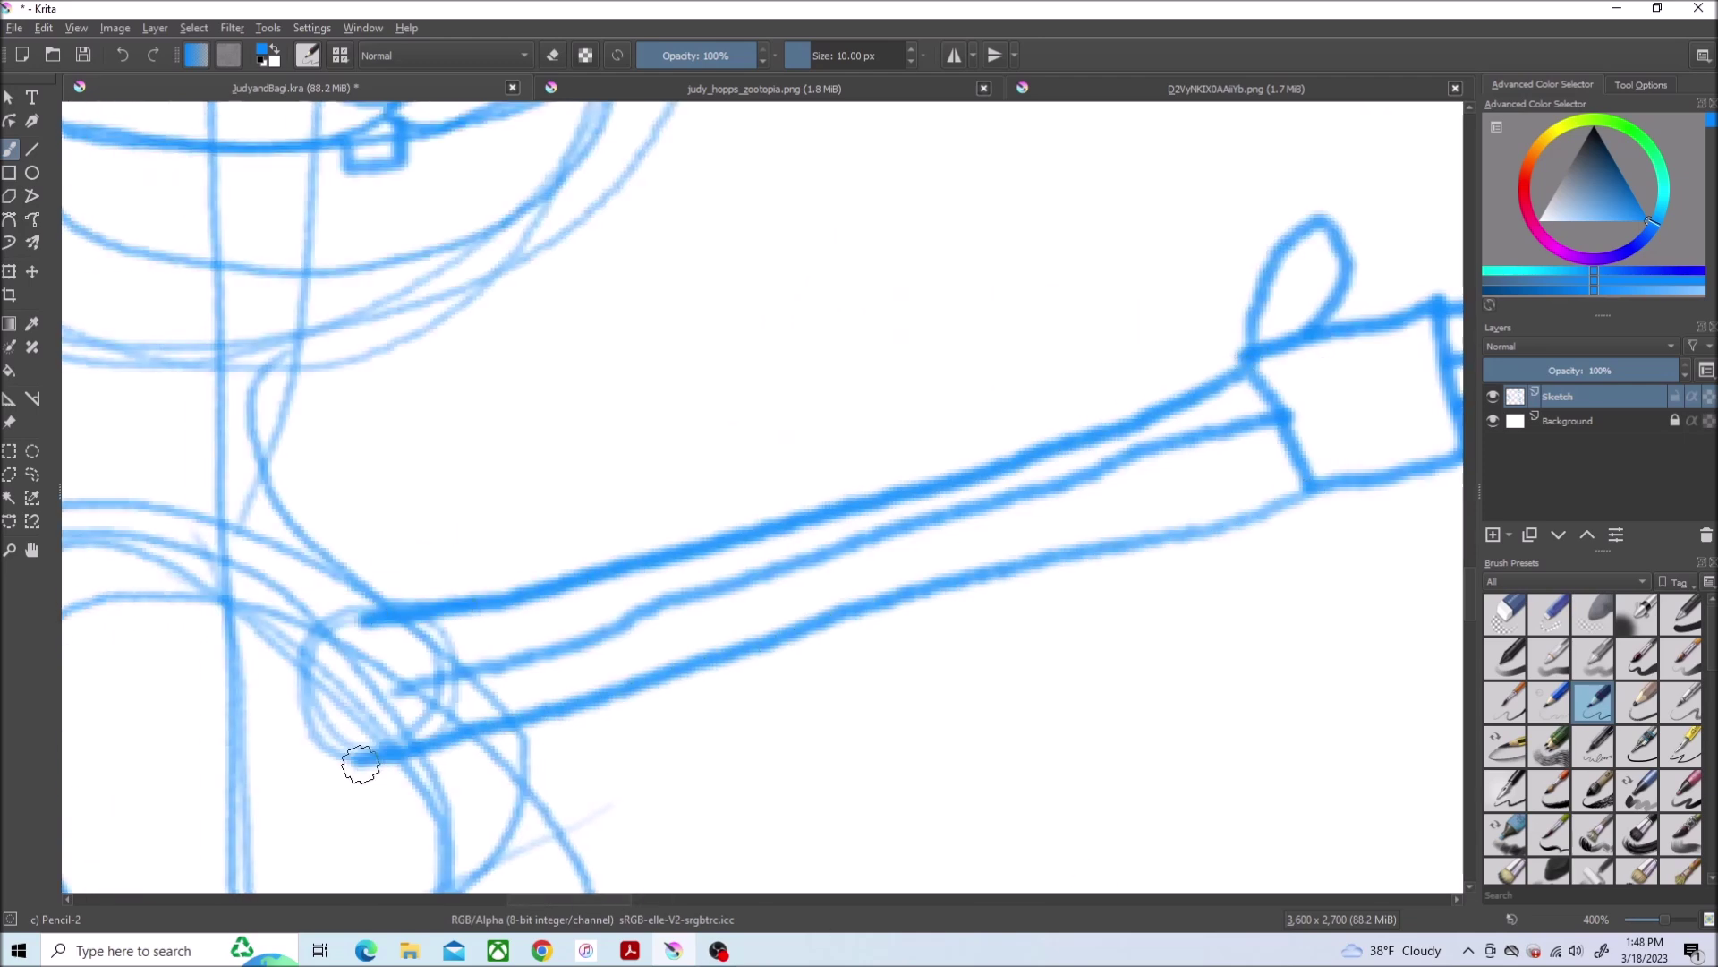
{"action": "scroll", "coordinate": [430, 611], "scroll_direction": "down", "scroll_amount": 3}
{"action": "scroll", "coordinate": [315, 695], "scroll_direction": "up", "scroll_amount": 3}
{"action": "key", "text": "ctrl+Tab"}
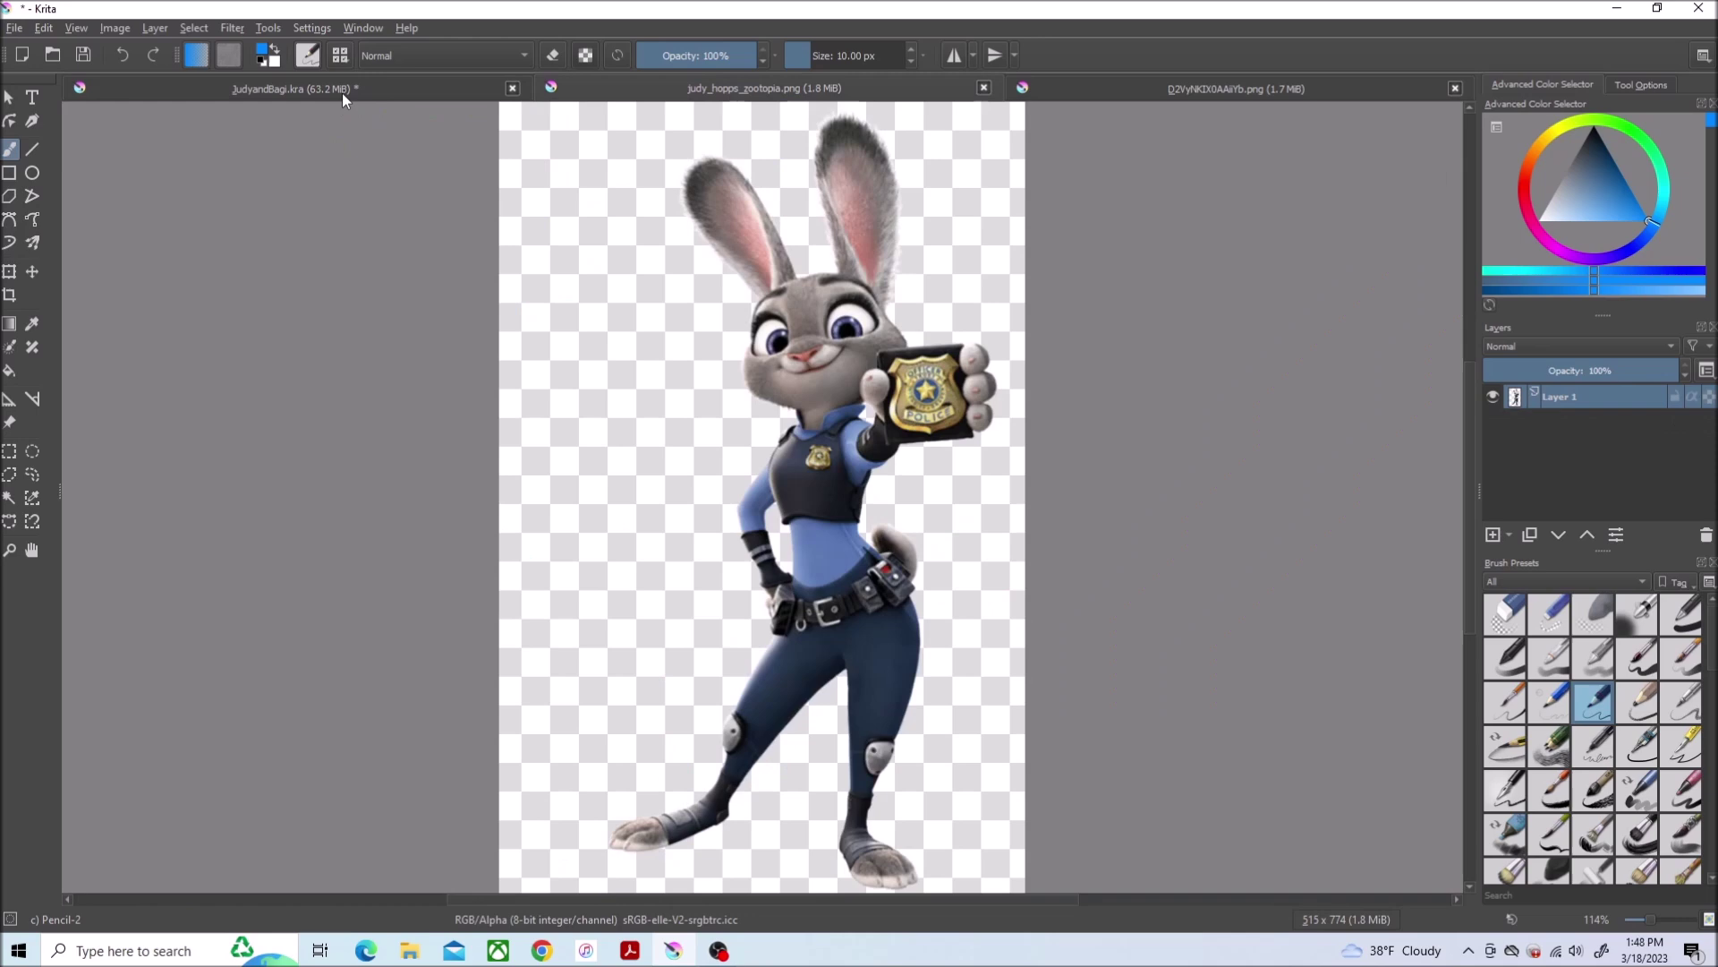
Extend the arm stroke toward the box and add pencil strokes, checking the Judy reference
{"action": "left_click", "coordinate": [343, 98]}
{"action": "scroll", "coordinate": [747, 886], "scroll_direction": "up", "scroll_amount": 3}
{"action": "scroll", "coordinate": [630, 886], "scroll_direction": "up", "scroll_amount": 1}
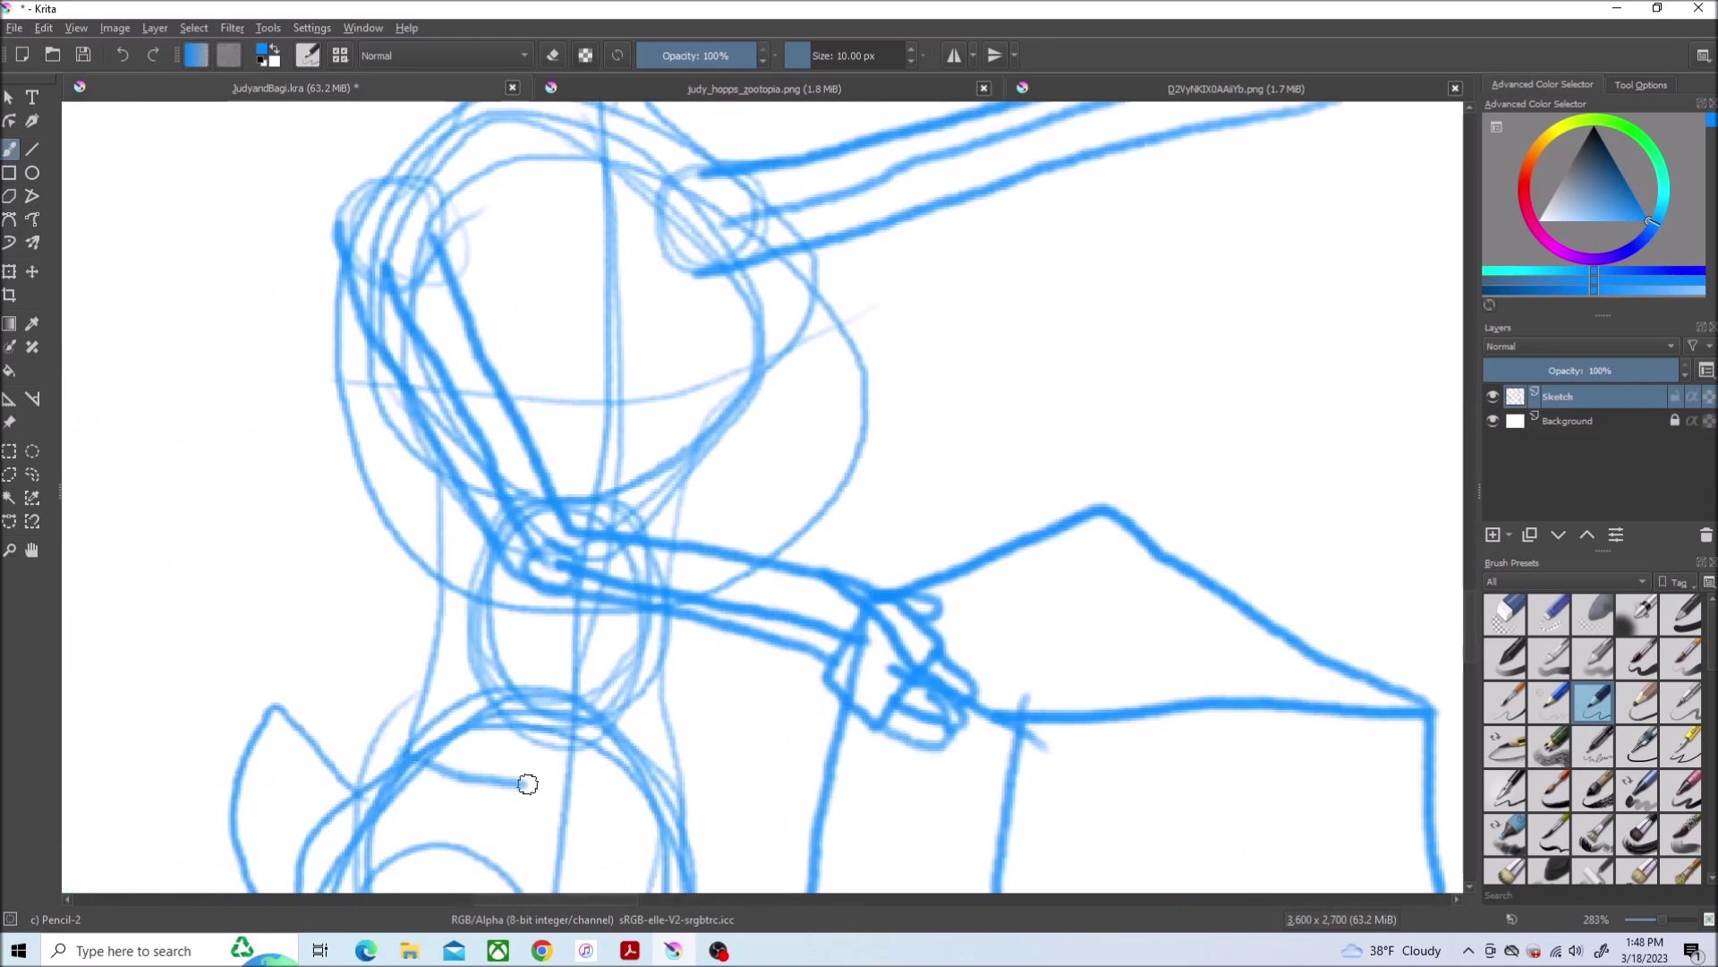
{"action": "left_click_drag", "start_coordinate": [528, 783], "coordinate": [678, 774]}
{"action": "mouse_move", "coordinate": [456, 600]}
{"action": "left_mouse_down"}
{"action": "mouse_move", "coordinate": [733, 475]}
{"action": "mouse_move", "coordinate": [760, 259]}
{"action": "mouse_move", "coordinate": [499, 161]}
{"action": "mouse_move", "coordinate": [438, 283]}
{"action": "mouse_move", "coordinate": [500, 596]}
{"action": "left_mouse_up"}
{"action": "left_click", "coordinate": [764, 88]}
{"action": "left_click", "coordinate": [282, 88]}
{"action": "left_click", "coordinate": [764, 88]}
{"action": "left_click", "coordinate": [290, 88]}
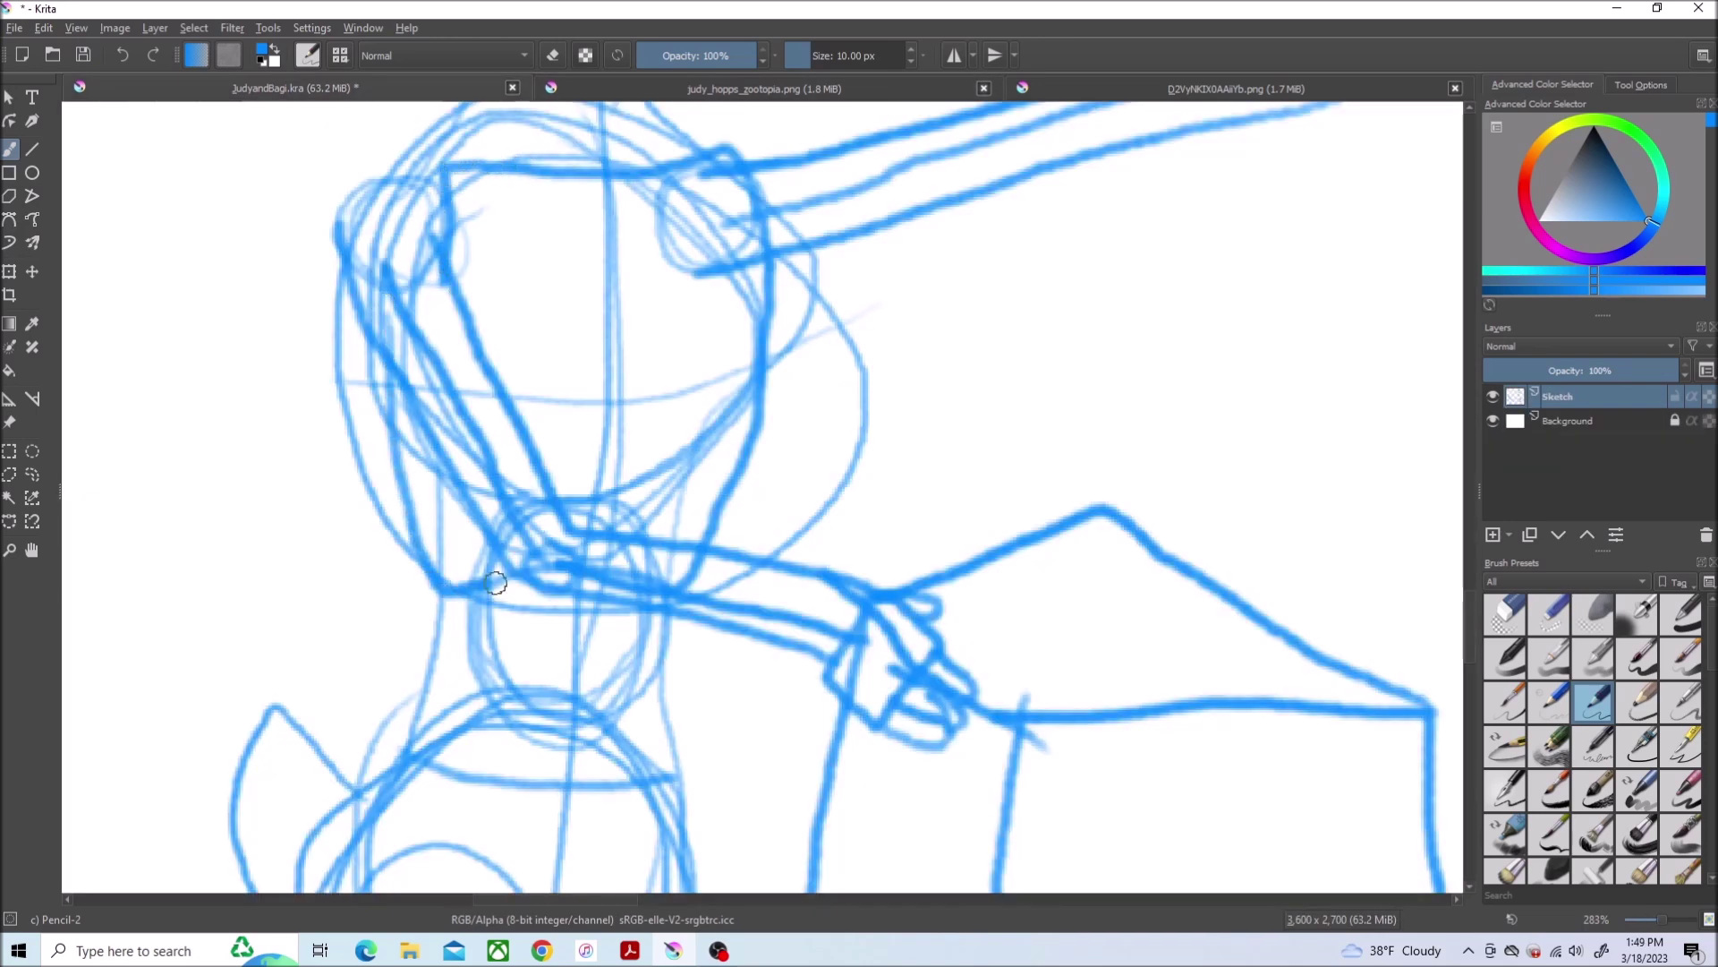
Sketch the head's left side, a neck curve, a shoulder box and a small collar box
{"action": "left_click_drag", "start_coordinate": [400, 213], "coordinate": [496, 124]}
{"action": "scroll", "coordinate": [815, 174], "scroll_direction": "down", "scroll_amount": 5}
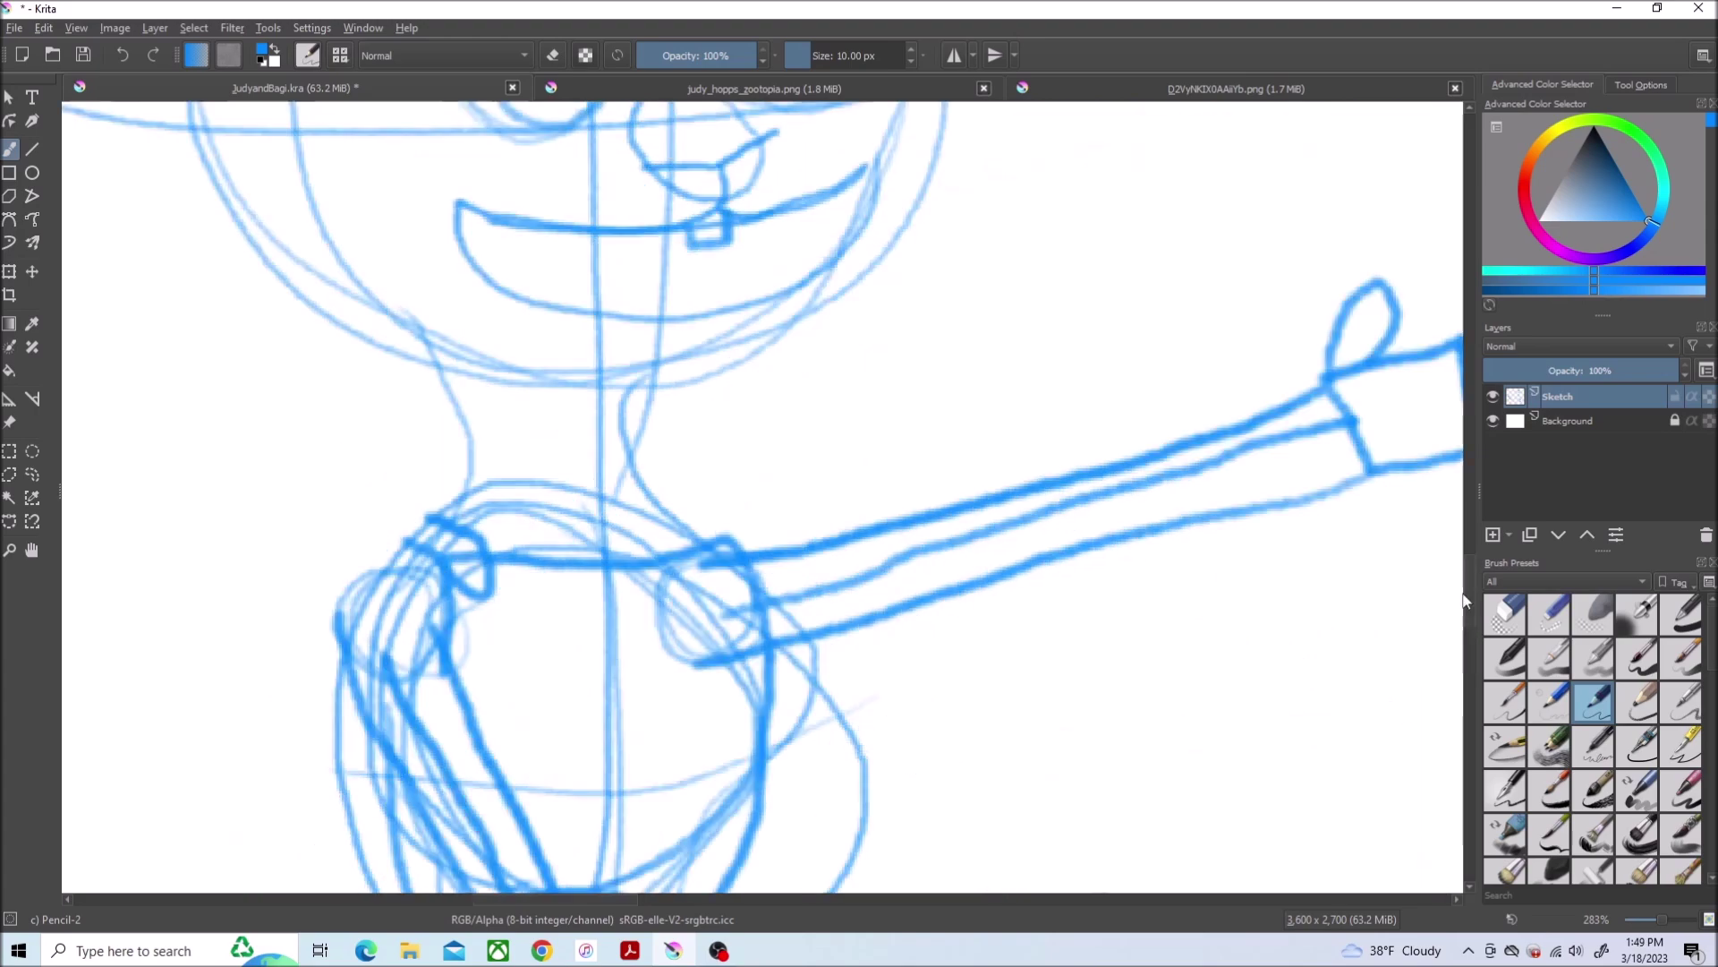
{"action": "scroll", "coordinate": [765, 165], "scroll_direction": "up", "scroll_amount": 2}
{"action": "left_click", "coordinate": [765, 87]}
{"action": "left_click", "coordinate": [375, 88]}
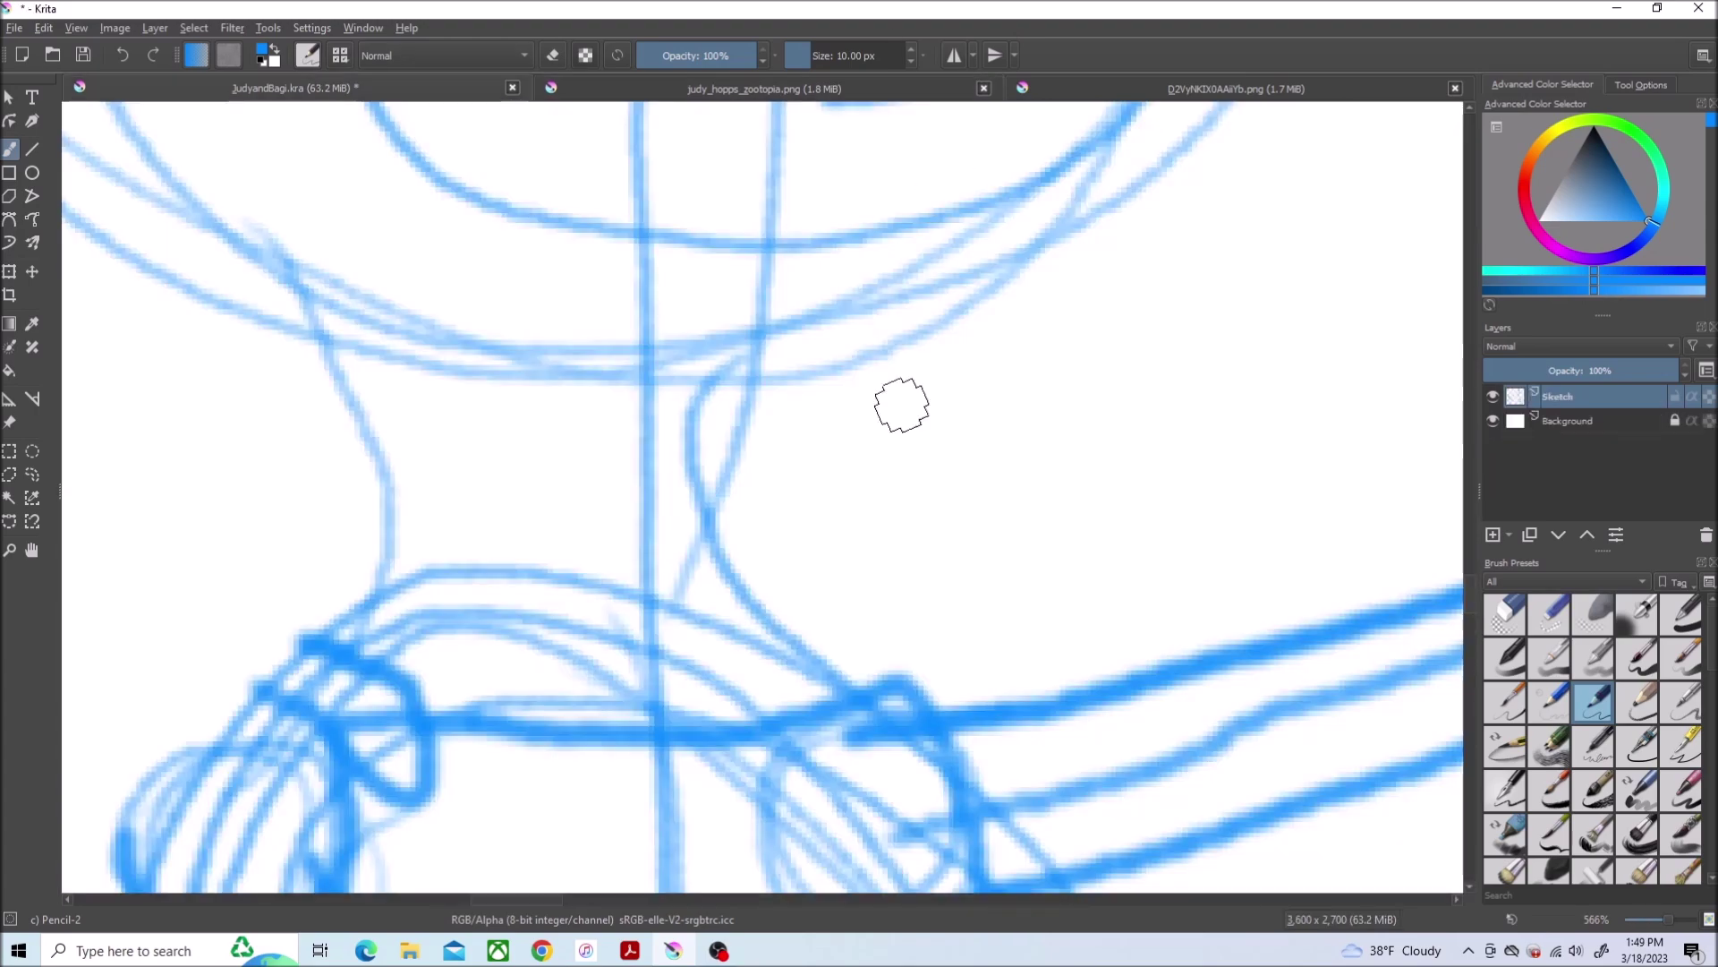
{"action": "mouse_move", "coordinate": [396, 648]}
{"action": "left_mouse_down"}
{"action": "mouse_move", "coordinate": [633, 621]}
{"action": "mouse_move", "coordinate": [876, 688]}
{"action": "left_mouse_up"}
{"action": "mouse_move", "coordinate": [492, 648]}
{"action": "left_mouse_down"}
{"action": "mouse_move", "coordinate": [345, 560]}
{"action": "mouse_move", "coordinate": [325, 621]}
{"action": "left_mouse_up"}
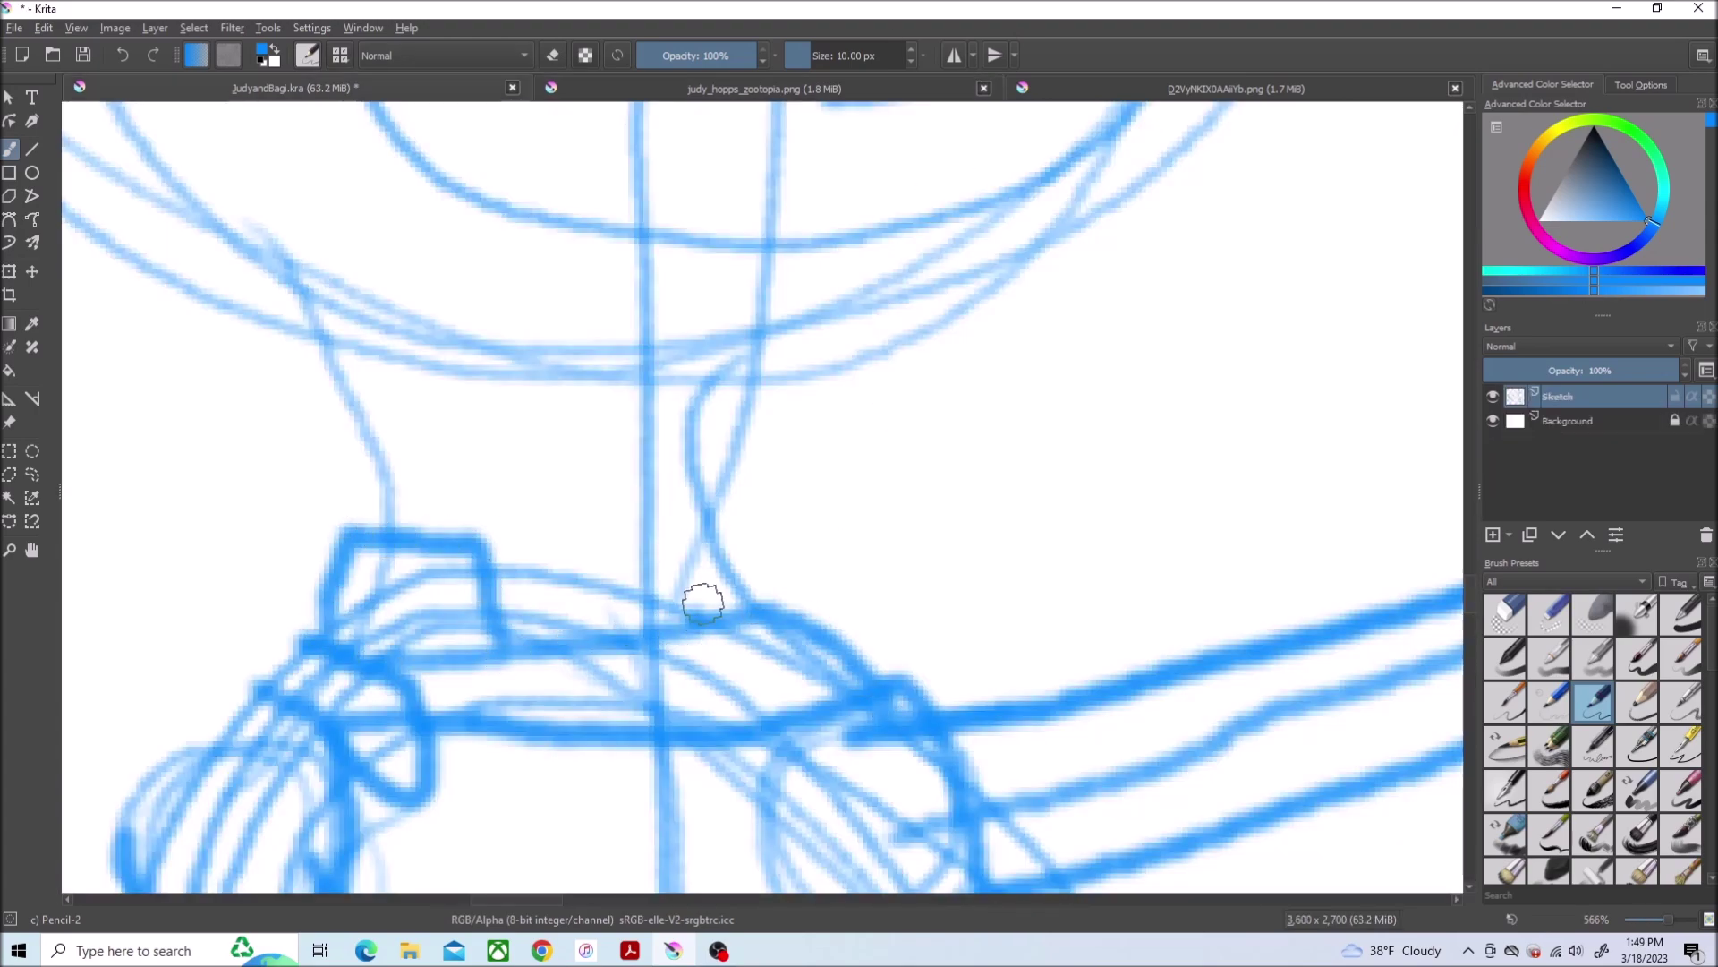
{"action": "left_click_drag", "start_coordinate": [703, 600], "coordinate": [766, 595]}
{"action": "left_click", "coordinate": [765, 88]}
Sketch brow lines and a zigzag stroke above the eye
{"action": "left_click", "coordinate": [1053, 88]}
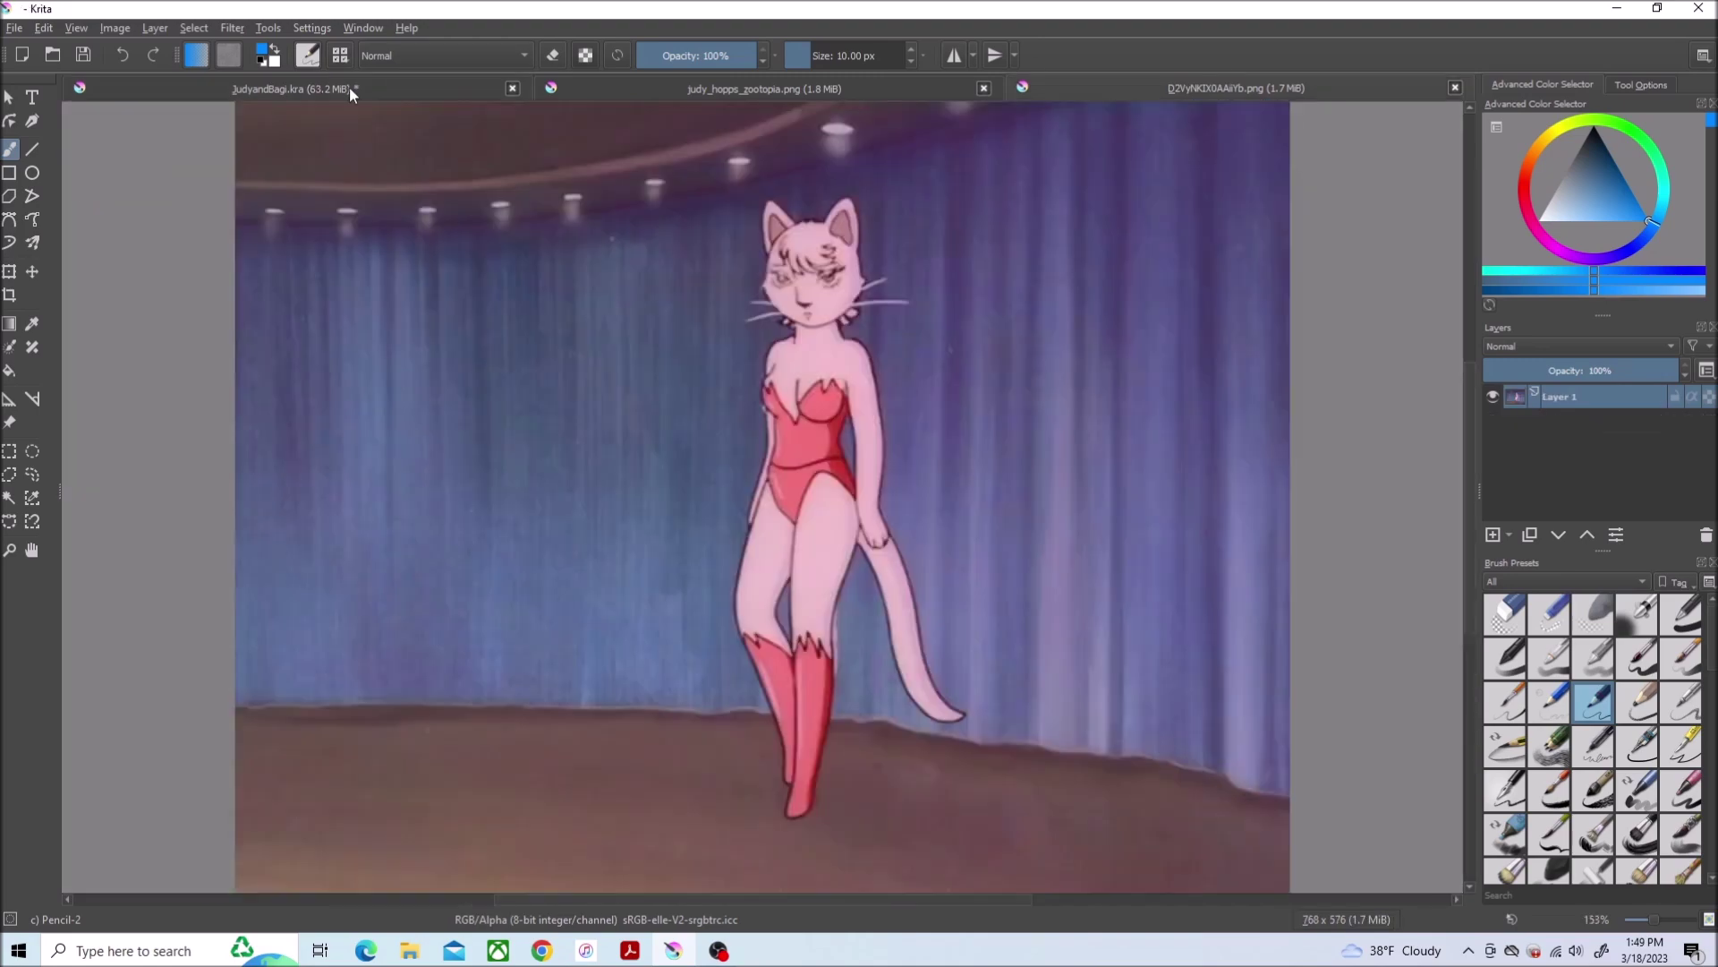
{"action": "left_click", "coordinate": [349, 87]}
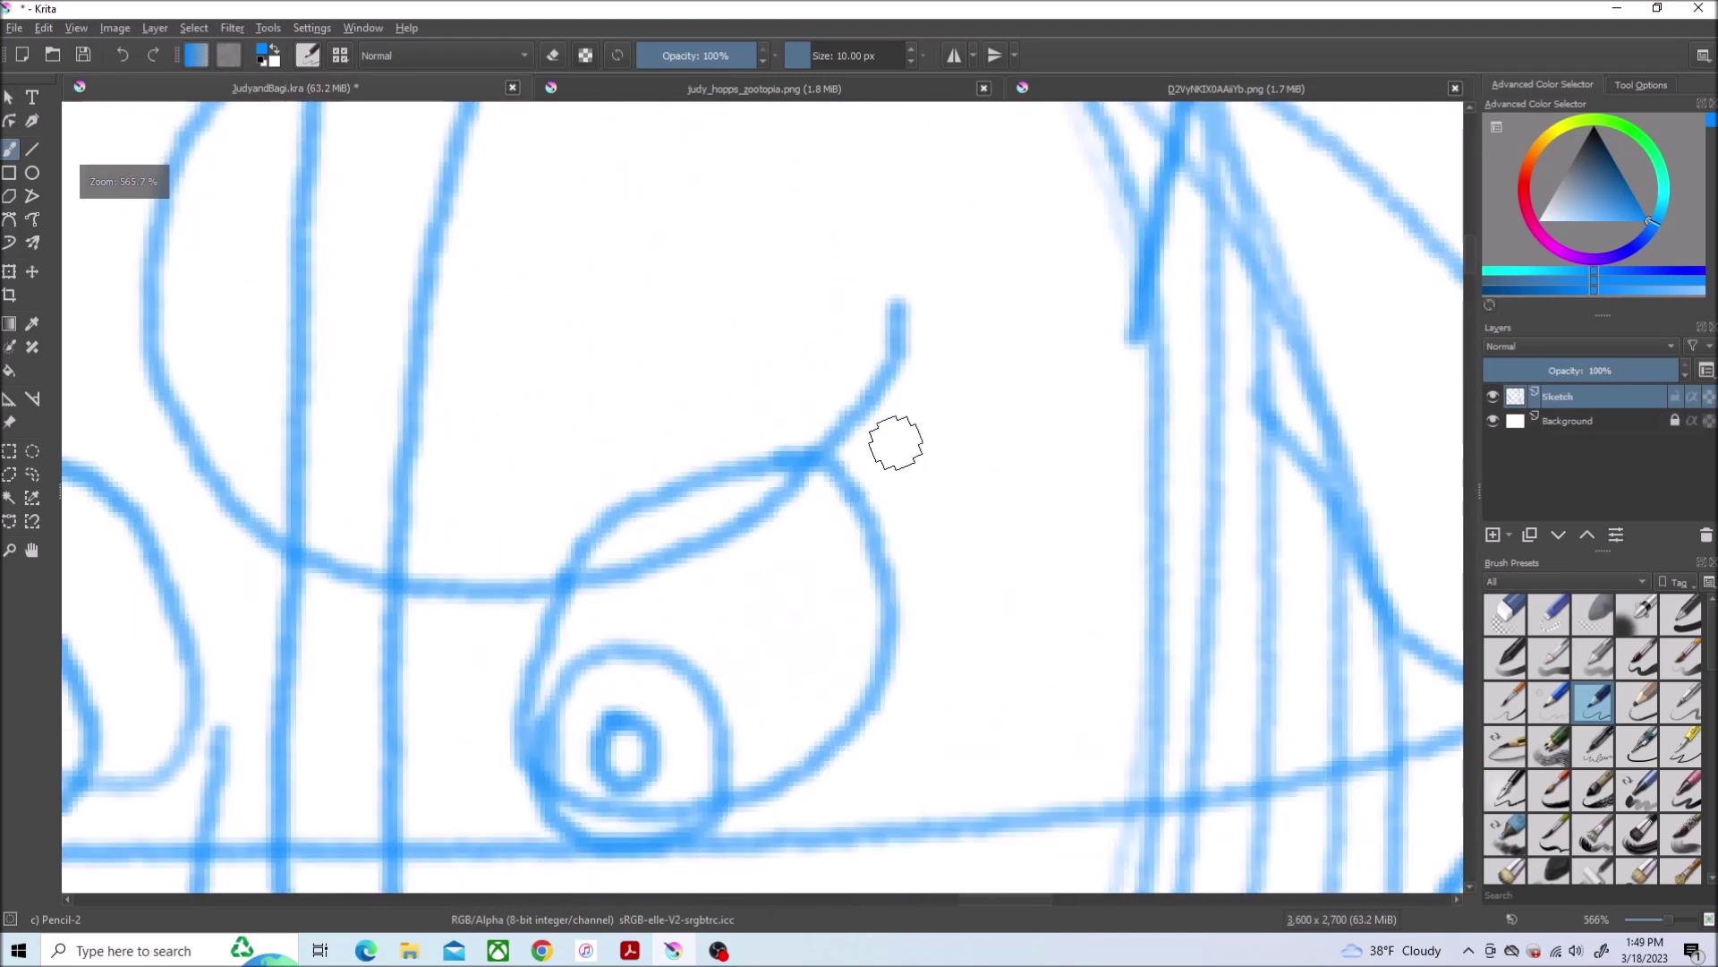
{"action": "left_click_drag", "start_coordinate": [902, 365], "coordinate": [658, 390]}
{"action": "left_click_drag", "start_coordinate": [935, 351], "coordinate": [659, 377]}
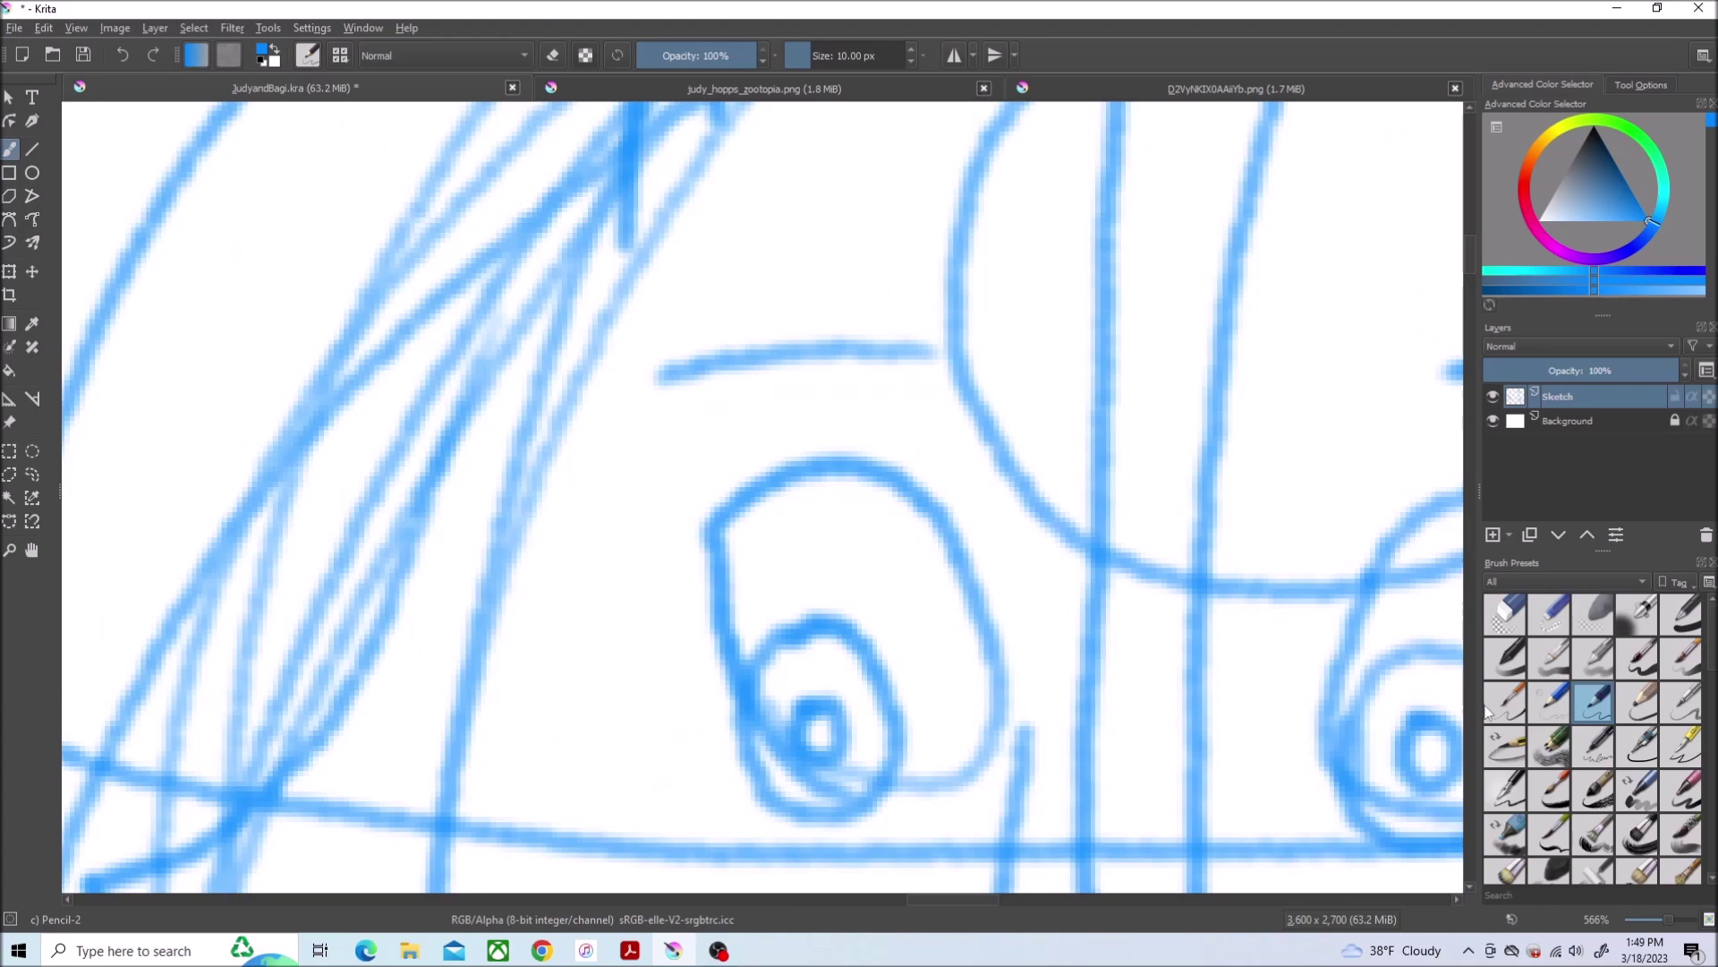
{"action": "mouse_move", "coordinate": [627, 315]}
{"action": "left_mouse_down"}
{"action": "mouse_move", "coordinate": [452, 479]}
{"action": "mouse_move", "coordinate": [505, 726]}
{"action": "mouse_move", "coordinate": [653, 690]}
{"action": "mouse_move", "coordinate": [1029, 775]}
{"action": "mouse_move", "coordinate": [1221, 605]}
{"action": "mouse_move", "coordinate": [1101, 604]}
{"action": "left_mouse_up"}
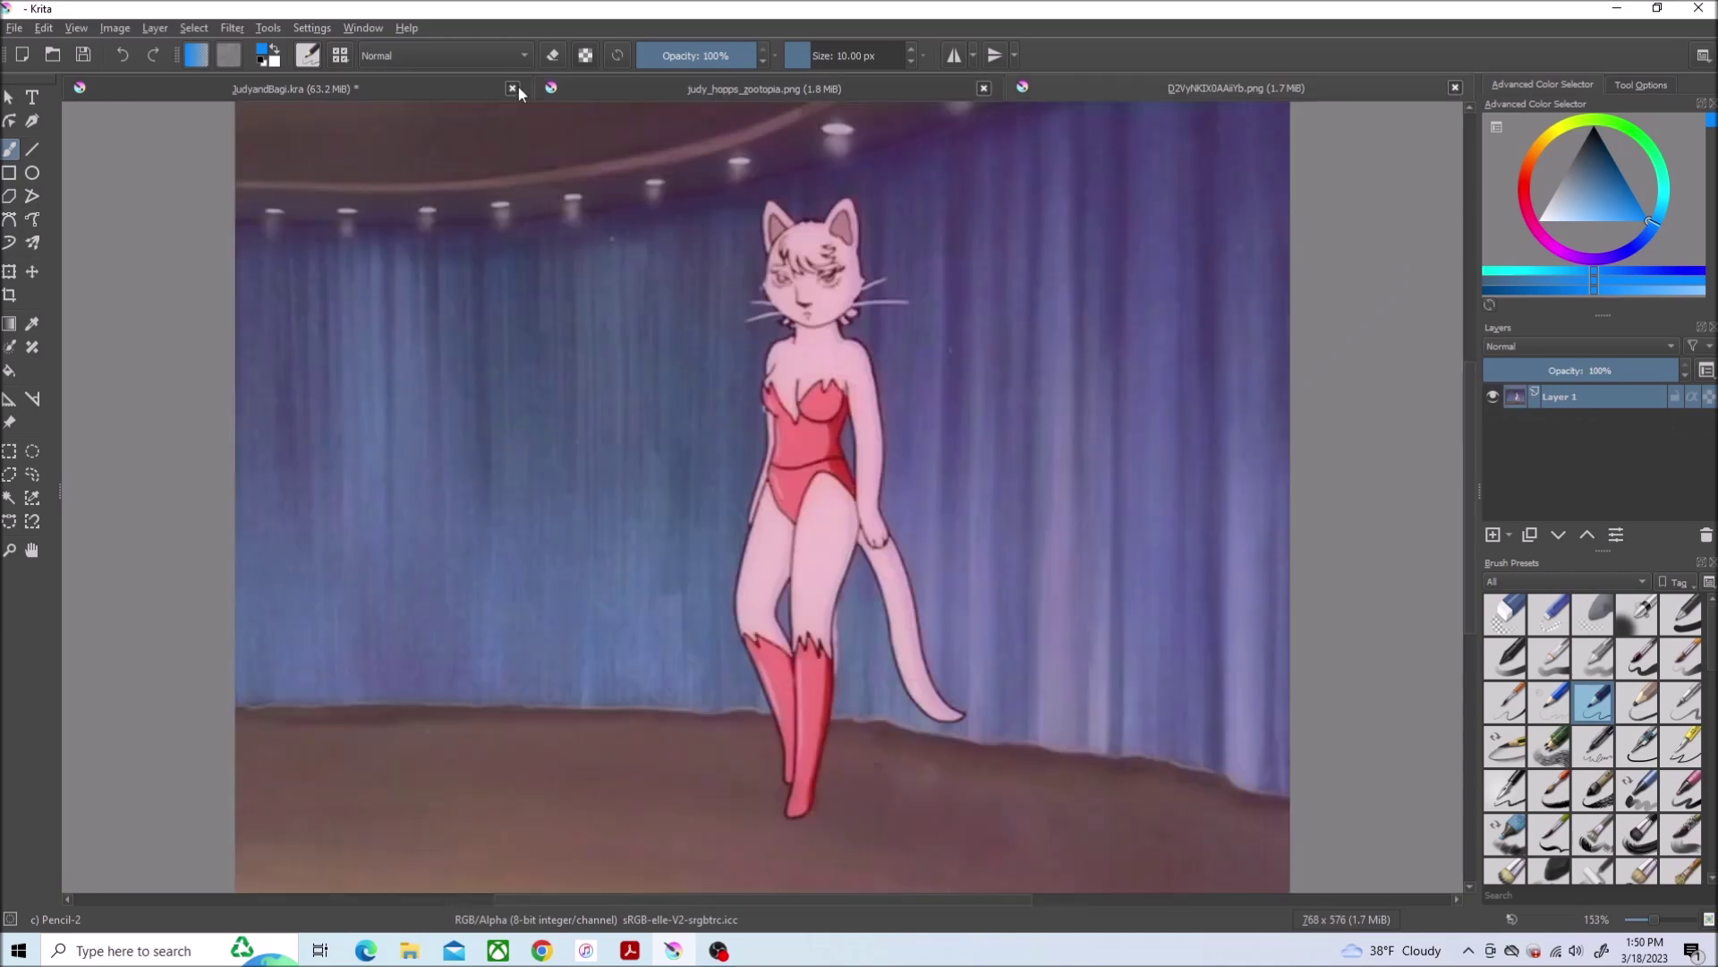
Trace the eye's upper outline, shade between its lines and trace around the ear loop
{"action": "key", "text": "minus"}
{"action": "key", "text": "plus"}
{"action": "key", "text": "plus"}
{"action": "mouse_move", "coordinate": [719, 444]}
{"action": "left_mouse_down"}
{"action": "mouse_move", "coordinate": [653, 395]}
{"action": "mouse_move", "coordinate": [514, 398]}
{"action": "mouse_move", "coordinate": [520, 553]}
{"action": "left_mouse_up"}
{"action": "left_click_drag", "start_coordinate": [993, 917], "coordinate": [1044, 917]}
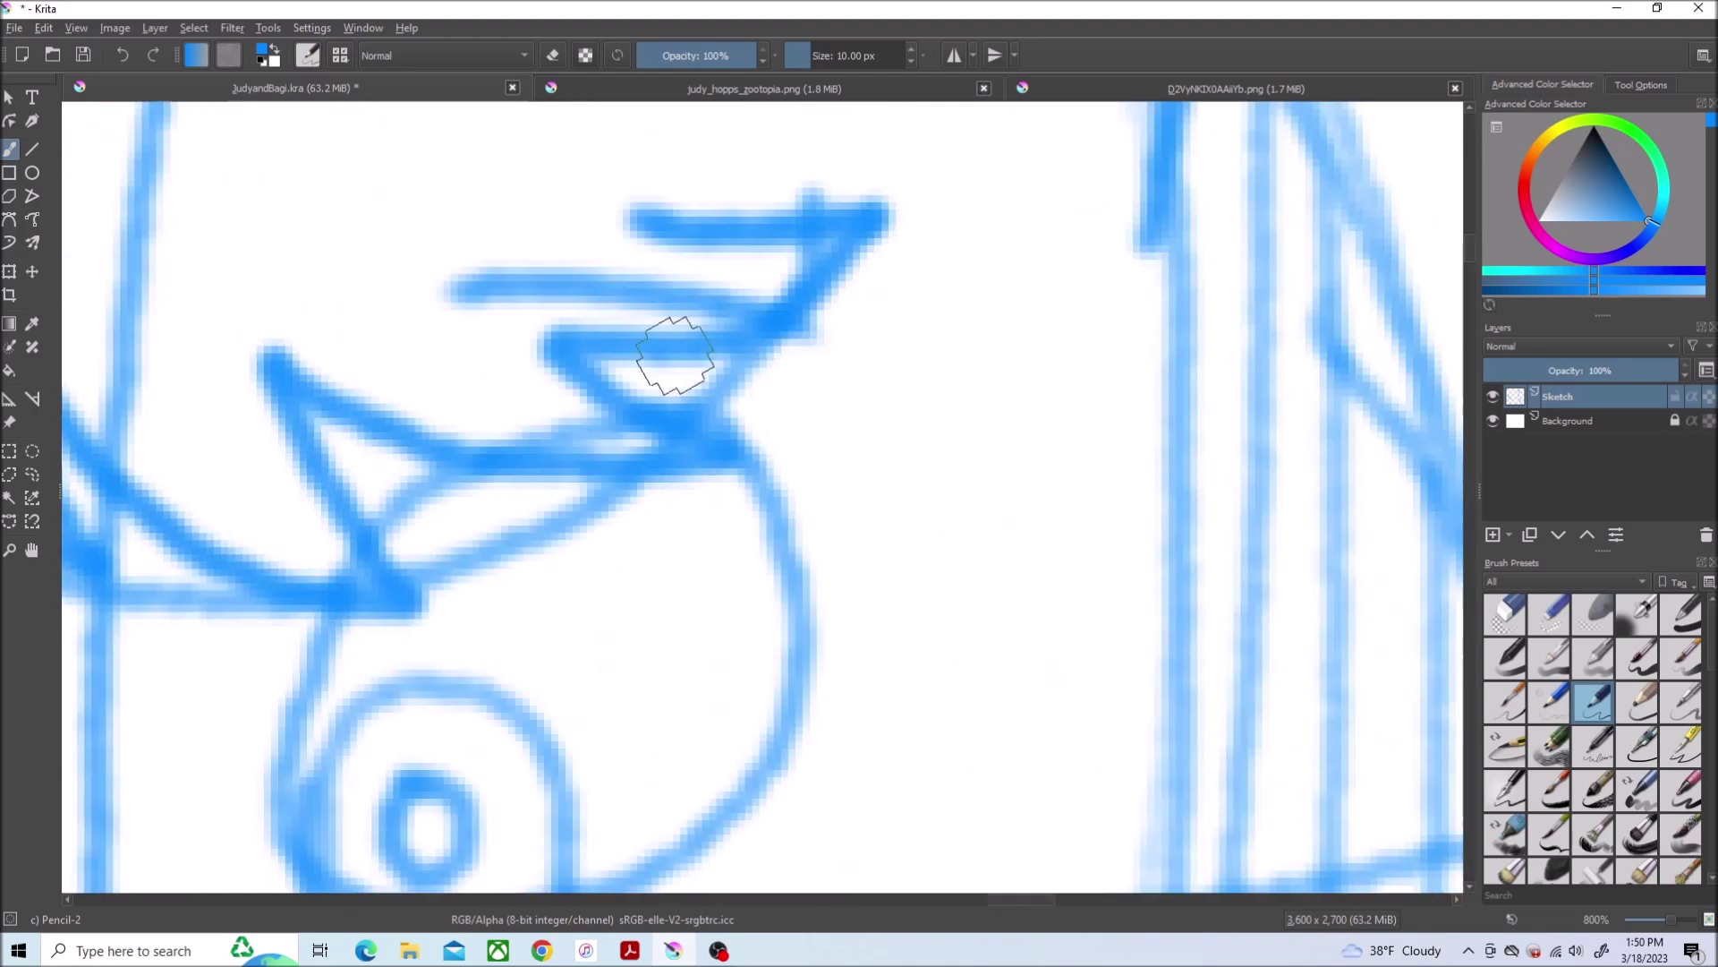
{"action": "mouse_move", "coordinate": [719, 419]}
{"action": "left_mouse_down"}
{"action": "mouse_move", "coordinate": [631, 355]}
{"action": "mouse_move", "coordinate": [432, 477]}
{"action": "left_mouse_up"}
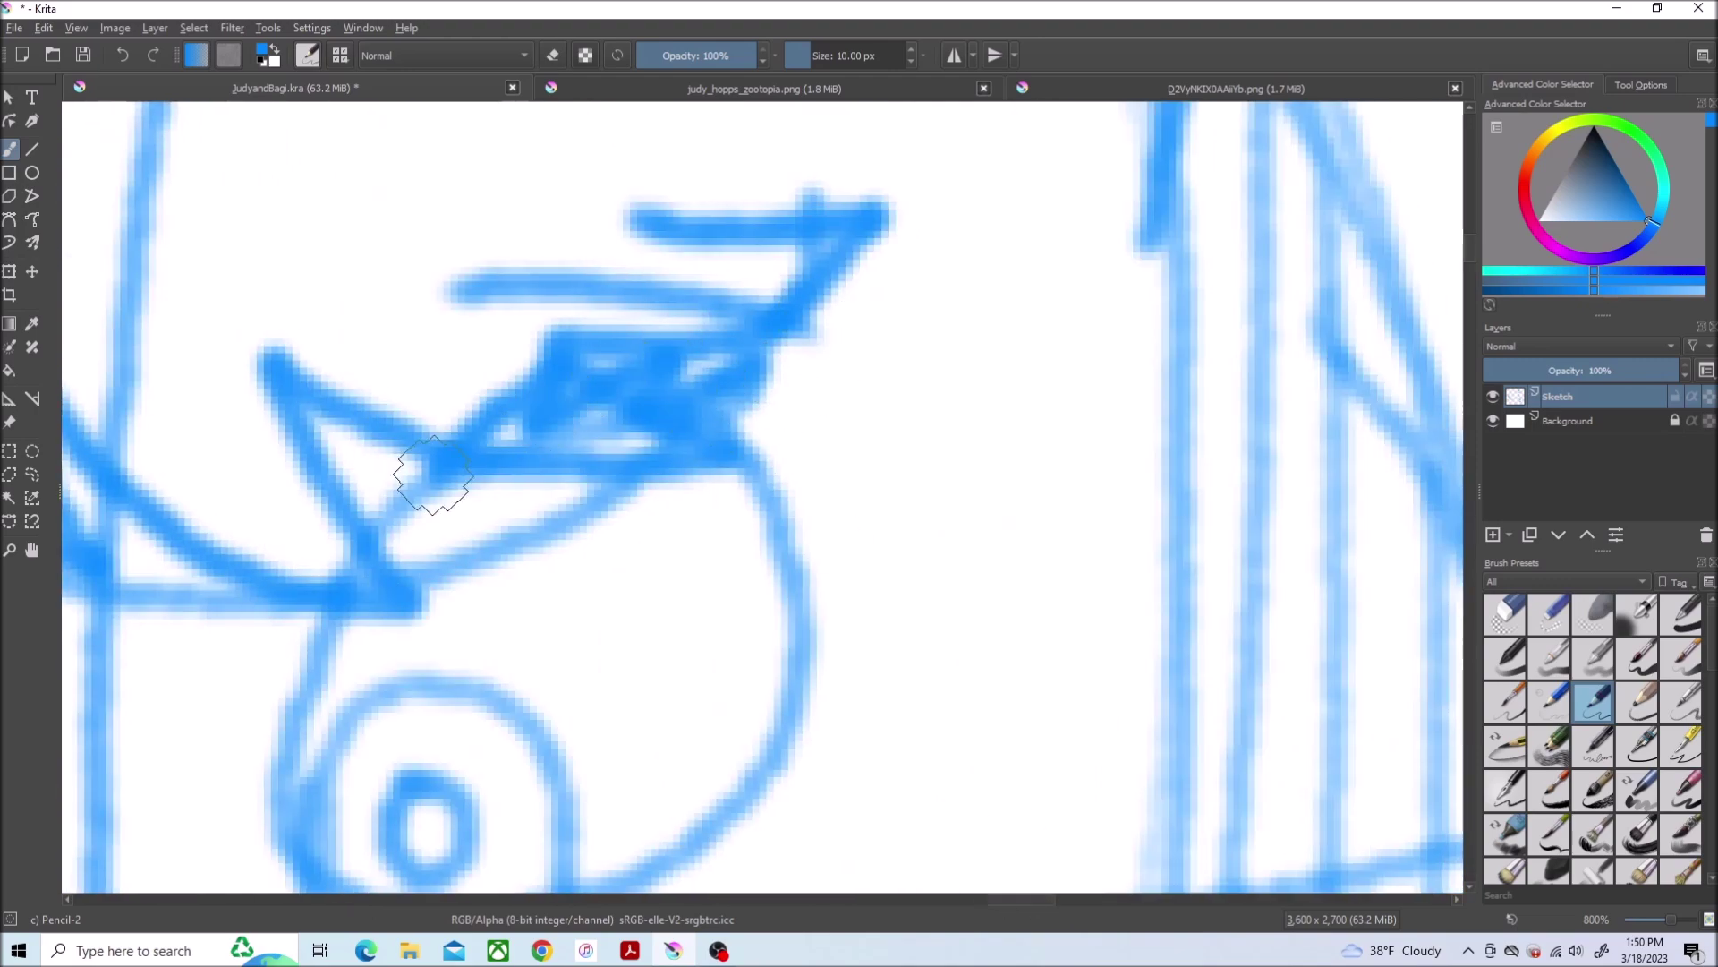
{"action": "scroll", "coordinate": [540, 353], "scroll_direction": "down", "scroll_amount": 5}
{"action": "scroll", "coordinate": [480, 595], "scroll_direction": "up", "scroll_amount": 3}
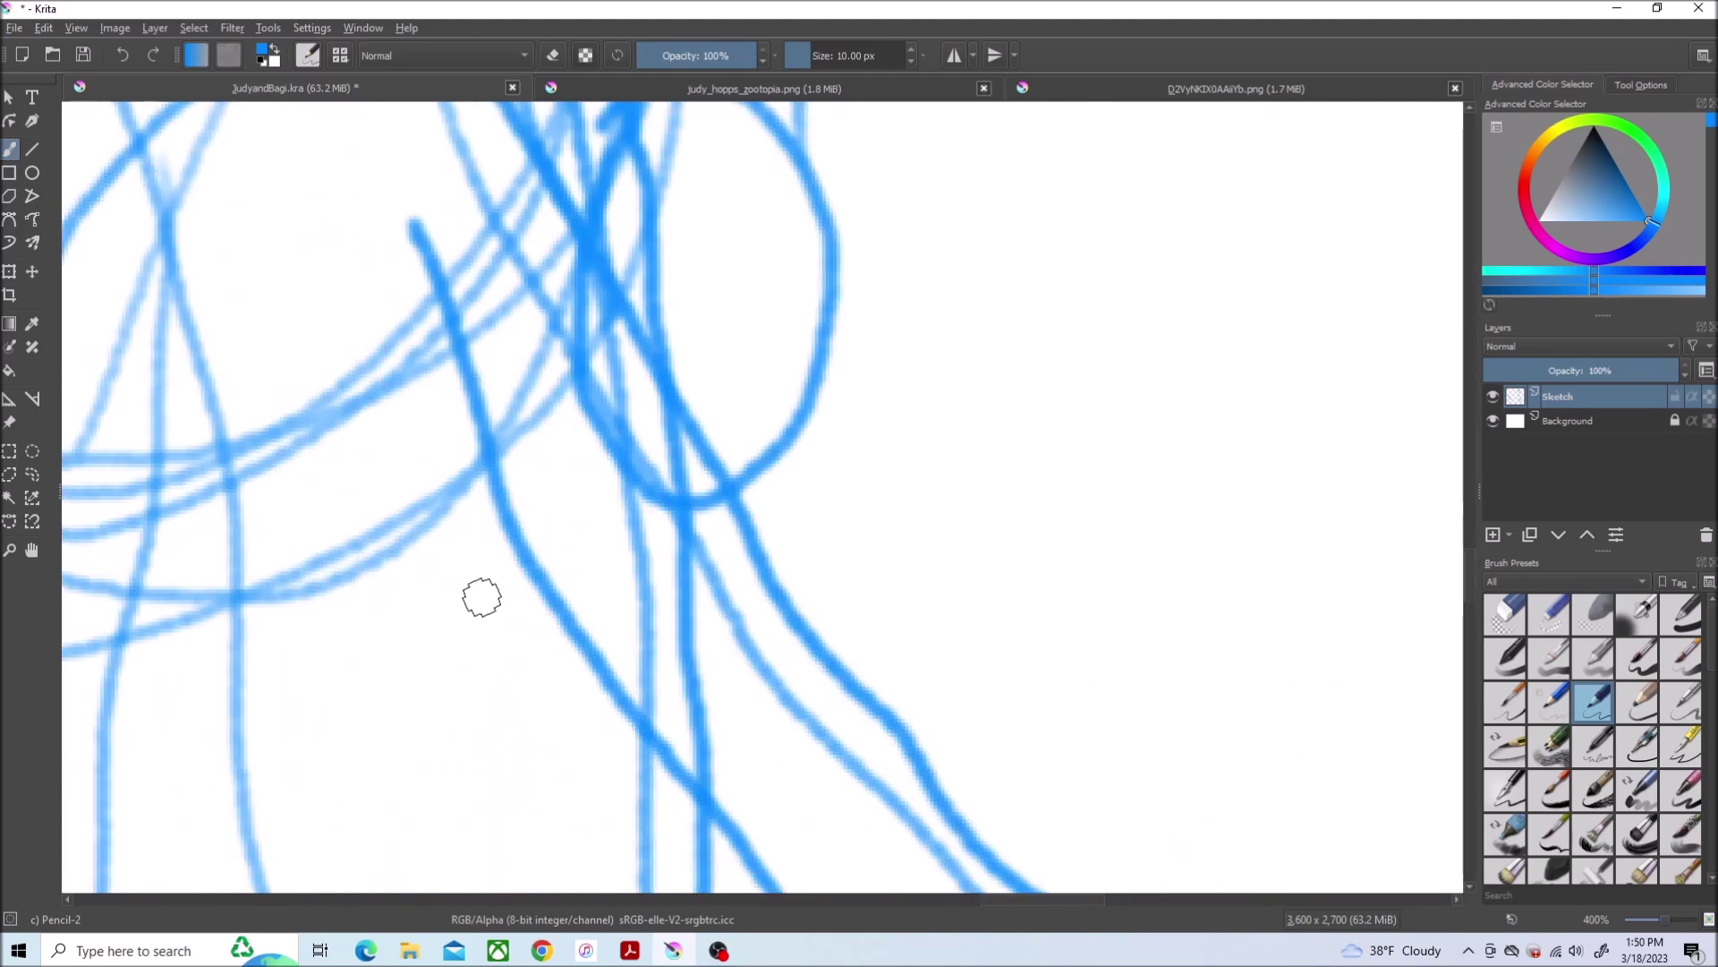
{"action": "left_click_drag", "start_coordinate": [731, 366], "coordinate": [813, 292]}
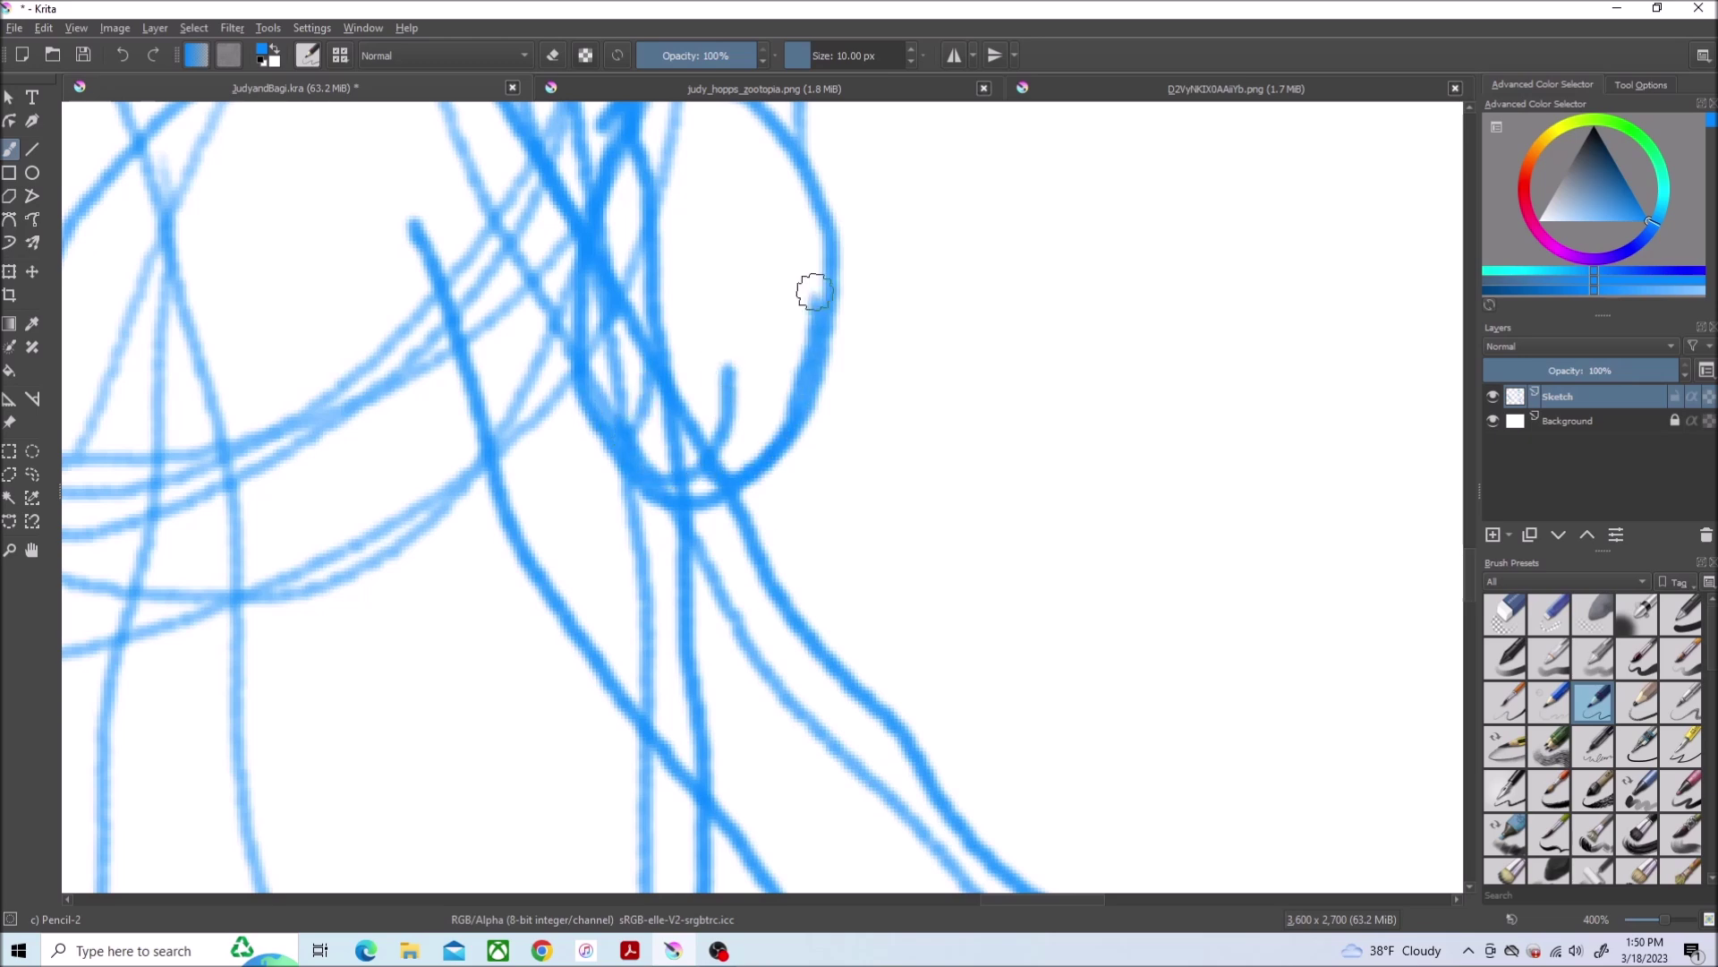
{"action": "scroll", "coordinate": [614, 806], "scroll_direction": "down", "scroll_amount": 5}
Add a new paint layer named LineArt
{"action": "left_click", "coordinate": [155, 26]}
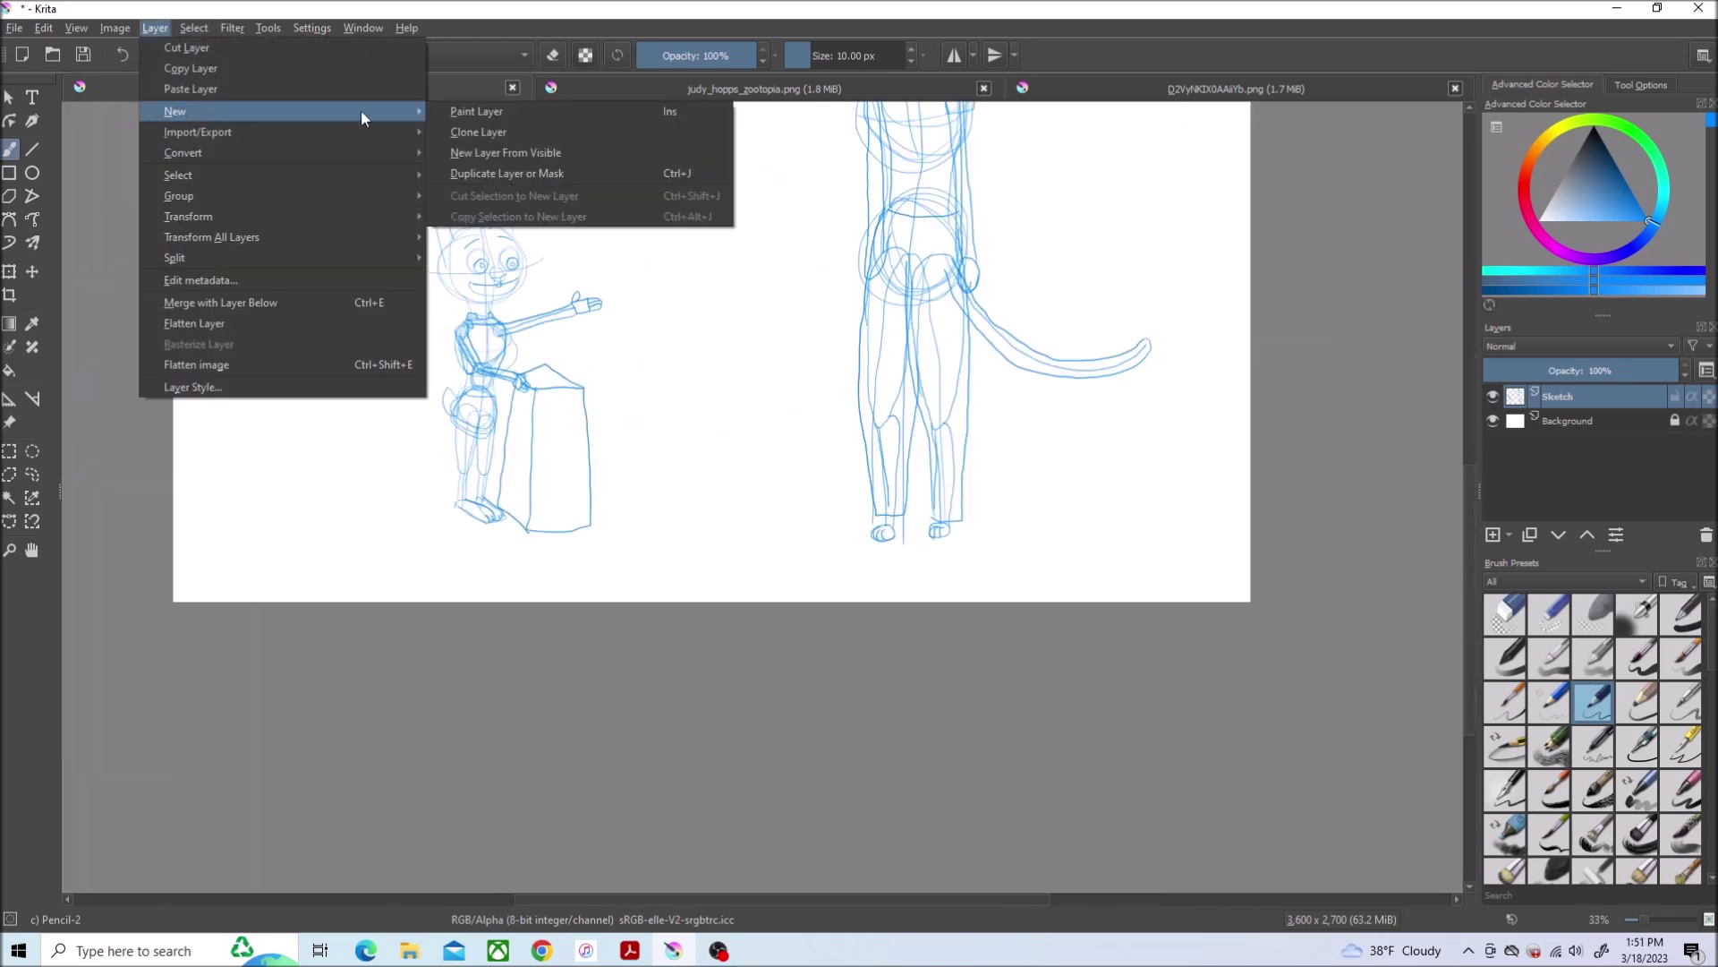
{"action": "left_click", "coordinate": [498, 112]}
{"action": "double_click", "coordinate": [1608, 393]}
{"action": "key", "text": "Return"}
Compare with the Judy reference and ink the nose in black
{"action": "key", "text": "ctrl+Tab"}
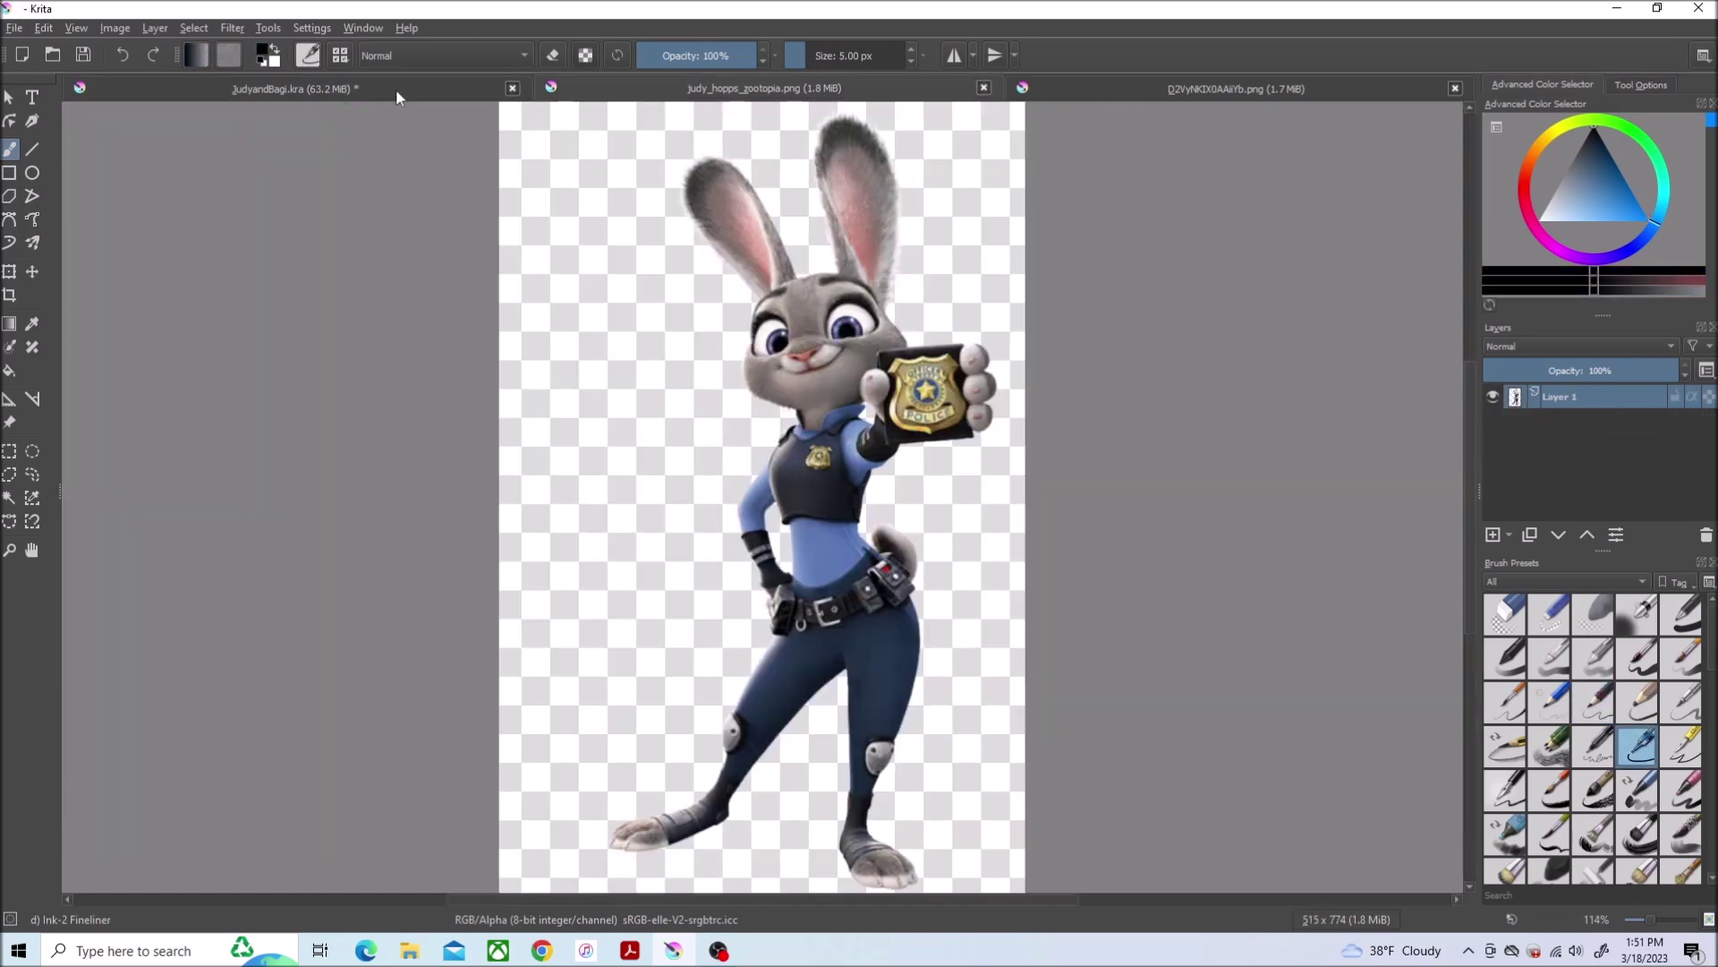
{"action": "left_click", "coordinate": [396, 89]}
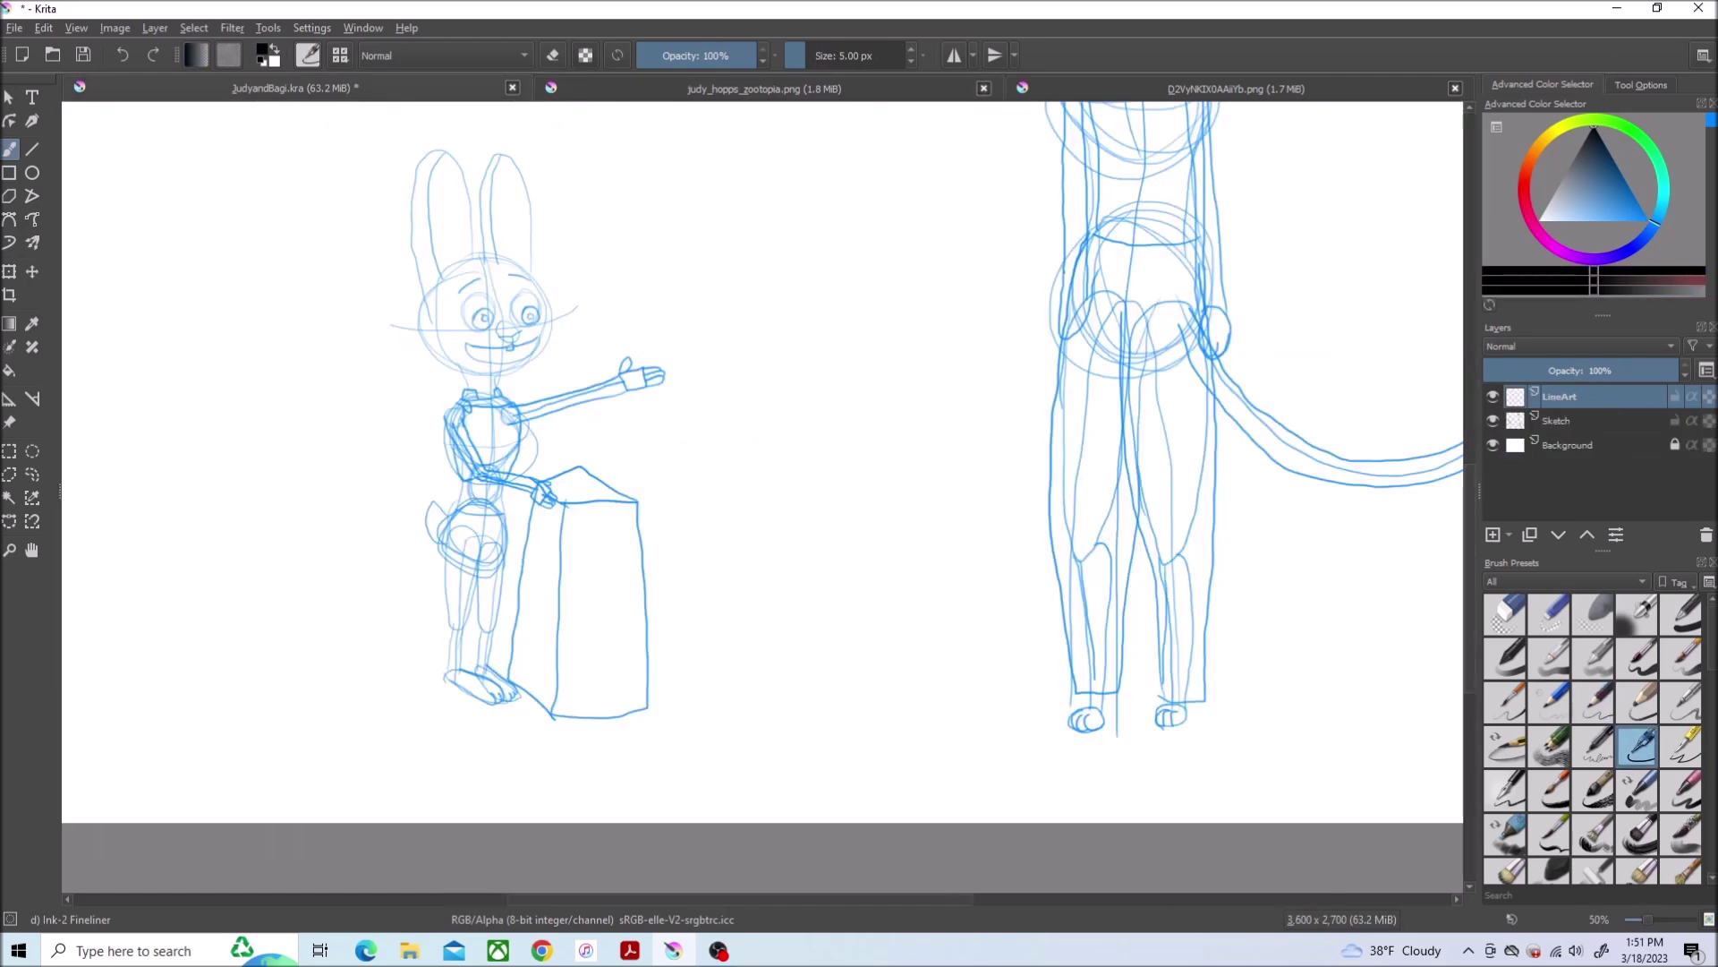
{"action": "scroll", "coordinate": [762, 497], "scroll_direction": "up", "scroll_amount": 5}
{"action": "left_click", "coordinate": [548, 83]}
{"action": "left_click", "coordinate": [362, 90]}
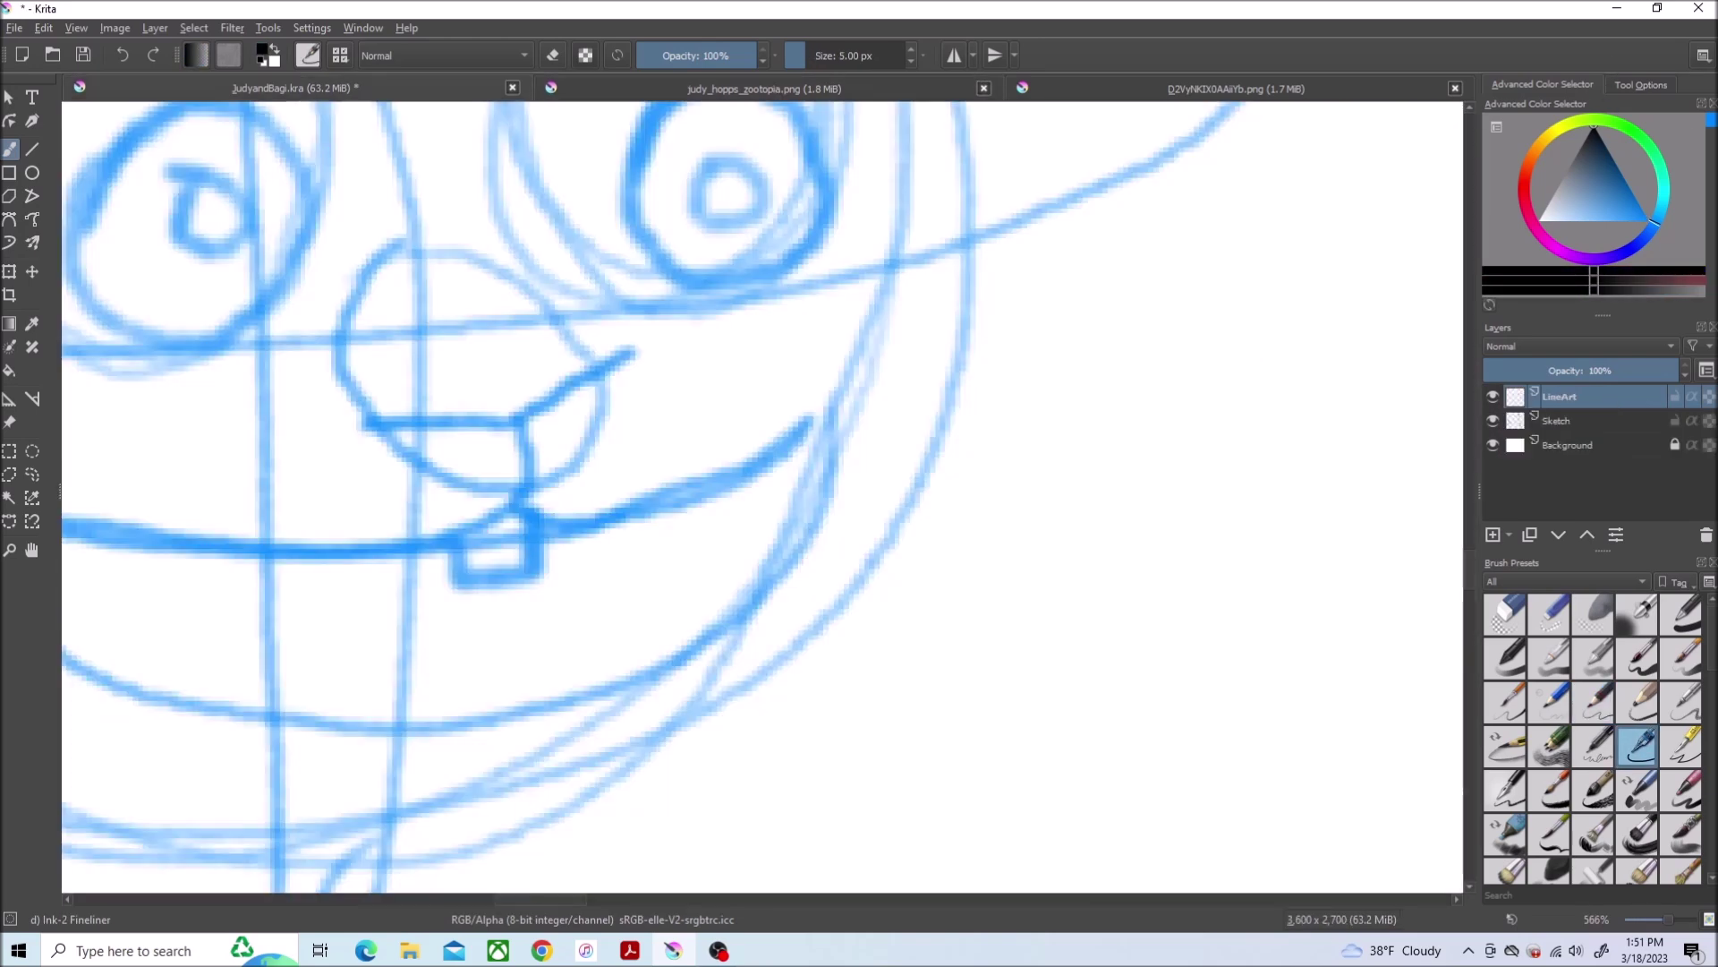
{"action": "scroll", "coordinate": [753, 510], "scroll_direction": "up", "scroll_amount": 3}
{"action": "scroll", "coordinate": [806, 511], "scroll_direction": "down", "scroll_amount": 5}
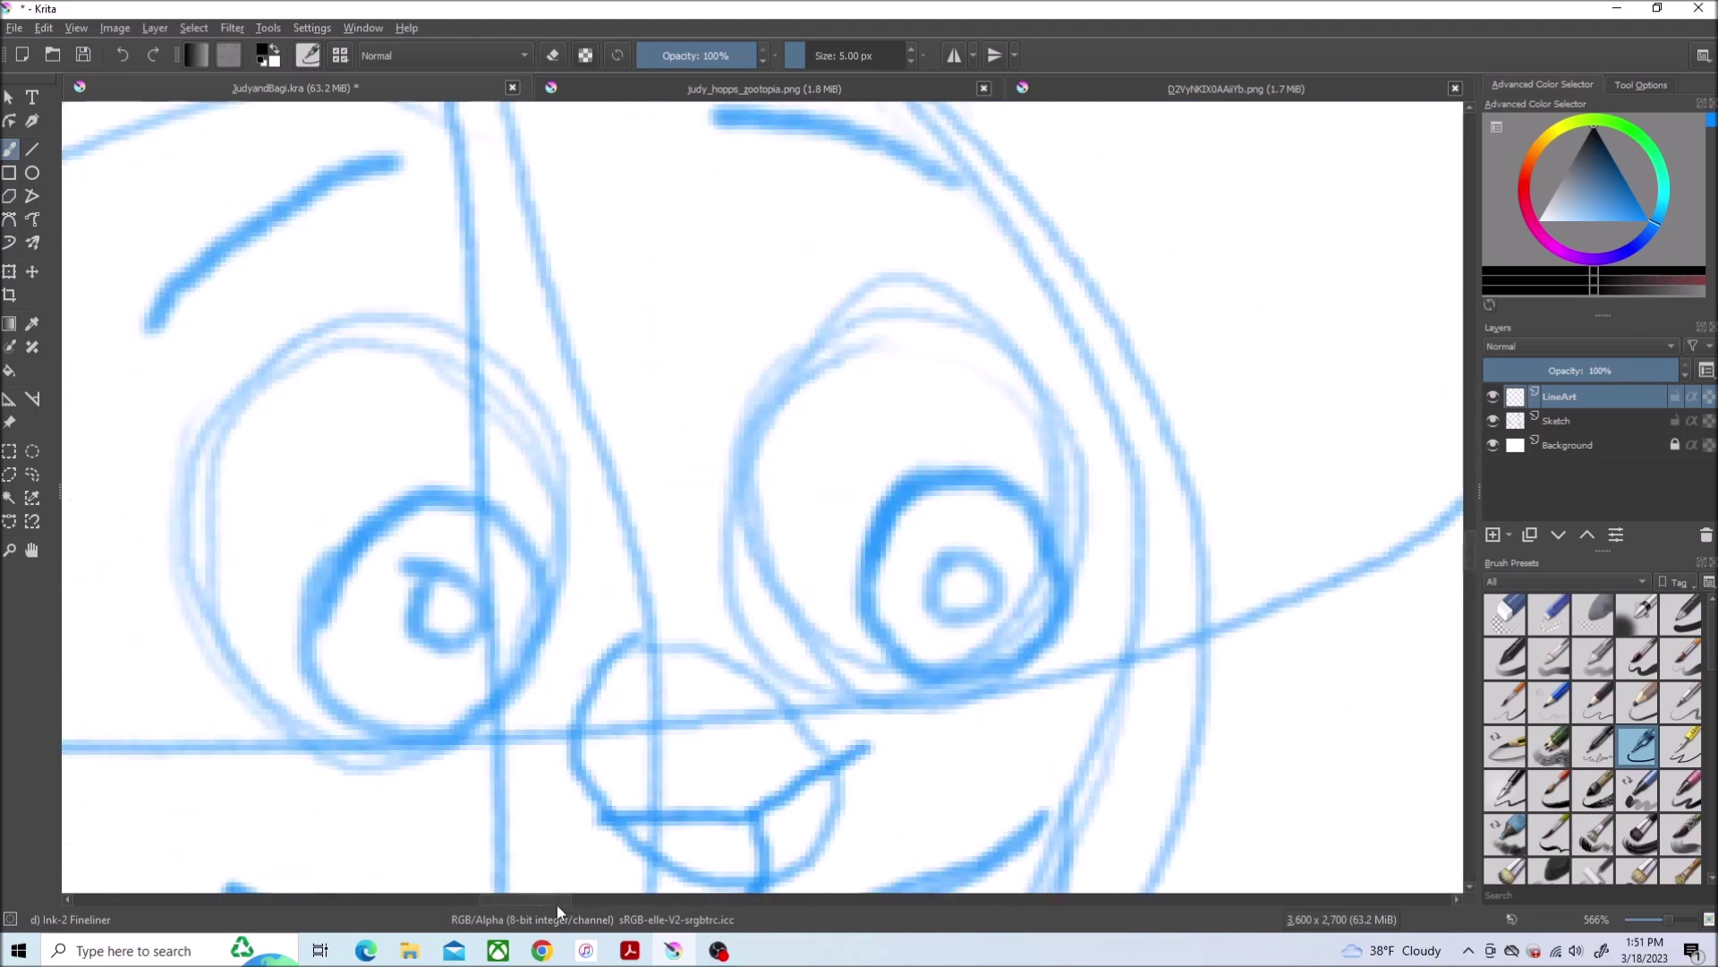
{"action": "scroll", "coordinate": [806, 511], "scroll_direction": "down", "scroll_amount": 5}
{"action": "scroll", "coordinate": [1021, 537], "scroll_direction": "up", "scroll_amount": 3}
{"action": "scroll", "coordinate": [1141, 538], "scroll_direction": "down", "scroll_amount": 1}
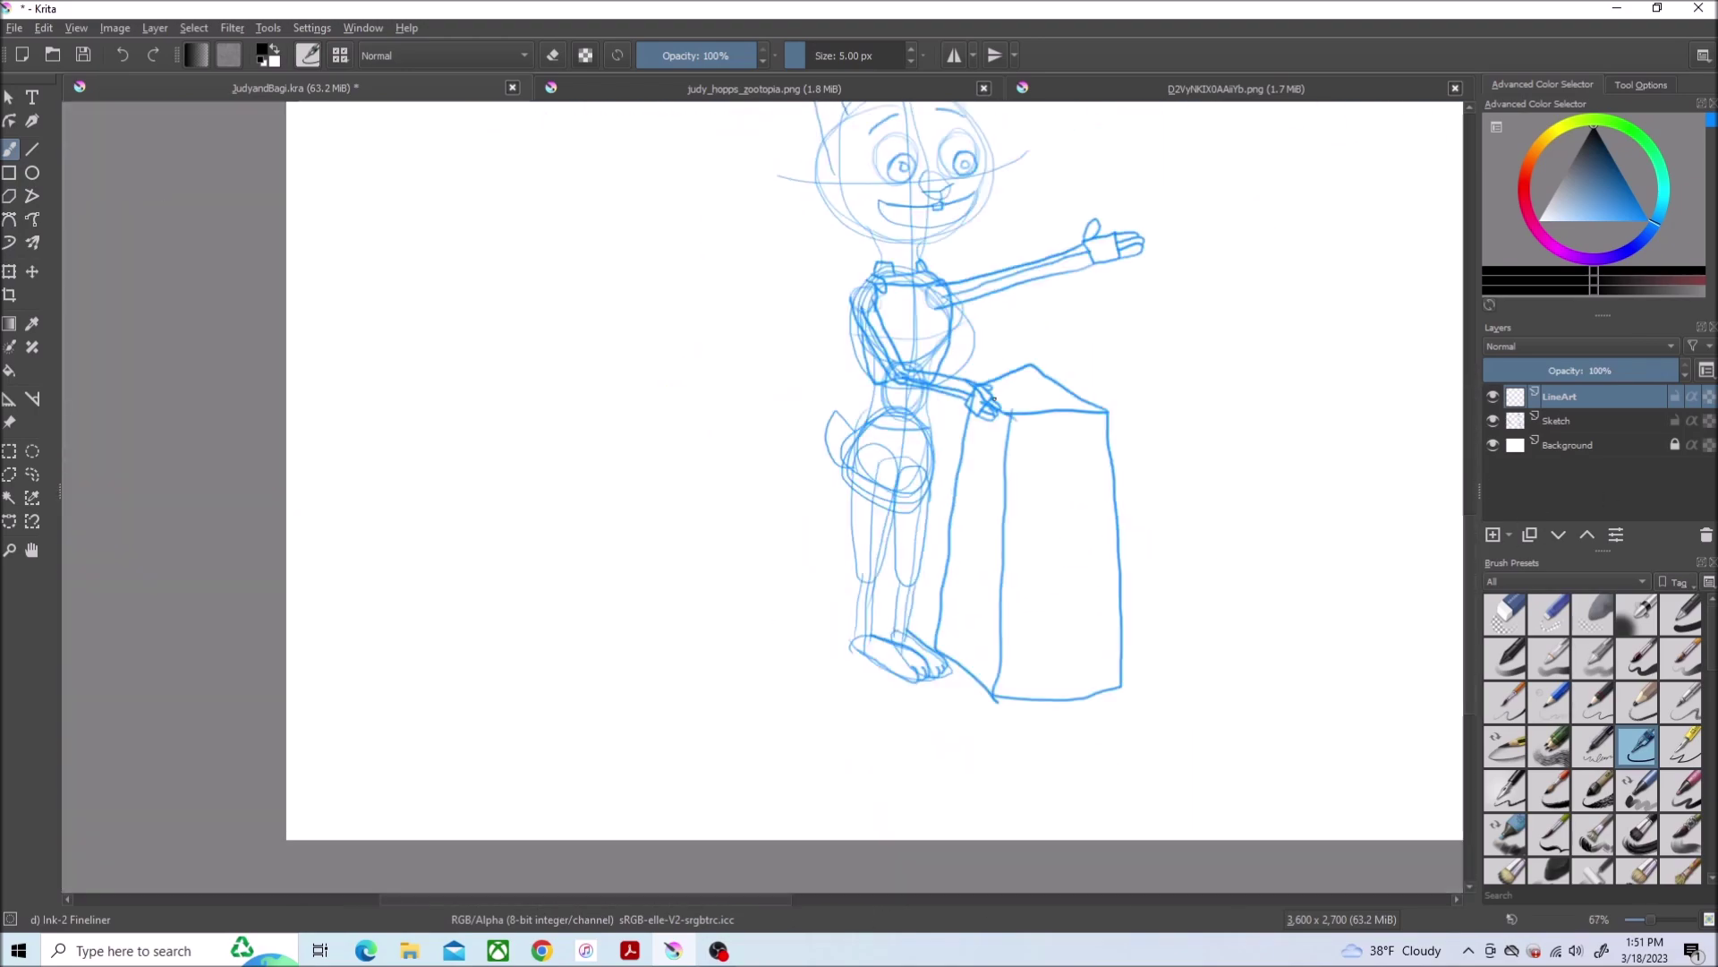
{"action": "scroll", "coordinate": [987, 417], "scroll_direction": "up", "scroll_amount": 4}
{"action": "scroll", "coordinate": [986, 430], "scroll_direction": "down", "scroll_amount": 2}
{"action": "scroll", "coordinate": [981, 465], "scroll_direction": "up", "scroll_amount": 2}
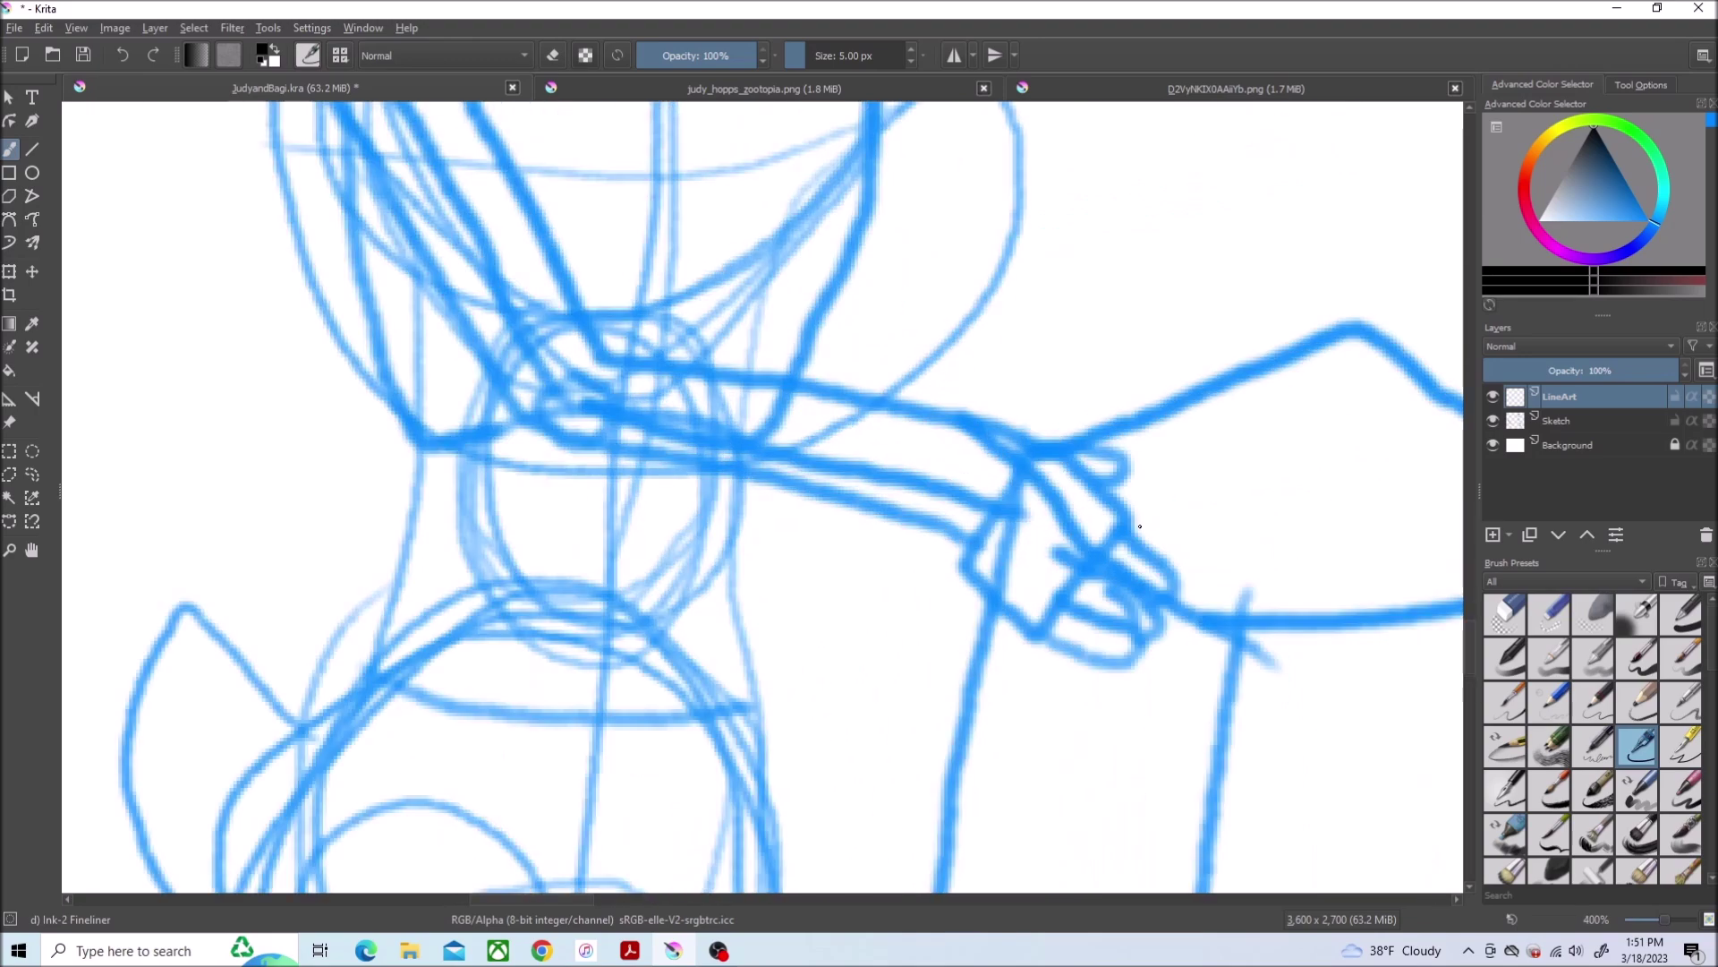
{"action": "scroll", "coordinate": [806, 403], "scroll_direction": "up", "scroll_amount": 5}
{"action": "scroll", "coordinate": [626, 250], "scroll_direction": "up", "scroll_amount": 2}
{"action": "mouse_move", "coordinate": [874, 501]}
{"action": "left_mouse_down"}
{"action": "mouse_move", "coordinate": [703, 527]}
{"action": "mouse_move", "coordinate": [879, 538]}
{"action": "left_mouse_up"}
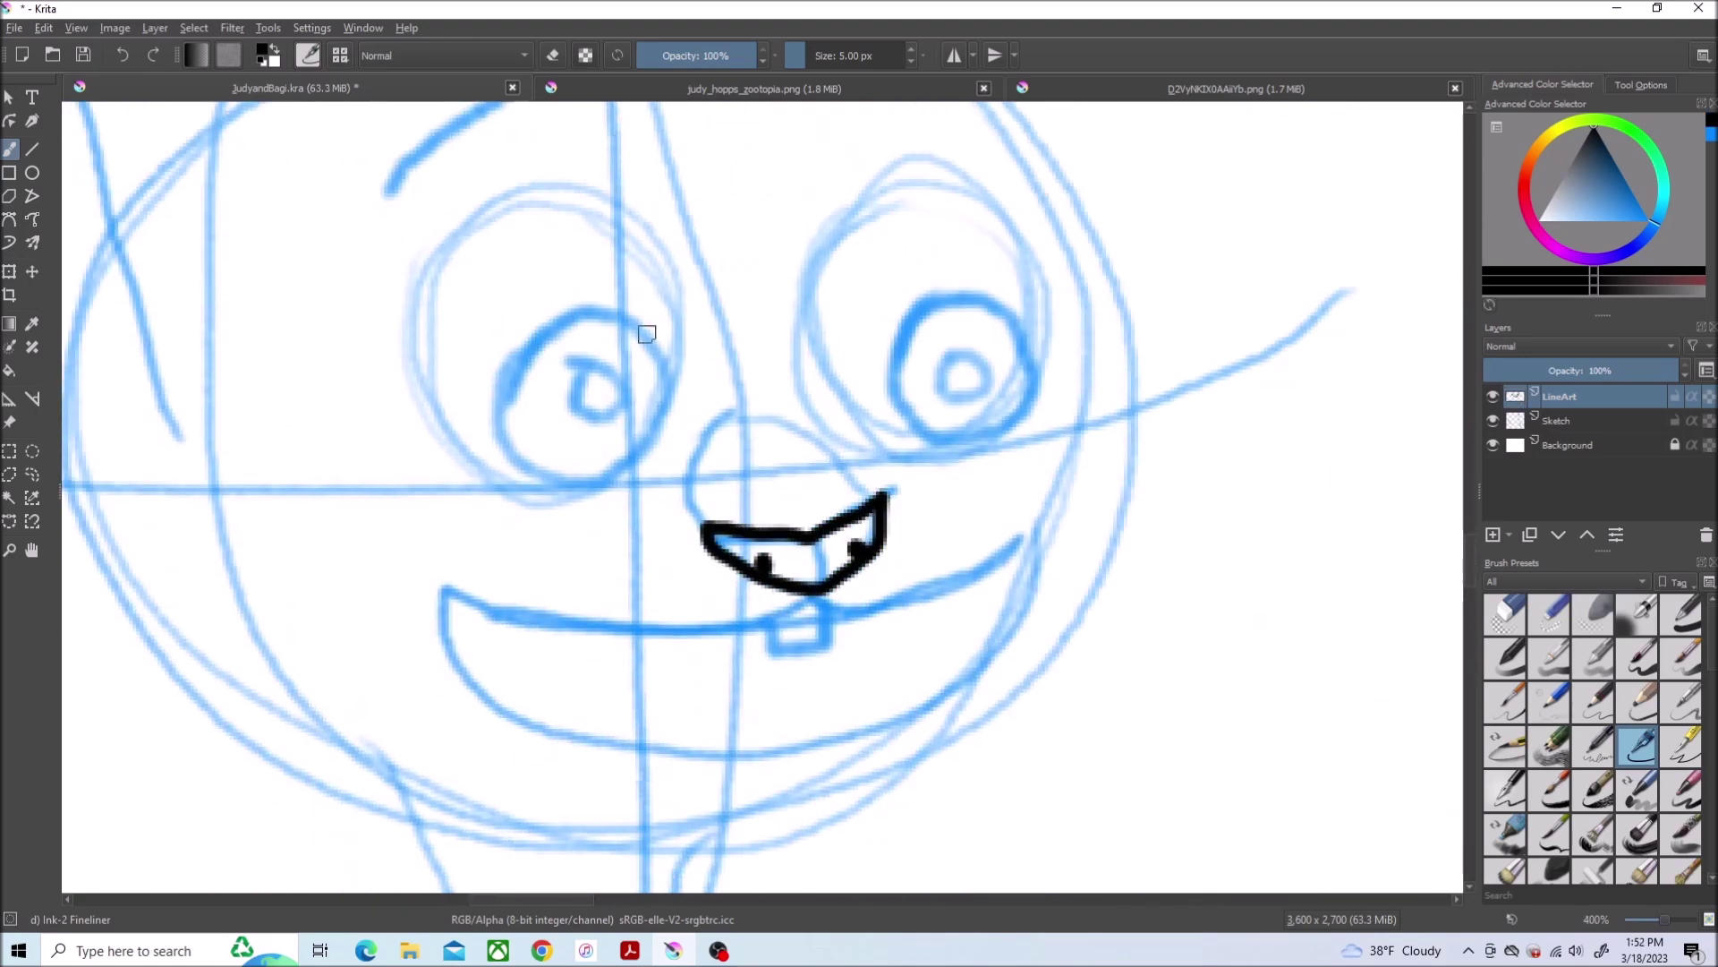
Ink the left eye's outline, iris and pupil, plus the top of the nose
{"action": "left_click", "coordinate": [752, 88]}
{"action": "left_click", "coordinate": [328, 88]}
{"action": "scroll", "coordinate": [670, 430], "scroll_direction": "up", "scroll_amount": 1}
{"action": "mouse_move", "coordinate": [684, 494]}
{"action": "left_mouse_down"}
{"action": "mouse_move", "coordinate": [266, 492]}
{"action": "mouse_move", "coordinate": [384, 173]}
{"action": "mouse_move", "coordinate": [266, 487]}
{"action": "left_mouse_up"}
{"action": "mouse_move", "coordinate": [631, 302]}
{"action": "left_mouse_down"}
{"action": "mouse_move", "coordinate": [568, 302]}
{"action": "mouse_move", "coordinate": [486, 509]}
{"action": "left_mouse_up"}
{"action": "left_click_drag", "start_coordinate": [604, 396], "coordinate": [578, 440]}
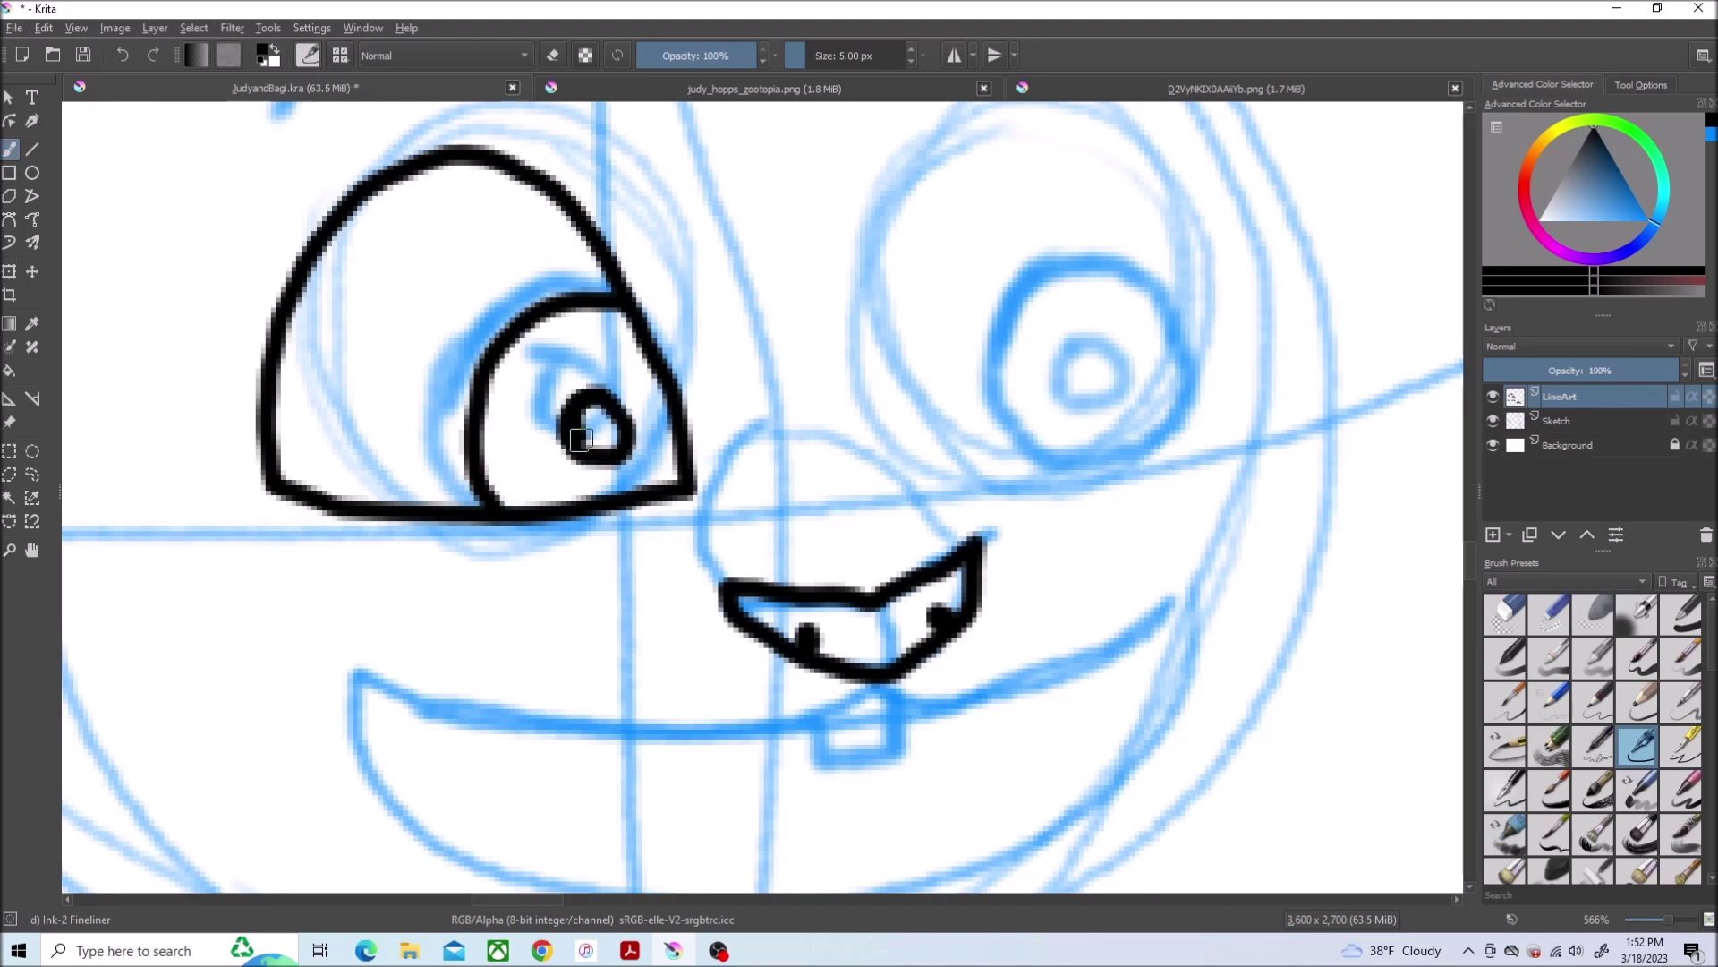
{"action": "left_click_drag", "start_coordinate": [741, 444], "coordinate": [863, 442]}
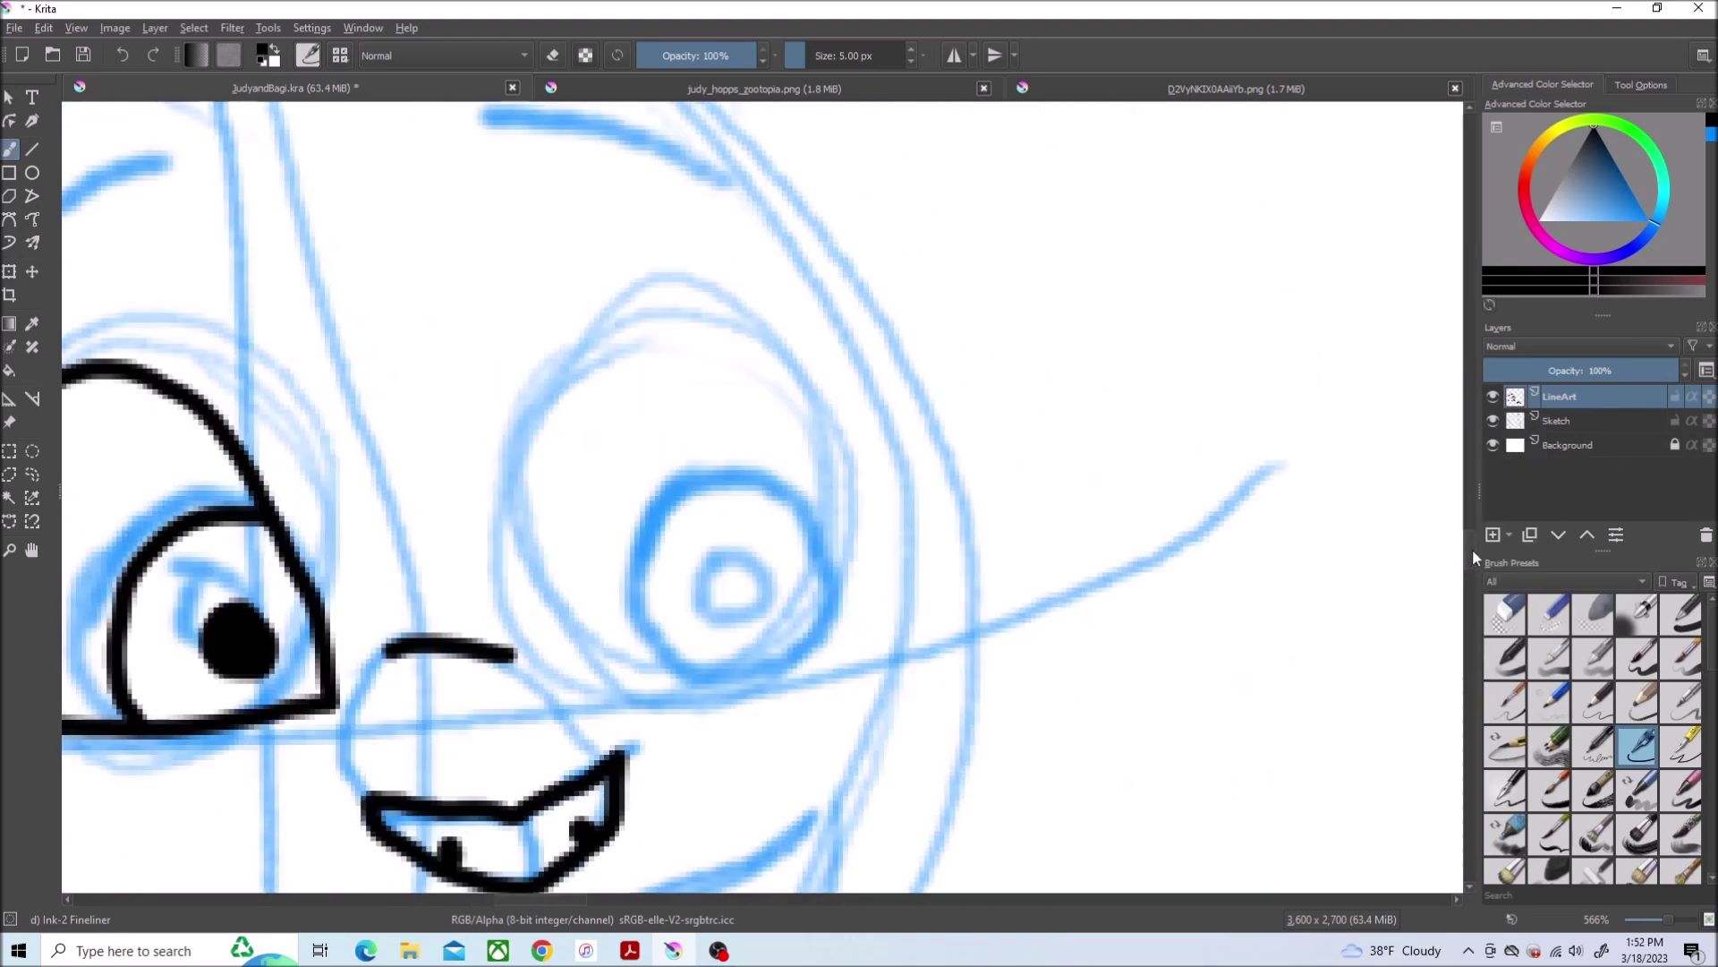
Ink the right eye's outline, iris arc and pupil
{"action": "mouse_move", "coordinate": [547, 638]}
{"action": "left_mouse_down"}
{"action": "mouse_move", "coordinate": [879, 570]}
{"action": "mouse_move", "coordinate": [561, 557]}
{"action": "mouse_move", "coordinate": [557, 642]}
{"action": "left_mouse_up"}
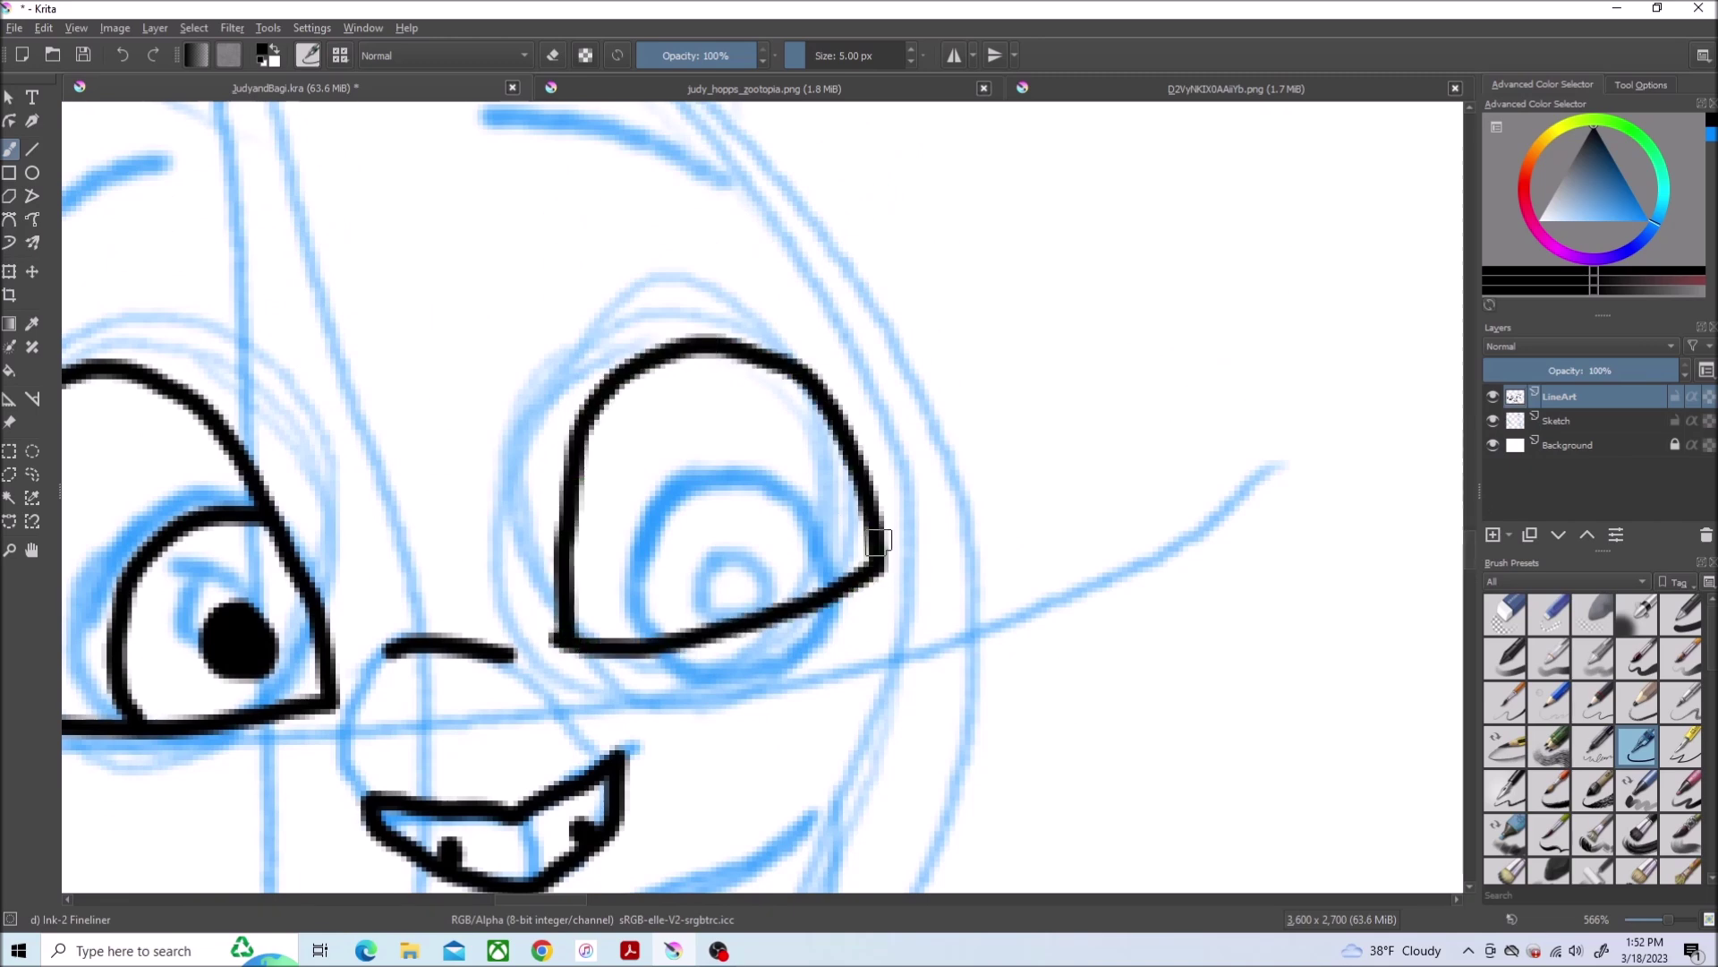
{"action": "mouse_move", "coordinate": [874, 544]}
{"action": "left_mouse_down"}
{"action": "mouse_move", "coordinate": [688, 567]}
{"action": "mouse_move", "coordinate": [693, 629]}
{"action": "left_mouse_up"}
{"action": "left_click_drag", "start_coordinate": [809, 537], "coordinate": [795, 548]}
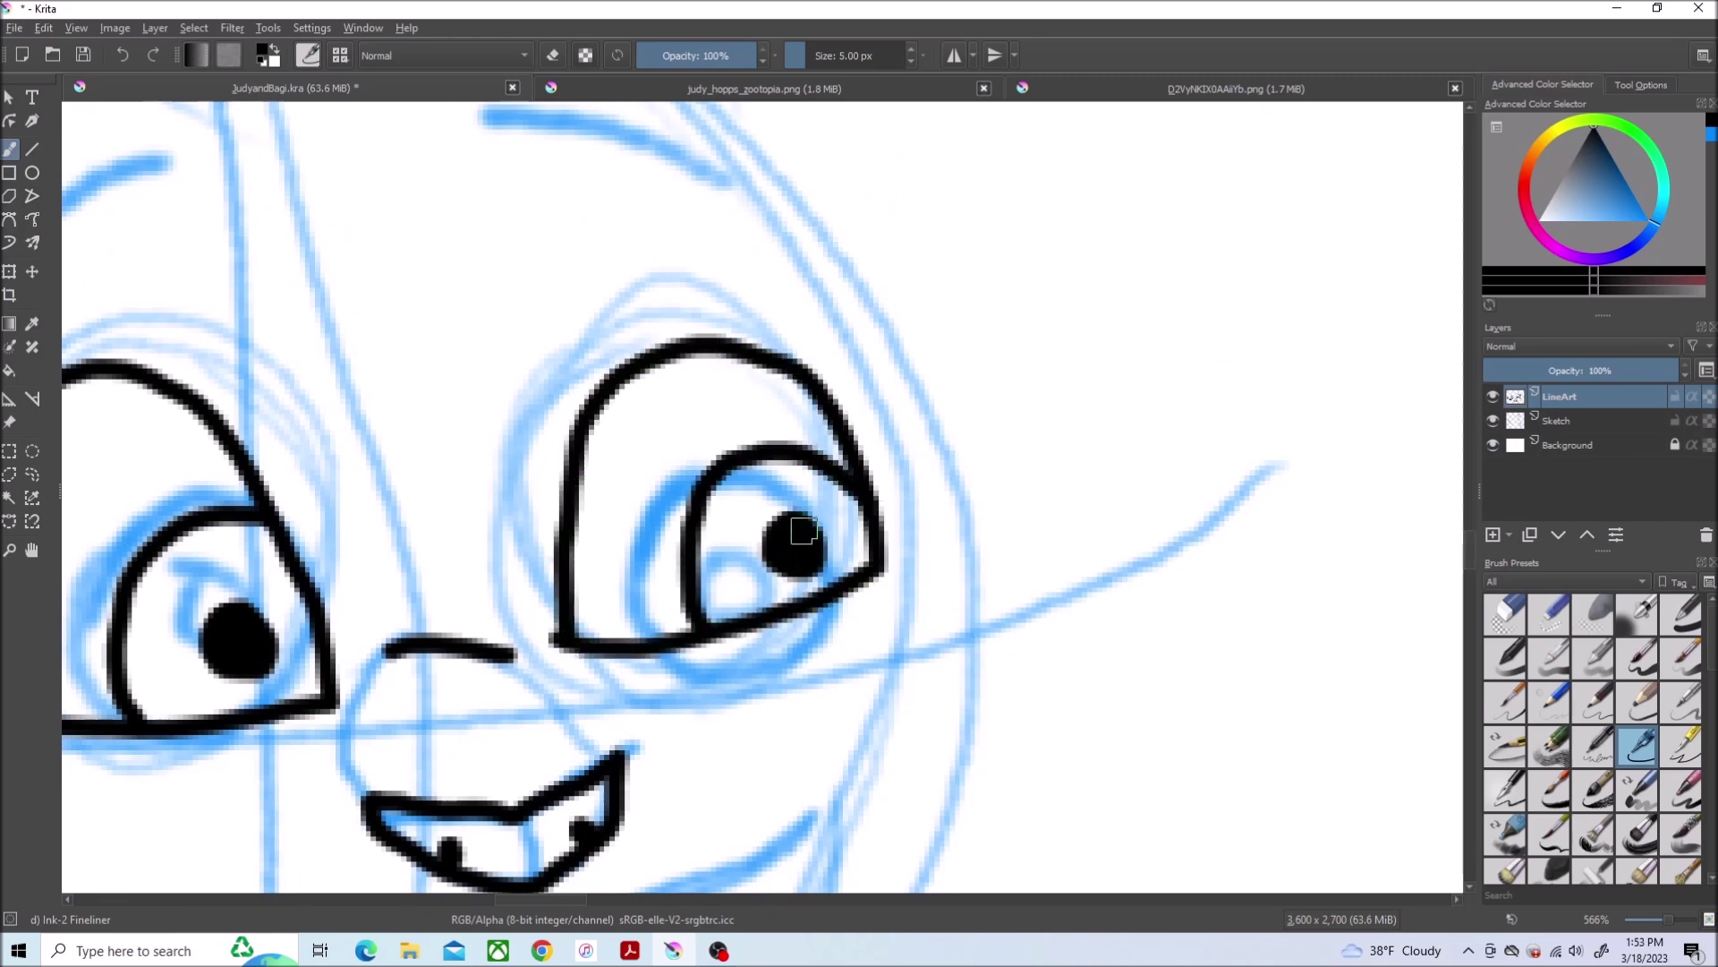
{"action": "left_click", "coordinate": [888, 91]}
{"action": "left_click", "coordinate": [429, 85]}
Add eyelash spikes to both eyes and ink the mouth lines and tongue loop
{"action": "left_click_drag", "start_coordinate": [713, 897], "coordinate": [542, 897]}
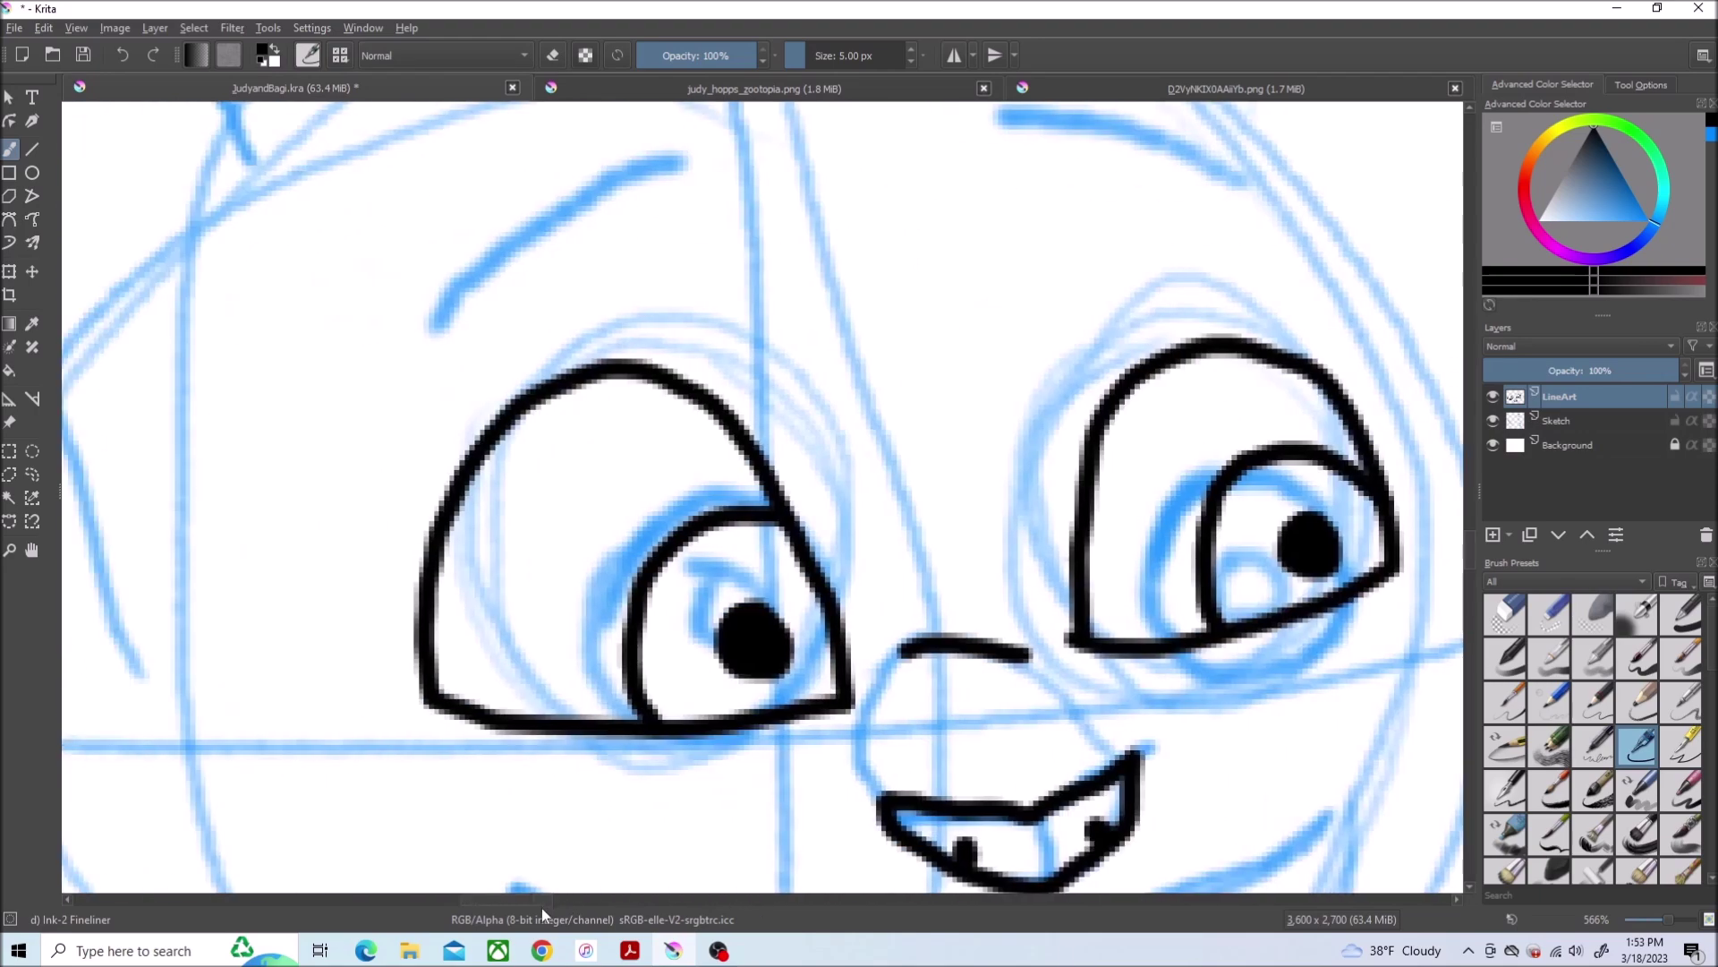
{"action": "mouse_move", "coordinate": [632, 379]}
{"action": "left_mouse_down"}
{"action": "mouse_move", "coordinate": [549, 345]}
{"action": "mouse_move", "coordinate": [498, 416]}
{"action": "left_mouse_up"}
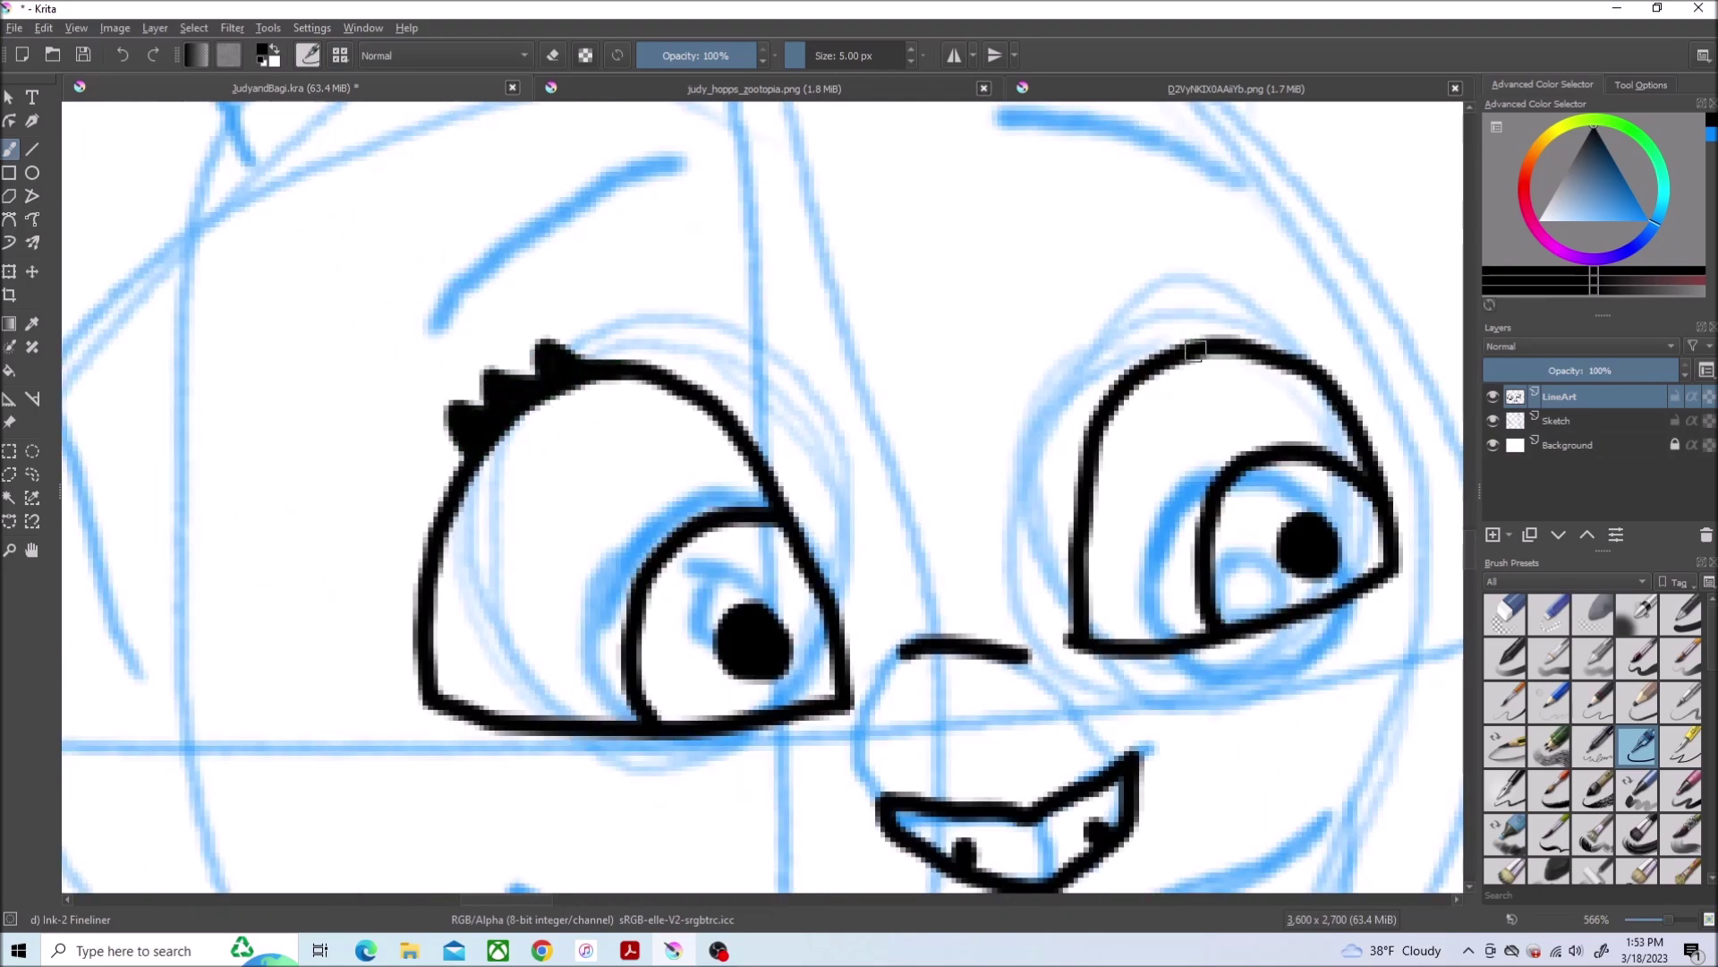
{"action": "left_click_drag", "start_coordinate": [1196, 352], "coordinate": [1269, 322]}
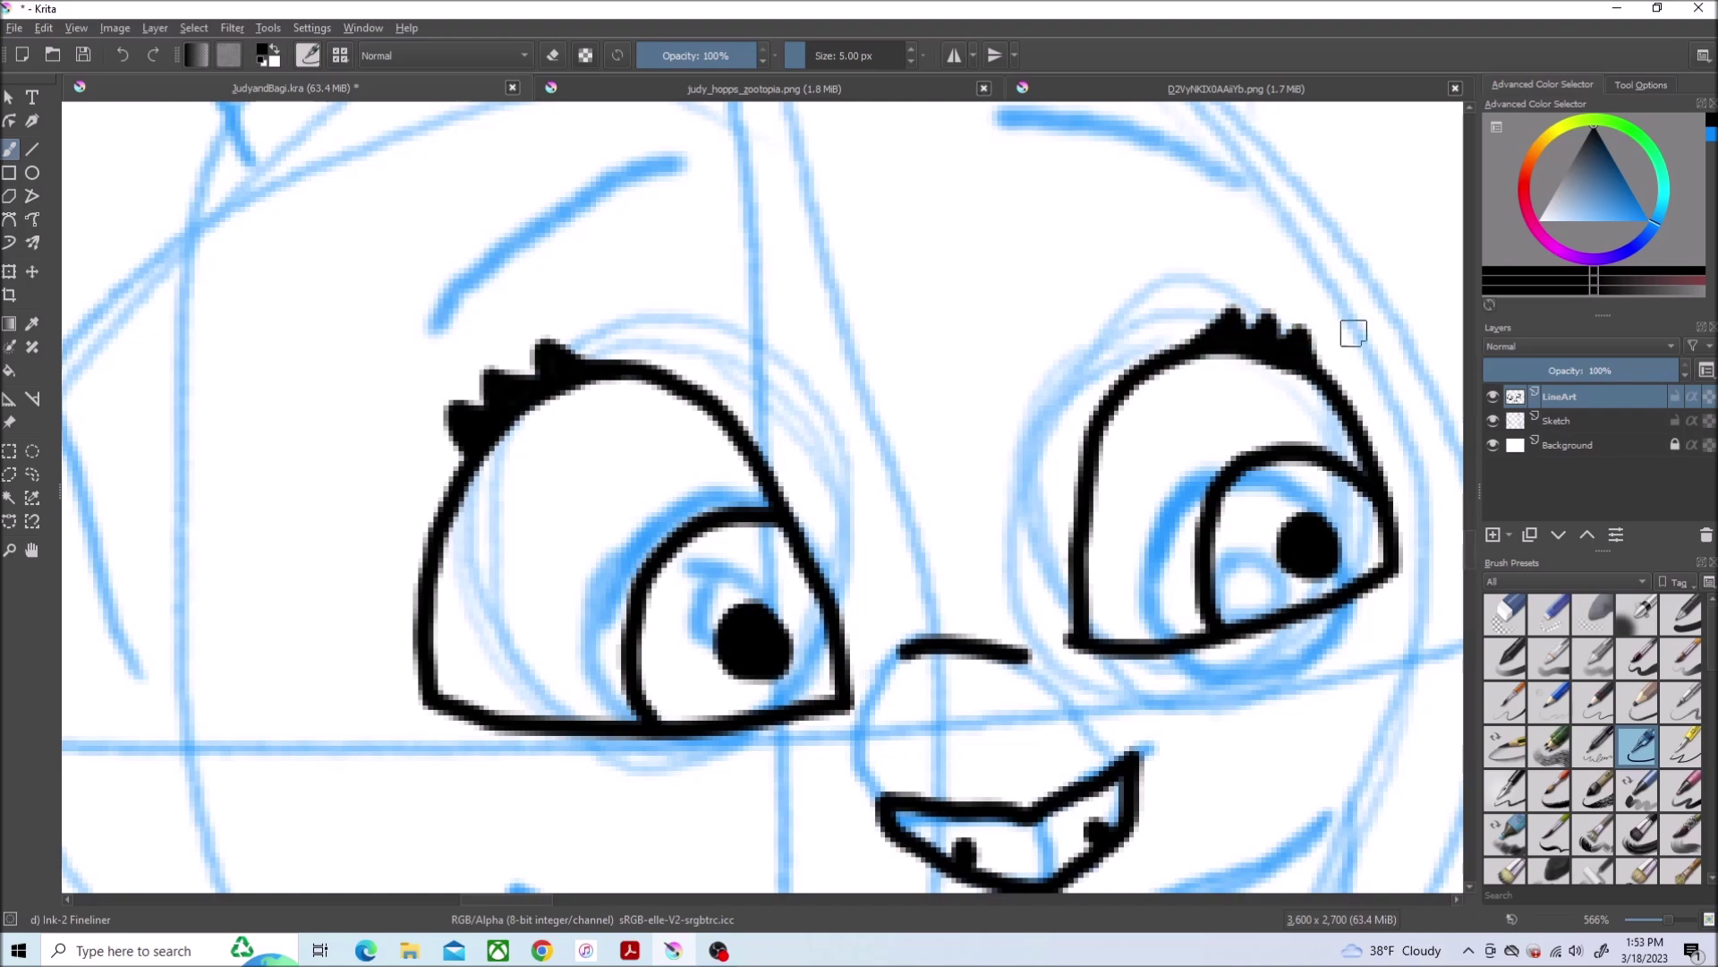
{"action": "scroll", "coordinate": [1474, 572], "scroll_direction": "down", "scroll_amount": 5}
{"action": "mouse_move", "coordinate": [1335, 231]}
{"action": "left_mouse_down"}
{"action": "mouse_move", "coordinate": [1166, 316]}
{"action": "mouse_move", "coordinate": [786, 352]}
{"action": "mouse_move", "coordinate": [521, 312]}
{"action": "left_mouse_up"}
{"action": "mouse_move", "coordinate": [1338, 230]}
{"action": "left_mouse_down"}
{"action": "mouse_move", "coordinate": [1136, 441]}
{"action": "mouse_move", "coordinate": [625, 319]}
{"action": "left_mouse_up"}
{"action": "left_click_drag", "start_coordinate": [1023, 366], "coordinate": [1081, 334]}
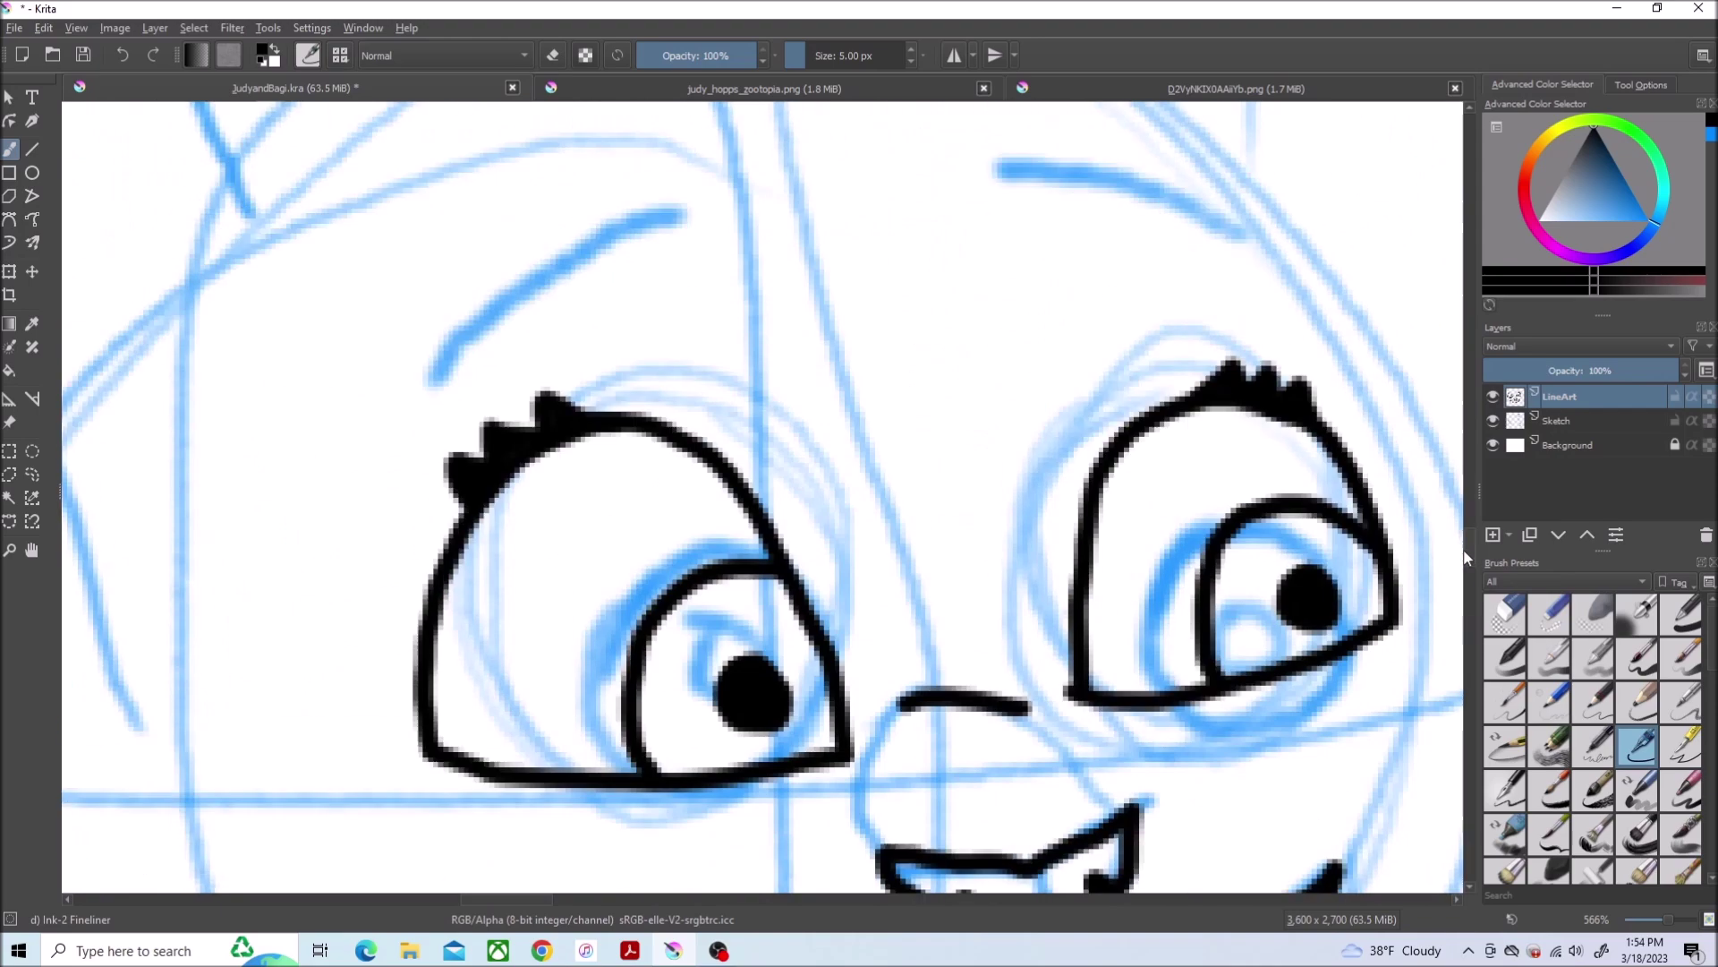
Ink the left and right eyebrows over the sketch
{"action": "left_click", "coordinate": [547, 89]}
{"action": "left_click", "coordinate": [436, 89]}
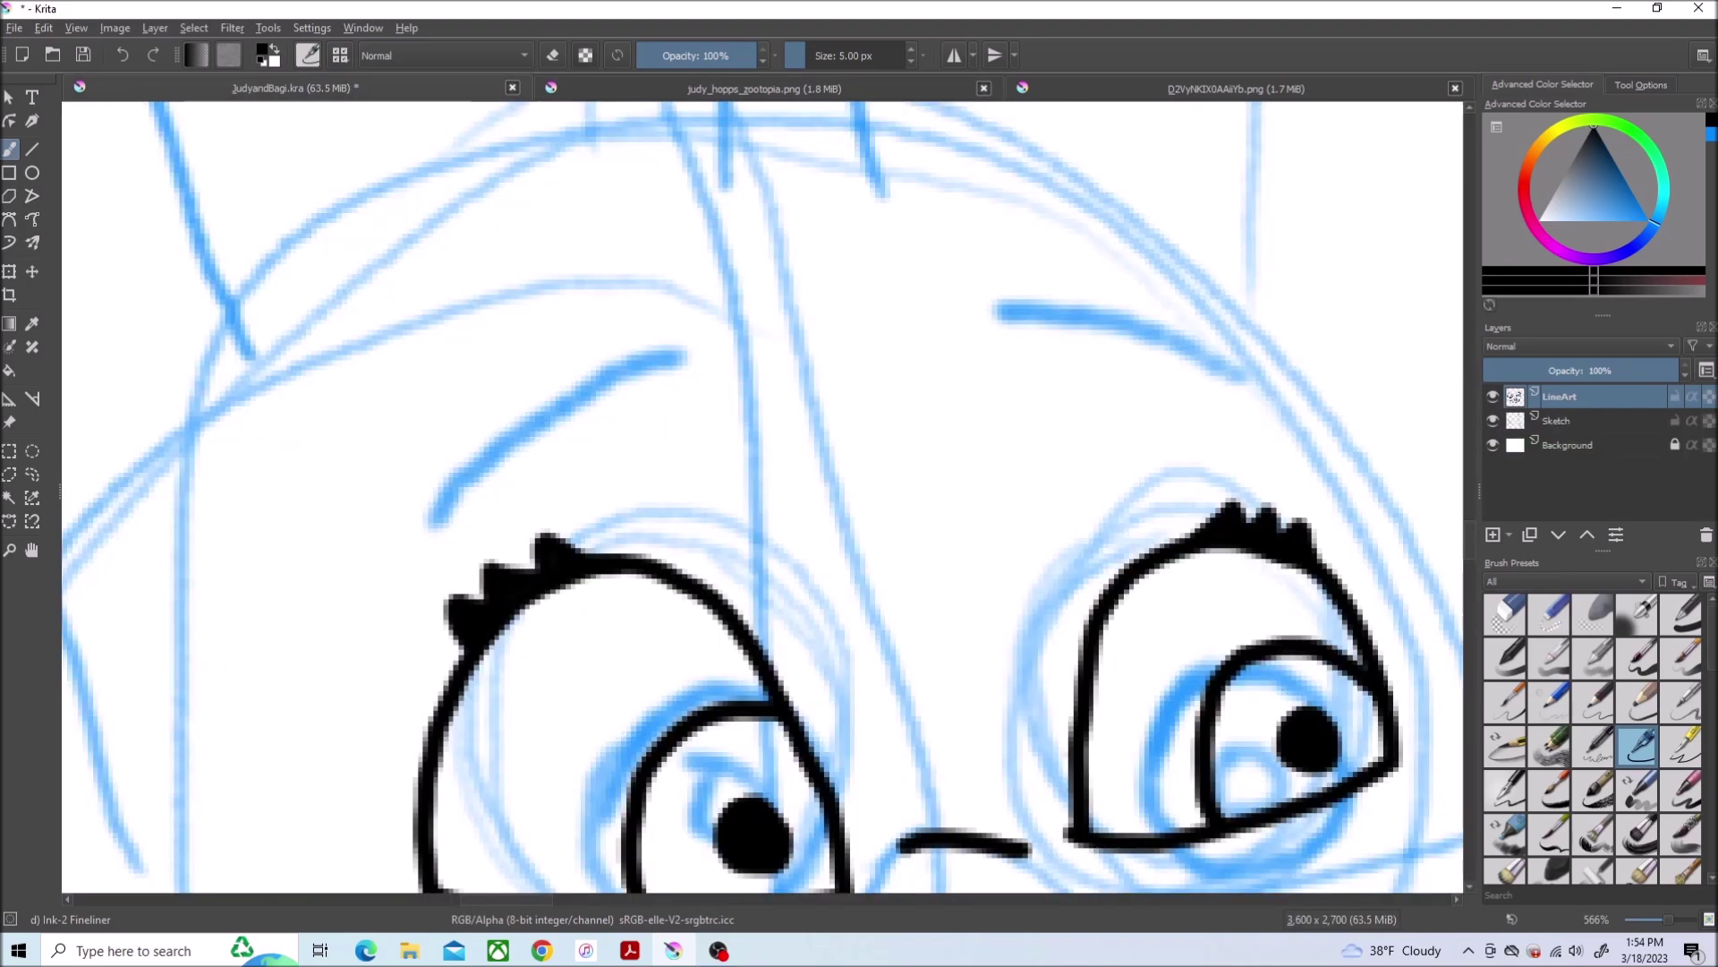
{"action": "left_click_drag", "start_coordinate": [675, 360], "coordinate": [402, 483]}
{"action": "left_click_drag", "start_coordinate": [1254, 381], "coordinate": [984, 307]}
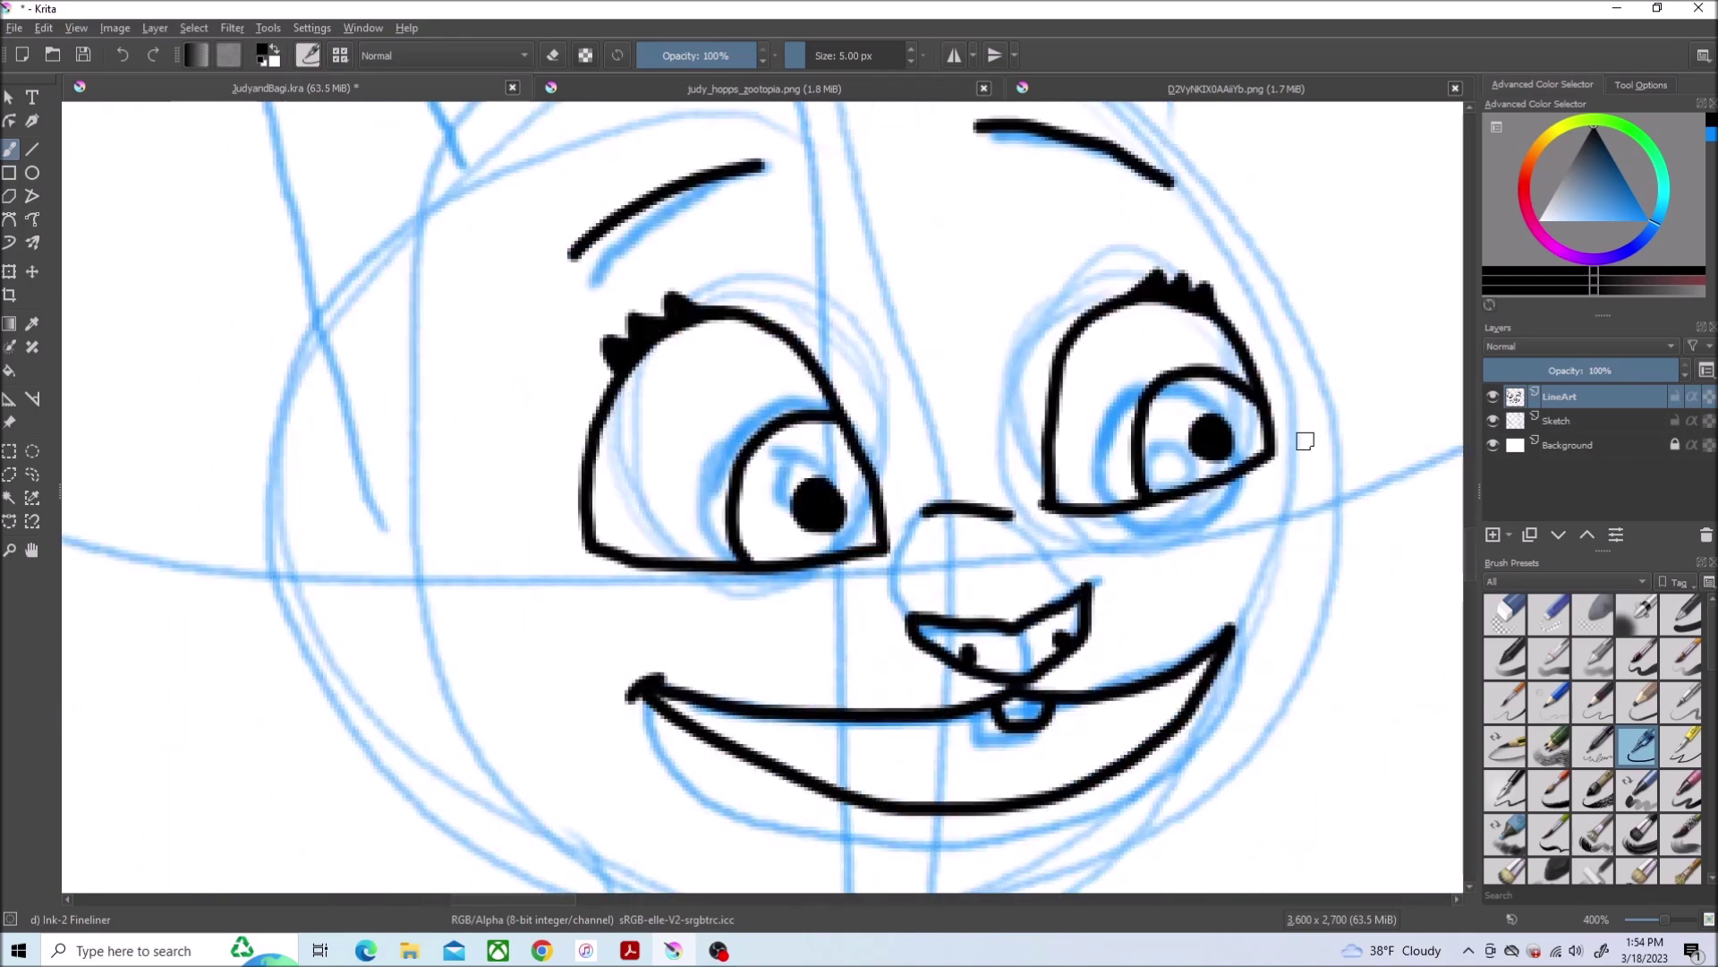
{"action": "scroll", "coordinate": [1304, 440], "scroll_direction": "down", "scroll_amount": 1}
Ink the head outline and the cheek lines down to the mouth and jaw
{"action": "mouse_move", "coordinate": [1330, 466]}
{"action": "left_mouse_down"}
{"action": "mouse_move", "coordinate": [940, 127]}
{"action": "mouse_move", "coordinate": [661, 532]}
{"action": "mouse_move", "coordinate": [919, 760]}
{"action": "mouse_move", "coordinate": [1346, 512]}
{"action": "left_mouse_up"}
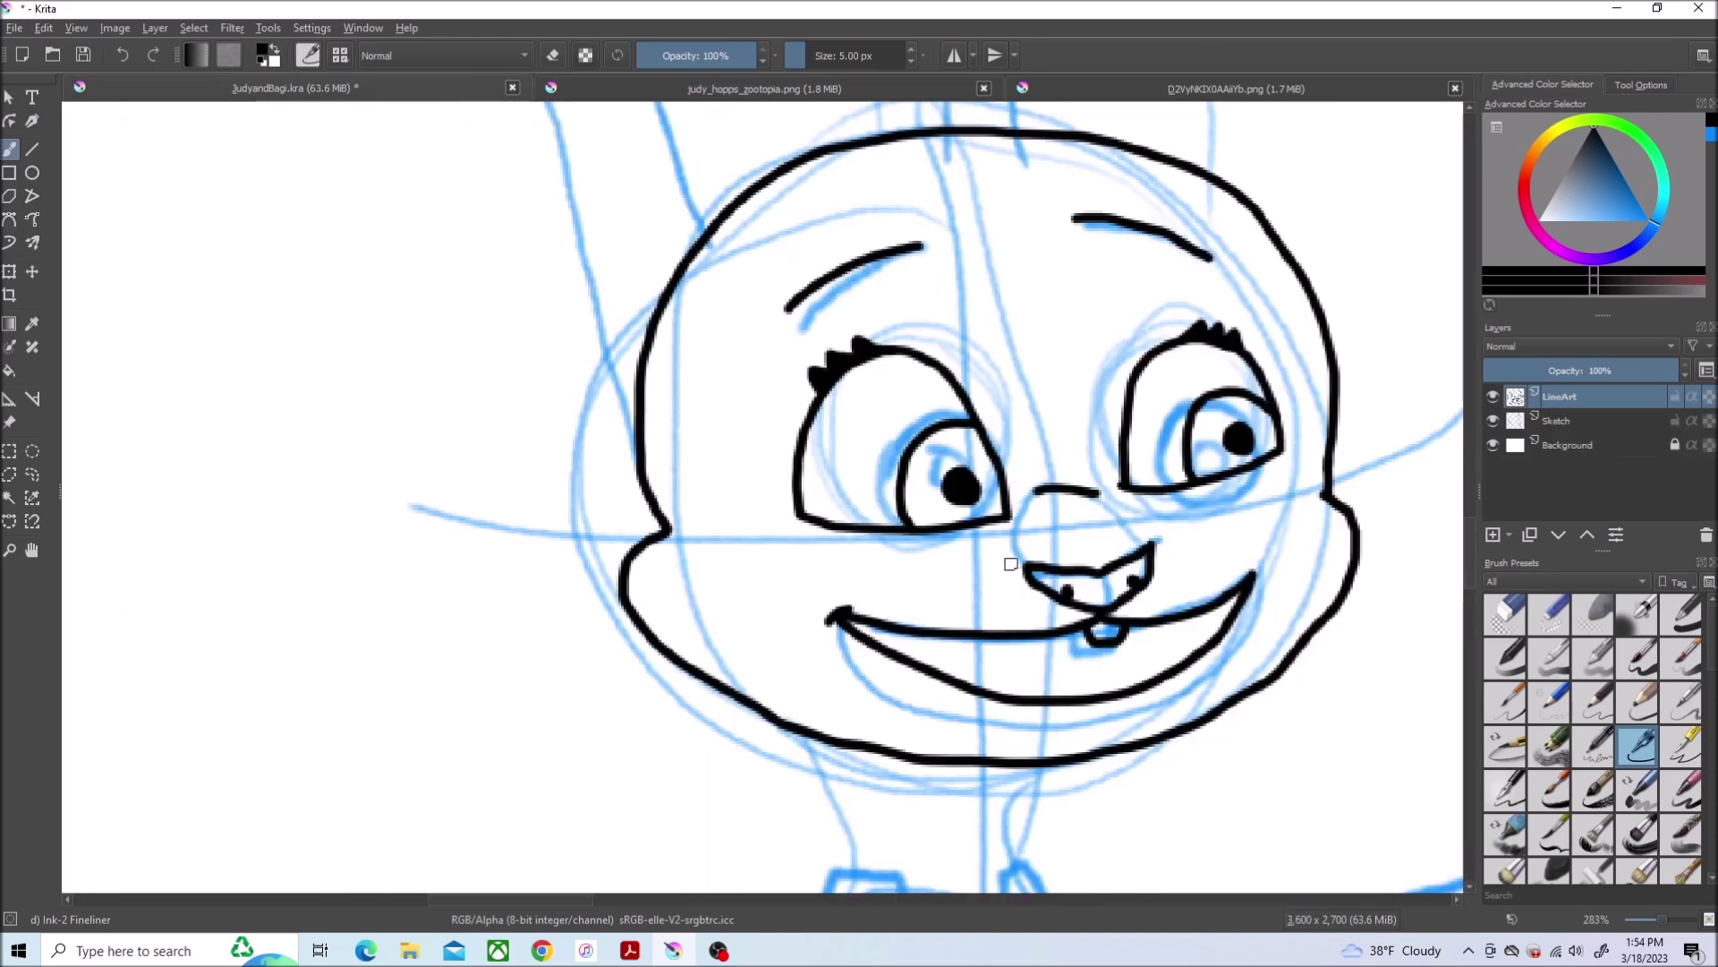
{"action": "left_click_drag", "start_coordinate": [1010, 563], "coordinate": [897, 595]}
{"action": "left_click_drag", "start_coordinate": [1152, 542], "coordinate": [1301, 652]}
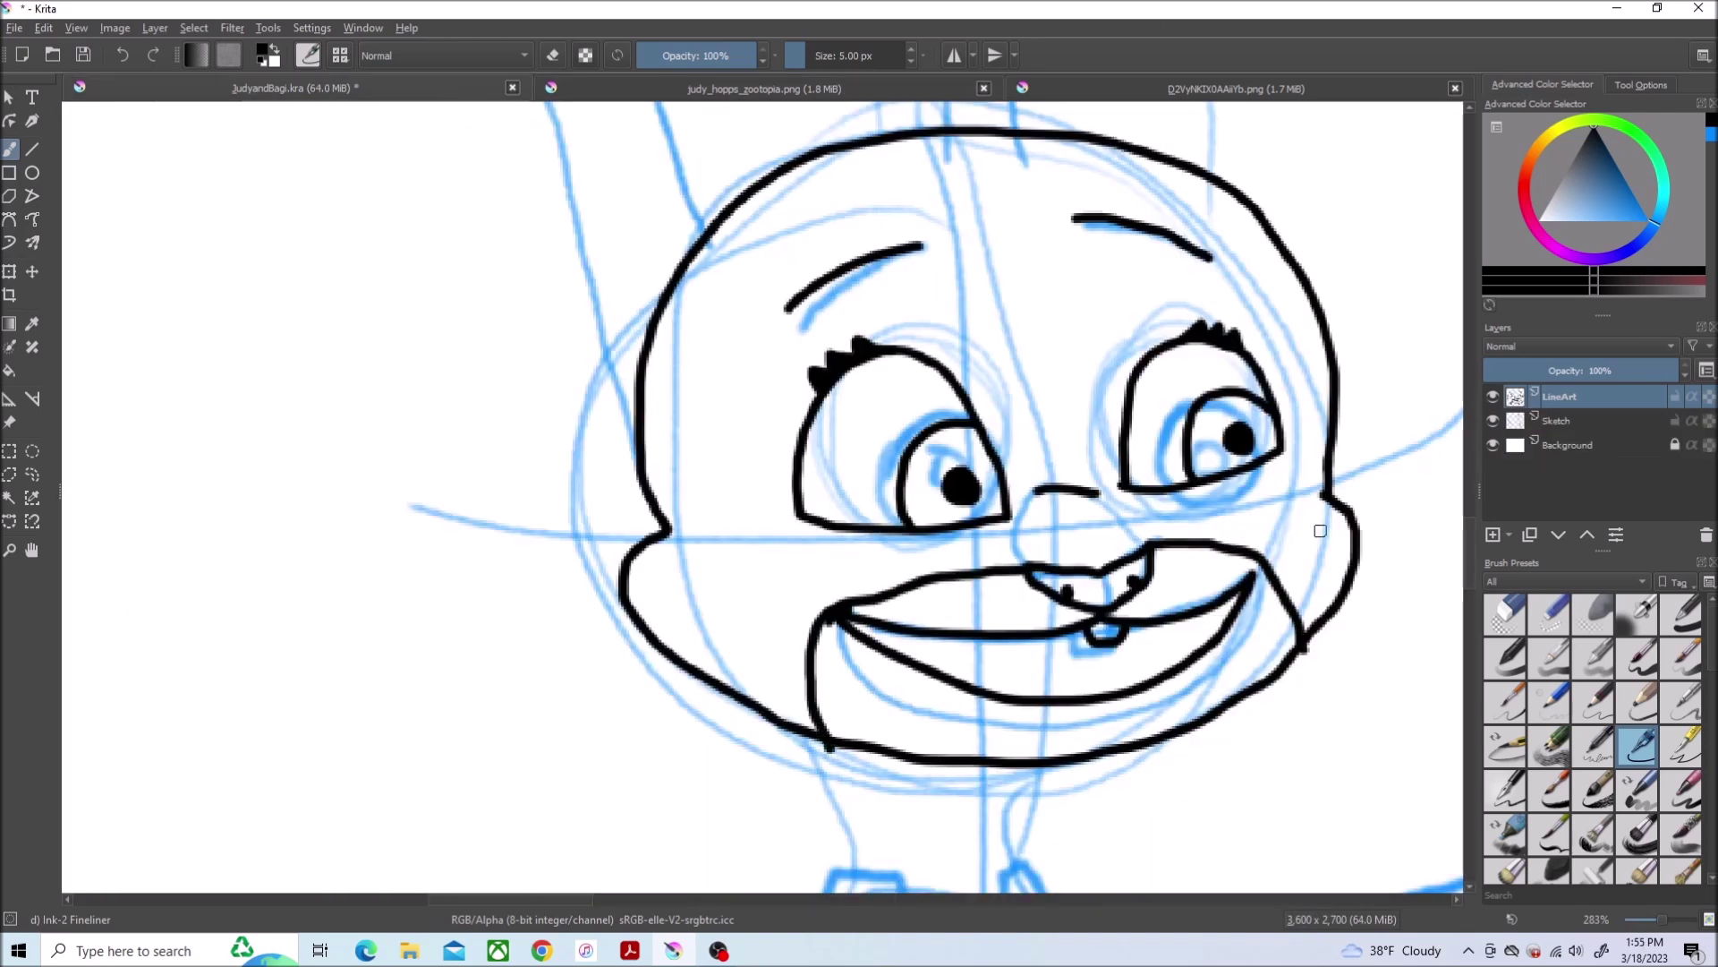
{"action": "key", "text": "minus"}
{"action": "scroll", "coordinate": [1329, 497], "scroll_direction": "up", "scroll_amount": 5}
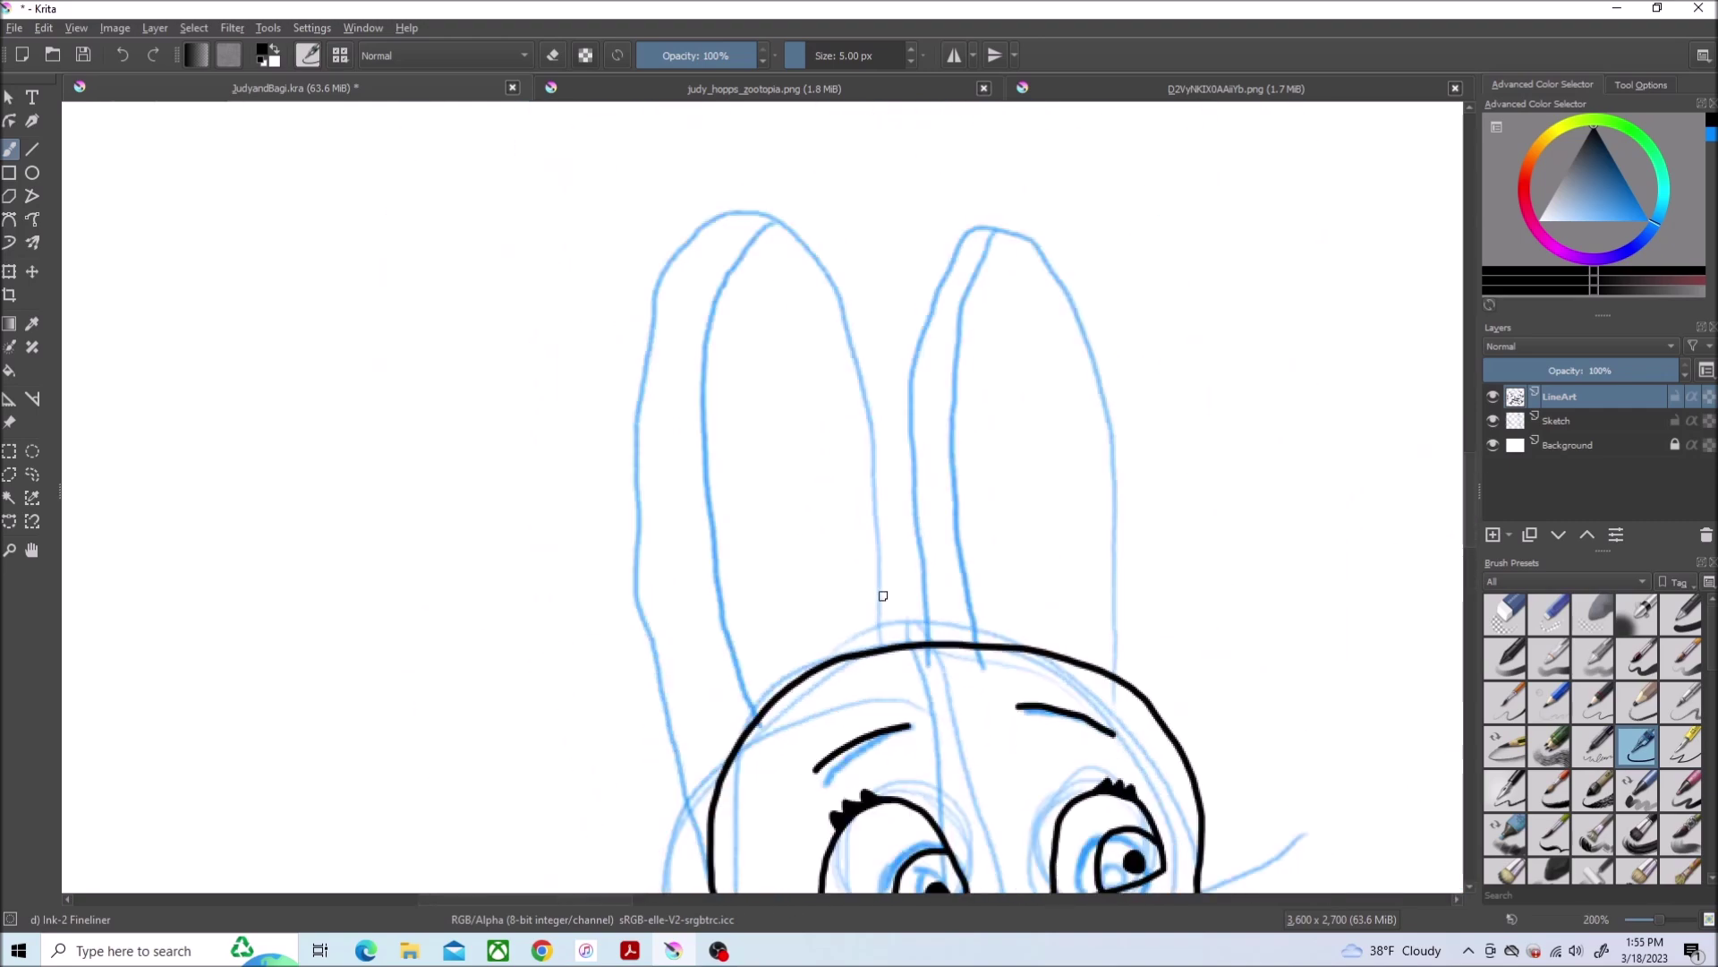
Ink the outer and inner contours of both ears
{"action": "left_click_drag", "start_coordinate": [880, 587], "coordinate": [709, 826]}
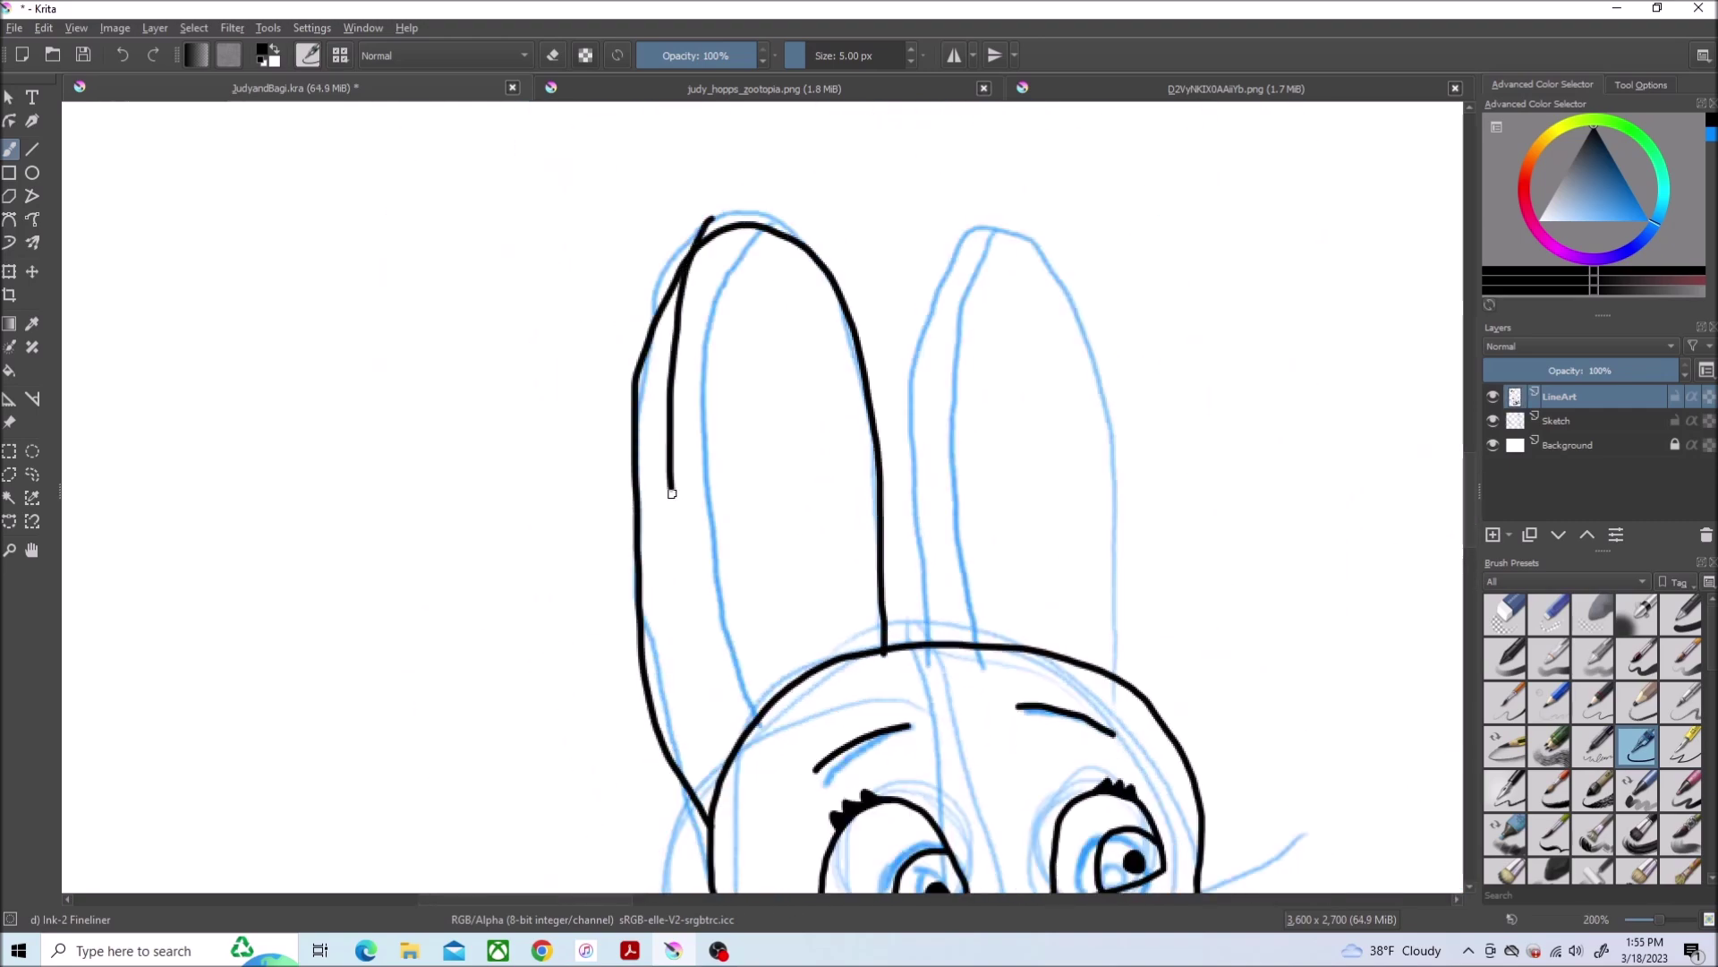
{"action": "left_click_drag", "start_coordinate": [709, 217], "coordinate": [736, 759]}
{"action": "mouse_move", "coordinate": [927, 650]}
{"action": "left_mouse_down"}
{"action": "mouse_move", "coordinate": [1068, 371]}
{"action": "mouse_move", "coordinate": [1114, 671]}
{"action": "left_mouse_up"}
{"action": "left_click_drag", "start_coordinate": [978, 239], "coordinate": [964, 515]}
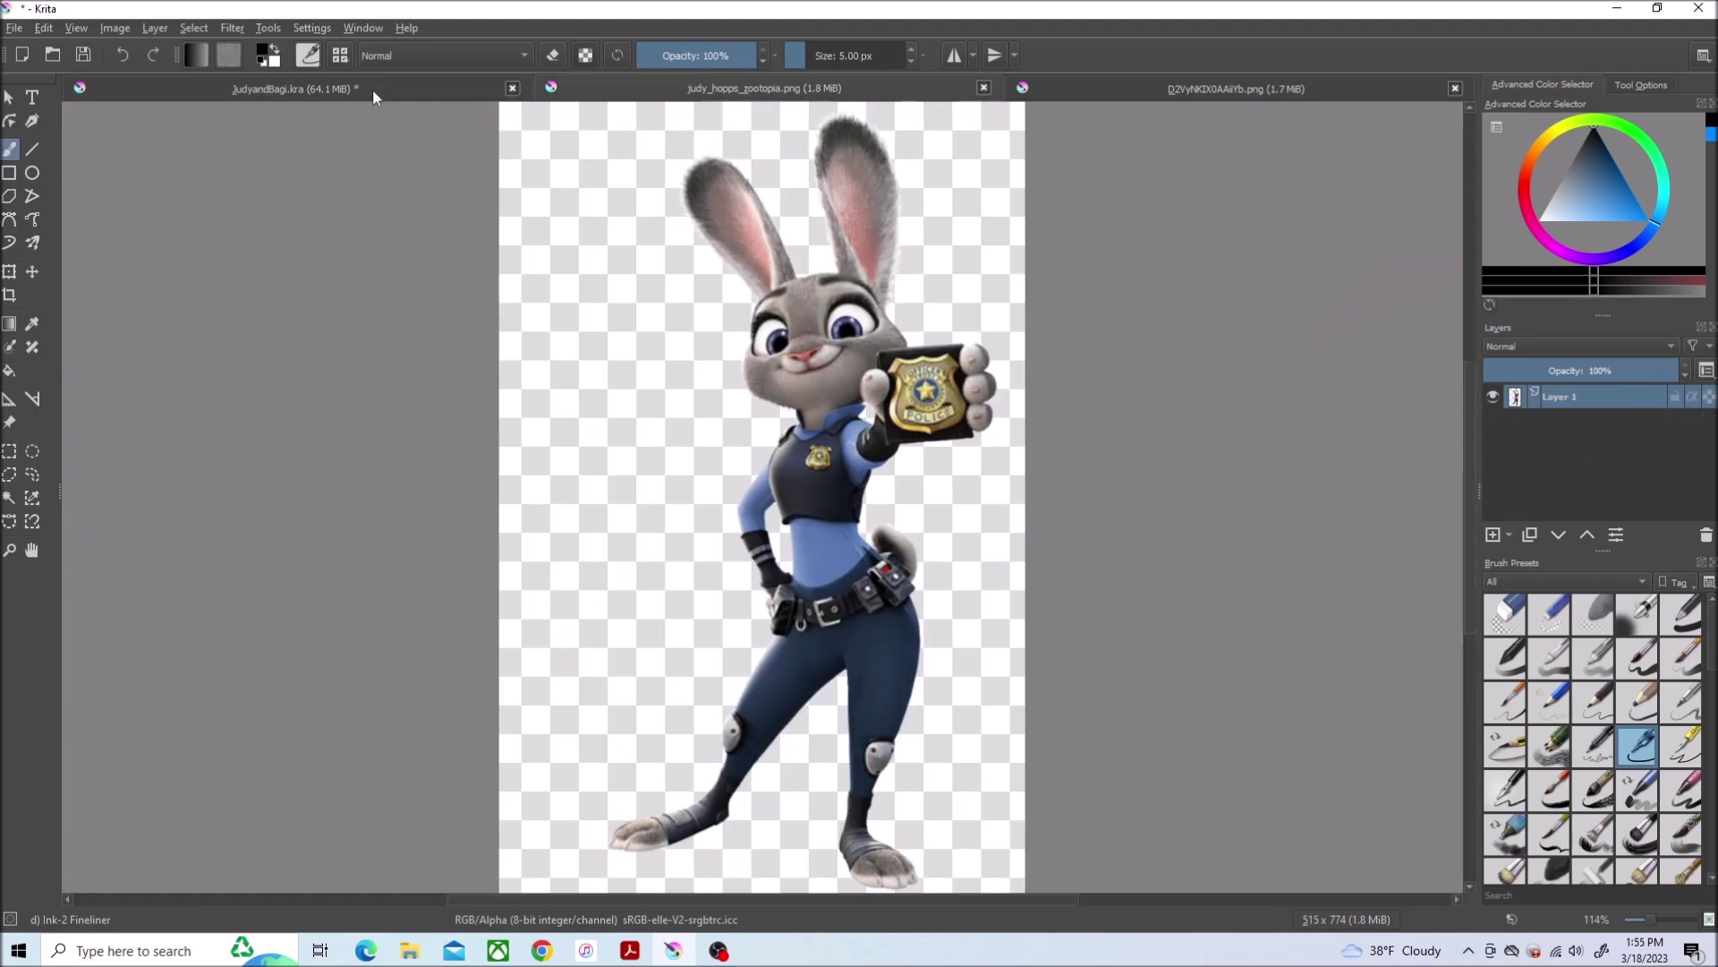
Ink the wrist cuff with two bands, plus the hand's underside, fingers and top curl
{"action": "left_click", "coordinate": [375, 97]}
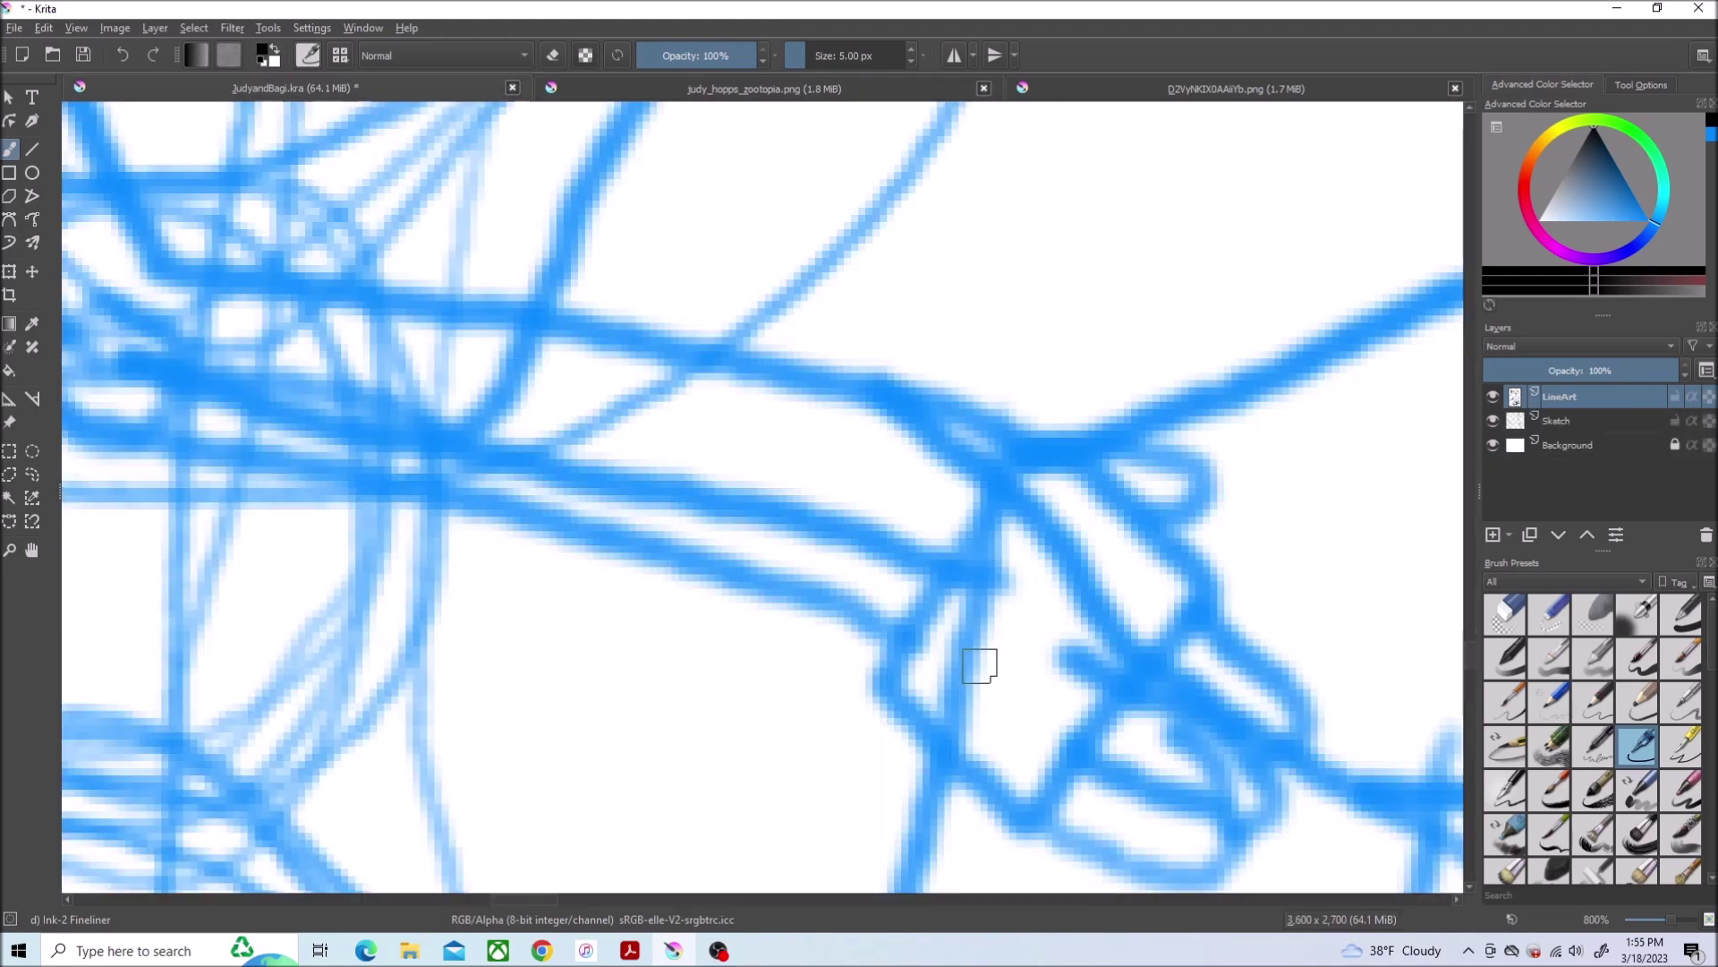
{"action": "mouse_move", "coordinate": [1068, 454]}
{"action": "left_mouse_down"}
{"action": "mouse_move", "coordinate": [1036, 594]}
{"action": "mouse_move", "coordinate": [519, 498]}
{"action": "mouse_move", "coordinate": [1062, 457]}
{"action": "left_mouse_up"}
{"action": "left_click_drag", "start_coordinate": [947, 393], "coordinate": [767, 595]}
{"action": "left_click_drag", "start_coordinate": [826, 379], "coordinate": [684, 577]}
{"action": "mouse_move", "coordinate": [889, 652]}
{"action": "left_mouse_down"}
{"action": "mouse_move", "coordinate": [1074, 813]}
{"action": "mouse_move", "coordinate": [1098, 748]}
{"action": "left_mouse_up"}
{"action": "left_click_drag", "start_coordinate": [1228, 846], "coordinate": [1221, 702]}
{"action": "mouse_move", "coordinate": [1287, 759]}
{"action": "left_mouse_down"}
{"action": "mouse_move", "coordinate": [1278, 653]}
{"action": "mouse_move", "coordinate": [1220, 545]}
{"action": "mouse_move", "coordinate": [1074, 463]}
{"action": "left_mouse_up"}
Retrace the hand's bottom and right edge and round off its top curl
{"action": "left_click", "coordinate": [808, 92]}
{"action": "left_click", "coordinate": [466, 88]}
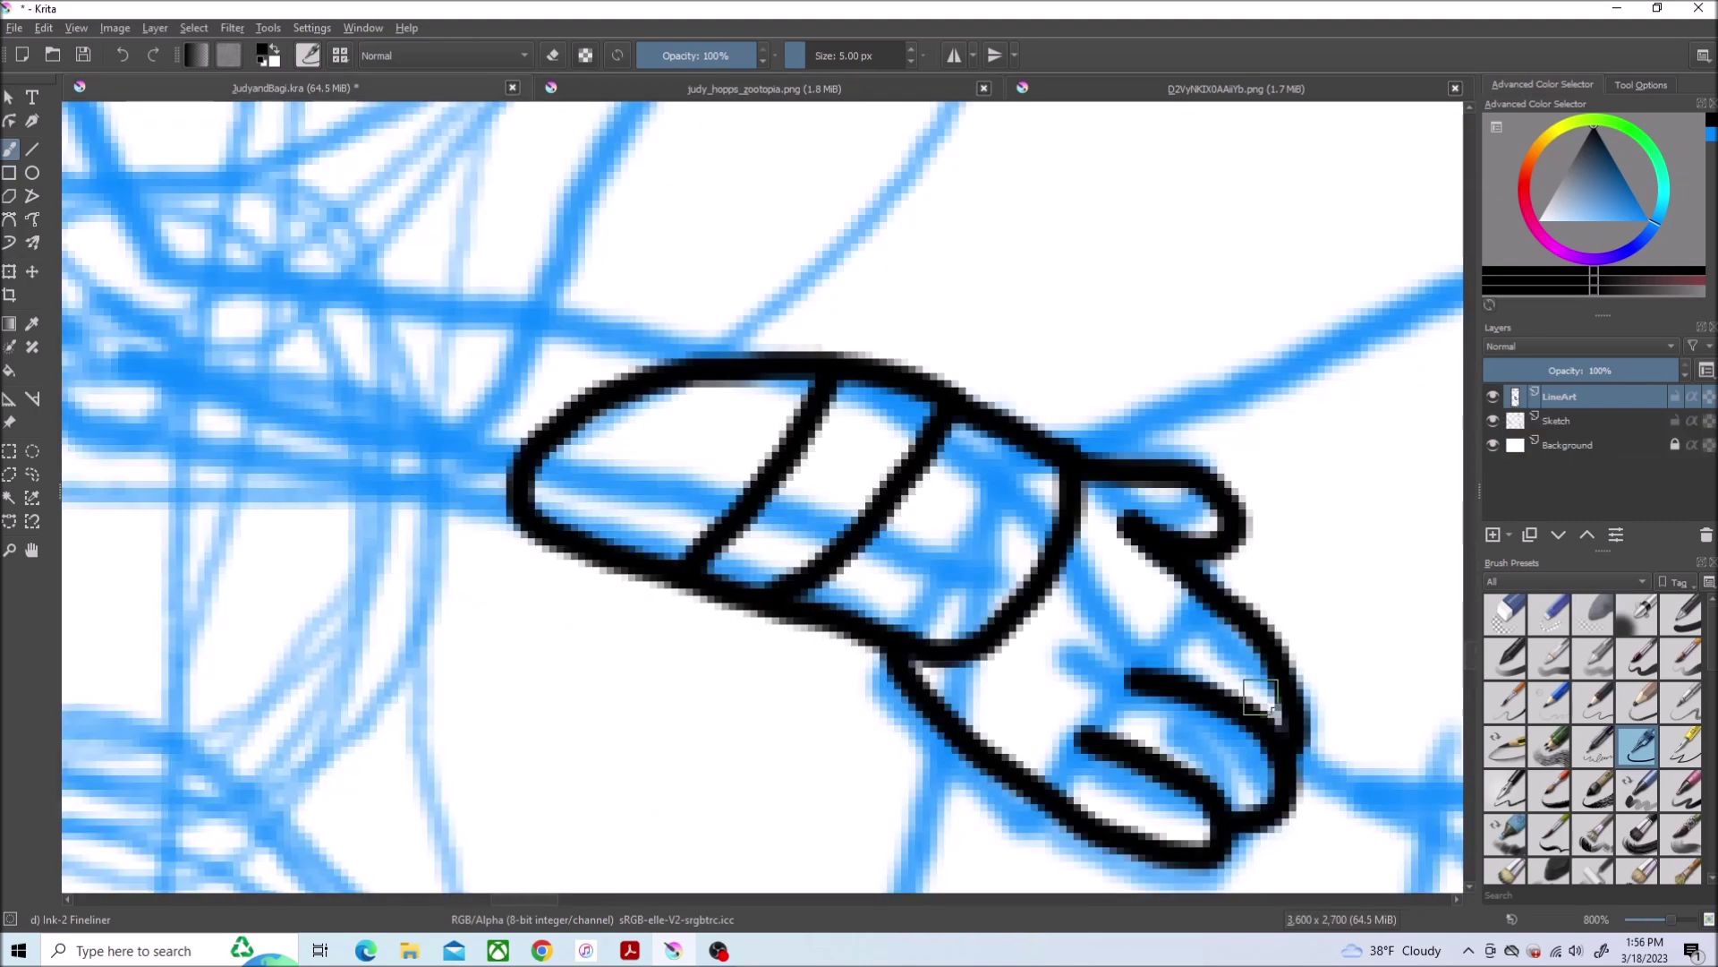
{"action": "scroll", "coordinate": [1165, 822], "scroll_direction": "up", "scroll_amount": 1}
{"action": "mouse_move", "coordinate": [1074, 812]}
{"action": "left_mouse_down"}
{"action": "mouse_move", "coordinate": [1289, 767]}
{"action": "mouse_move", "coordinate": [1323, 590]}
{"action": "left_mouse_up"}
{"action": "left_click_drag", "start_coordinate": [1251, 372], "coordinate": [1200, 416]}
Ink the arm's upper, outer and inner lines up to the shoulder
{"action": "left_click", "coordinate": [764, 90]}
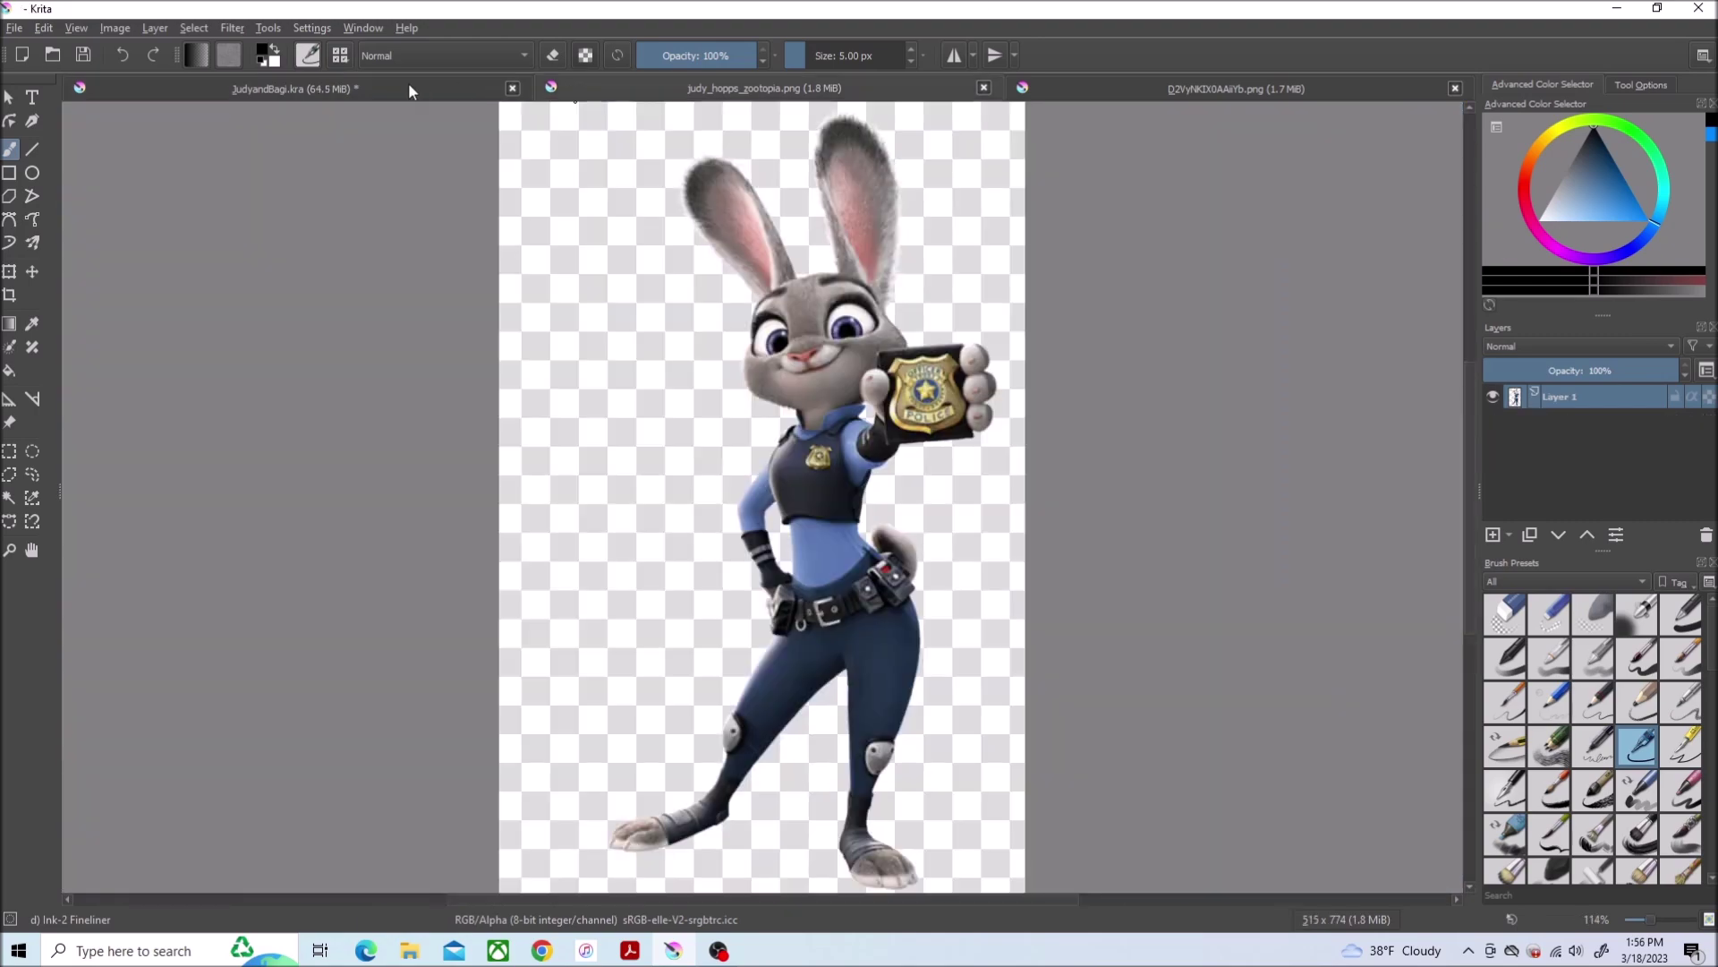
{"action": "left_click", "coordinate": [408, 83]}
{"action": "scroll", "coordinate": [505, 806], "scroll_direction": "down", "scroll_amount": 4}
{"action": "scroll", "coordinate": [1238, 415], "scroll_direction": "up", "scroll_amount": 2}
{"action": "scroll", "coordinate": [1238, 415], "scroll_direction": "down", "scroll_amount": 2}
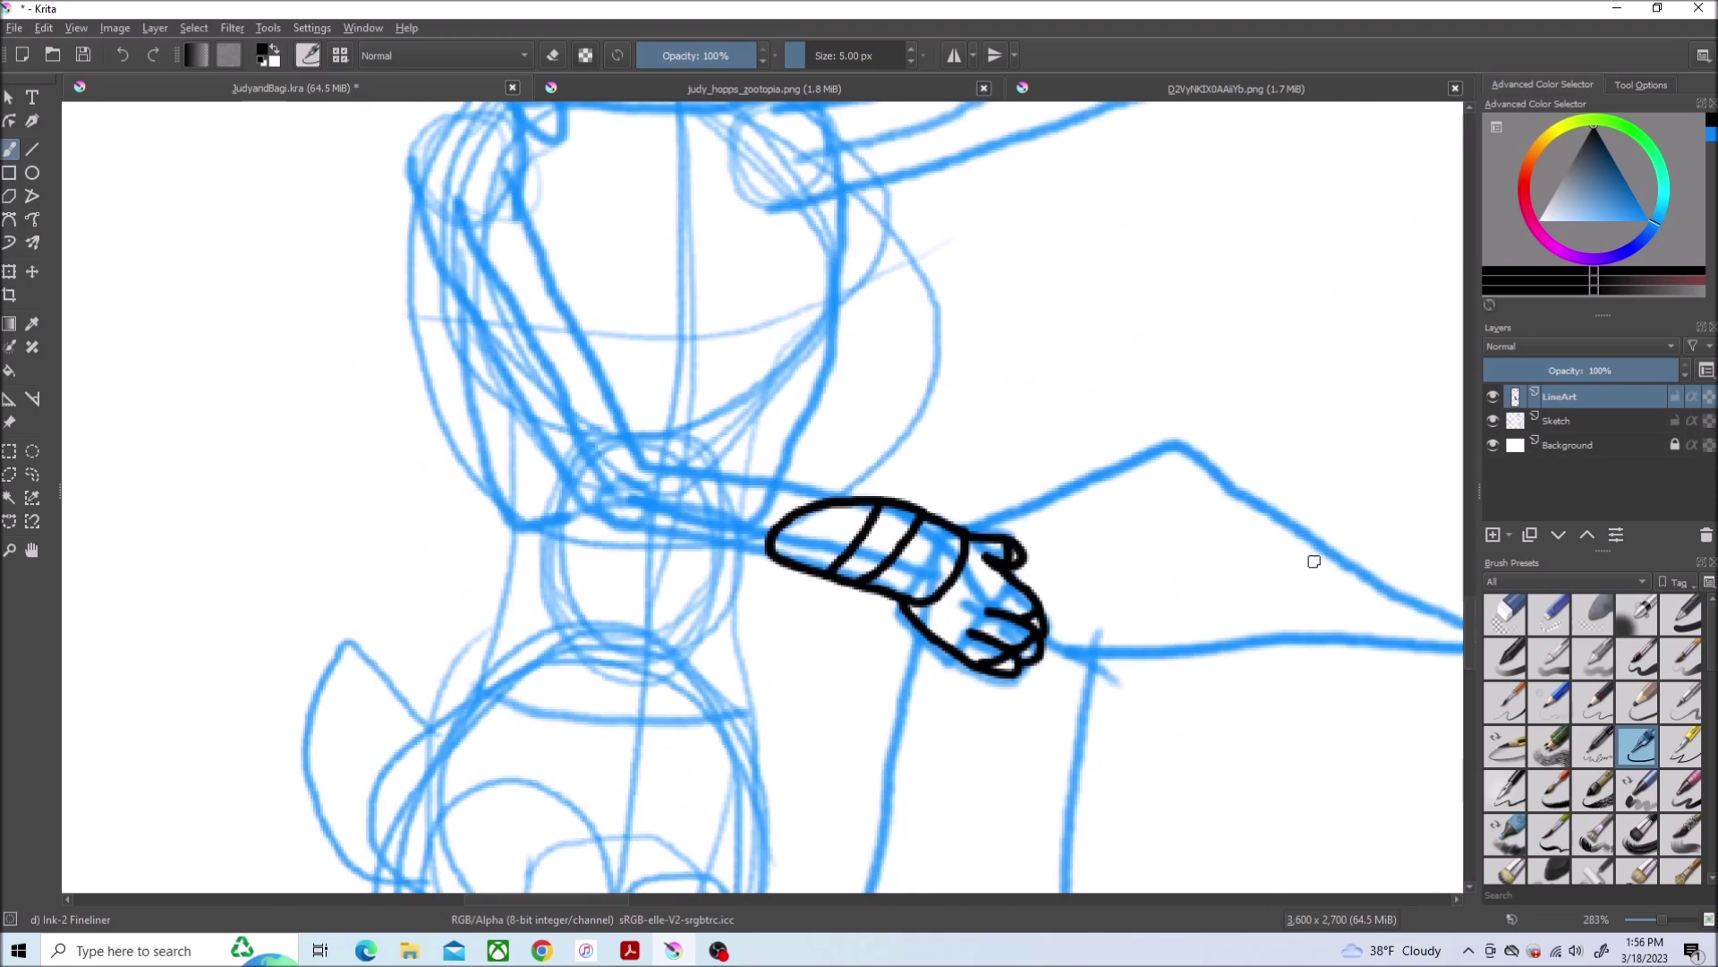
{"action": "scroll", "coordinate": [1238, 414], "scroll_direction": "up", "scroll_amount": 1}
{"action": "scroll", "coordinate": [1497, 343], "scroll_direction": "left", "scroll_amount": 3}
{"action": "scroll", "coordinate": [1477, 633], "scroll_direction": "up", "scroll_amount": 1}
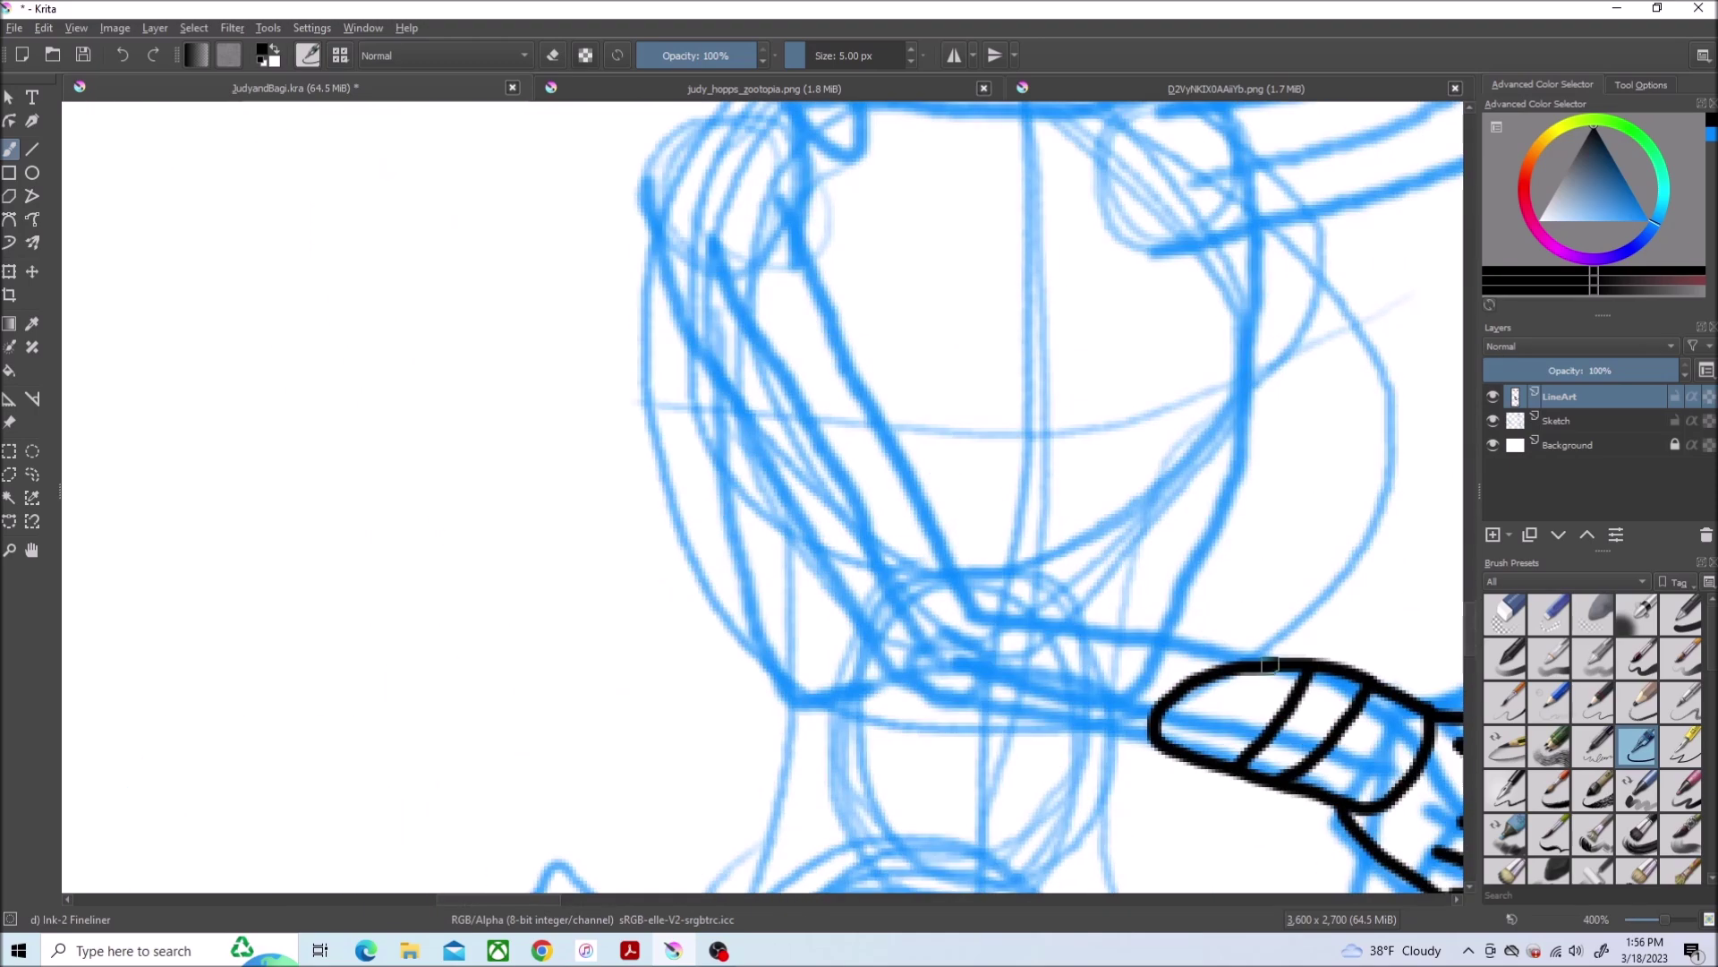
{"action": "left_click_drag", "start_coordinate": [1269, 664], "coordinate": [944, 597]}
{"action": "left_click_drag", "start_coordinate": [1151, 739], "coordinate": [711, 118]}
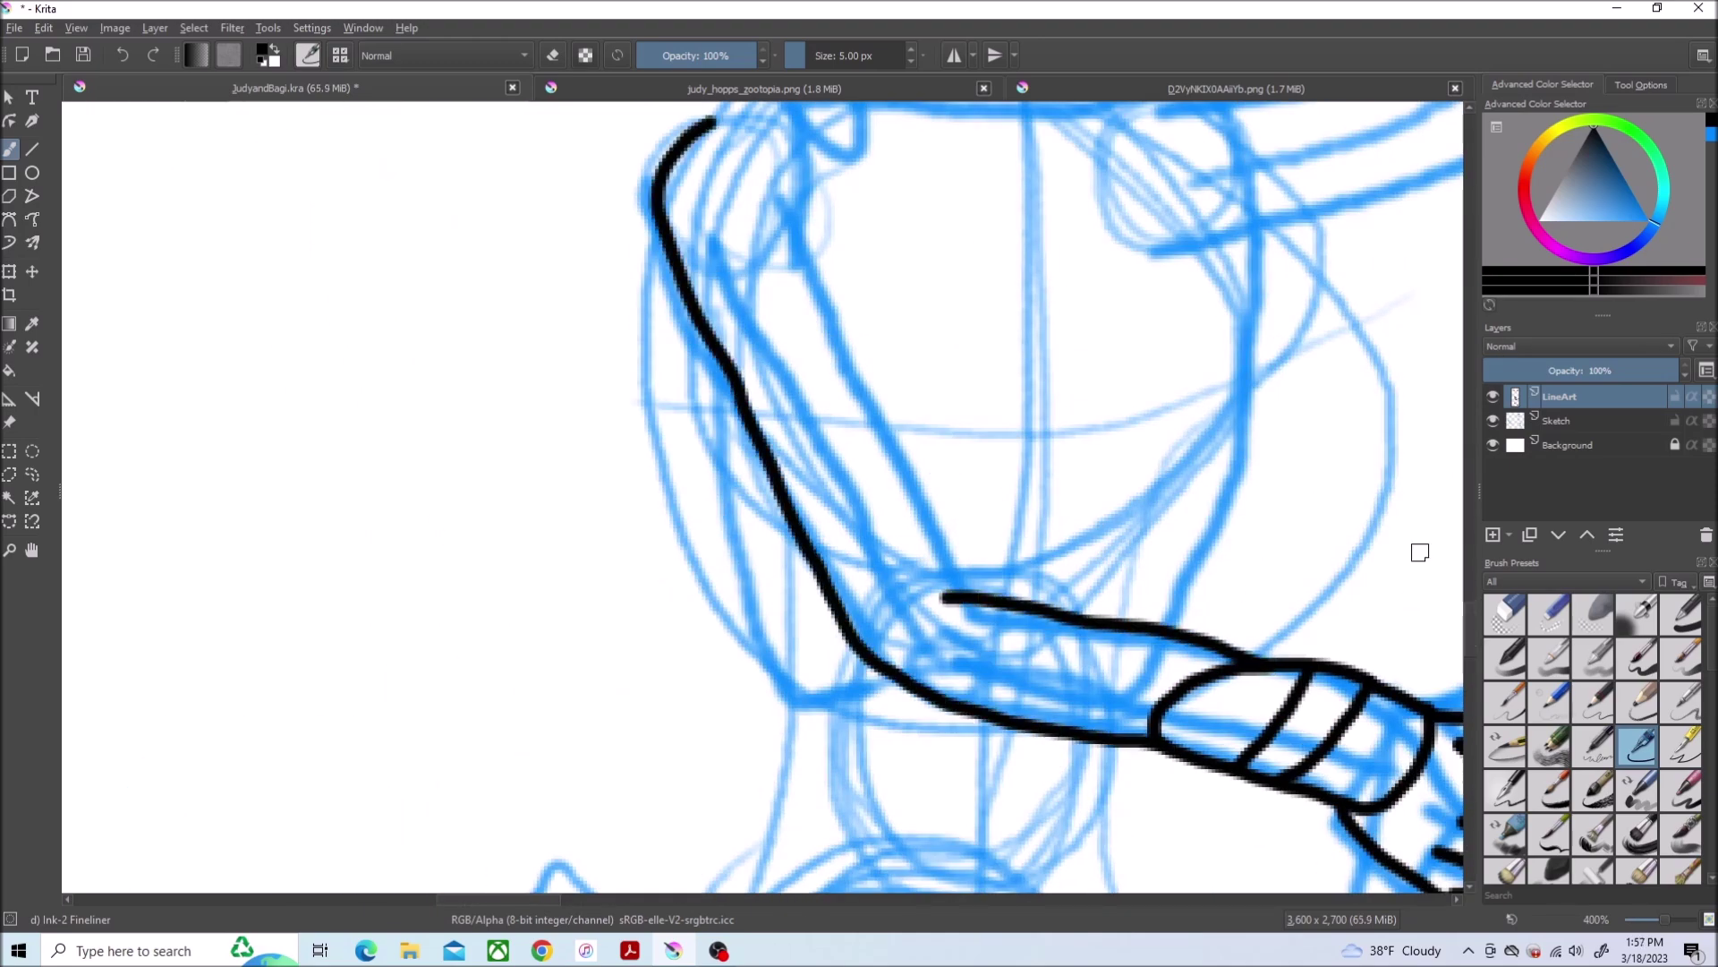
{"action": "scroll", "coordinate": [1419, 552], "scroll_direction": "up", "scroll_amount": 3}
{"action": "left_click_drag", "start_coordinate": [946, 792], "coordinate": [786, 390]}
Ink the rounded shoulder cap, the collar edges and both collar tabs
{"action": "left_click_drag", "start_coordinate": [737, 277], "coordinate": [823, 252]}
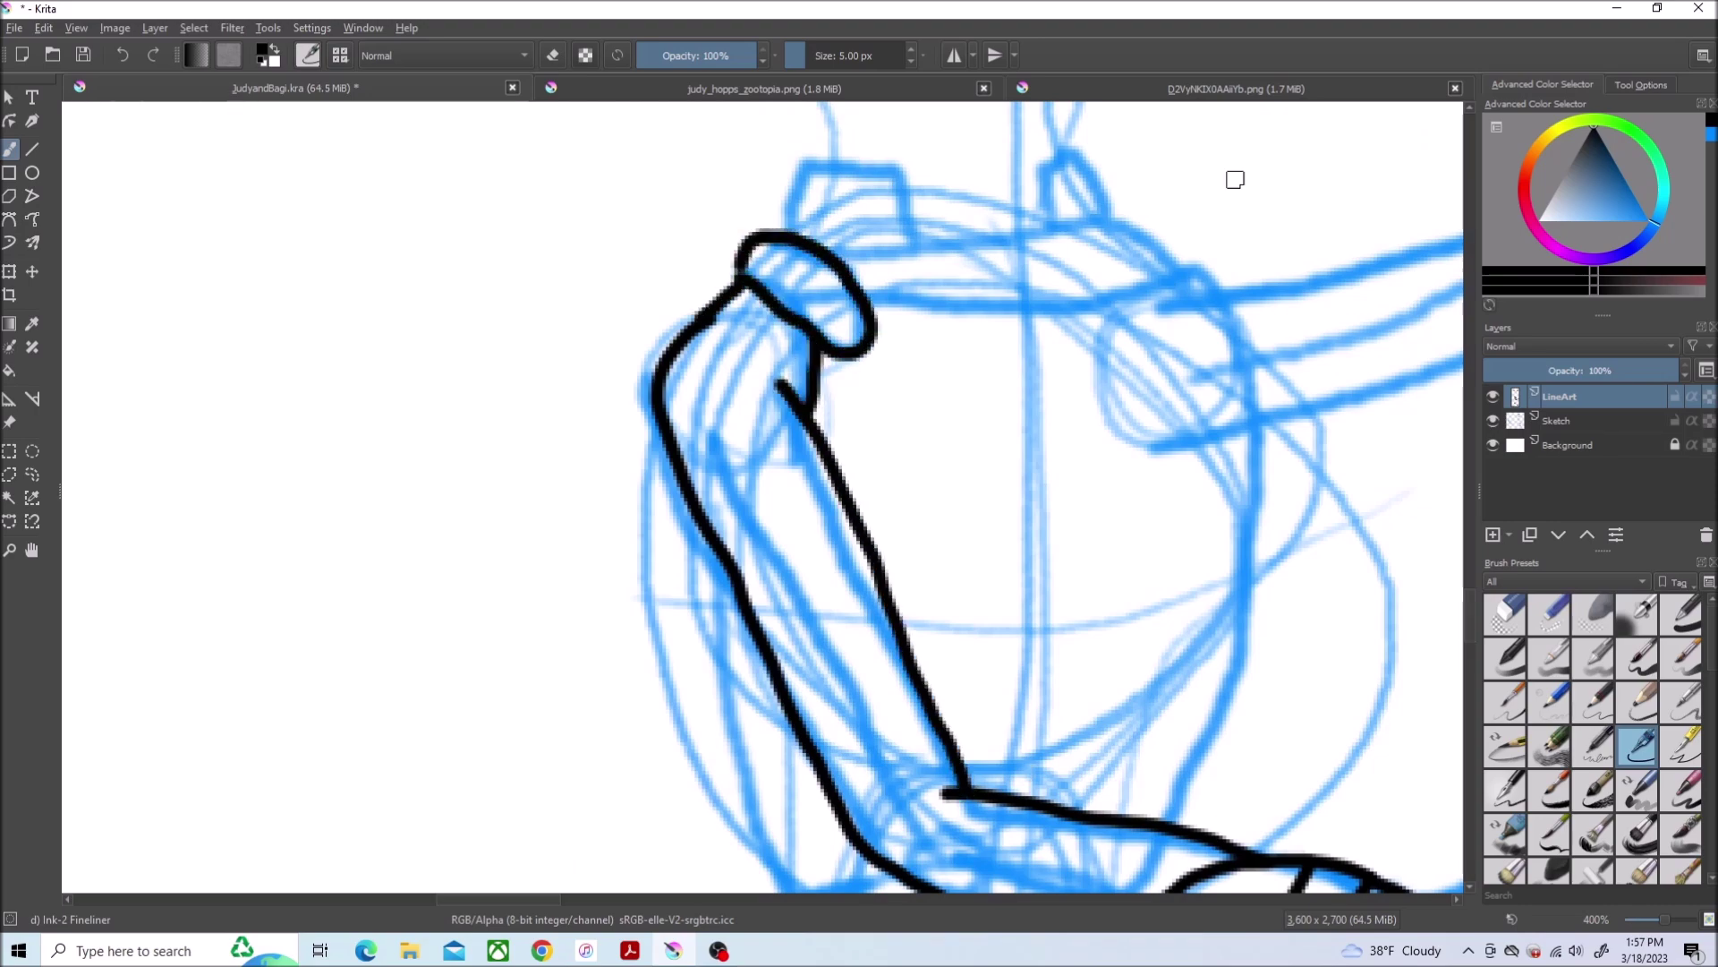
{"action": "scroll", "coordinate": [796, 581], "scroll_direction": "up", "scroll_amount": 8}
{"action": "scroll", "coordinate": [797, 582], "scroll_direction": "up", "scroll_amount": 1, "text": "ctrl"}
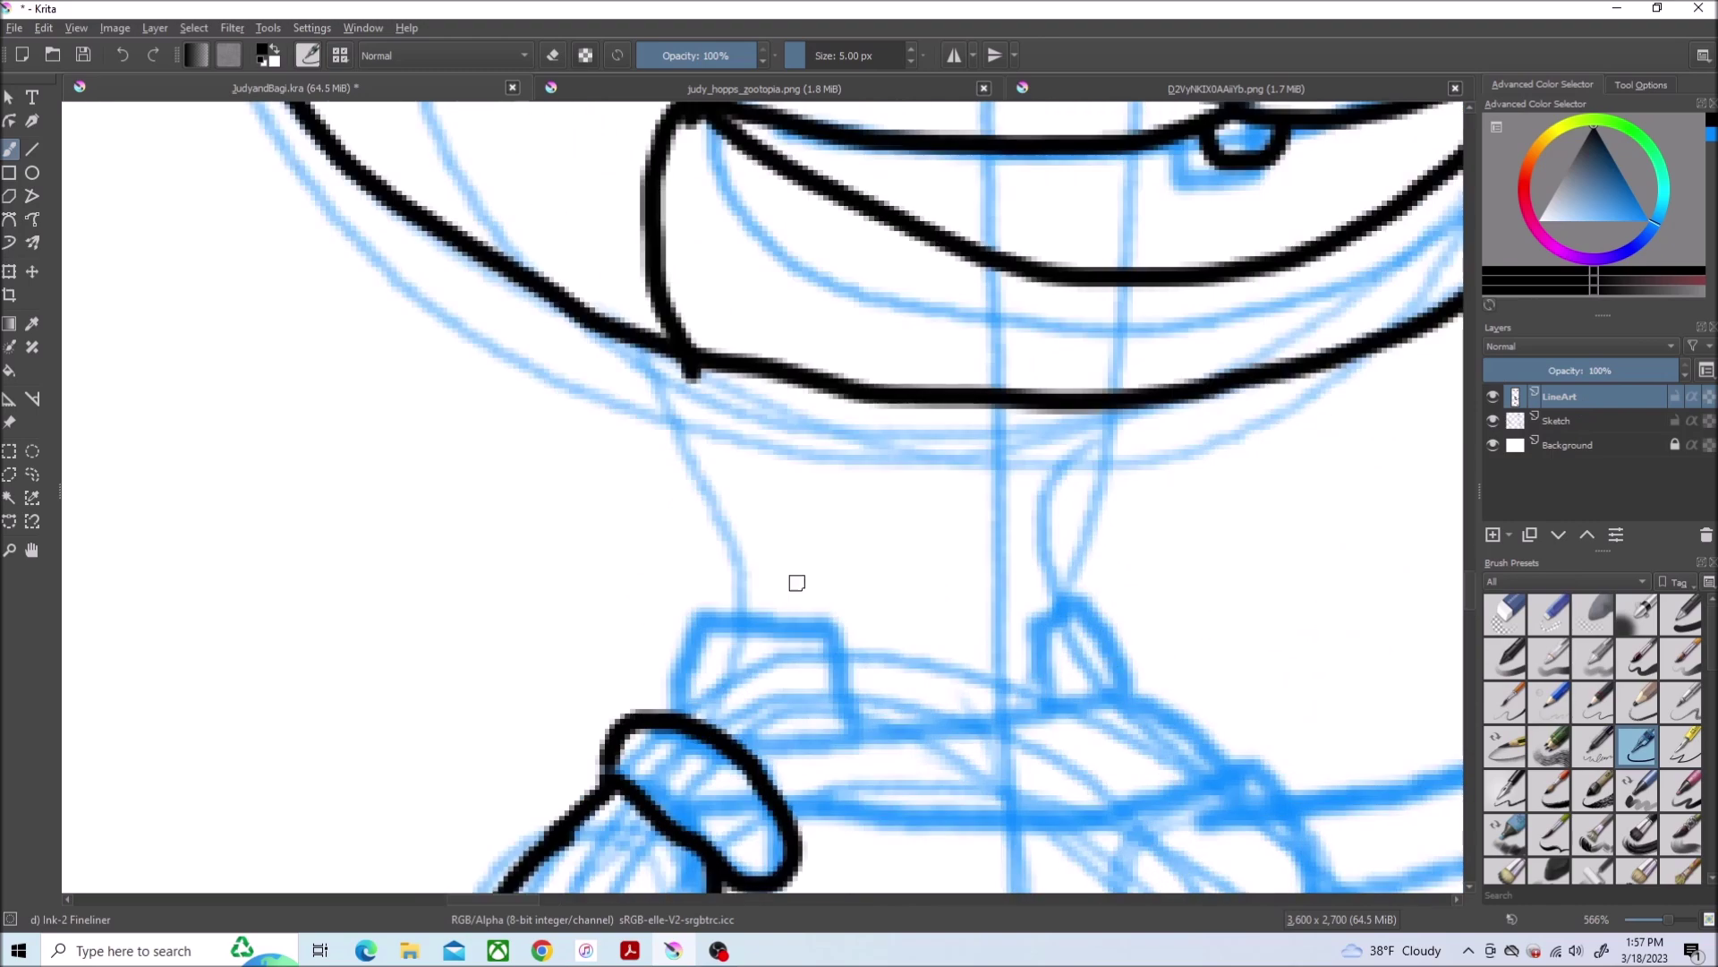
{"action": "mouse_move", "coordinate": [772, 813]}
{"action": "left_mouse_down"}
{"action": "mouse_move", "coordinate": [1189, 791]}
{"action": "mouse_move", "coordinate": [1282, 749]}
{"action": "mouse_move", "coordinate": [1007, 731]}
{"action": "mouse_move", "coordinate": [746, 745]}
{"action": "left_mouse_up"}
{"action": "mouse_move", "coordinate": [859, 732]}
{"action": "left_mouse_down"}
{"action": "mouse_move", "coordinate": [690, 605]}
{"action": "mouse_move", "coordinate": [651, 718]}
{"action": "left_mouse_up"}
{"action": "mouse_move", "coordinate": [1047, 719]}
{"action": "left_mouse_down"}
{"action": "mouse_move", "coordinate": [1047, 688]}
{"action": "mouse_move", "coordinate": [1134, 731]}
{"action": "left_mouse_up"}
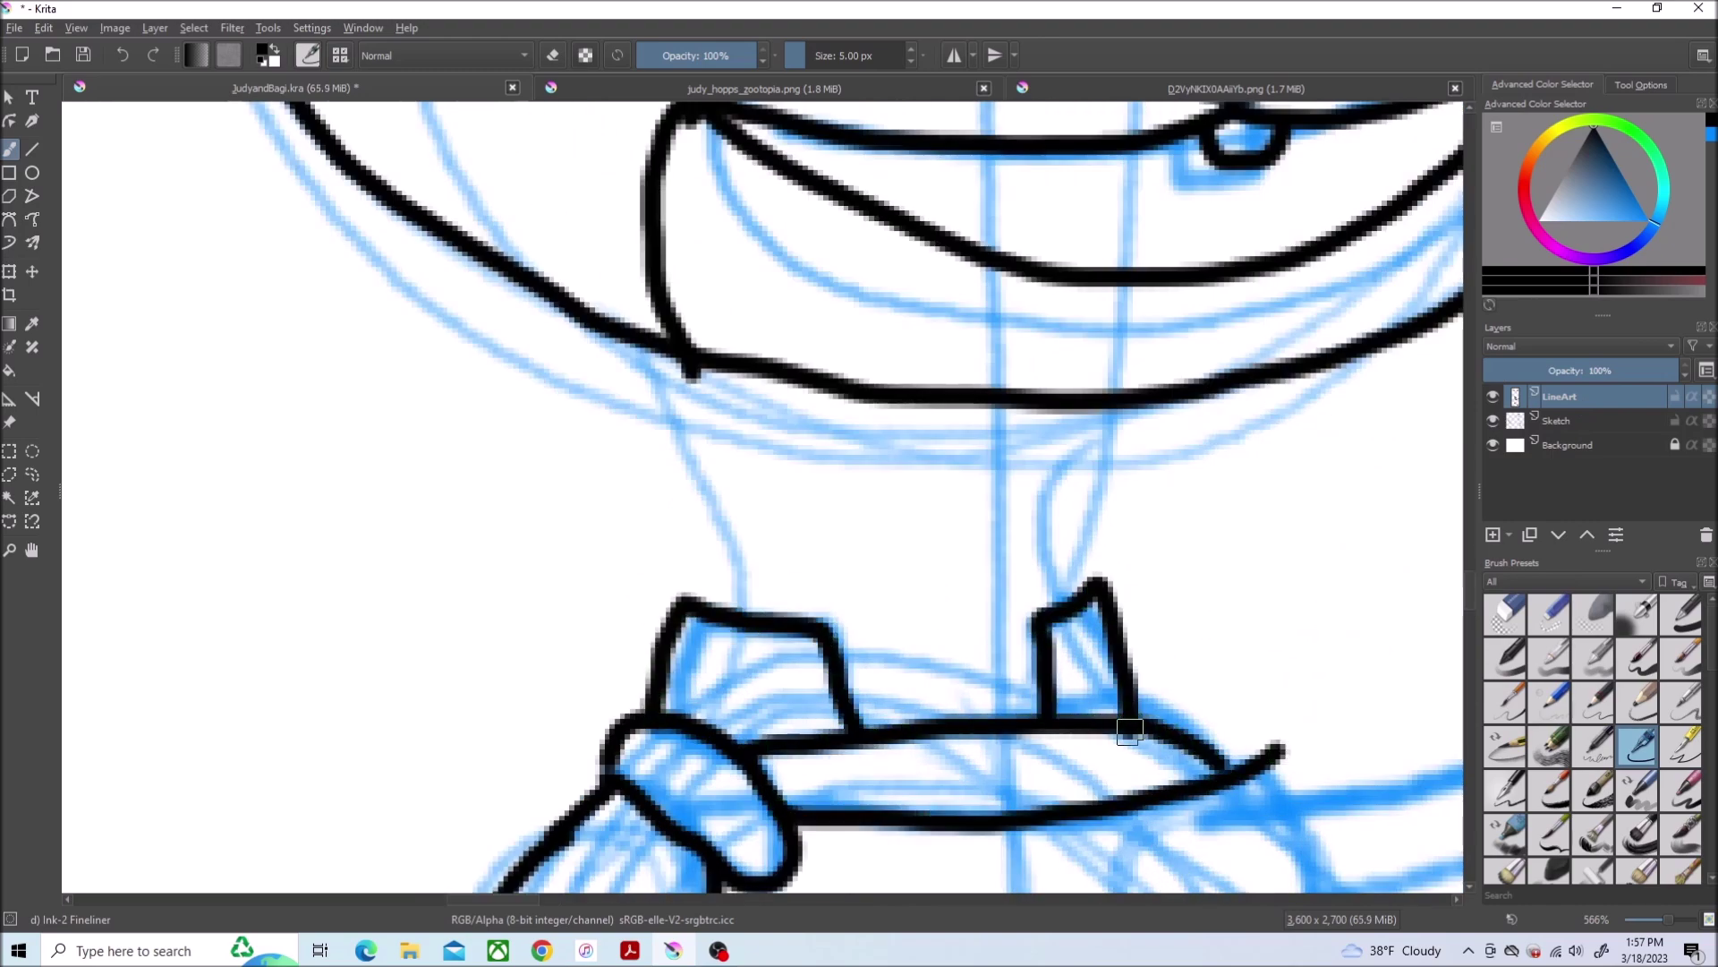
{"action": "mouse_move", "coordinate": [1125, 403]}
{"action": "left_mouse_down"}
{"action": "mouse_move", "coordinate": [1082, 486]}
{"action": "mouse_move", "coordinate": [1068, 605]}
{"action": "left_mouse_up"}
Ink both sides of the neck and save the drawing
{"action": "left_click_drag", "start_coordinate": [692, 383], "coordinate": [692, 612]}
{"action": "left_click_drag", "start_coordinate": [789, 379], "coordinate": [771, 615]}
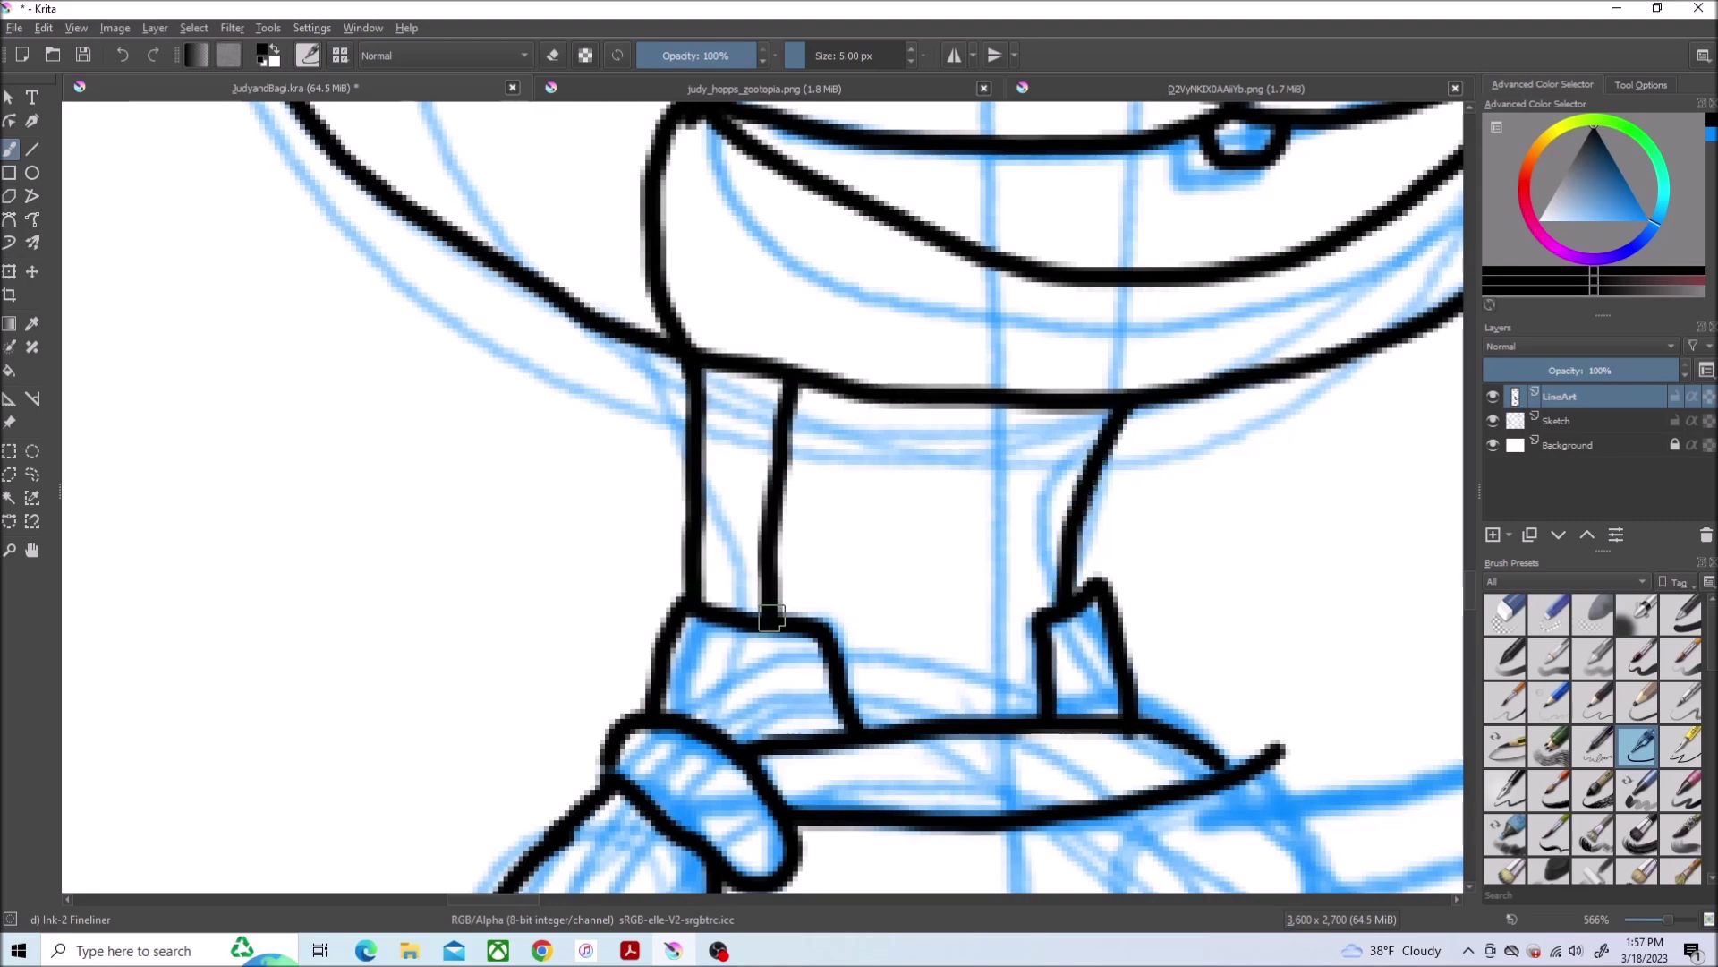
{"action": "left_click", "coordinate": [14, 27]}
{"action": "left_click", "coordinate": [54, 101]}
{"action": "scroll", "coordinate": [1186, 487], "scroll_direction": "down", "scroll_amount": 2}
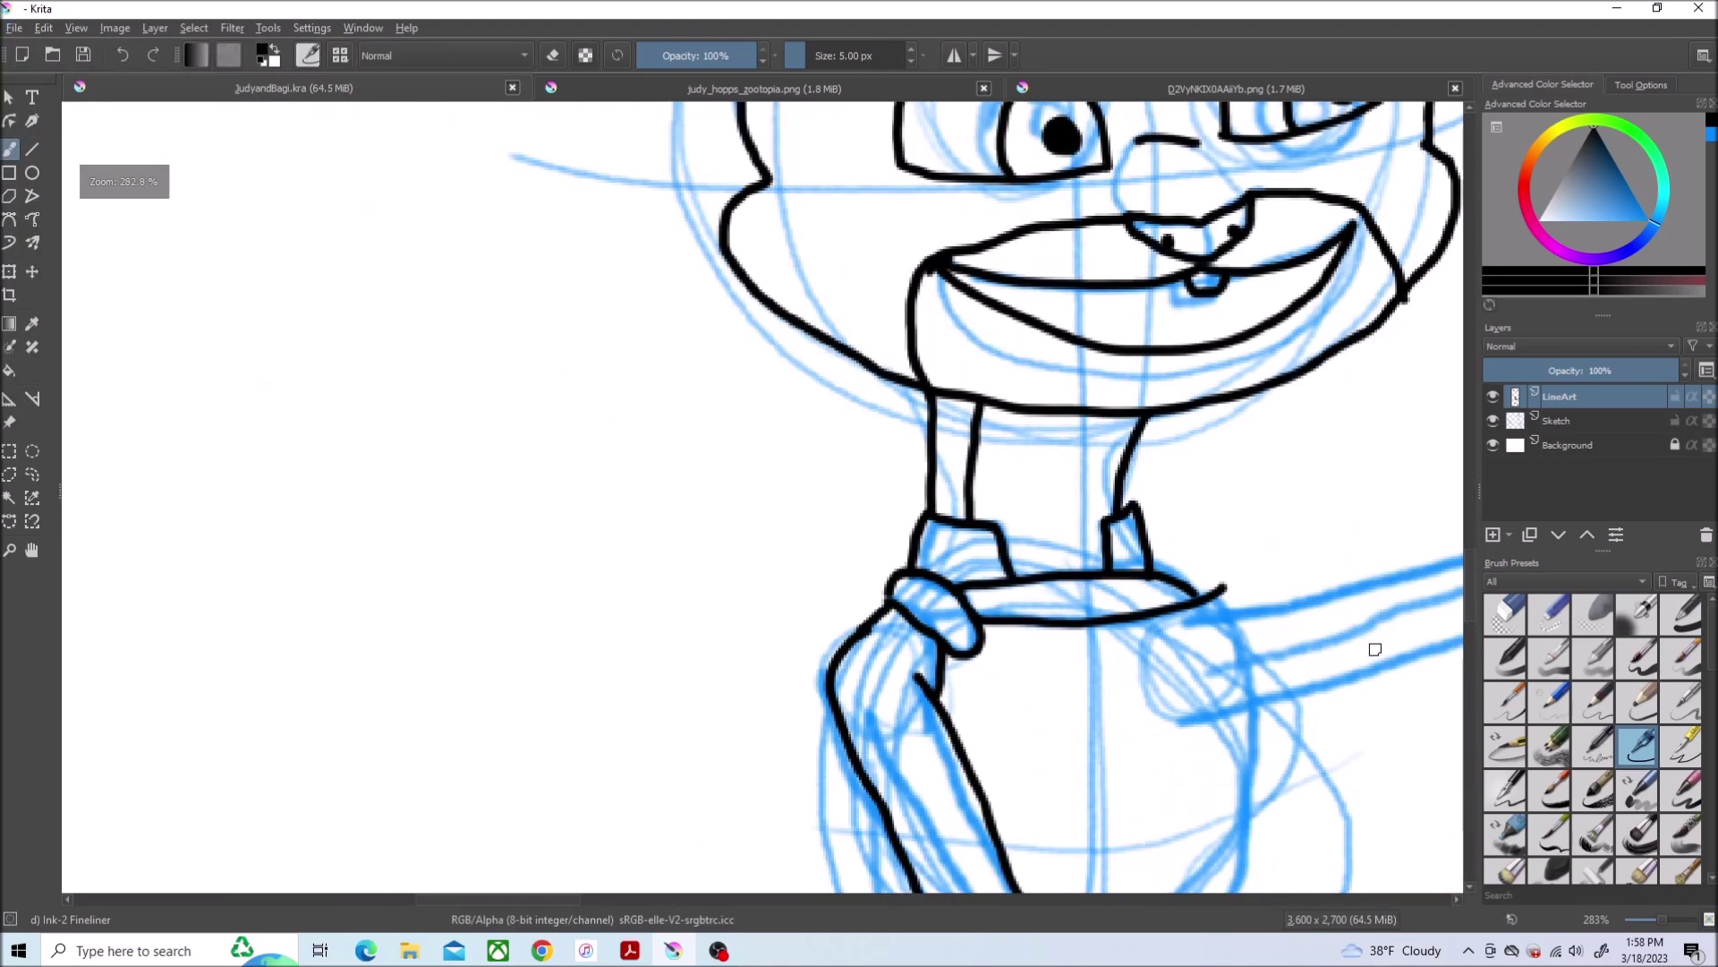
{"action": "scroll", "coordinate": [1464, 578], "scroll_direction": "down", "scroll_amount": 5}
{"action": "scroll", "coordinate": [1468, 605], "scroll_direction": "up", "scroll_amount": 2}
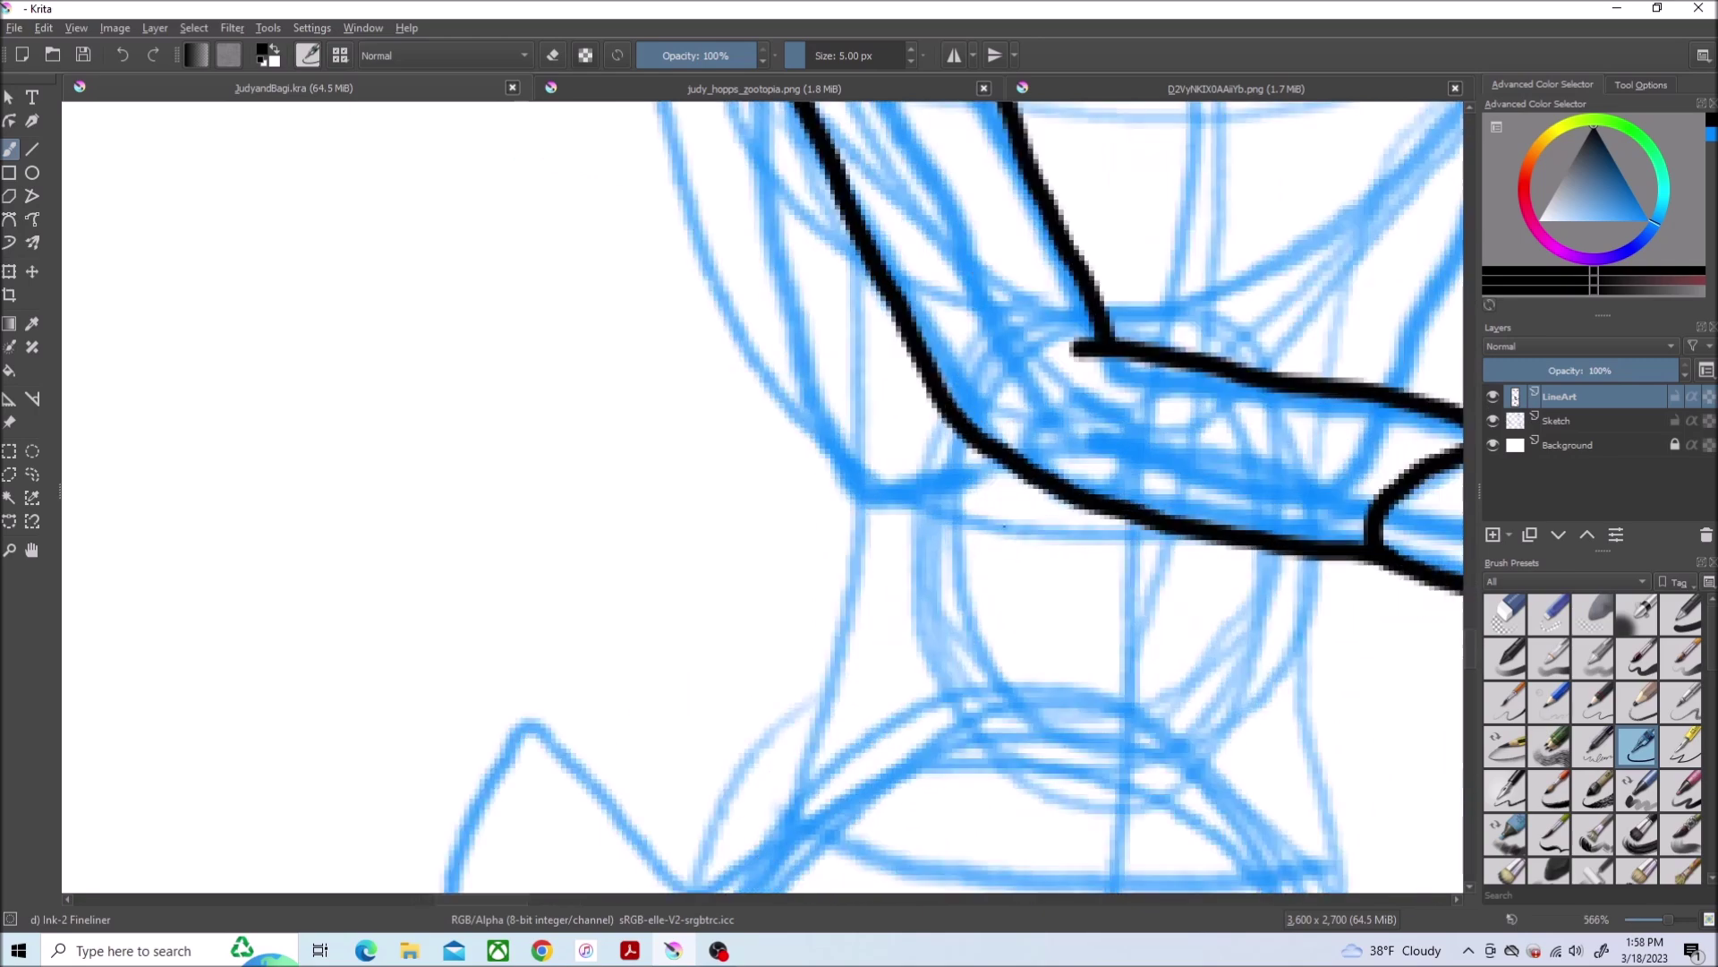
Ink the arm's outer edge and the right side of the torso
{"action": "mouse_move", "coordinate": [1004, 792]}
{"action": "left_mouse_down"}
{"action": "mouse_move", "coordinate": [792, 711]}
{"action": "mouse_move", "coordinate": [706, 242]}
{"action": "left_mouse_up"}
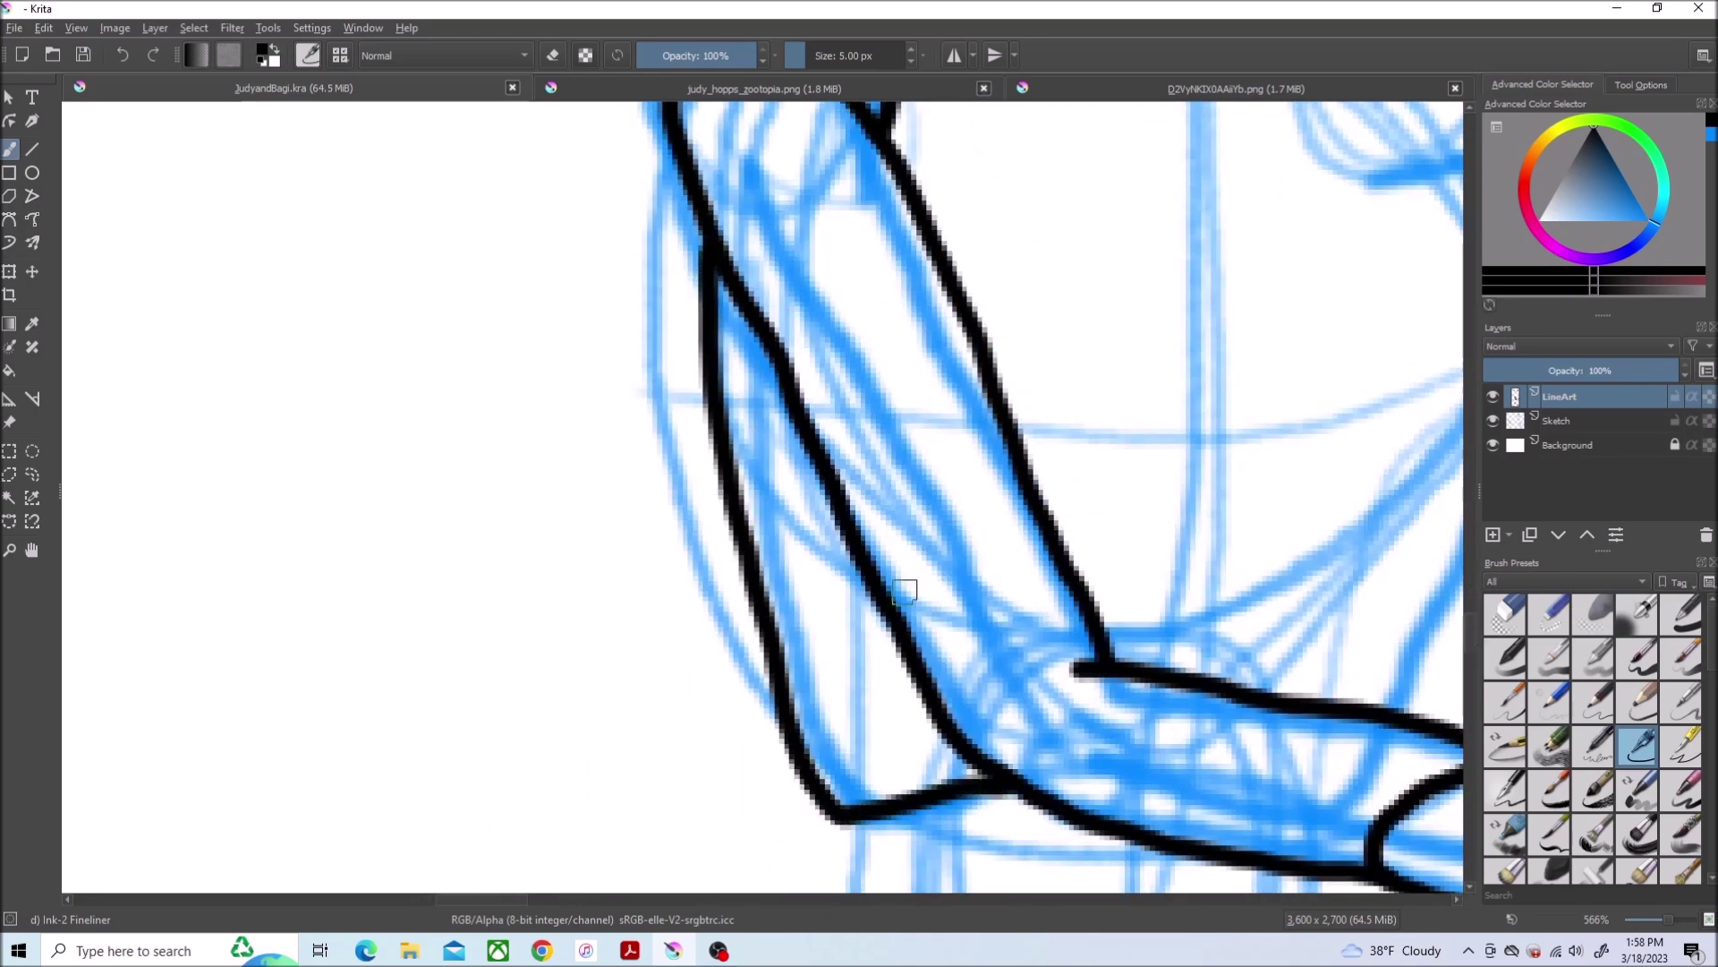
{"action": "scroll", "coordinate": [1469, 624], "scroll_direction": "right", "scroll_amount": 5}
{"action": "scroll", "coordinate": [1469, 624], "scroll_direction": "up", "scroll_amount": 2}
{"action": "scroll", "coordinate": [748, 701], "scroll_direction": "down", "scroll_amount": 1}
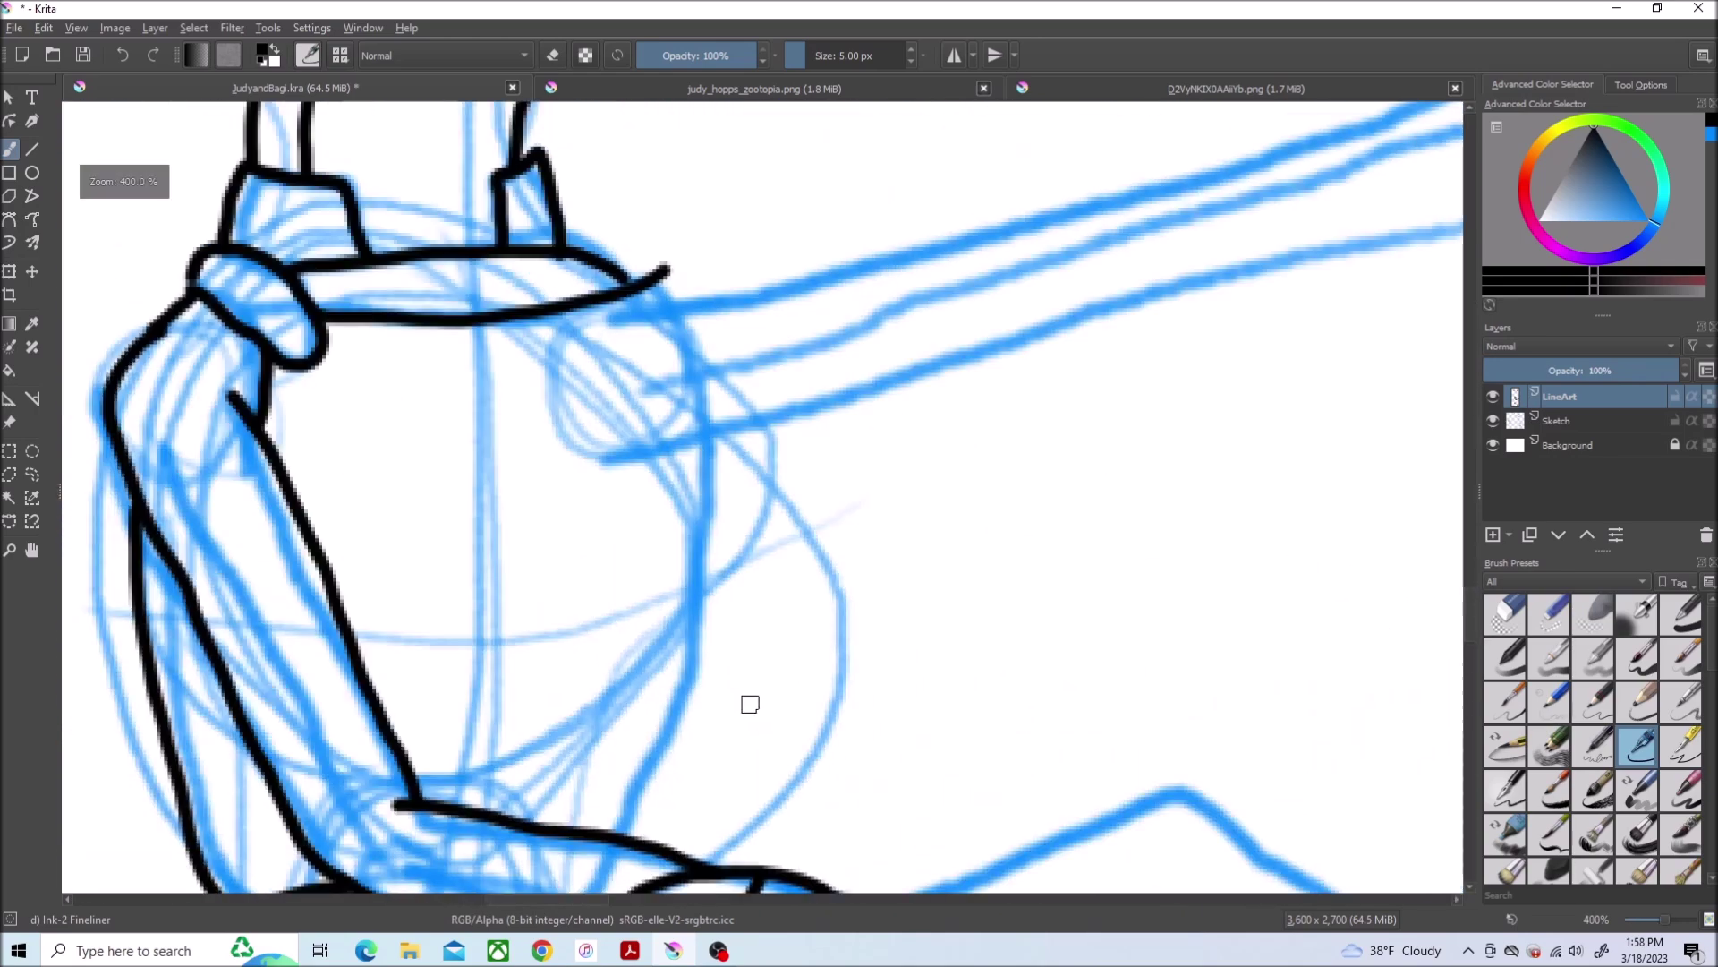
{"action": "mouse_move", "coordinate": [658, 273]}
{"action": "left_mouse_down"}
{"action": "mouse_move", "coordinate": [705, 624]}
{"action": "mouse_move", "coordinate": [634, 843]}
{"action": "left_mouse_up"}
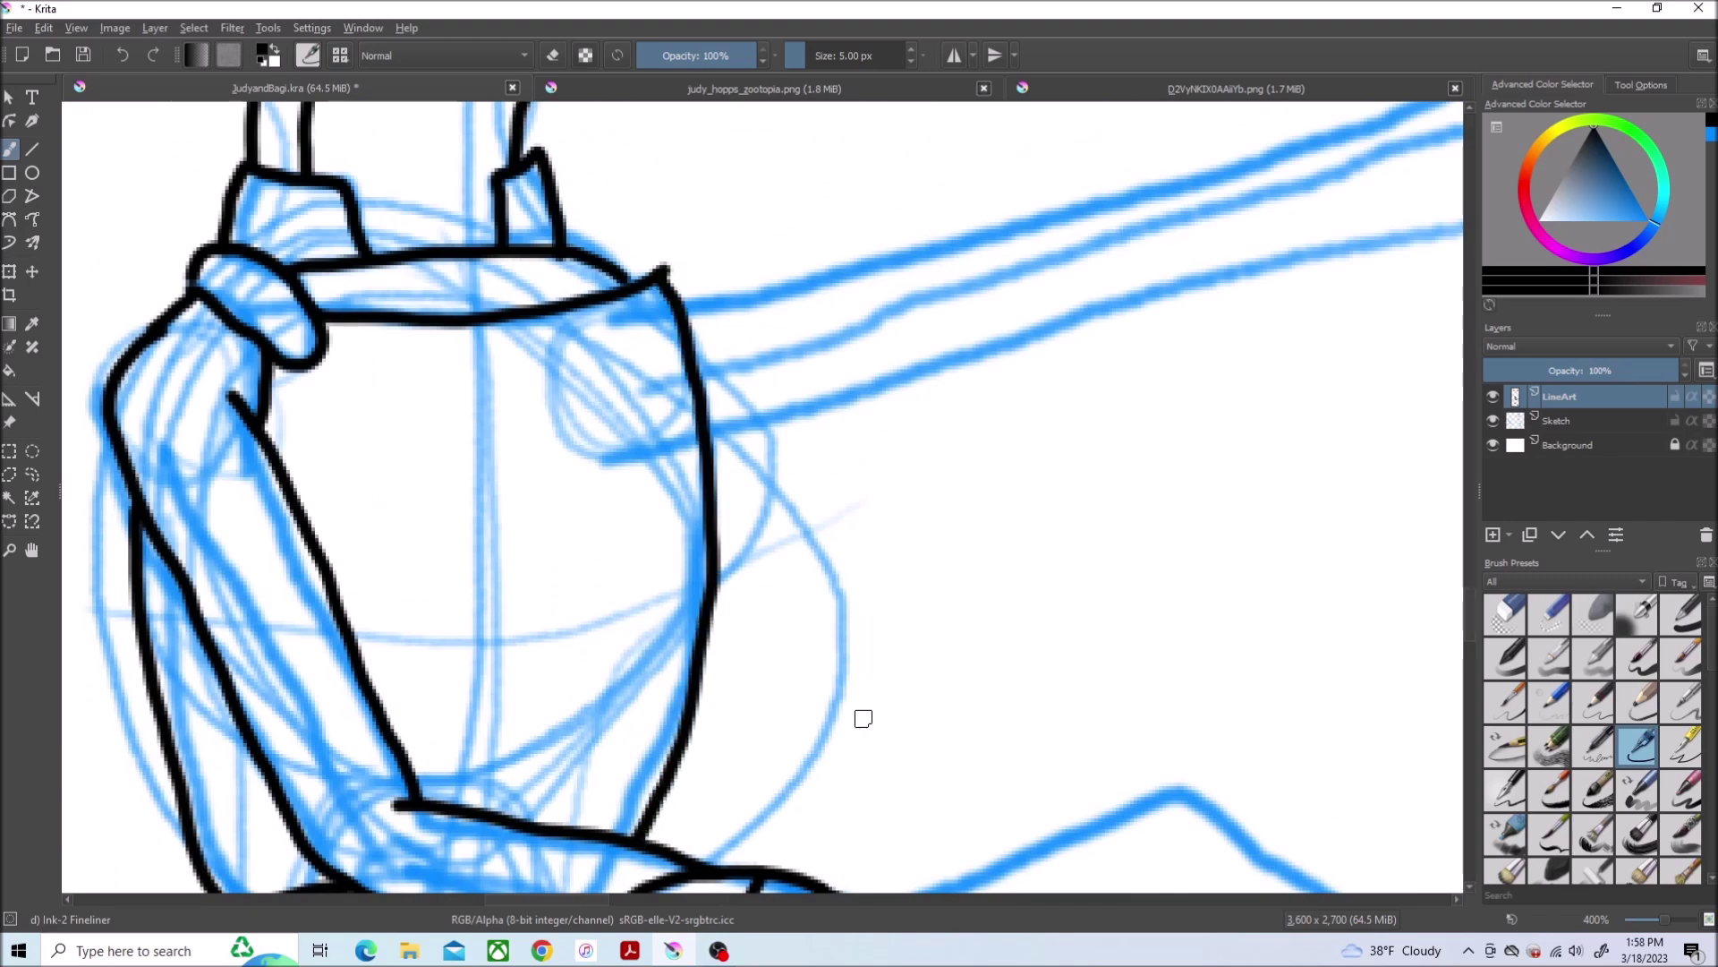
{"action": "left_click", "coordinate": [756, 90]}
Ink the forearm outline, two cuff bands and the wrist edge
{"action": "left_click", "coordinate": [429, 88]}
{"action": "scroll", "coordinate": [1442, 613], "scroll_direction": "right", "scroll_amount": 5}
{"action": "scroll", "coordinate": [880, 586], "scroll_direction": "up", "scroll_amount": 3}
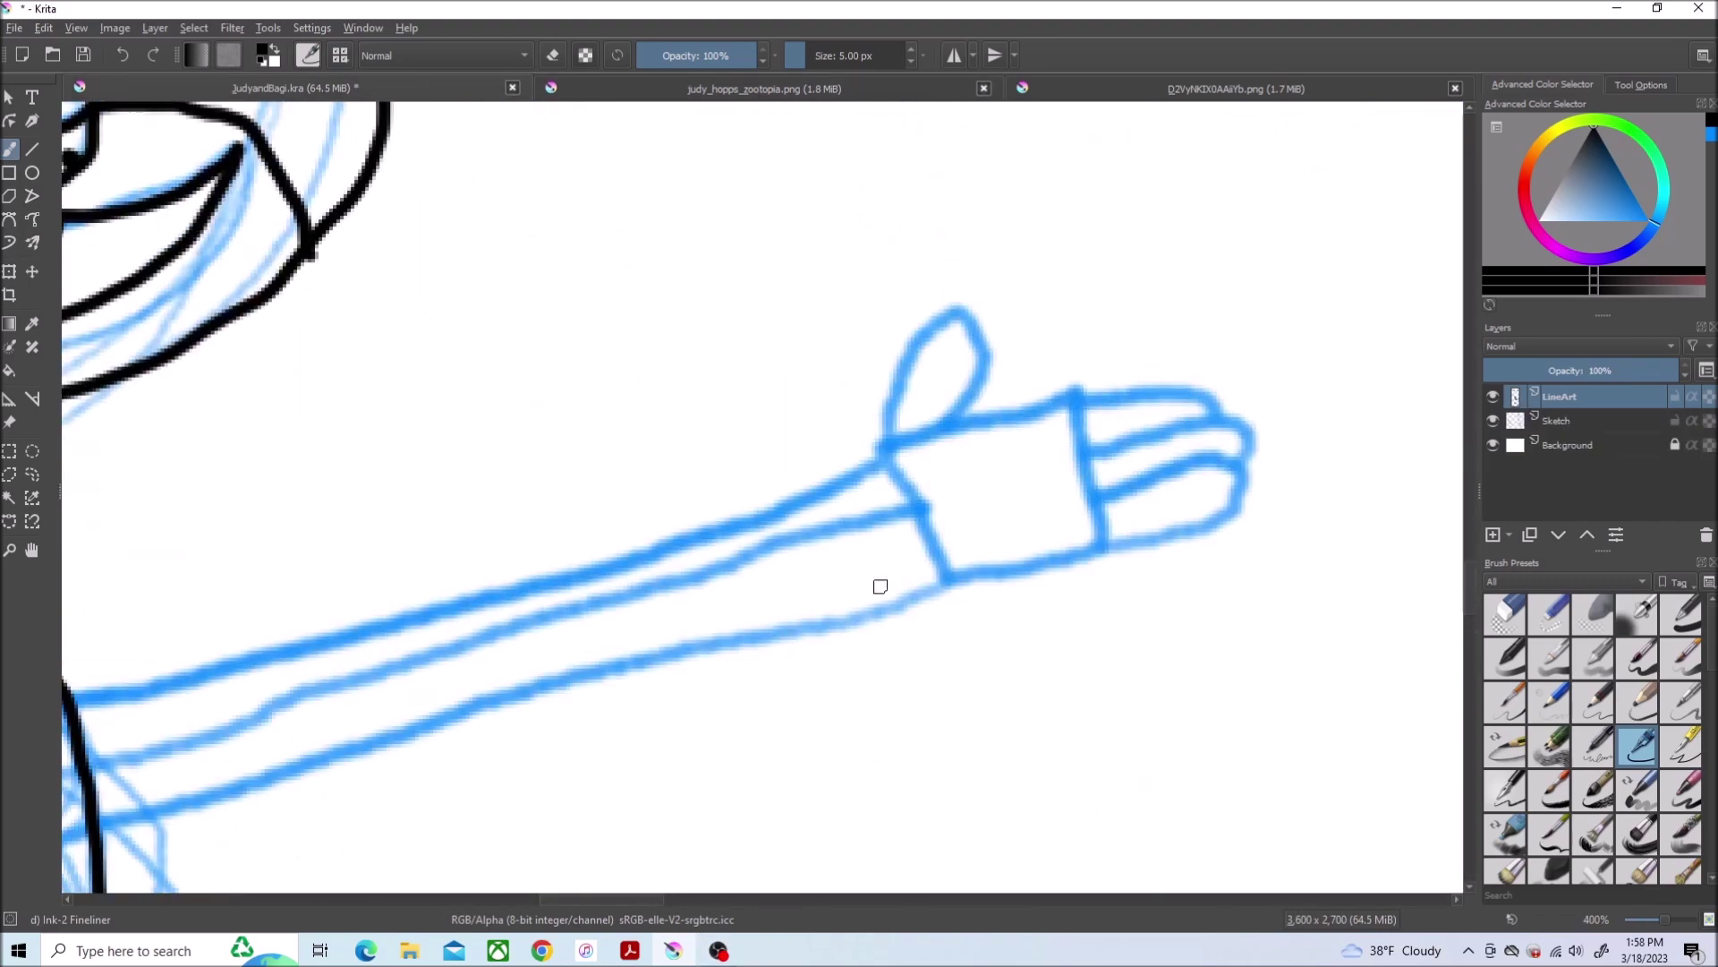
{"action": "mouse_move", "coordinate": [849, 446]}
{"action": "left_mouse_down"}
{"action": "mouse_move", "coordinate": [817, 660]}
{"action": "mouse_move", "coordinate": [577, 549]}
{"action": "mouse_move", "coordinate": [849, 446]}
{"action": "left_mouse_up"}
{"action": "left_click_drag", "start_coordinate": [701, 502], "coordinate": [751, 671]}
{"action": "left_click_drag", "start_coordinate": [764, 491], "coordinate": [802, 634]}
{"action": "scroll", "coordinate": [804, 648], "scroll_direction": "up", "scroll_amount": 3}
{"action": "scroll", "coordinate": [948, 607], "scroll_direction": "down", "scroll_amount": 1}
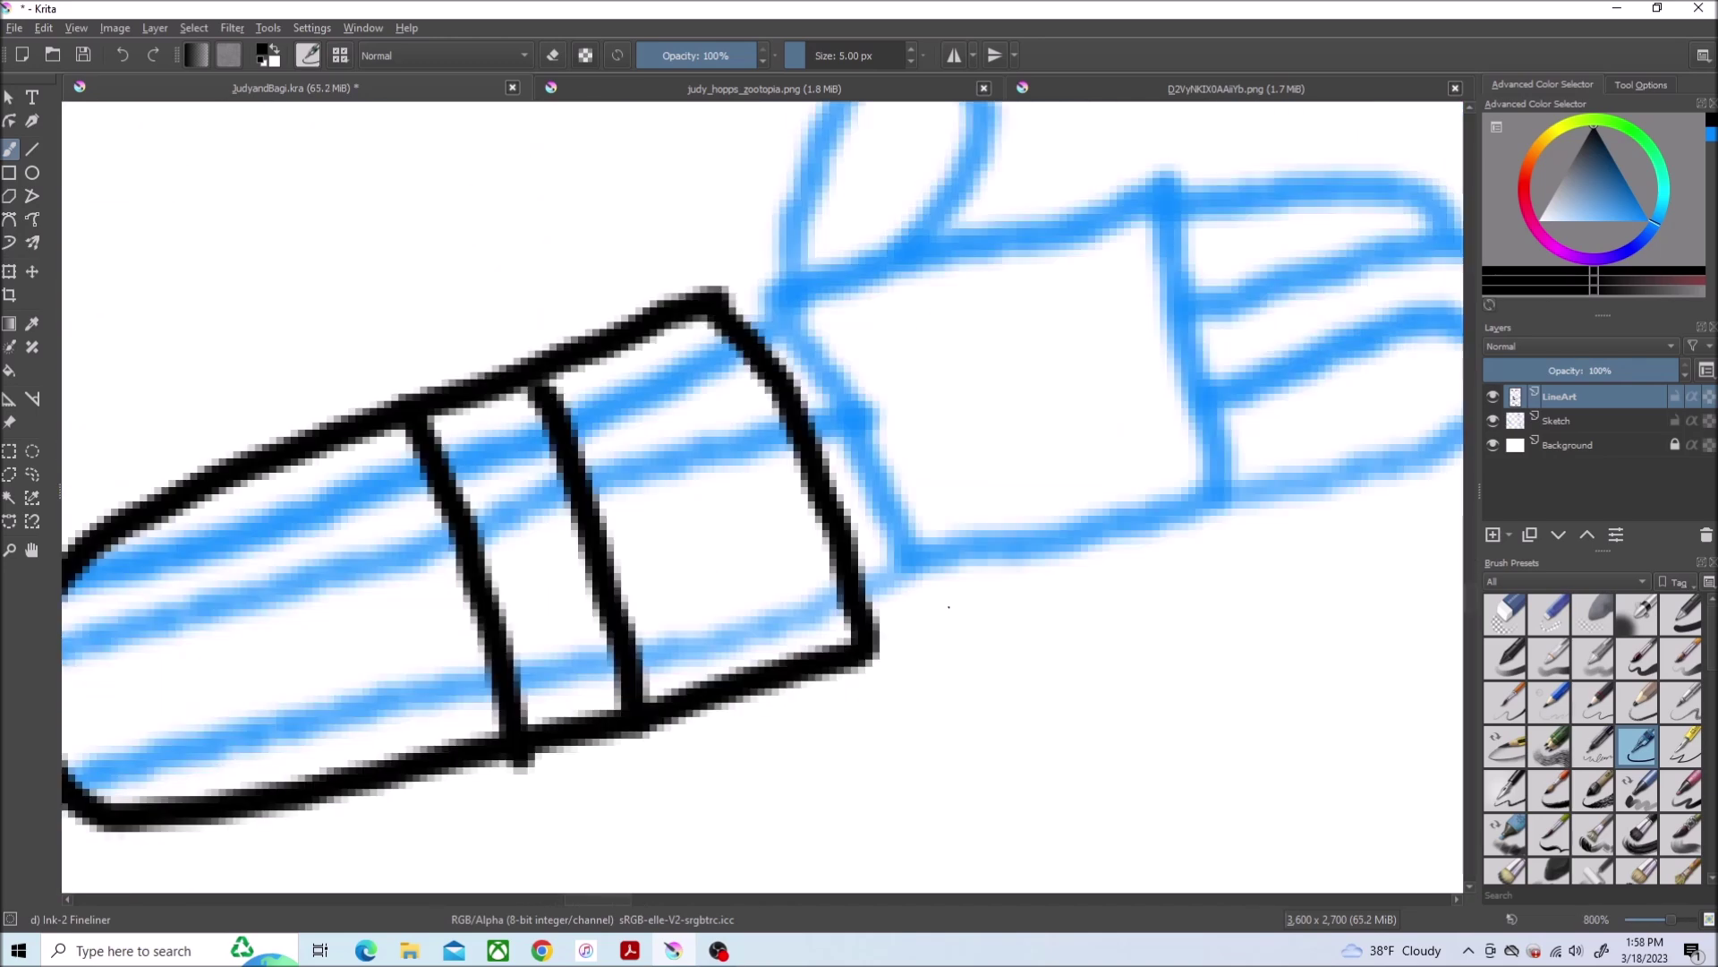
{"action": "mouse_move", "coordinate": [867, 620]}
{"action": "left_mouse_down"}
{"action": "mouse_move", "coordinate": [1028, 555]}
{"action": "mouse_move", "coordinate": [1464, 444]}
{"action": "left_mouse_up"}
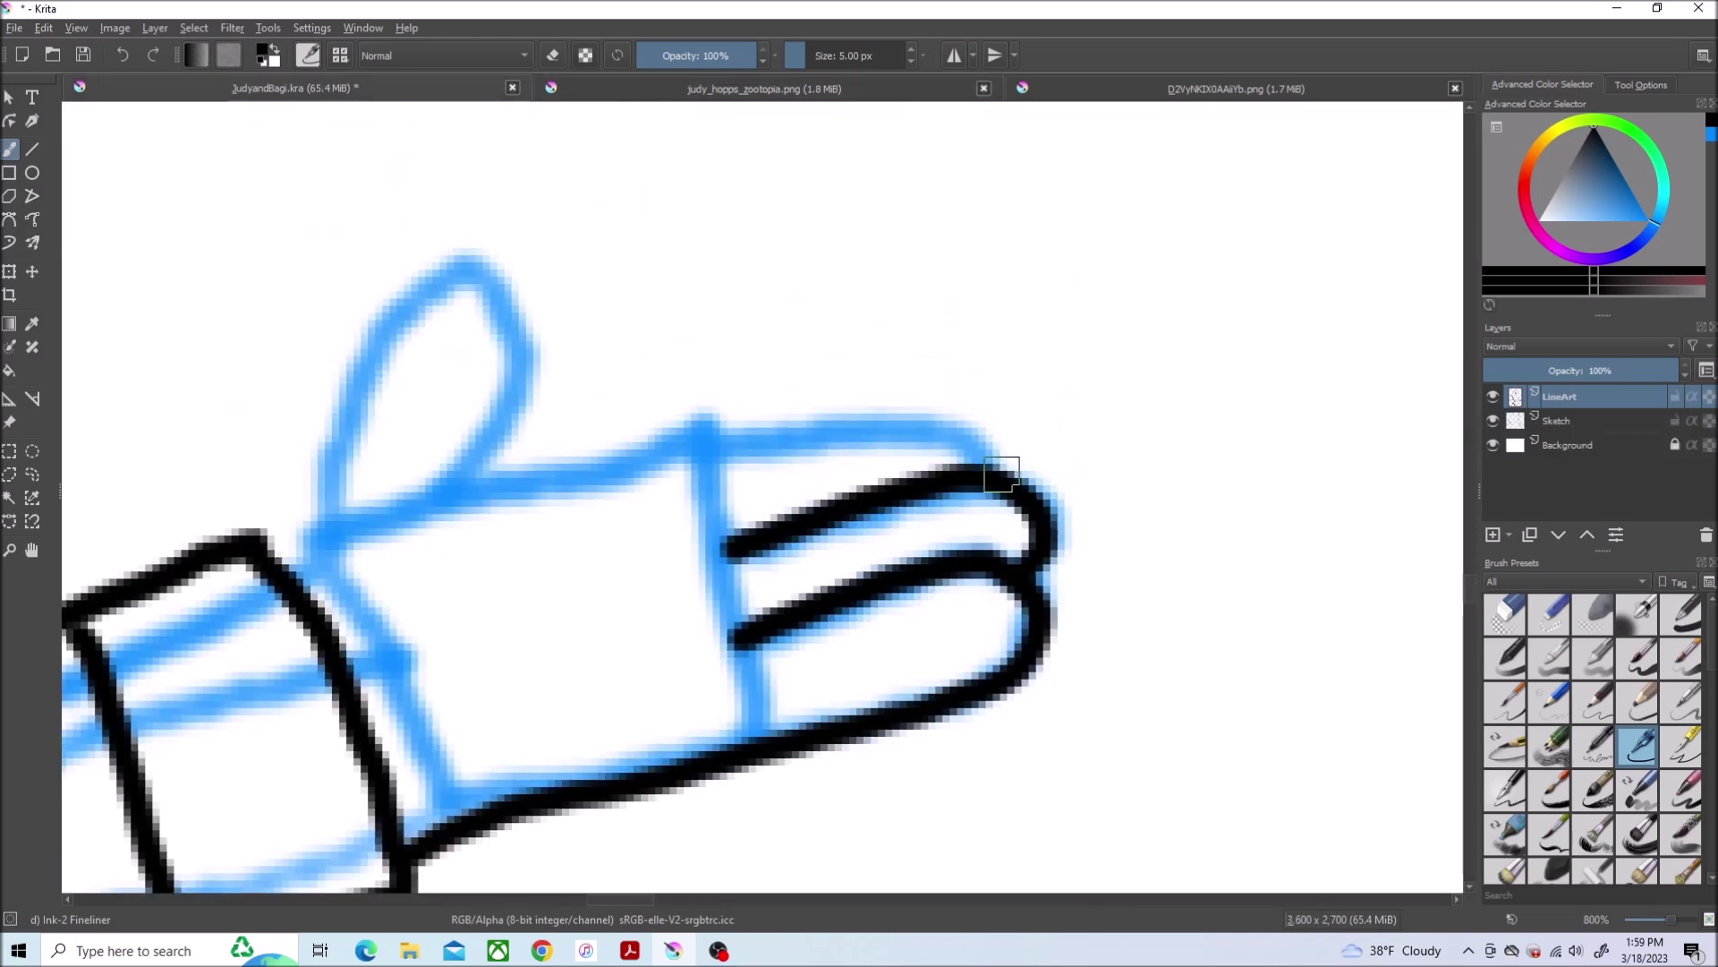
Ink the open hand's top edge, a finger line, the thumb and the raised arm's edges
{"action": "left_click_drag", "start_coordinate": [994, 463], "coordinate": [438, 502]}
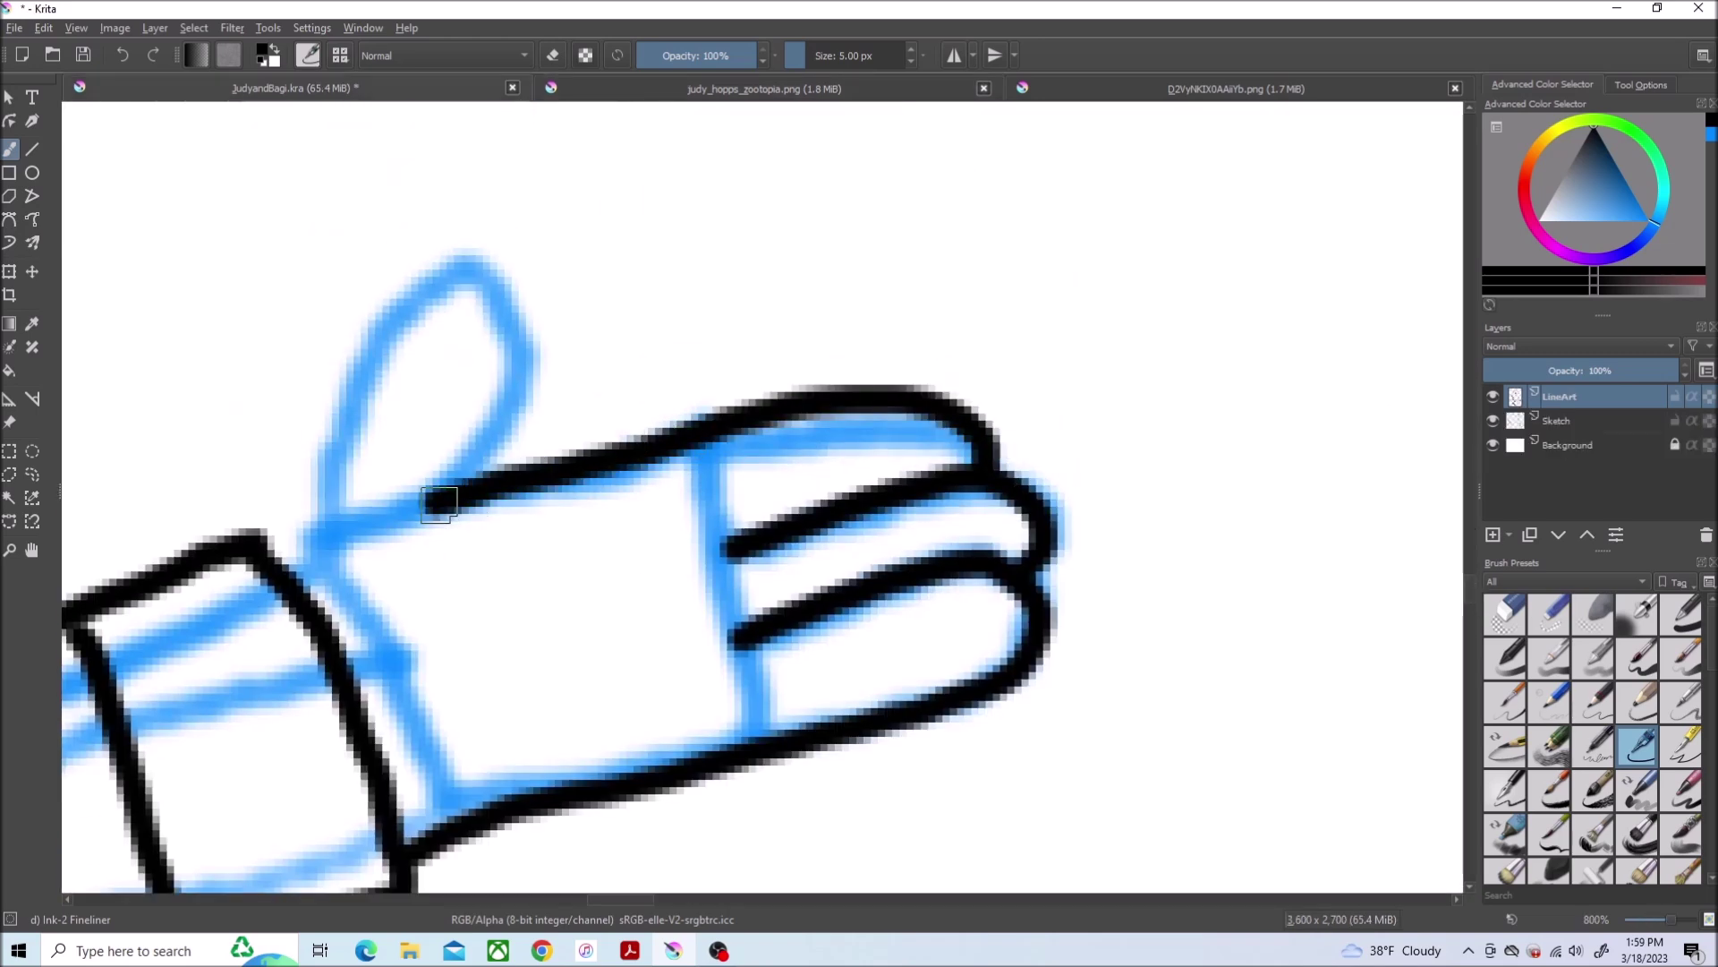
{"action": "left_click_drag", "start_coordinate": [772, 631], "coordinate": [537, 709]}
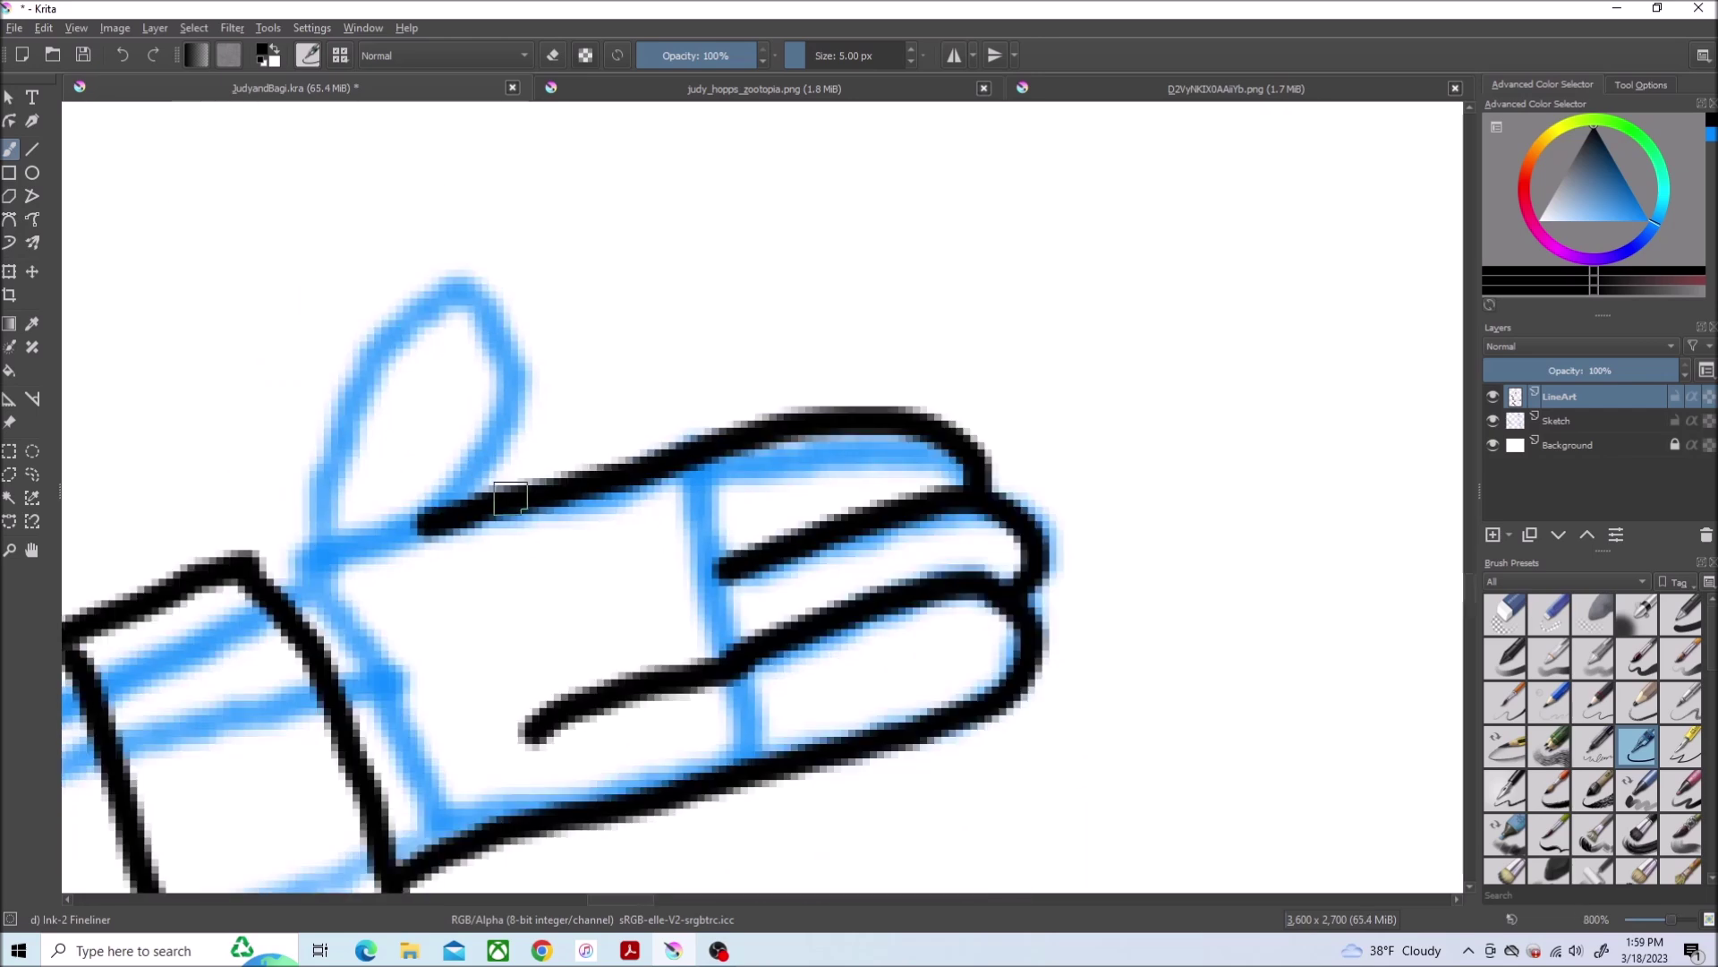
{"action": "mouse_move", "coordinate": [511, 499]}
{"action": "left_mouse_down"}
{"action": "mouse_move", "coordinate": [391, 403]}
{"action": "mouse_move", "coordinate": [275, 592]}
{"action": "left_mouse_up"}
{"action": "scroll", "coordinate": [275, 591], "scroll_direction": "down", "scroll_amount": 5}
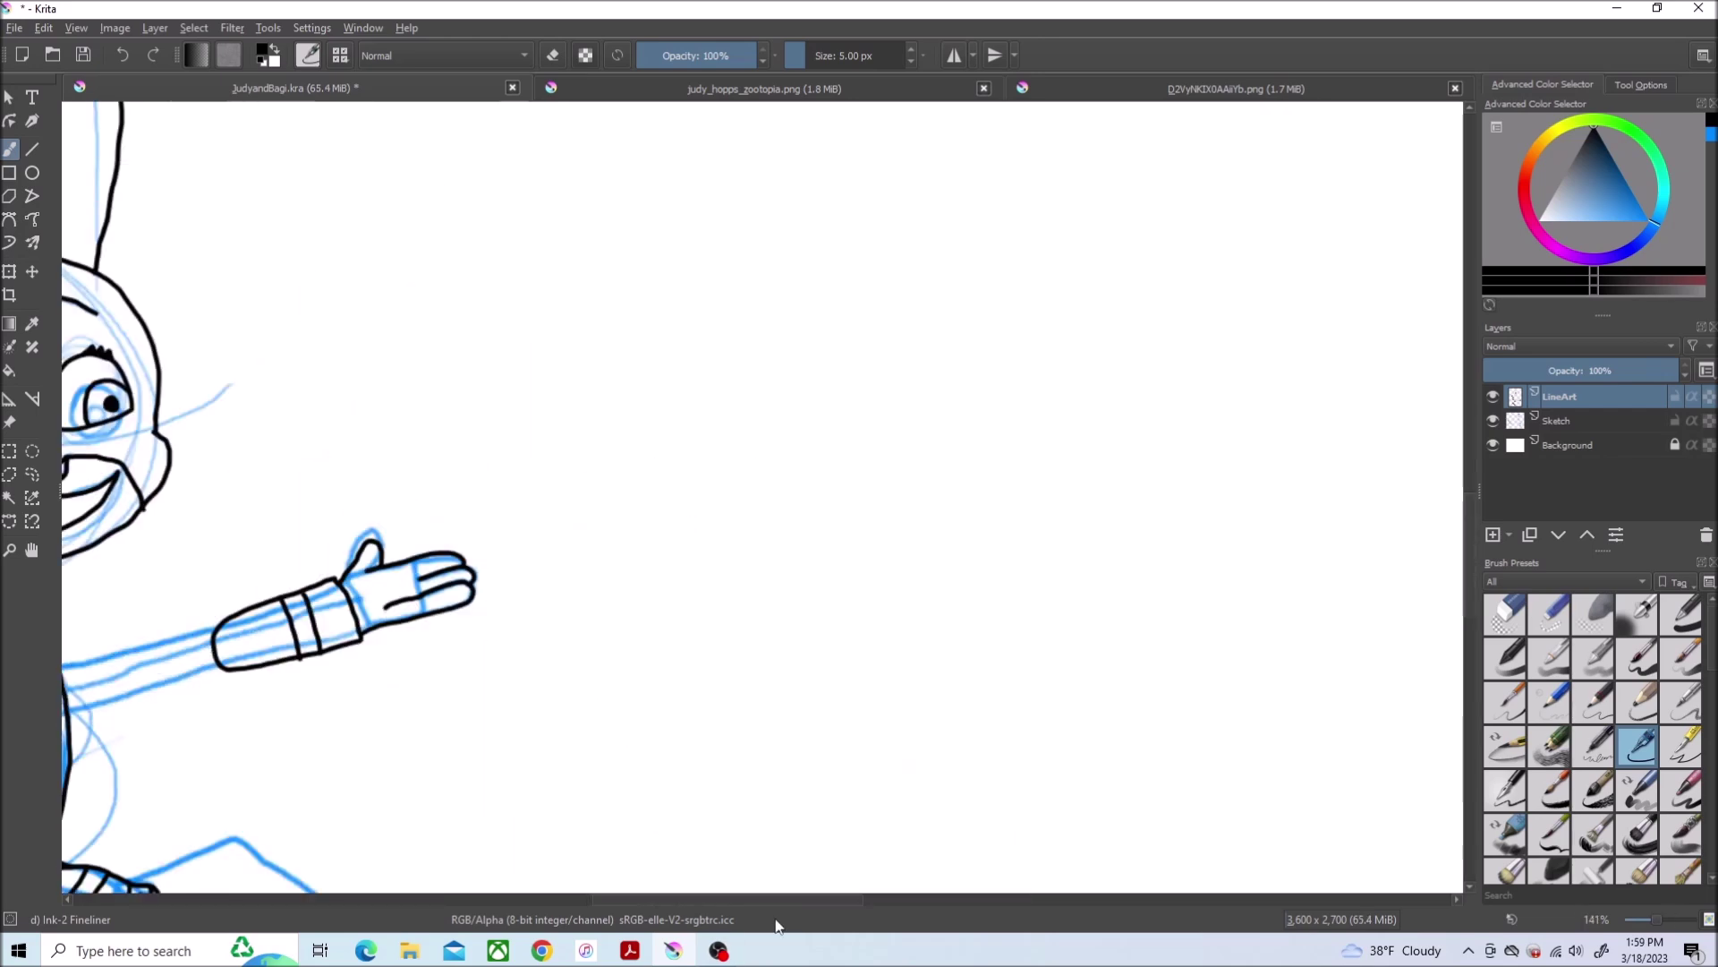
{"action": "scroll", "coordinate": [538, 511], "scroll_direction": "up", "scroll_amount": 3}
{"action": "left_click_drag", "start_coordinate": [940, 400], "coordinate": [502, 503]}
{"action": "left_click_drag", "start_coordinate": [951, 532], "coordinate": [507, 634]}
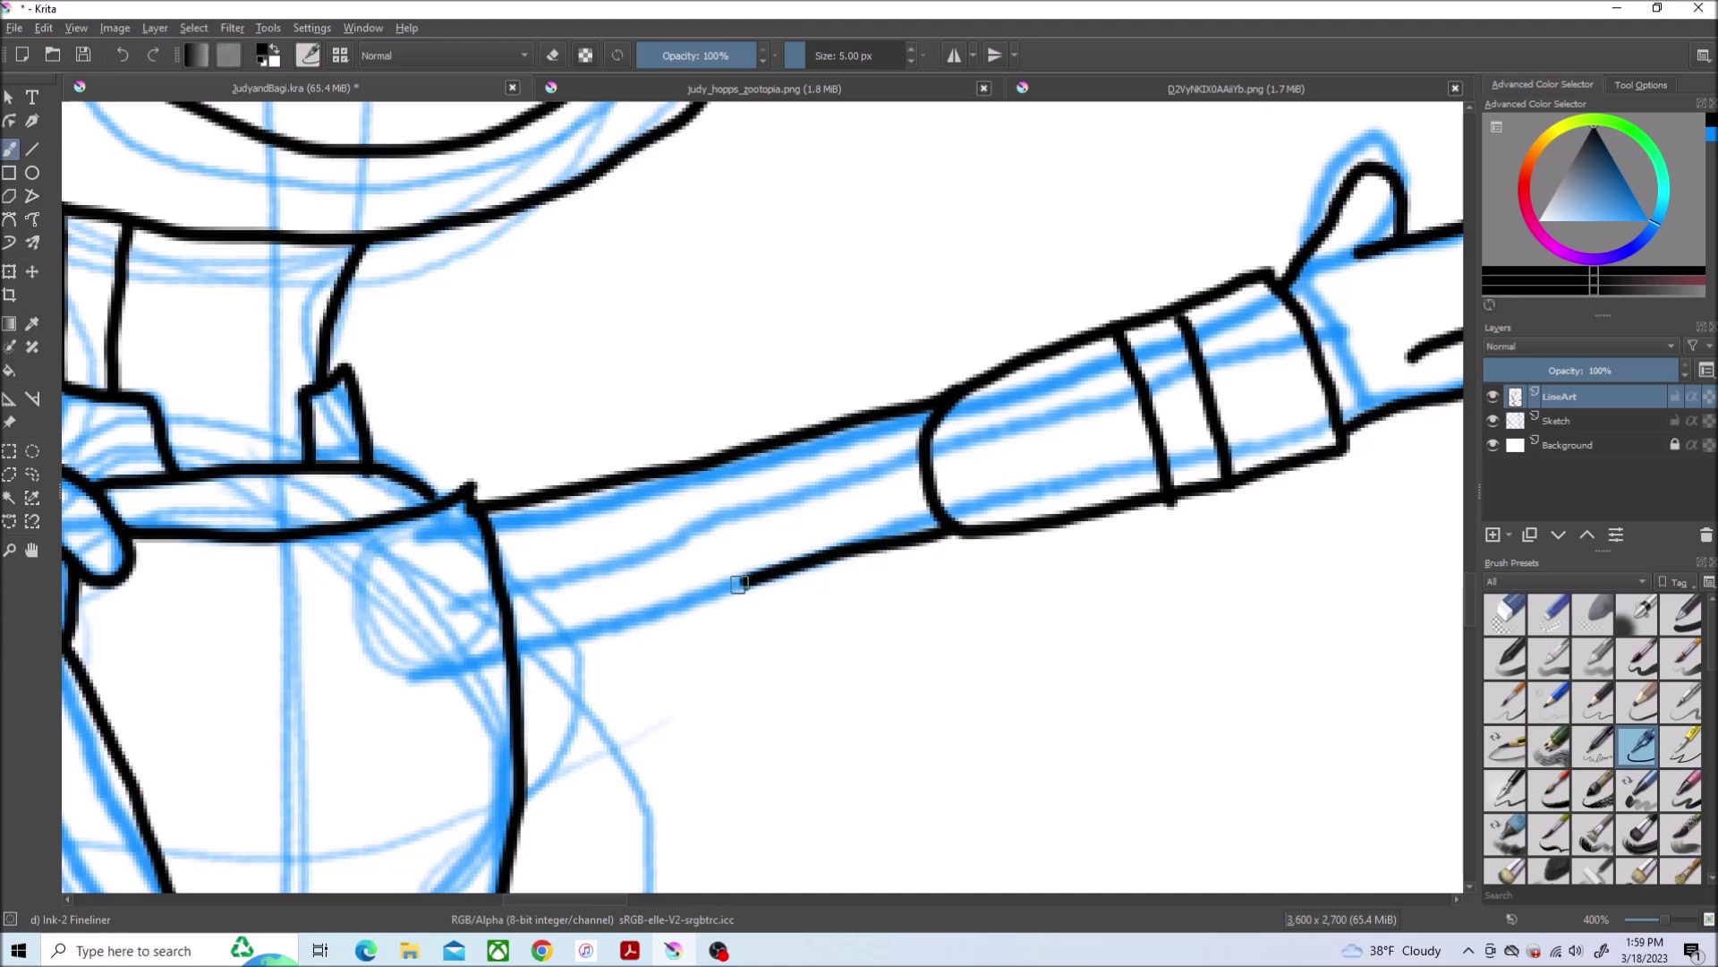
{"action": "scroll", "coordinate": [940, 538], "scroll_direction": "down", "scroll_amount": 5}
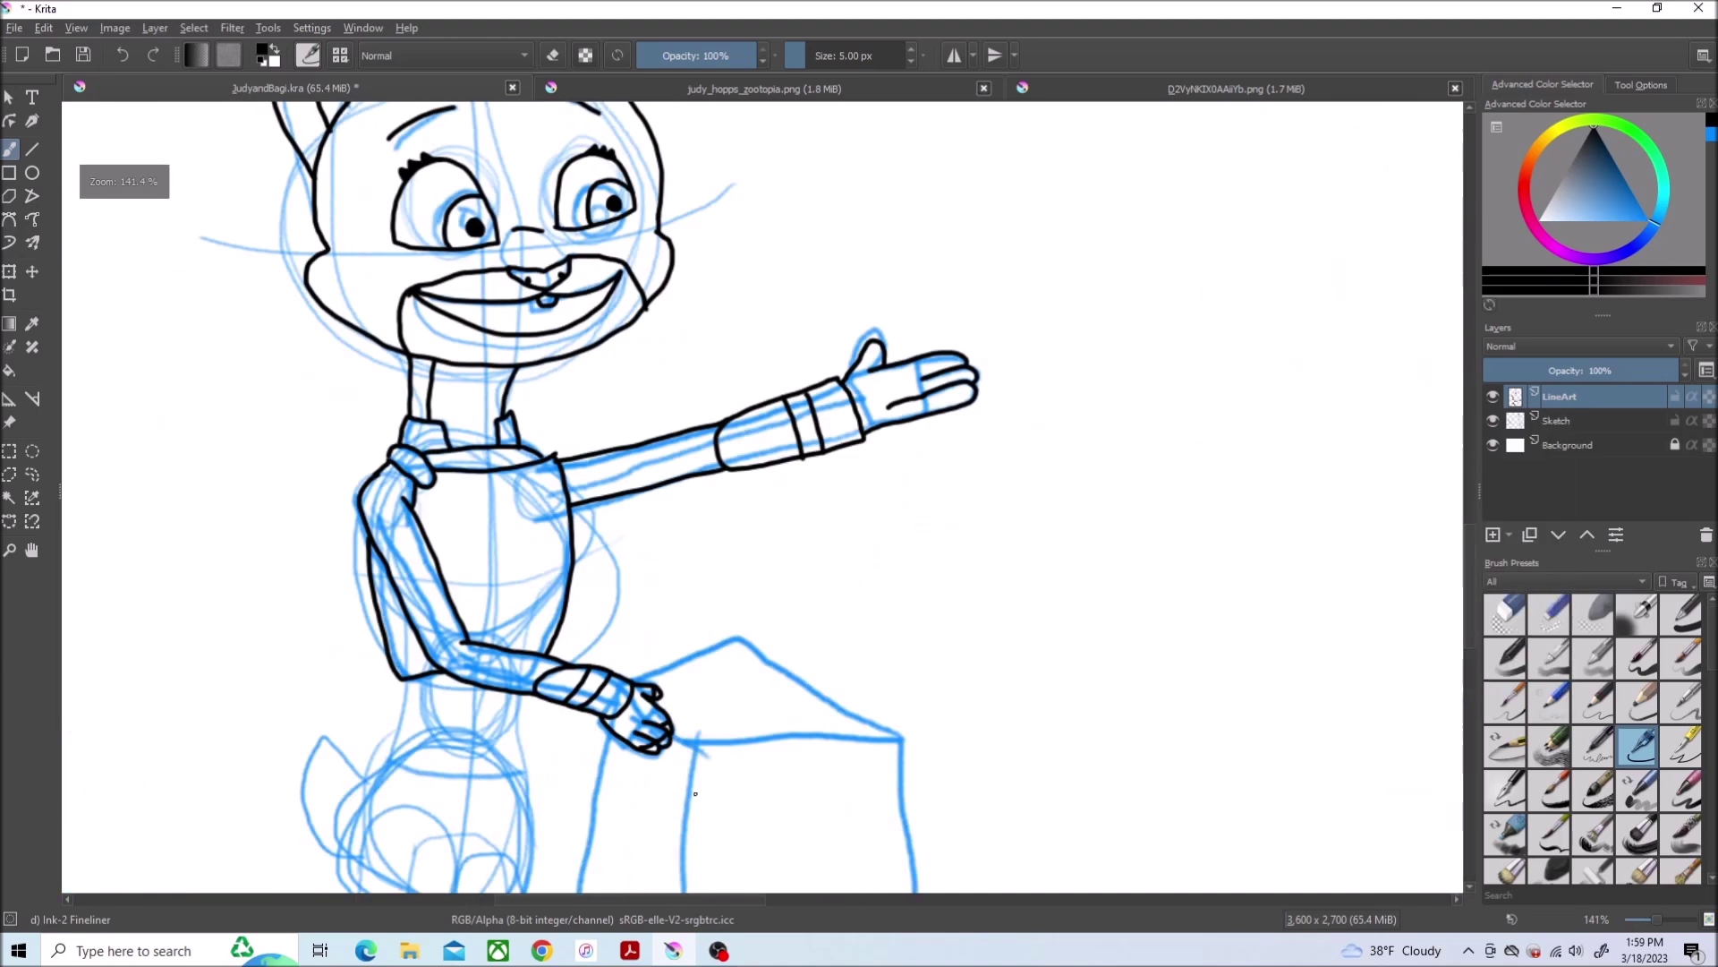
Ink the podium's left edge, front corner, right edge and bottom
{"action": "left_click_drag", "start_coordinate": [583, 181], "coordinate": [558, 772]}
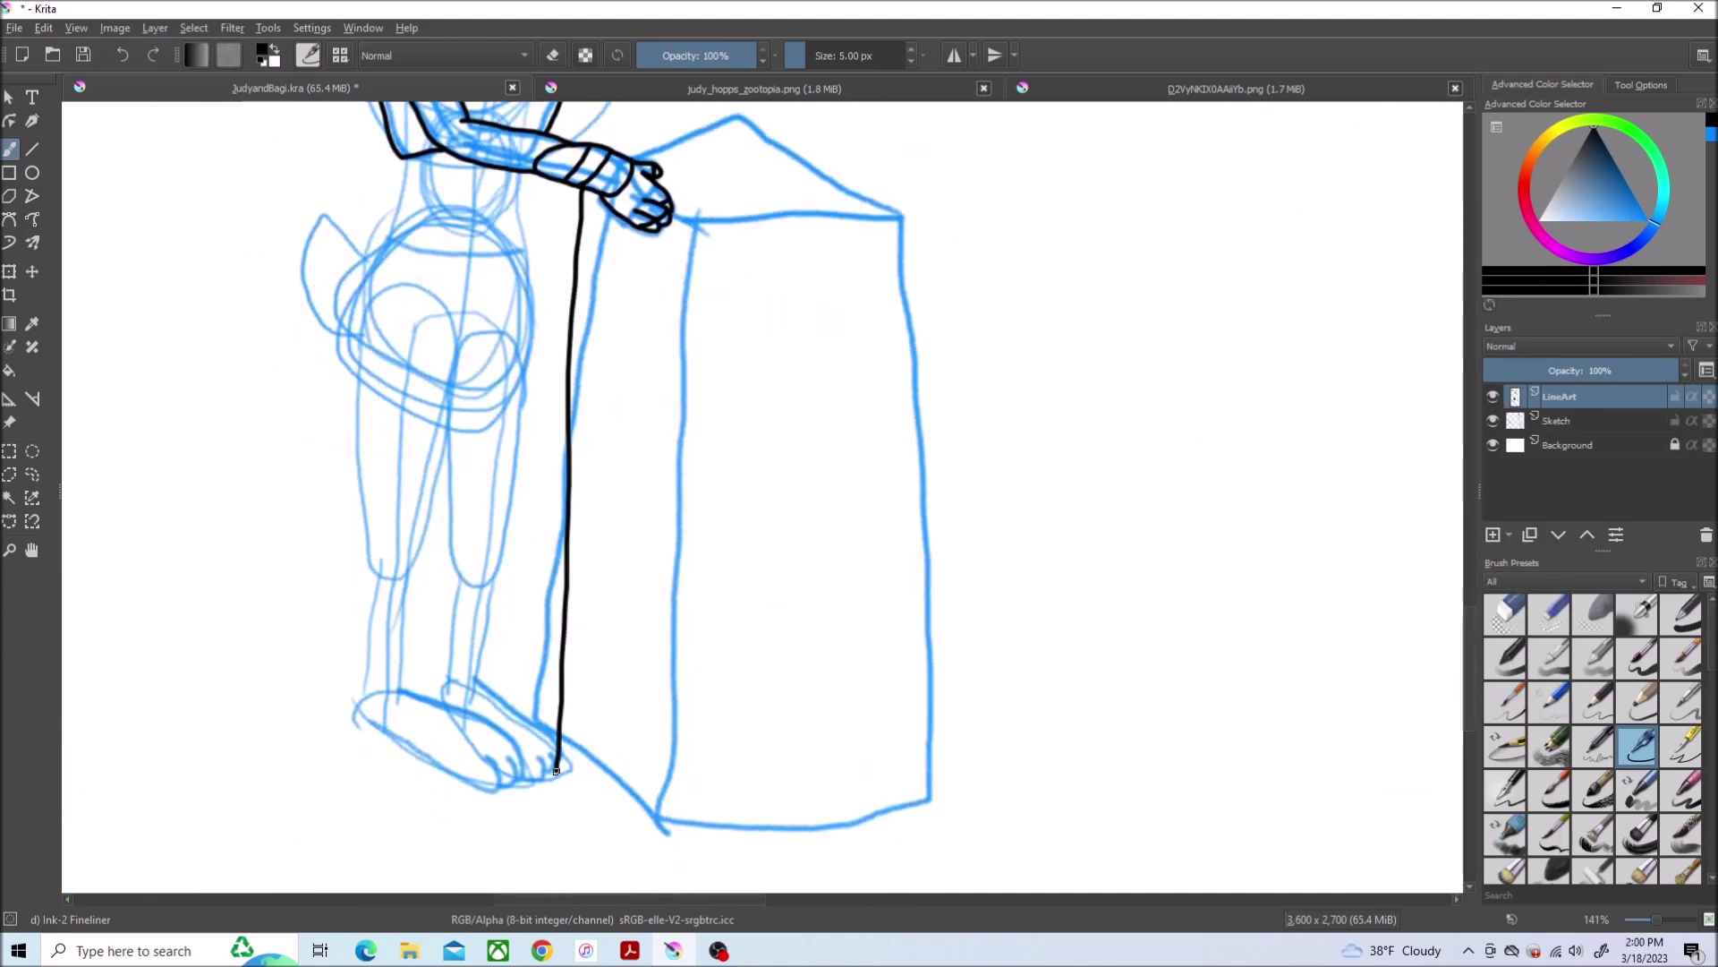
{"action": "left_click_drag", "start_coordinate": [666, 848], "coordinate": [705, 226]}
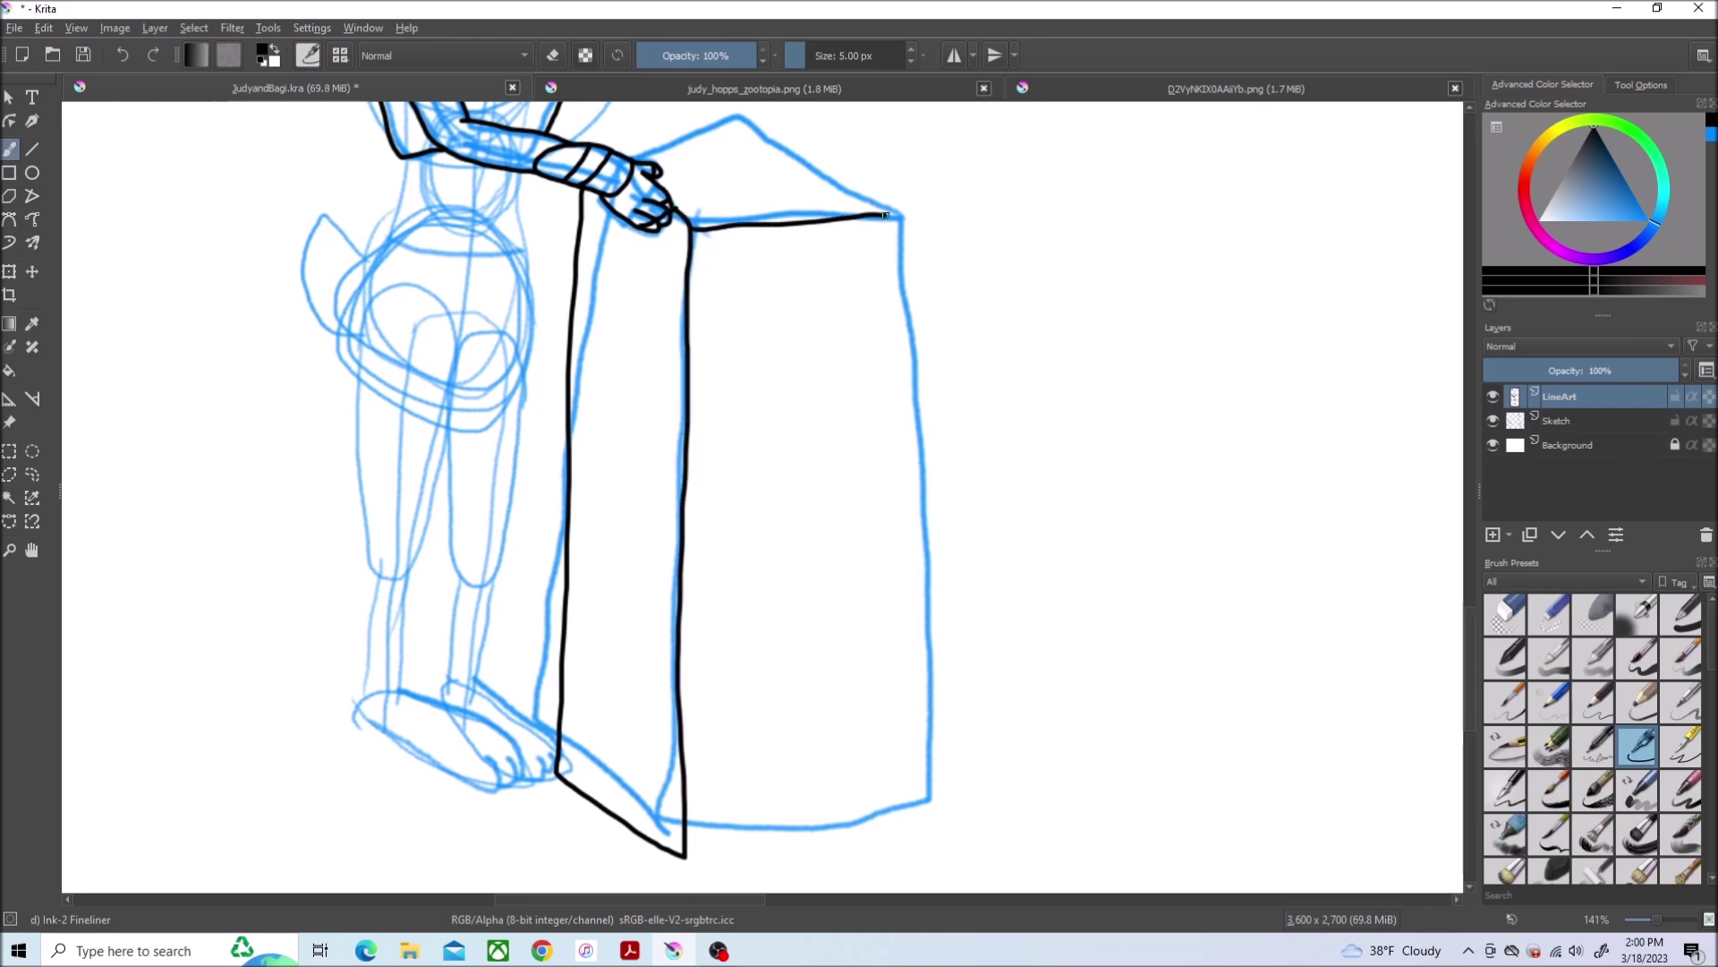
{"action": "mouse_move", "coordinate": [884, 215]}
{"action": "left_mouse_down"}
{"action": "mouse_move", "coordinate": [908, 480]}
{"action": "mouse_move", "coordinate": [701, 846]}
{"action": "left_mouse_up"}
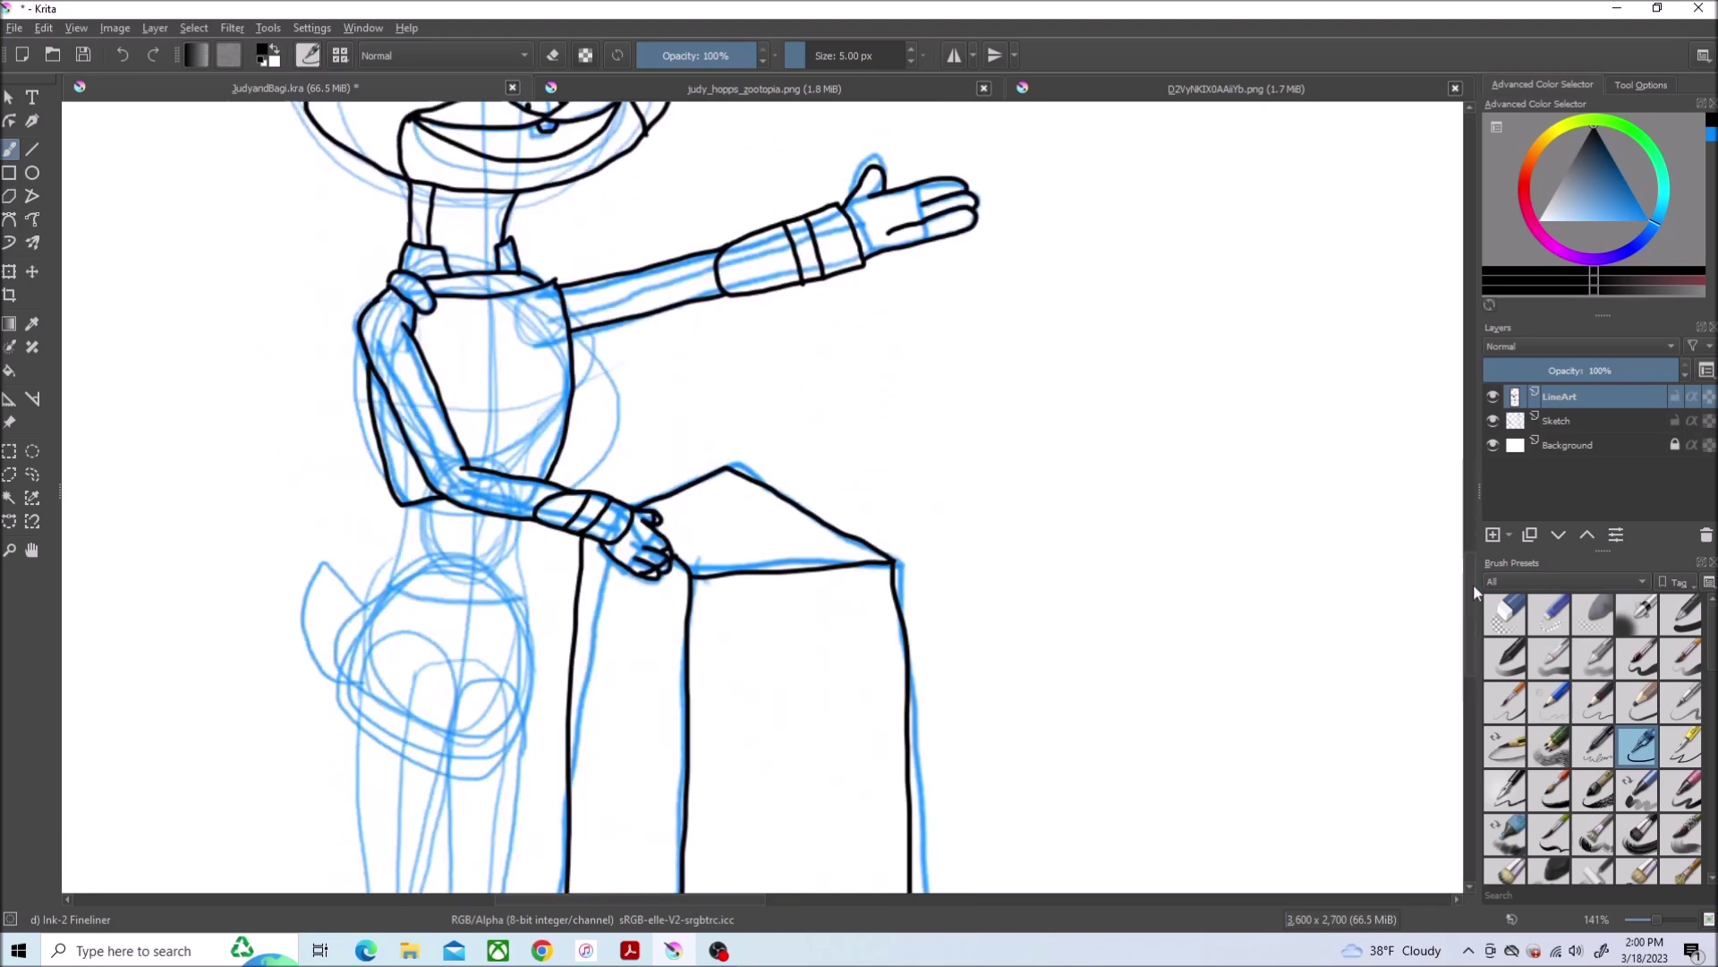
Ink the waist line and the body edge below it
{"action": "left_click", "coordinate": [833, 88]}
{"action": "left_click", "coordinate": [380, 88]}
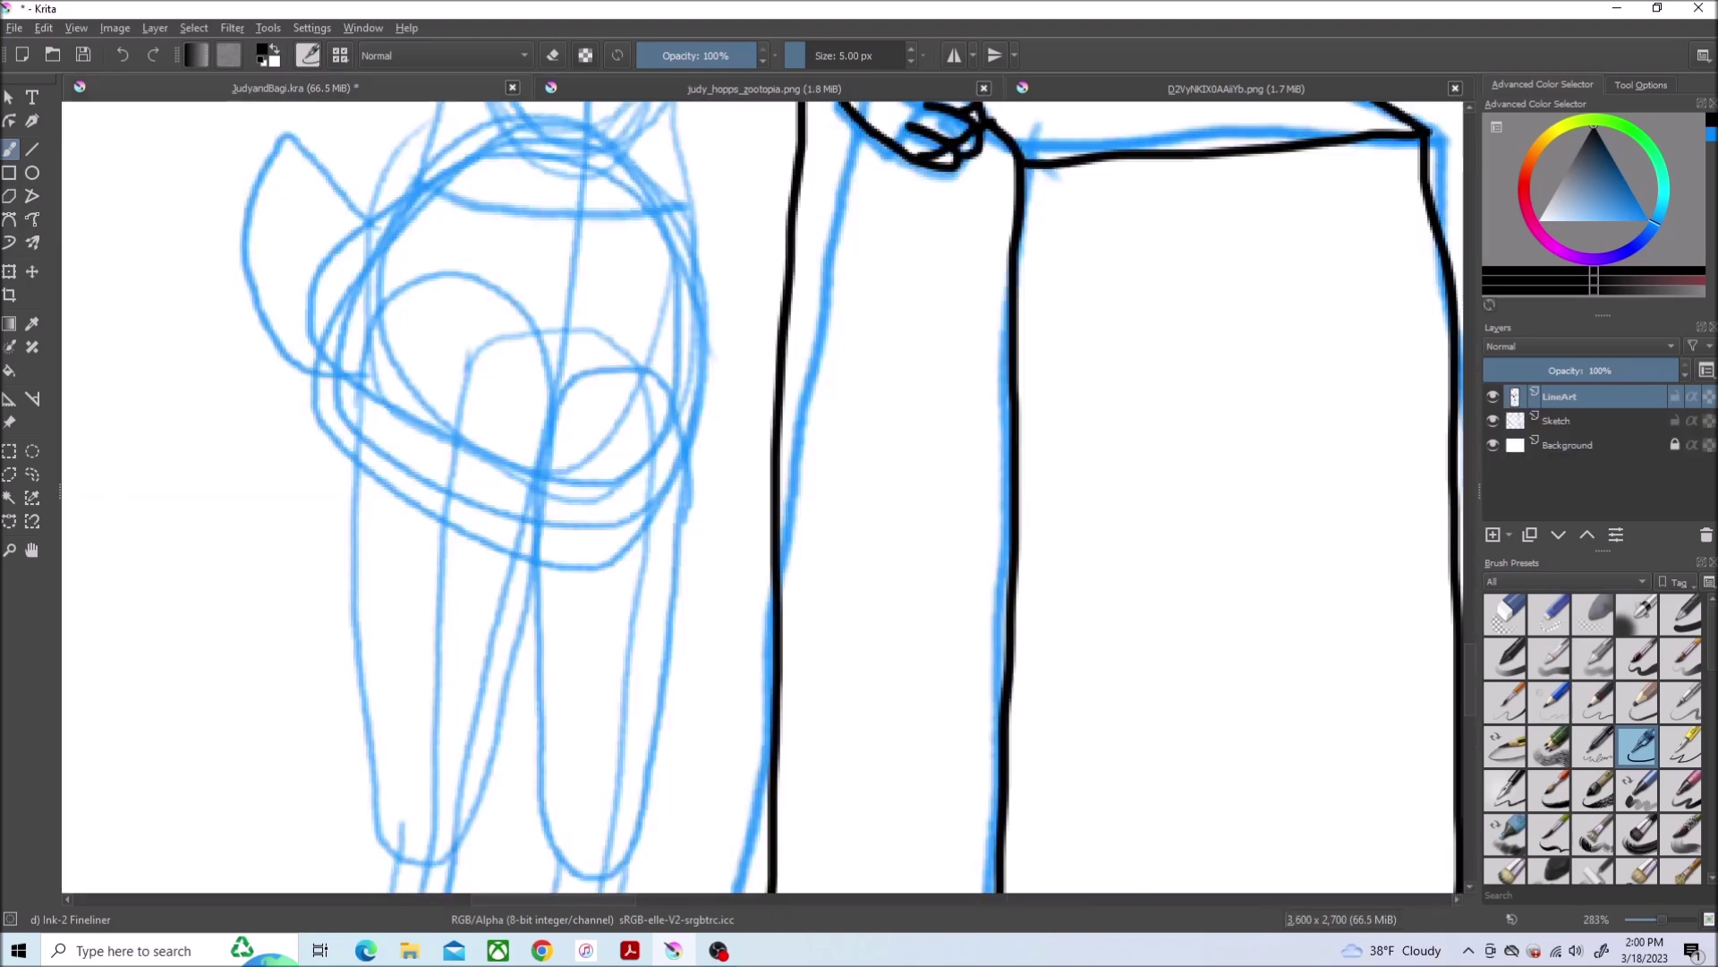
{"action": "mouse_move", "coordinate": [720, 636]}
{"action": "left_mouse_down"}
{"action": "mouse_move", "coordinate": [554, 673]}
{"action": "mouse_move", "coordinate": [293, 647]}
{"action": "left_mouse_up"}
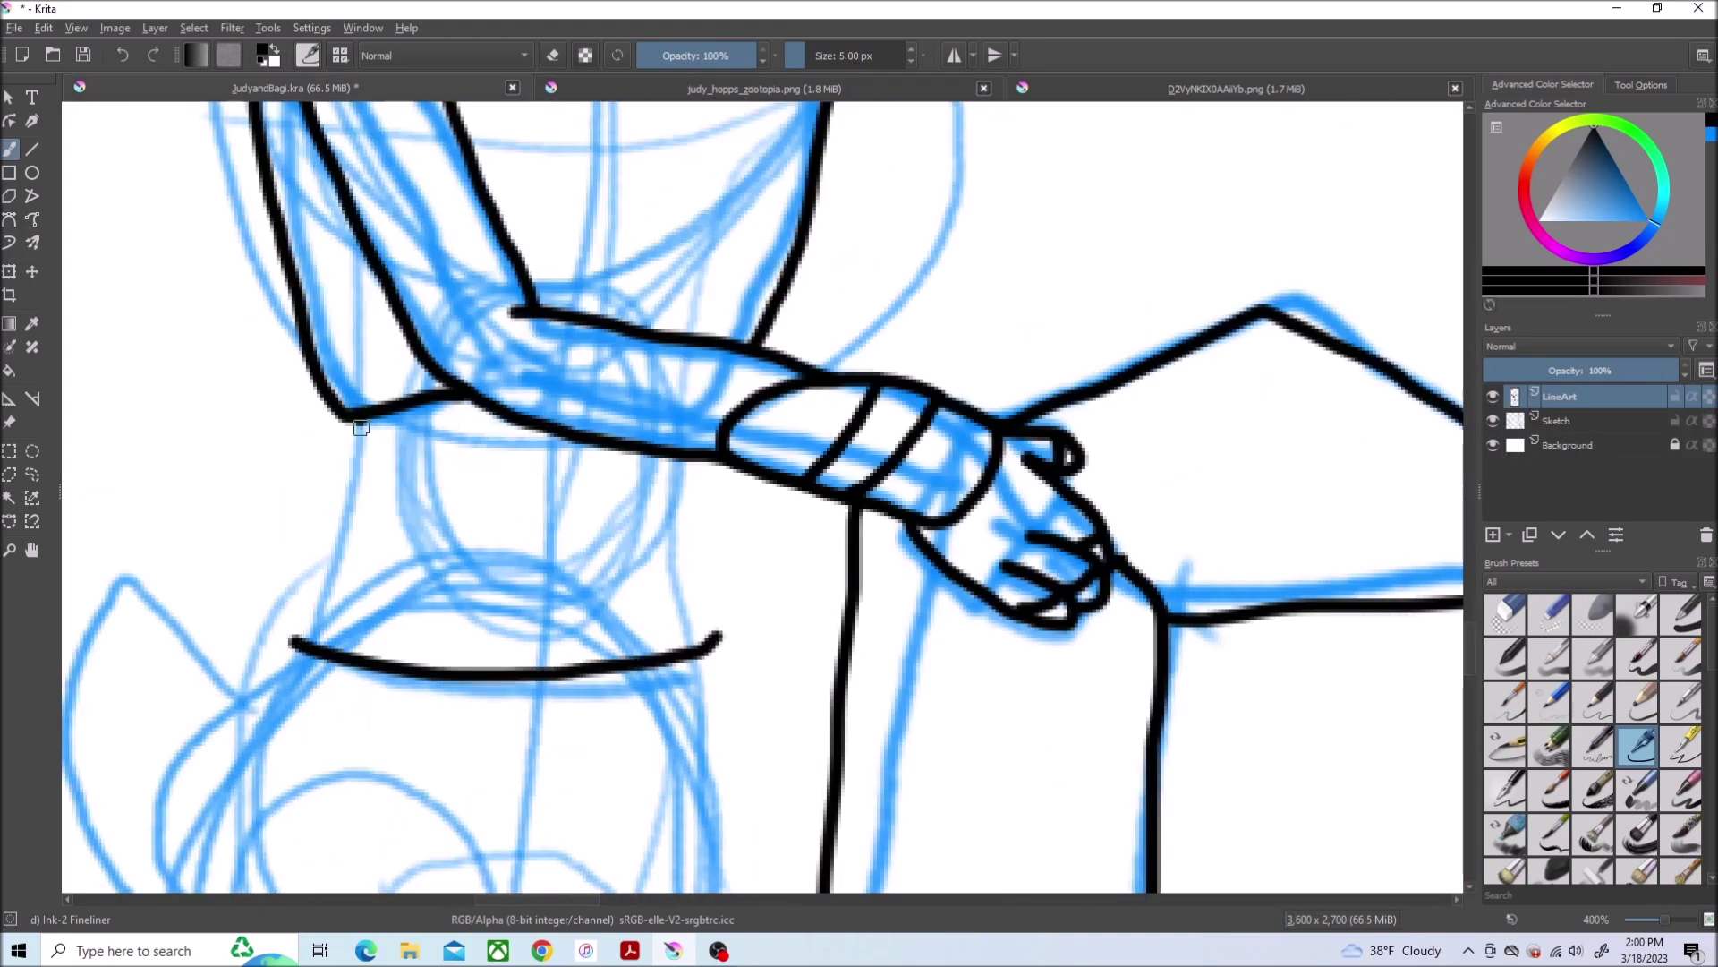
{"action": "left_click_drag", "start_coordinate": [363, 420], "coordinate": [211, 886]}
{"action": "left_click_drag", "start_coordinate": [681, 454], "coordinate": [677, 639]}
{"action": "scroll", "coordinate": [1468, 620], "scroll_direction": "down", "scroll_amount": 5}
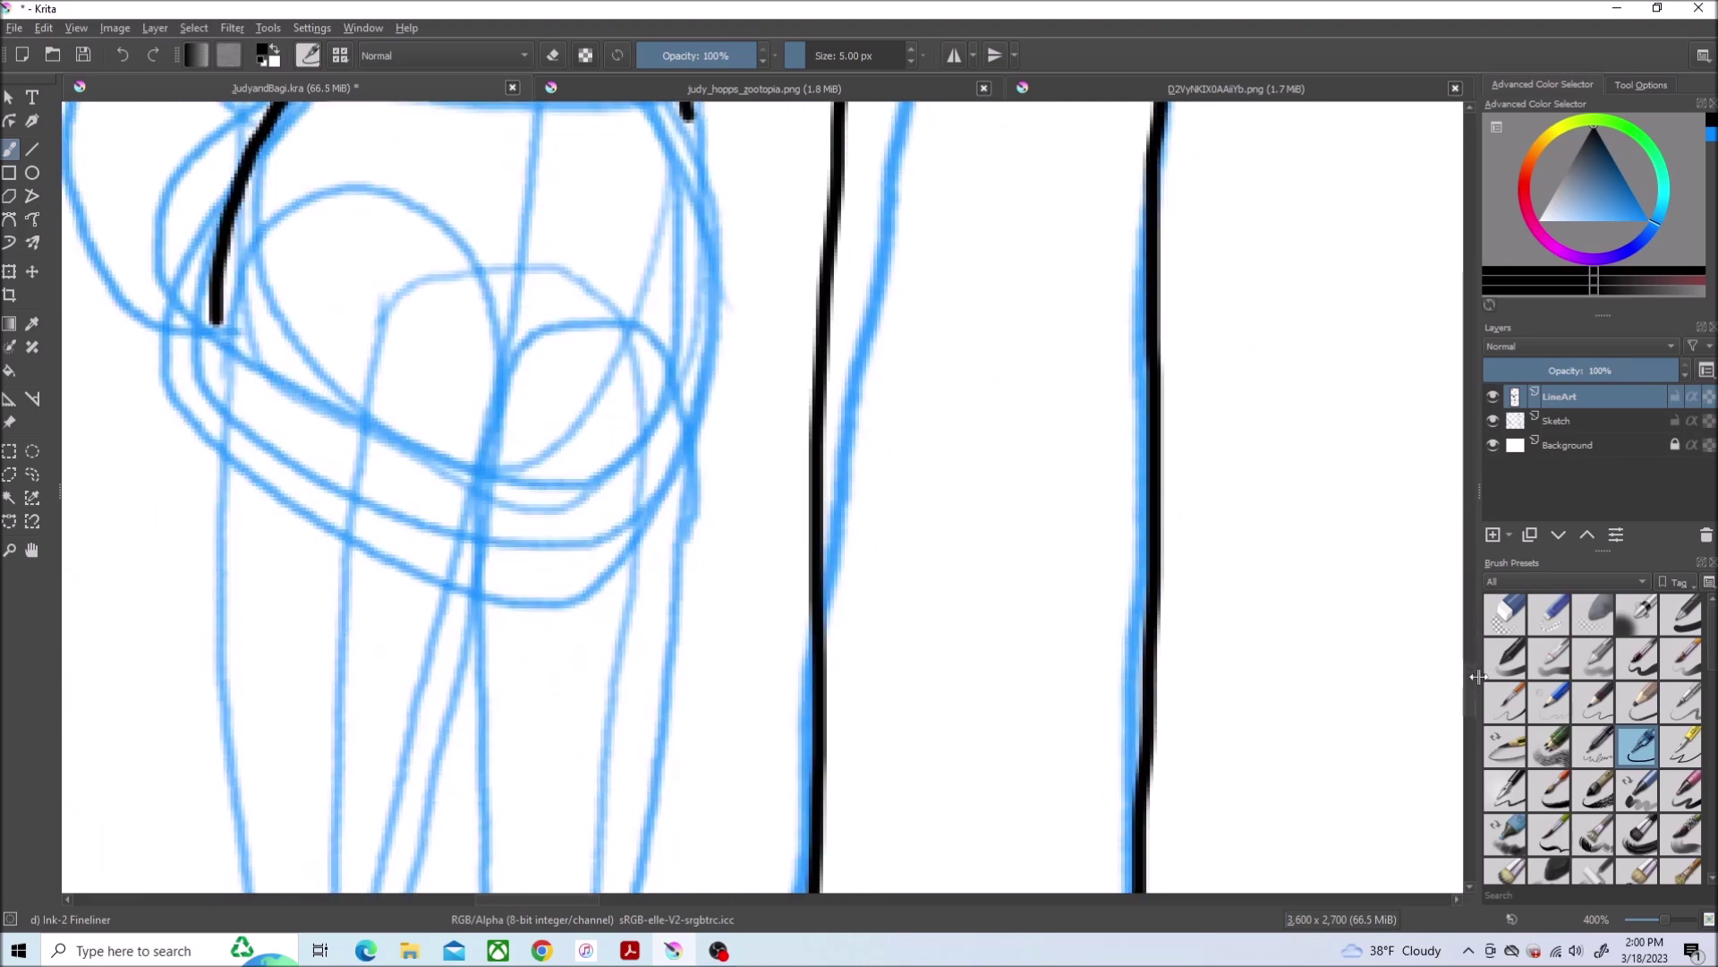
Ink the outlines of both pointed knee pads
{"action": "left_click", "coordinate": [825, 90]}
{"action": "left_click", "coordinate": [398, 91]}
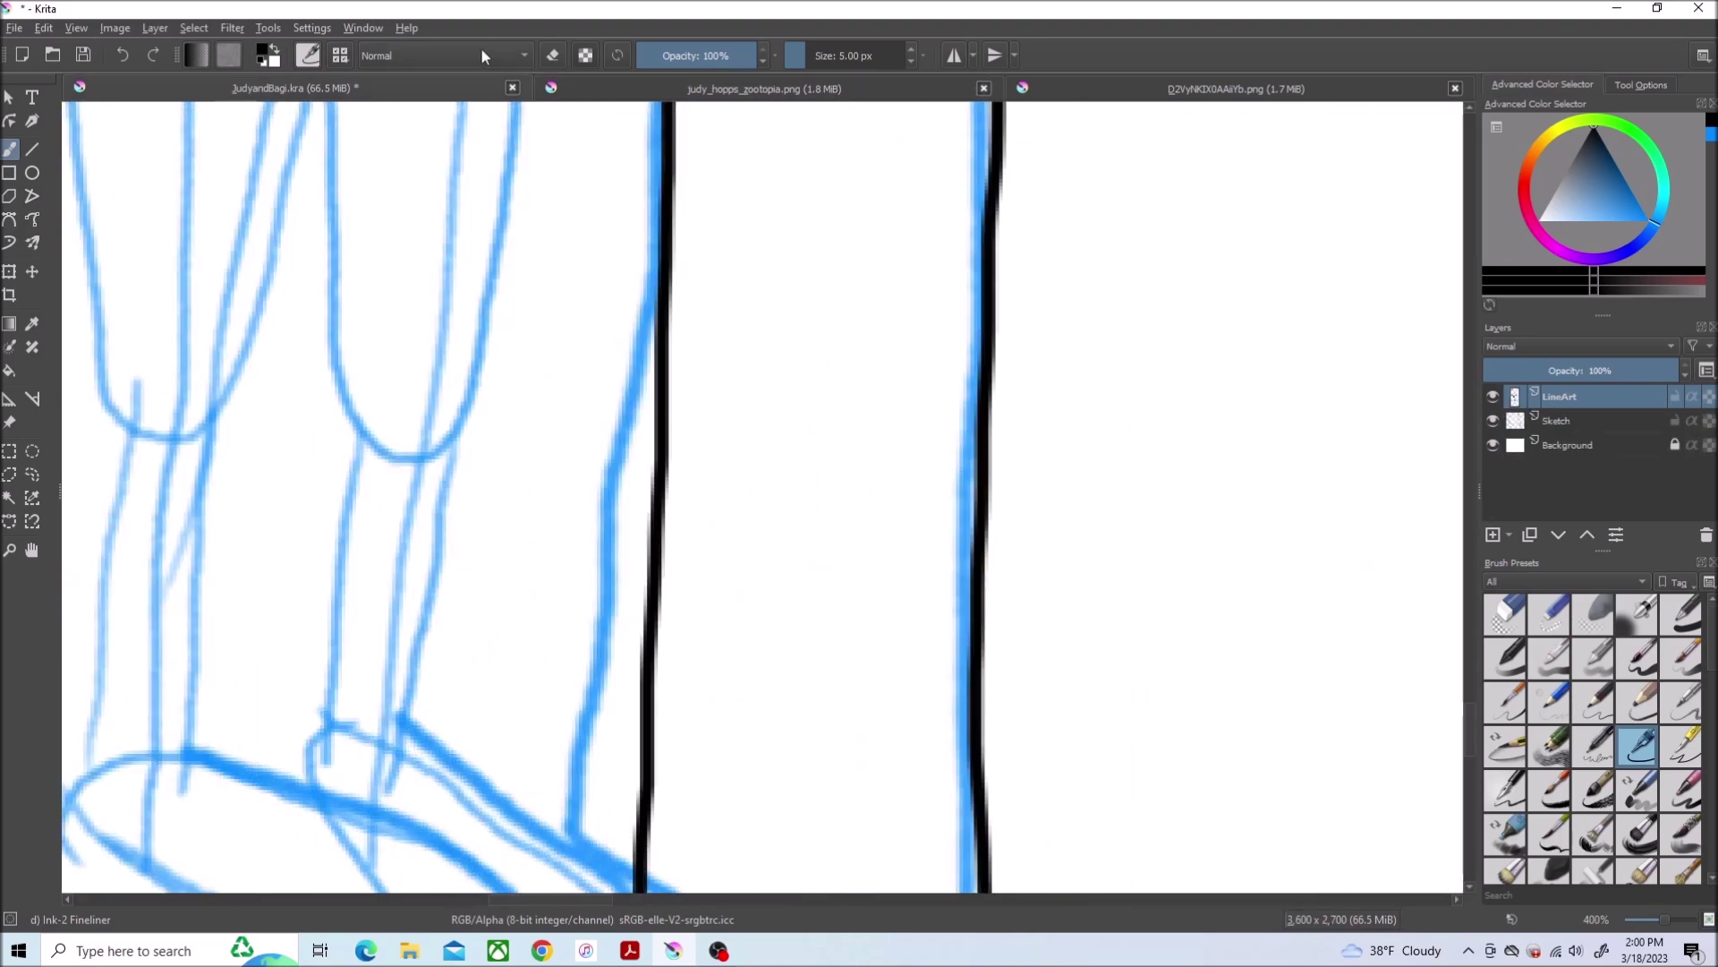
{"action": "left_click_drag", "start_coordinate": [443, 384], "coordinate": [418, 392]}
{"action": "left_click_drag", "start_coordinate": [245, 372], "coordinate": [164, 373]}
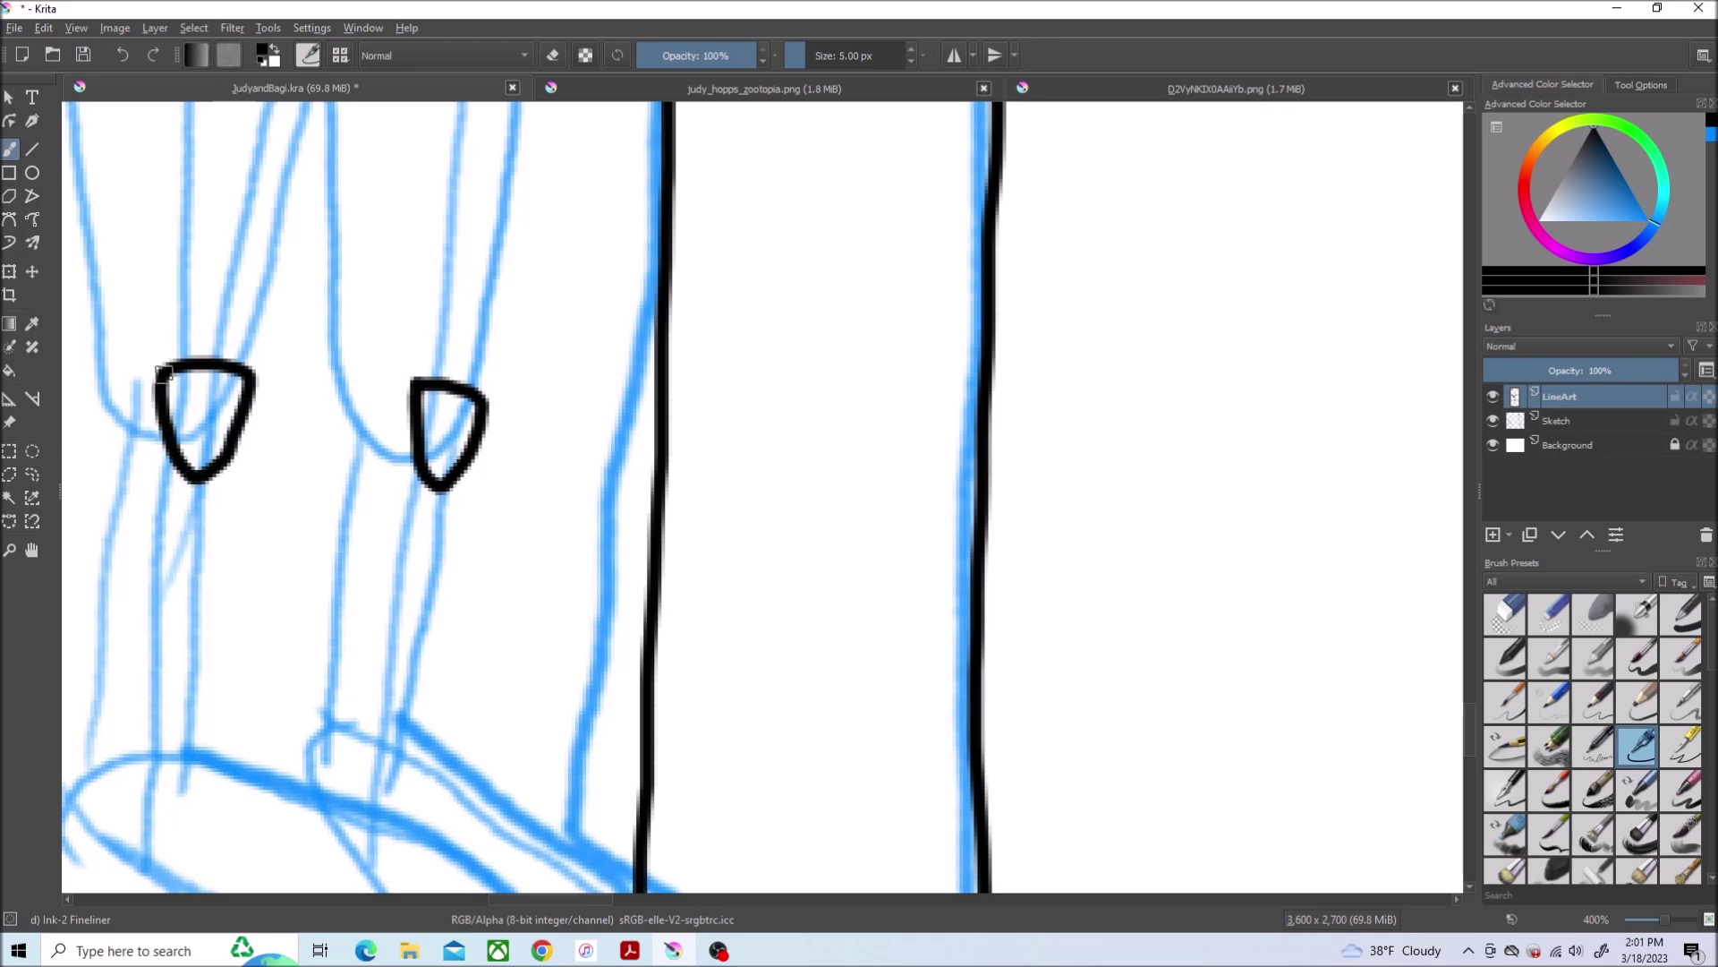
Redo Judy's outer leg and foot outline, inking the top of the foot up to the knee
{"action": "key", "text": "minus"}
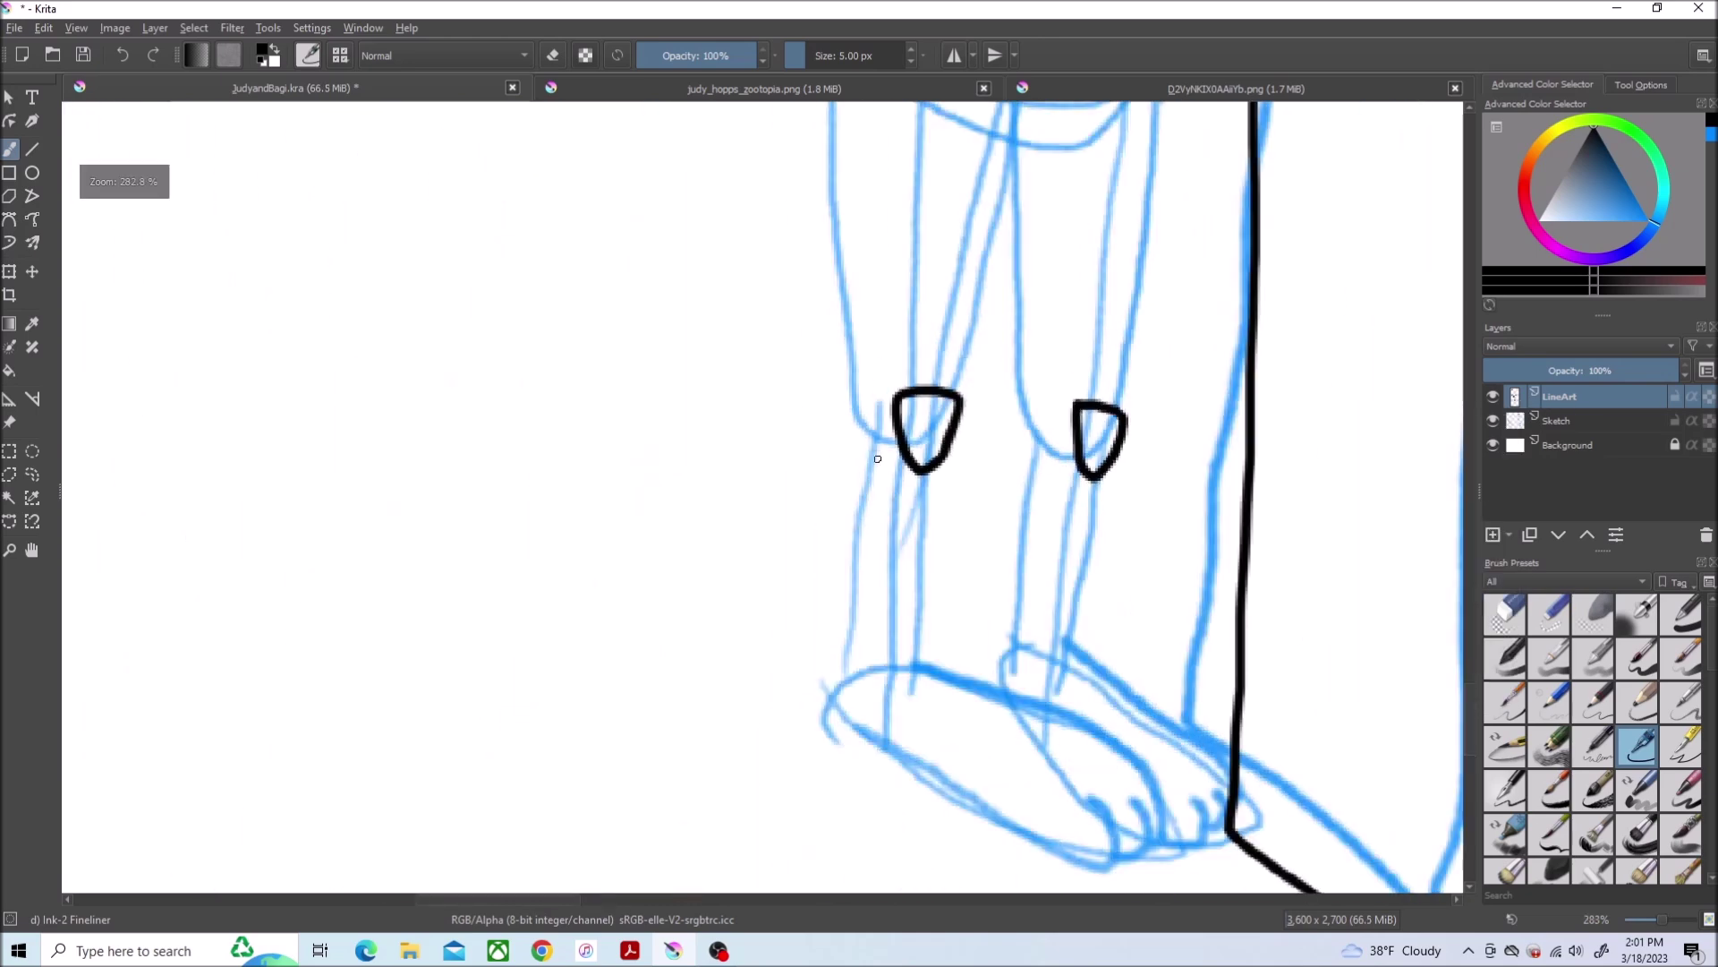
{"action": "left_click", "coordinate": [763, 89]}
{"action": "left_click", "coordinate": [345, 87]}
{"action": "left_click_drag", "start_coordinate": [1474, 708], "coordinate": [1476, 699]}
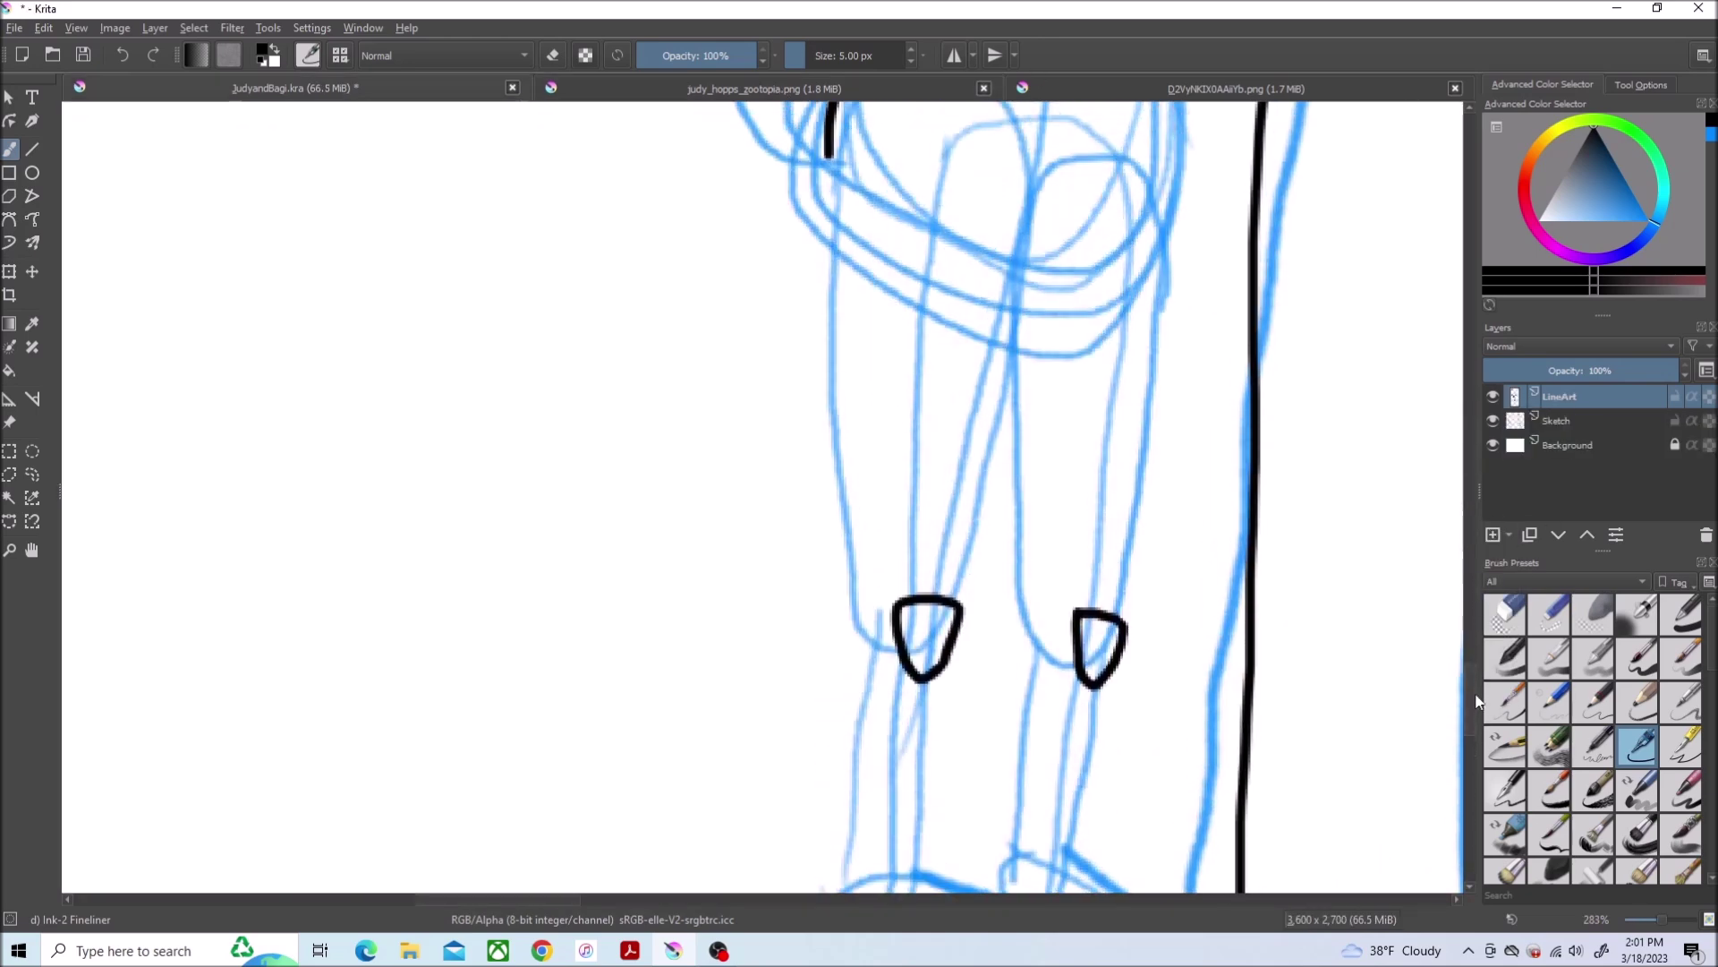
{"action": "left_click_drag", "start_coordinate": [829, 272], "coordinate": [870, 656]}
{"action": "left_click_drag", "start_coordinate": [1470, 515], "coordinate": [1473, 591]}
{"action": "left_click_drag", "start_coordinate": [874, 306], "coordinate": [1022, 725]}
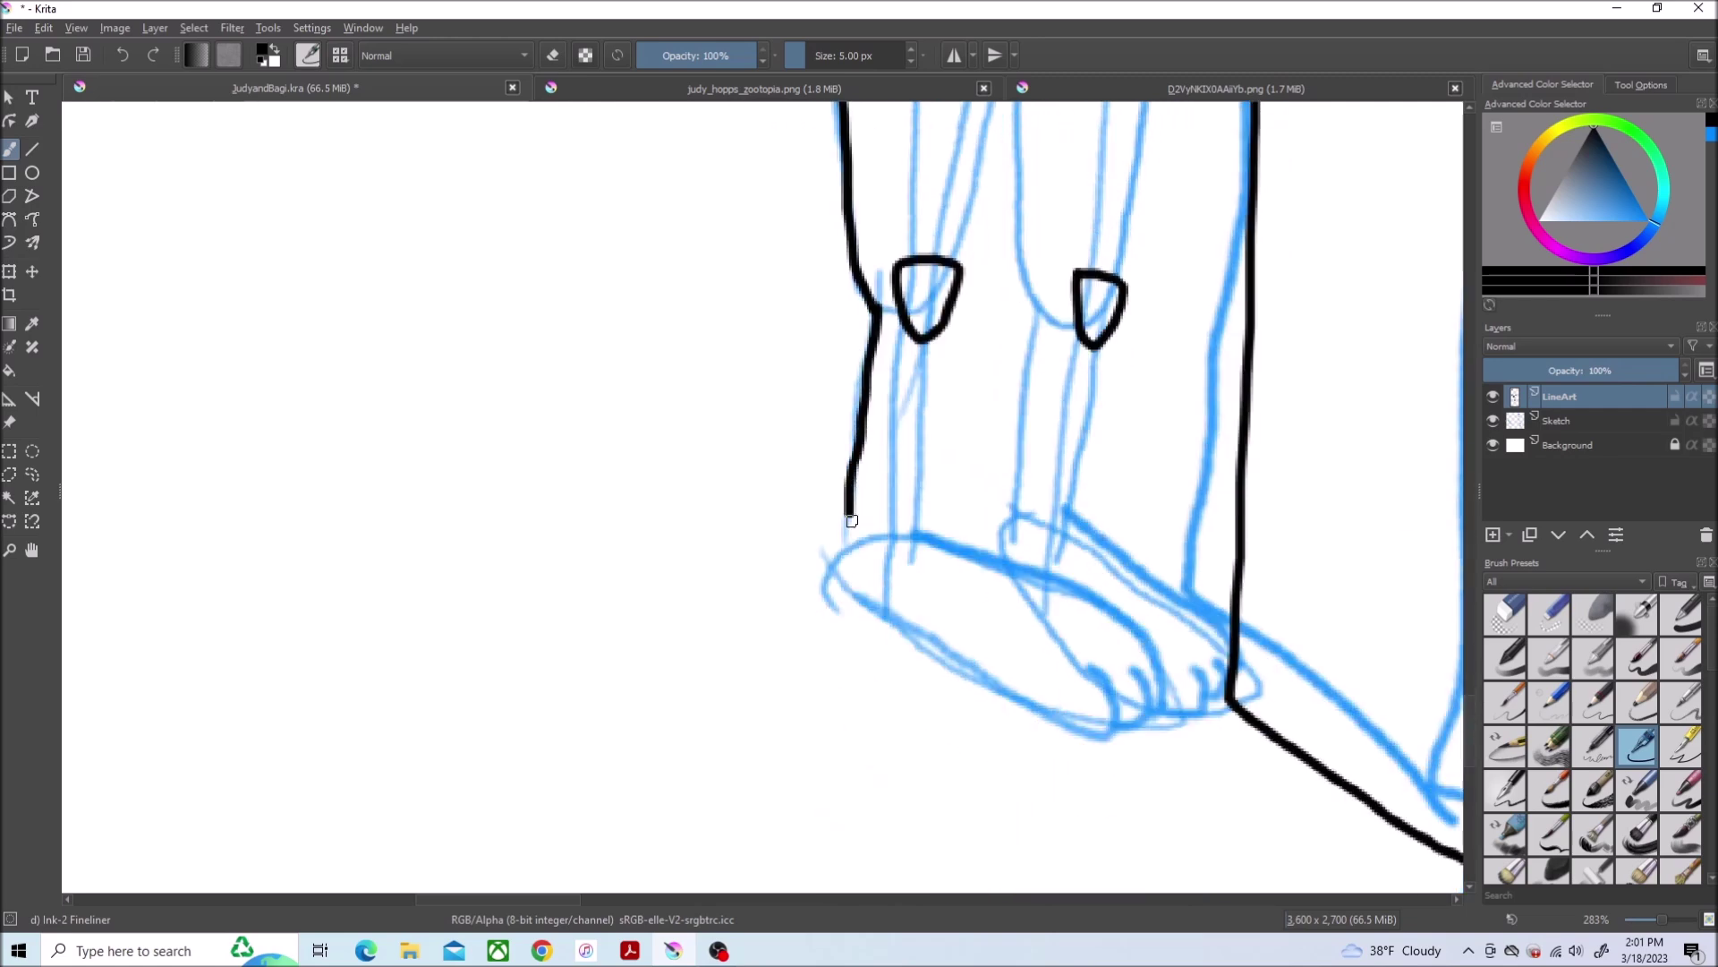
{"action": "key", "text": "ctrl+z"}
{"action": "left_click_drag", "start_coordinate": [867, 299], "coordinate": [1125, 709]}
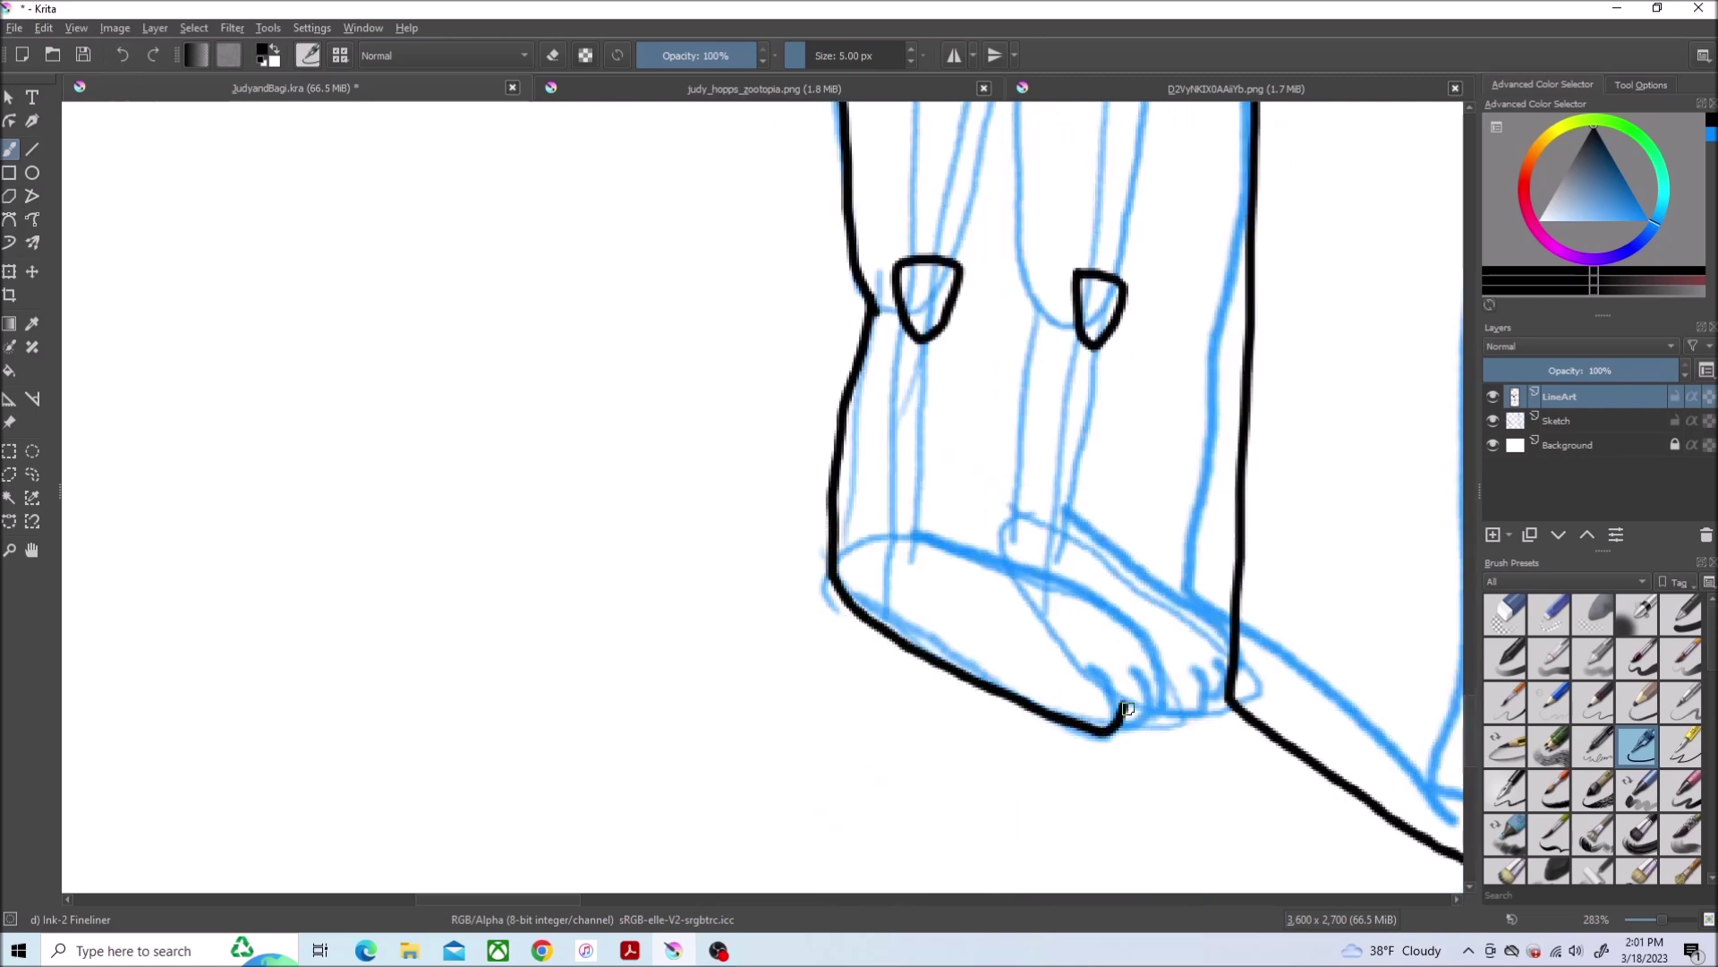
{"action": "left_click_drag", "start_coordinate": [1130, 621], "coordinate": [921, 345]}
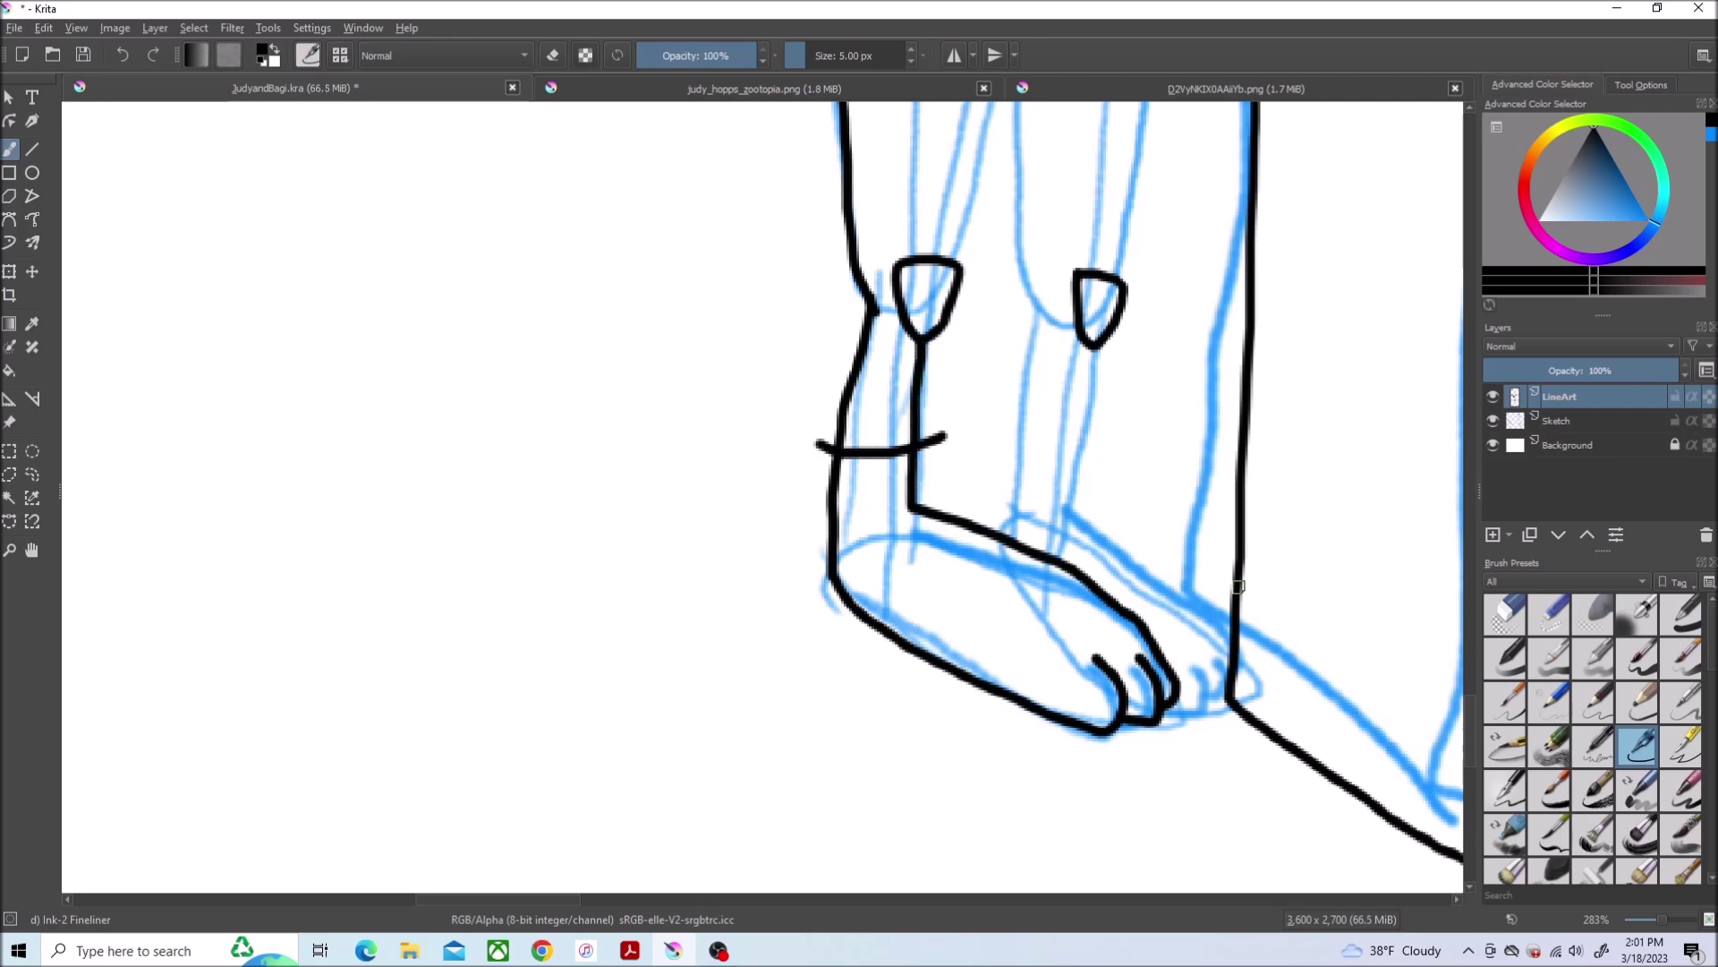
{"action": "scroll", "coordinate": [1239, 586], "scroll_direction": "up", "scroll_amount": 3, "text": "ctrl"}
Ink Judy's toes, the line from the toes up the leg, and a stroke beneath the toes
{"action": "left_click_drag", "start_coordinate": [1122, 663], "coordinate": [1168, 777]}
{"action": "mouse_move", "coordinate": [1173, 628]}
{"action": "left_mouse_down"}
{"action": "mouse_move", "coordinate": [1238, 726]}
{"action": "mouse_move", "coordinate": [1276, 578]}
{"action": "mouse_move", "coordinate": [776, 283]}
{"action": "left_mouse_up"}
{"action": "scroll", "coordinate": [1167, 407], "scroll_direction": "down", "scroll_amount": 3, "text": "ctrl"}
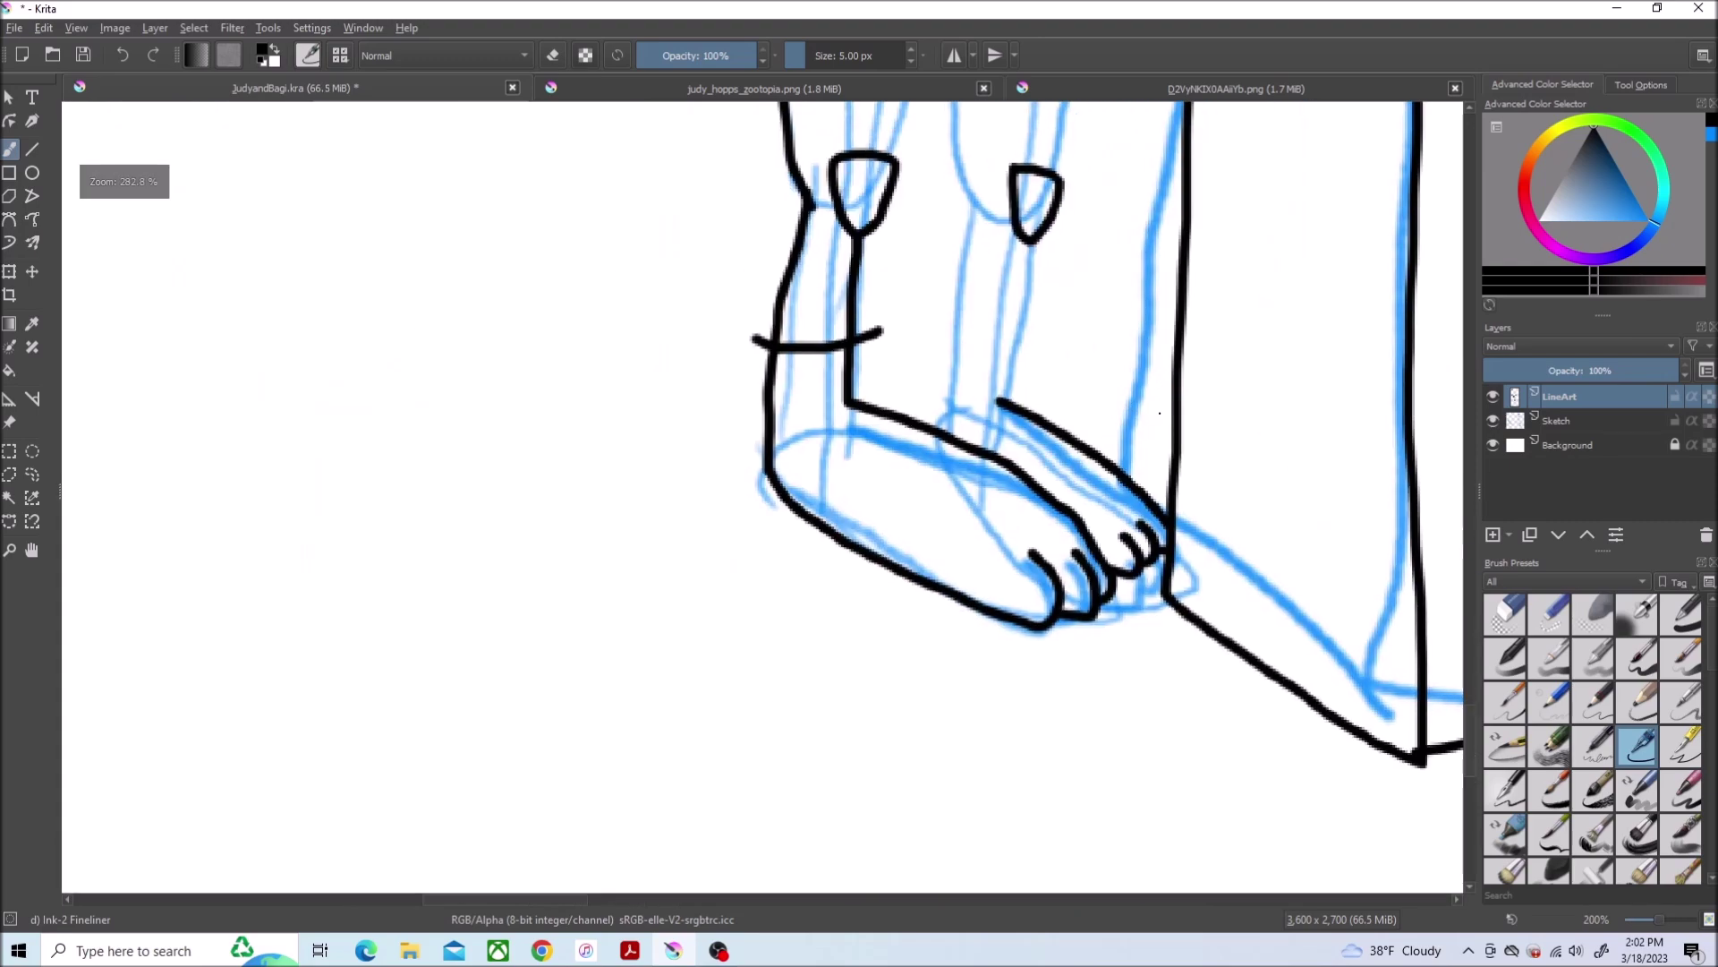
{"action": "scroll", "coordinate": [905, 503], "scroll_direction": "up", "scroll_amount": 3, "text": "ctrl"}
{"action": "left_click", "coordinate": [752, 89]}
{"action": "left_click", "coordinate": [296, 89]}
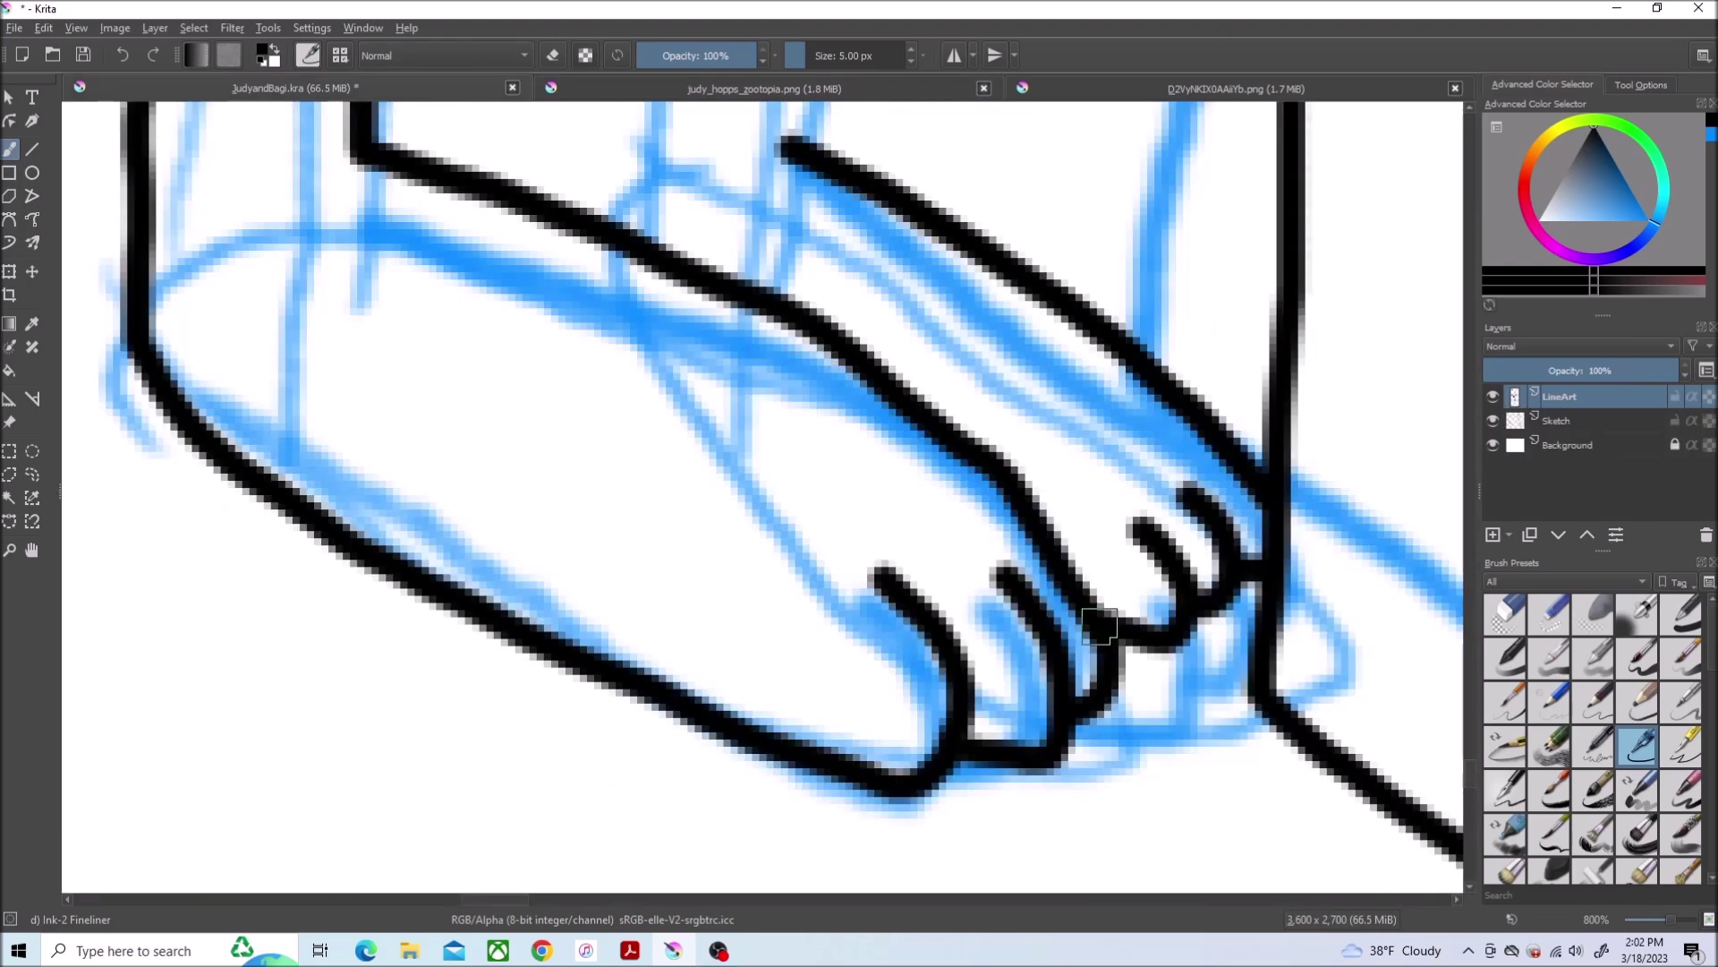
{"action": "mouse_move", "coordinate": [1098, 624]}
{"action": "left_mouse_down"}
{"action": "mouse_move", "coordinate": [1067, 678]}
{"action": "mouse_move", "coordinate": [914, 745]}
{"action": "mouse_move", "coordinate": [418, 447]}
{"action": "left_mouse_up"}
{"action": "scroll", "coordinate": [1066, 710], "scroll_direction": "up", "scroll_amount": 1, "text": "ctrl"}
{"action": "scroll", "coordinate": [1136, 854], "scroll_direction": "down", "scroll_amount": 2, "text": "ctrl"}
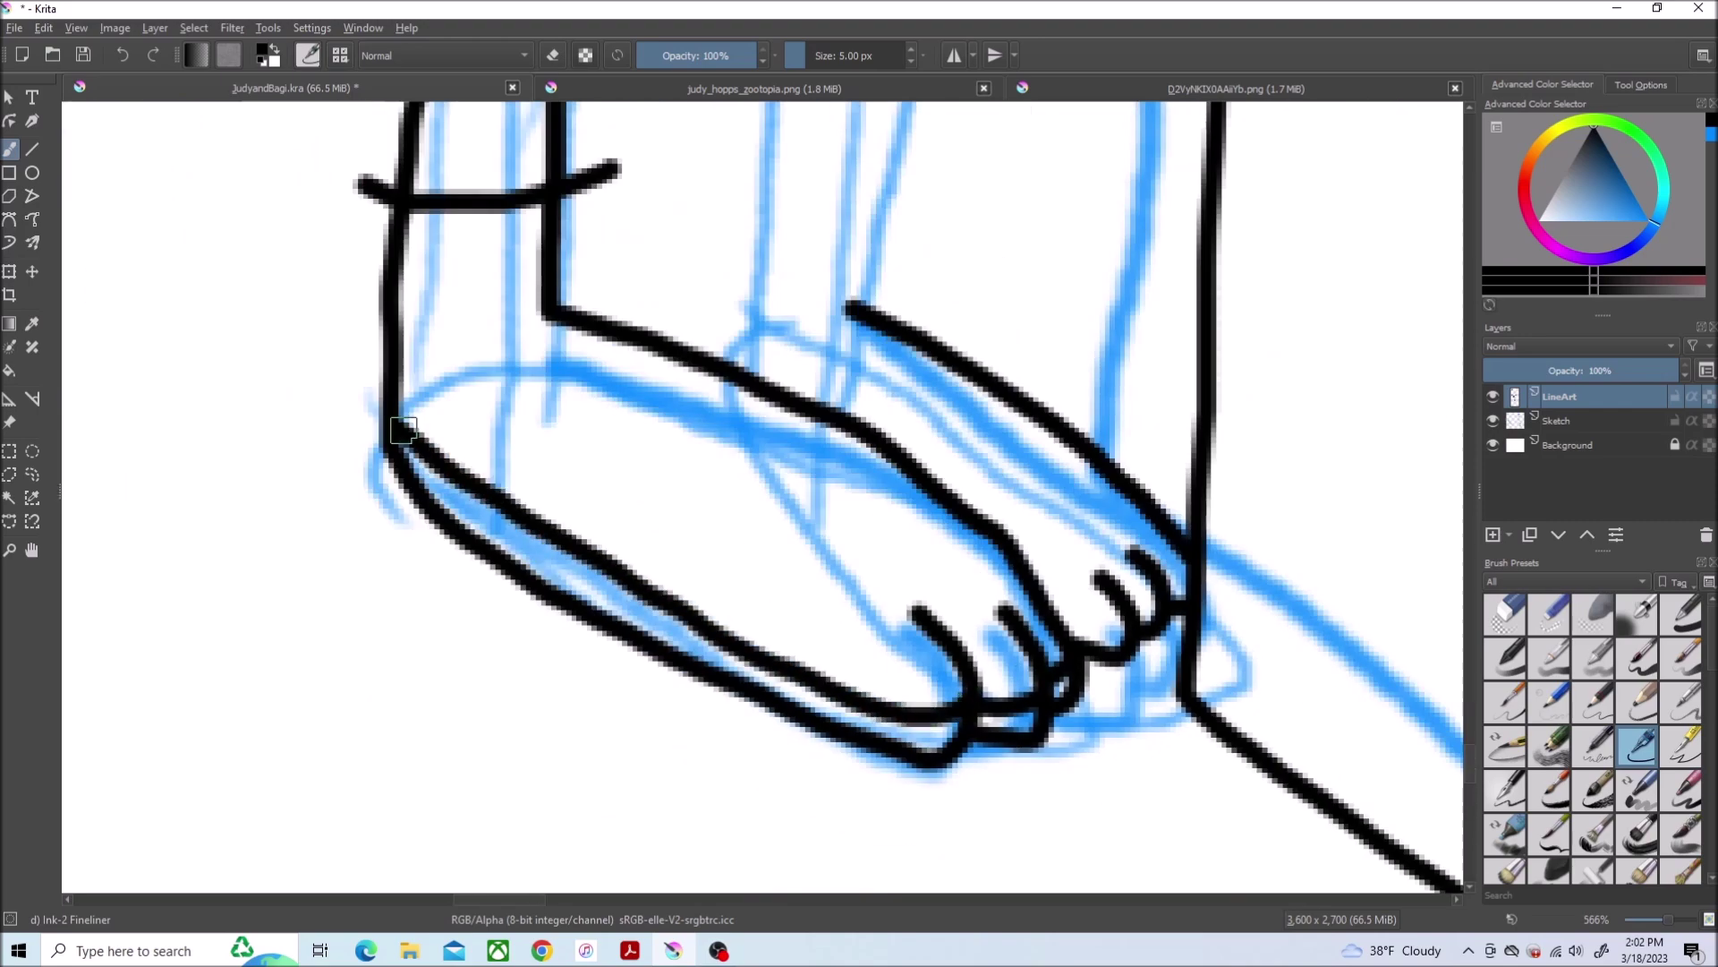
{"action": "scroll", "coordinate": [1478, 630], "scroll_direction": "up", "scroll_amount": 3}
{"action": "scroll", "coordinate": [1477, 726], "scroll_direction": "down", "scroll_amount": 1}
{"action": "scroll", "coordinate": [1477, 724], "scroll_direction": "up", "scroll_amount": 1}
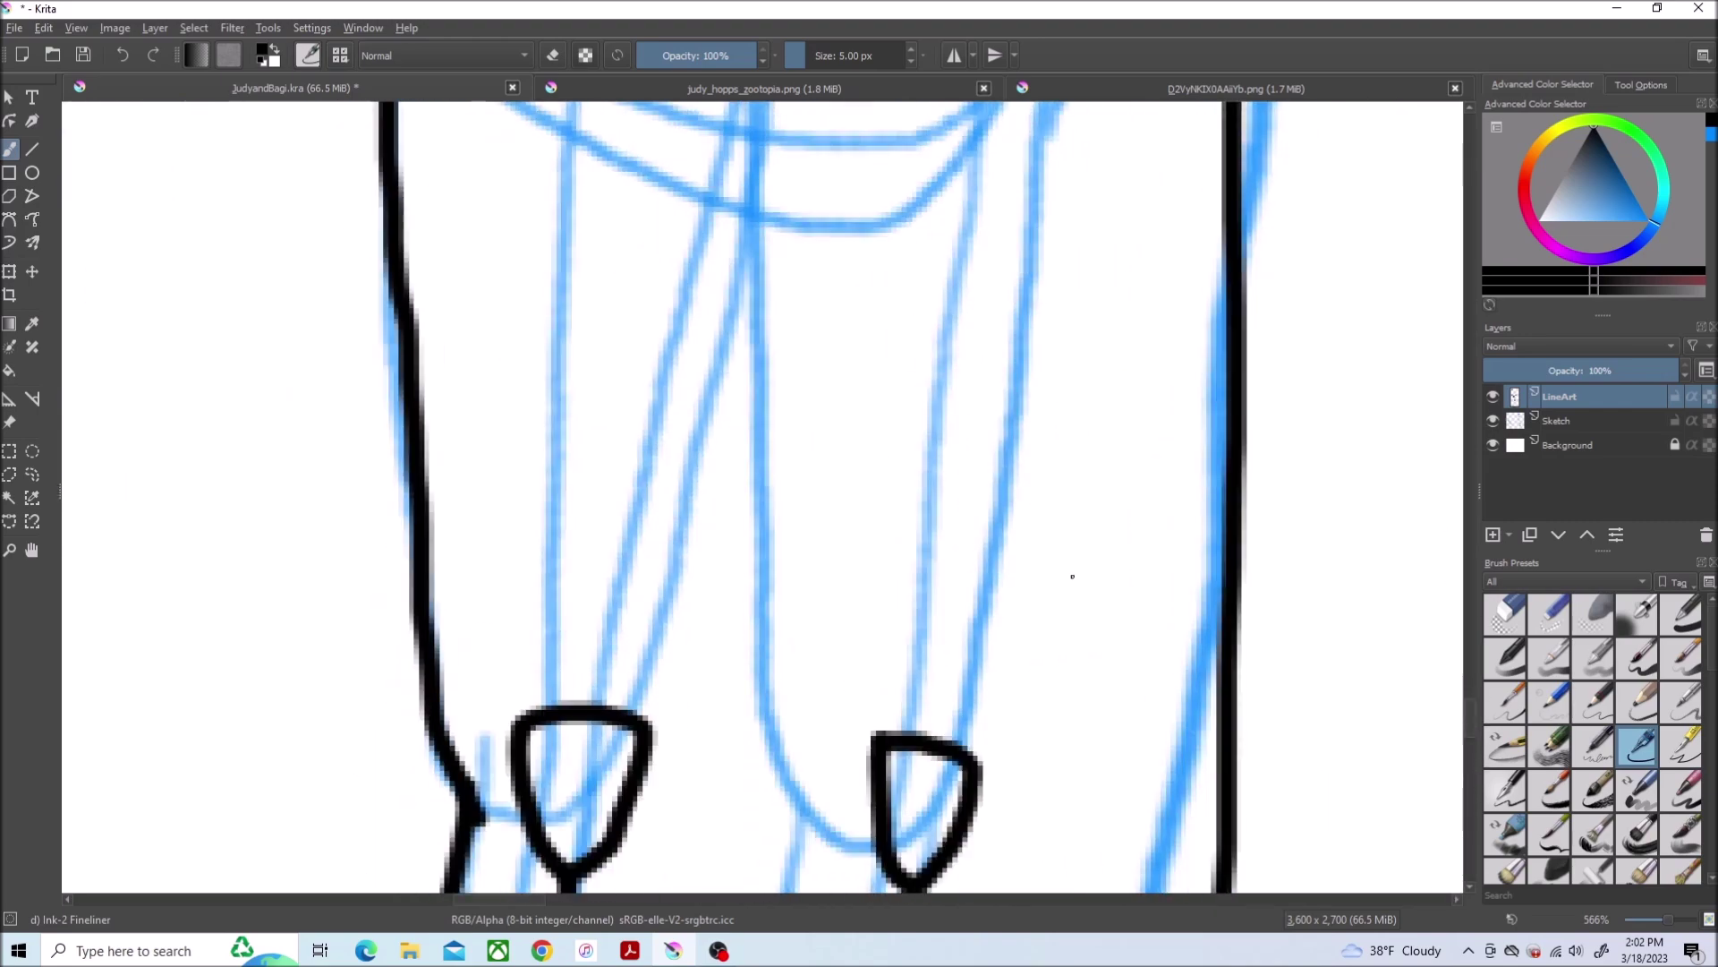
{"action": "scroll", "coordinate": [1475, 703], "scroll_direction": "up", "scroll_amount": 1}
{"action": "scroll", "coordinate": [1059, 358], "scroll_direction": "down", "scroll_amount": 2, "text": "ctrl"}
Ink the lines down Judy's thigh, along the inner leg, and below both knee pads
{"action": "left_click_drag", "start_coordinate": [939, 173], "coordinate": [854, 542]}
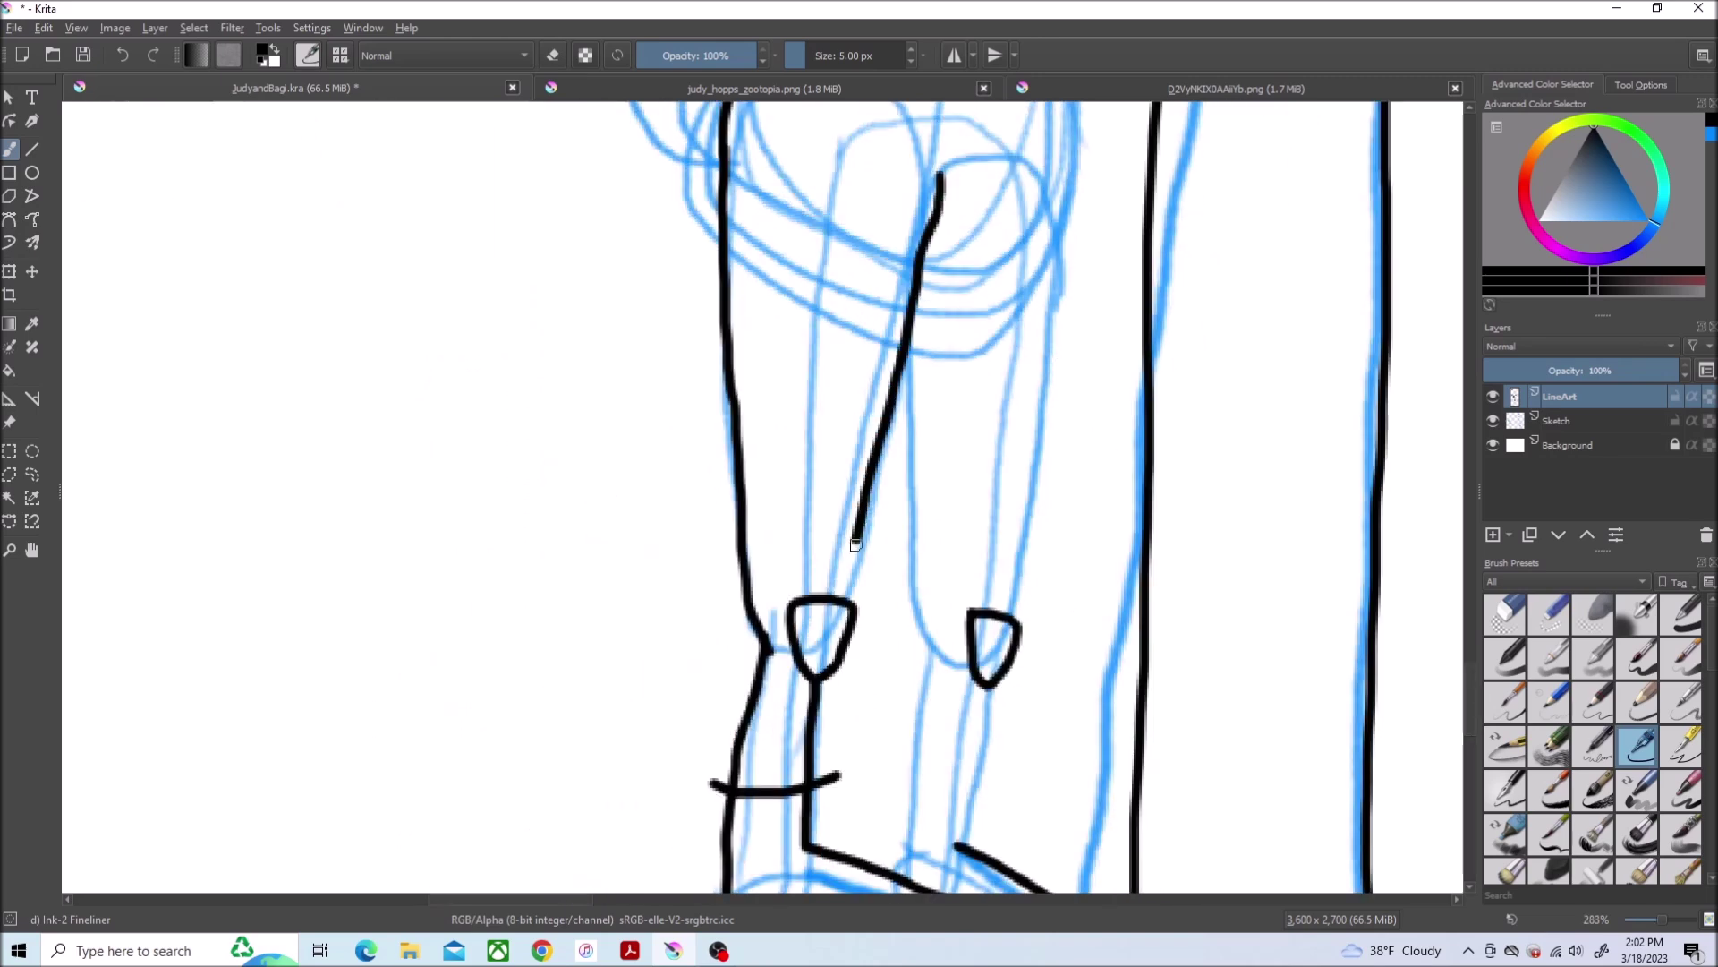
{"action": "mouse_move", "coordinate": [937, 646]}
{"action": "left_mouse_down"}
{"action": "mouse_move", "coordinate": [890, 392]}
{"action": "mouse_move", "coordinate": [890, 632]}
{"action": "left_mouse_up"}
{"action": "scroll", "coordinate": [1471, 684], "scroll_direction": "down", "scroll_amount": 2}
{"action": "left_click_drag", "start_coordinate": [999, 432], "coordinate": [967, 610]}
{"action": "scroll", "coordinate": [1469, 677], "scroll_direction": "up", "scroll_amount": 2}
{"action": "scroll", "coordinate": [1469, 678], "scroll_direction": "up", "scroll_amount": 2}
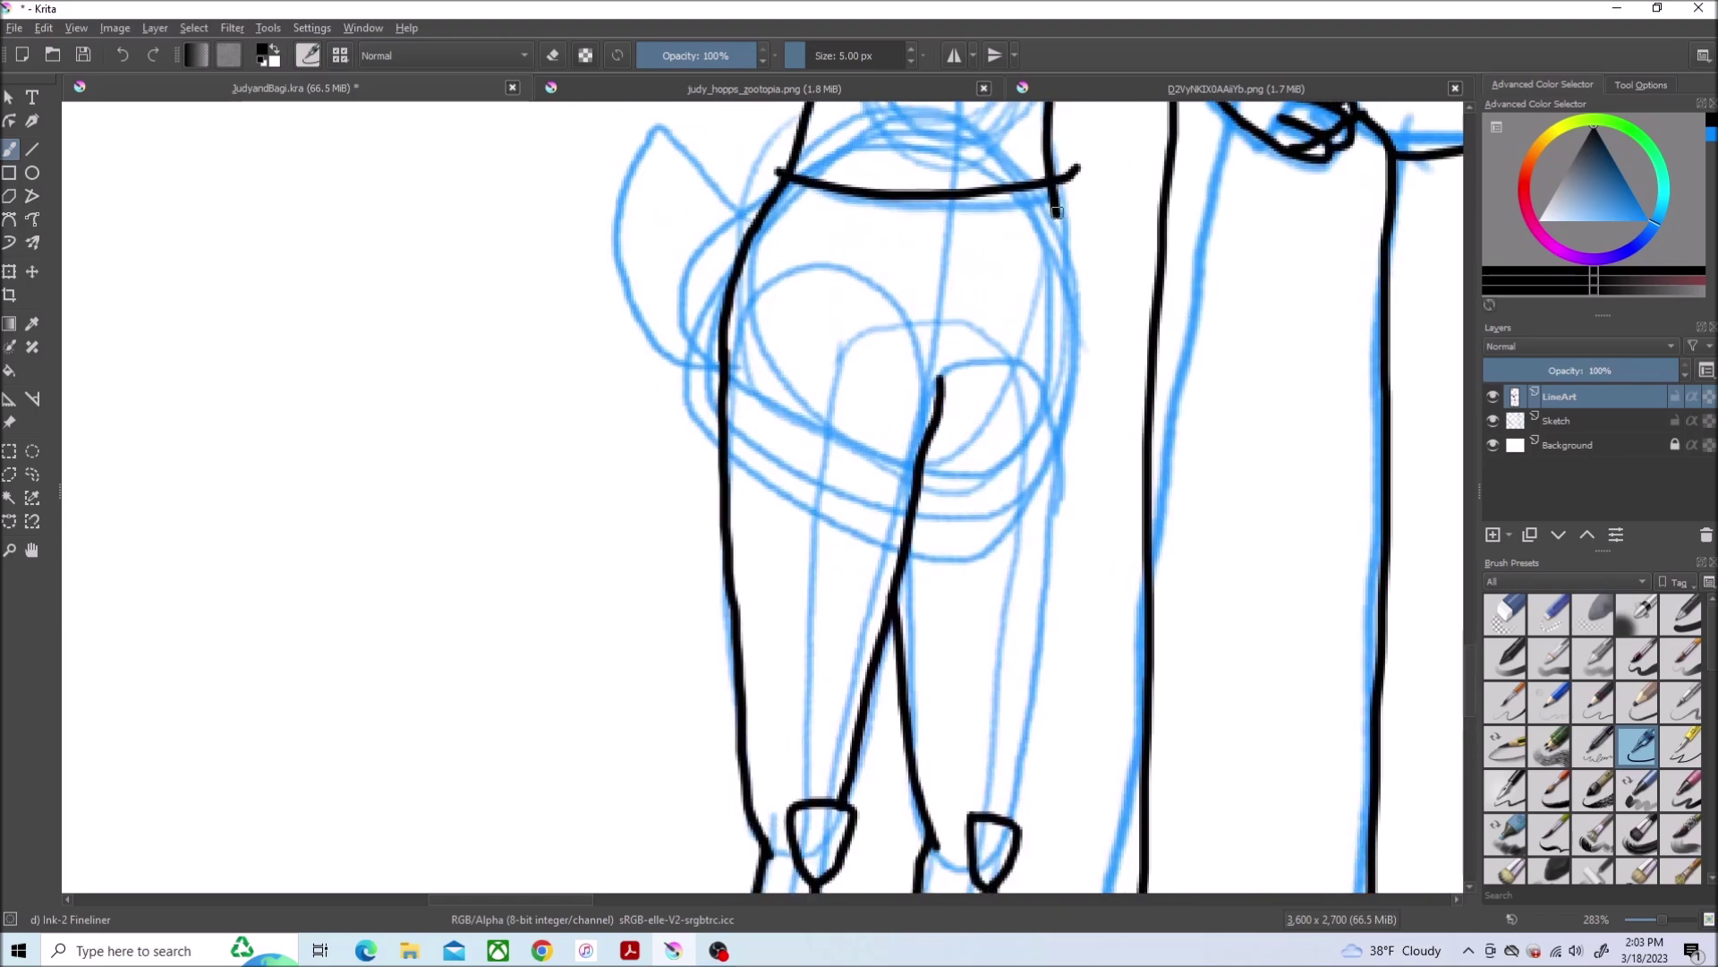
{"action": "left_click_drag", "start_coordinate": [1063, 202], "coordinate": [1029, 718]}
{"action": "scroll", "coordinate": [751, 129], "scroll_direction": "up", "scroll_amount": 3, "text": "ctrl"}
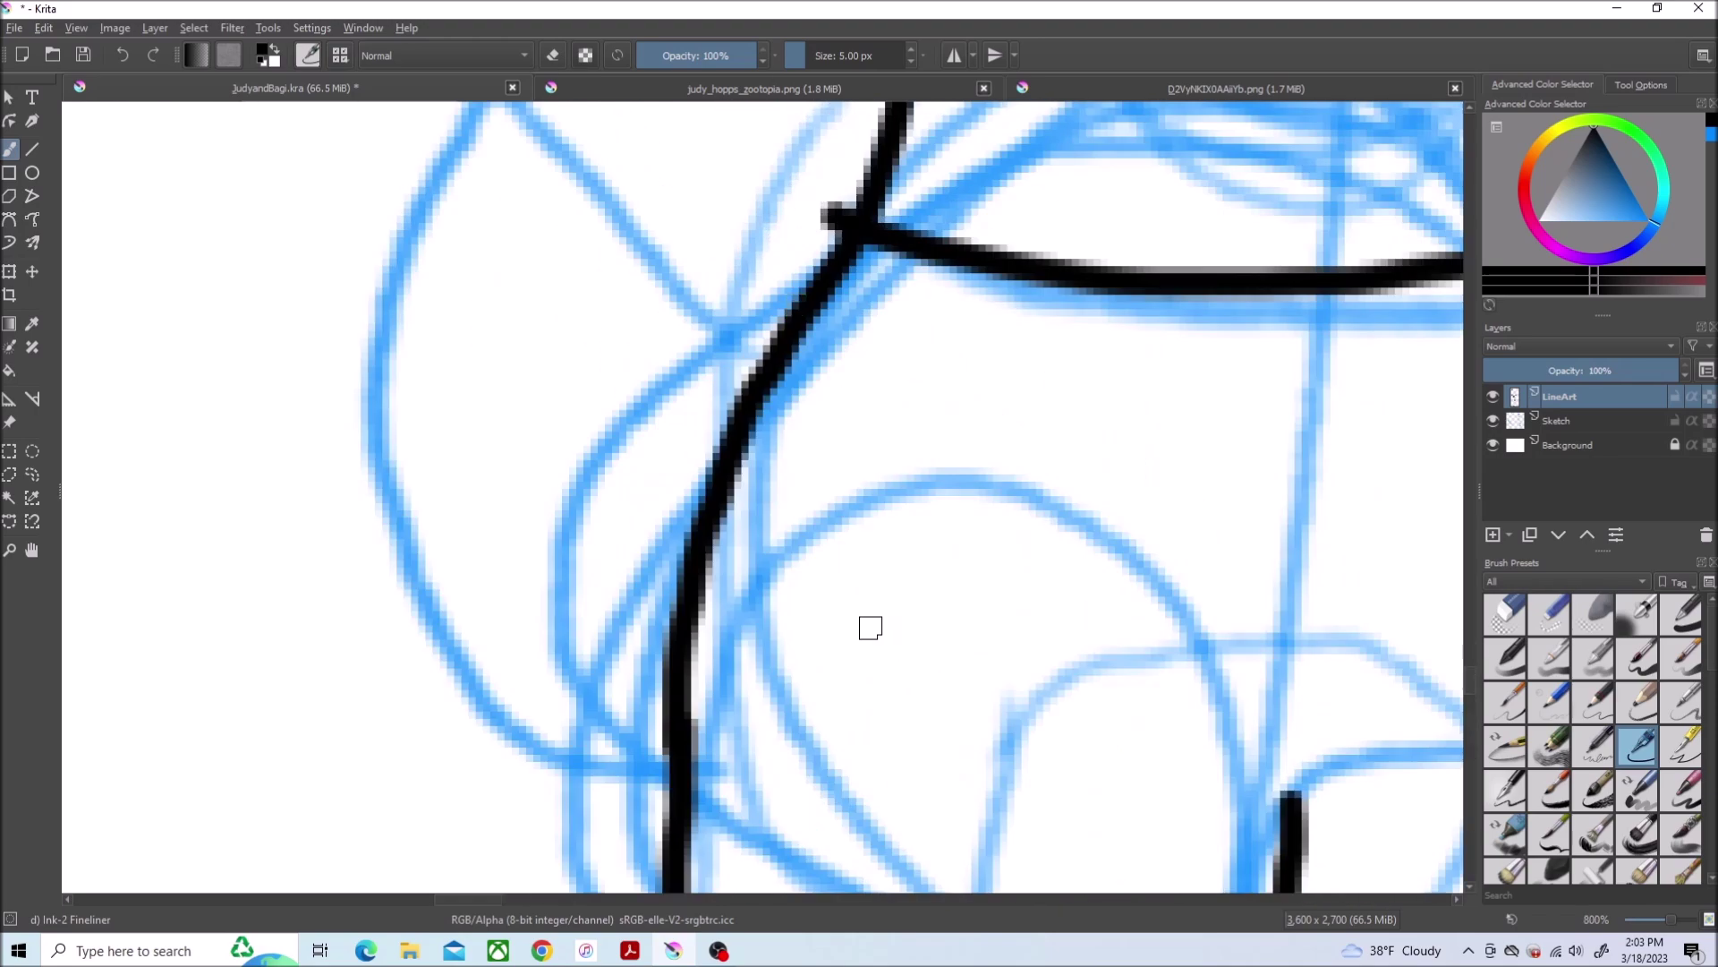
{"action": "scroll", "coordinate": [1472, 689], "scroll_direction": "up", "scroll_amount": 2}
{"action": "left_click_drag", "start_coordinate": [802, 489], "coordinate": [679, 799]}
{"action": "mouse_move", "coordinate": [653, 326]}
{"action": "left_mouse_down"}
{"action": "mouse_move", "coordinate": [449, 276]}
{"action": "mouse_move", "coordinate": [492, 577]}
{"action": "mouse_move", "coordinate": [631, 824]}
{"action": "left_mouse_up"}
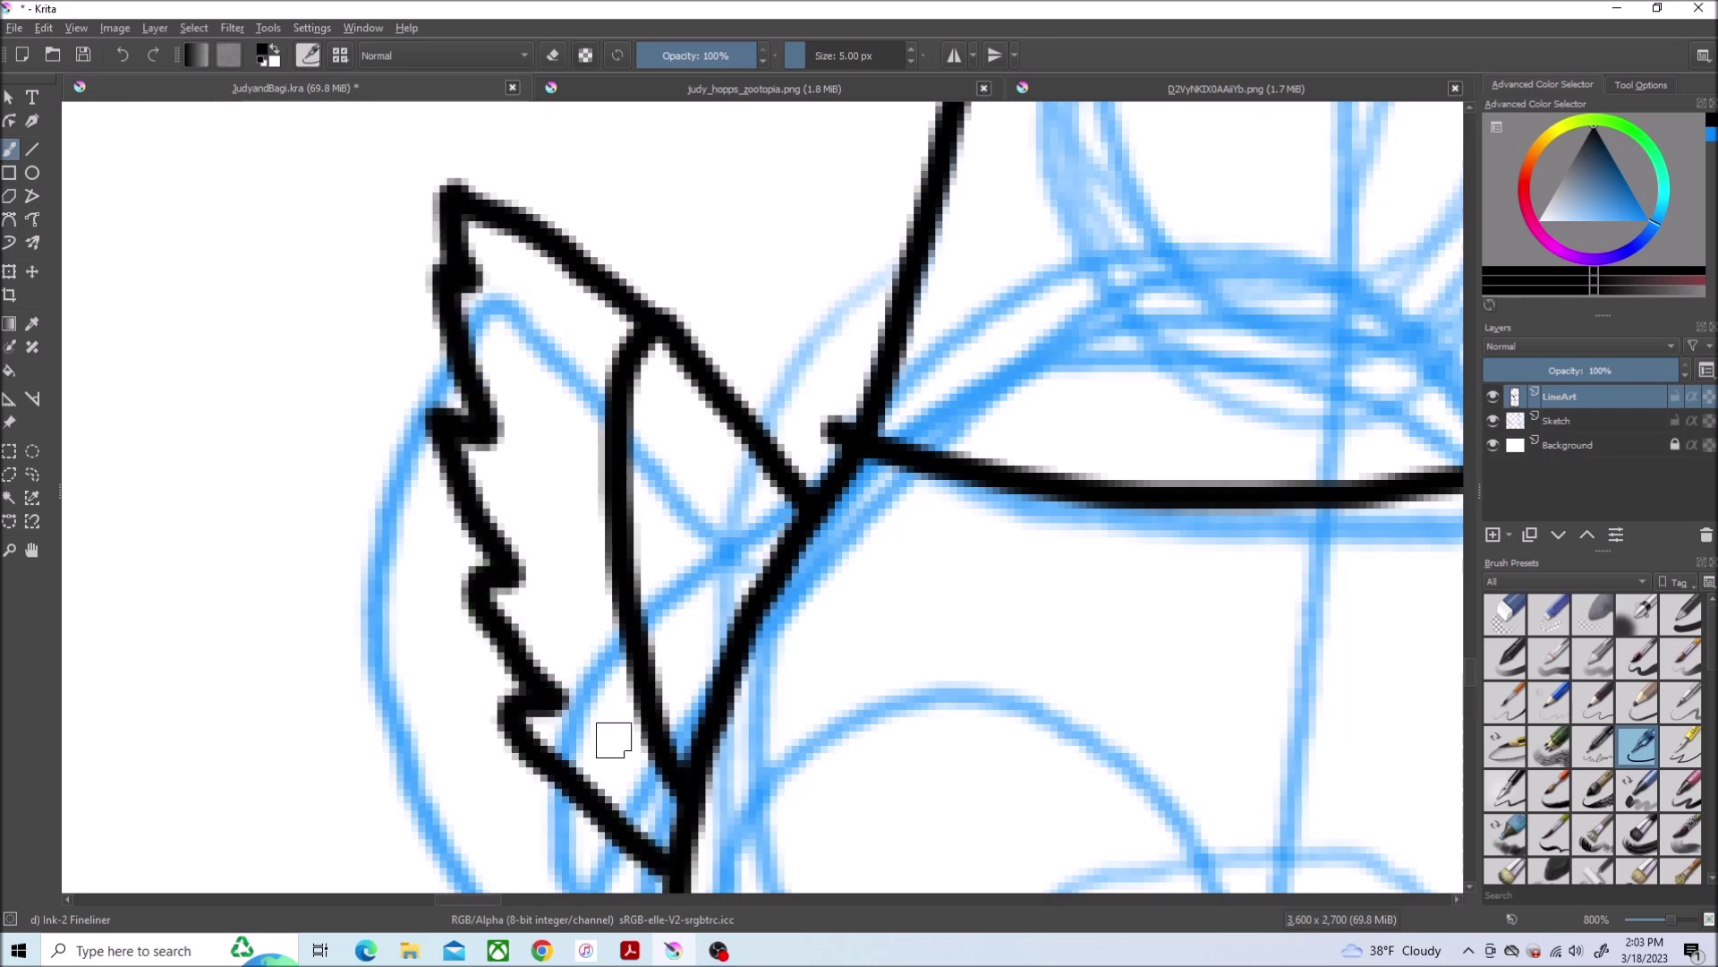
Ink a smooth, rounded outer edge for Judy's tail beside her hip
{"action": "left_click", "coordinate": [642, 83]}
{"action": "left_click", "coordinate": [329, 91]}
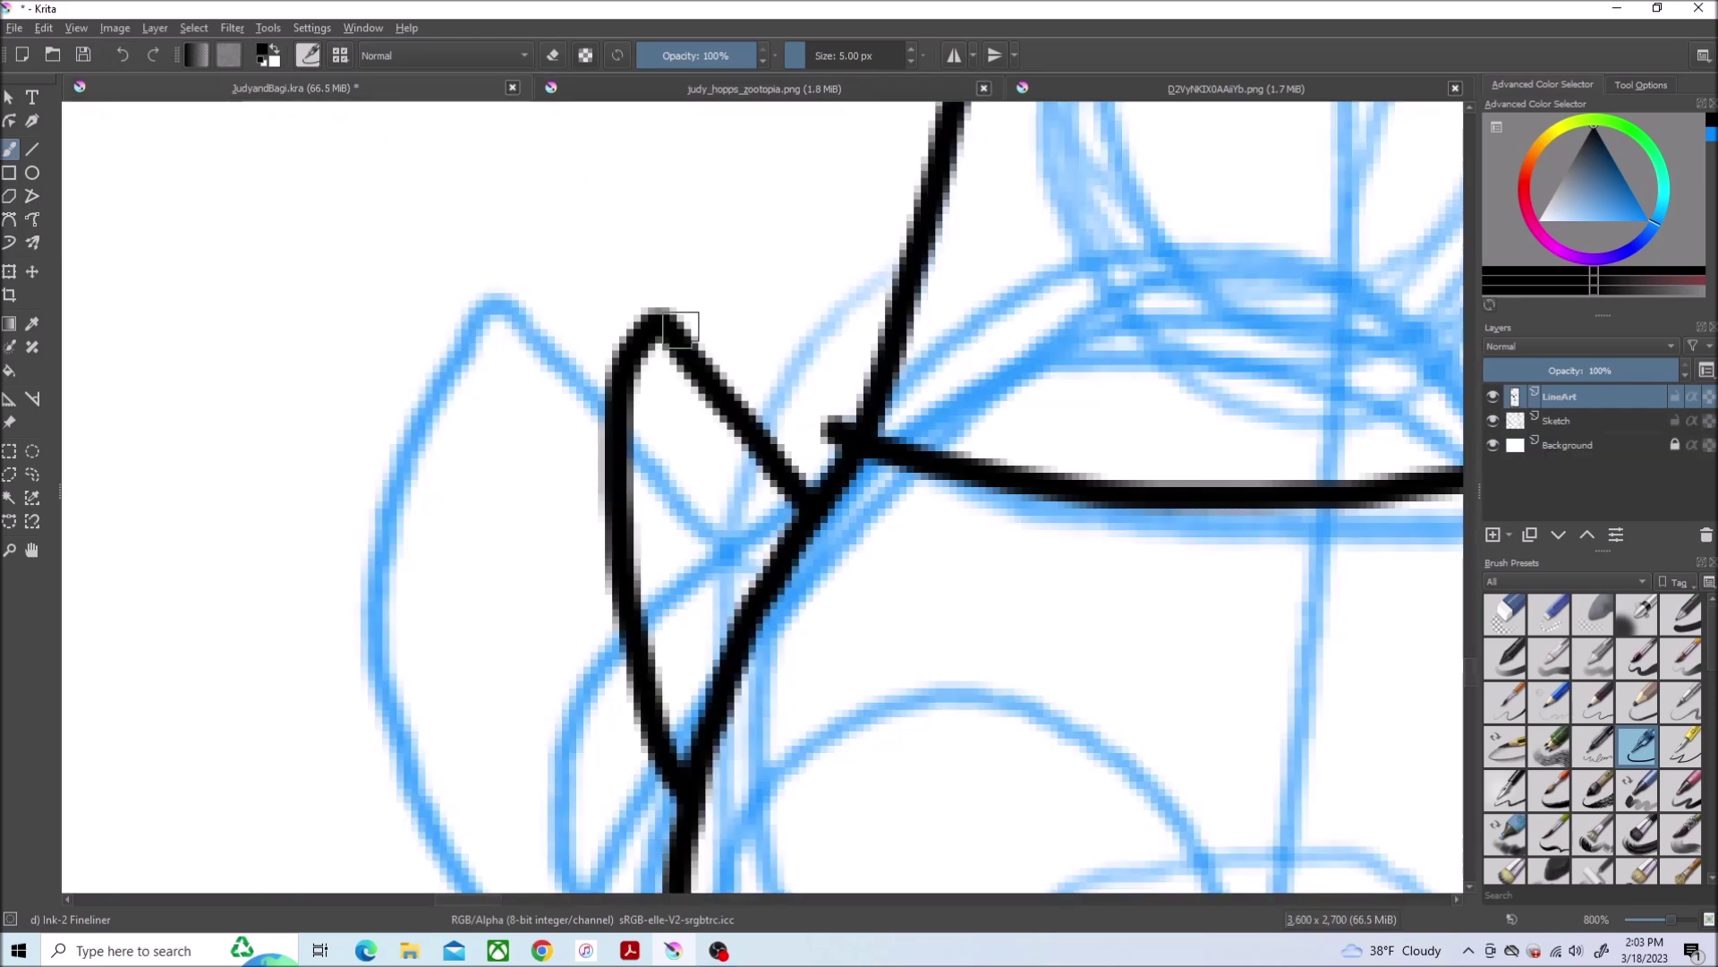
{"action": "key", "text": "minus"}
{"action": "mouse_move", "coordinate": [692, 369]}
{"action": "left_mouse_down"}
{"action": "mouse_move", "coordinate": [533, 645]}
{"action": "mouse_move", "coordinate": [687, 754]}
{"action": "left_mouse_up"}
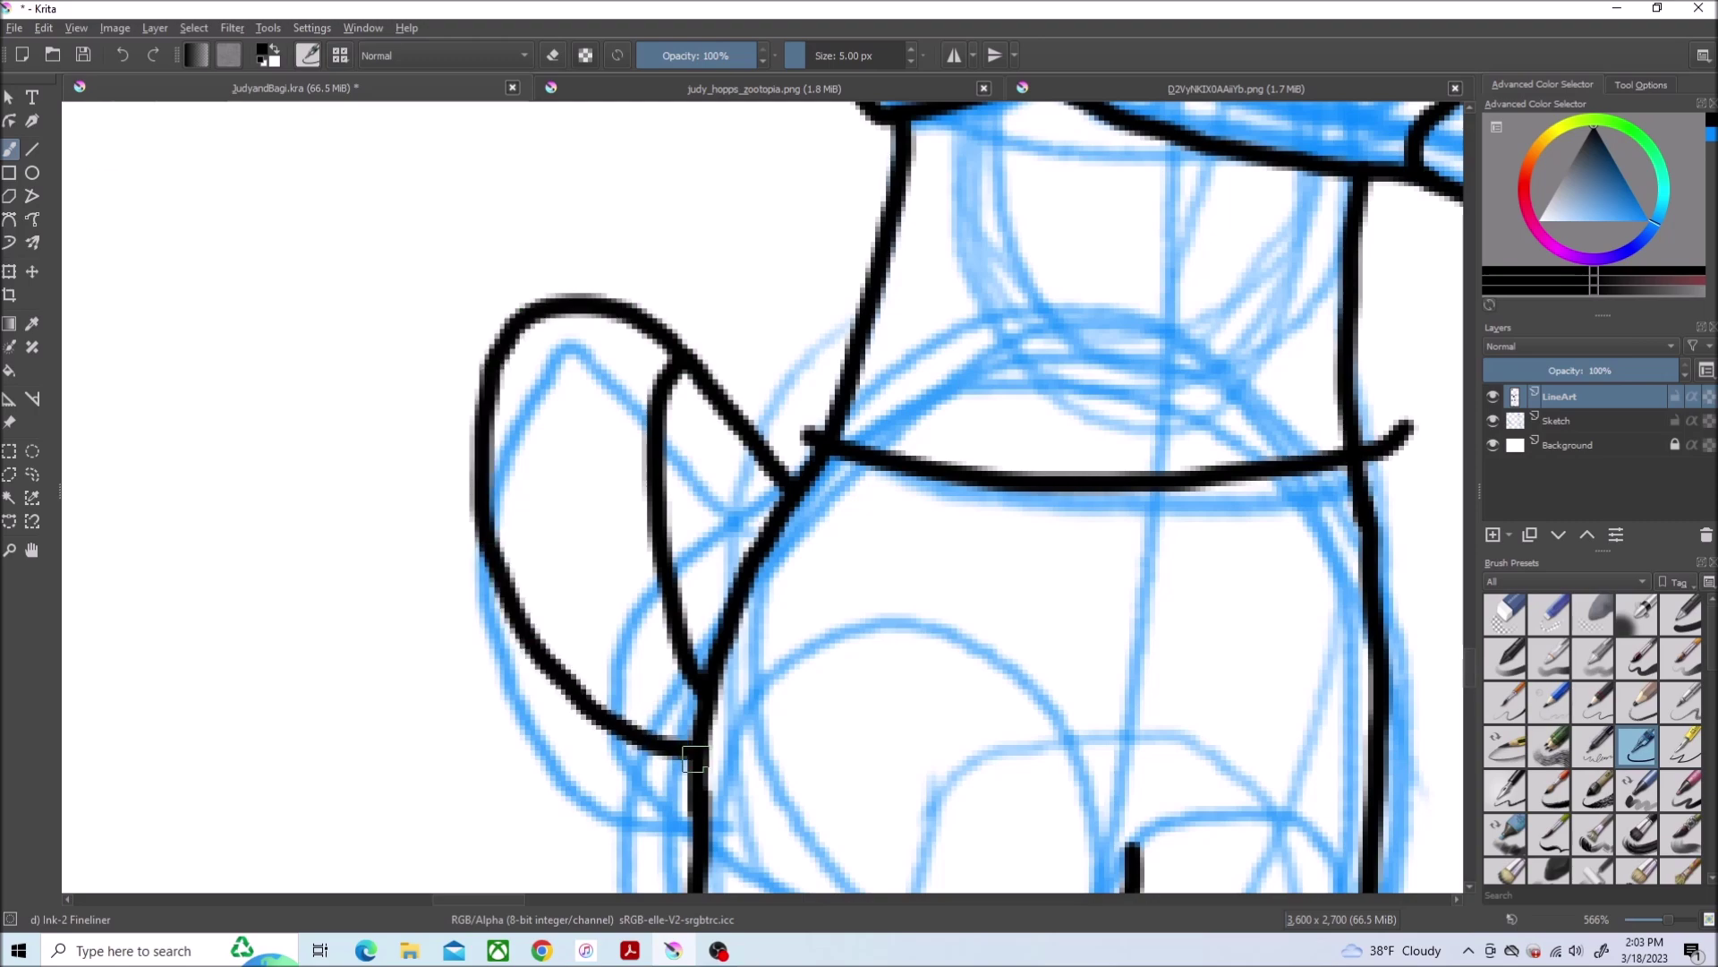
{"action": "key", "text": "minus"}
{"action": "key", "text": "minus"}
{"action": "key", "text": "minus"}
{"action": "key", "text": "minus"}
{"action": "key", "text": "minus"}
{"action": "key", "text": "minus"}
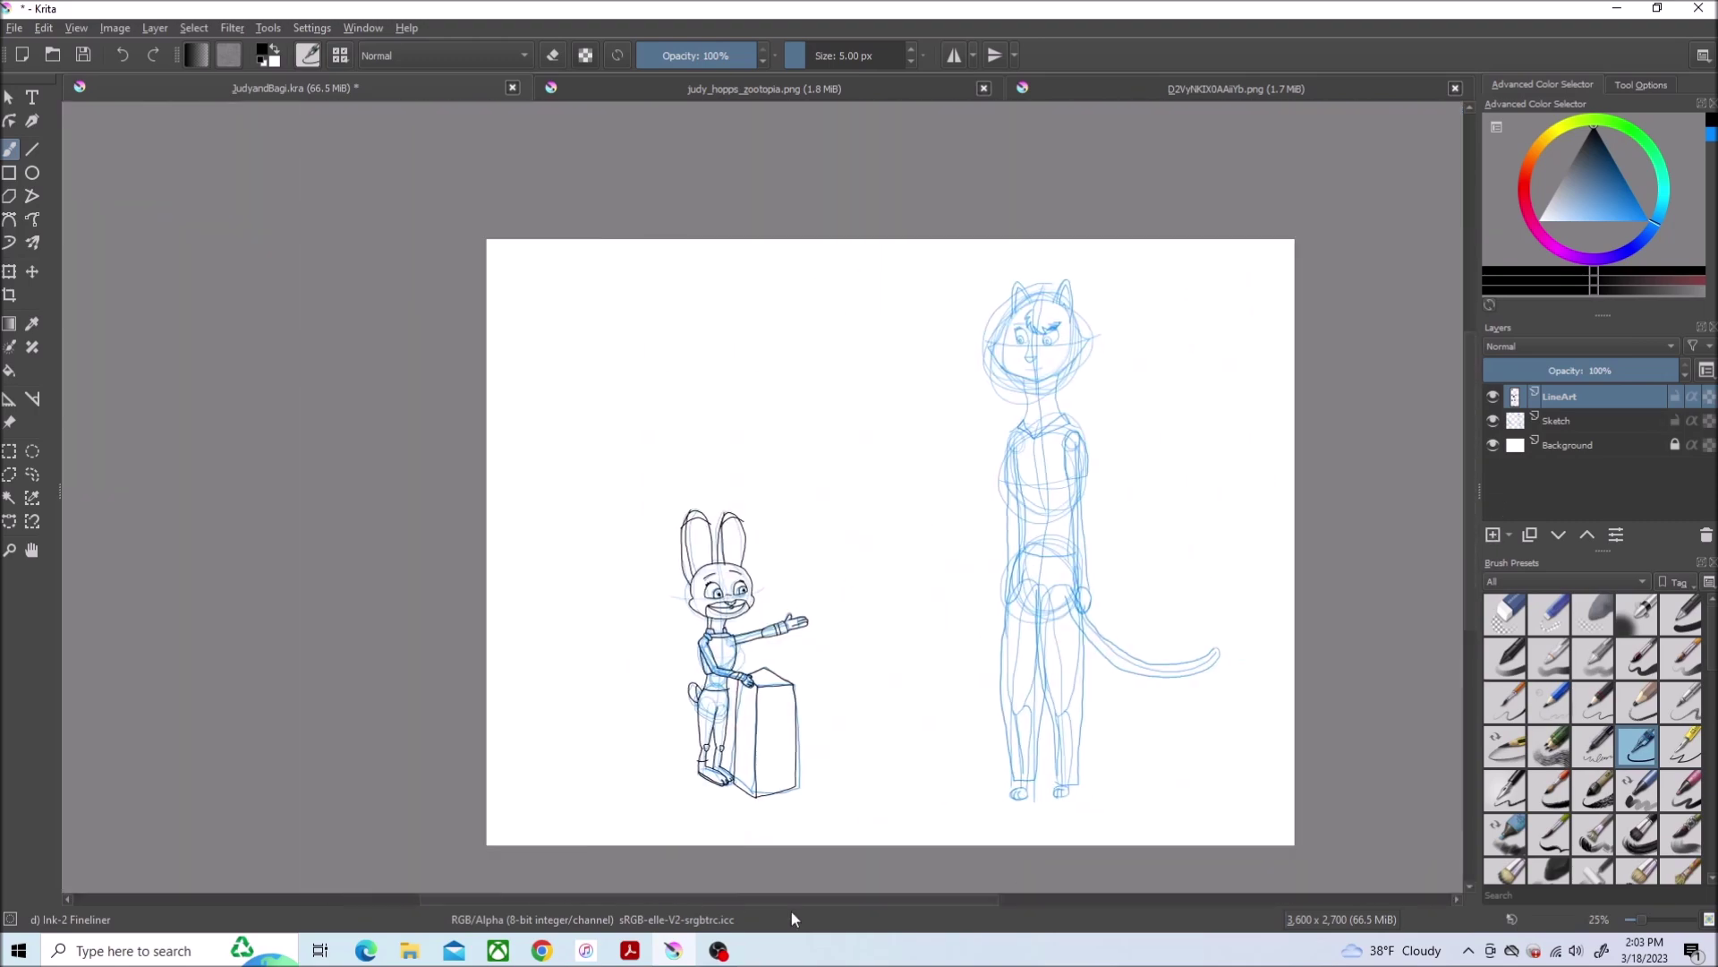
Ink Bagi's jagged hair fringe and an eye with its iris and a redone pupil
{"action": "left_click", "coordinate": [15, 27]}
{"action": "key", "text": "Escape"}
{"action": "scroll", "coordinate": [560, 453], "scroll_direction": "up", "scroll_amount": 7}
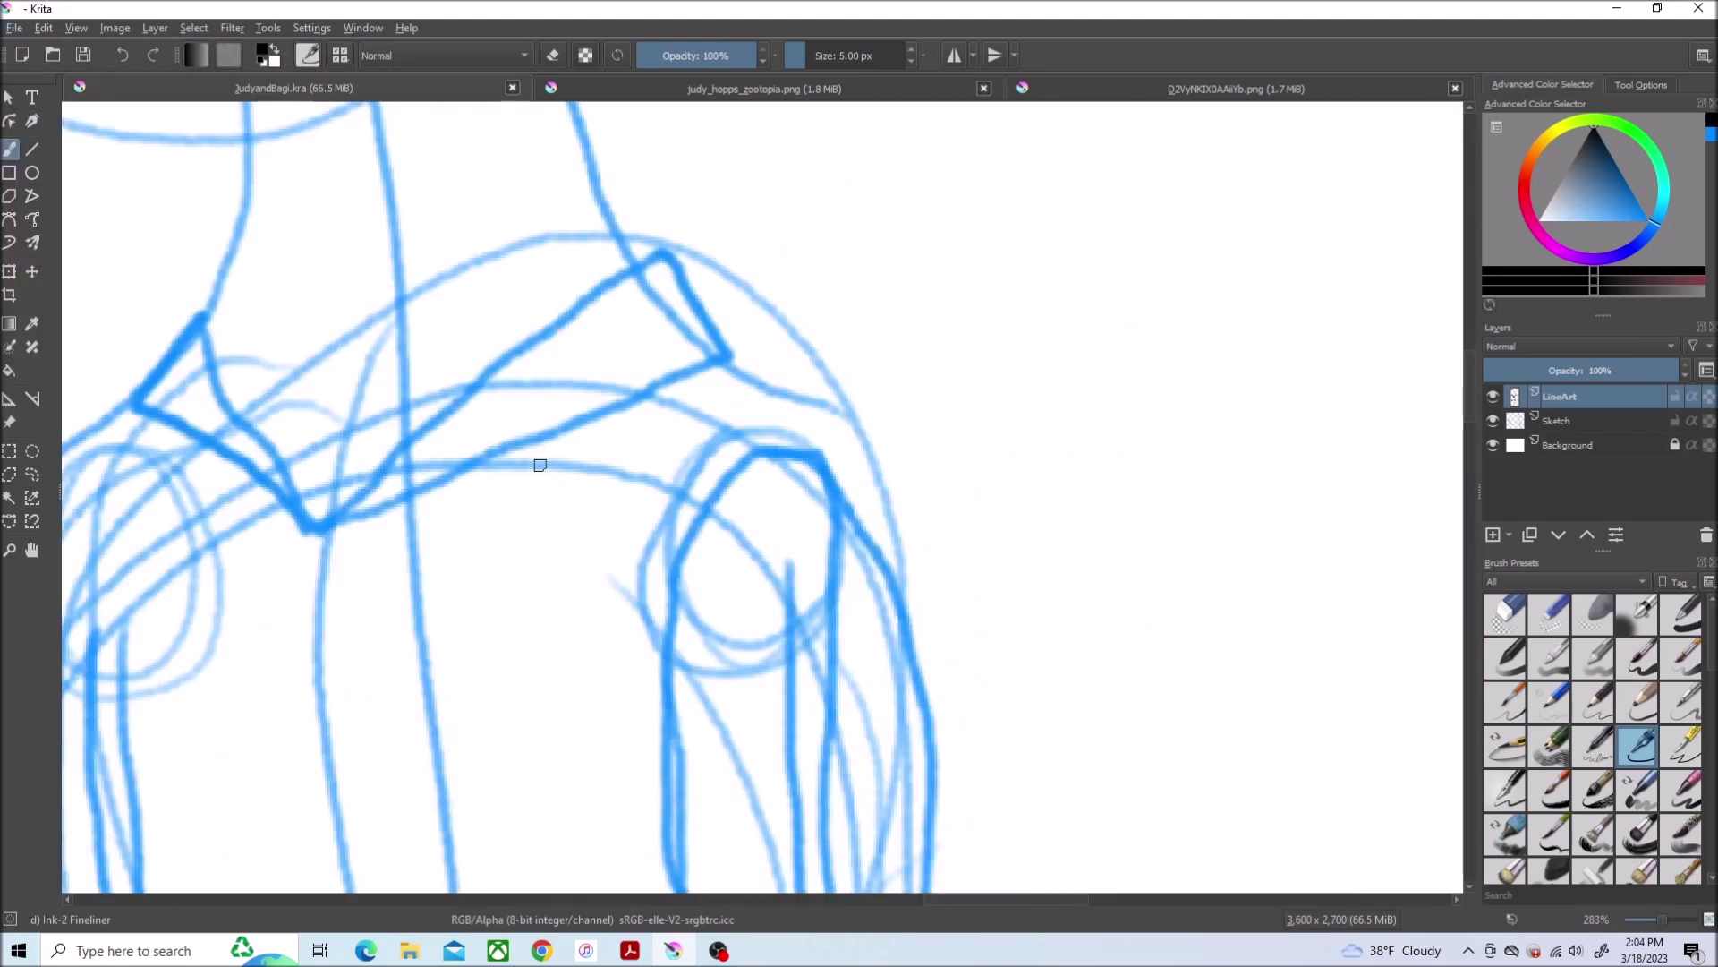
{"action": "scroll", "coordinate": [231, 416], "scroll_direction": "up", "scroll_amount": 1}
{"action": "scroll", "coordinate": [232, 416], "scroll_direction": "up", "scroll_amount": 1}
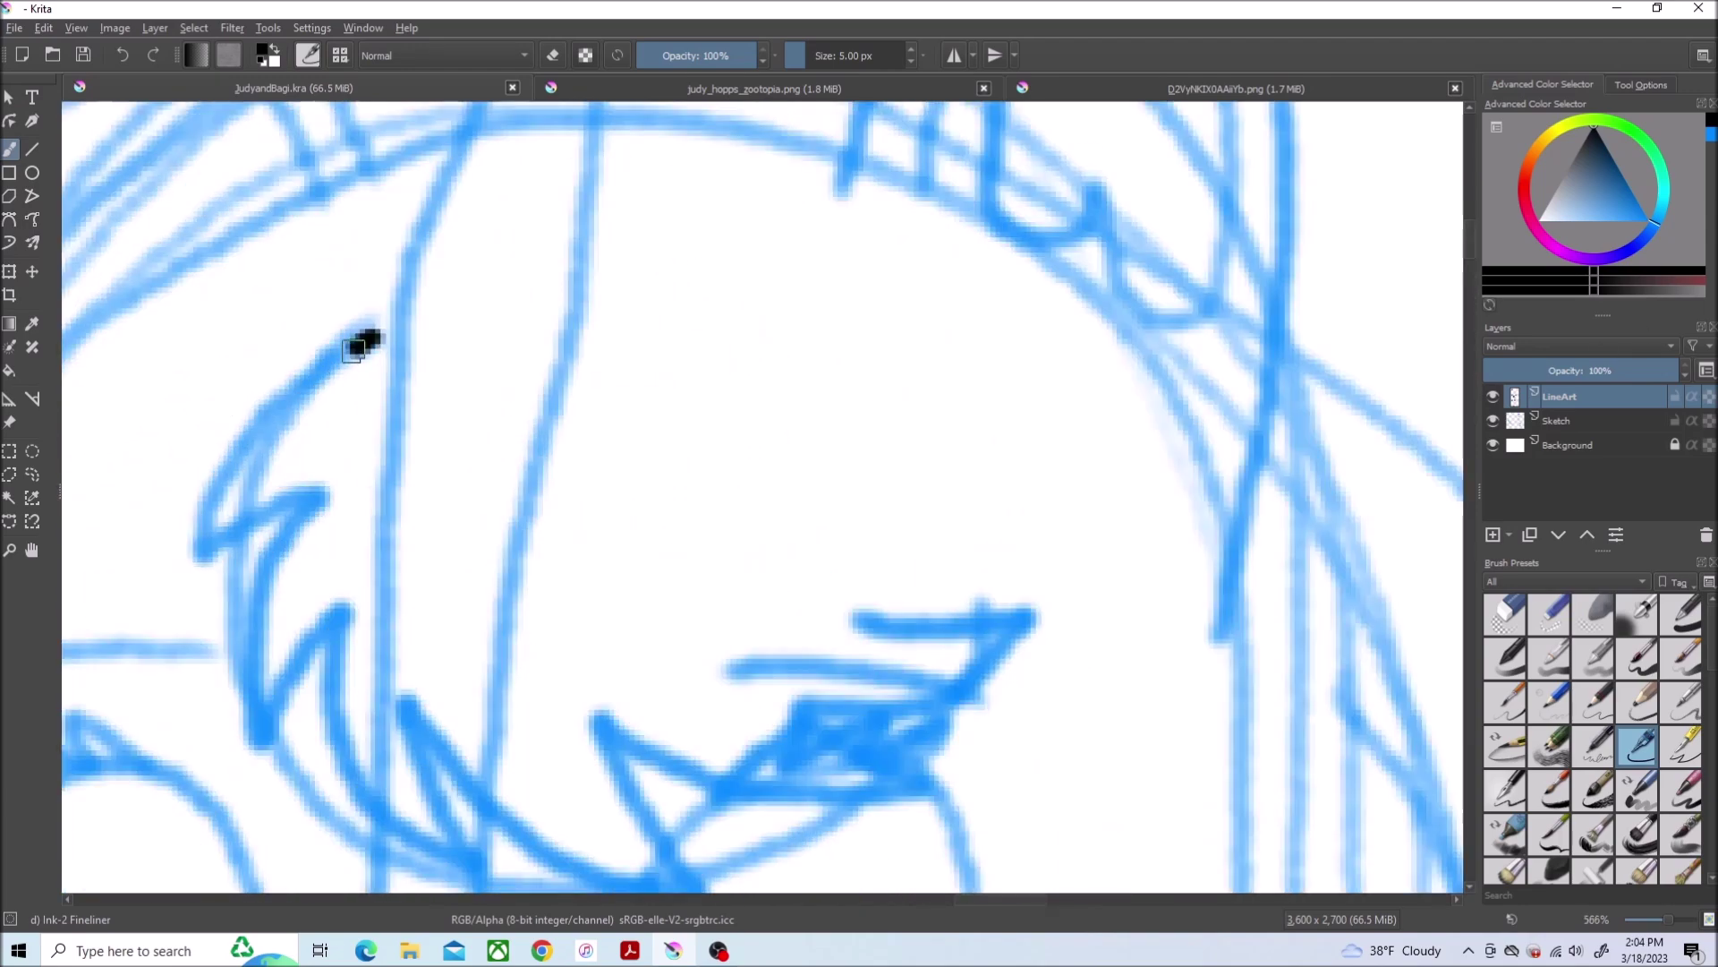
{"action": "mouse_move", "coordinate": [363, 345]}
{"action": "left_mouse_down"}
{"action": "mouse_move", "coordinate": [322, 500]}
{"action": "mouse_move", "coordinate": [446, 879]}
{"action": "mouse_move", "coordinate": [681, 840]}
{"action": "mouse_move", "coordinate": [901, 703]}
{"action": "mouse_move", "coordinate": [875, 576]}
{"action": "mouse_move", "coordinate": [833, 548]}
{"action": "left_mouse_up"}
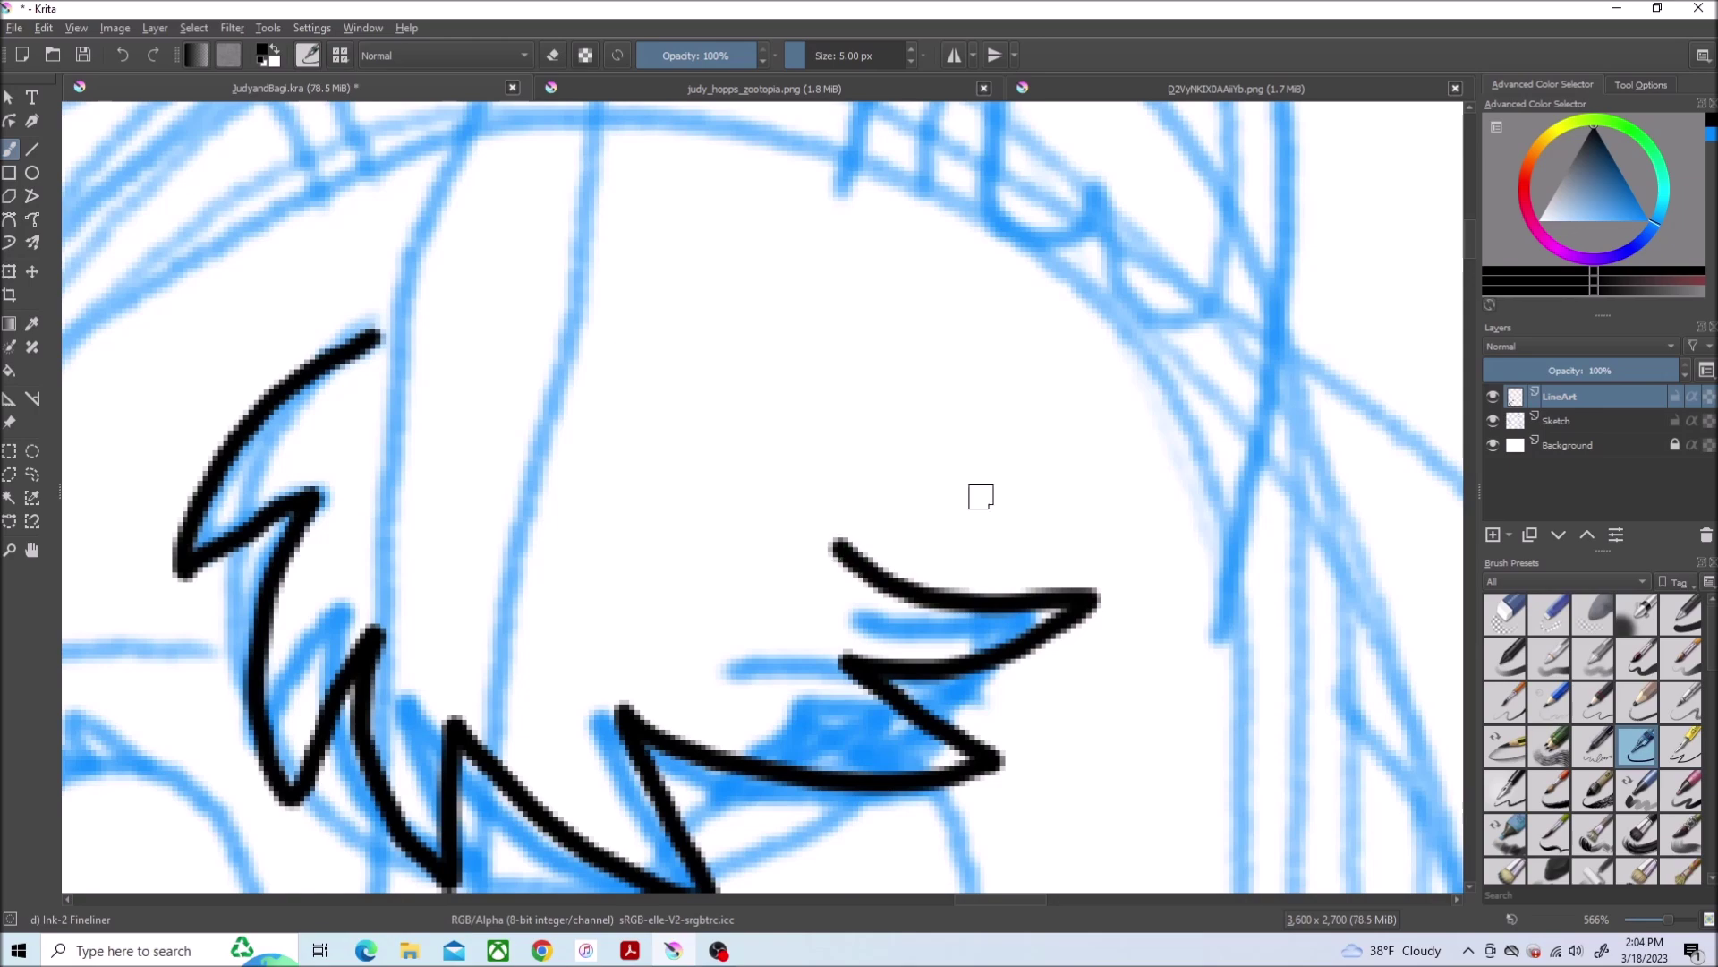
{"action": "scroll", "coordinate": [981, 497], "scroll_direction": "down", "scroll_amount": 3}
{"action": "key", "text": "ctrl+Tab"}
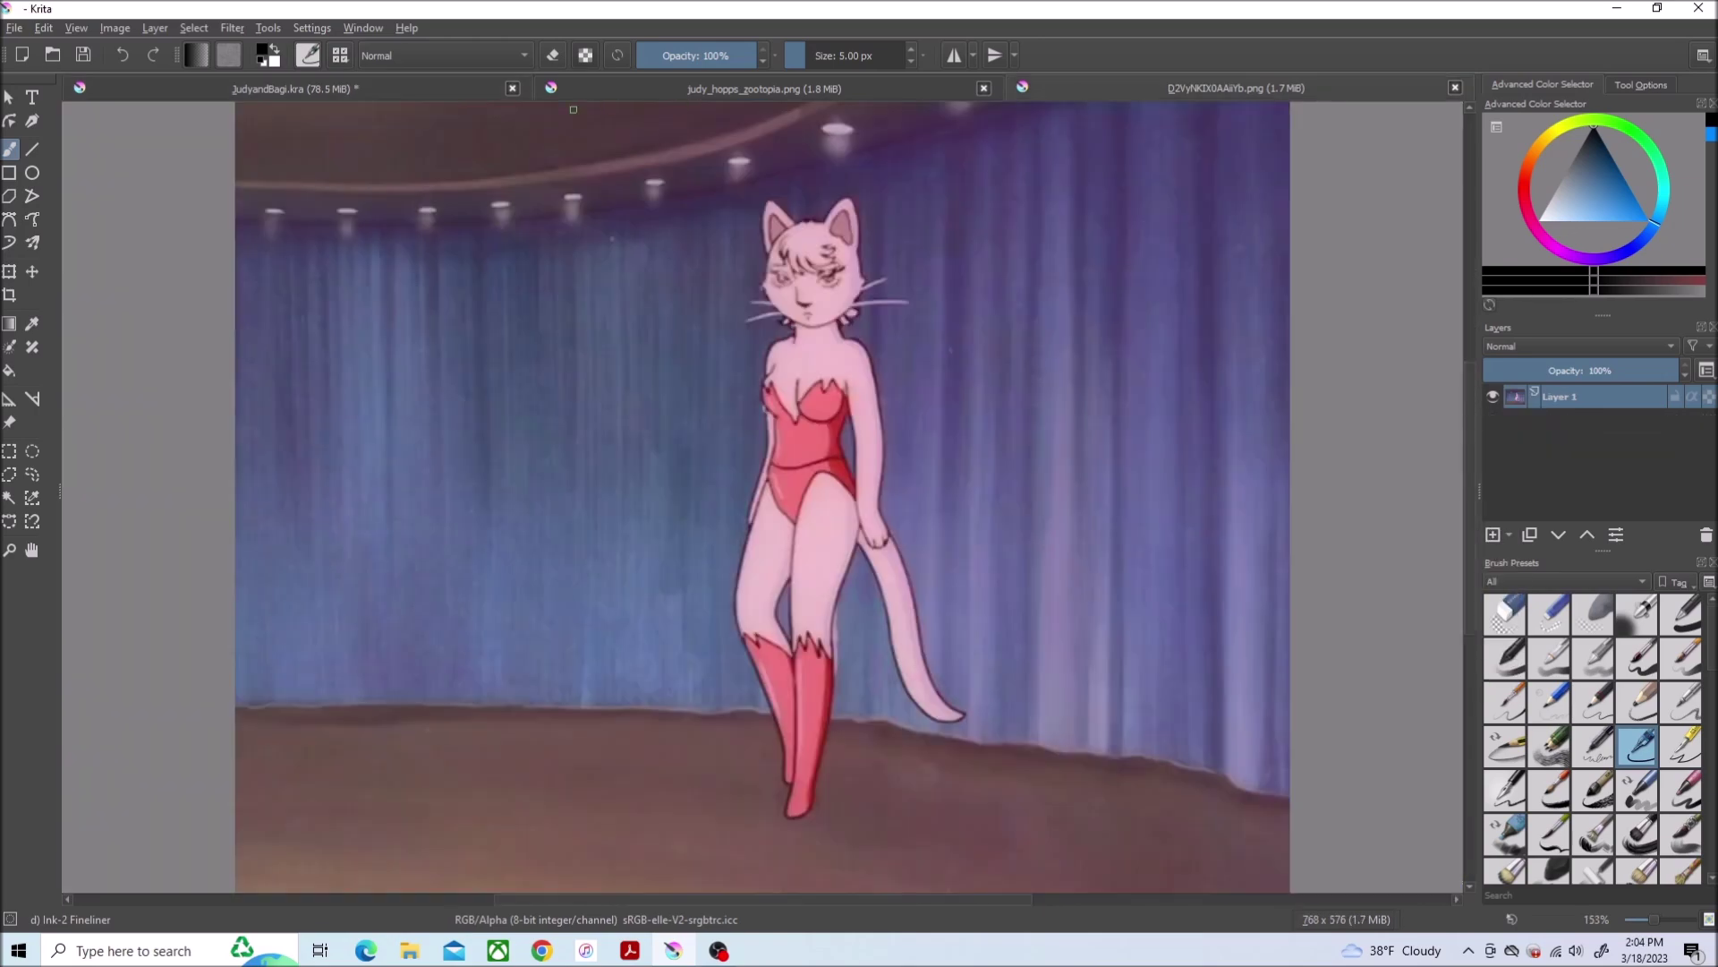
{"action": "left_click", "coordinate": [472, 90]}
{"action": "scroll", "coordinate": [1319, 494], "scroll_direction": "down", "scroll_amount": 2}
{"action": "scroll", "coordinate": [1320, 495], "scroll_direction": "up", "scroll_amount": 5}
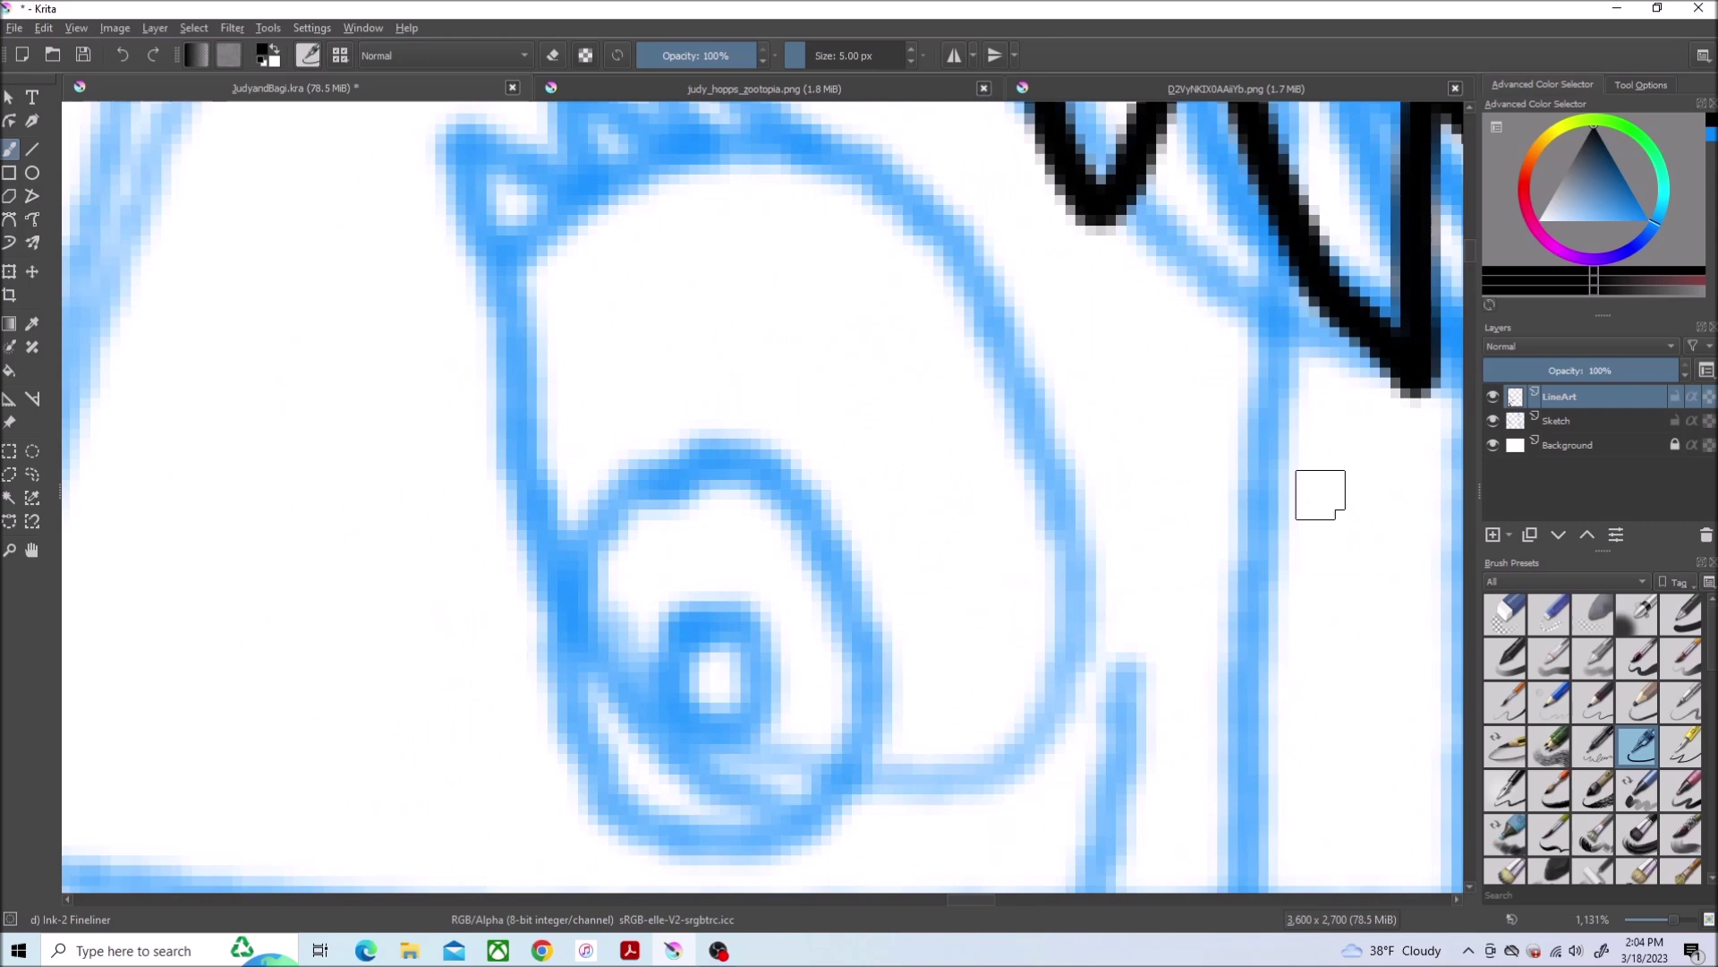
{"action": "mouse_move", "coordinate": [507, 289]}
{"action": "left_mouse_down"}
{"action": "mouse_move", "coordinate": [913, 714]}
{"action": "mouse_move", "coordinate": [1086, 702]}
{"action": "mouse_move", "coordinate": [672, 153]}
{"action": "mouse_move", "coordinate": [463, 256]}
{"action": "left_mouse_up"}
{"action": "mouse_move", "coordinate": [565, 526]}
{"action": "left_mouse_down"}
{"action": "mouse_move", "coordinate": [913, 479]}
{"action": "mouse_move", "coordinate": [913, 692]}
{"action": "left_mouse_up"}
{"action": "left_click_drag", "start_coordinate": [709, 591], "coordinate": [749, 602]}
{"action": "key", "text": "ctrl+z"}
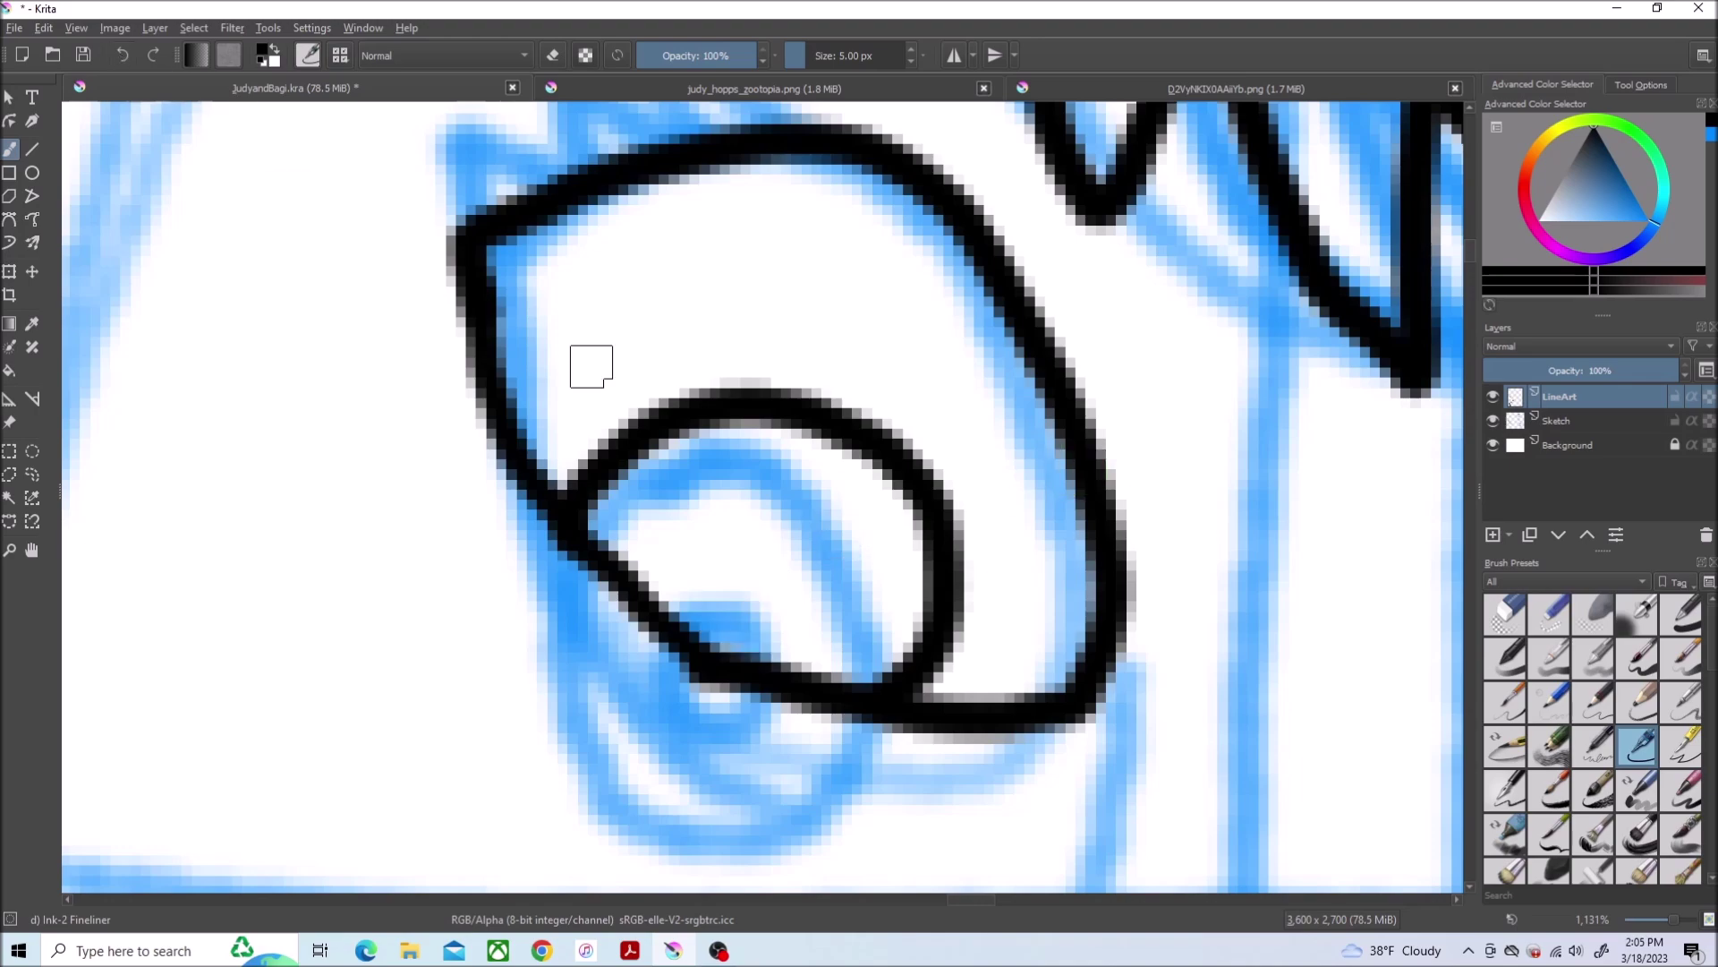
{"action": "left_click_drag", "start_coordinate": [742, 560], "coordinate": [749, 588]}
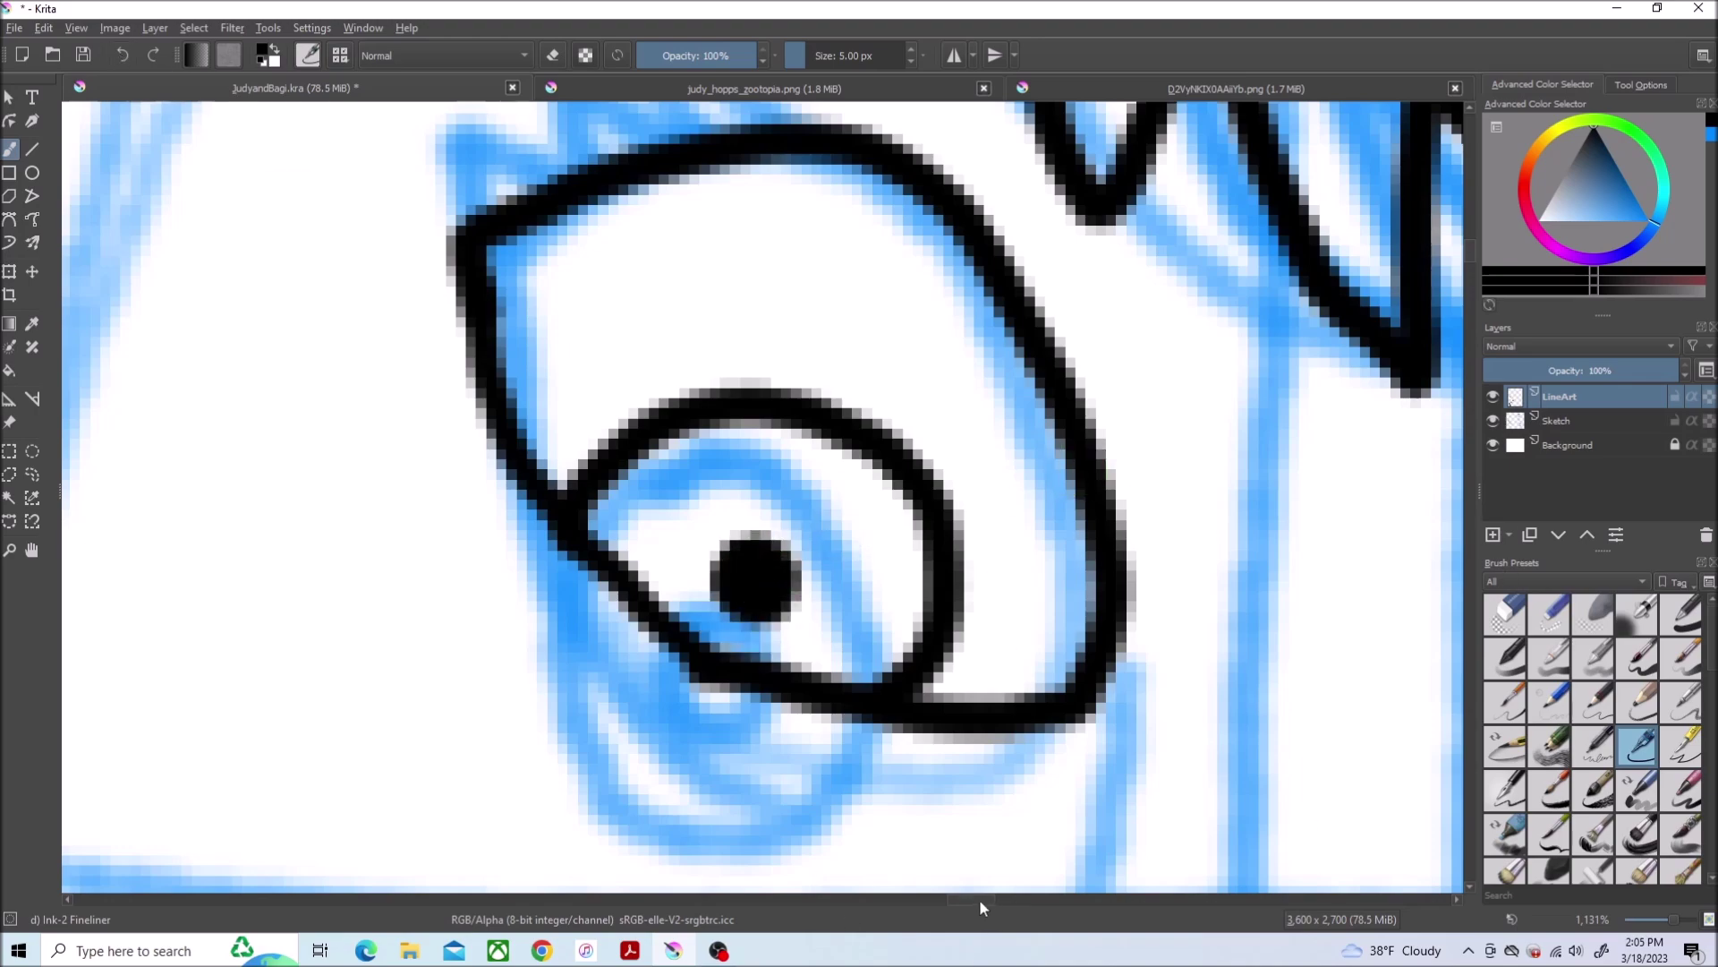
{"action": "left_click_drag", "start_coordinate": [979, 898], "coordinate": [975, 898]}
{"action": "scroll", "coordinate": [1471, 243], "scroll_direction": "up", "scroll_amount": 3}
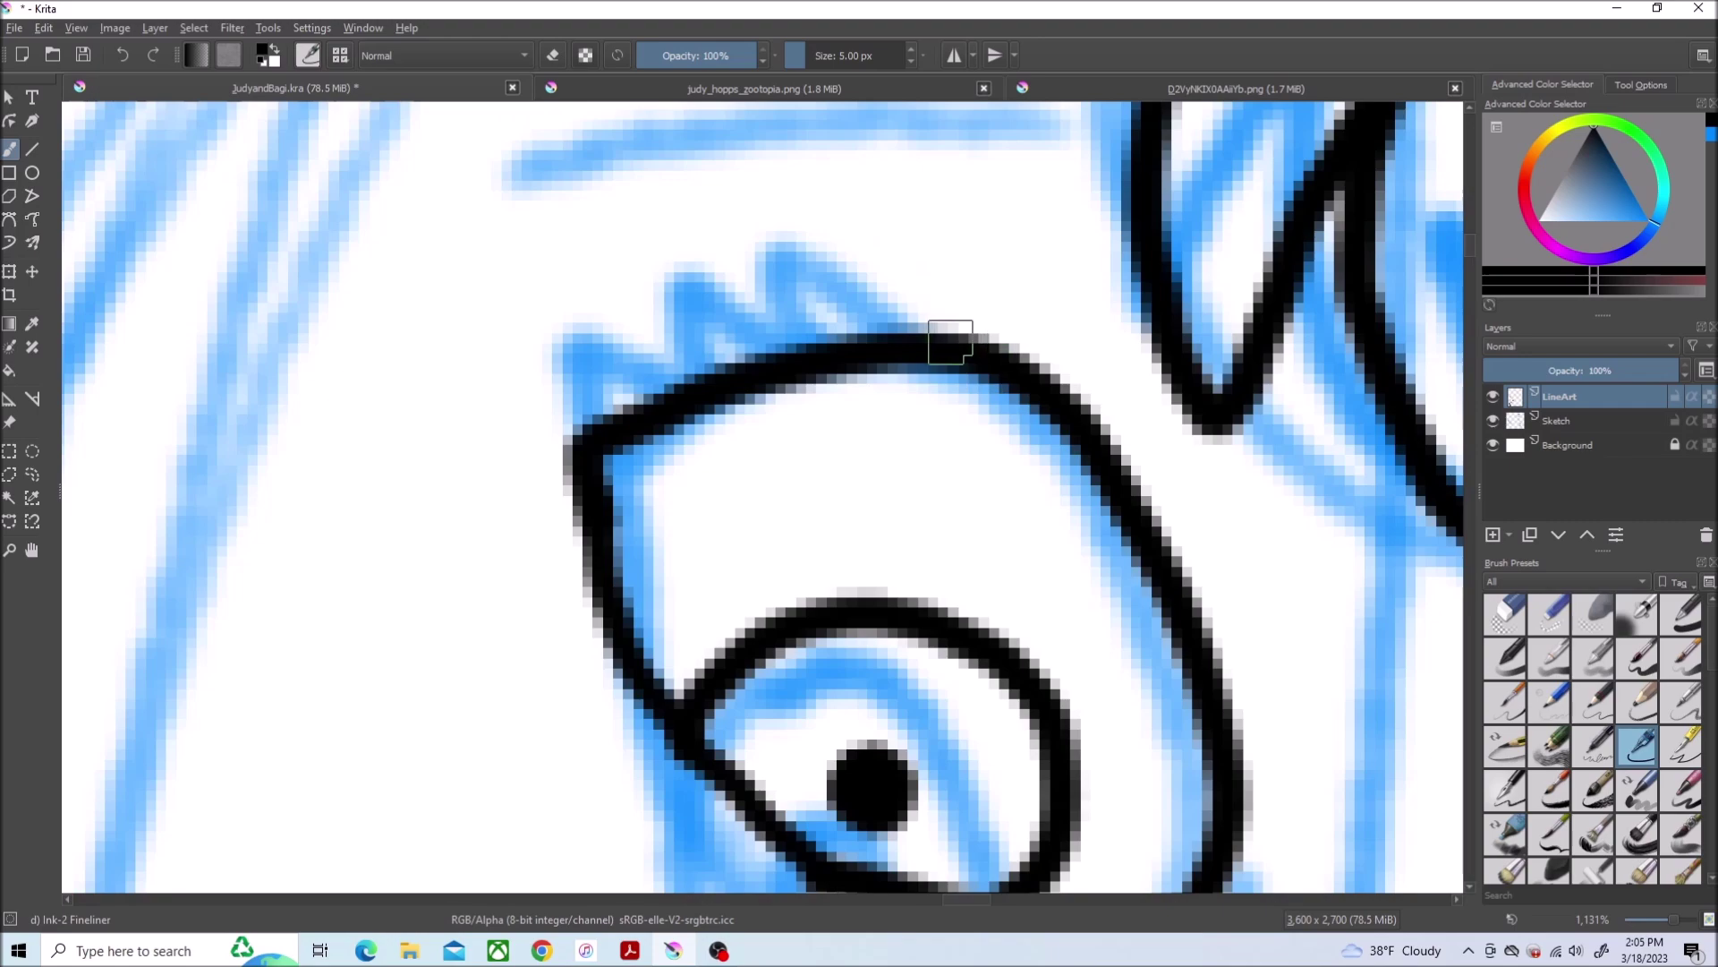
{"action": "left_click_drag", "start_coordinate": [949, 337], "coordinate": [610, 382]}
Add black lash spikes above the eyelid and ink the eyebrow stroke
{"action": "mouse_move", "coordinate": [538, 331]}
{"action": "left_mouse_down"}
{"action": "mouse_move", "coordinate": [613, 384]}
{"action": "mouse_move", "coordinate": [743, 377]}
{"action": "left_mouse_up"}
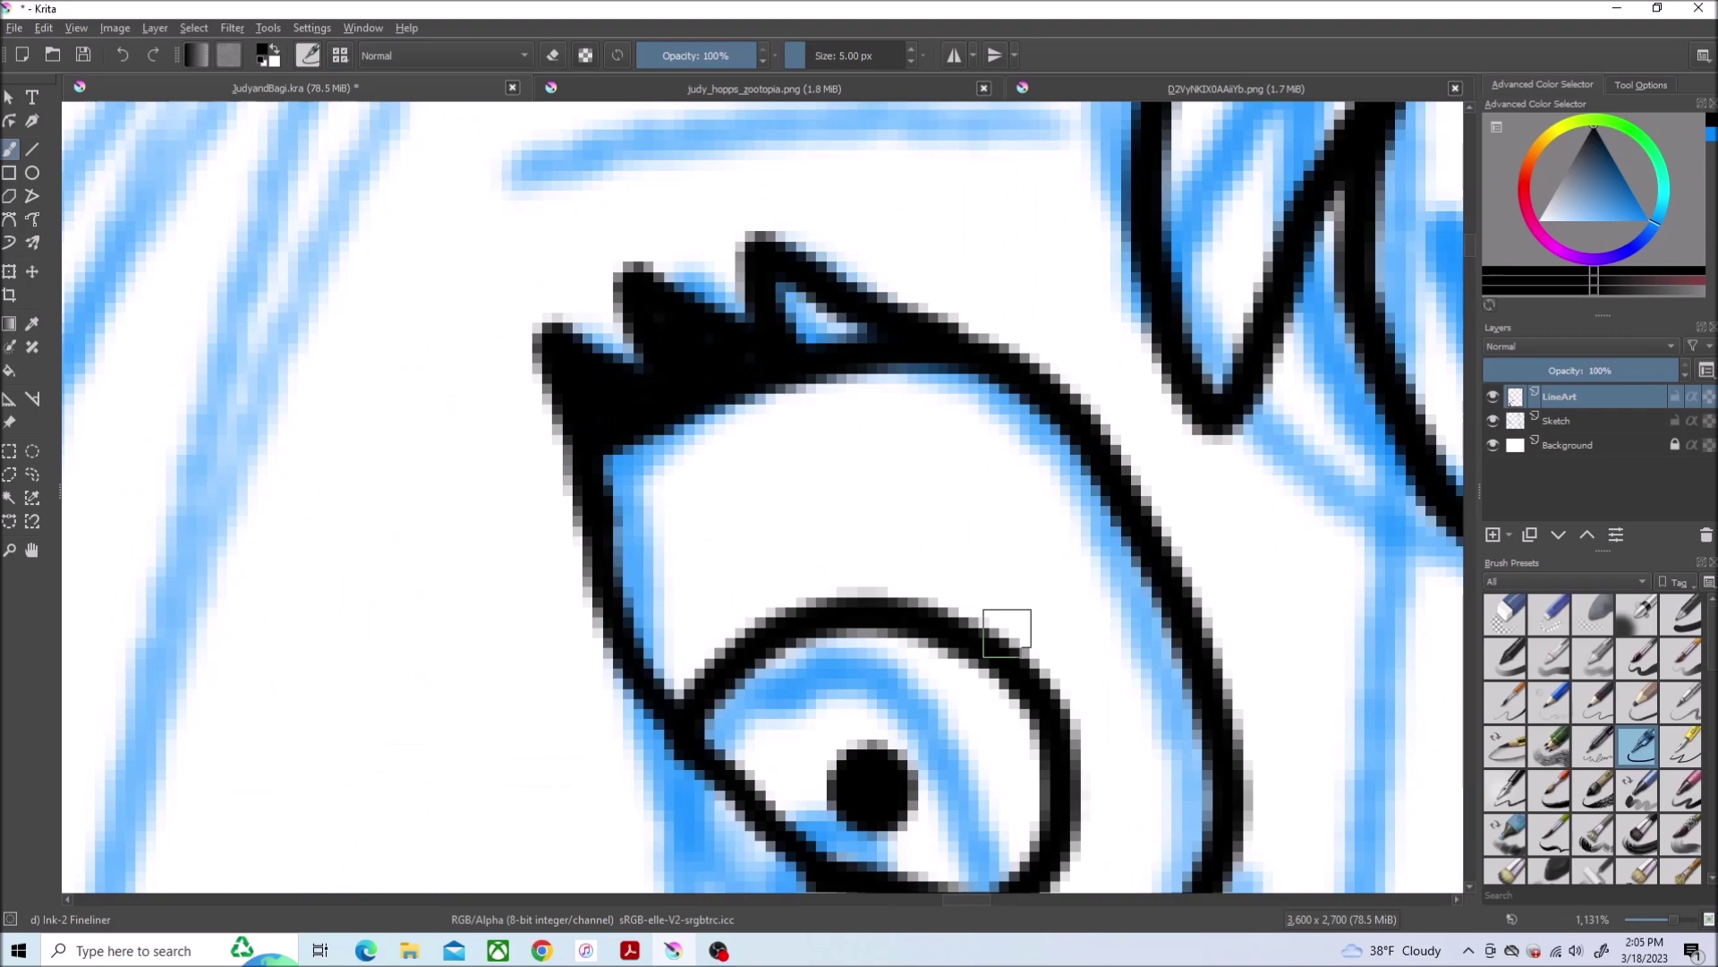
{"action": "mouse_move", "coordinate": [771, 282]}
{"action": "left_mouse_down"}
{"action": "mouse_move", "coordinate": [845, 333]}
{"action": "mouse_move", "coordinate": [834, 316]}
{"action": "left_mouse_up"}
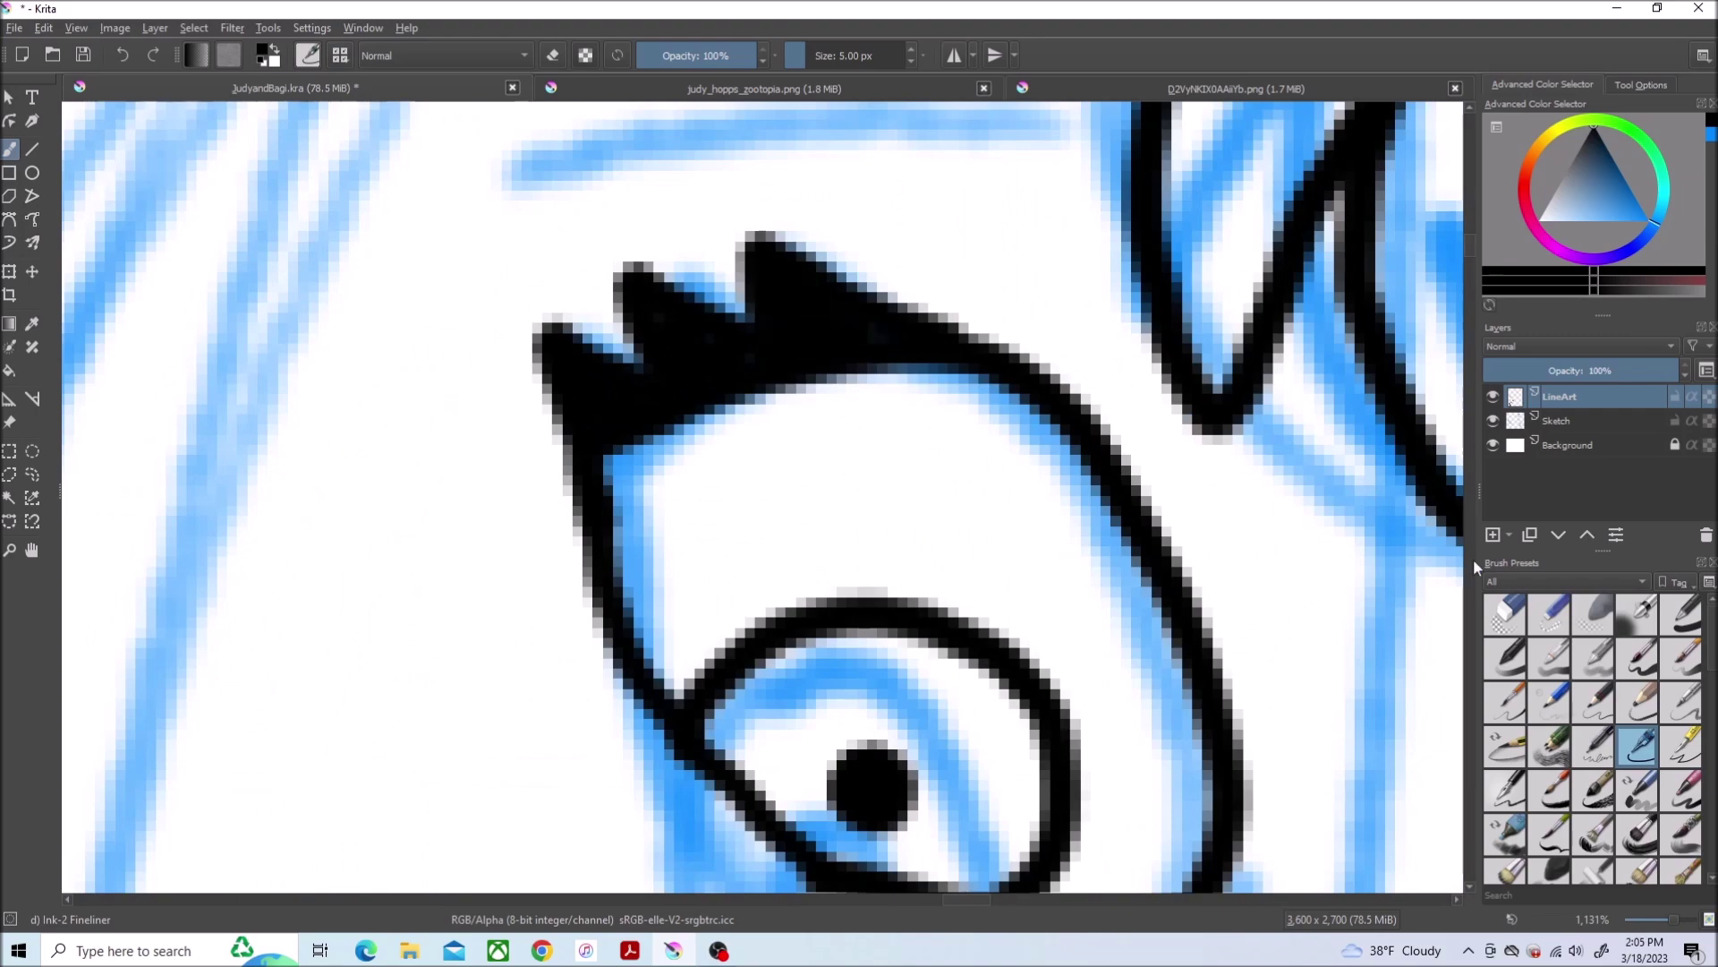
{"action": "left_click_drag", "start_coordinate": [537, 644], "coordinate": [1054, 613]}
{"action": "key", "text": "1"}
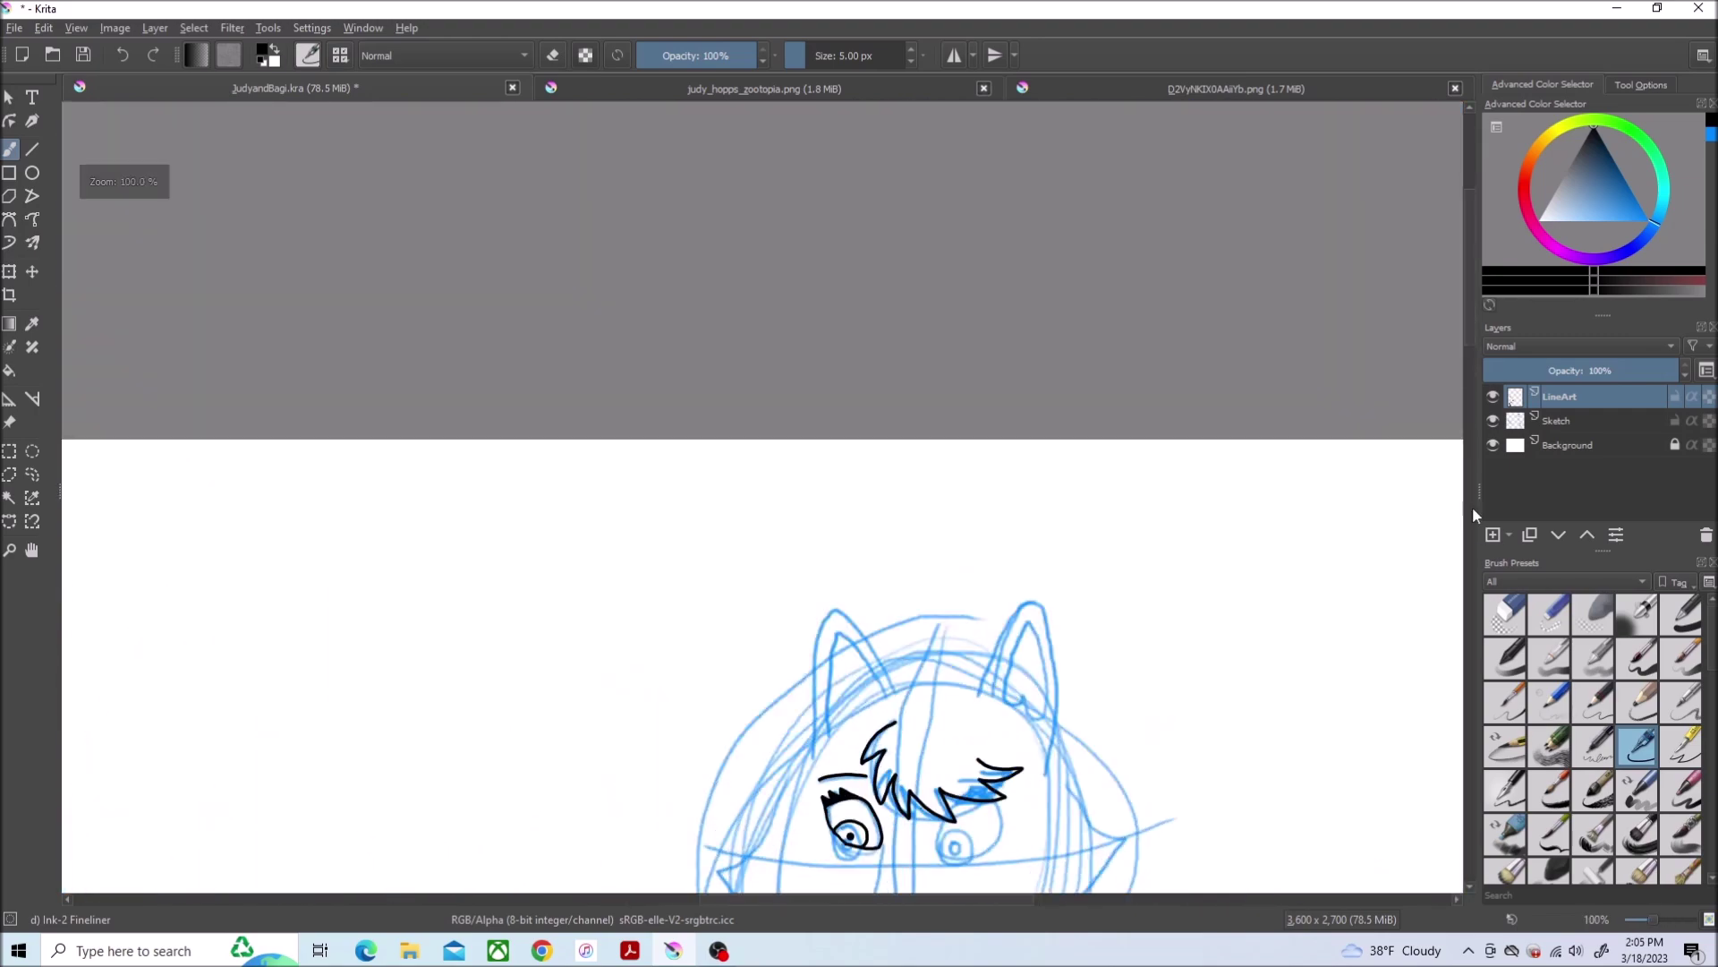
{"action": "scroll", "coordinate": [941, 671], "scroll_direction": "up", "scroll_amount": 5}
Ink the nose outline and the curved smile, then save the drawing
{"action": "left_click", "coordinate": [1235, 88]}
{"action": "left_click", "coordinate": [467, 88]}
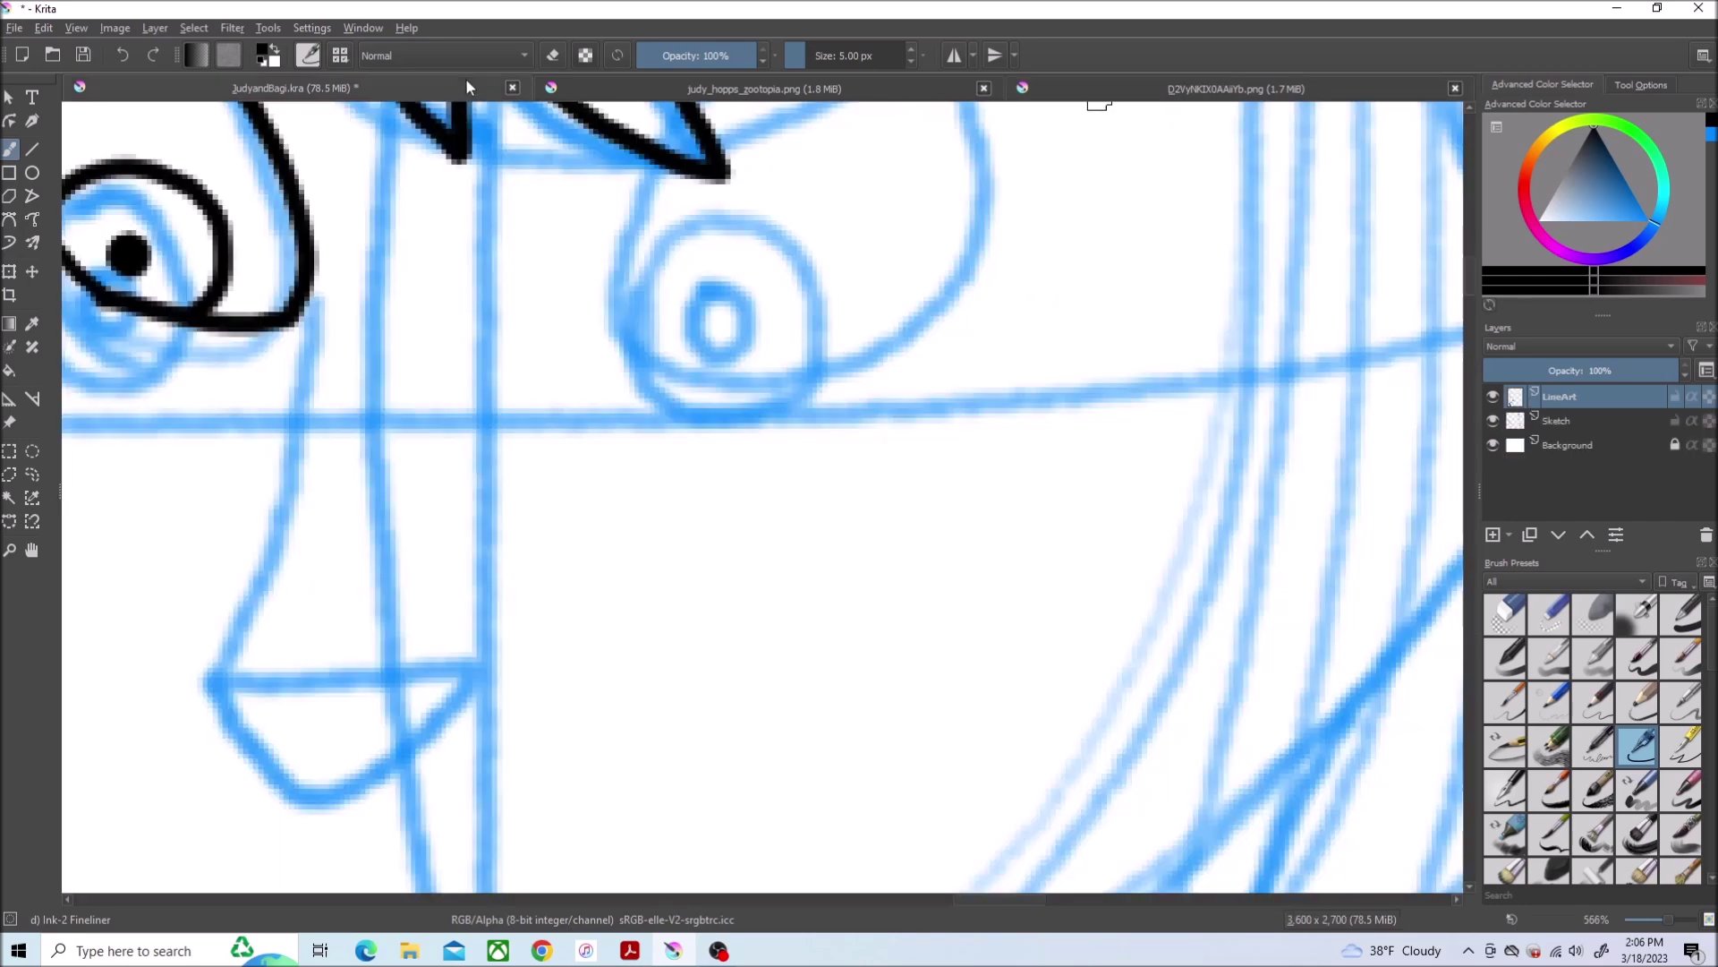
{"action": "mouse_move", "coordinate": [312, 299]}
{"action": "left_mouse_down"}
{"action": "mouse_move", "coordinate": [211, 652]}
{"action": "mouse_move", "coordinate": [403, 717]}
{"action": "mouse_move", "coordinate": [196, 675]}
{"action": "mouse_move", "coordinate": [132, 516]}
{"action": "left_mouse_up"}
{"action": "left_click_drag", "start_coordinate": [141, 782], "coordinate": [495, 727]}
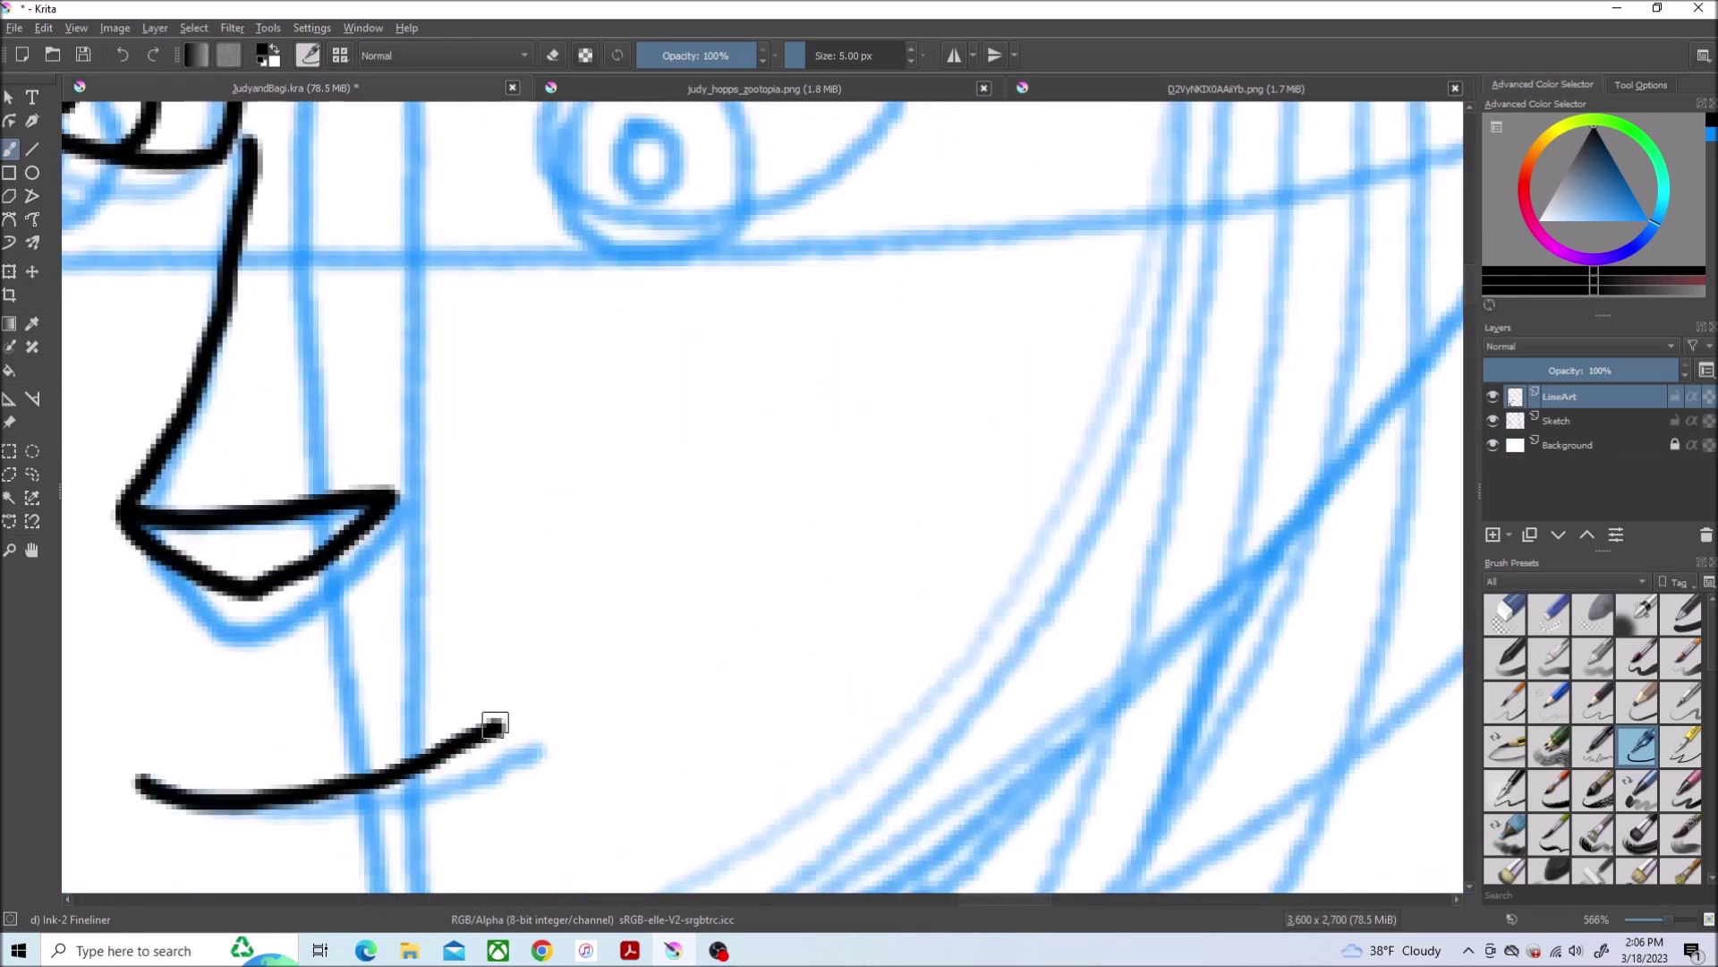
{"action": "left_click", "coordinate": [14, 28]}
{"action": "left_click", "coordinate": [35, 109]}
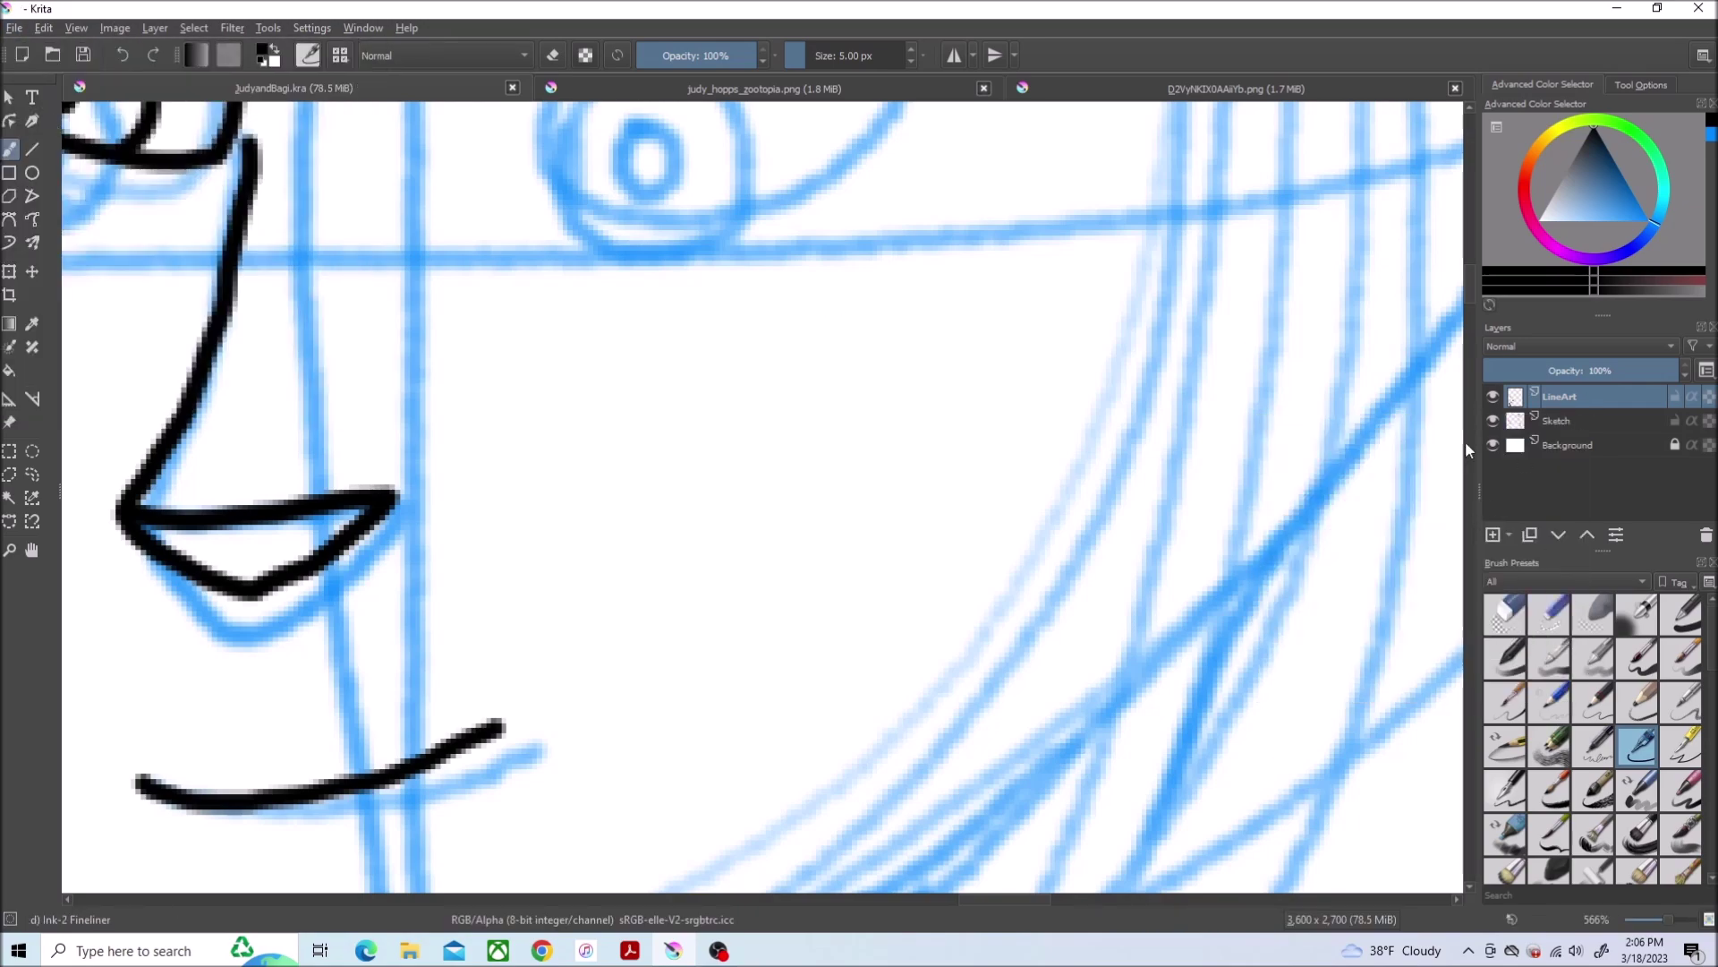
Ink the right eye's outline, corner line, iris circle and black pupil
{"action": "left_click_drag", "start_coordinate": [1465, 440], "coordinate": [1473, 261]}
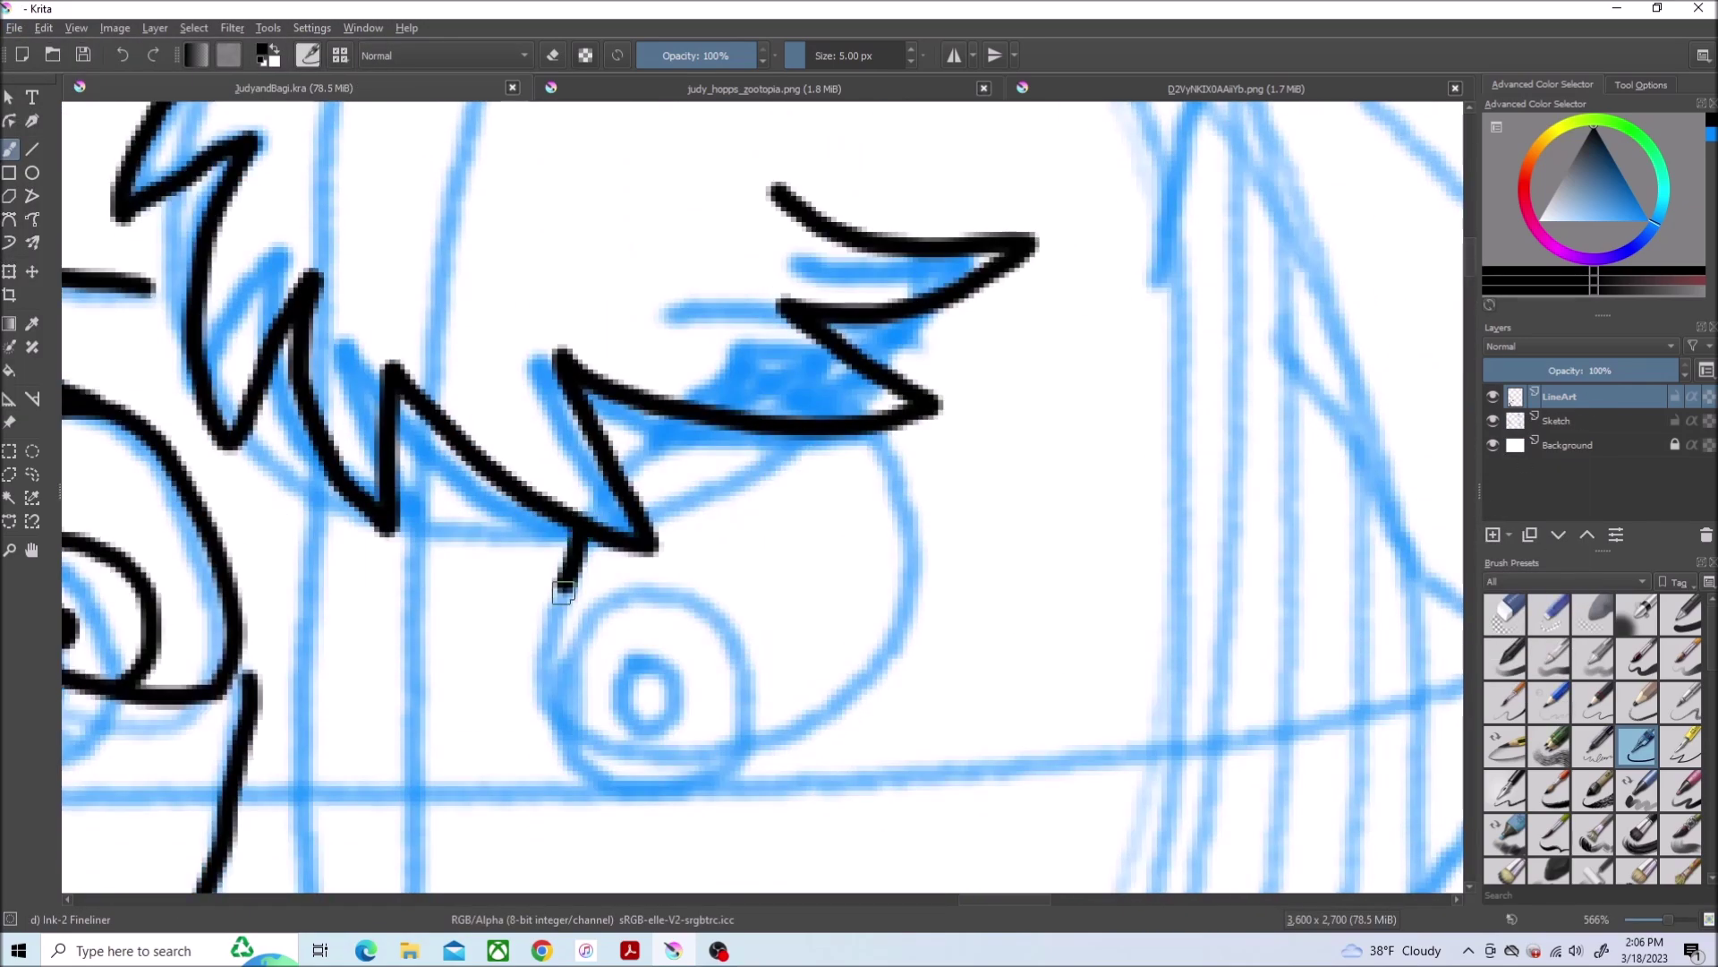
{"action": "mouse_move", "coordinate": [563, 591]}
{"action": "left_mouse_down"}
{"action": "mouse_move", "coordinate": [950, 498]}
{"action": "mouse_move", "coordinate": [860, 338]}
{"action": "left_mouse_up"}
{"action": "left_click_drag", "start_coordinate": [718, 406], "coordinate": [614, 469]}
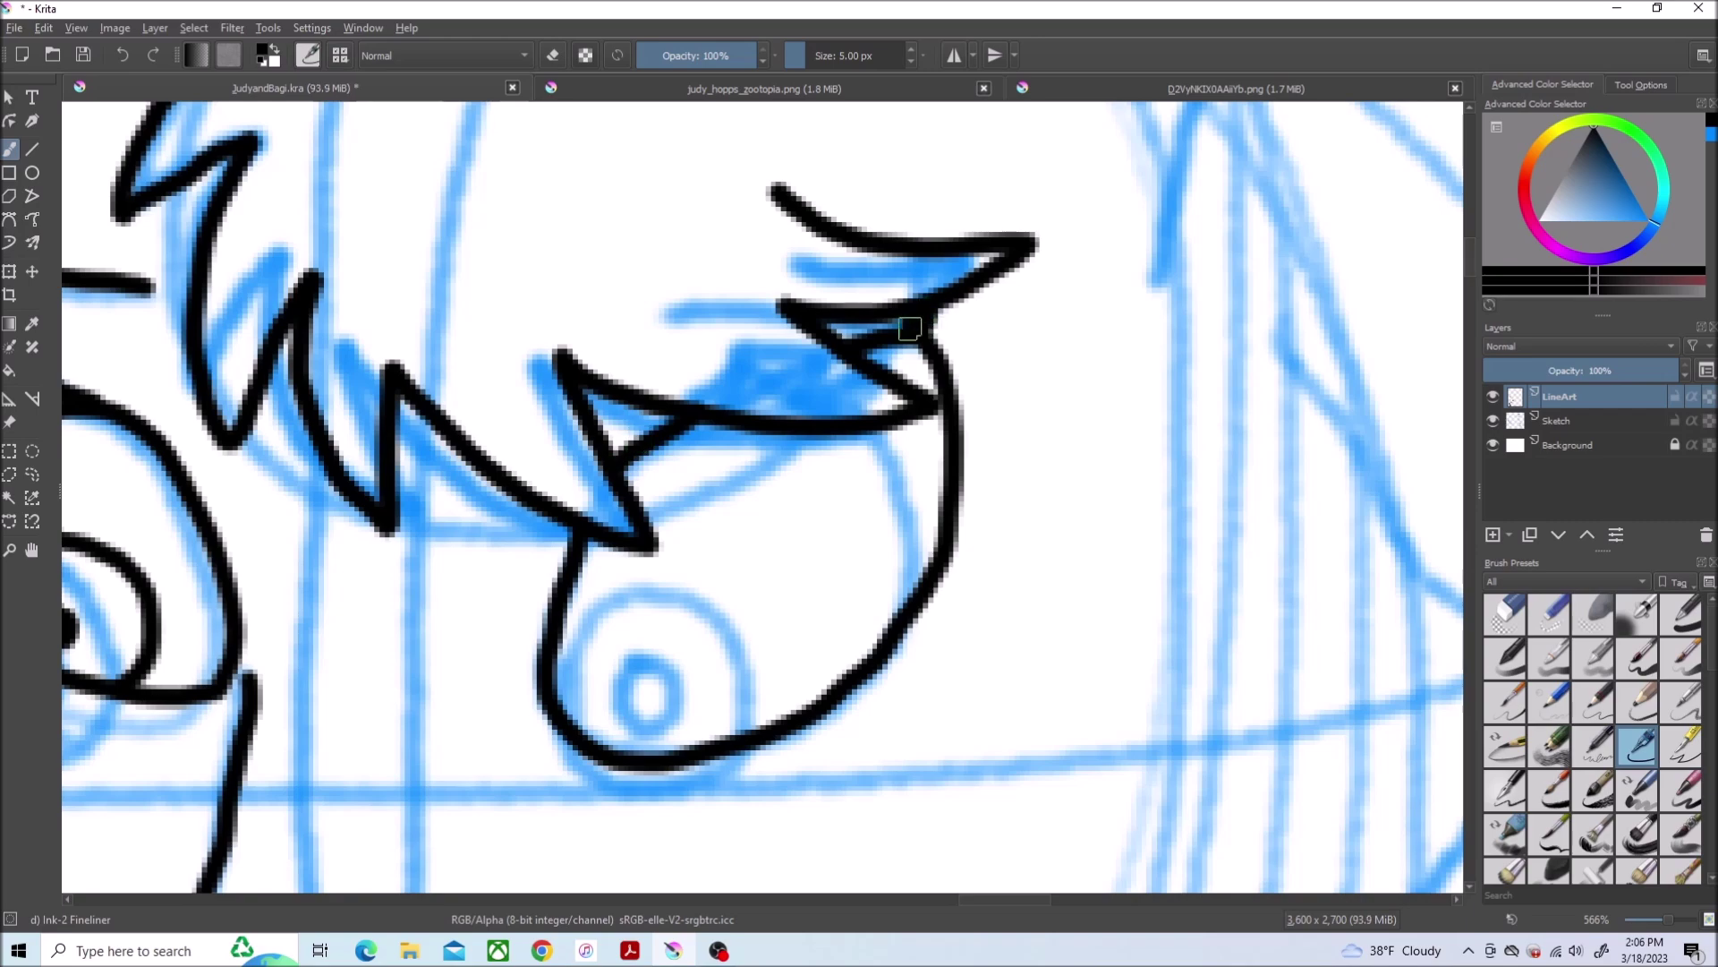
{"action": "left_click_drag", "start_coordinate": [546, 642], "coordinate": [760, 725]}
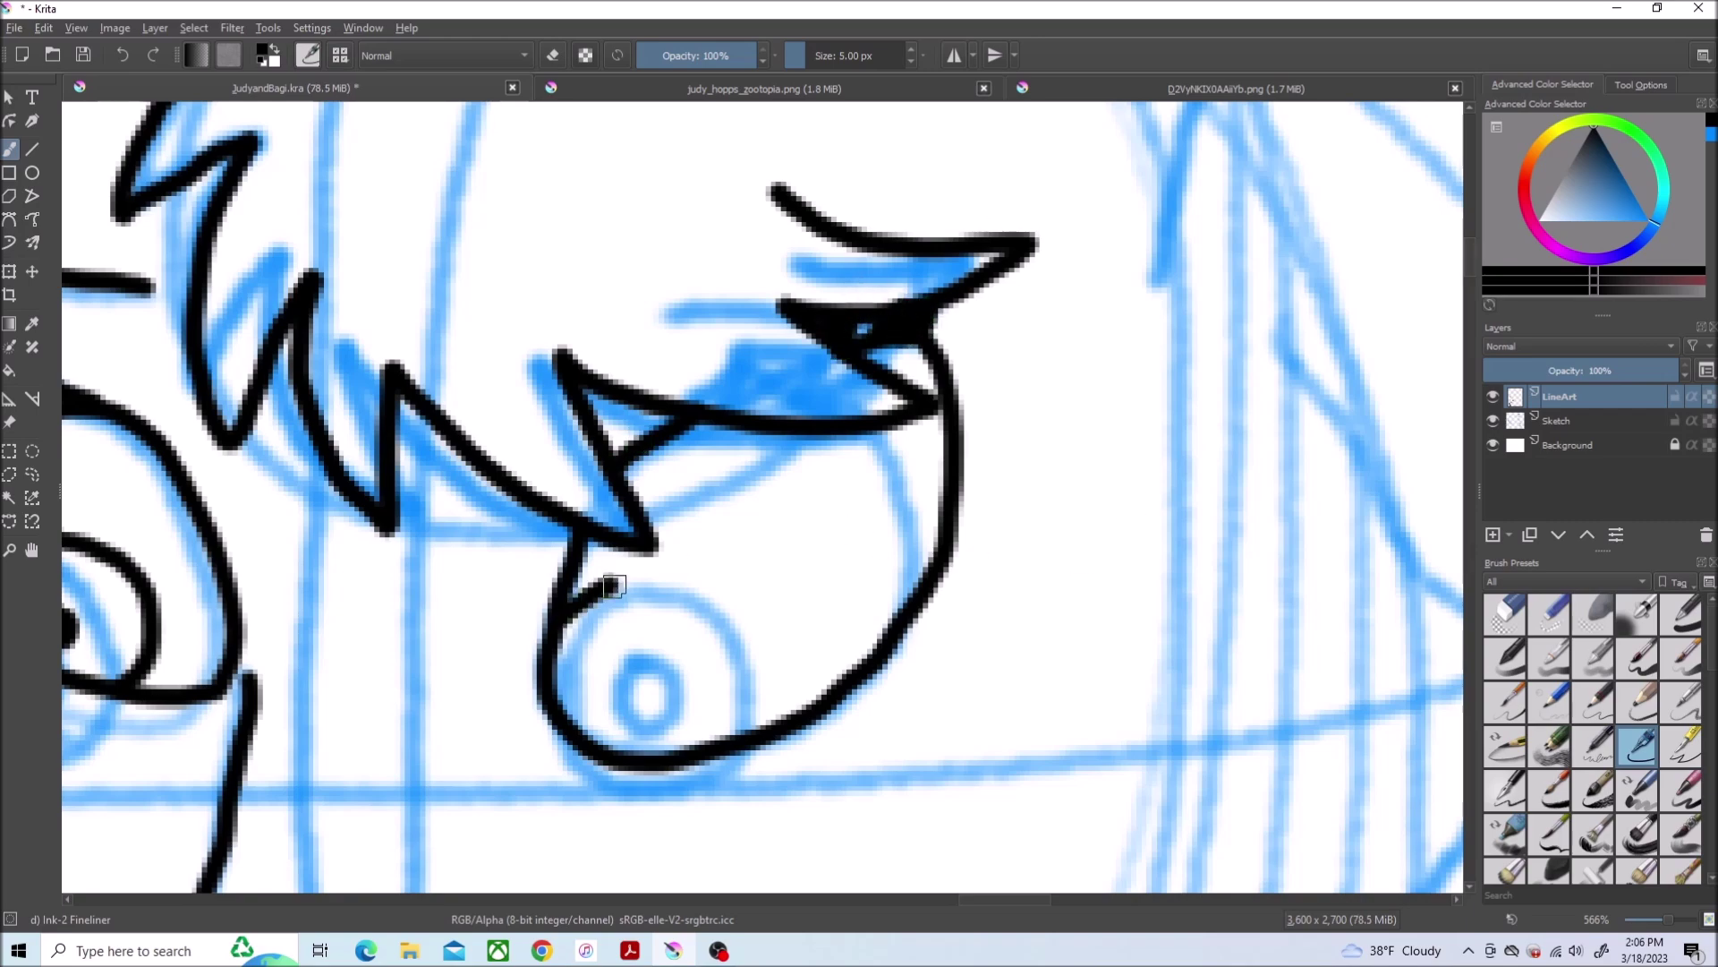
{"action": "left_click_drag", "start_coordinate": [644, 653], "coordinate": [647, 646]}
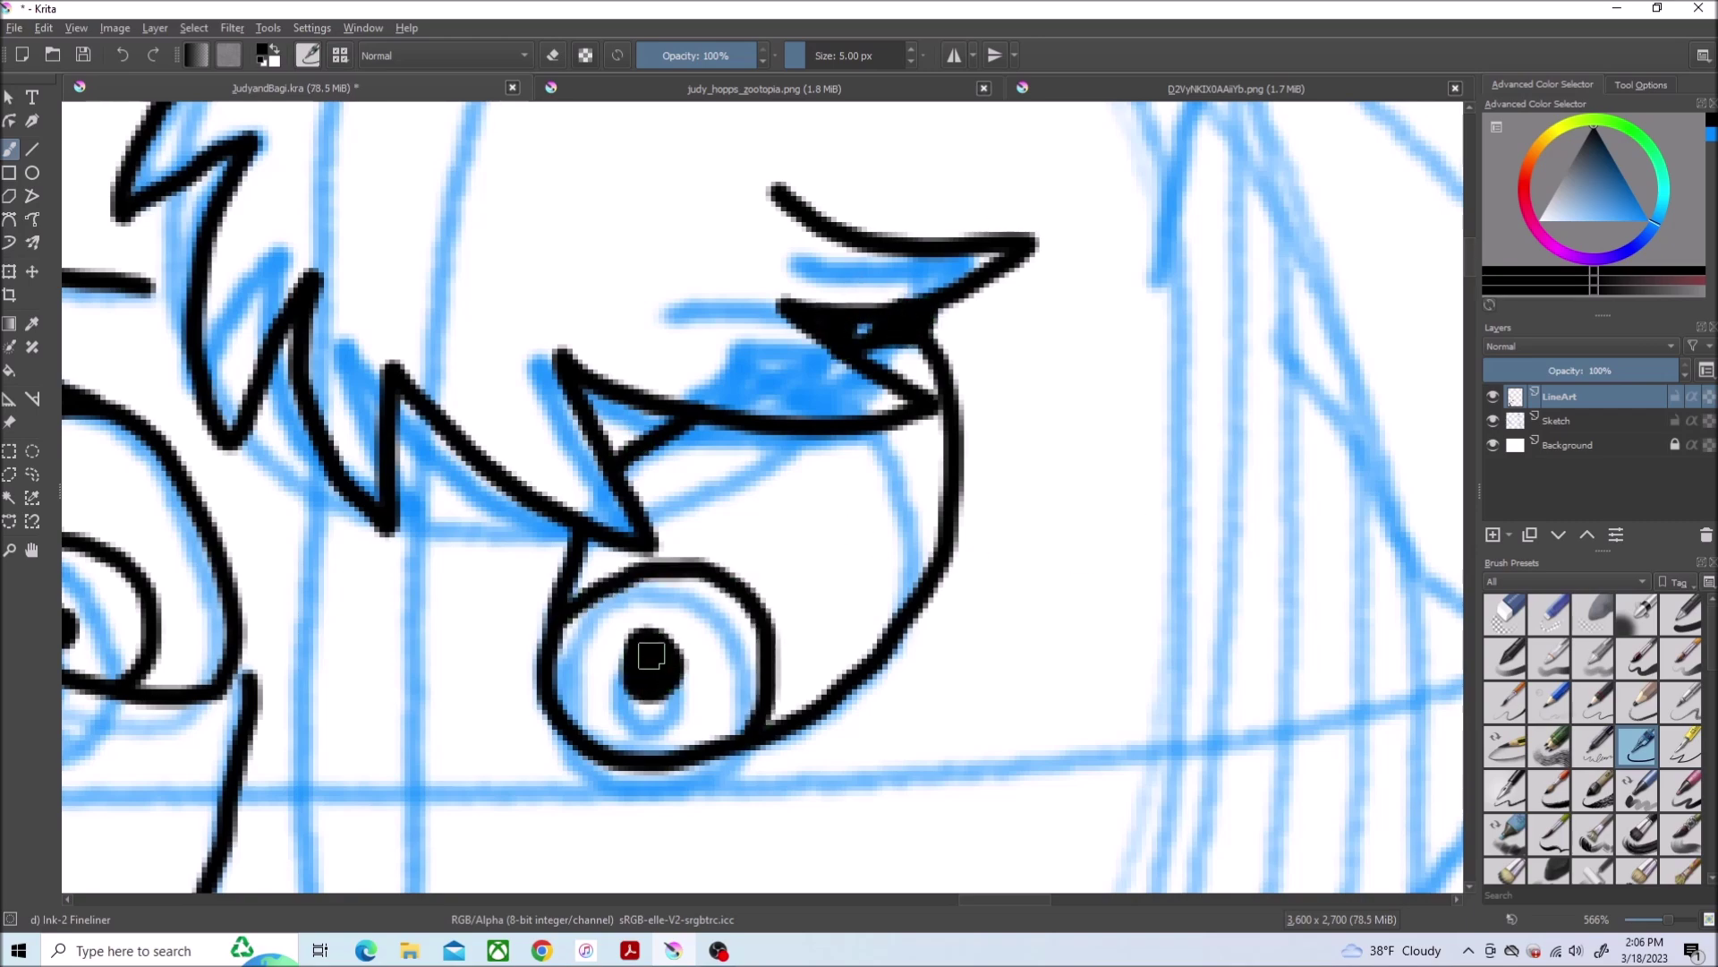
{"action": "scroll", "coordinate": [650, 655], "scroll_direction": "down", "scroll_amount": 5}
{"action": "scroll", "coordinate": [817, 637], "scroll_direction": "up", "scroll_amount": 2}
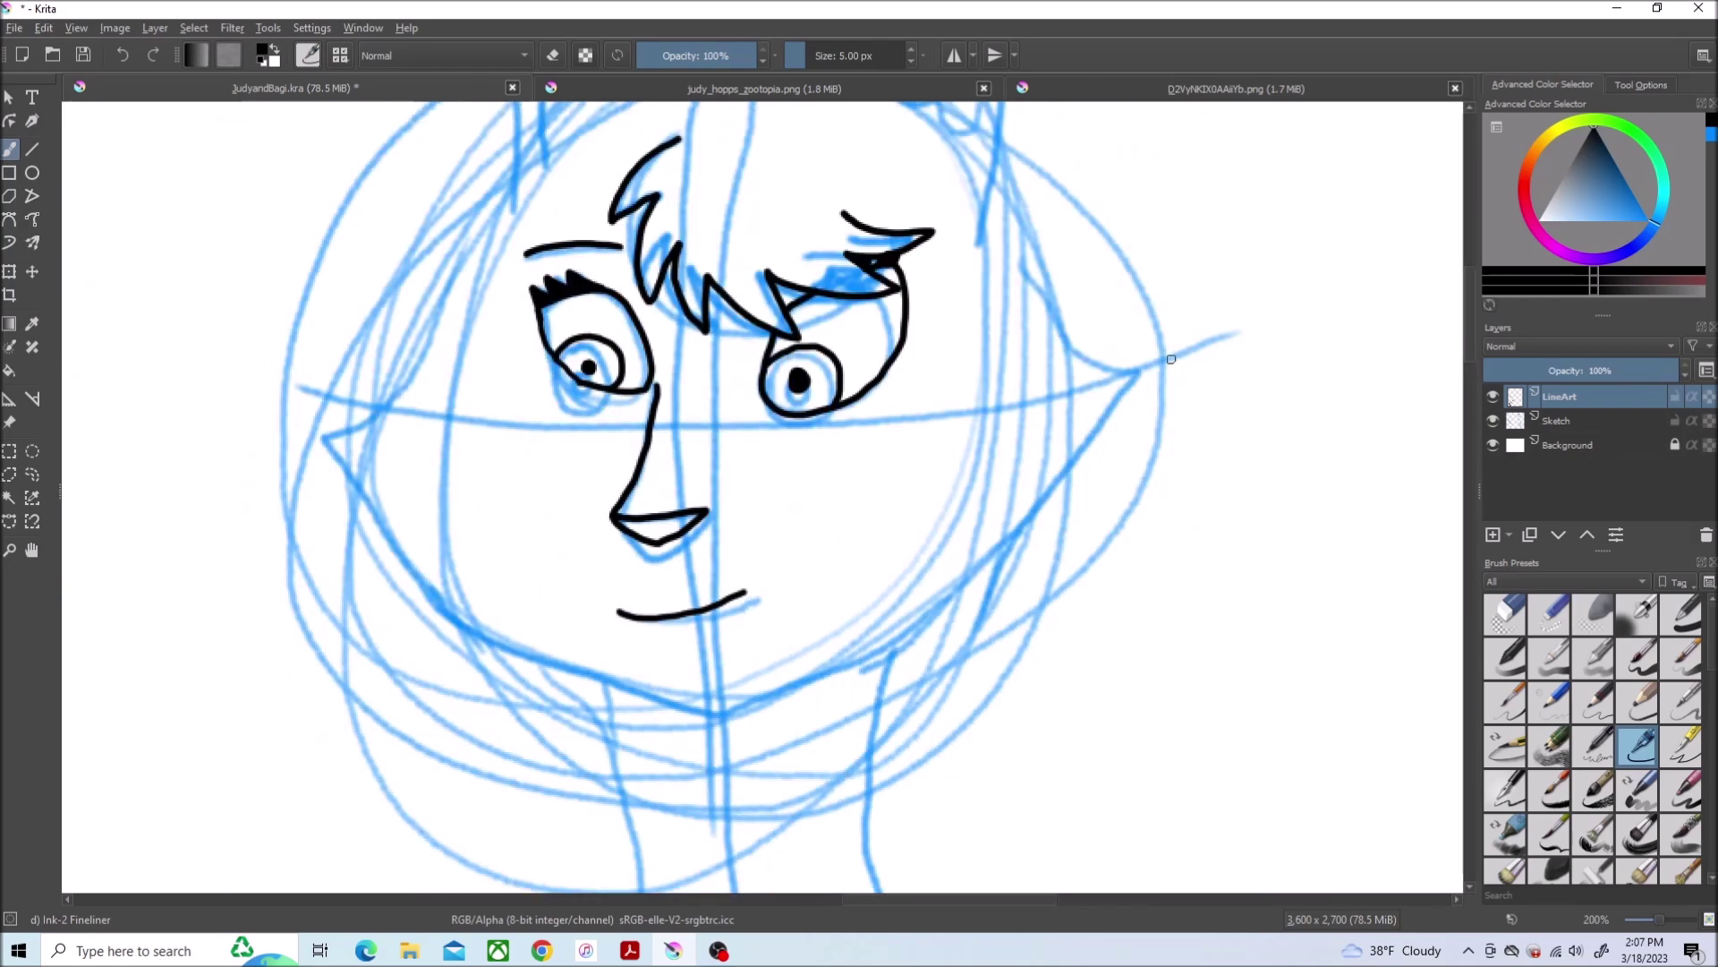
Ink the jawline and redo the right cheek line up to the ear
{"action": "mouse_move", "coordinate": [1170, 359]}
{"action": "left_mouse_down"}
{"action": "mouse_move", "coordinate": [824, 633]}
{"action": "mouse_move", "coordinate": [328, 430]}
{"action": "left_mouse_up"}
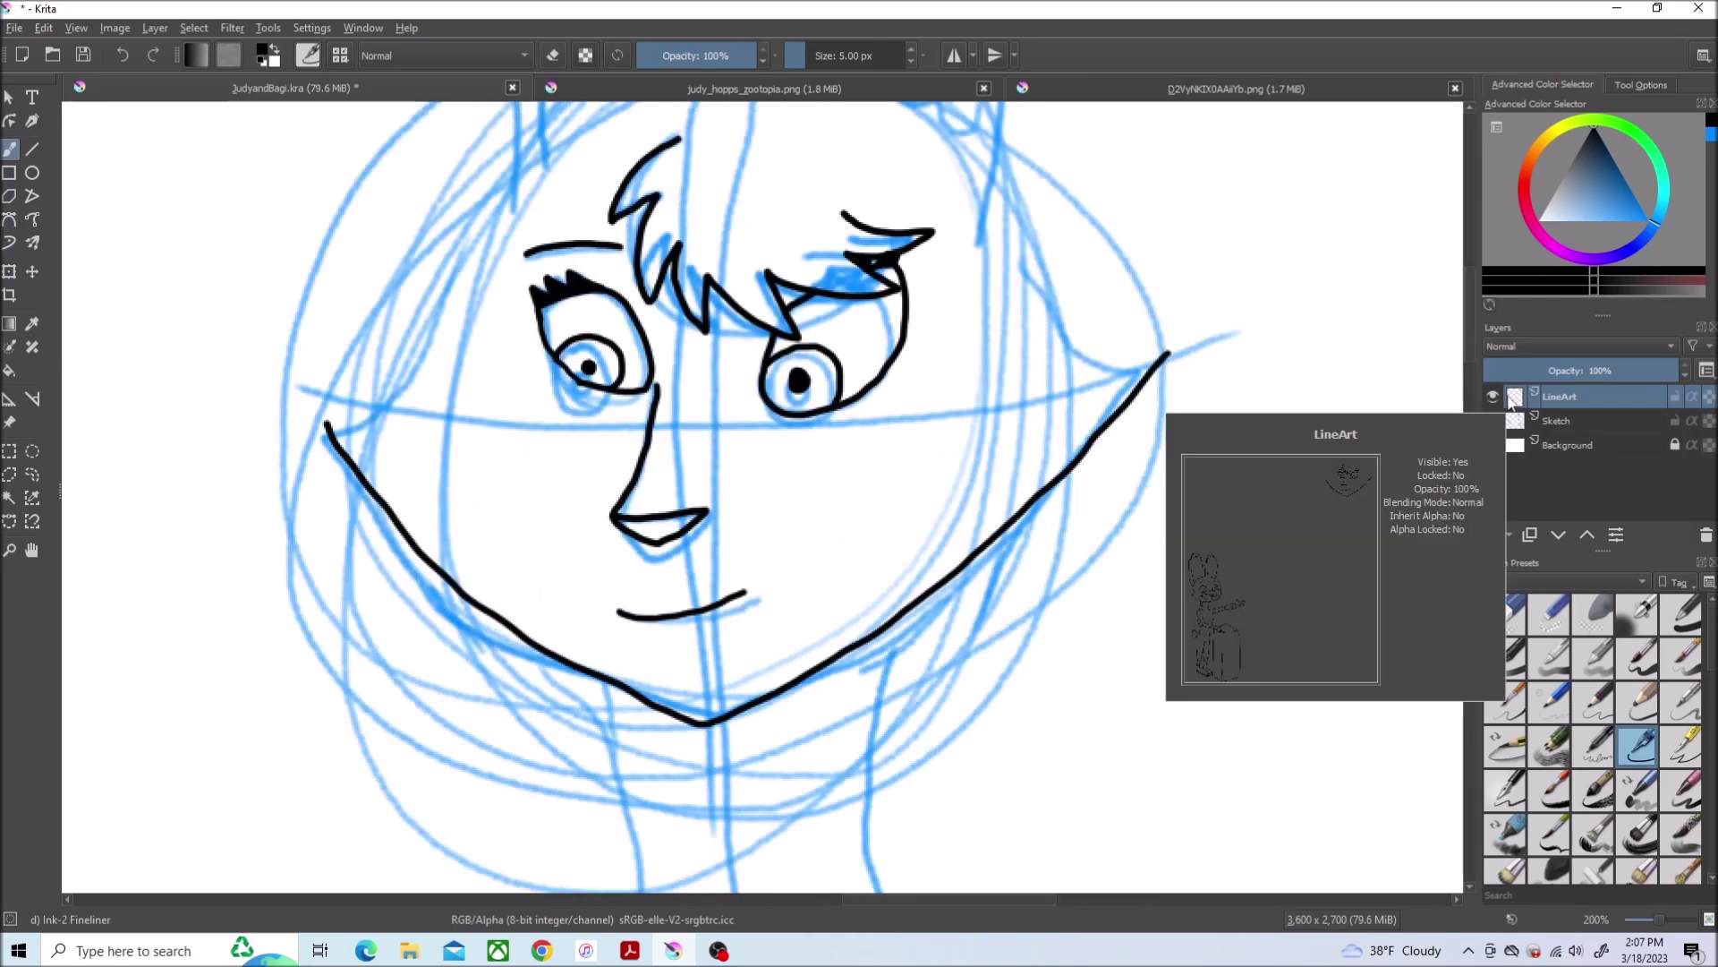
{"action": "scroll", "coordinate": [1163, 354], "scroll_direction": "up", "scroll_amount": 1}
{"action": "scroll", "coordinate": [1154, 511], "scroll_direction": "up", "scroll_amount": 1}
{"action": "scroll", "coordinate": [1136, 668], "scroll_direction": "up", "scroll_amount": 1}
{"action": "scroll", "coordinate": [1137, 668], "scroll_direction": "down", "scroll_amount": 2}
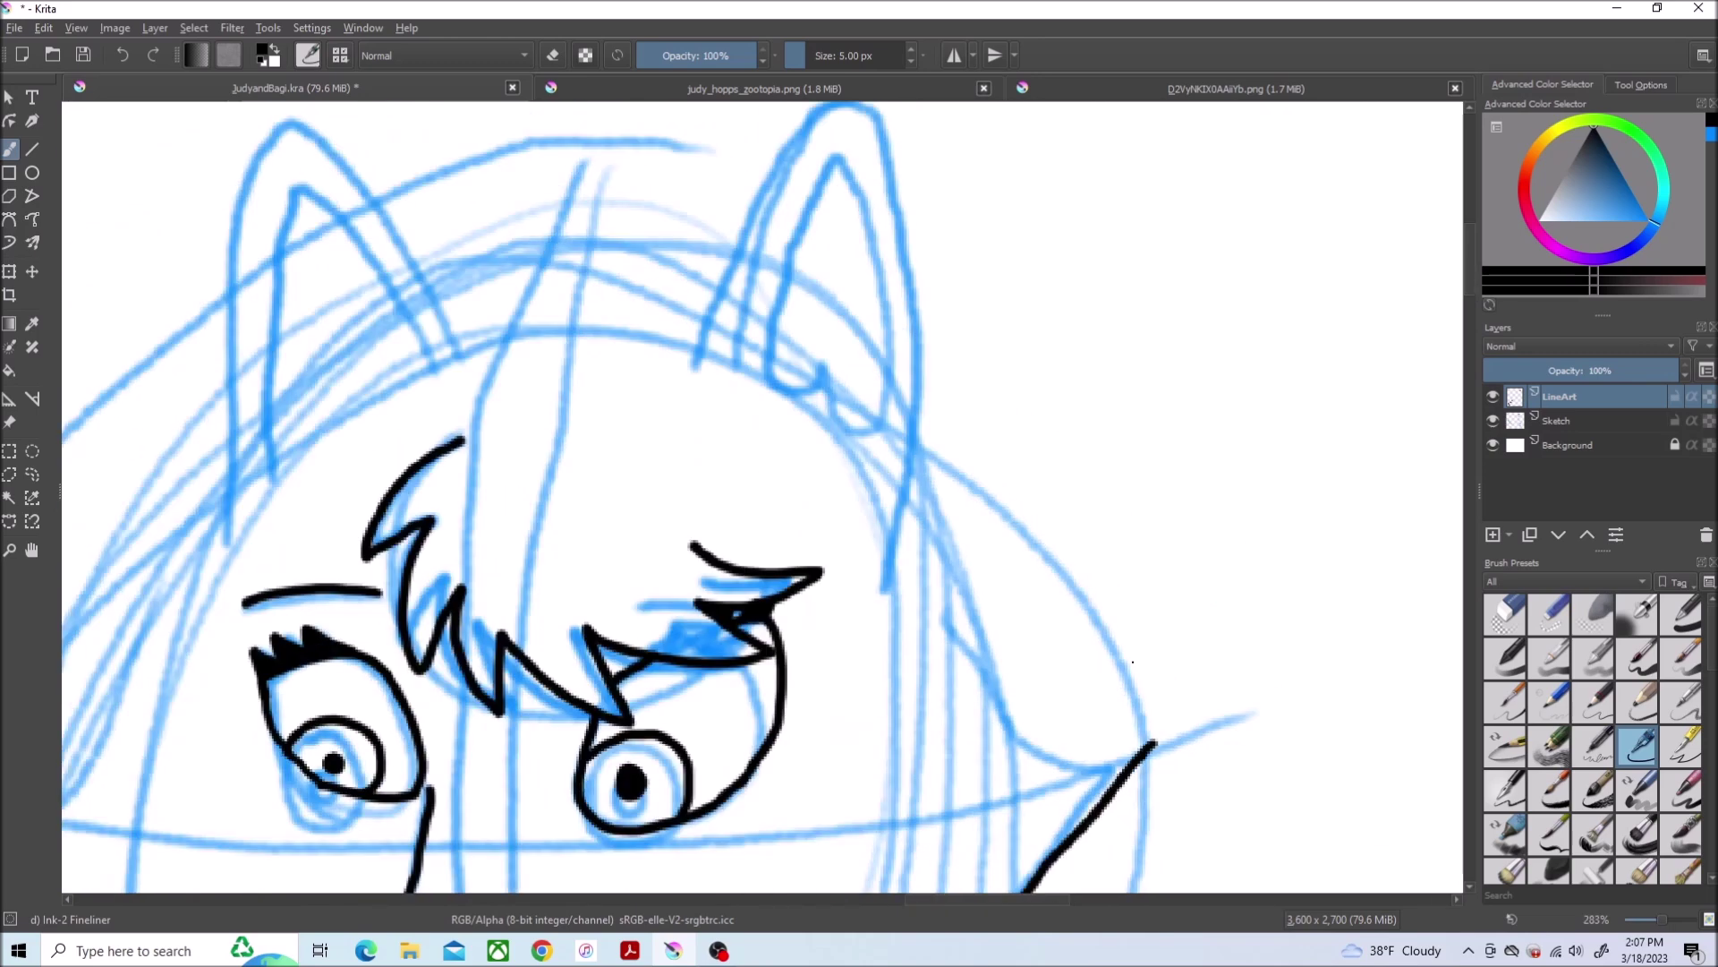
{"action": "mouse_move", "coordinate": [1087, 728]}
{"action": "left_mouse_down"}
{"action": "mouse_move", "coordinate": [905, 237]}
{"action": "mouse_move", "coordinate": [730, 226]}
{"action": "mouse_move", "coordinate": [548, 325]}
{"action": "mouse_move", "coordinate": [210, 681]}
{"action": "left_mouse_up"}
{"action": "left_click", "coordinate": [123, 56]}
{"action": "left_click", "coordinate": [123, 56]}
{"action": "left_click", "coordinate": [123, 55]}
{"action": "left_click", "coordinate": [122, 55]}
{"action": "mouse_move", "coordinate": [1153, 746]}
{"action": "left_mouse_down"}
{"action": "mouse_move", "coordinate": [879, 172]}
{"action": "mouse_move", "coordinate": [669, 411]}
{"action": "left_mouse_up"}
{"action": "scroll", "coordinate": [880, 182], "scroll_direction": "up", "scroll_amount": 1}
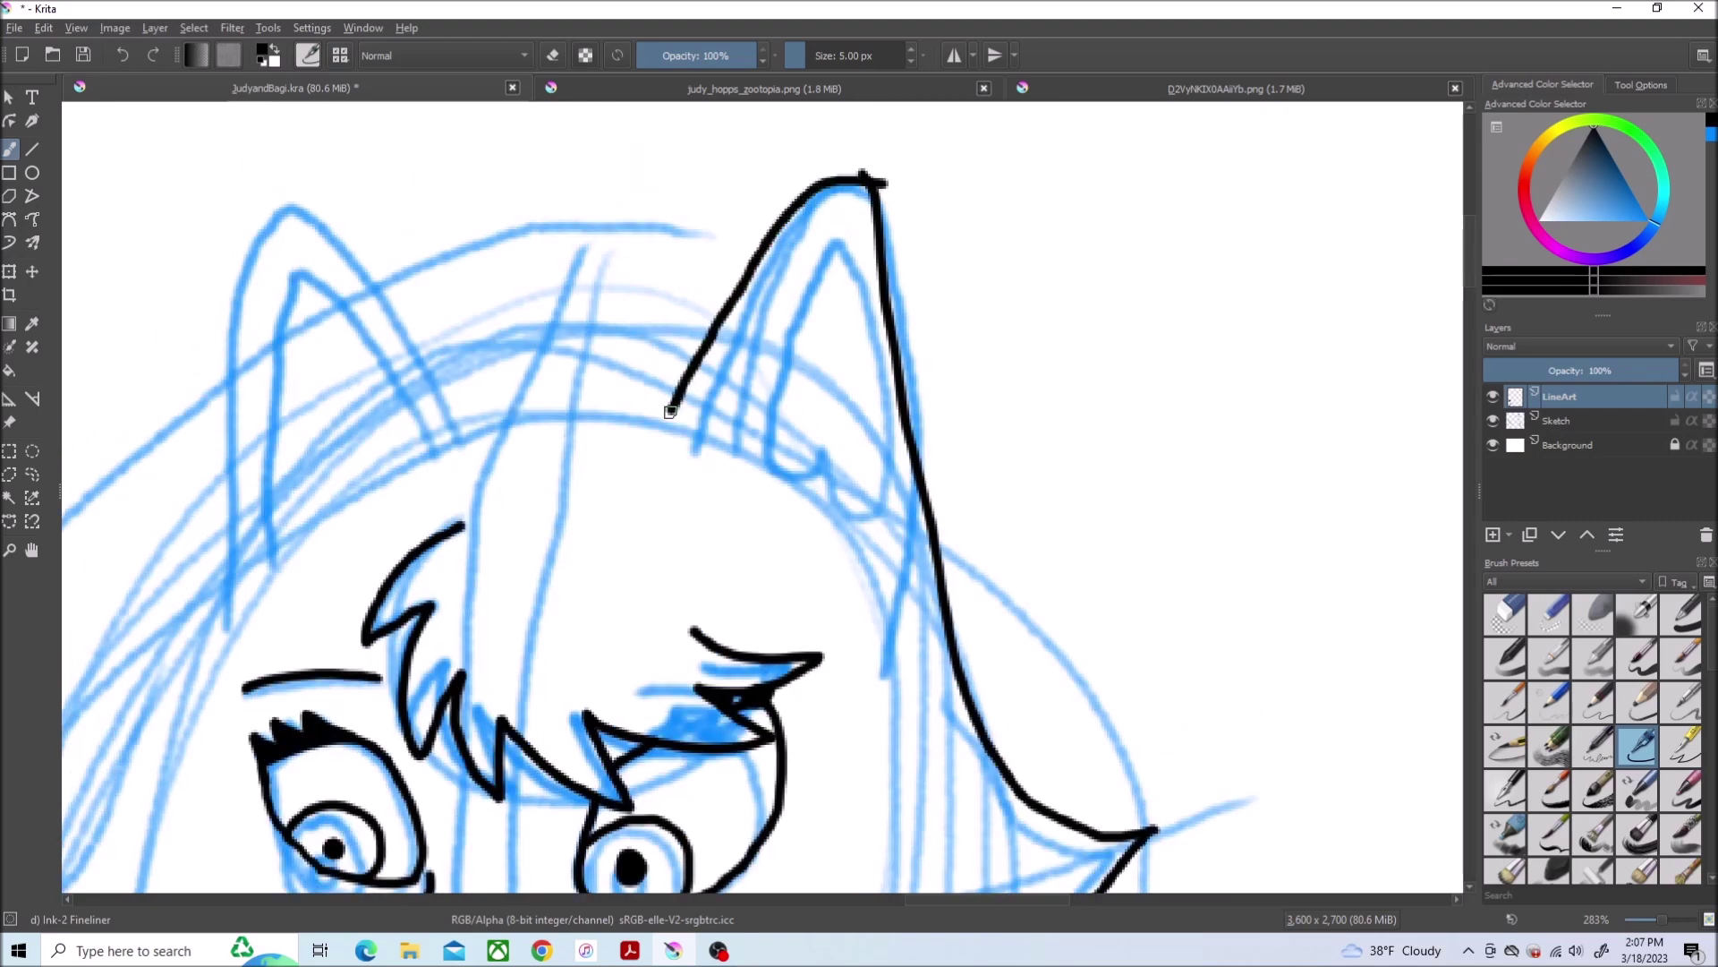
{"action": "left_click", "coordinate": [1068, 90]}
{"action": "left_click", "coordinate": [288, 89]}
{"action": "scroll", "coordinate": [684, 404], "scroll_direction": "down", "scroll_amount": 2}
{"action": "scroll", "coordinate": [604, 712], "scroll_direction": "up", "scroll_amount": 2}
{"action": "left_click_drag", "start_coordinate": [1469, 287], "coordinate": [1469, 273]}
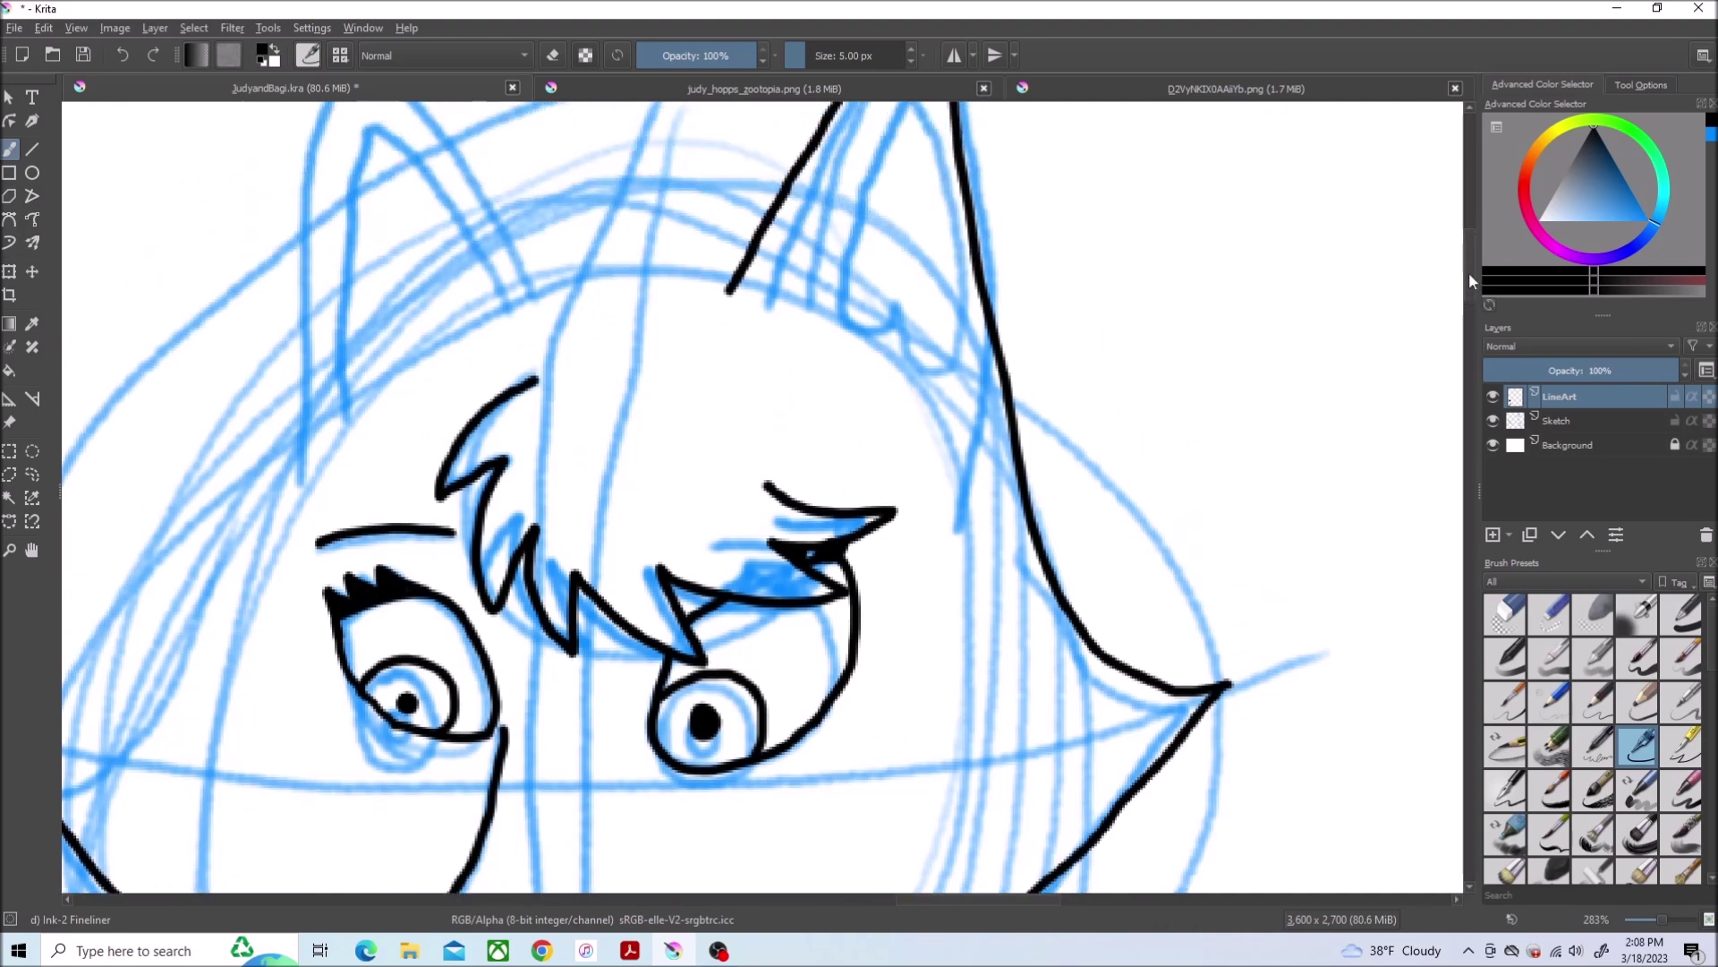
Ink the left side of the head and the inner loop of the right ear
{"action": "mouse_move", "coordinate": [575, 267]}
{"action": "left_mouse_down"}
{"action": "mouse_move", "coordinate": [371, 389]}
{"action": "mouse_move", "coordinate": [107, 779]}
{"action": "left_mouse_up"}
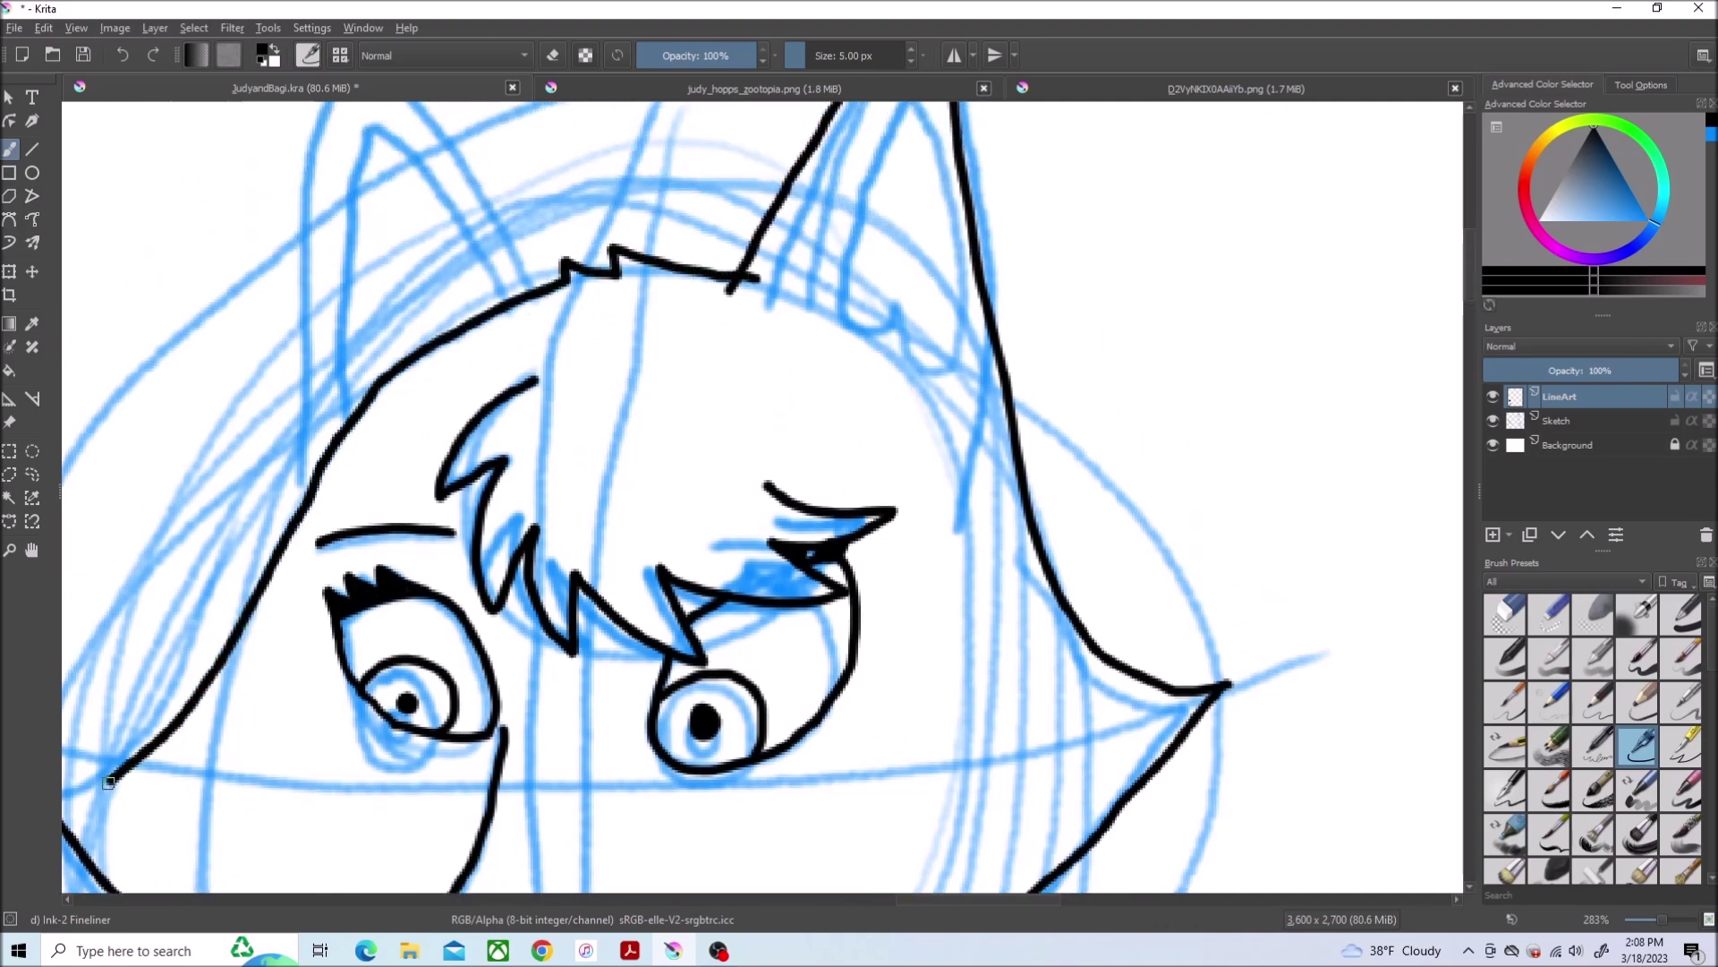
{"action": "key", "text": "ctrl+shift+Tab"}
{"action": "key", "text": "ctrl+Tab"}
{"action": "key", "text": "plus"}
{"action": "key", "text": "plus"}
{"action": "left_click_drag", "start_coordinate": [1467, 277], "coordinate": [1469, 216]}
{"action": "mouse_move", "coordinate": [828, 618]}
{"action": "left_mouse_down"}
{"action": "mouse_move", "coordinate": [939, 365]}
{"action": "mouse_move", "coordinate": [703, 626]}
{"action": "mouse_move", "coordinate": [829, 628]}
{"action": "left_mouse_up"}
Ink the outer and inner outlines of the left ear
{"action": "key", "text": "minus"}
{"action": "key", "text": "minus"}
{"action": "key", "text": "minus"}
{"action": "key", "text": "plus"}
{"action": "key", "text": "plus"}
{"action": "key", "text": "plus"}
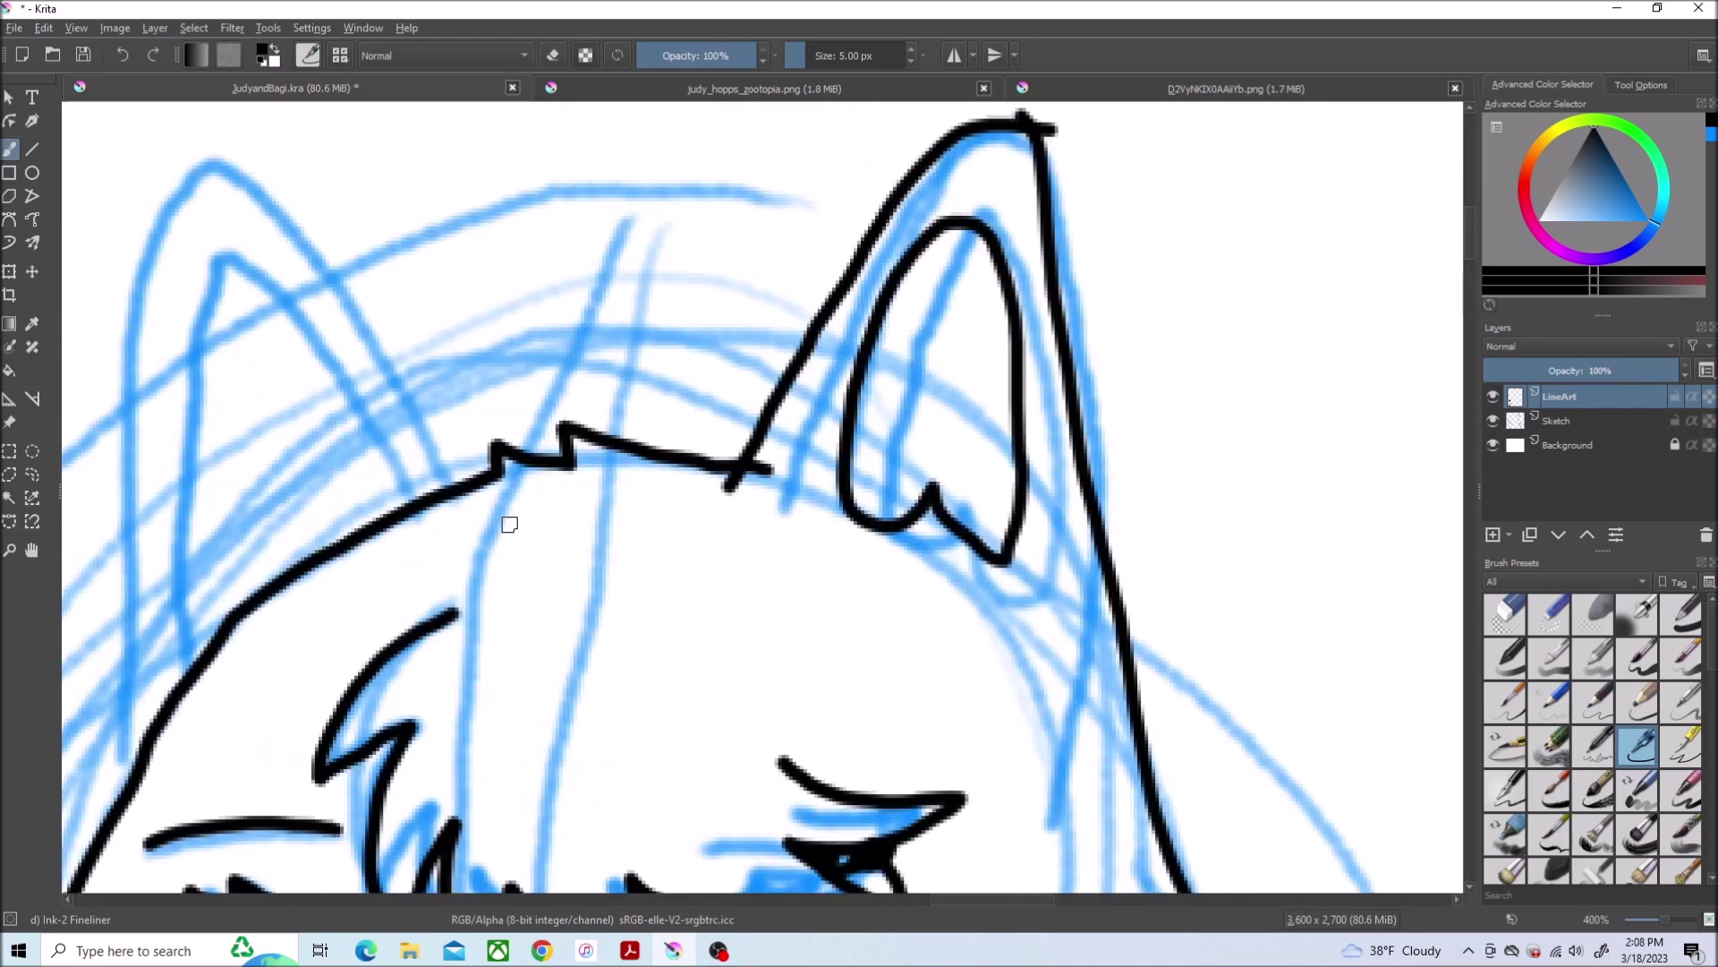
{"action": "mouse_move", "coordinate": [453, 507]}
{"action": "left_mouse_down"}
{"action": "mouse_move", "coordinate": [126, 329]}
{"action": "mouse_move", "coordinate": [146, 738]}
{"action": "left_mouse_up"}
{"action": "mouse_move", "coordinate": [384, 507]}
{"action": "left_mouse_down"}
{"action": "mouse_move", "coordinate": [196, 283]}
{"action": "mouse_move", "coordinate": [166, 708]}
{"action": "left_mouse_up"}
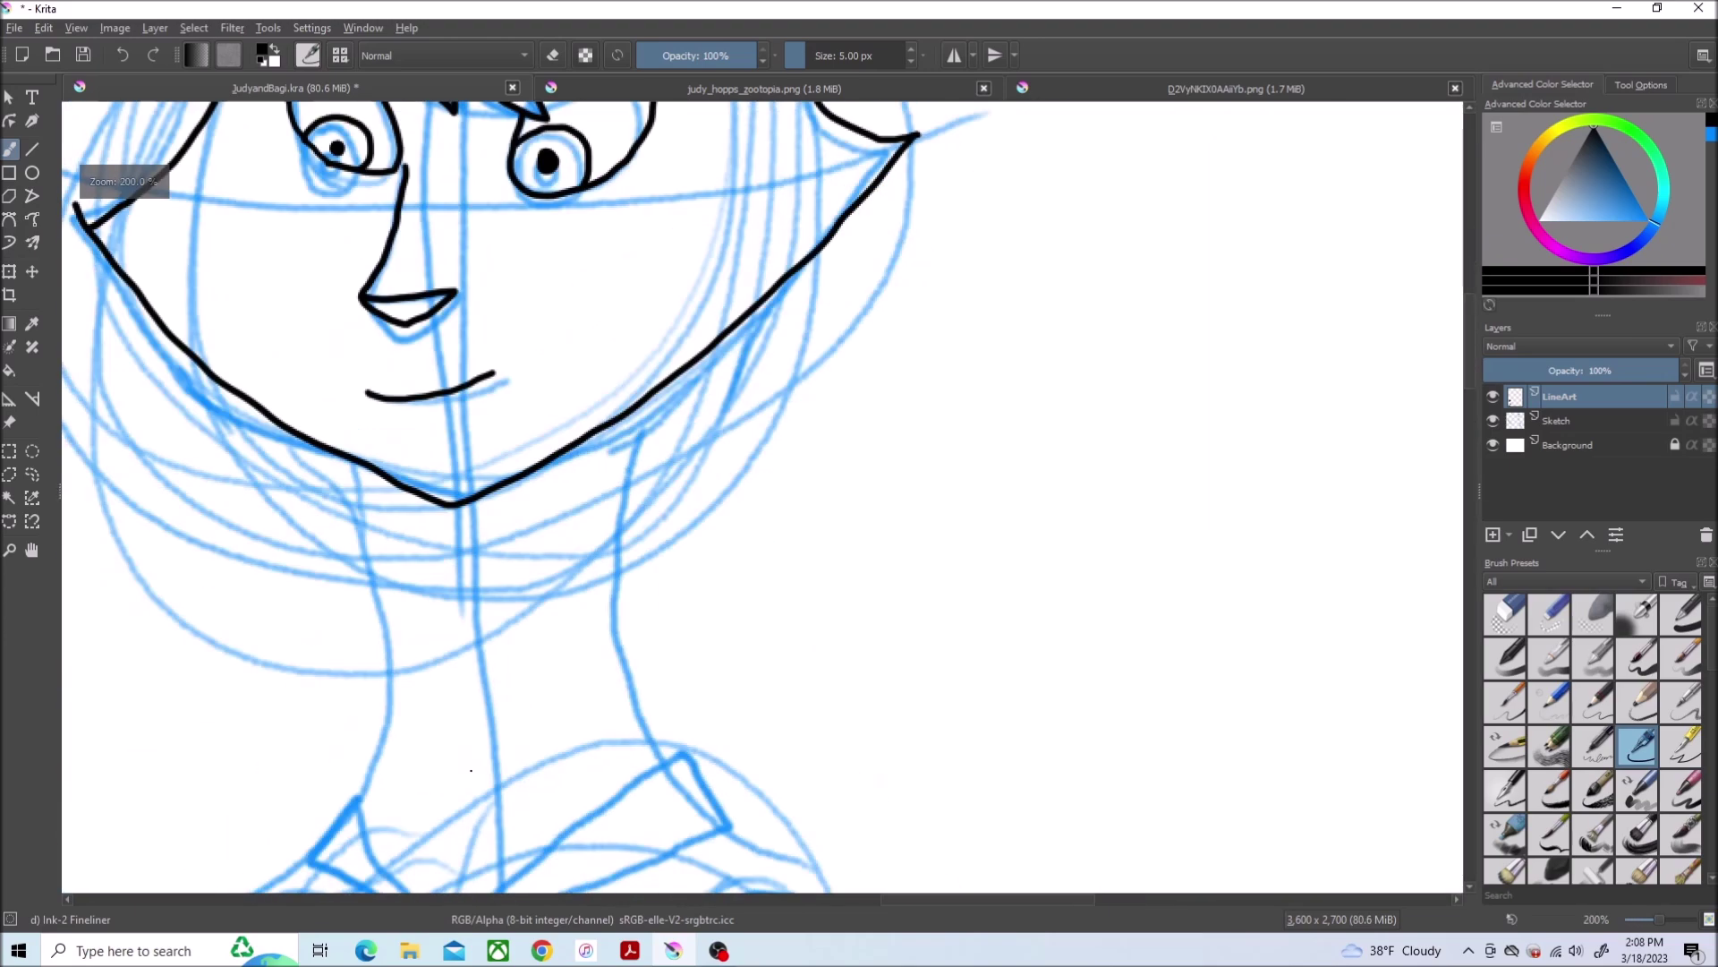
{"action": "scroll", "coordinate": [448, 677], "scroll_direction": "up", "scroll_amount": 1}
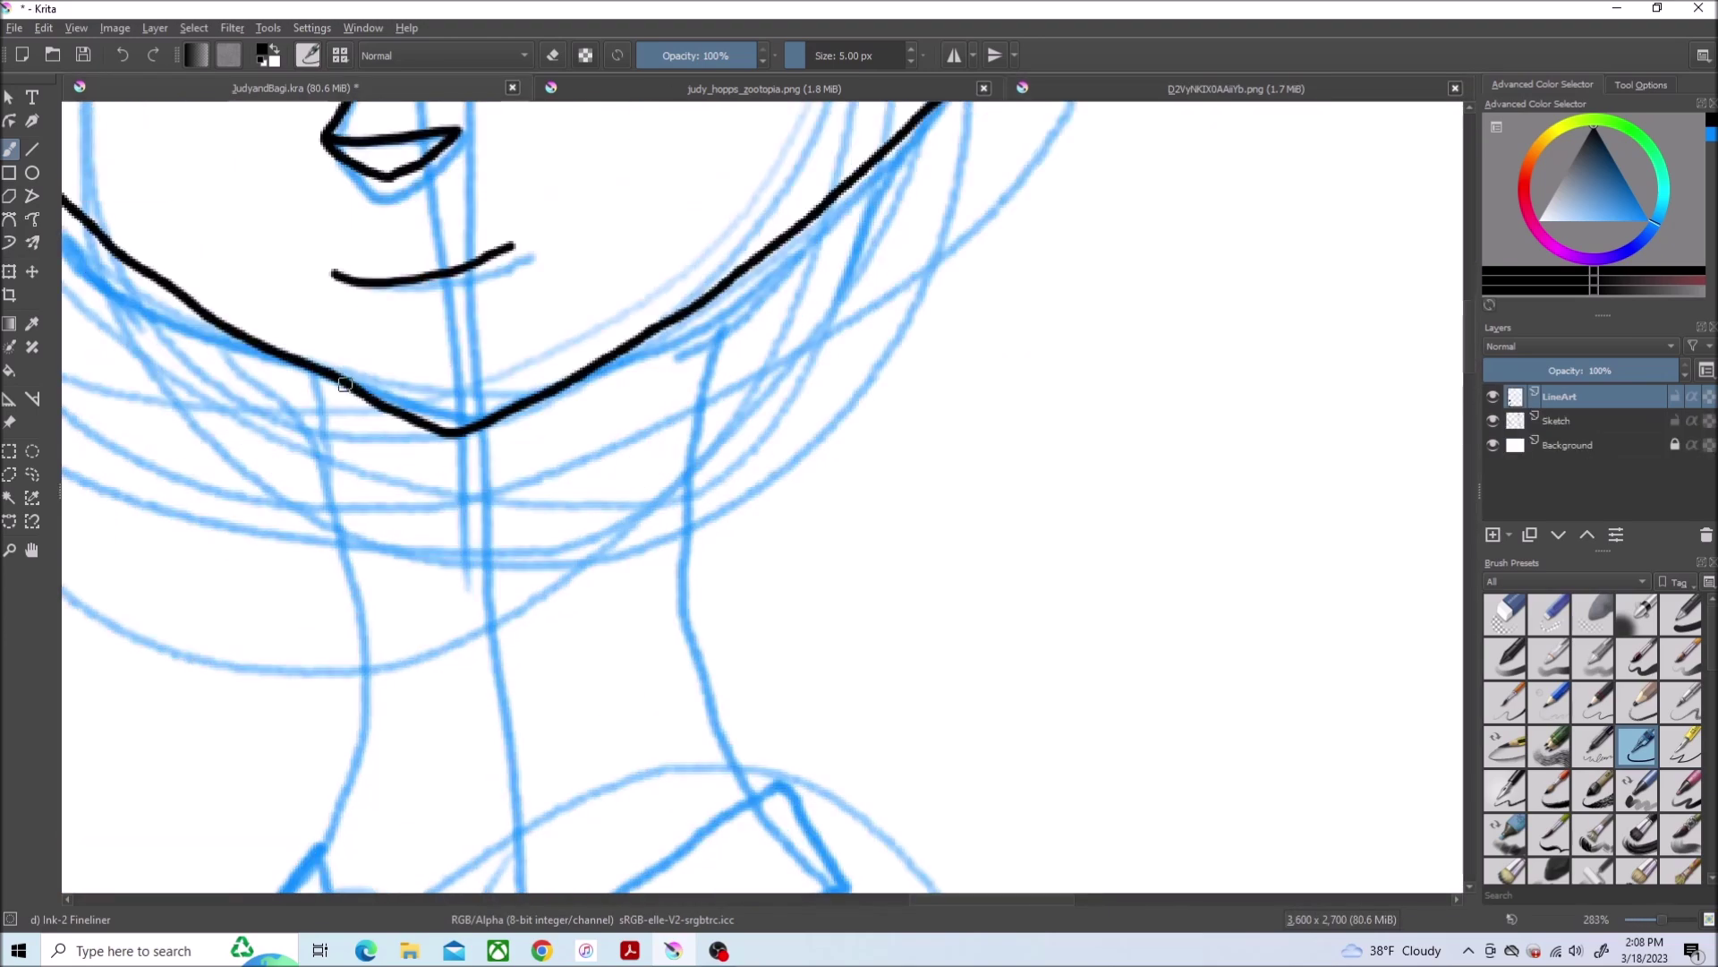
{"action": "scroll", "coordinate": [141, 321], "scroll_direction": "down", "scroll_amount": 4}
Move the selected inked head slightly lower and merge it back into the line art
{"action": "left_click_drag", "start_coordinate": [223, 115], "coordinate": [595, 441]}
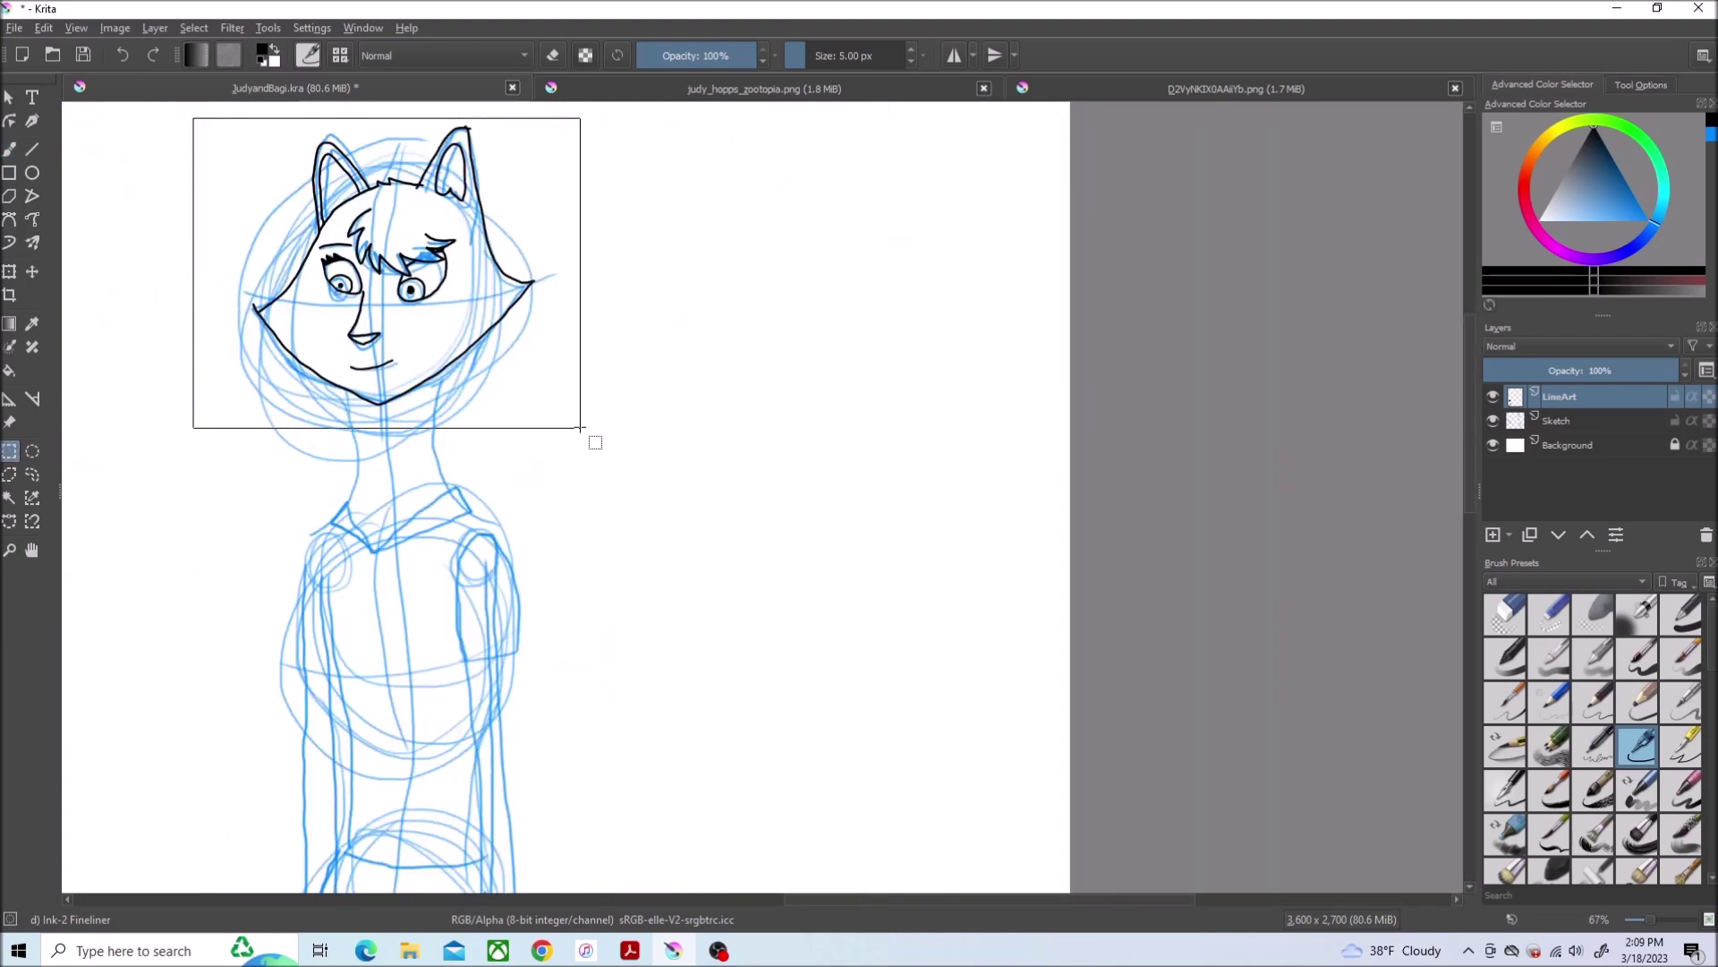
{"action": "key", "text": "t"}
{"action": "left_click_drag", "start_coordinate": [397, 244], "coordinate": [400, 306]}
{"action": "left_click", "coordinate": [155, 27]}
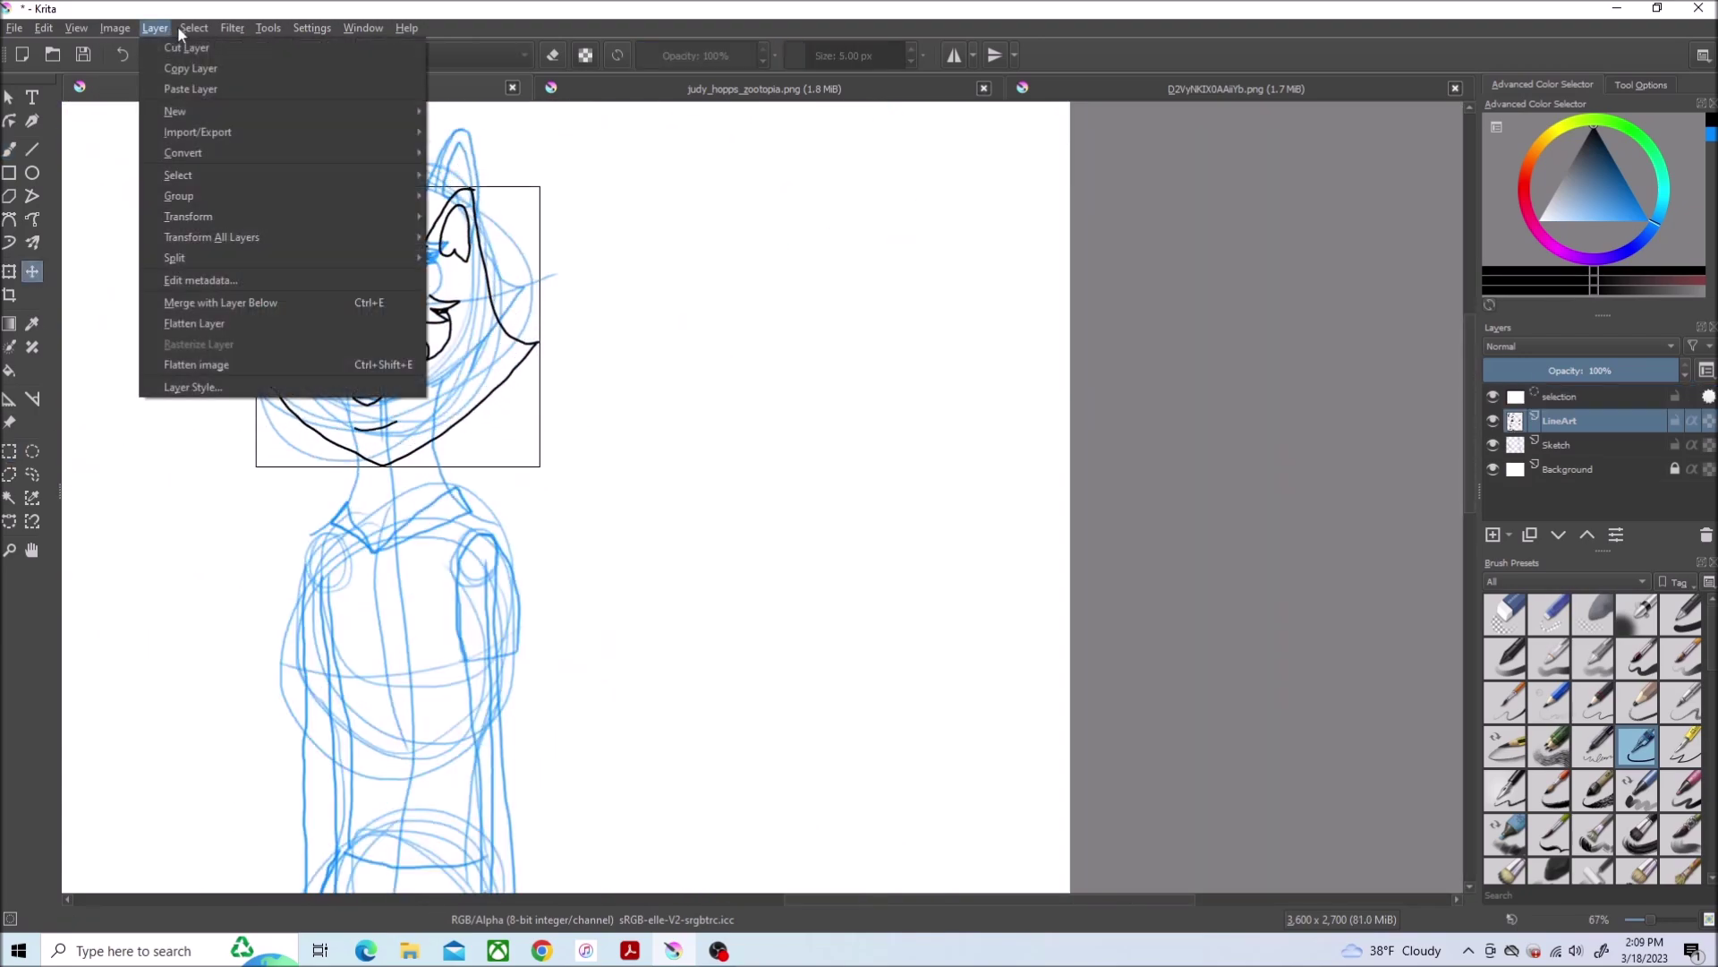
{"action": "left_click", "coordinate": [202, 298]}
{"action": "scroll", "coordinate": [352, 517], "scroll_direction": "up", "scroll_amount": 2}
Save the drawing and return to the fineliner brush
{"action": "key", "text": "b"}
{"action": "left_click", "coordinate": [14, 27]}
{"action": "left_click", "coordinate": [54, 92]}
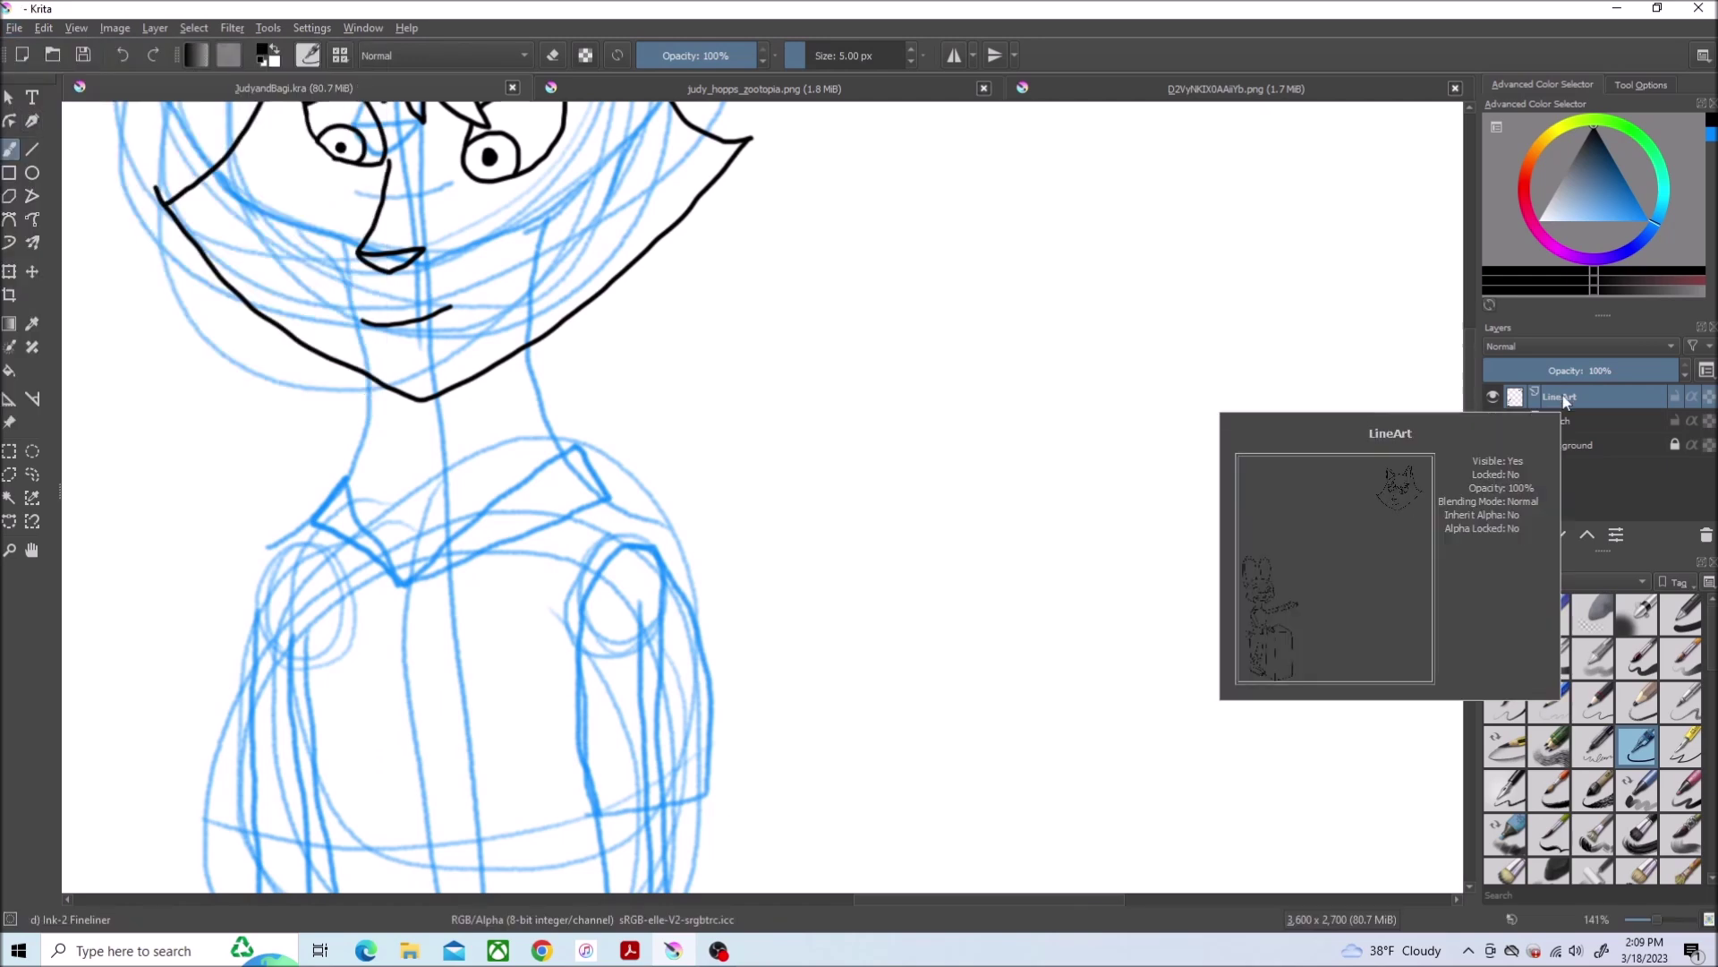
{"action": "left_click_drag", "start_coordinate": [457, 537], "coordinate": [878, 564]}
{"action": "scroll", "coordinate": [881, 538], "scroll_direction": "up", "scroll_amount": 2}
Ink both neck lines and the zigzag collar points, thickening the left neck line
{"action": "left_click_drag", "start_coordinate": [825, 280], "coordinate": [776, 516]}
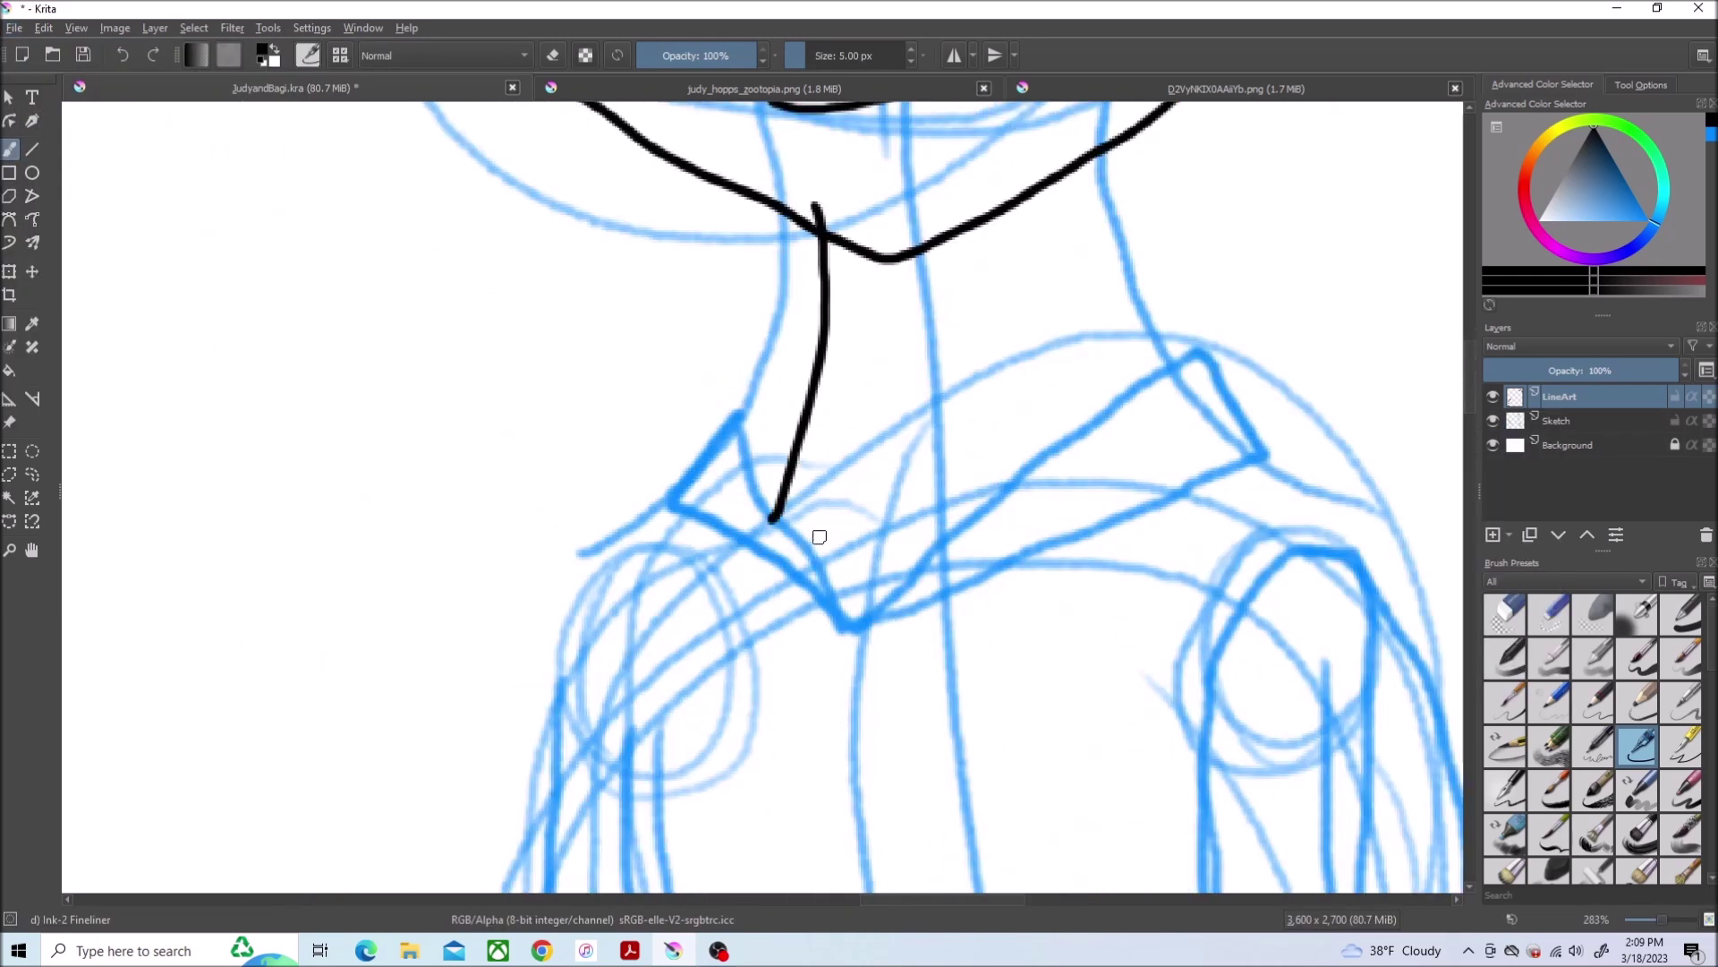
{"action": "mouse_move", "coordinate": [873, 624]}
{"action": "left_mouse_down"}
{"action": "mouse_move", "coordinate": [725, 440]}
{"action": "mouse_move", "coordinate": [659, 531]}
{"action": "mouse_move", "coordinate": [881, 633]}
{"action": "mouse_move", "coordinate": [1264, 422]}
{"action": "mouse_move", "coordinate": [1074, 562]}
{"action": "mouse_move", "coordinate": [882, 631]}
{"action": "left_mouse_up"}
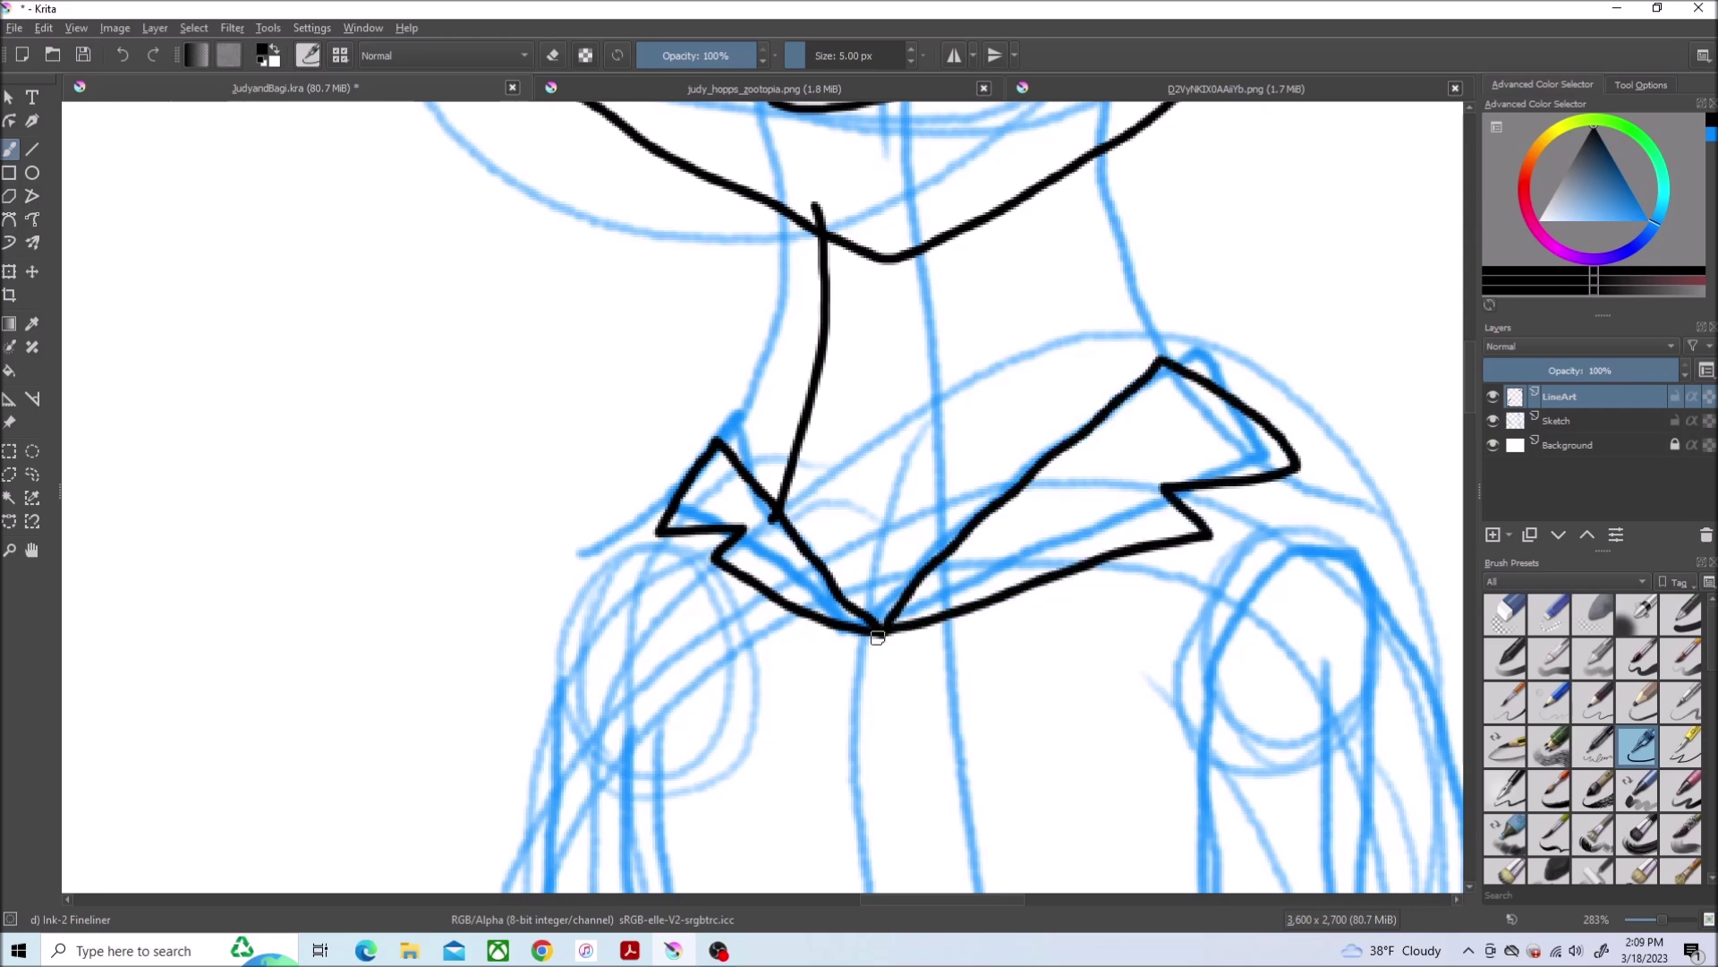
{"action": "left_click_drag", "start_coordinate": [1152, 382], "coordinate": [1108, 216]}
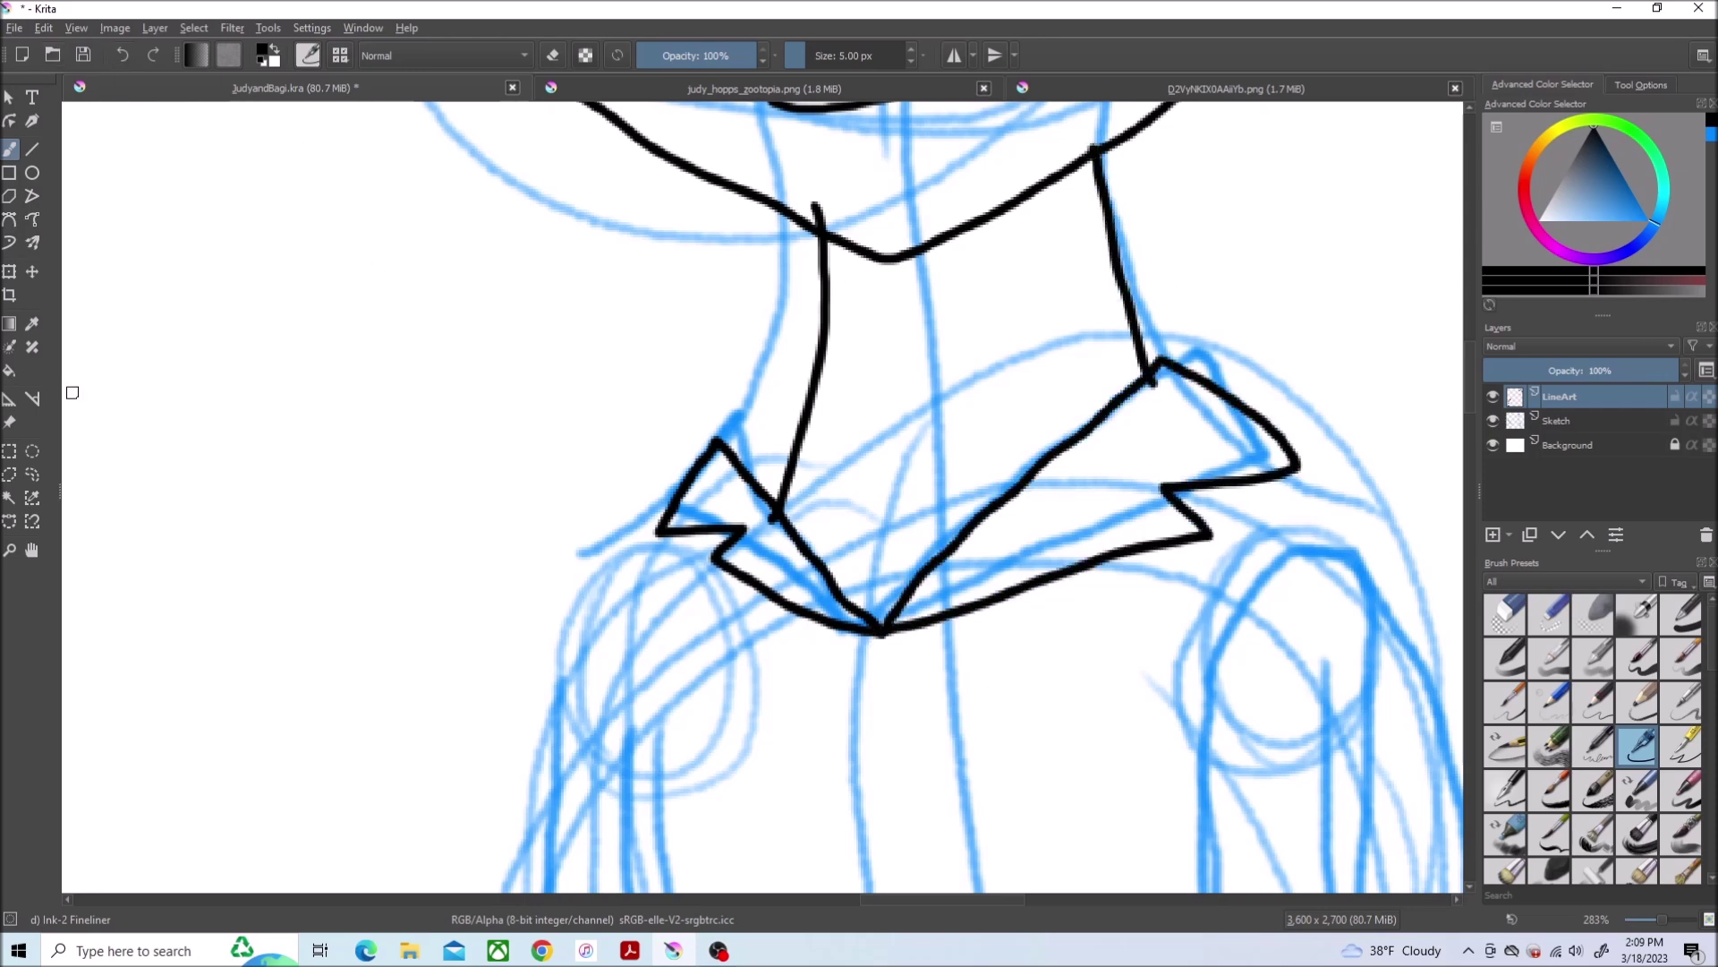
{"action": "left_click_drag", "start_coordinate": [820, 222], "coordinate": [797, 410]}
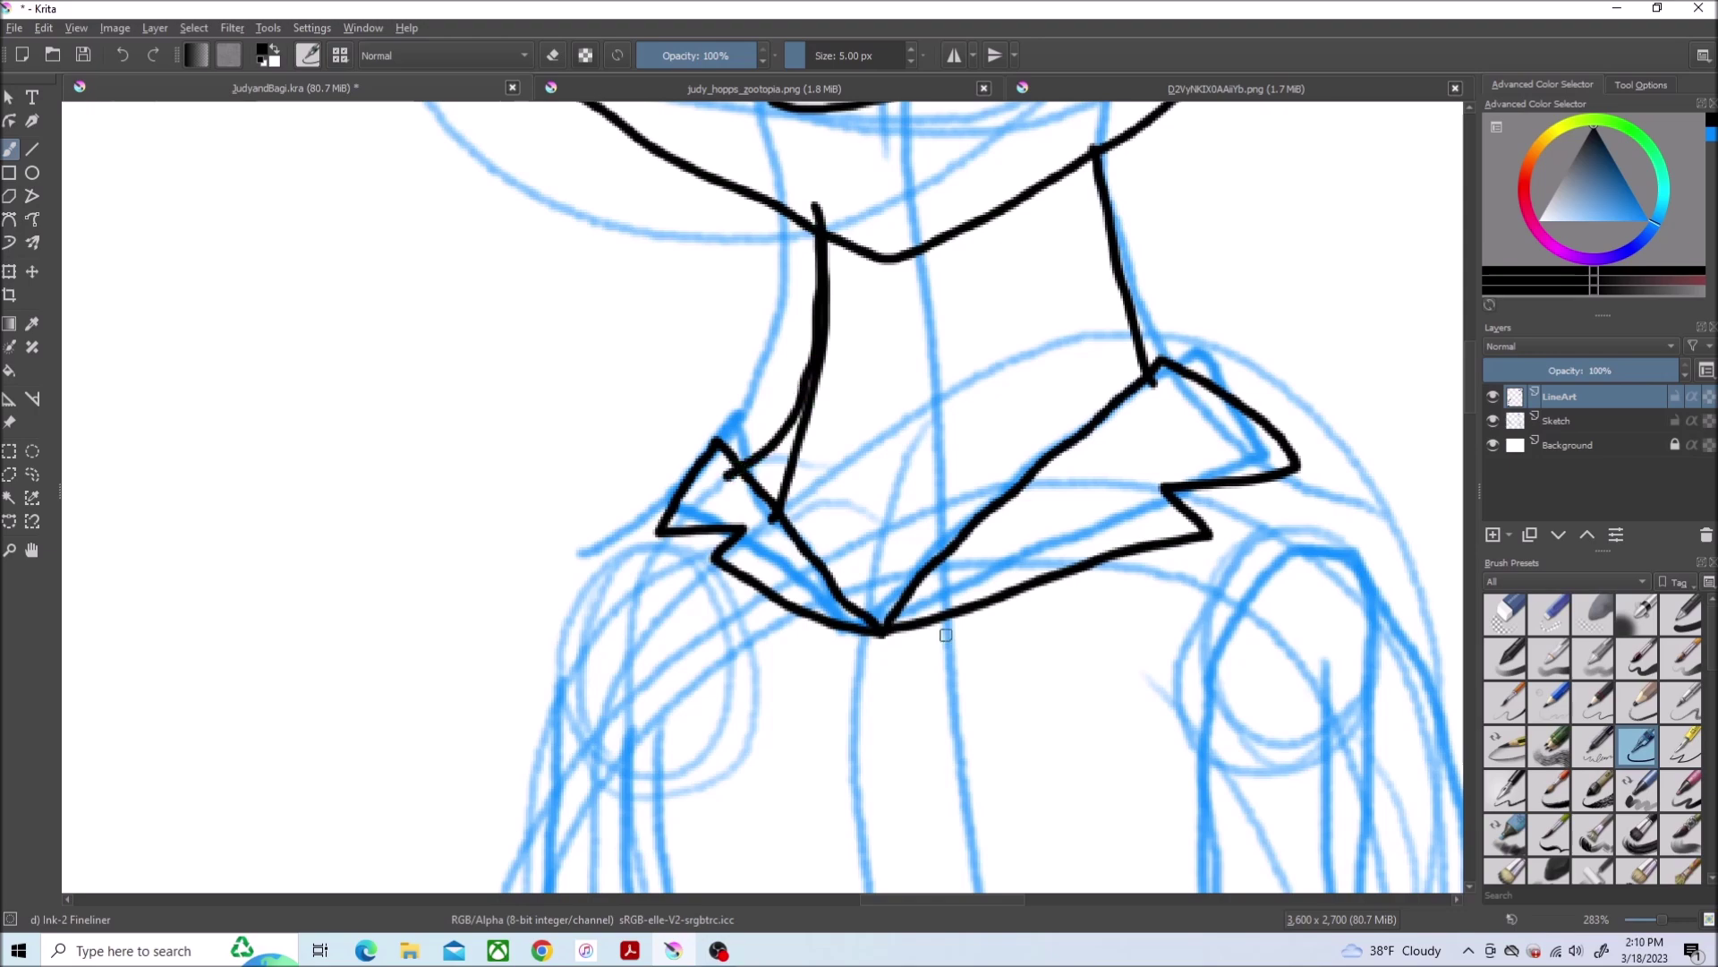
{"action": "scroll", "coordinate": [946, 635], "scroll_direction": "down", "scroll_amount": 5}
{"action": "scroll", "coordinate": [860, 650], "scroll_direction": "up", "scroll_amount": 5}
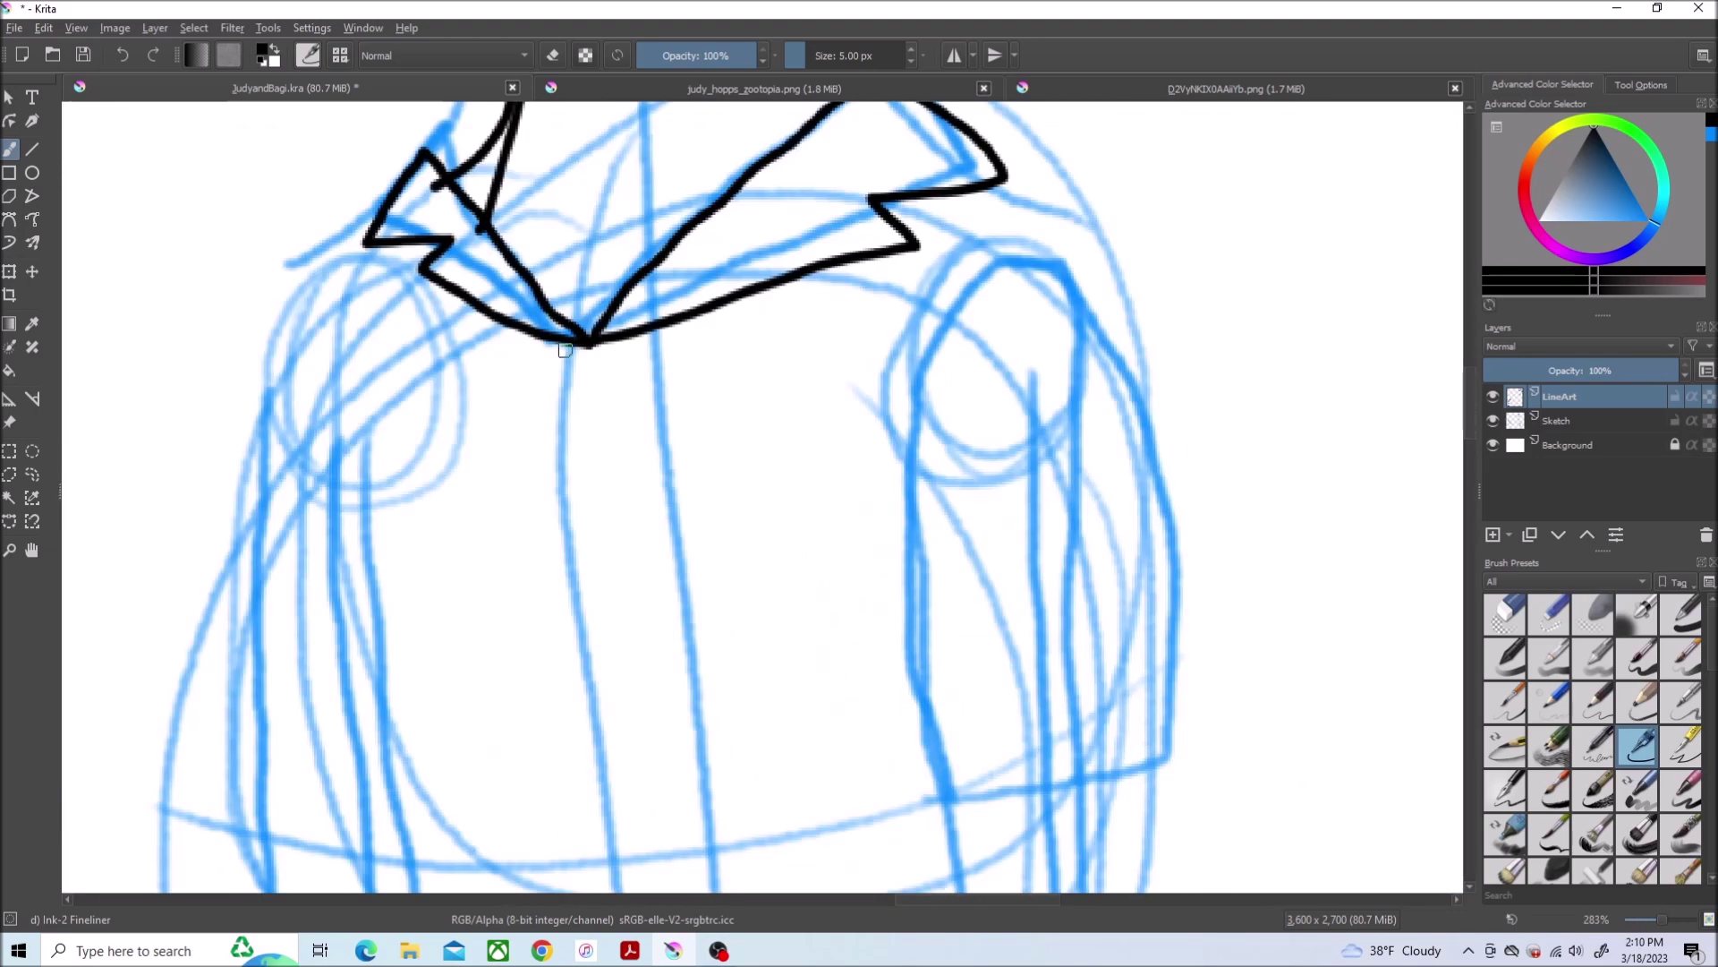
{"action": "scroll", "coordinate": [1083, 384], "scroll_direction": "down", "scroll_amount": 5}
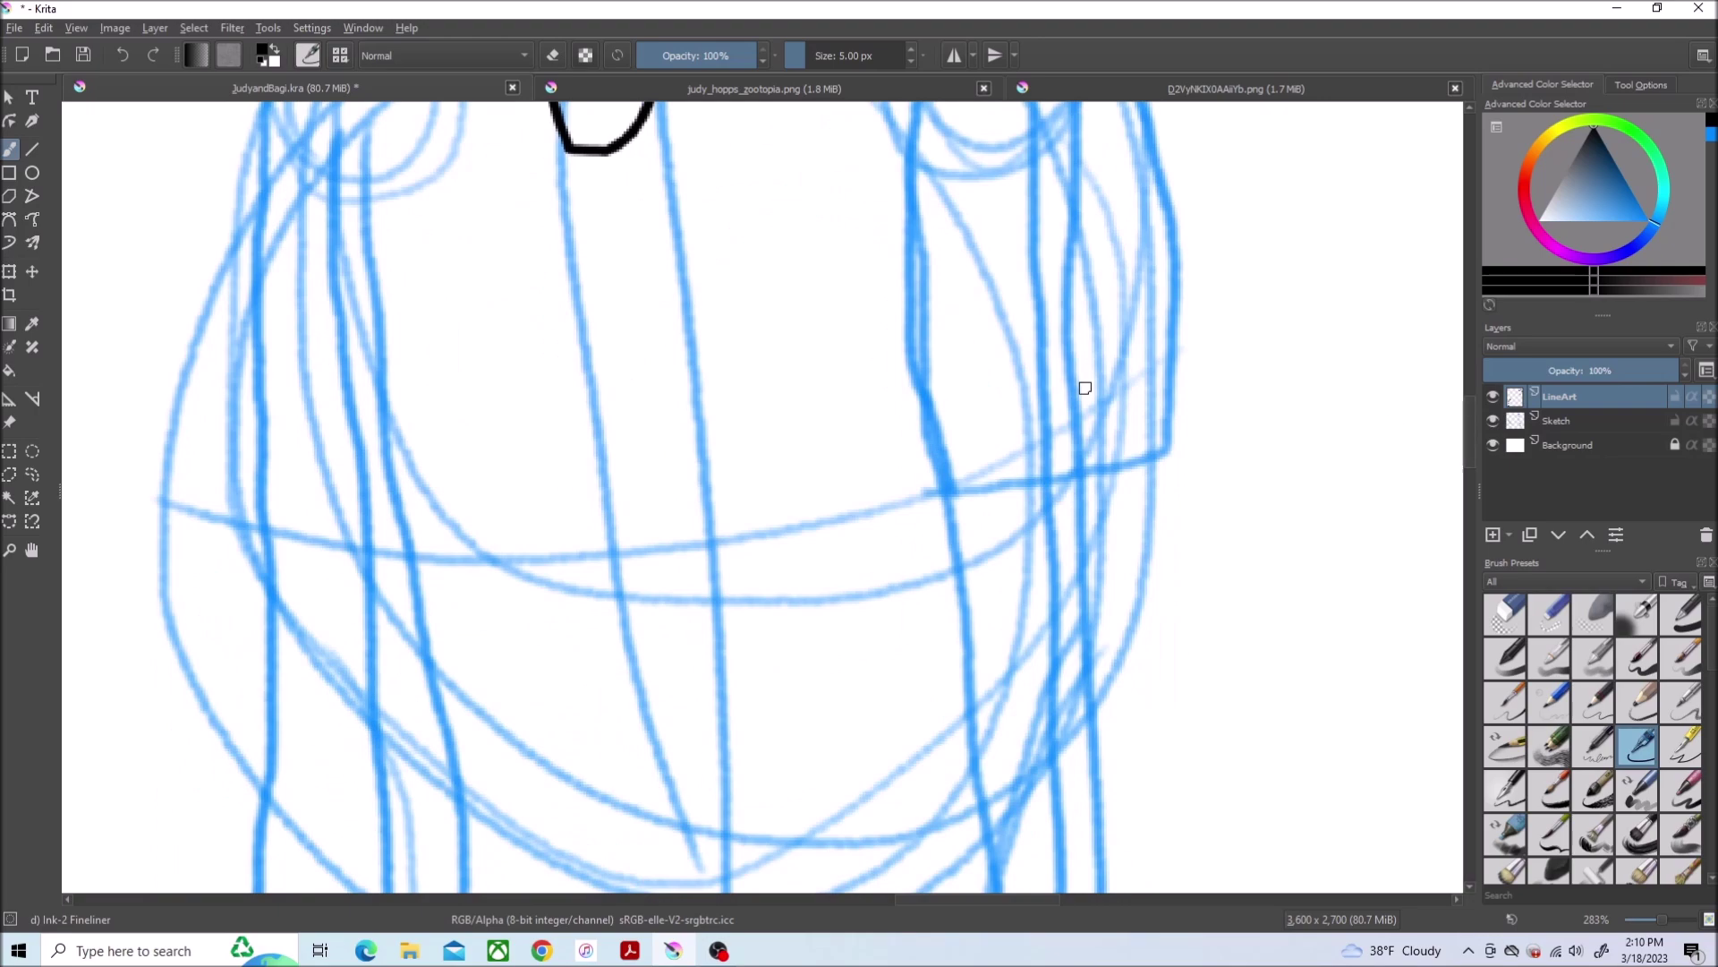
Ink the tie, the right arm outline and the waistline, undoing the last torso stroke
{"action": "mouse_move", "coordinate": [614, 145]}
{"action": "left_mouse_down"}
{"action": "mouse_move", "coordinate": [698, 432]}
{"action": "mouse_move", "coordinate": [627, 621]}
{"action": "mouse_move", "coordinate": [538, 466]}
{"action": "mouse_move", "coordinate": [565, 151]}
{"action": "left_mouse_up"}
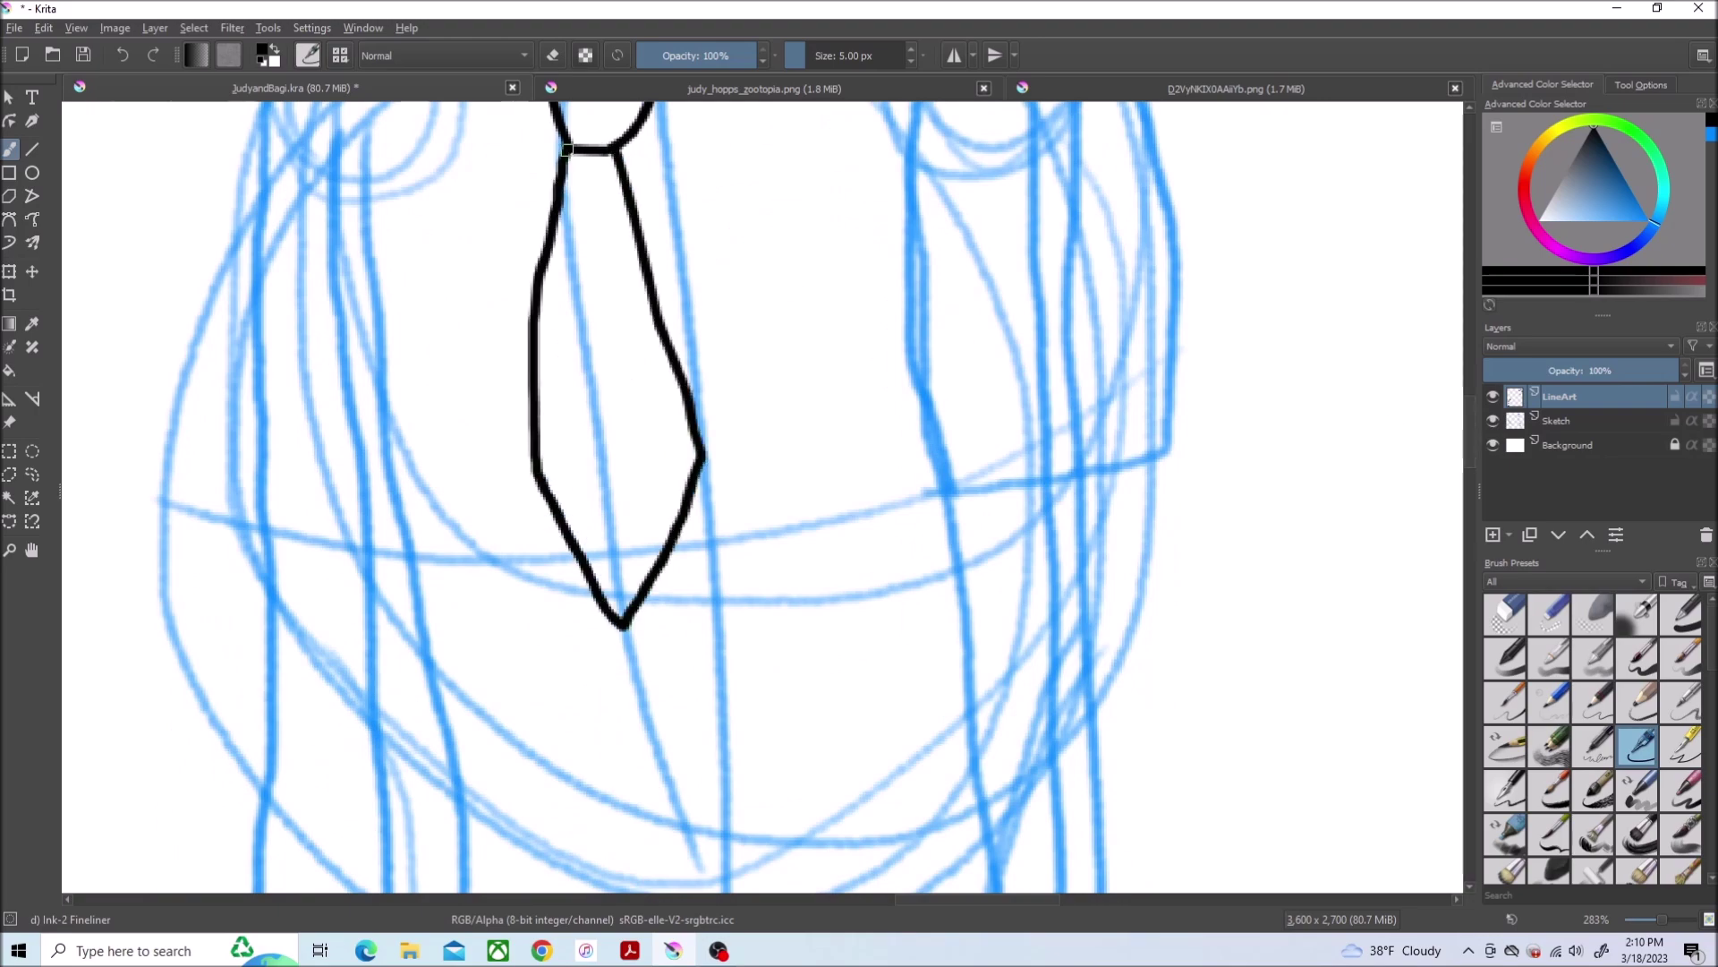
{"action": "scroll", "coordinate": [938, 665], "scroll_direction": "down", "scroll_amount": 1}
{"action": "scroll", "coordinate": [938, 665], "scroll_direction": "up", "scroll_amount": 2}
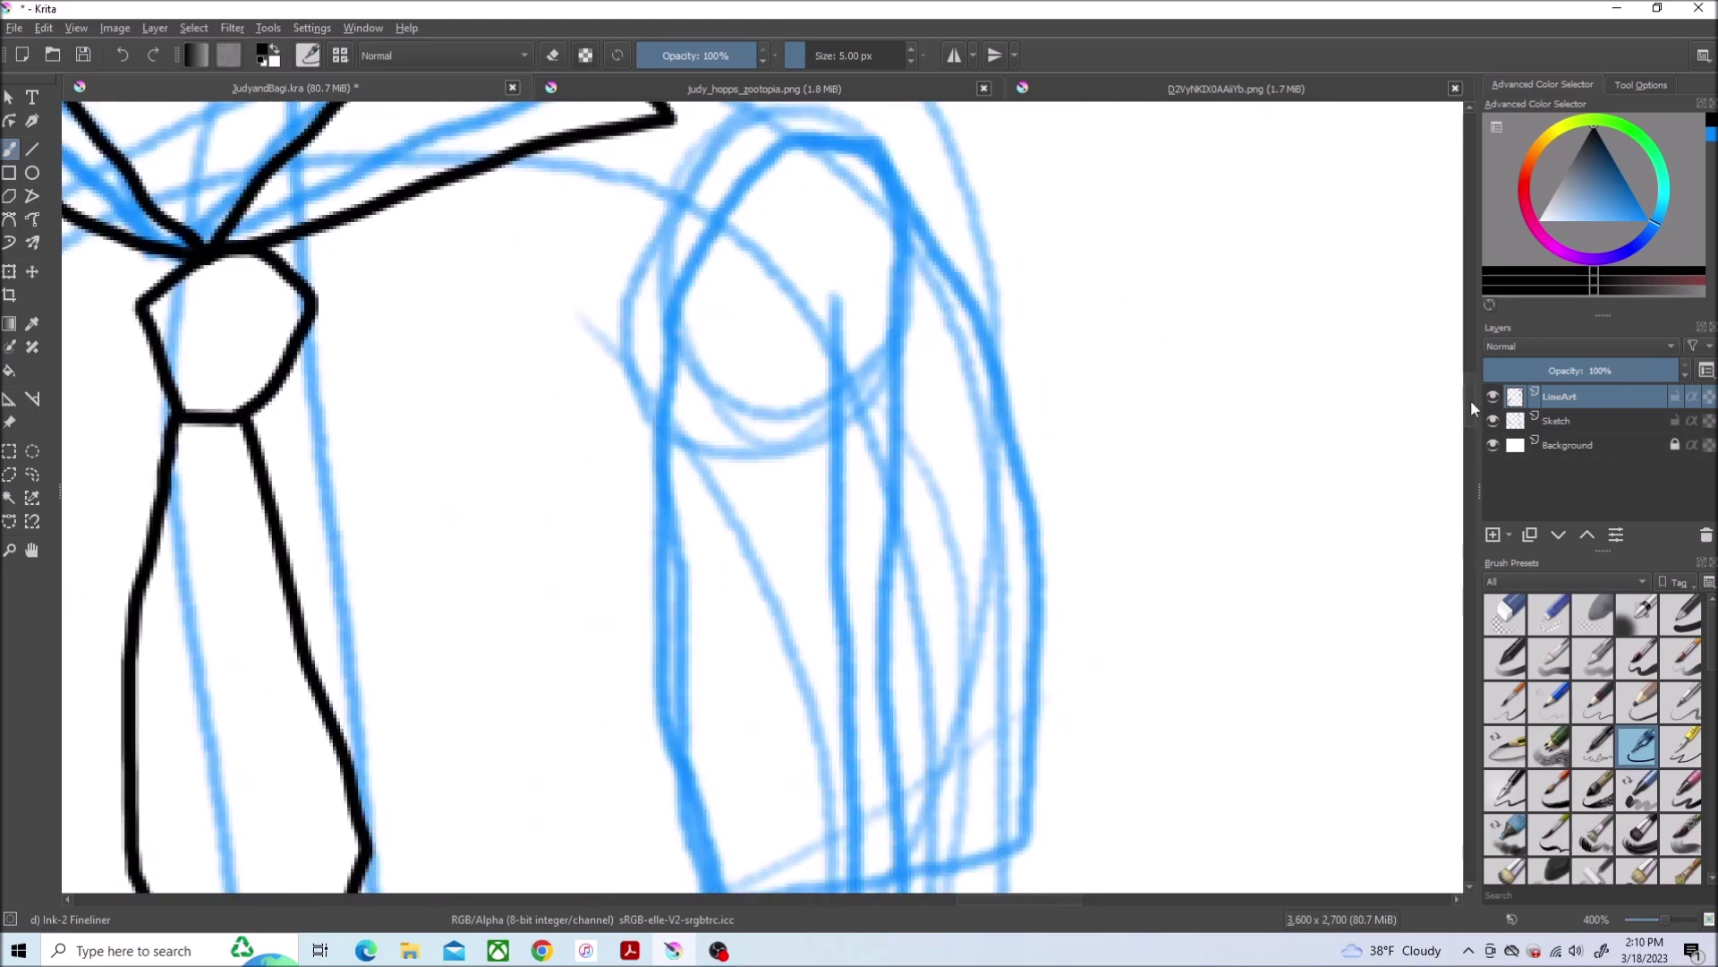
{"action": "scroll", "coordinate": [937, 664], "scroll_direction": "down", "scroll_amount": 1}
{"action": "mouse_move", "coordinate": [815, 802]}
{"action": "left_mouse_down"}
{"action": "mouse_move", "coordinate": [1055, 441]}
{"action": "mouse_move", "coordinate": [824, 364]}
{"action": "mouse_move", "coordinate": [812, 803]}
{"action": "left_mouse_up"}
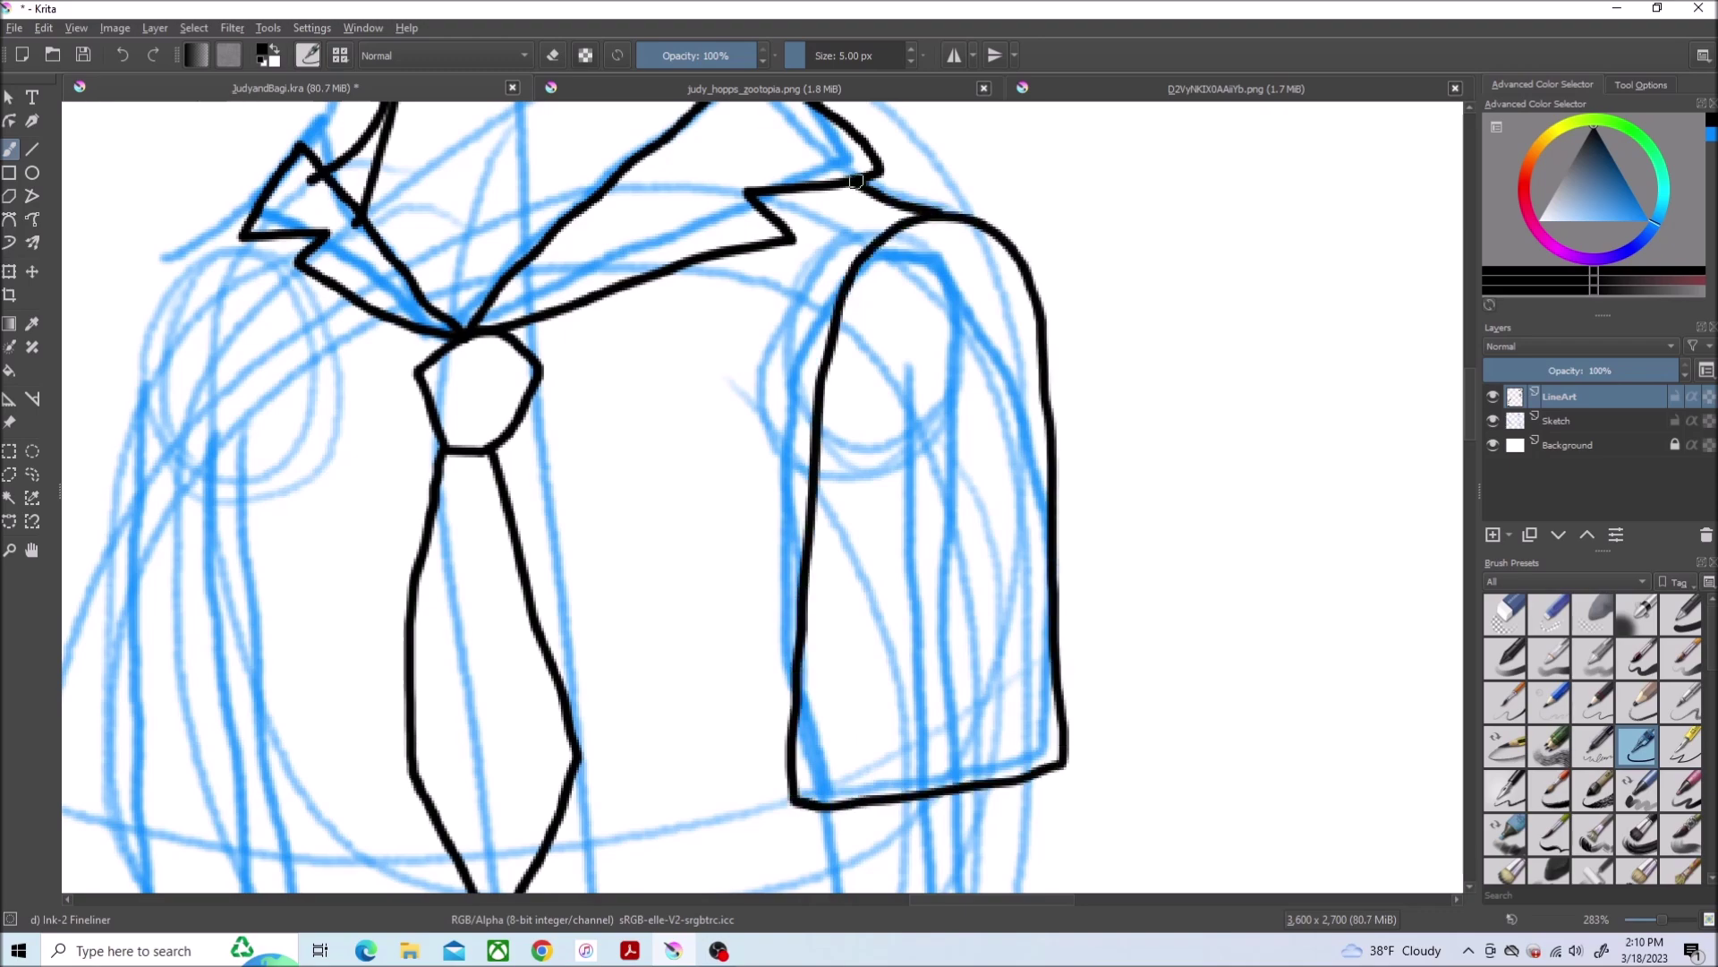
{"action": "scroll", "coordinate": [855, 182], "scroll_direction": "up", "scroll_amount": 10}
{"action": "scroll", "coordinate": [1191, 510], "scroll_direction": "down", "scroll_amount": 6}
{"action": "scroll", "coordinate": [1189, 510], "scroll_direction": "down", "scroll_amount": 1}
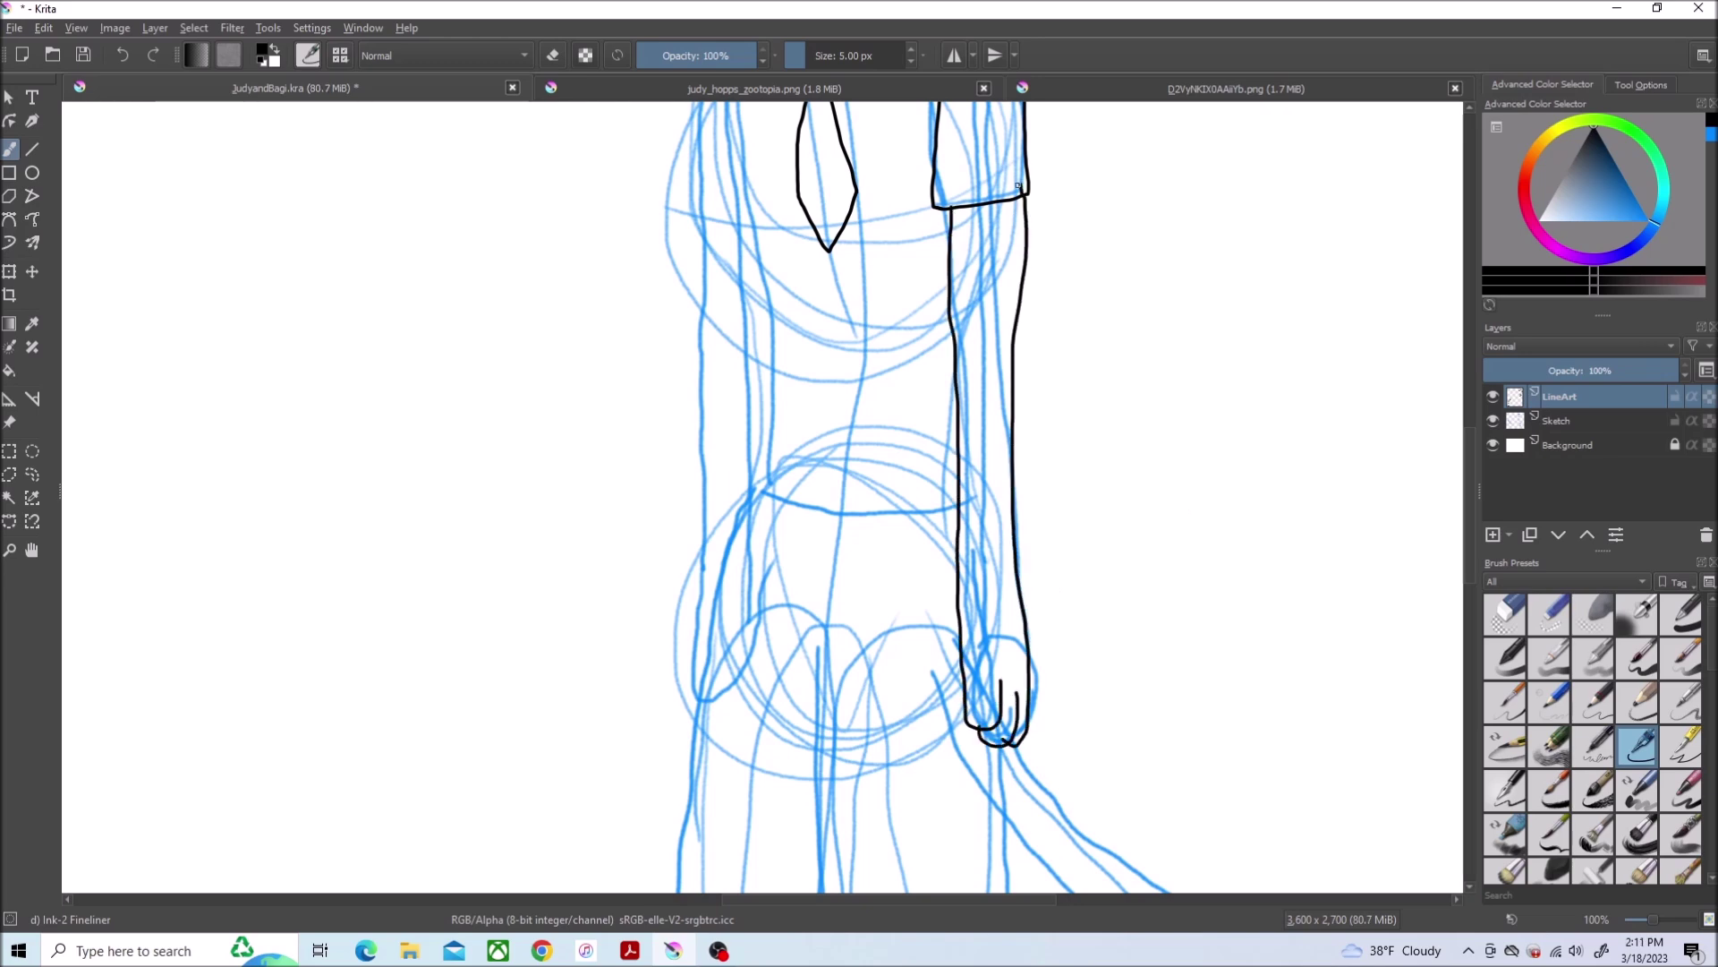
{"action": "scroll", "coordinate": [886, 443], "scroll_direction": "up", "scroll_amount": 1}
{"action": "scroll", "coordinate": [886, 444], "scroll_direction": "up", "scroll_amount": 1}
{"action": "left_click_drag", "start_coordinate": [924, 599], "coordinate": [574, 542]}
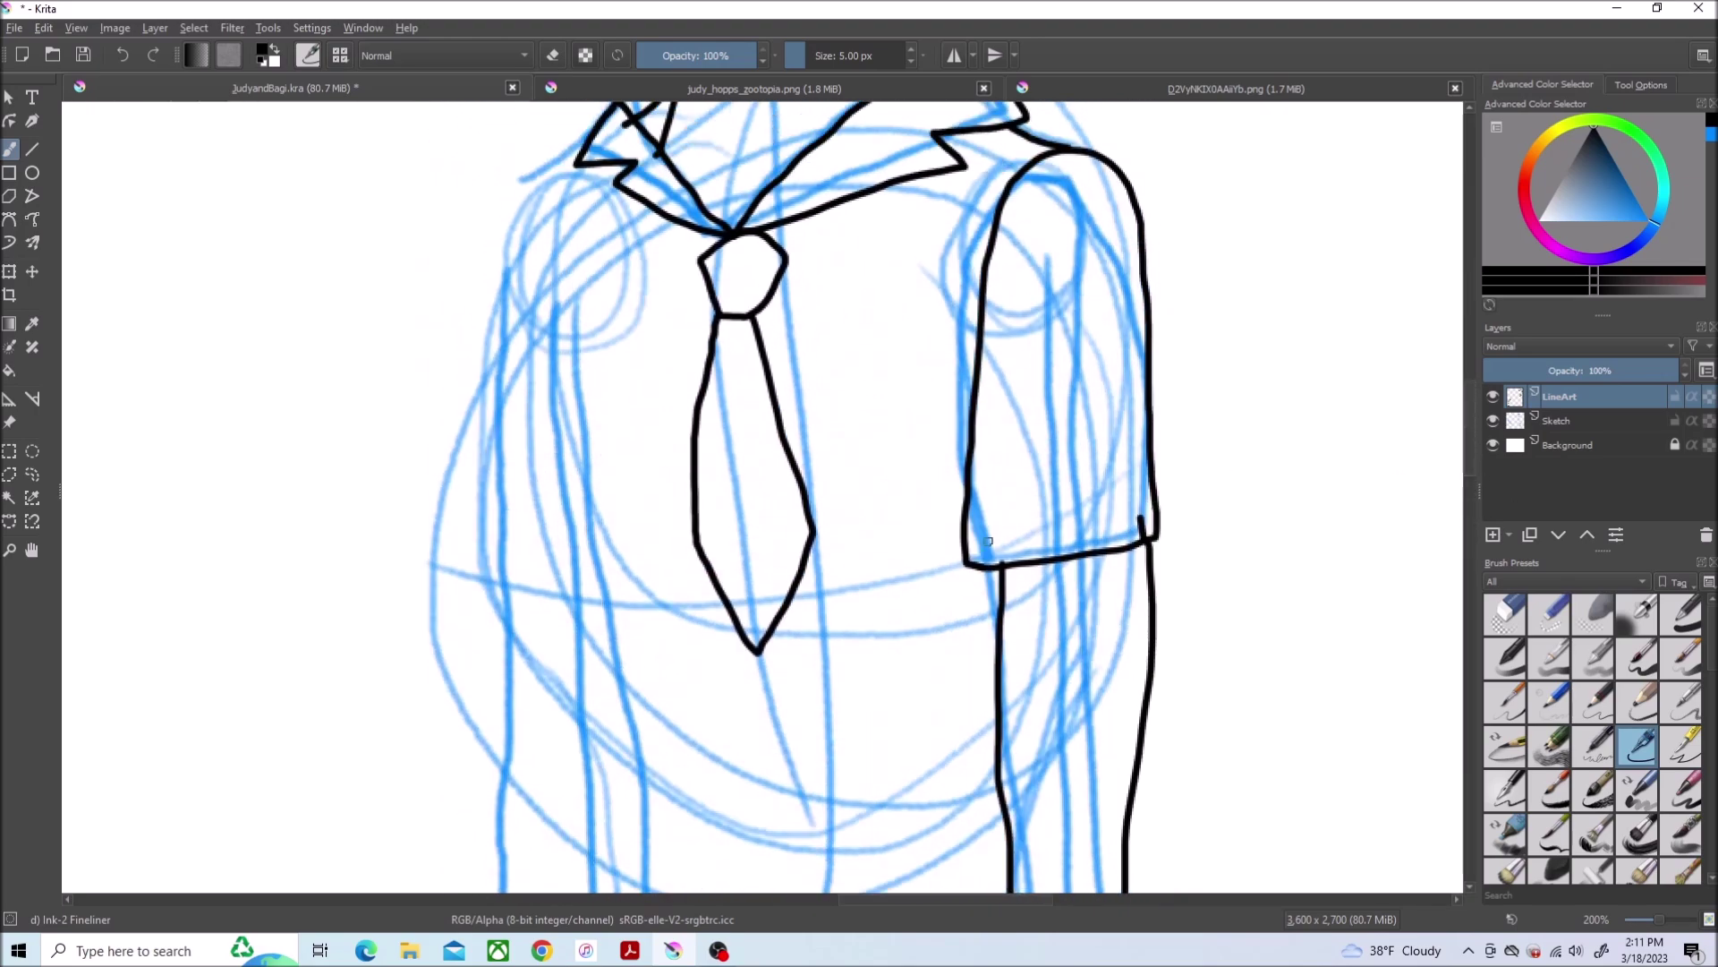
{"action": "scroll", "coordinate": [989, 541], "scroll_direction": "down", "scroll_amount": 2}
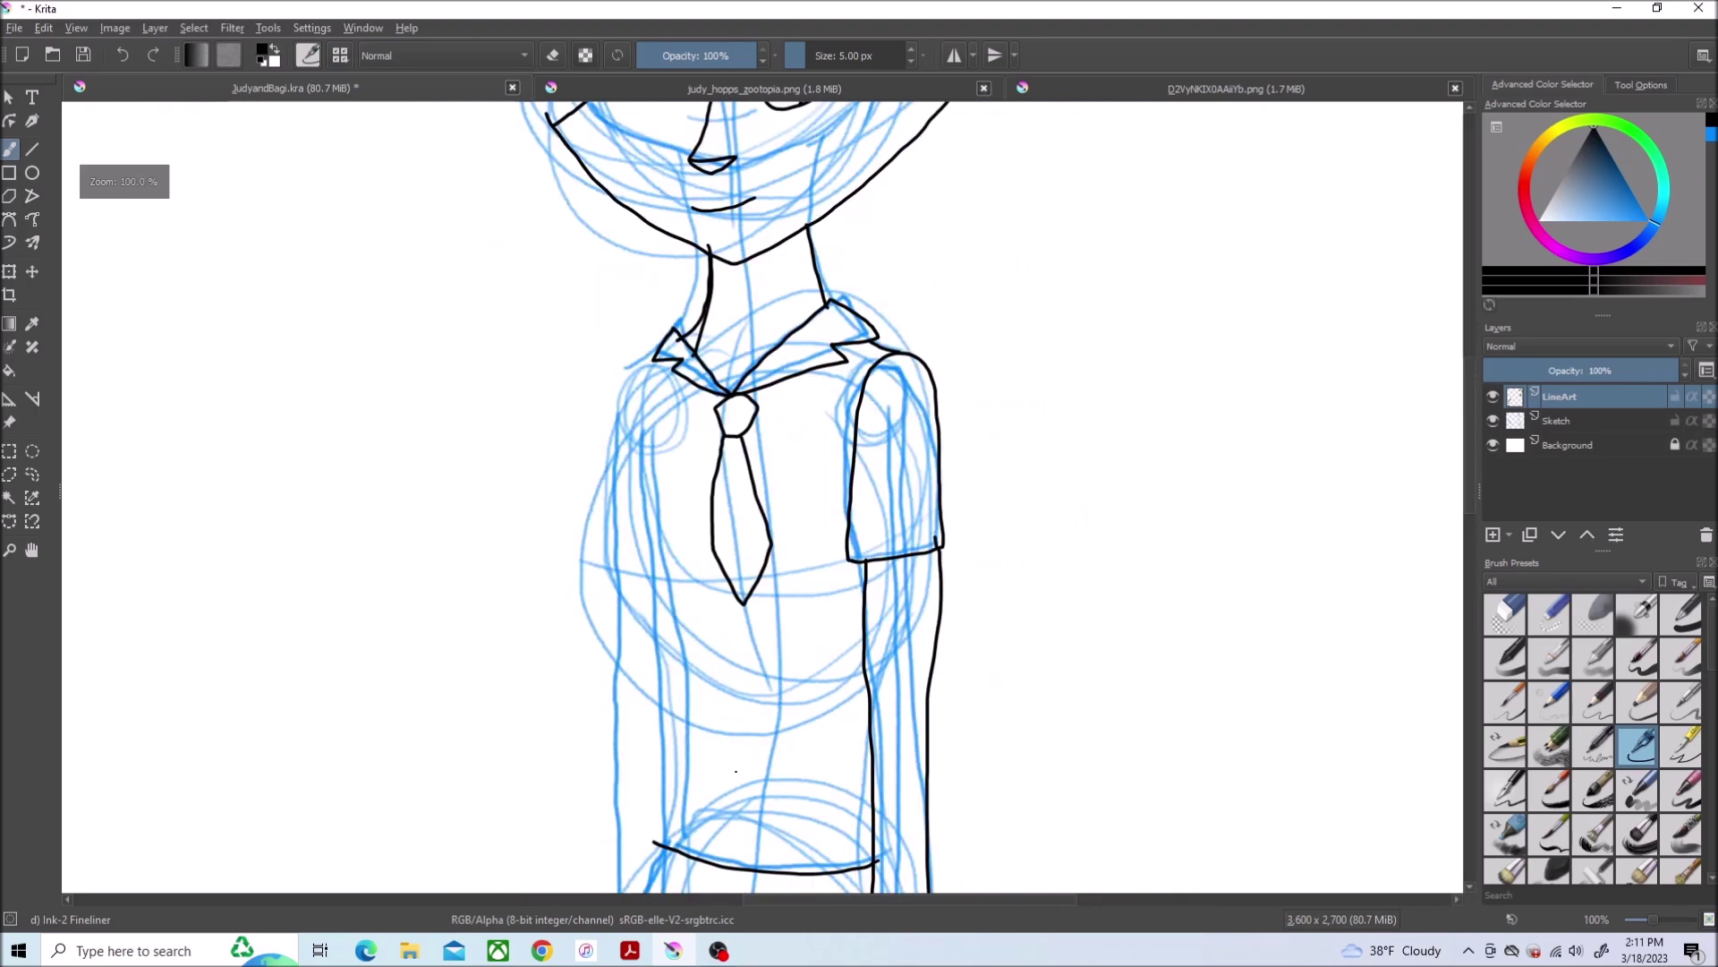
{"action": "key", "text": "ctrl+z"}
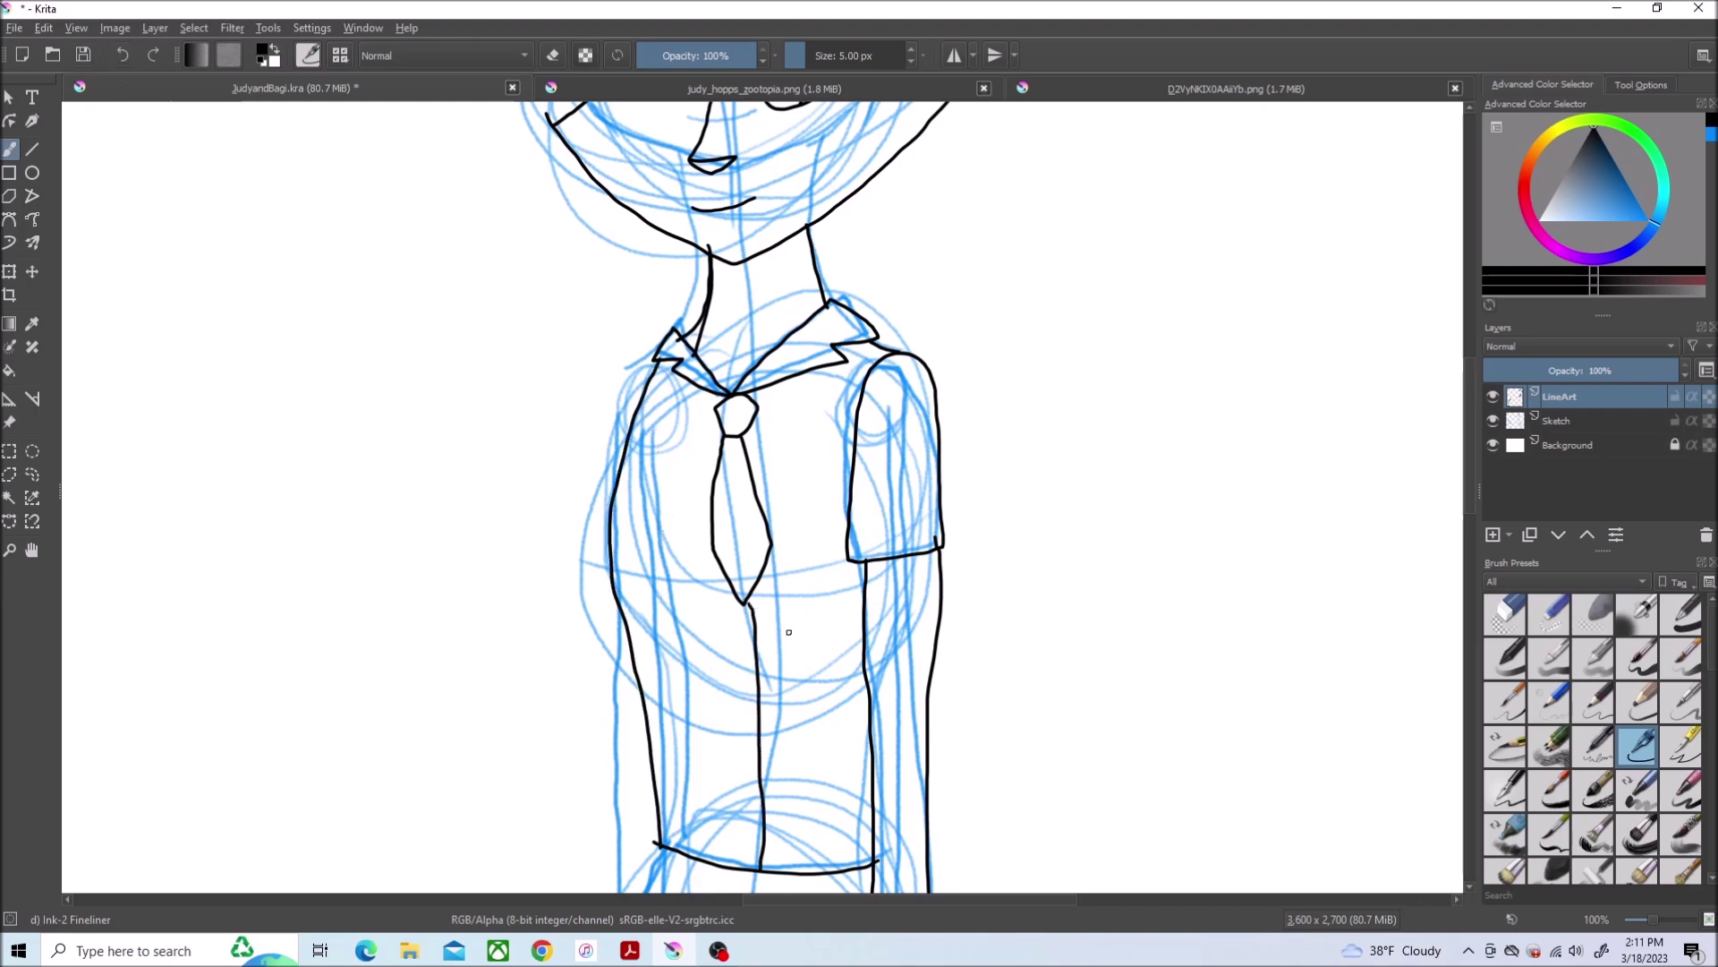
{"action": "scroll", "coordinate": [746, 602], "scroll_direction": "up", "scroll_amount": 4}
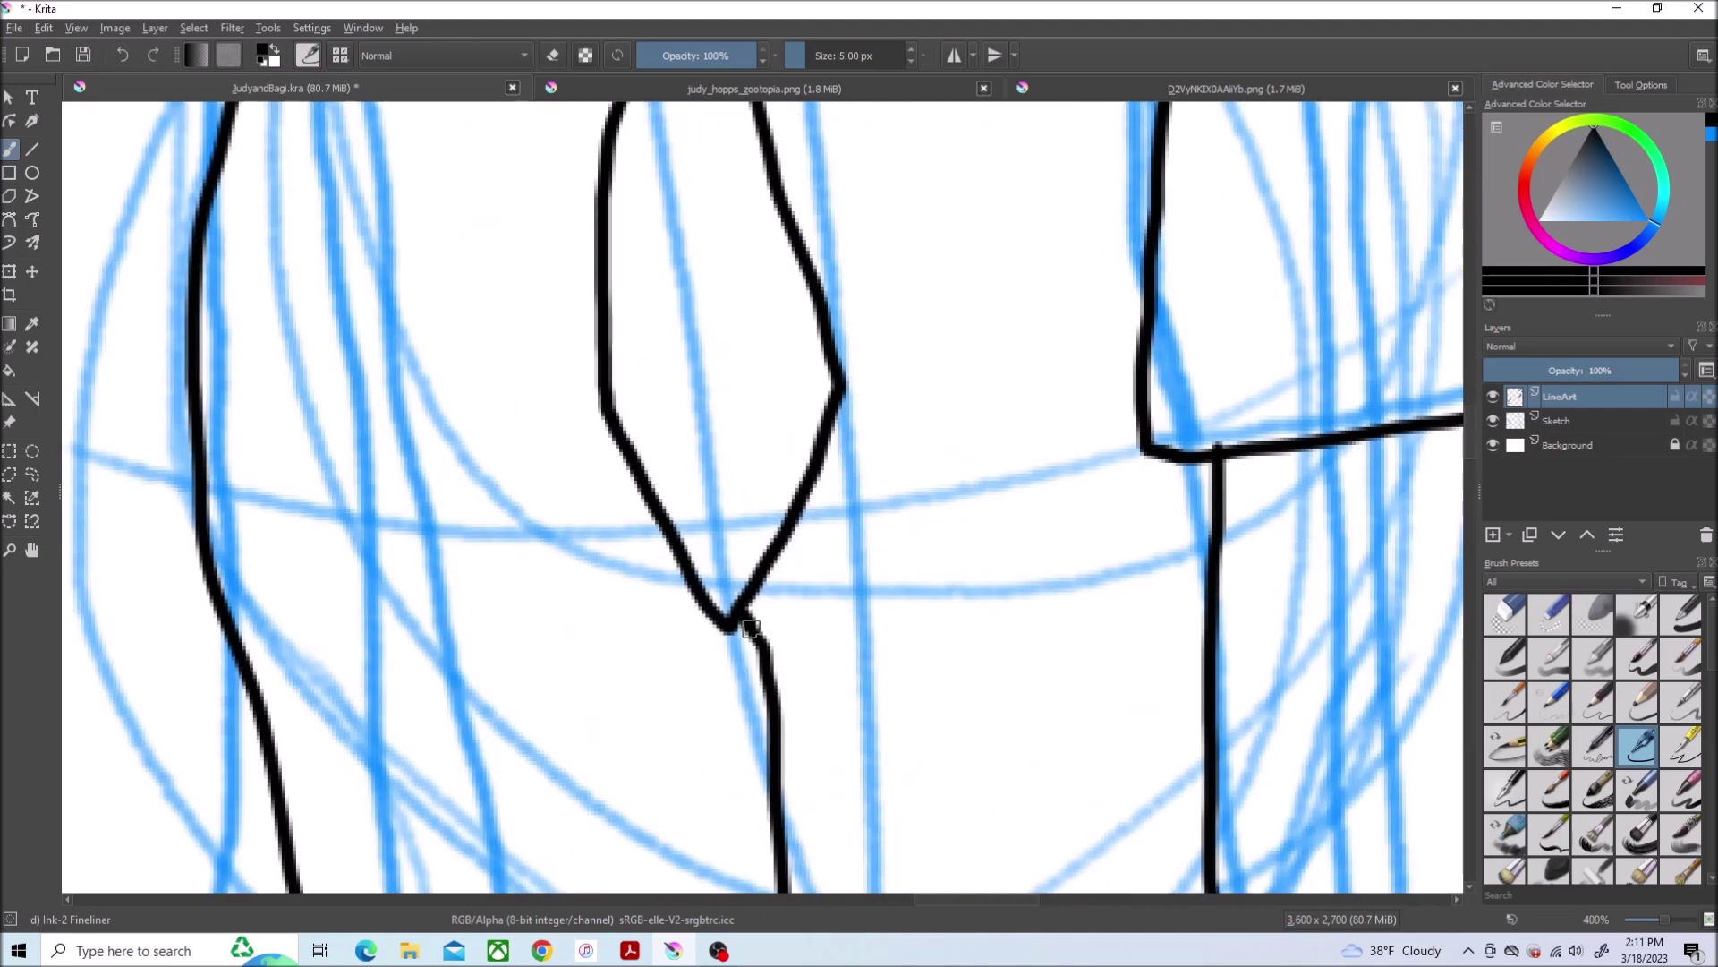
{"action": "scroll", "coordinate": [749, 629], "scroll_direction": "down", "scroll_amount": 4}
{"action": "scroll", "coordinate": [669, 417], "scroll_direction": "up", "scroll_amount": 3}
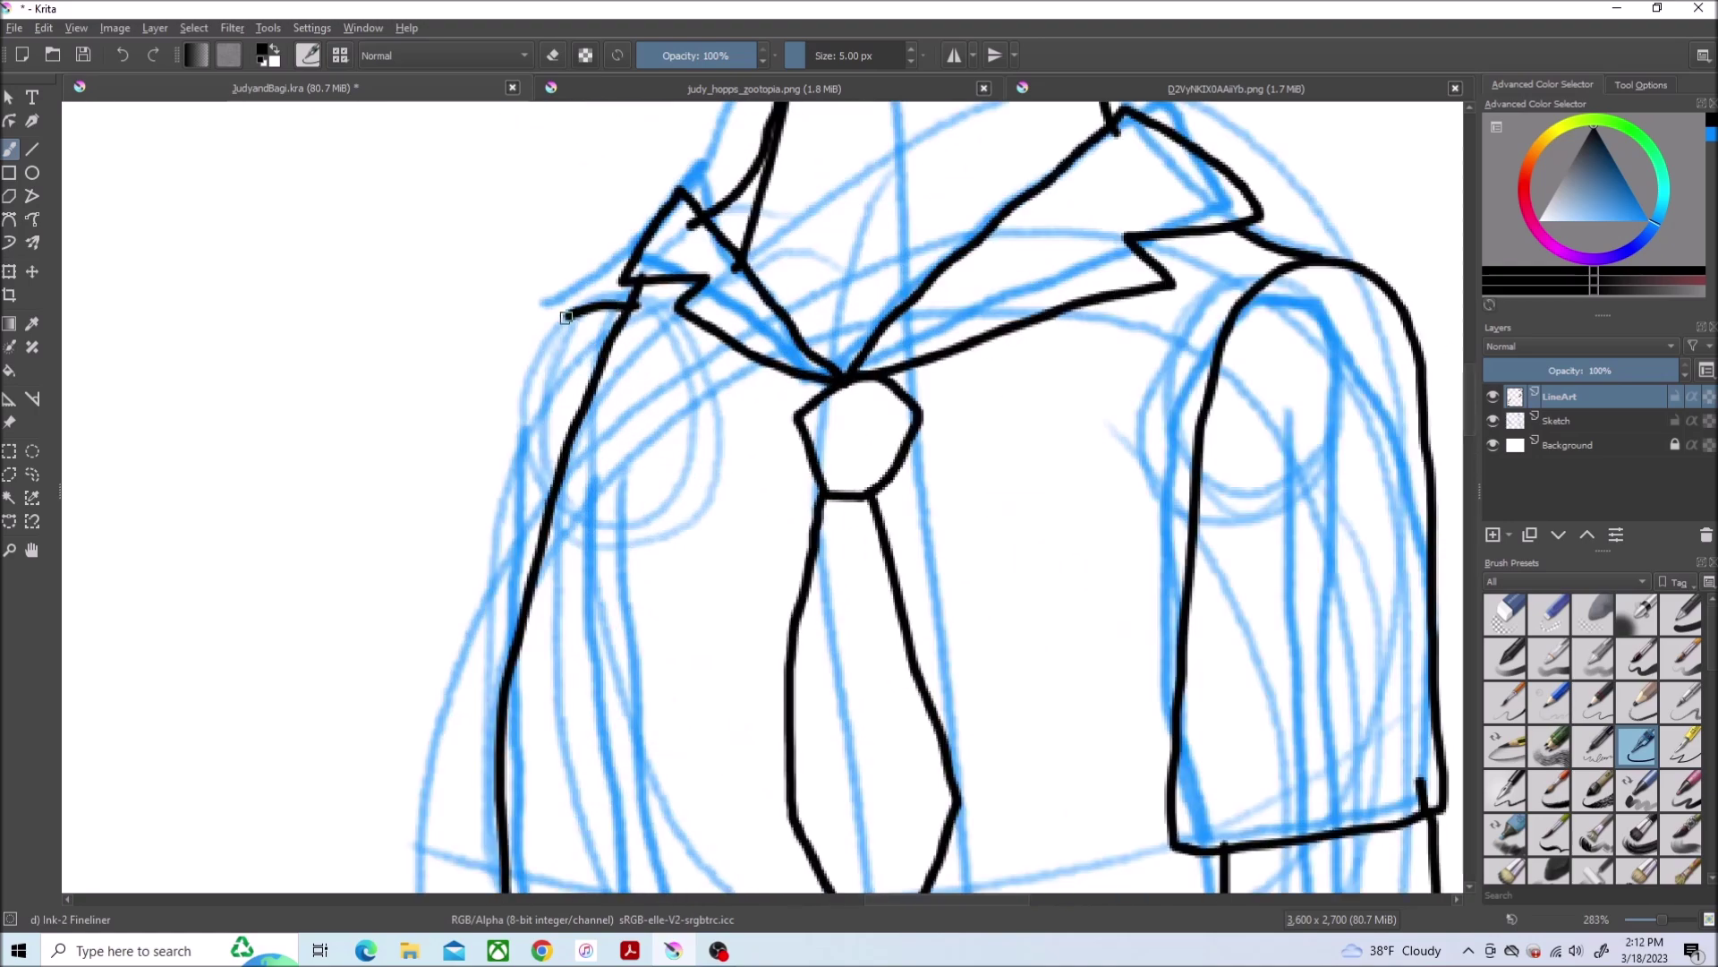
{"action": "scroll", "coordinate": [566, 318], "scroll_direction": "down", "scroll_amount": 2}
{"action": "scroll", "coordinate": [564, 318], "scroll_direction": "down", "scroll_amount": 2}
{"action": "scroll", "coordinate": [1017, 609], "scroll_direction": "up", "scroll_amount": 3}
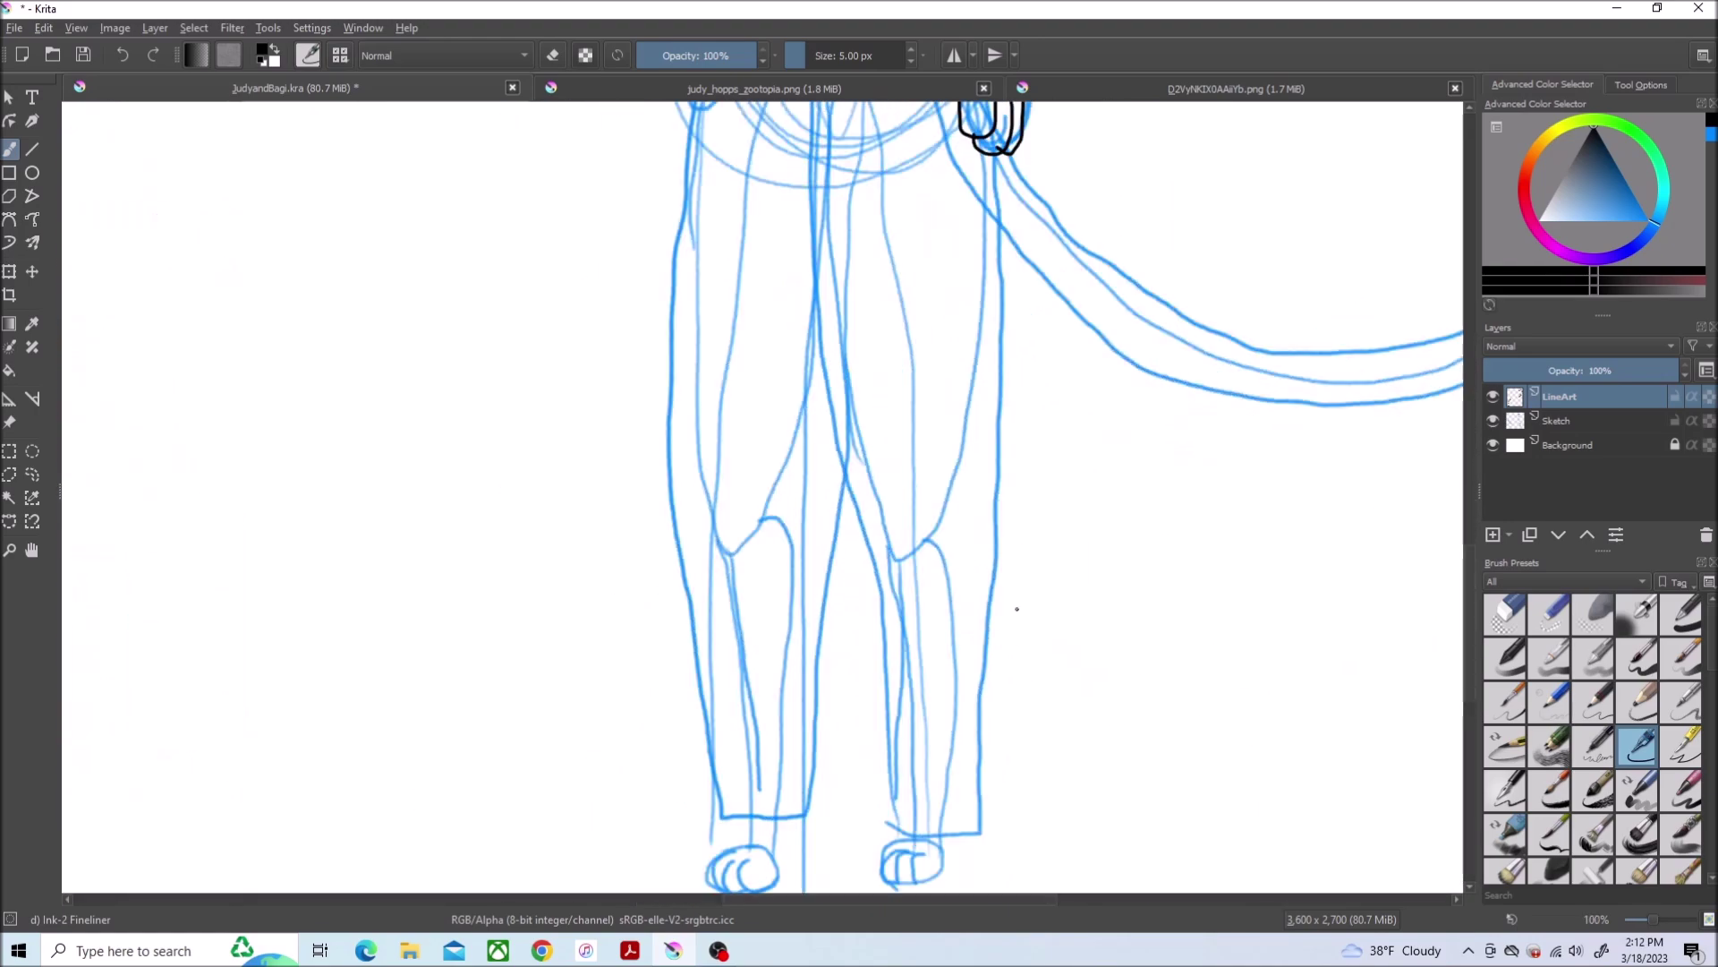
{"action": "scroll", "coordinate": [1031, 648], "scroll_direction": "down", "scroll_amount": 1}
Ink the trouser leg outlines, redoing the stroke along the right leg
{"action": "left_click_drag", "start_coordinate": [906, 563], "coordinate": [887, 339]}
{"action": "key", "text": "ctrl+z"}
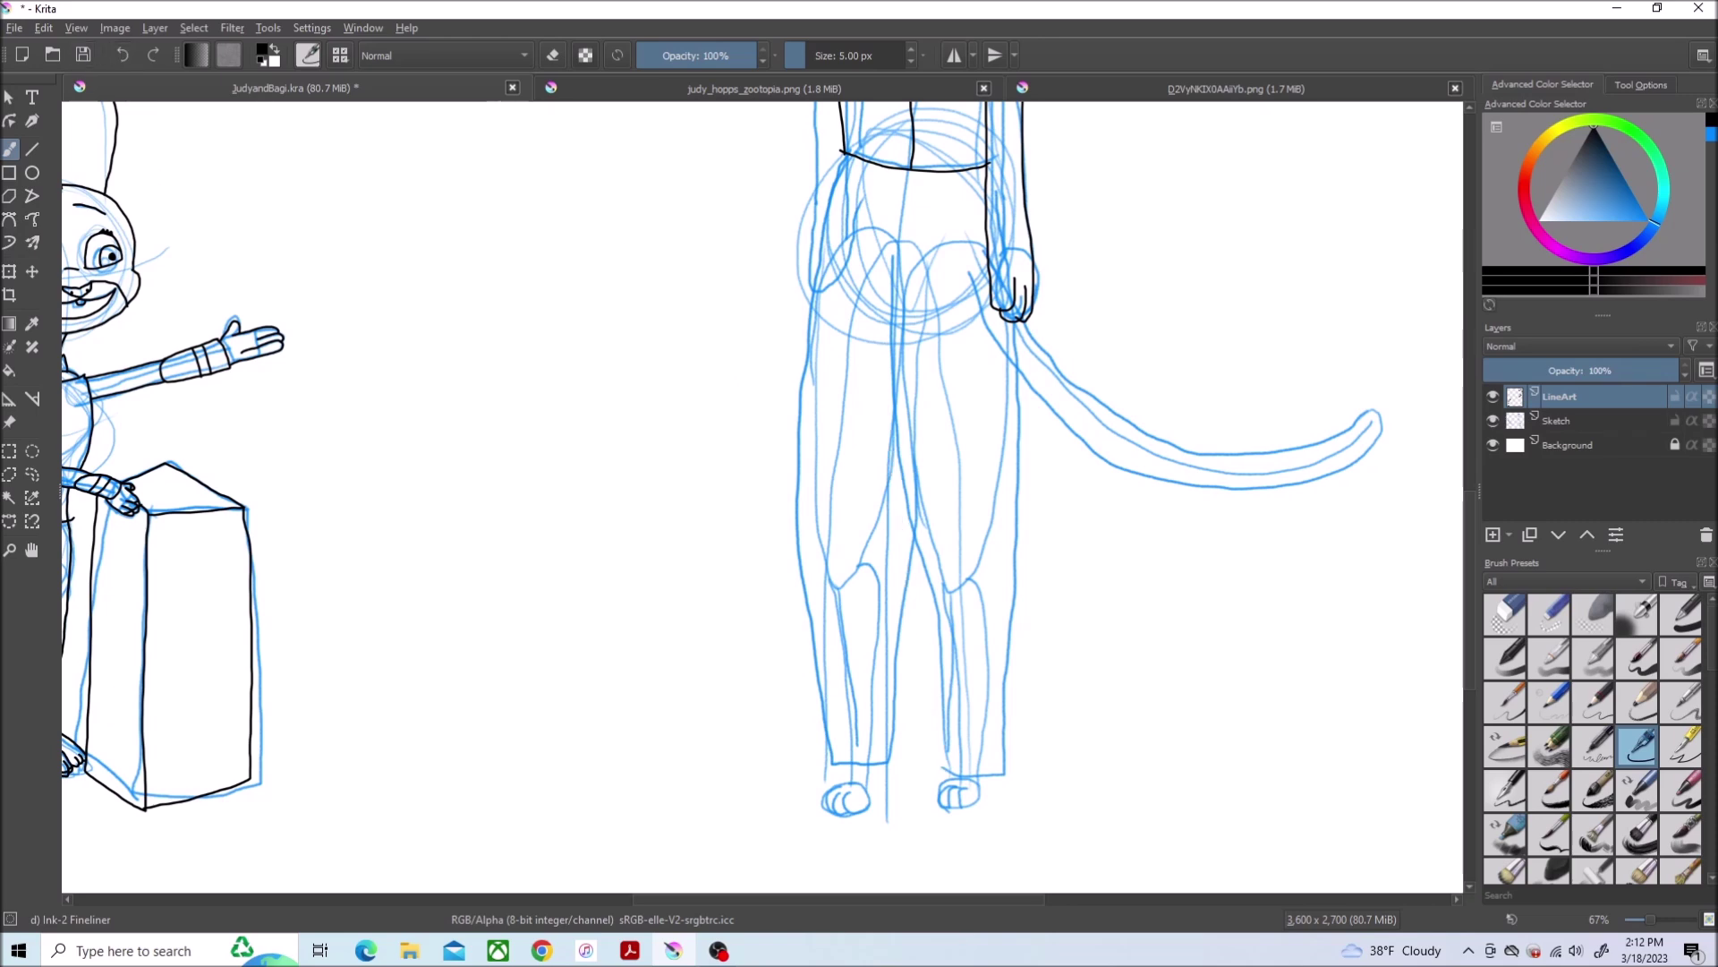
{"action": "left_click_drag", "start_coordinate": [923, 661], "coordinate": [888, 279]}
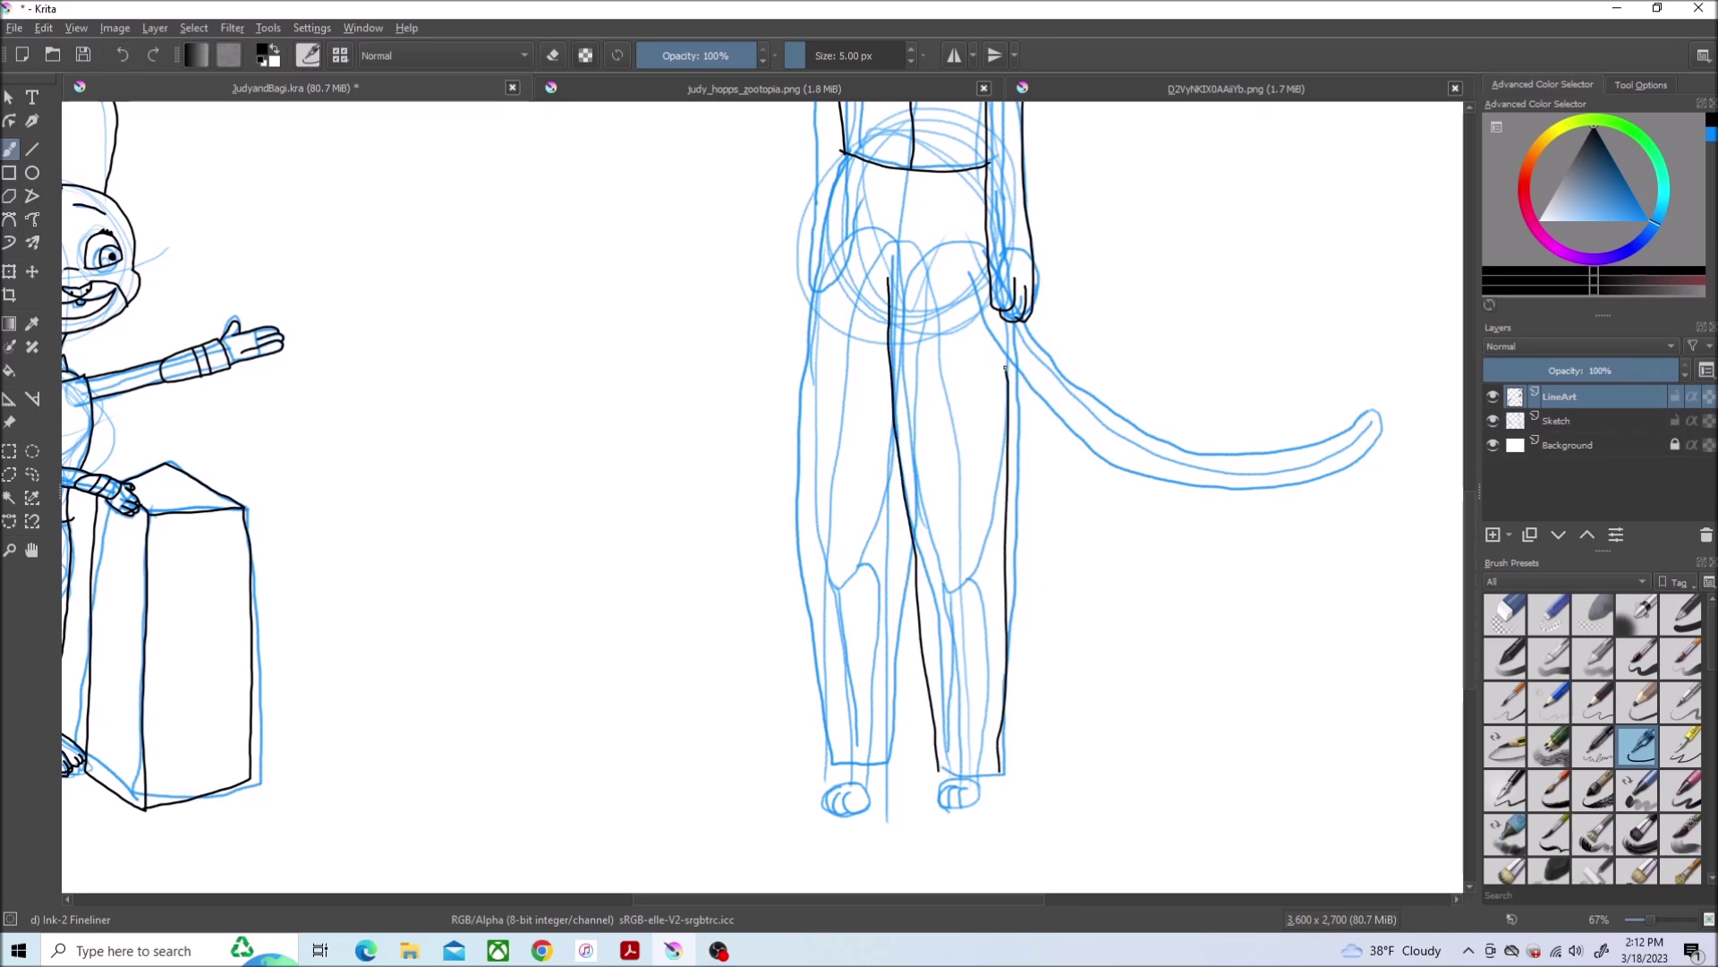
{"action": "scroll", "coordinate": [931, 764], "scroll_direction": "up", "scroll_amount": 3}
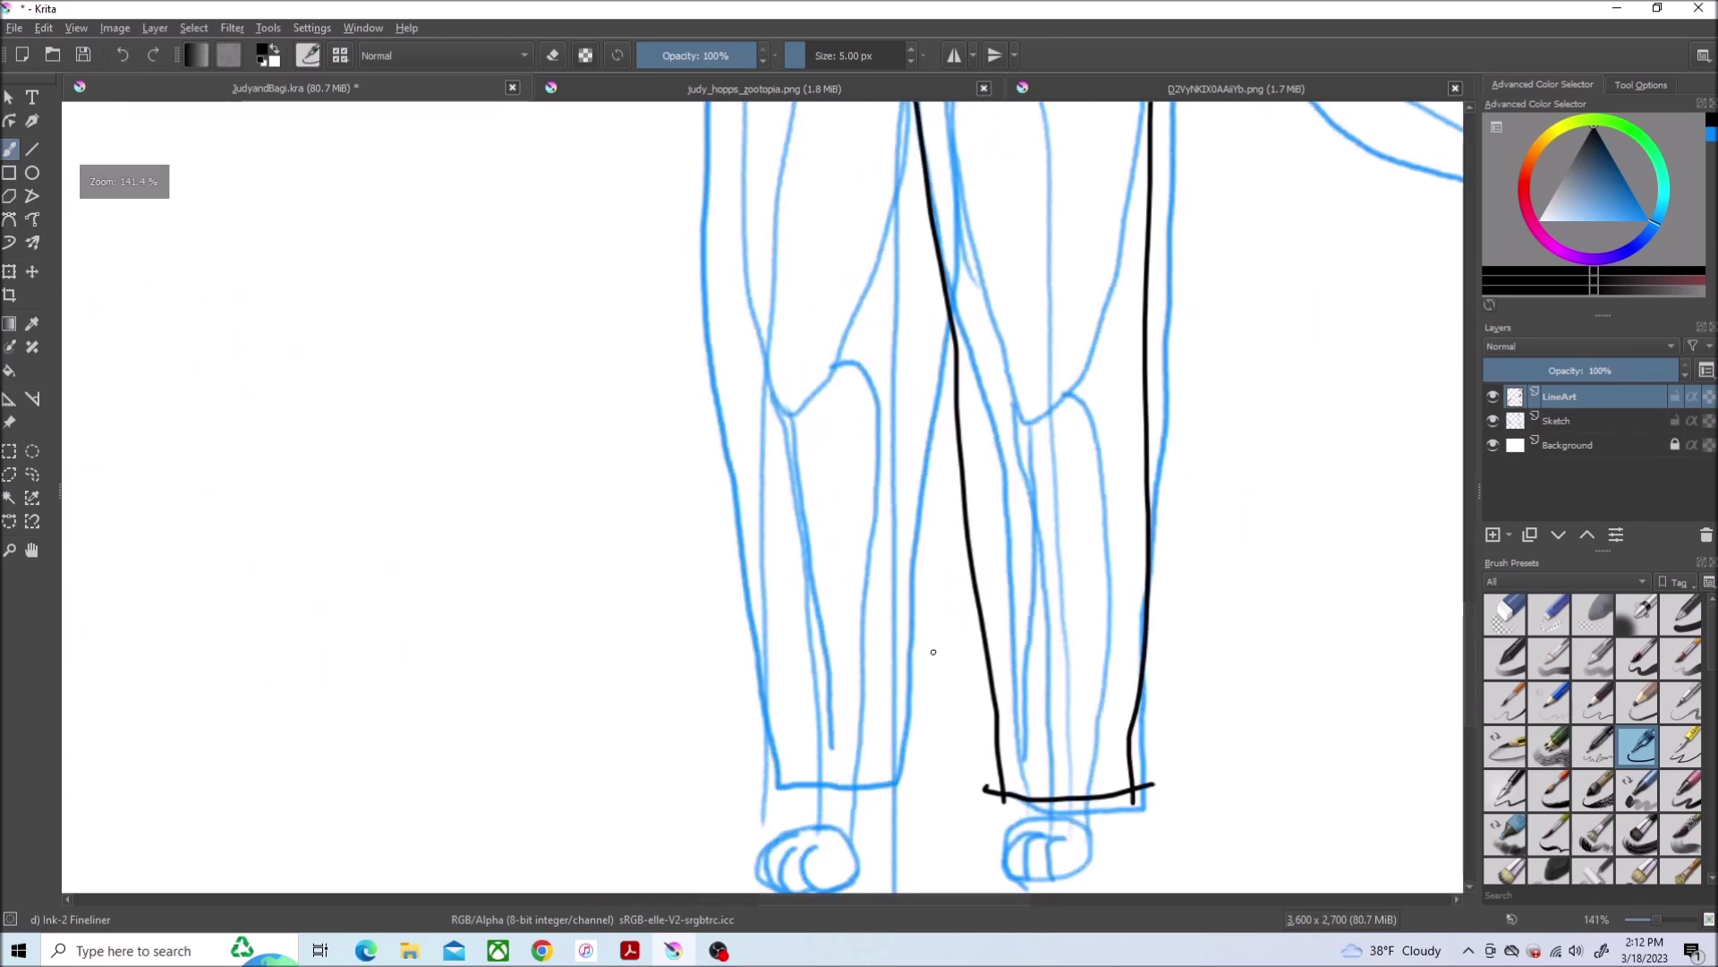
{"action": "scroll", "coordinate": [1263, 498], "scroll_direction": "down", "scroll_amount": 2}
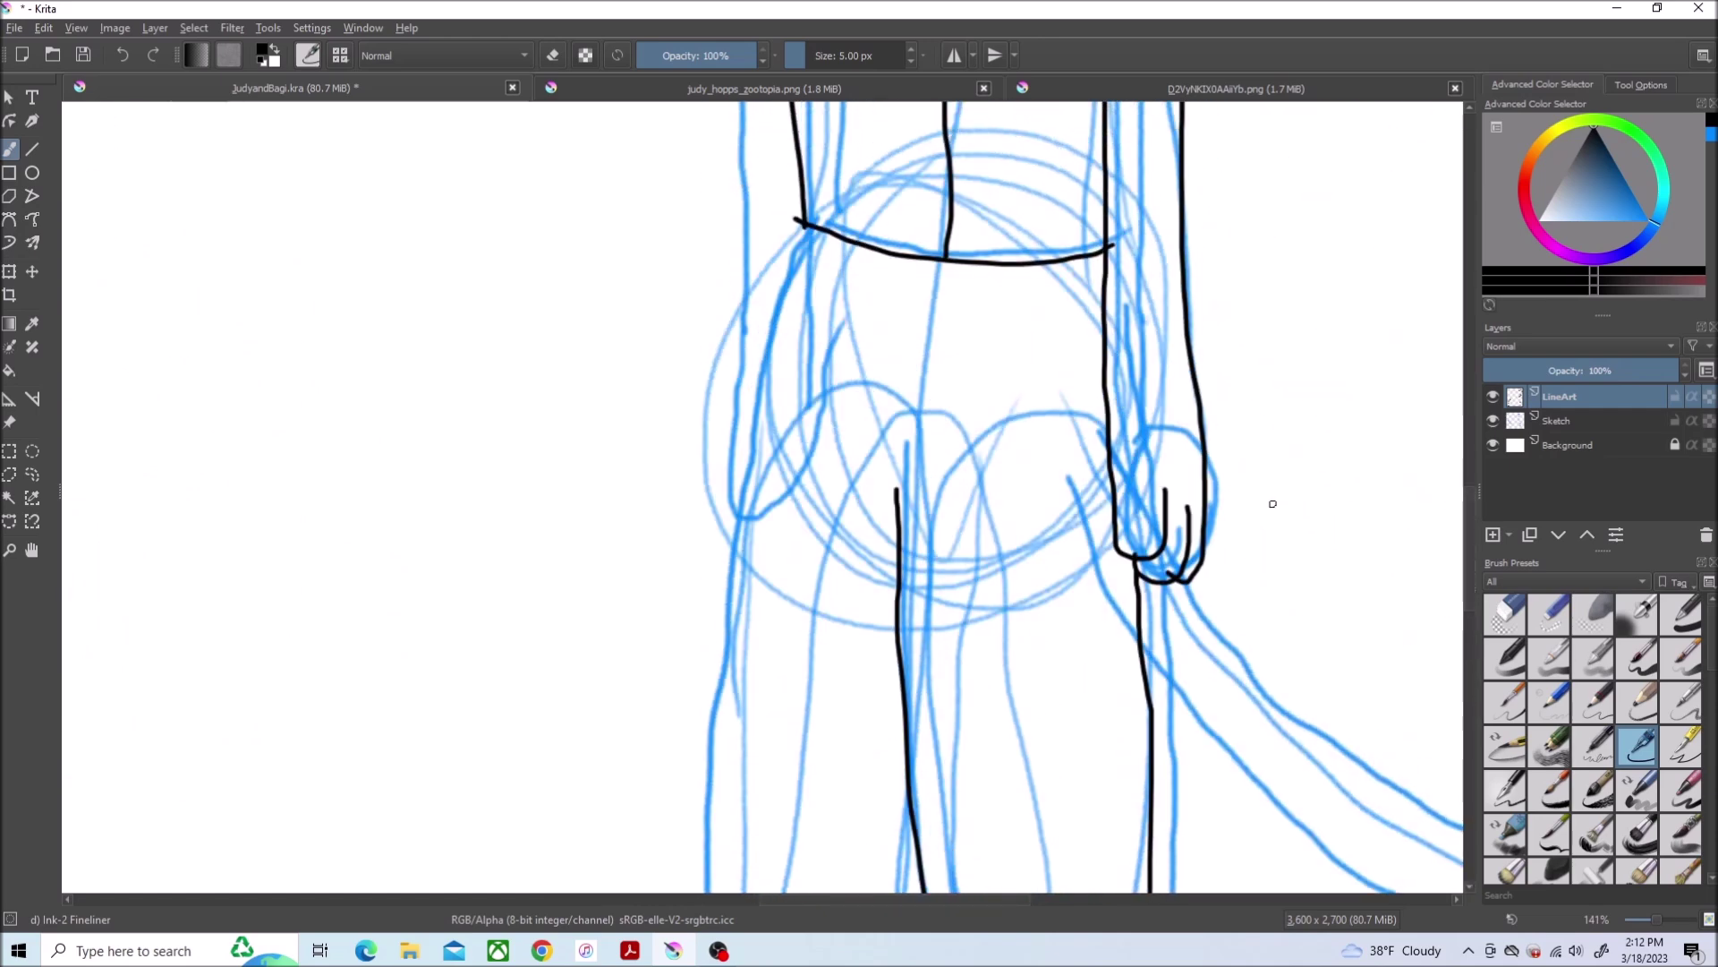
{"action": "scroll", "coordinate": [1250, 498], "scroll_direction": "down", "scroll_amount": 1}
{"action": "scroll", "coordinate": [1248, 499], "scroll_direction": "down", "scroll_amount": 1}
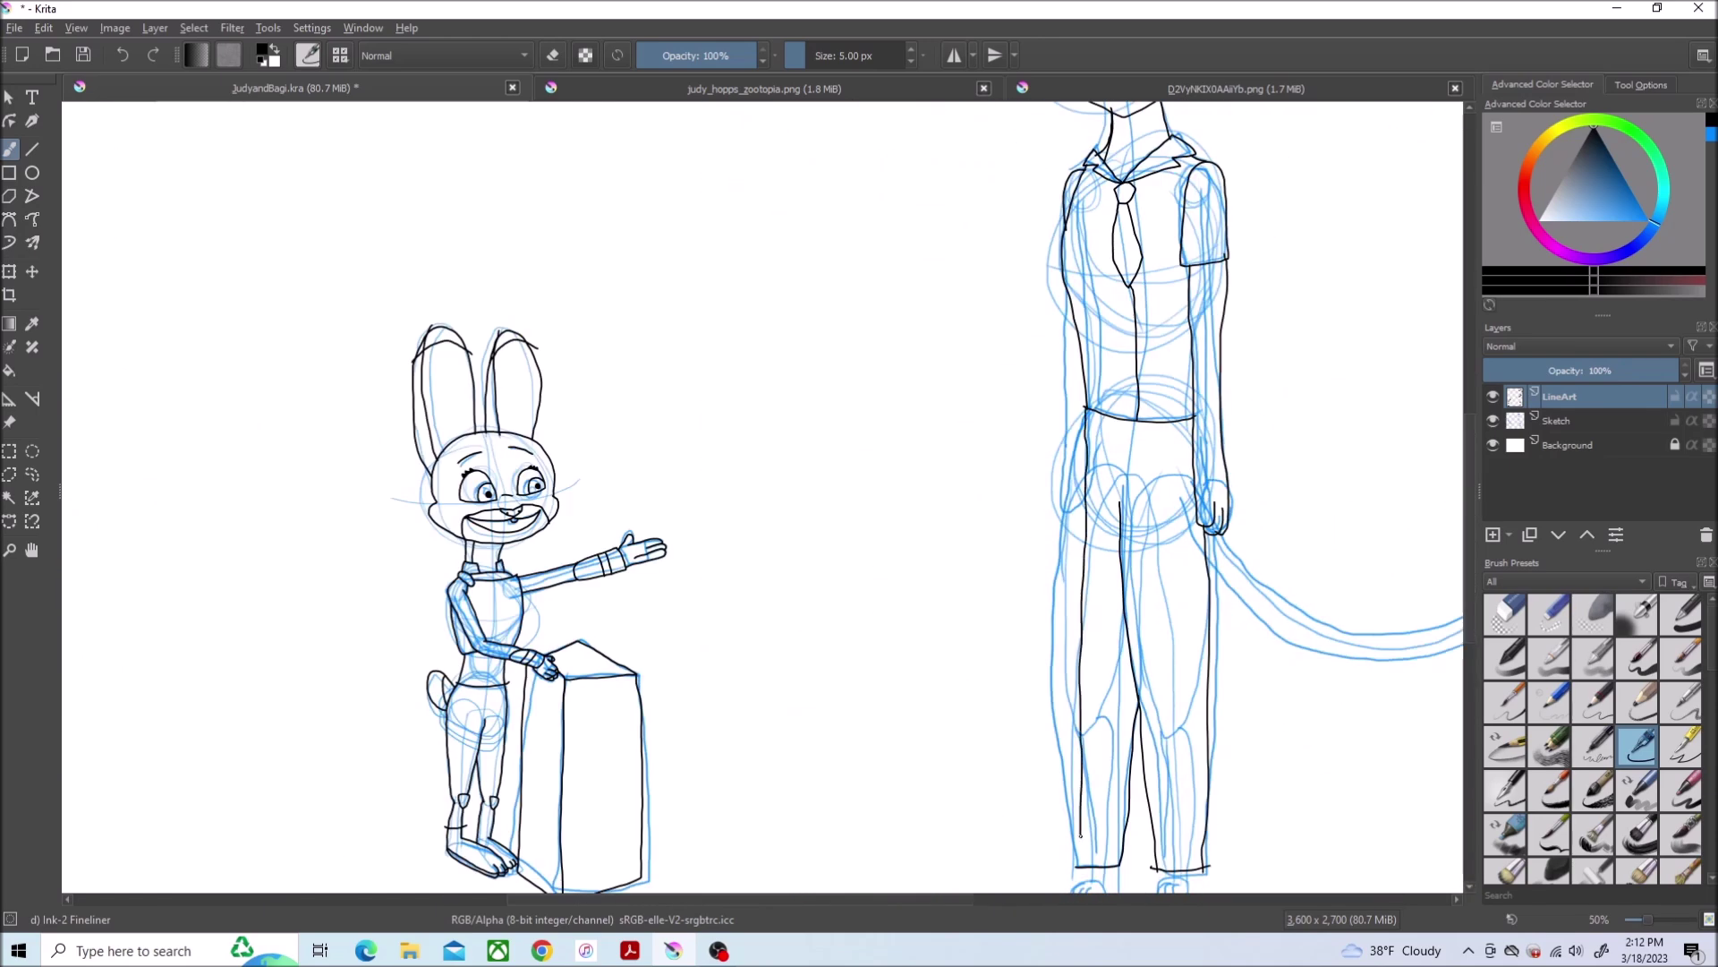
{"action": "scroll", "coordinate": [1164, 323], "scroll_direction": "up", "scroll_amount": 3}
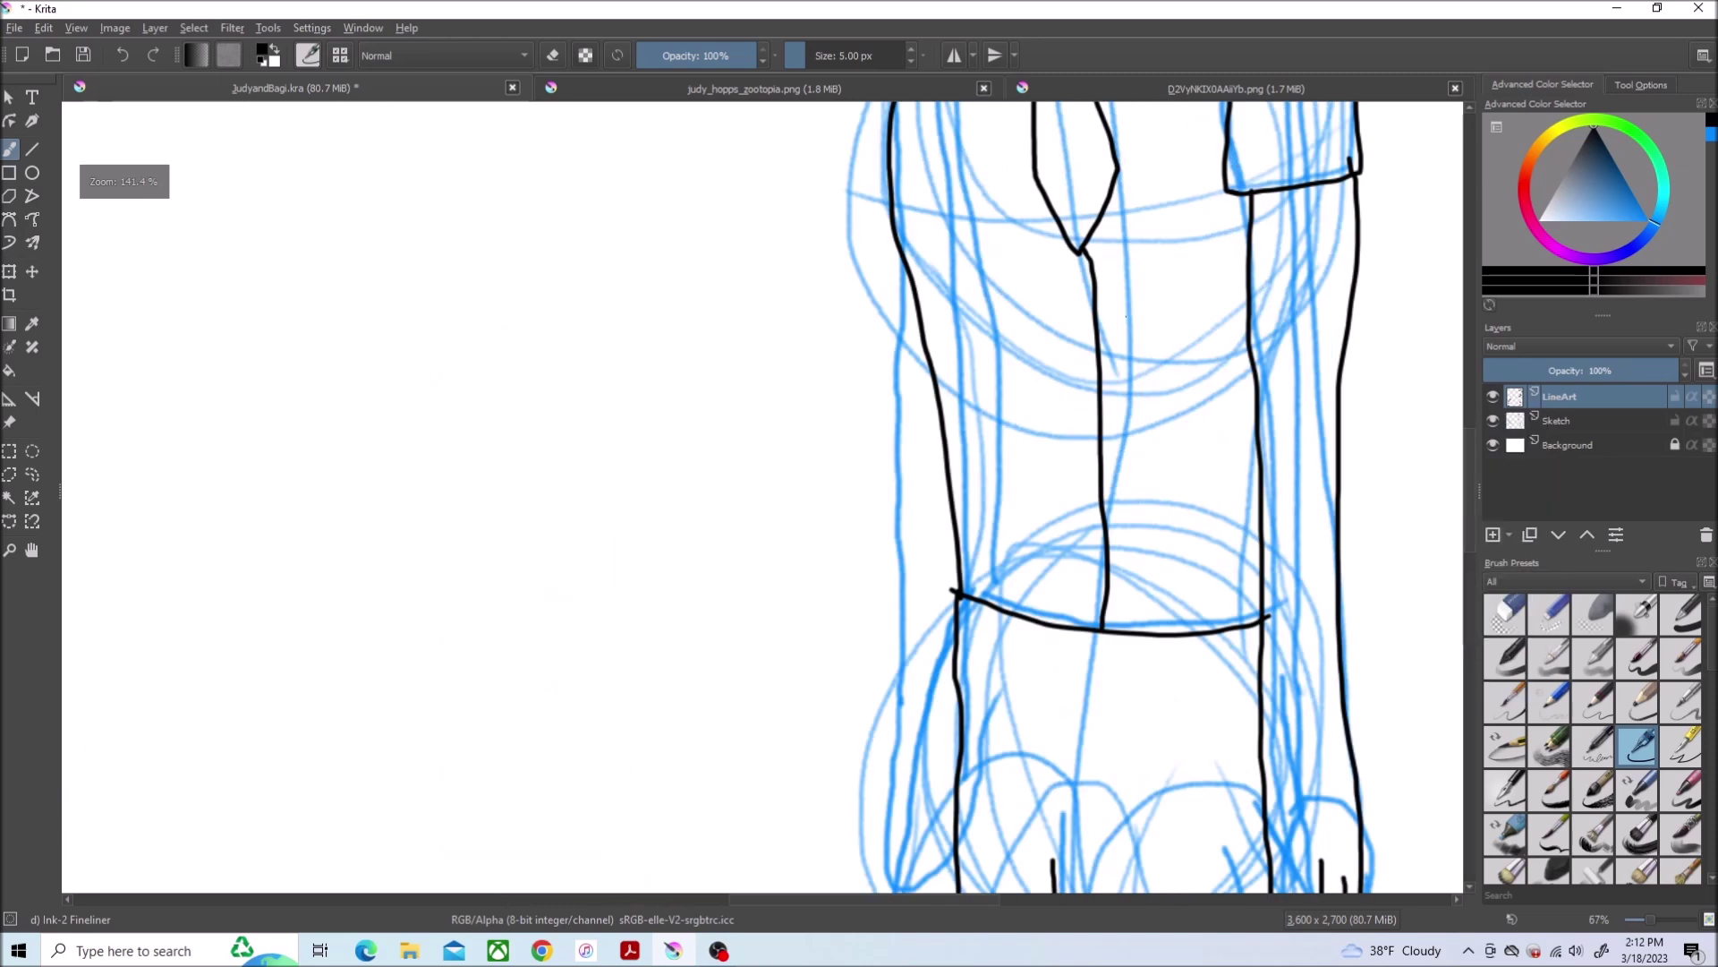
{"action": "left_click_drag", "start_coordinate": [1470, 443], "coordinate": [1466, 476]}
{"action": "left_click_drag", "start_coordinate": [951, 742], "coordinate": [928, 764]}
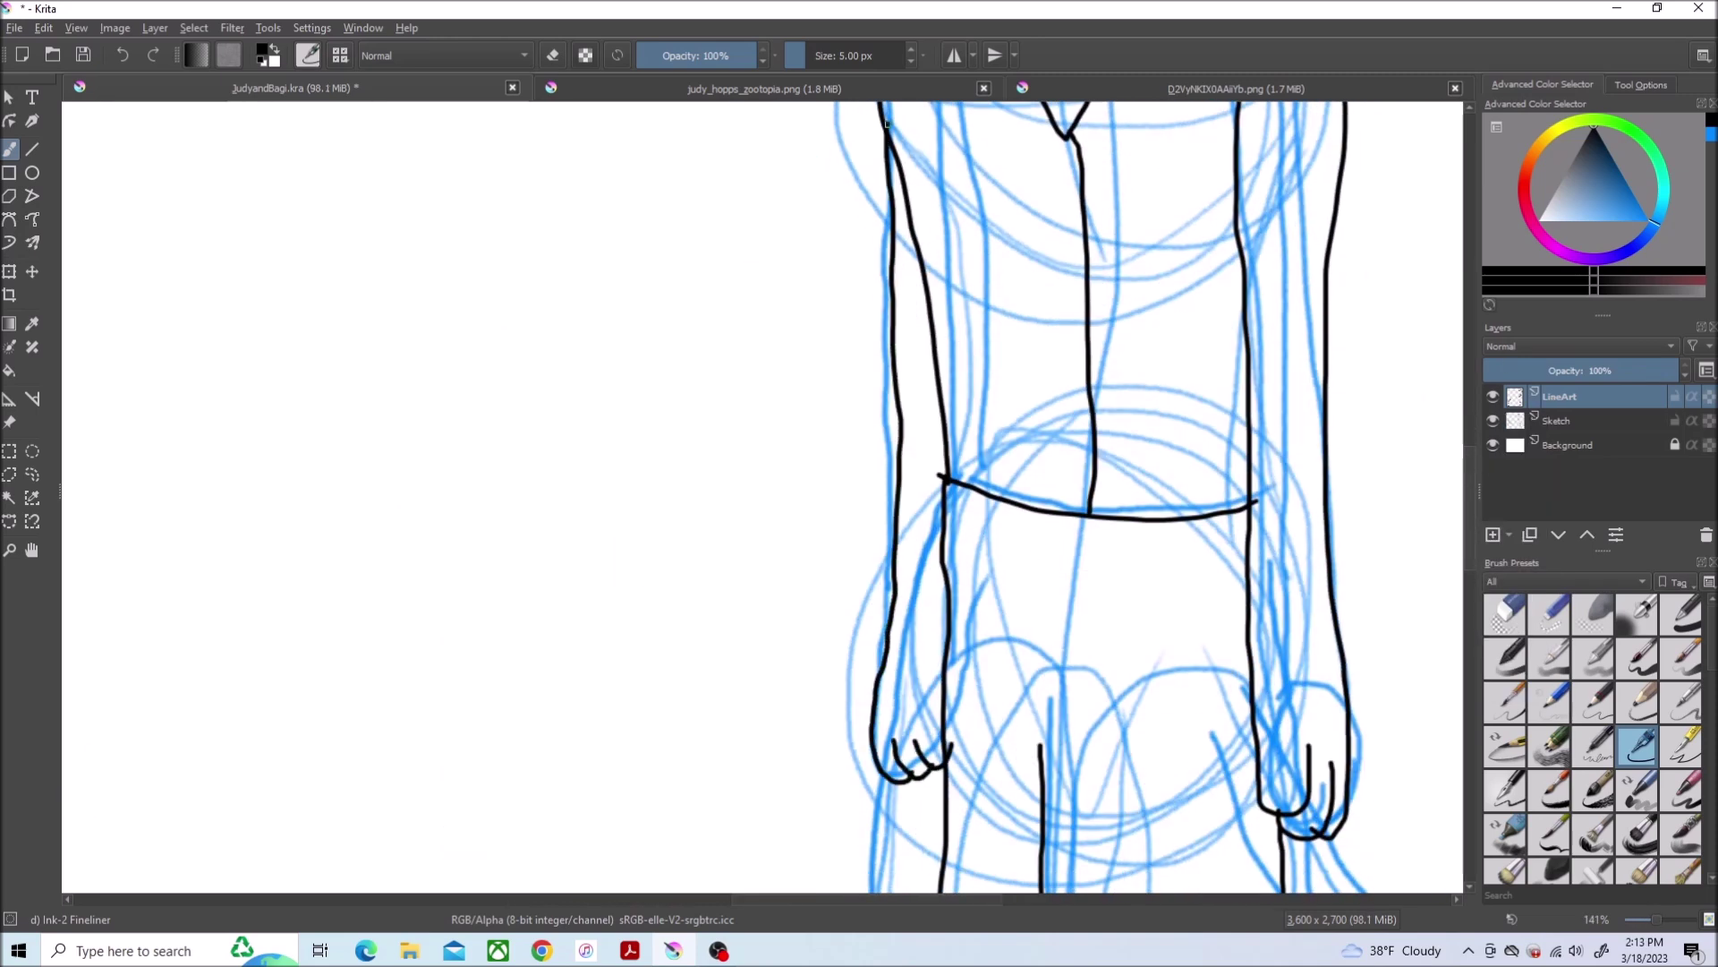
{"action": "scroll", "coordinate": [1074, 564], "scroll_direction": "up", "scroll_amount": 3}
Draw the belt's upper and lower edges with a belt loop
{"action": "mouse_move", "coordinate": [1403, 388]}
{"action": "left_mouse_down"}
{"action": "mouse_move", "coordinate": [1220, 475]}
{"action": "mouse_move", "coordinate": [503, 316]}
{"action": "left_mouse_up"}
{"action": "left_click_drag", "start_coordinate": [856, 540], "coordinate": [1020, 470]}
{"action": "left_click_drag", "start_coordinate": [1015, 554], "coordinate": [1387, 533]}
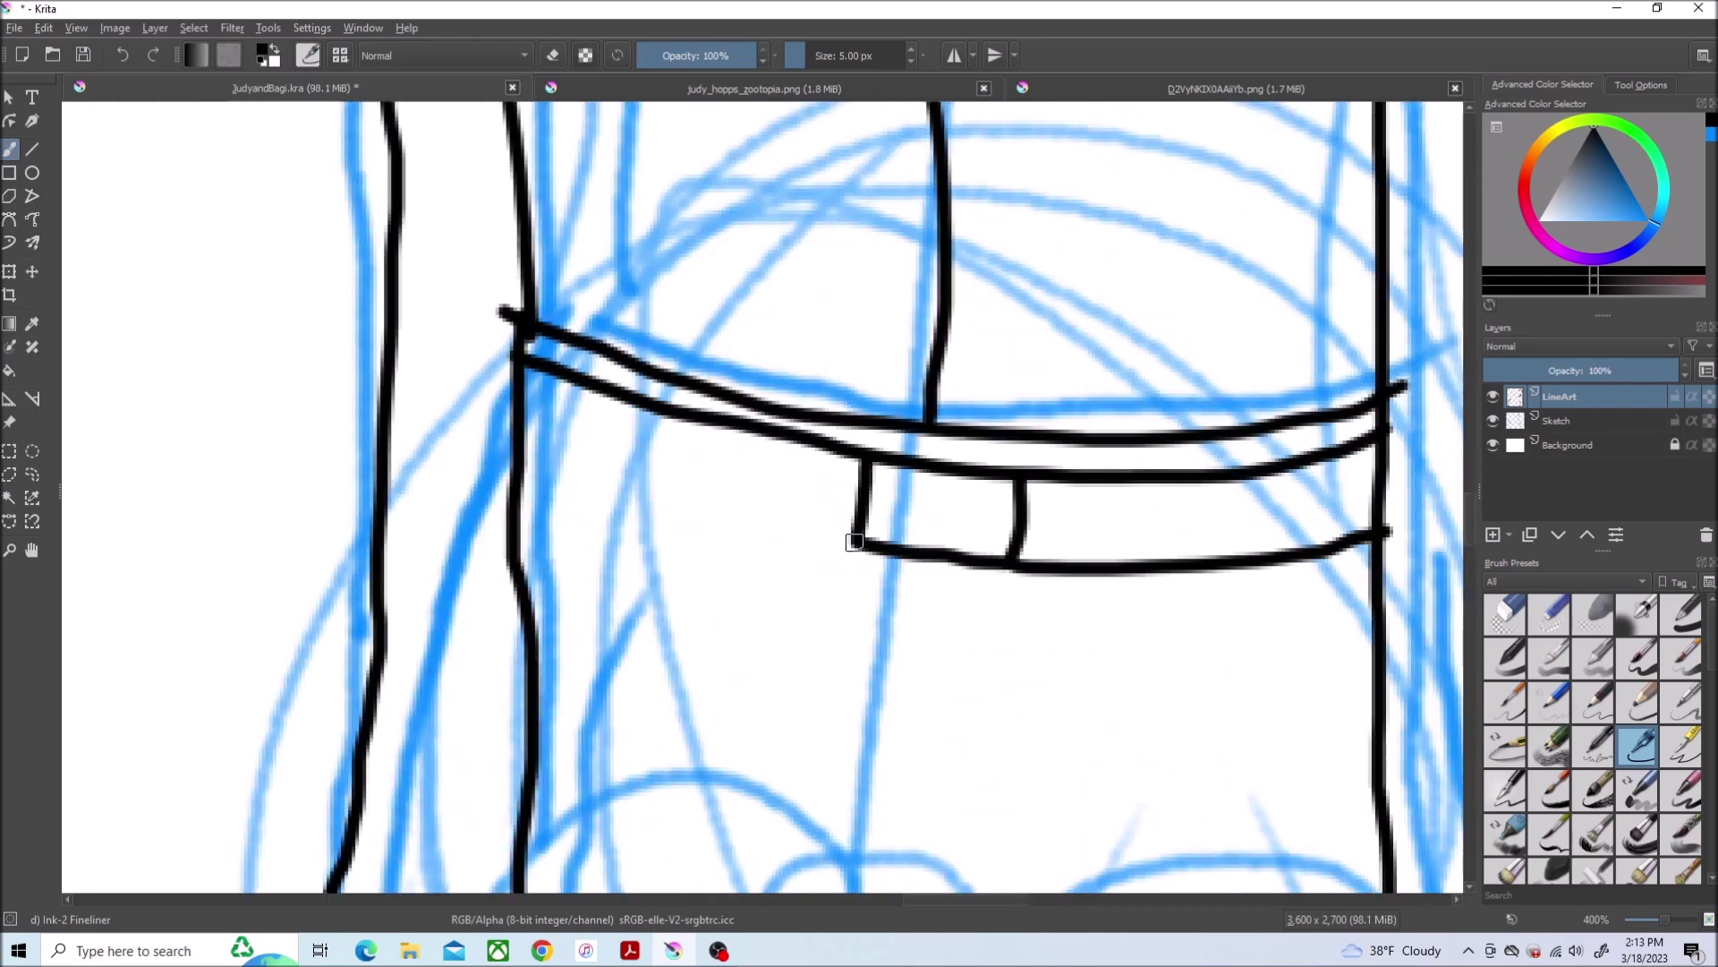
{"action": "left_click_drag", "start_coordinate": [855, 544], "coordinate": [516, 466]}
{"action": "scroll", "coordinate": [997, 401], "scroll_direction": "down", "scroll_amount": 4}
{"action": "scroll", "coordinate": [1139, 370], "scroll_direction": "down", "scroll_amount": 2}
{"action": "scroll", "coordinate": [1141, 369], "scroll_direction": "up", "scroll_amount": 1}
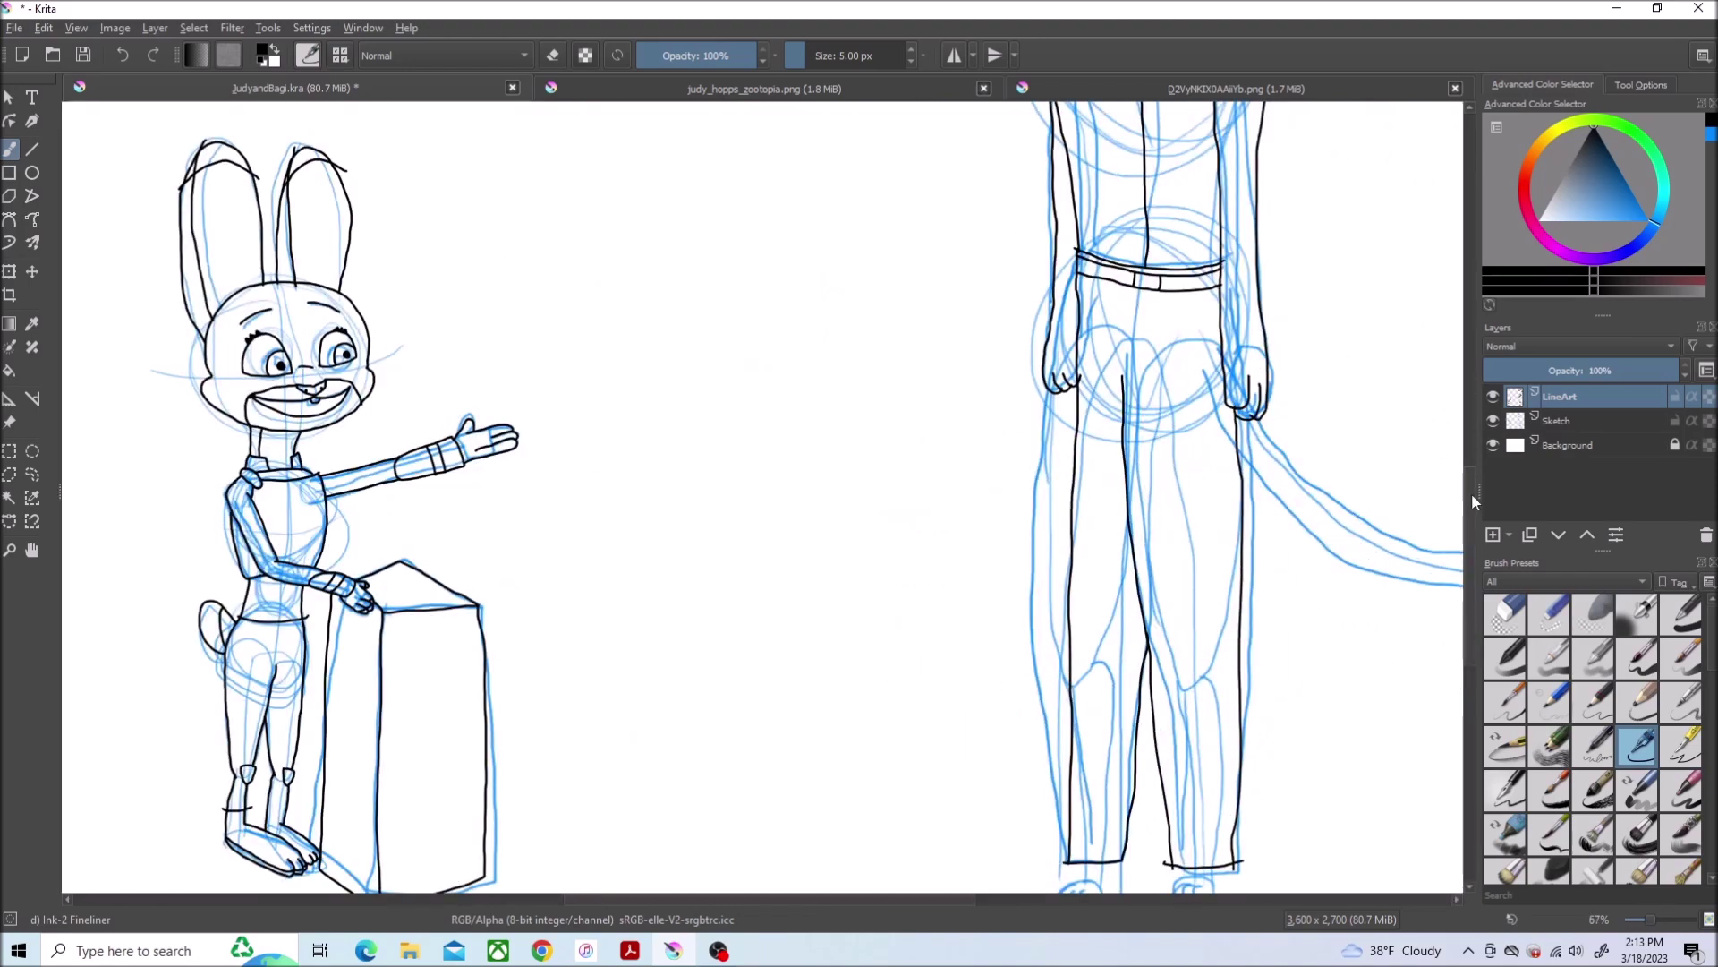
{"action": "scroll", "coordinate": [1140, 368], "scroll_direction": "up", "scroll_amount": 4}
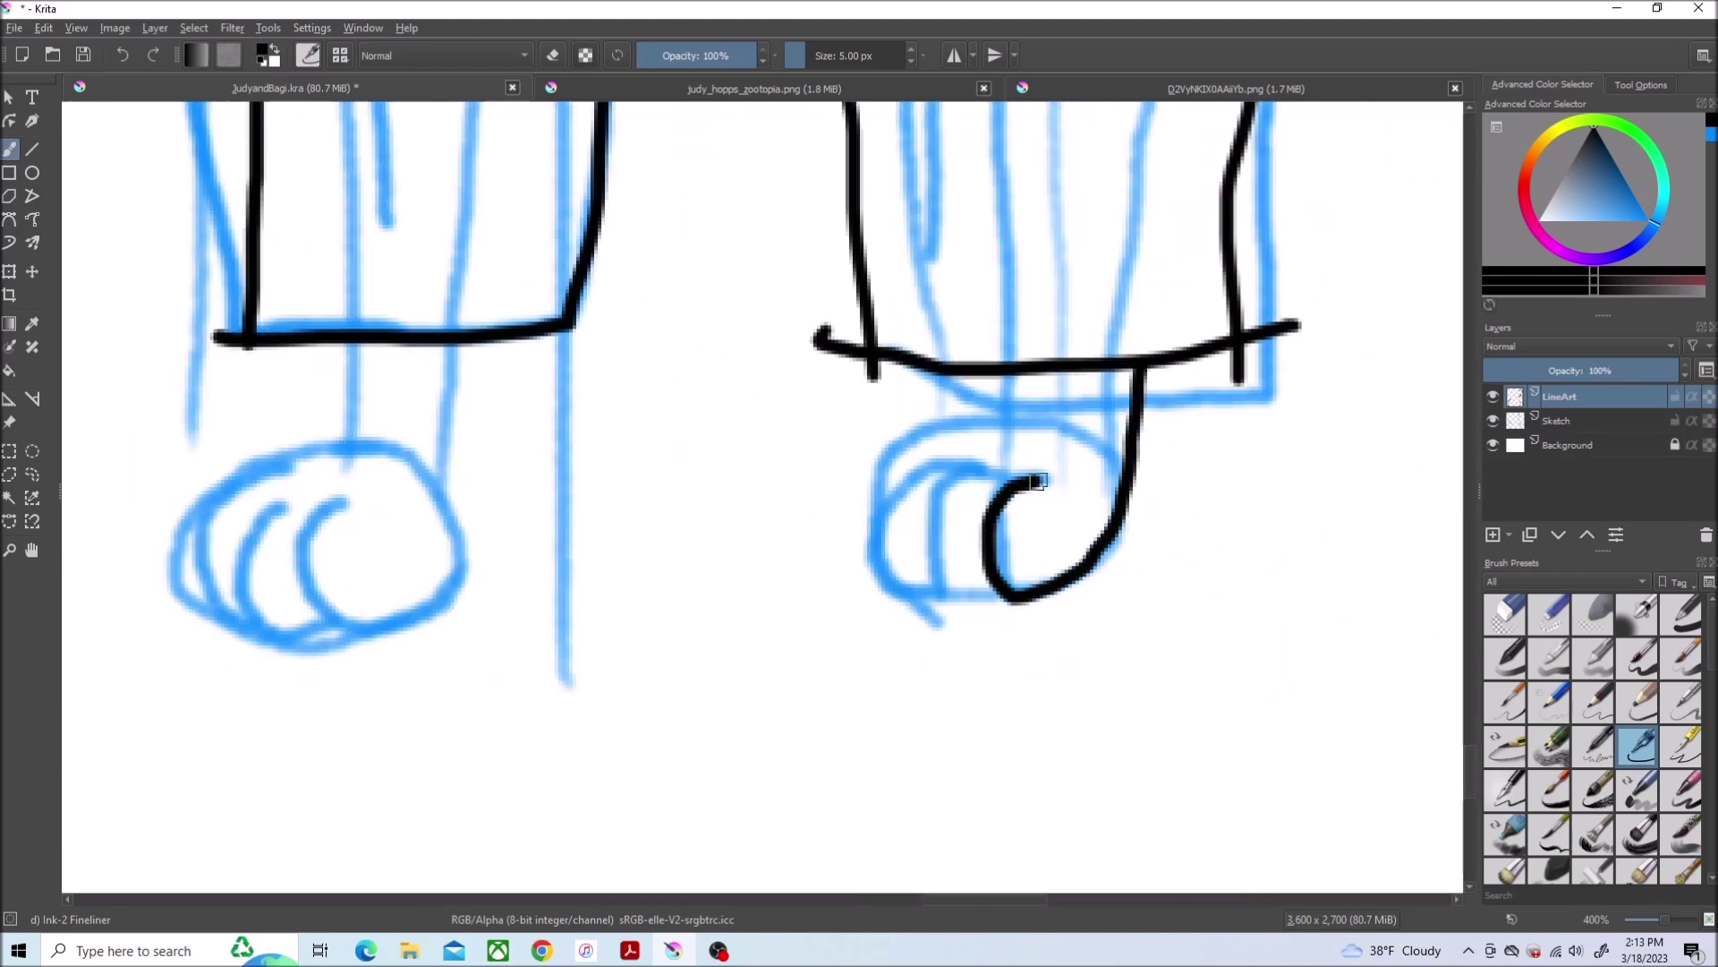
Outline the paw's contour and add its curled toes
{"action": "left_click_drag", "start_coordinate": [914, 580], "coordinate": [1014, 420]}
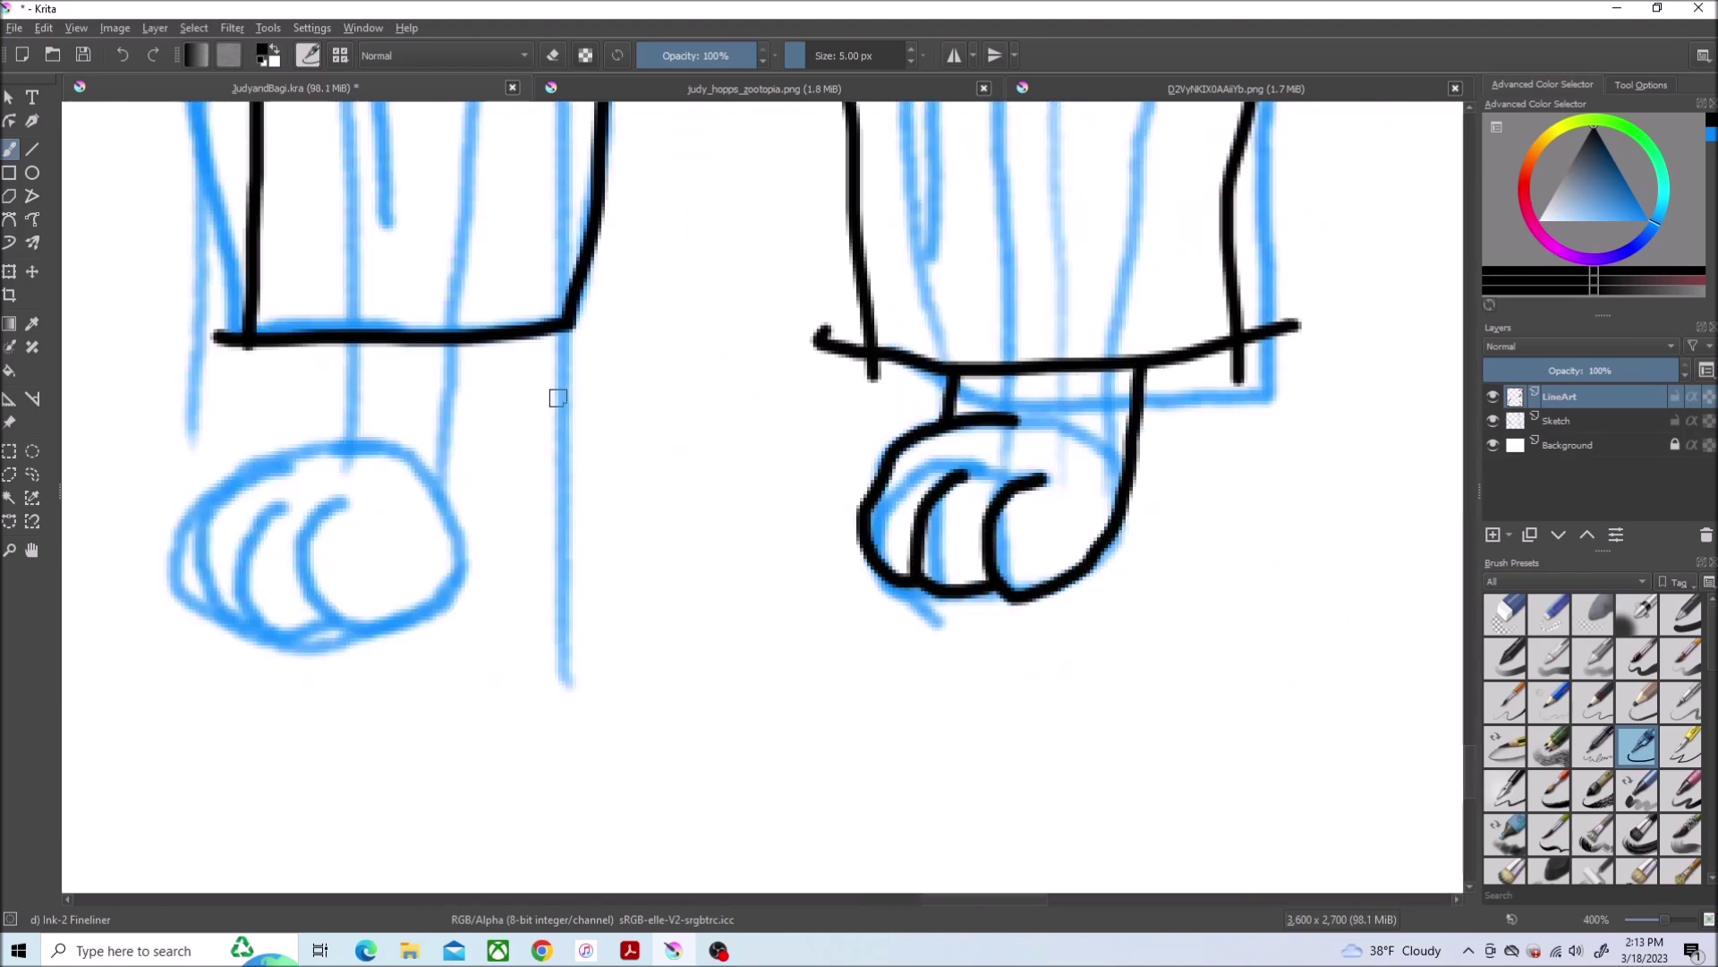
{"action": "mouse_move", "coordinate": [488, 343]}
{"action": "left_mouse_down"}
{"action": "mouse_move", "coordinate": [422, 602]}
{"action": "mouse_move", "coordinate": [320, 629]}
{"action": "left_mouse_up"}
{"action": "mouse_move", "coordinate": [368, 500]}
{"action": "left_mouse_down"}
{"action": "mouse_move", "coordinate": [328, 620]}
{"action": "mouse_move", "coordinate": [251, 523]}
{"action": "mouse_move", "coordinate": [380, 425]}
{"action": "left_mouse_up"}
{"action": "scroll", "coordinate": [329, 336], "scroll_direction": "down", "scroll_amount": 10}
Save, hide the blue Sketch layer, and switch to the Eraser Small preset
{"action": "key", "text": "ctrl+s"}
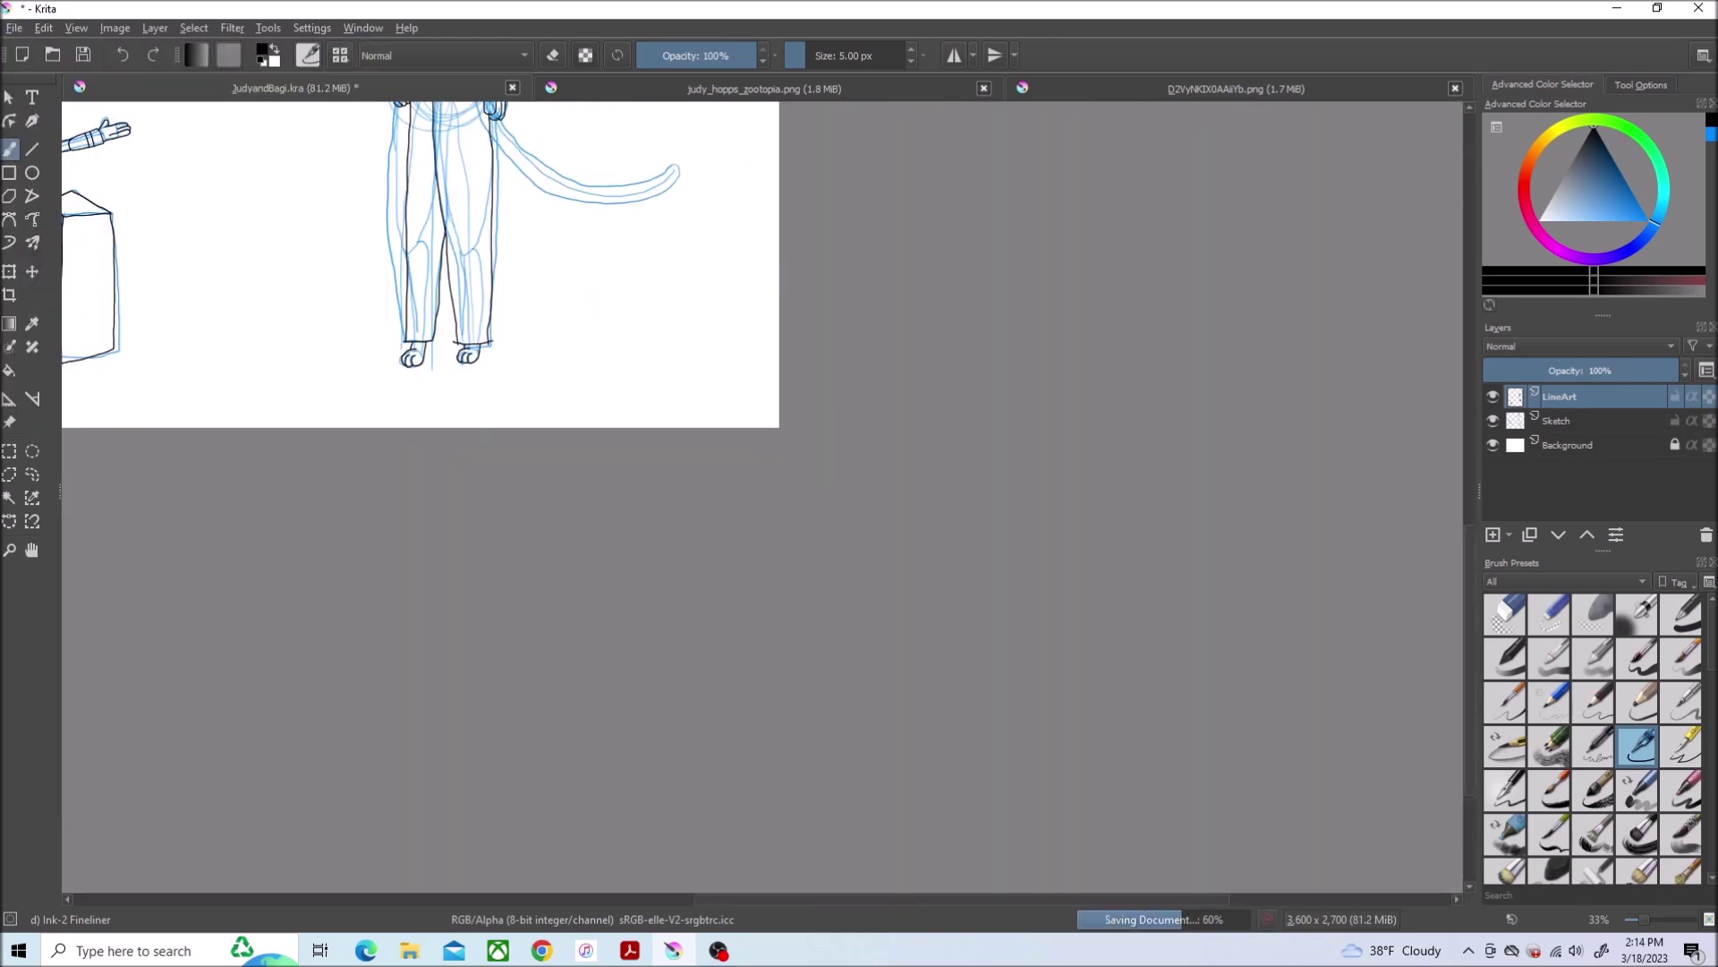
{"action": "scroll", "coordinate": [659, 475], "scroll_direction": "up", "scroll_amount": 3}
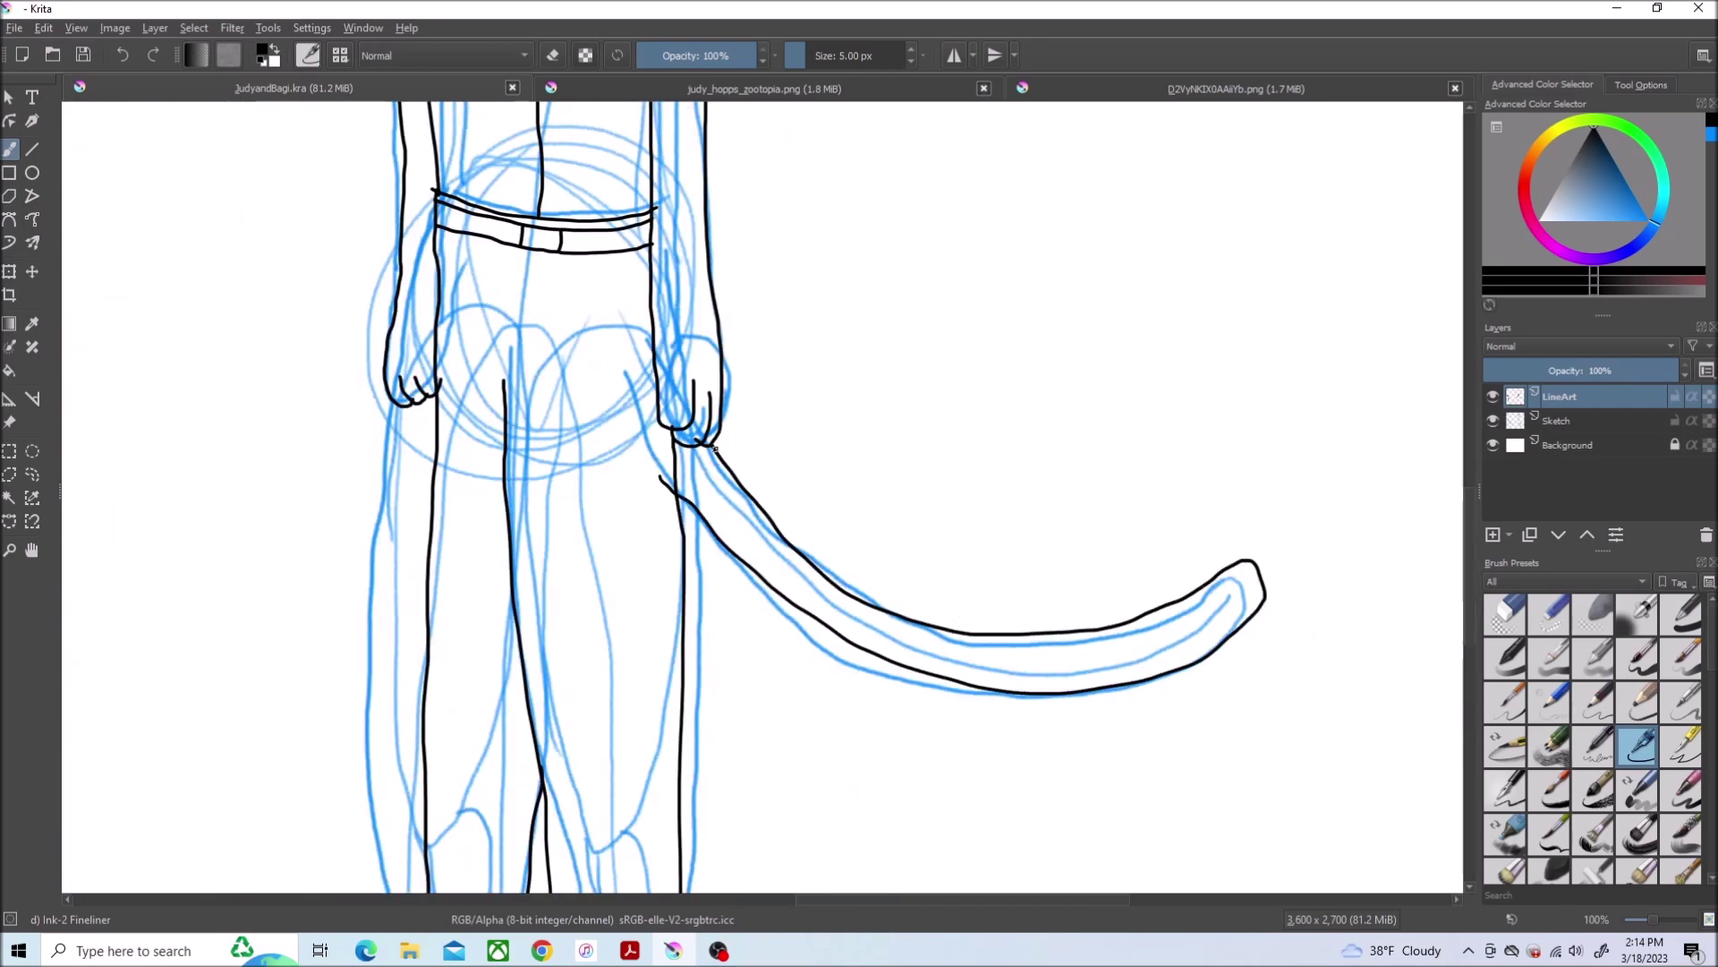
{"action": "scroll", "coordinate": [714, 448], "scroll_direction": "down", "scroll_amount": 3}
{"action": "scroll", "coordinate": [601, 344], "scroll_direction": "up", "scroll_amount": 2}
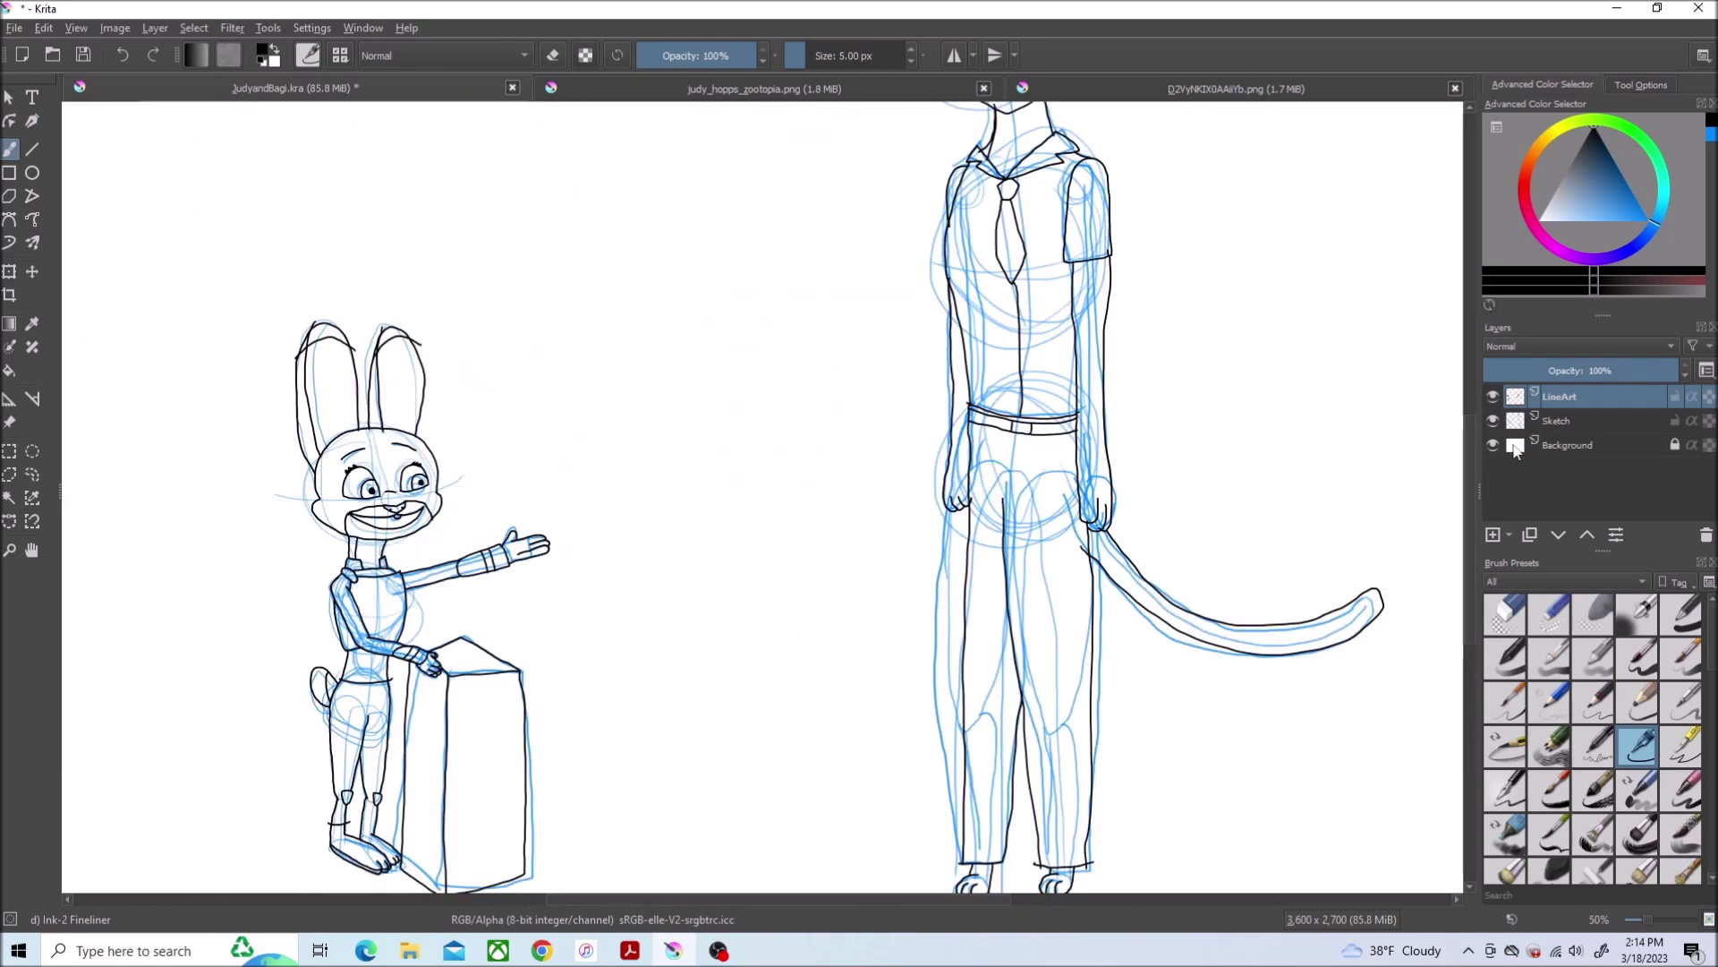
{"action": "left_click", "coordinate": [1492, 420]}
{"action": "scroll", "coordinate": [1136, 349], "scroll_direction": "down", "scroll_amount": 1}
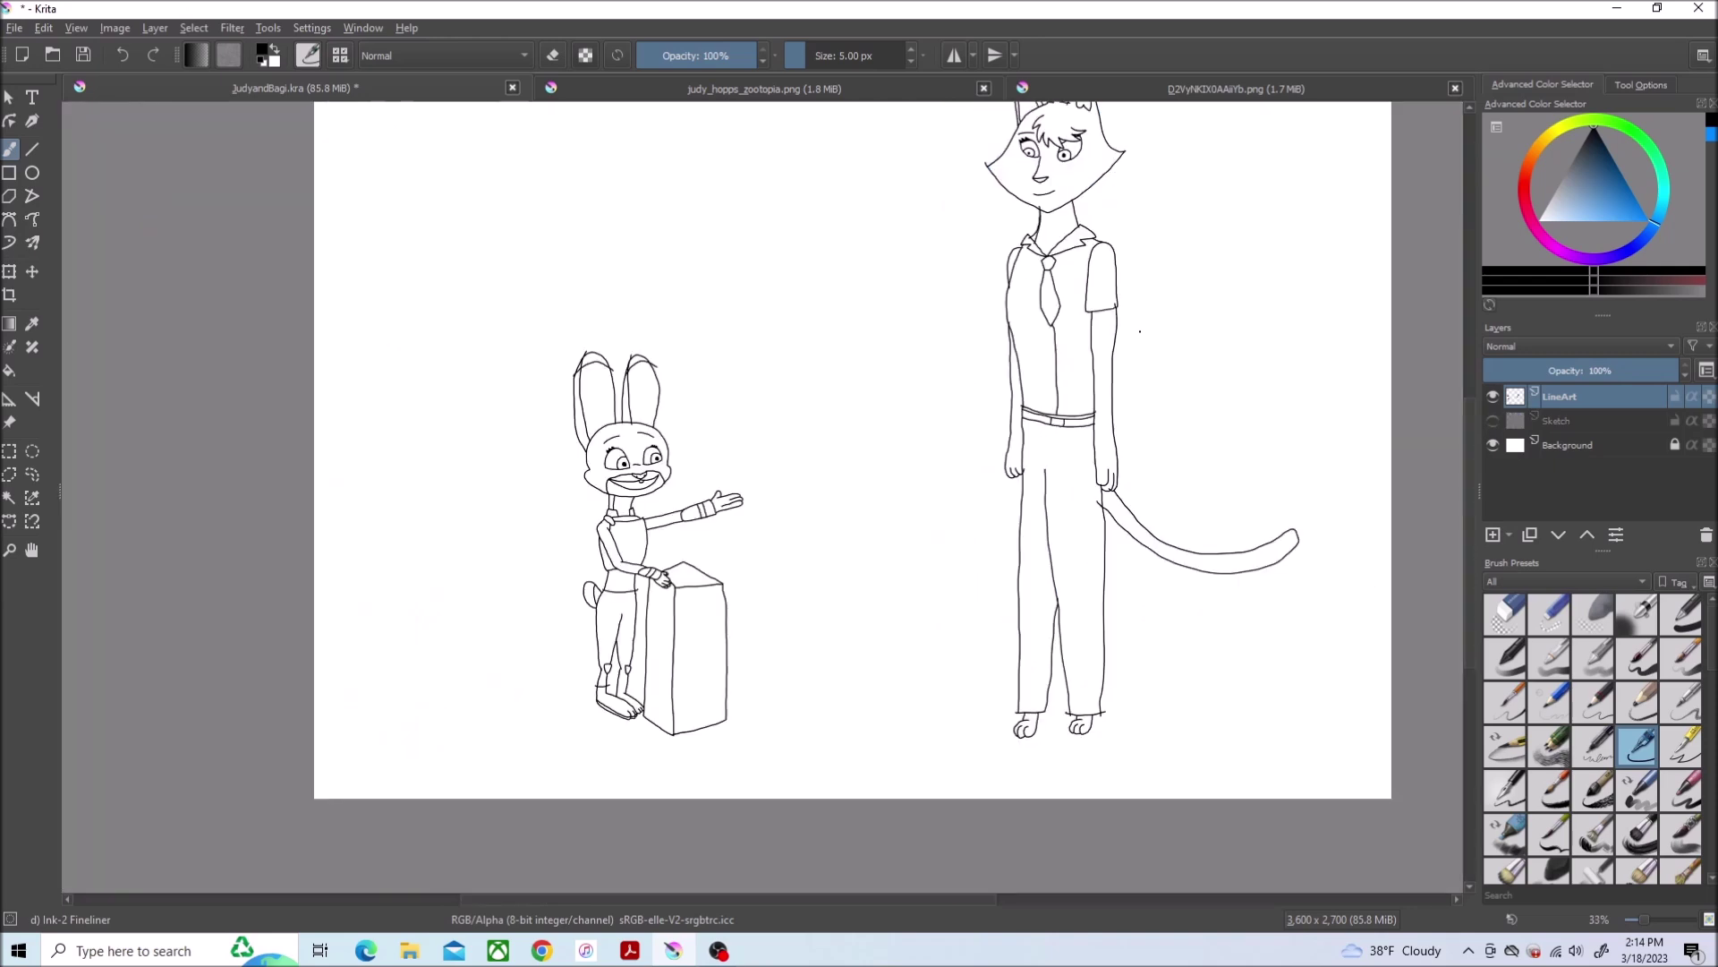
{"action": "scroll", "coordinate": [849, 377], "scroll_direction": "up", "scroll_amount": 3}
{"action": "scroll", "coordinate": [134, 621], "scroll_direction": "down", "scroll_amount": 2}
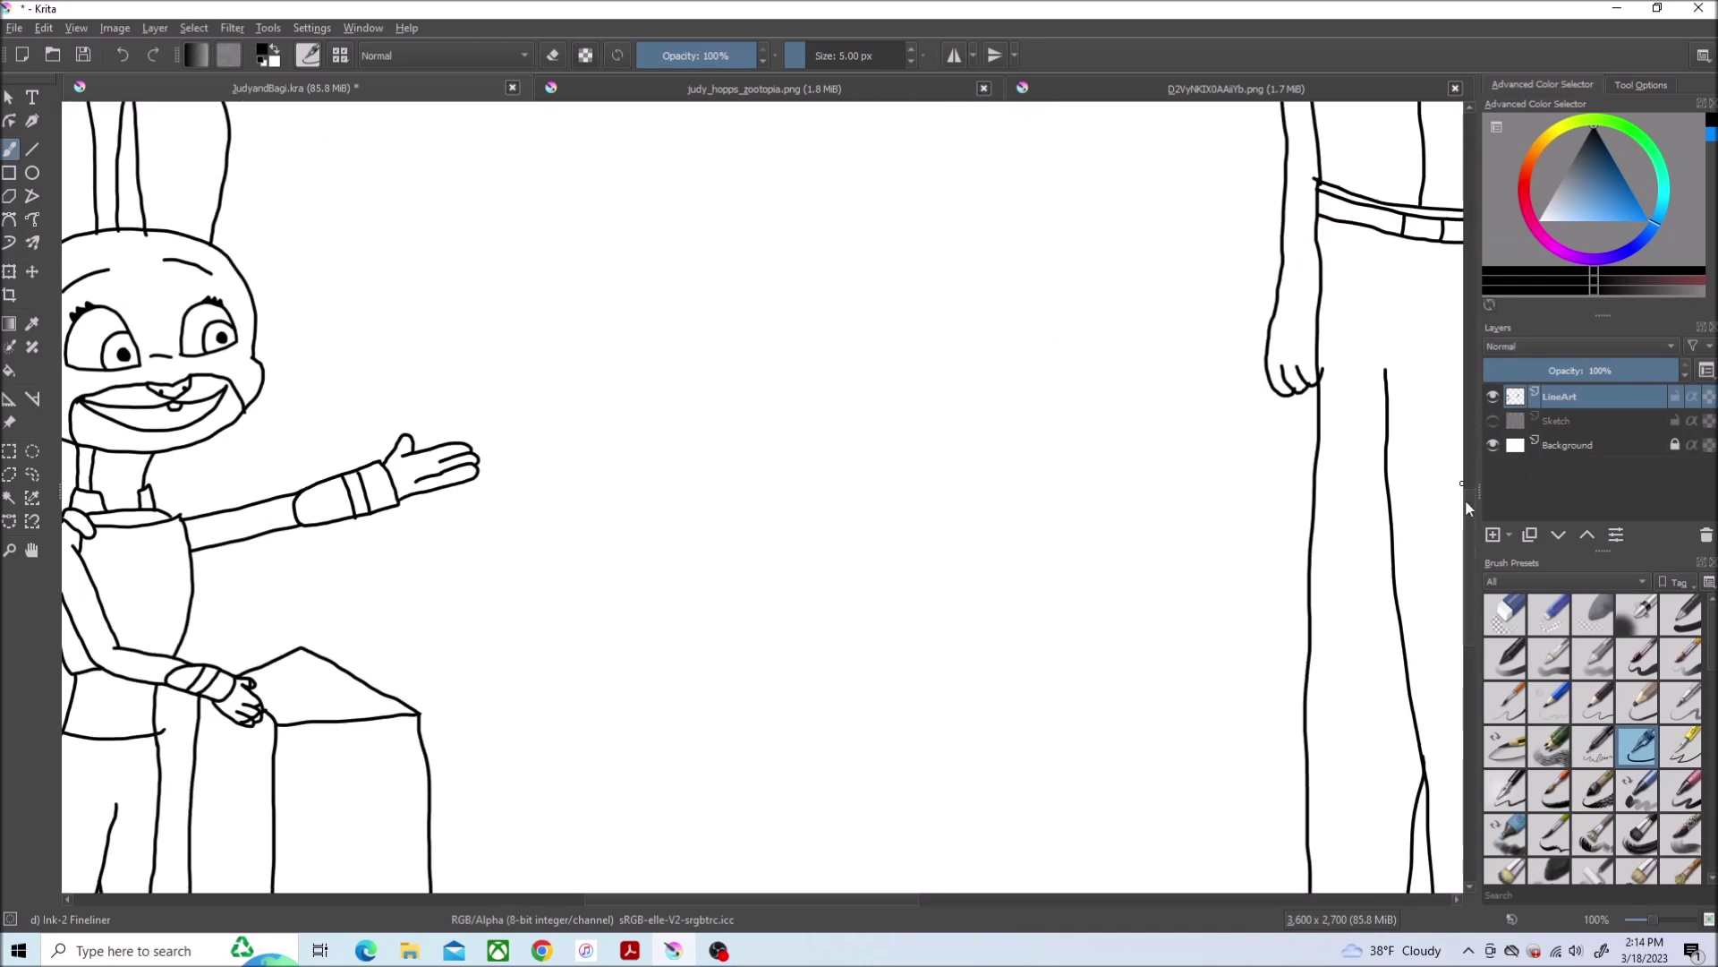
{"action": "scroll", "coordinate": [134, 622], "scroll_direction": "up", "scroll_amount": 1}
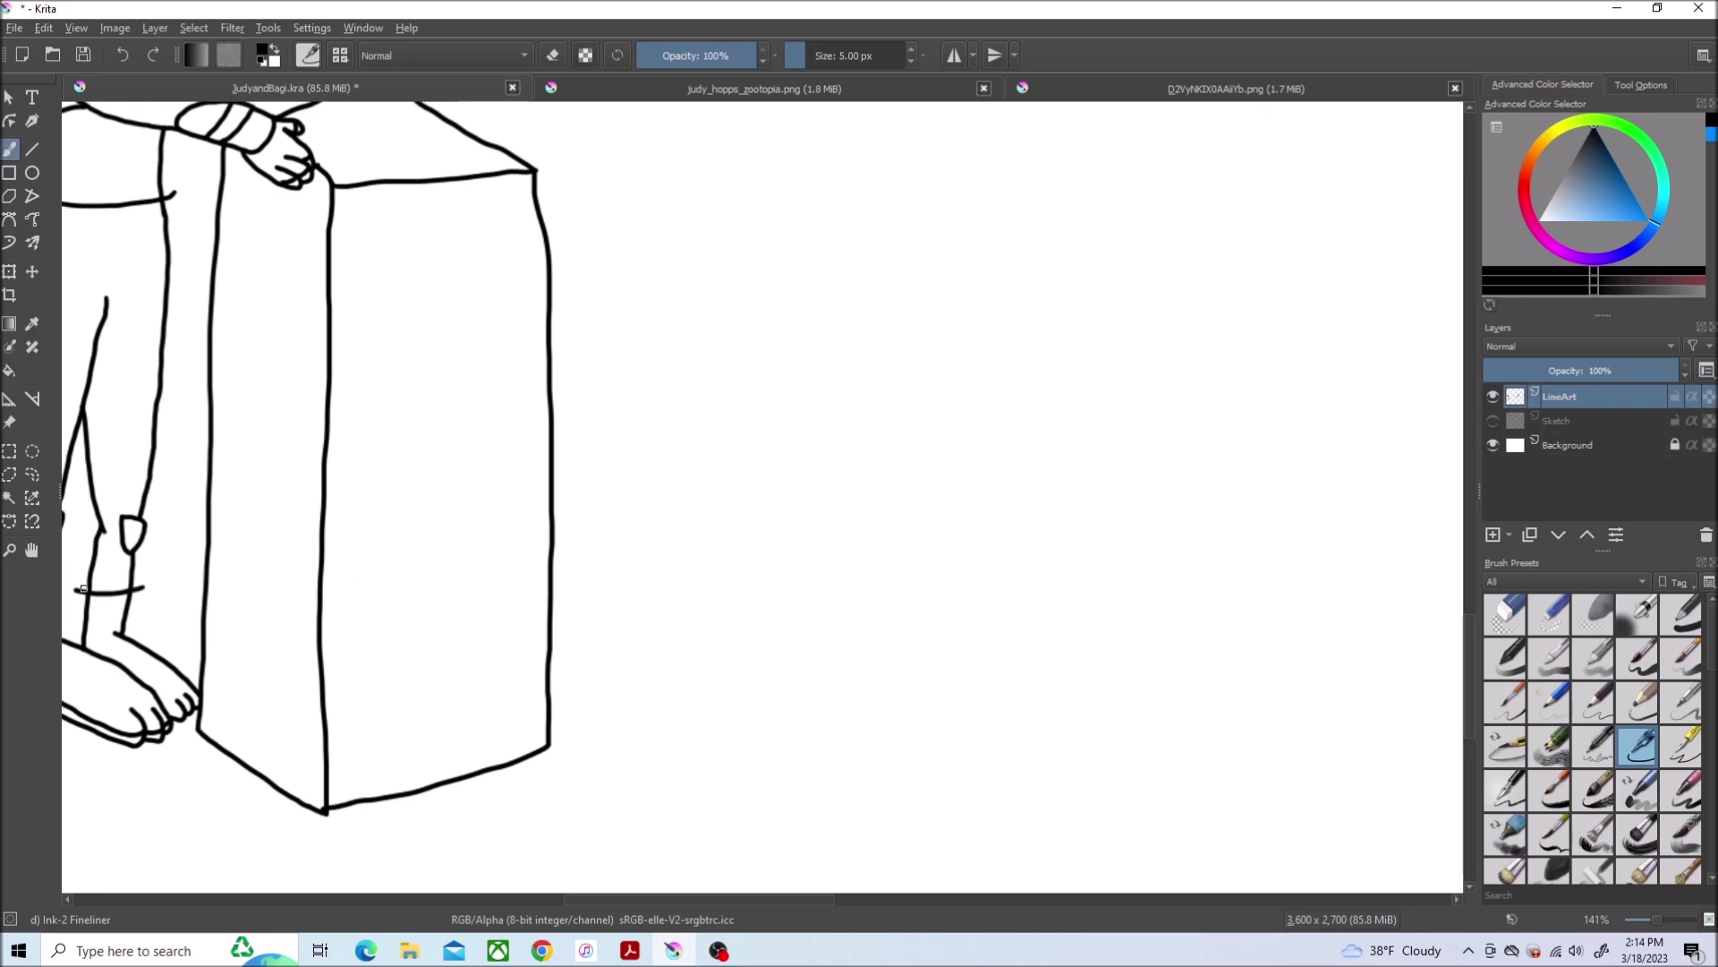
{"action": "scroll", "coordinate": [914, 511], "scroll_direction": "down", "scroll_amount": 3}
{"action": "scroll", "coordinate": [913, 510], "scroll_direction": "up", "scroll_amount": 1}
{"action": "left_click", "coordinate": [1548, 614]}
{"action": "left_click", "coordinate": [14, 27]}
Save, erase the doubled neck line, then undo the erasures that broke the junction
{"action": "left_click", "coordinate": [55, 113]}
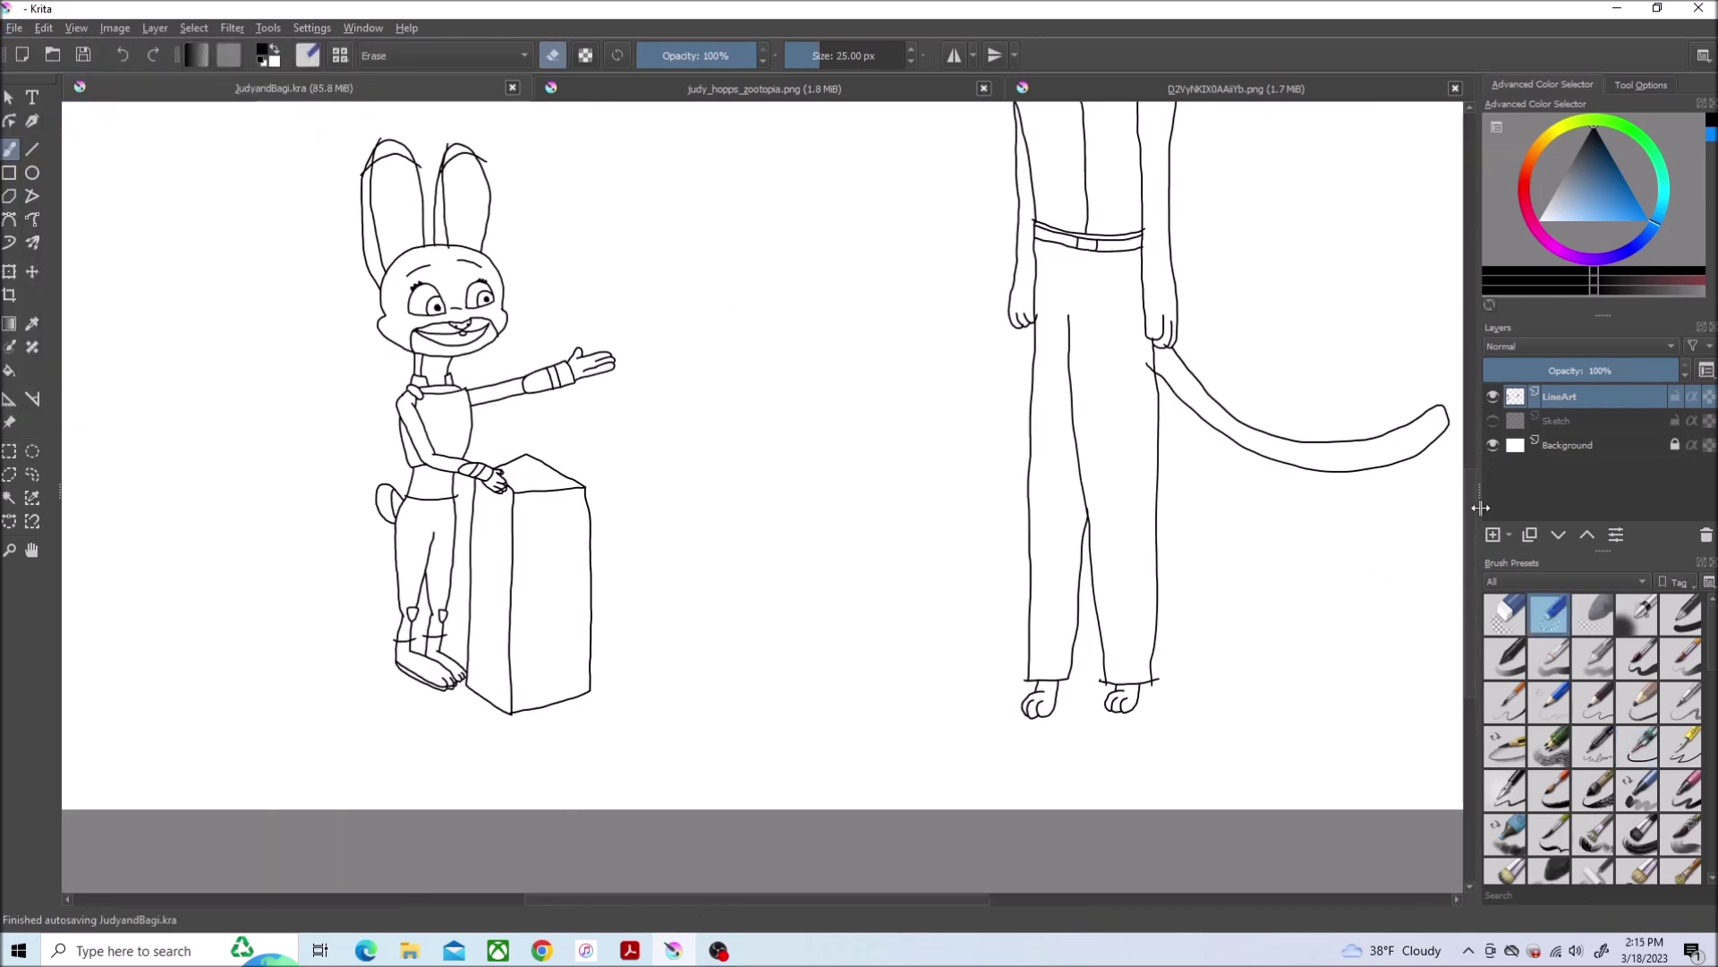
{"action": "scroll", "coordinate": [1276, 319], "scroll_direction": "up", "scroll_amount": 3}
{"action": "scroll", "coordinate": [1160, 393], "scroll_direction": "up", "scroll_amount": 5}
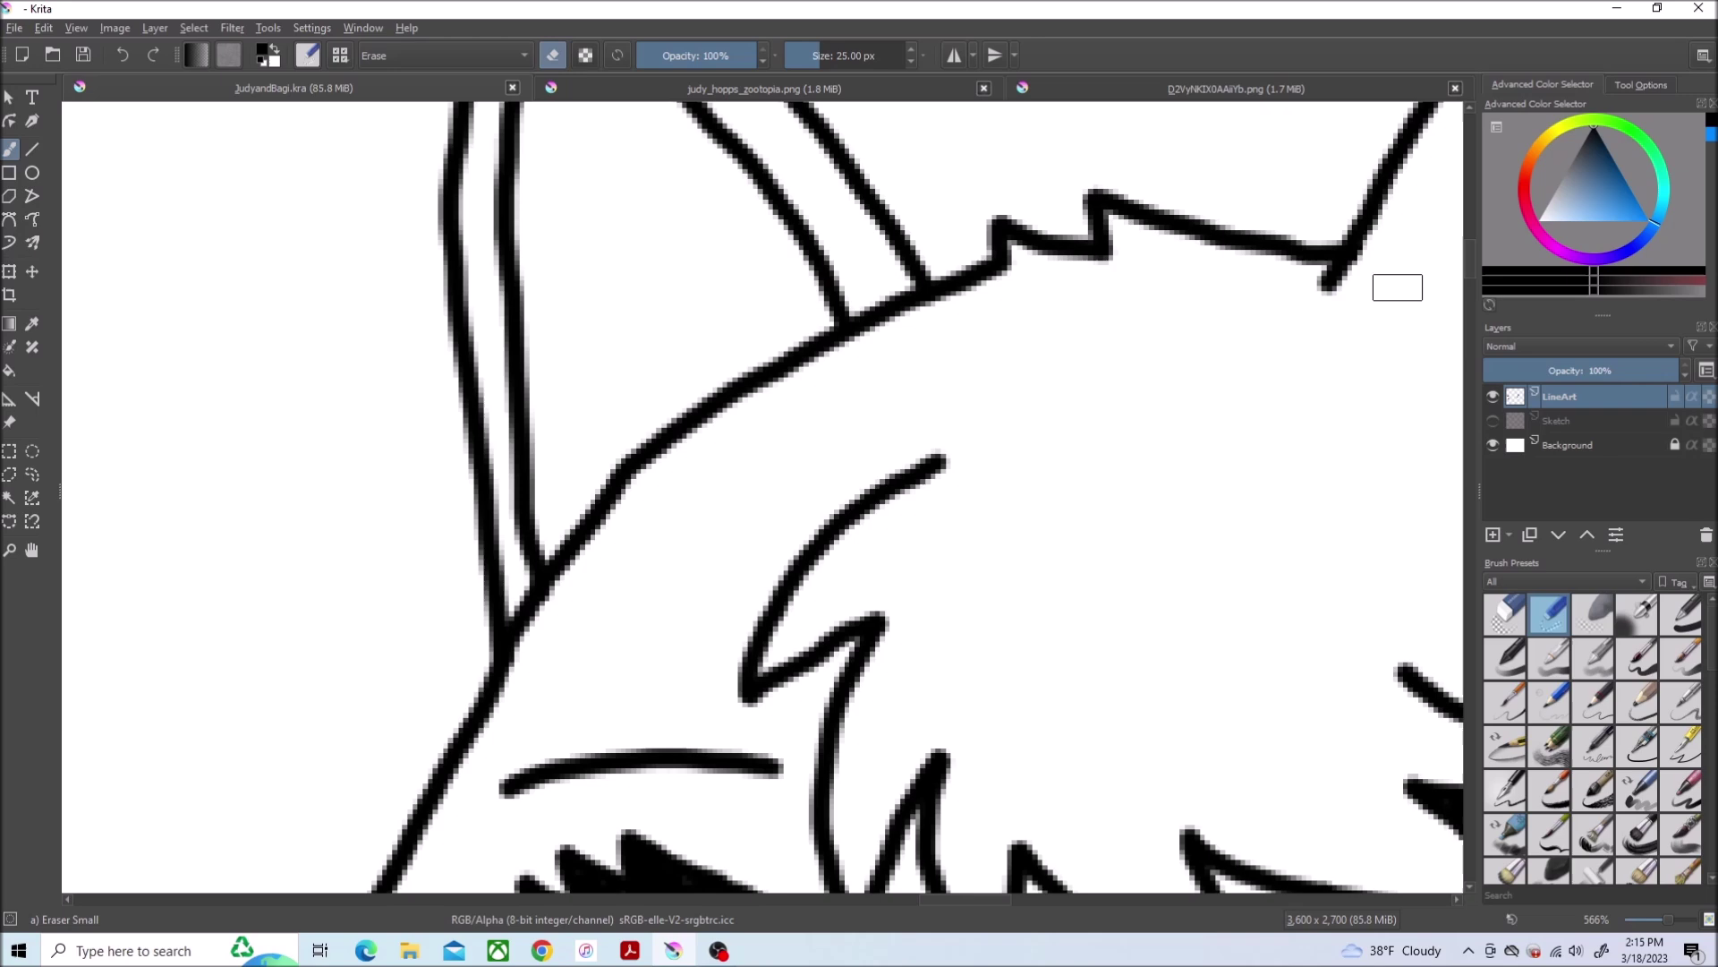
{"action": "scroll", "coordinate": [1170, 825], "scroll_direction": "down", "scroll_amount": 5}
{"action": "scroll", "coordinate": [1163, 632], "scroll_direction": "up", "scroll_amount": 6}
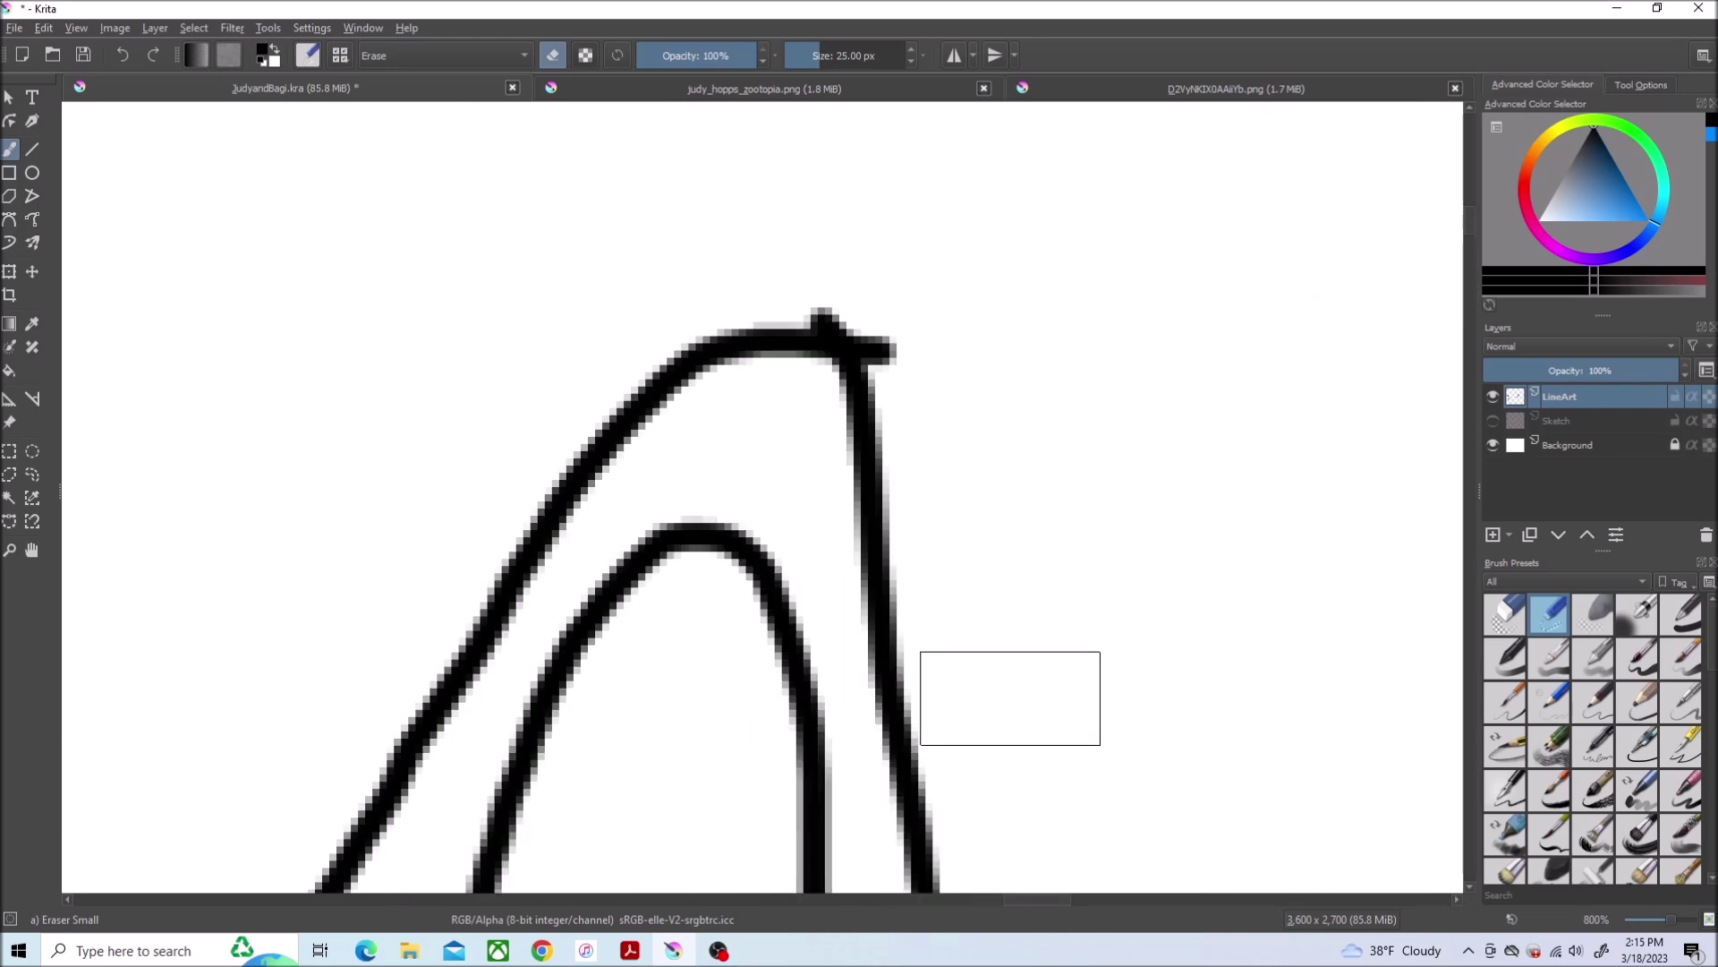
{"action": "scroll", "coordinate": [940, 353], "scroll_direction": "down", "scroll_amount": 5}
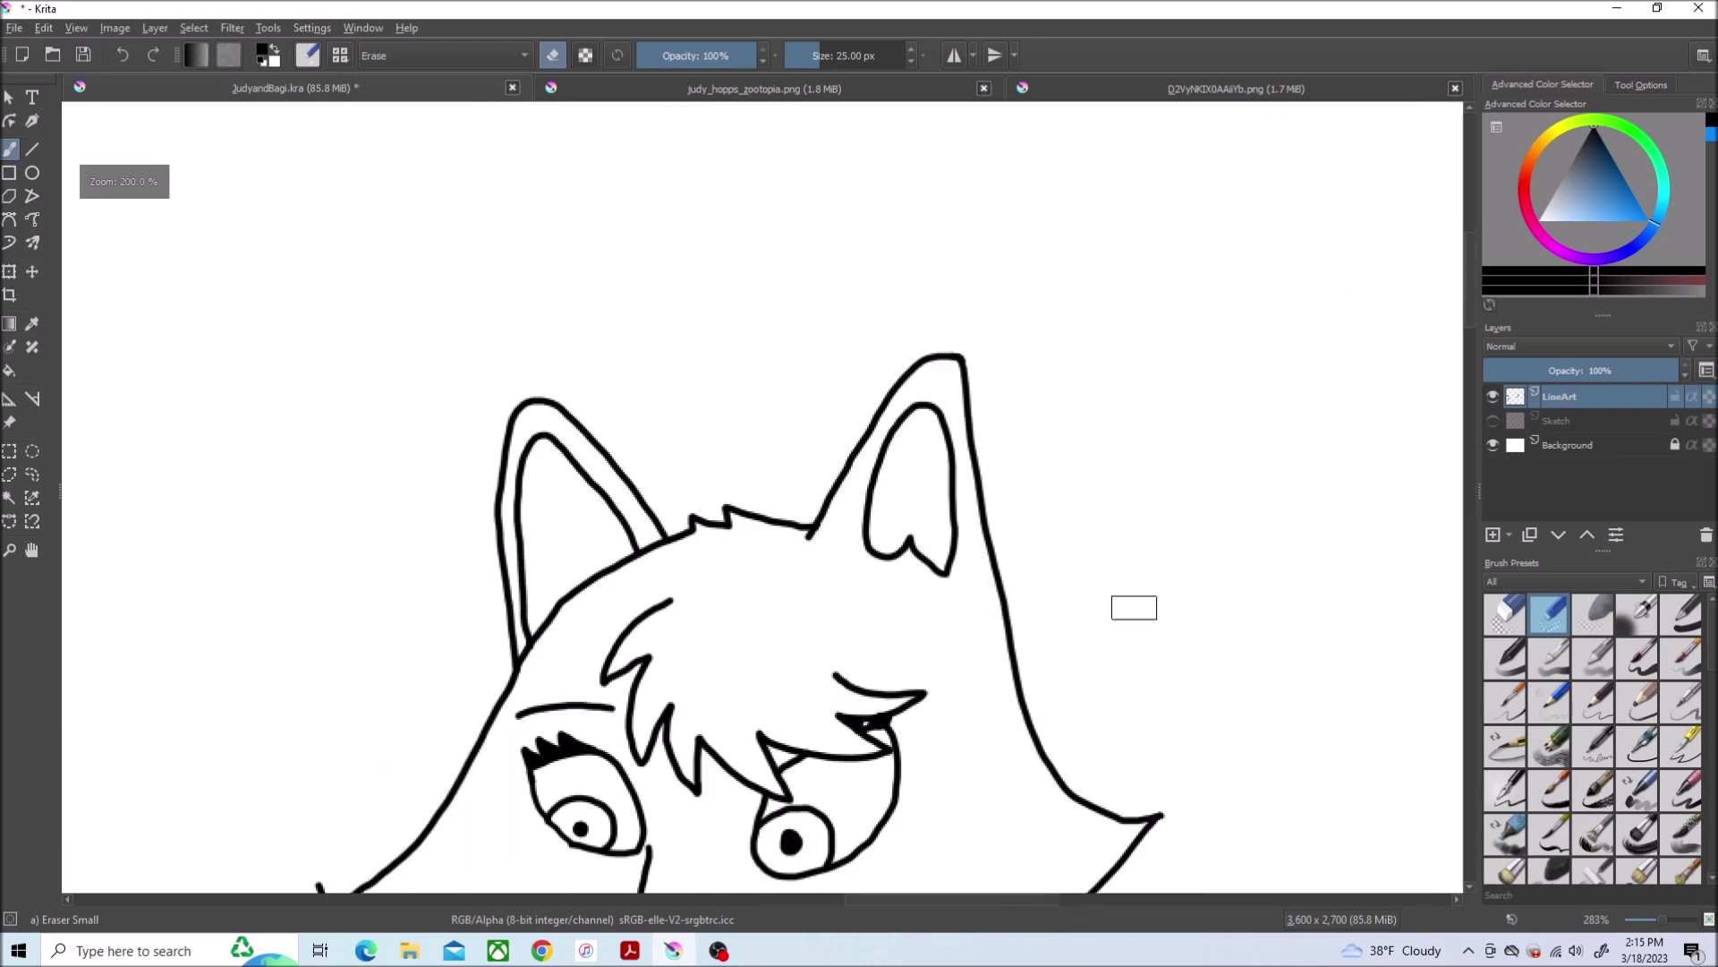
{"action": "scroll", "coordinate": [1132, 603], "scroll_direction": "down", "scroll_amount": 2}
{"action": "scroll", "coordinate": [917, 864], "scroll_direction": "up", "scroll_amount": 5}
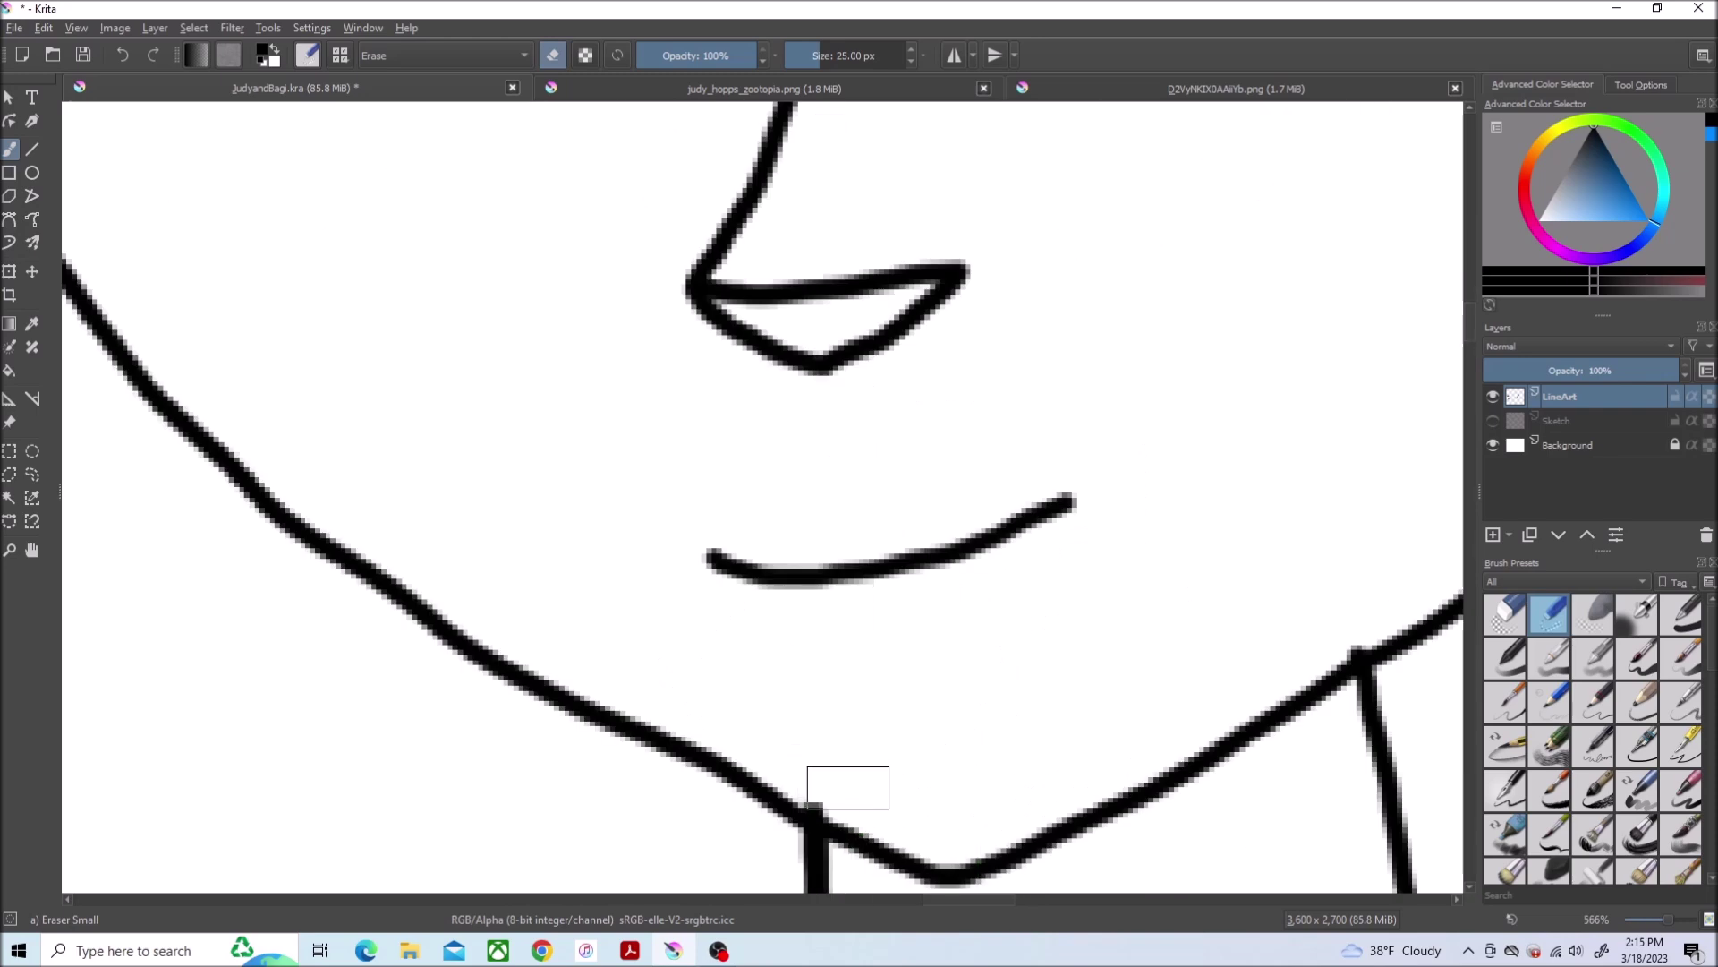
{"action": "scroll", "coordinate": [1104, 493], "scroll_direction": "down", "scroll_amount": 5}
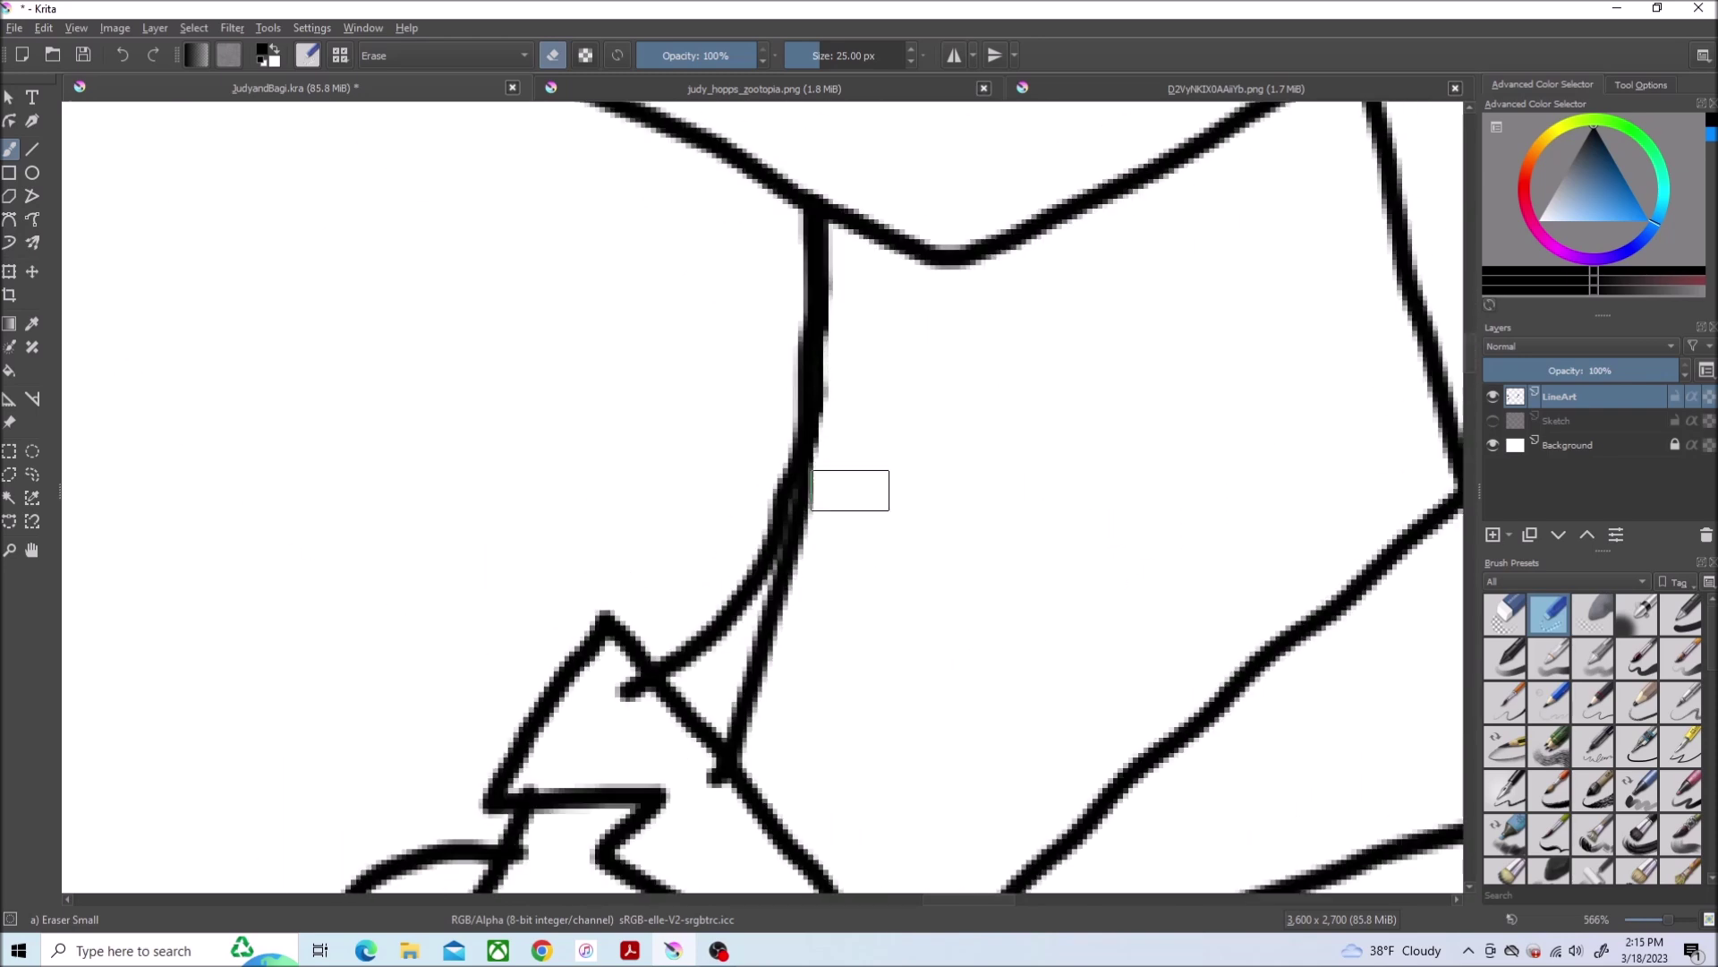
{"action": "left_click_drag", "start_coordinate": [821, 573], "coordinate": [797, 643]}
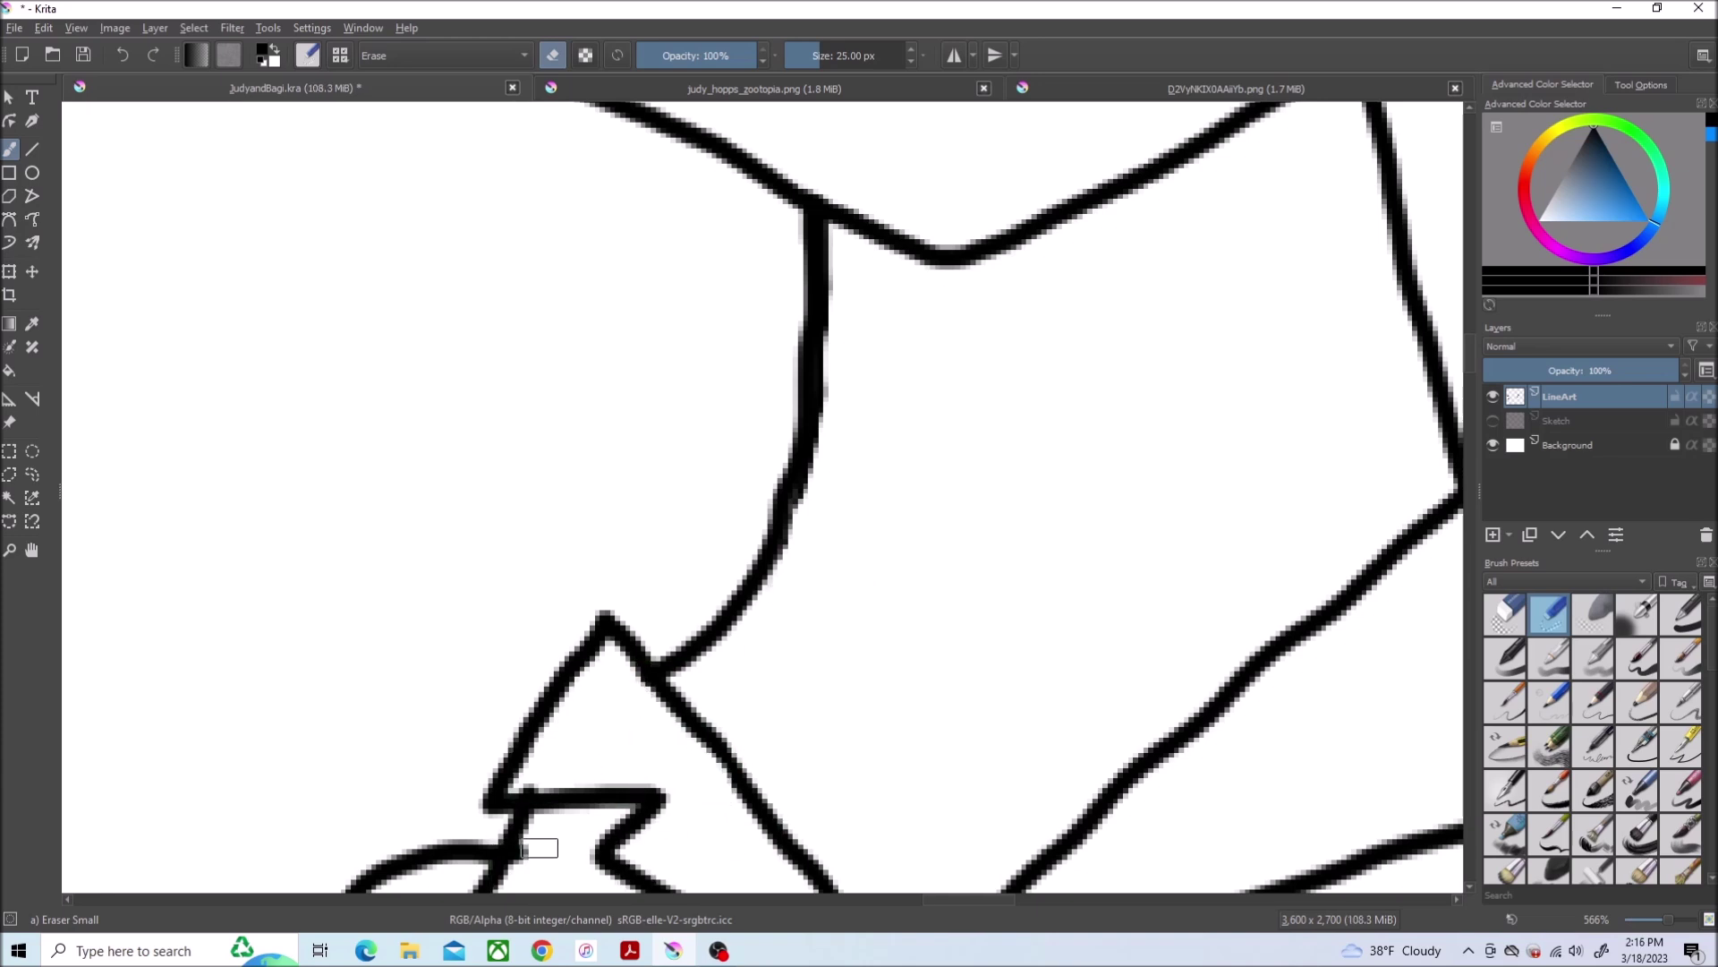
{"action": "left_click", "coordinate": [121, 60]}
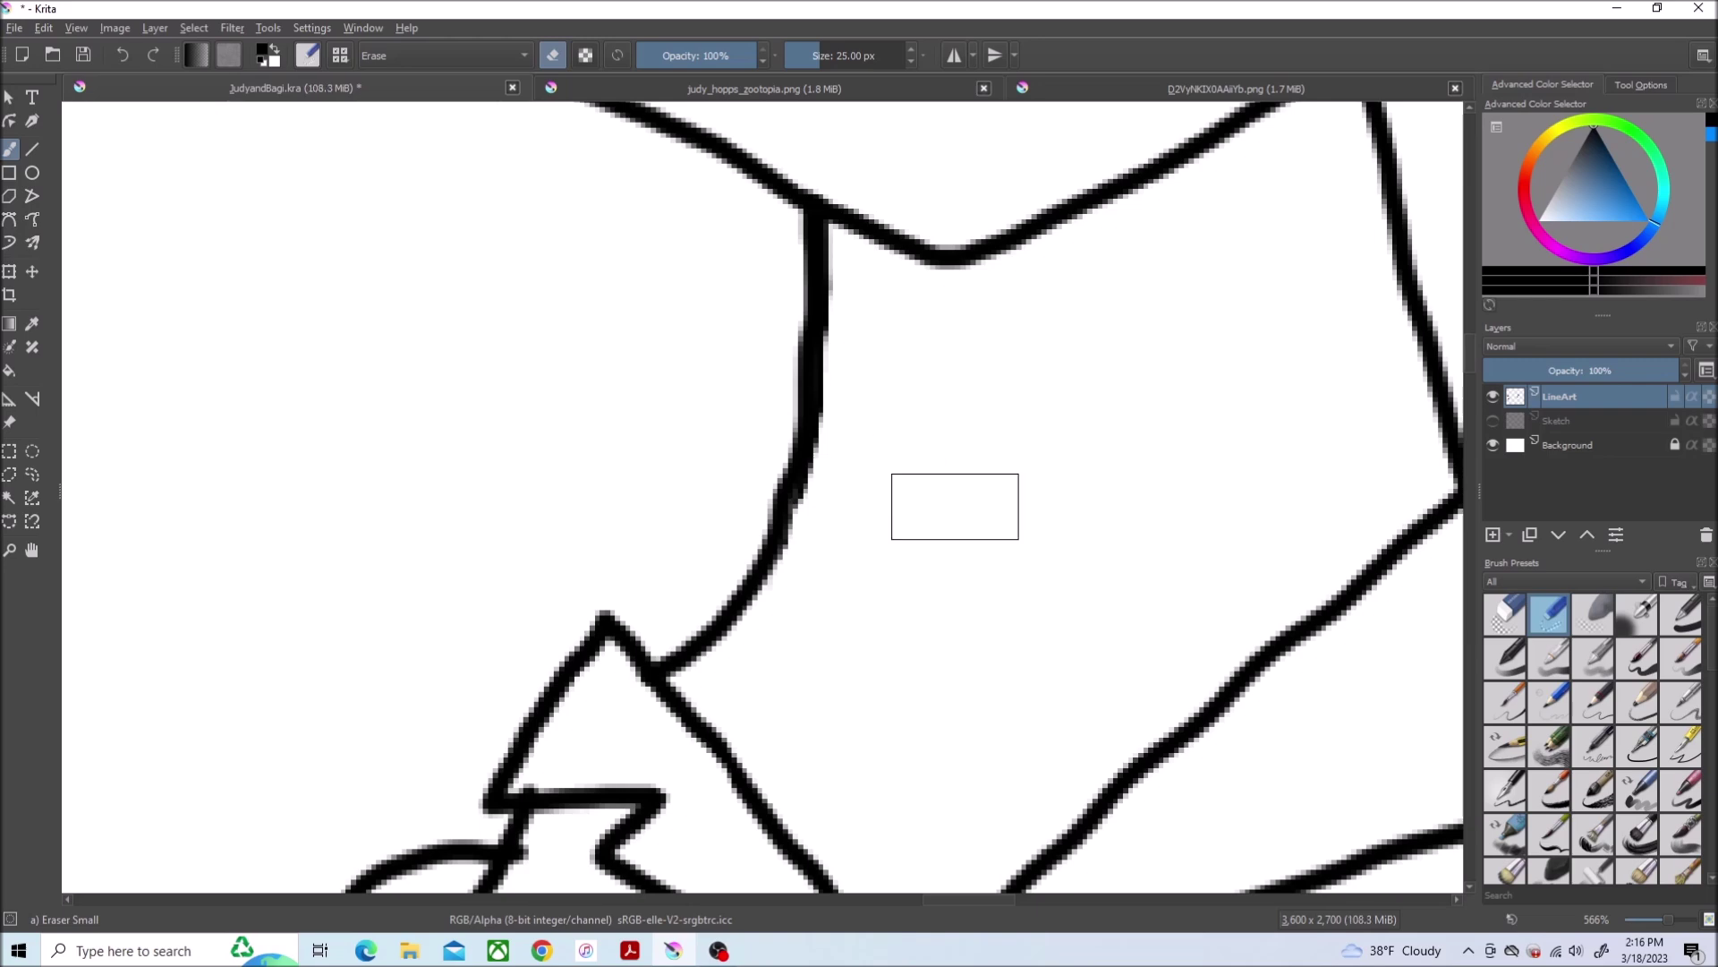
{"action": "scroll", "coordinate": [967, 484], "scroll_direction": "down", "scroll_amount": 3}
{"action": "scroll", "coordinate": [1021, 586], "scroll_direction": "up", "scroll_amount": 5}
{"action": "left_click", "coordinate": [128, 58]}
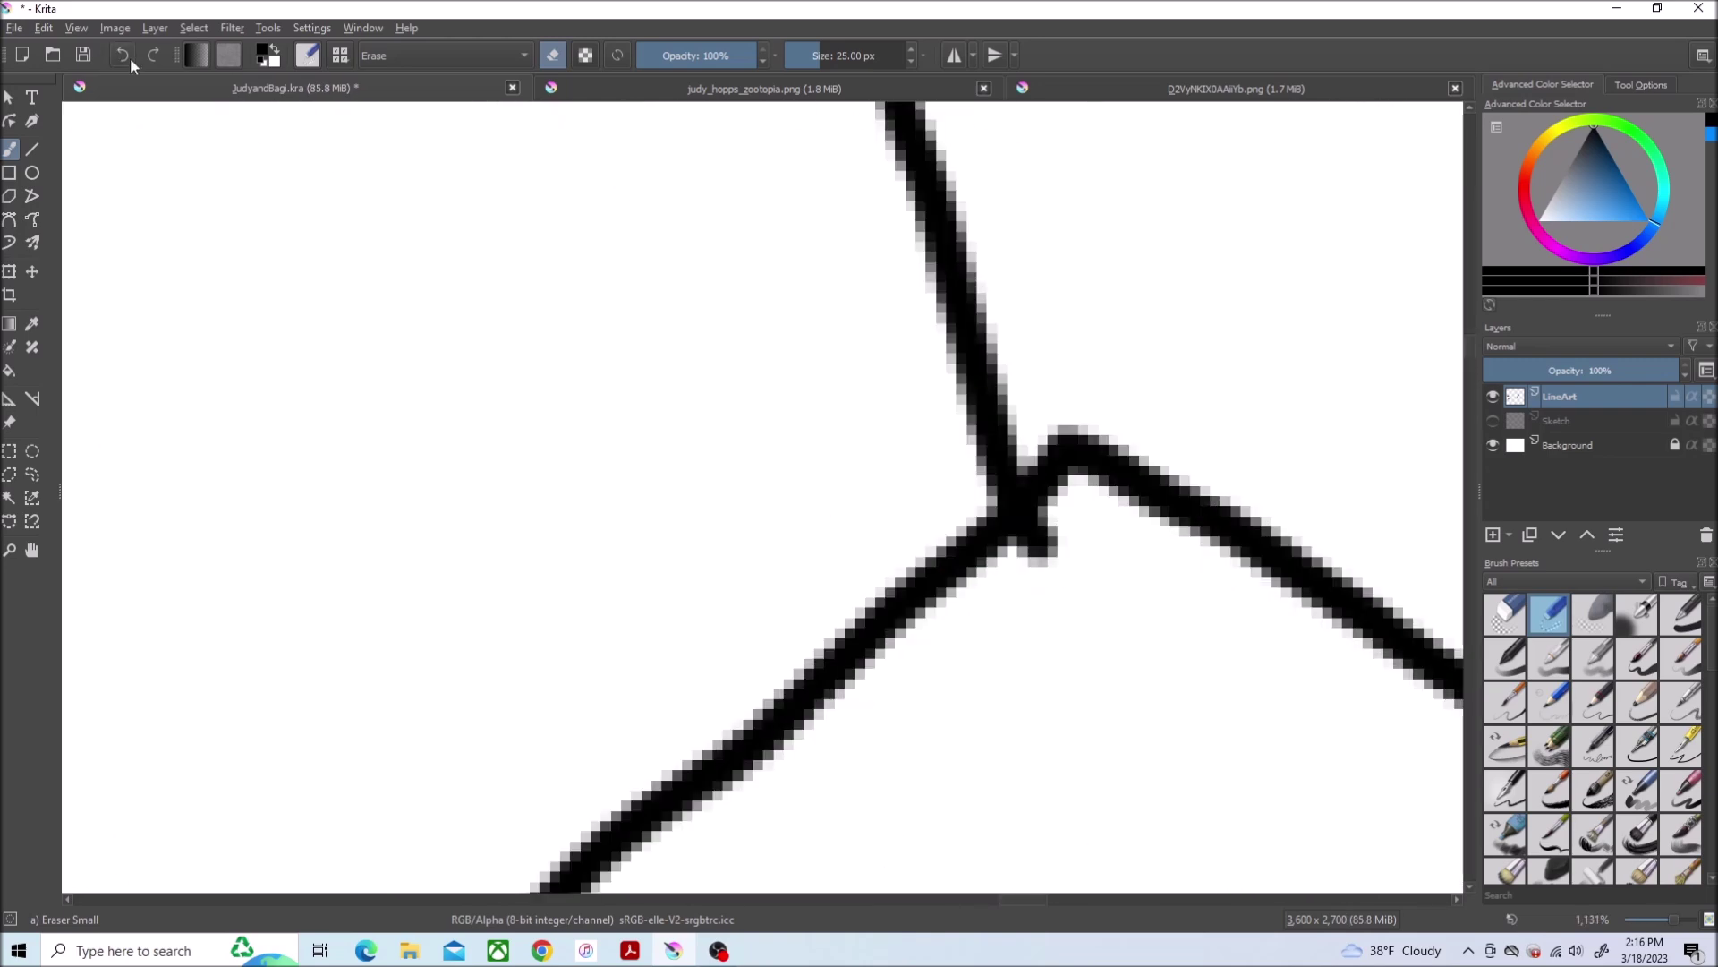
{"action": "scroll", "coordinate": [955, 556], "scroll_direction": "down", "scroll_amount": 4}
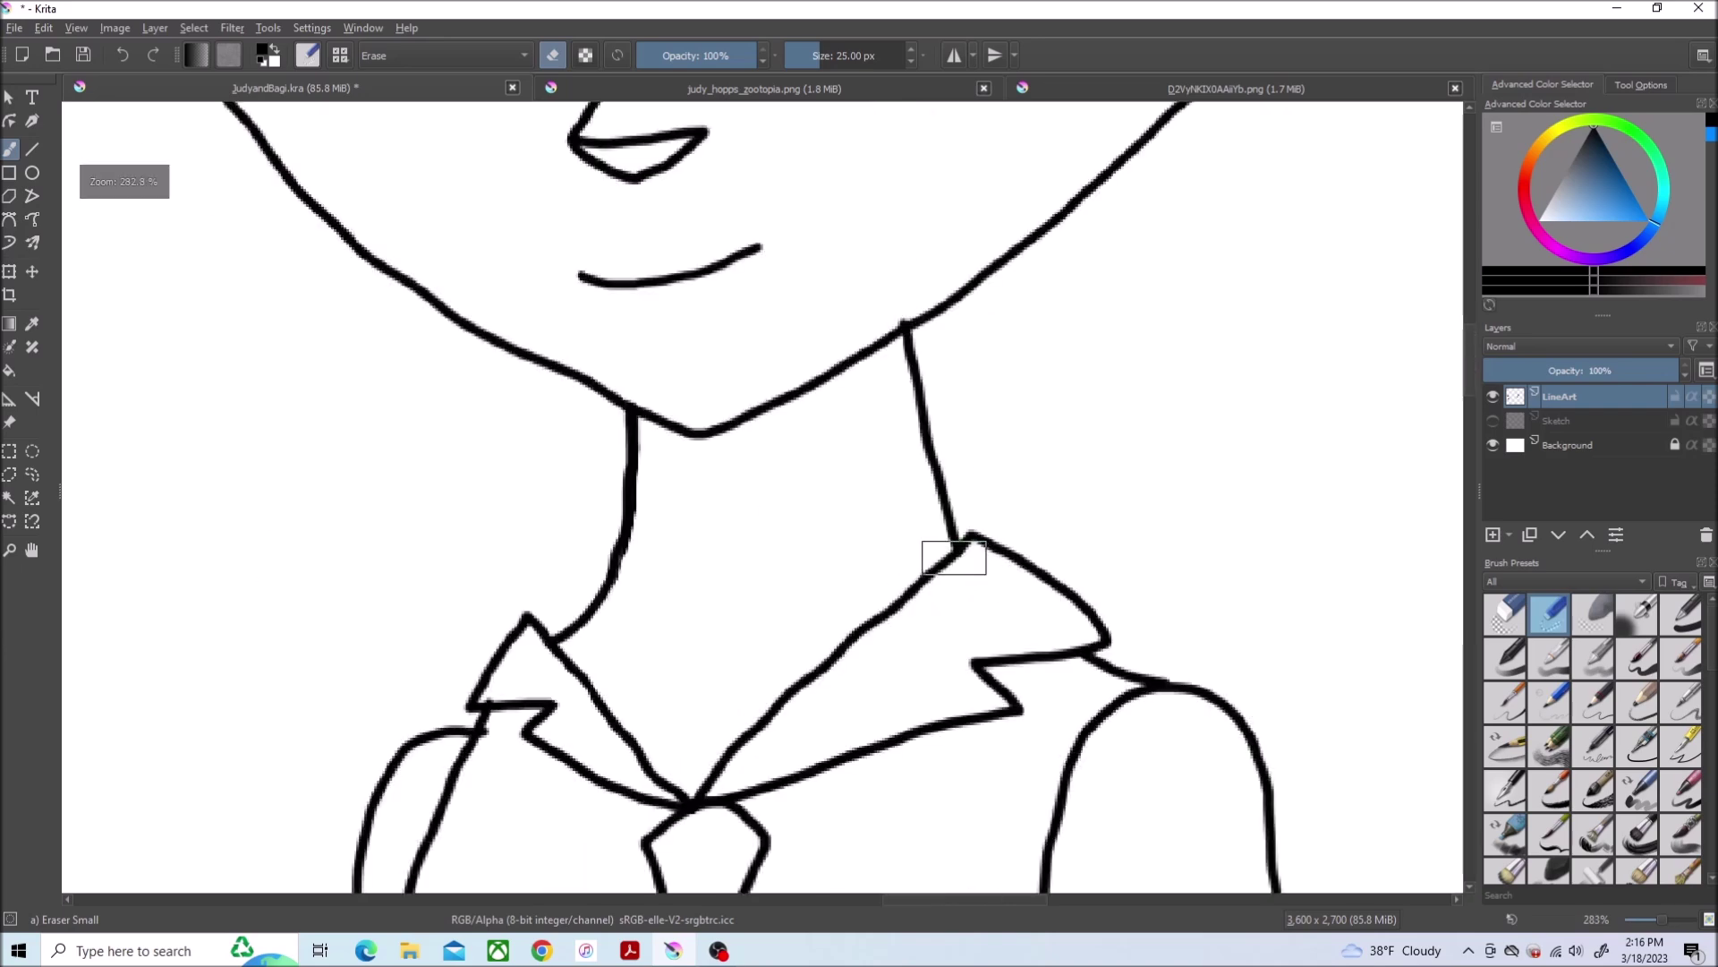
{"action": "scroll", "coordinate": [510, 766], "scroll_direction": "up", "scroll_amount": 5}
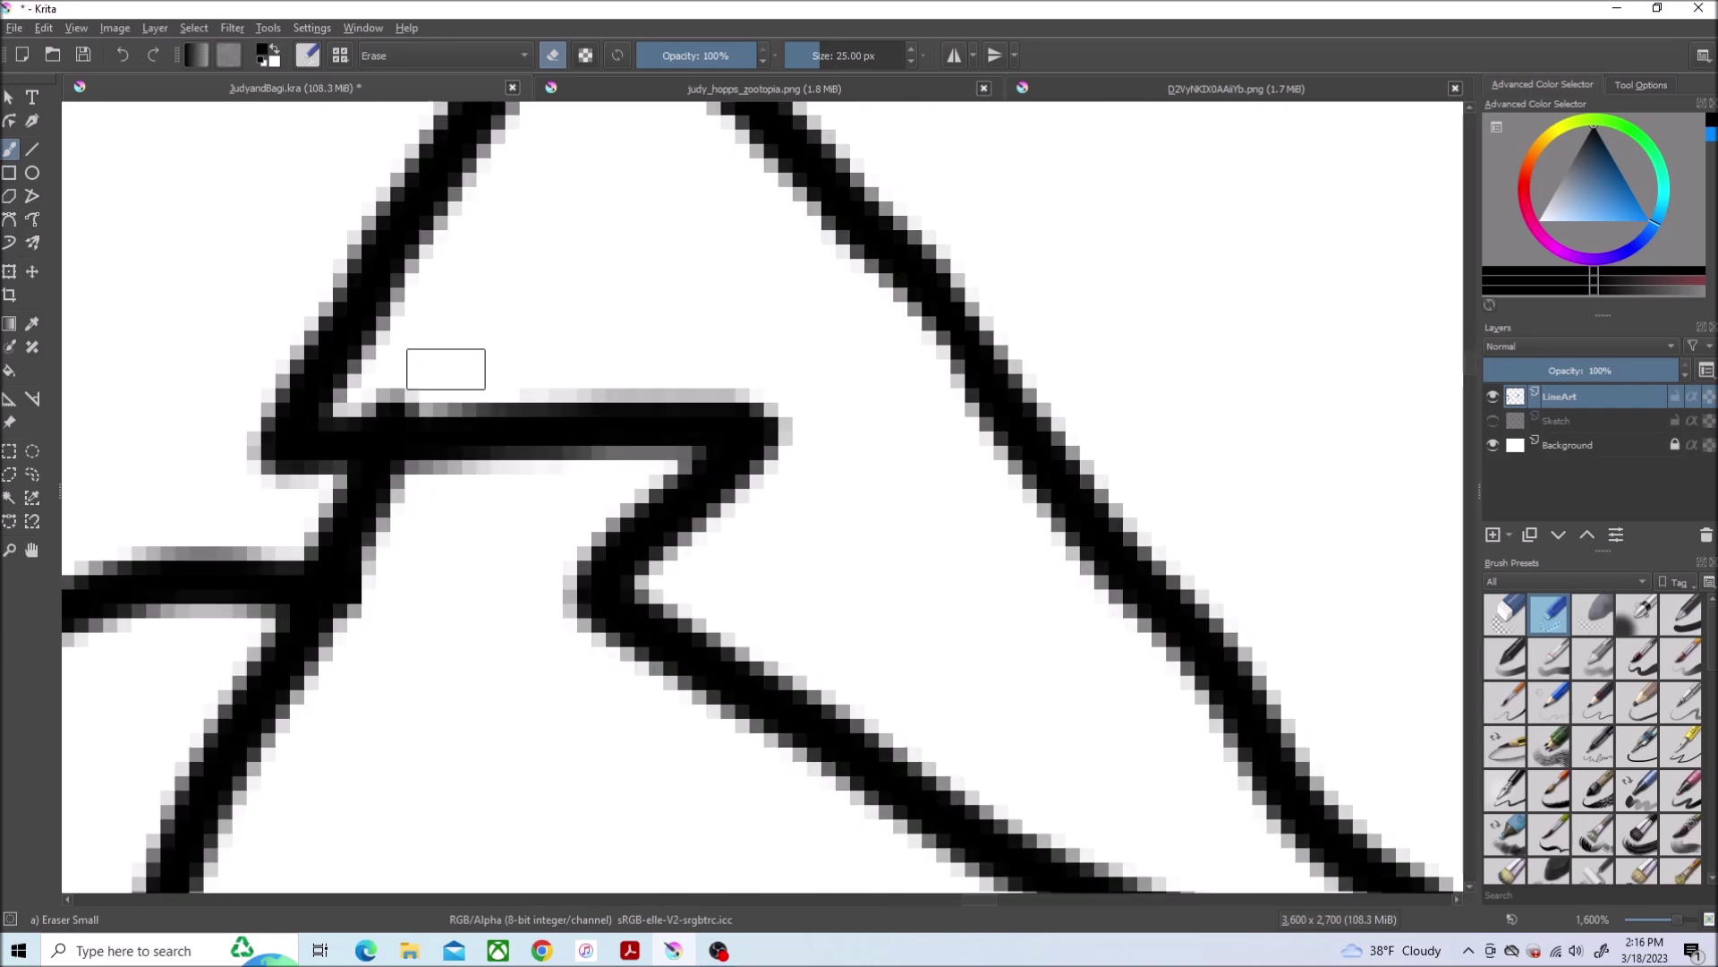
{"action": "scroll", "coordinate": [640, 310], "scroll_direction": "down", "scroll_amount": 6}
{"action": "scroll", "coordinate": [639, 311], "scroll_direction": "up", "scroll_amount": 3}
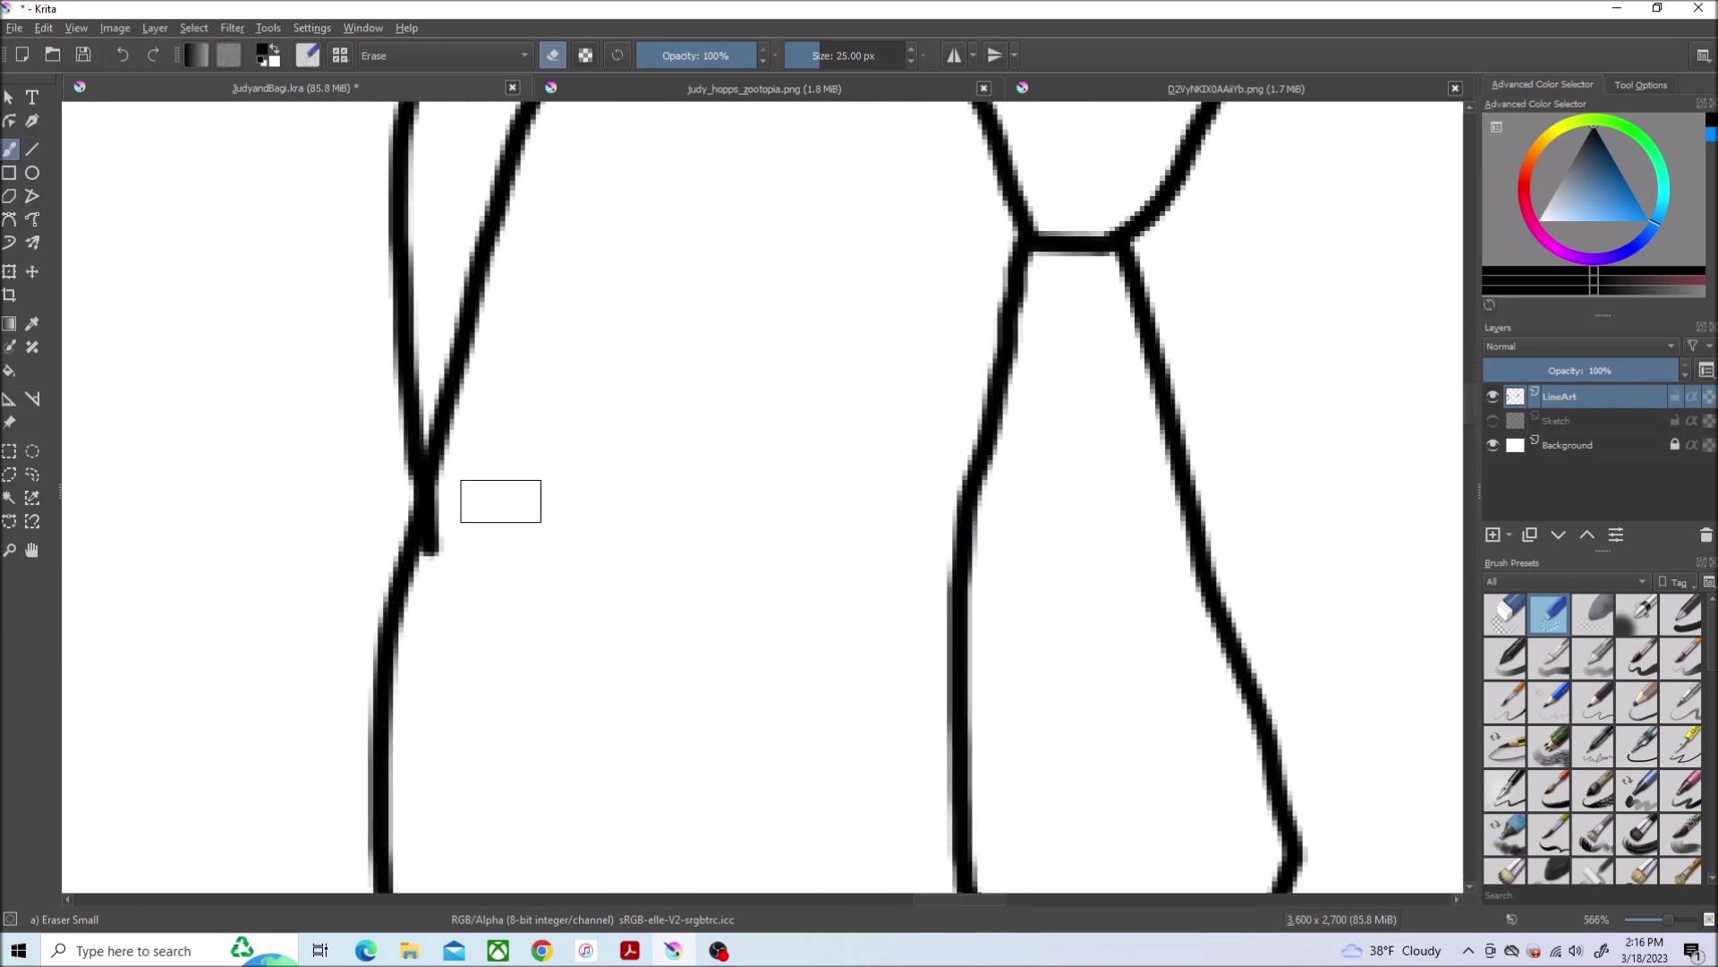
{"action": "scroll", "coordinate": [1086, 575], "scroll_direction": "down", "scroll_amount": 5}
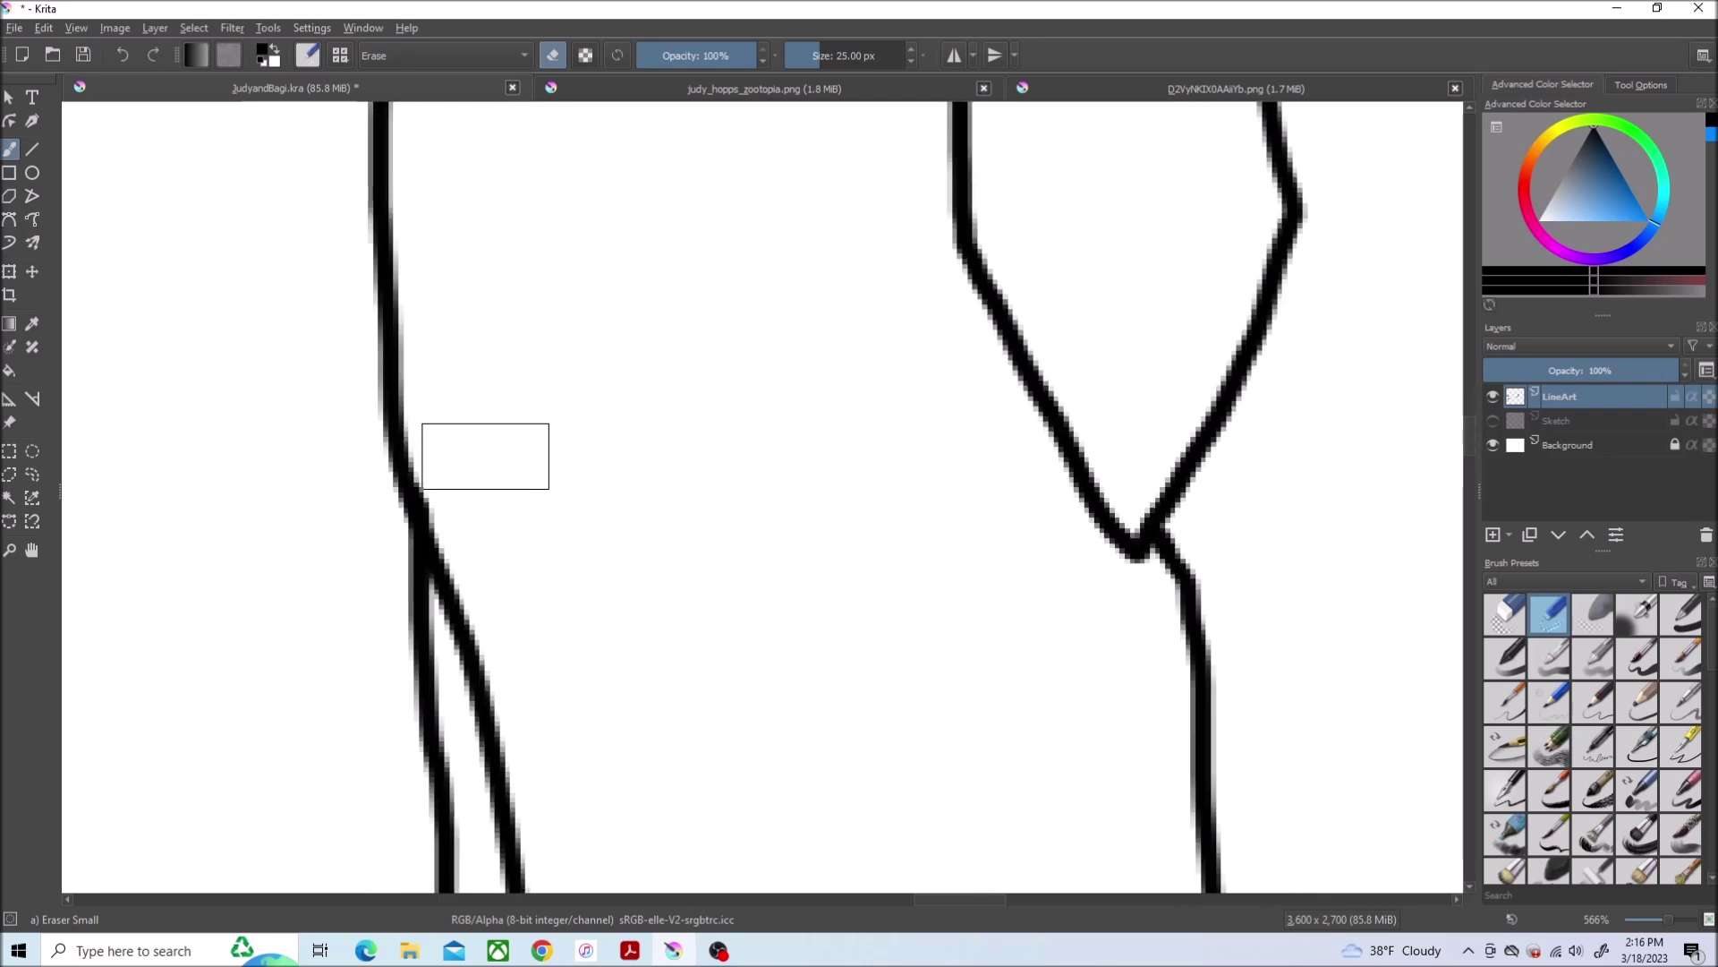
{"action": "scroll", "coordinate": [887, 469], "scroll_direction": "up", "scroll_amount": 3}
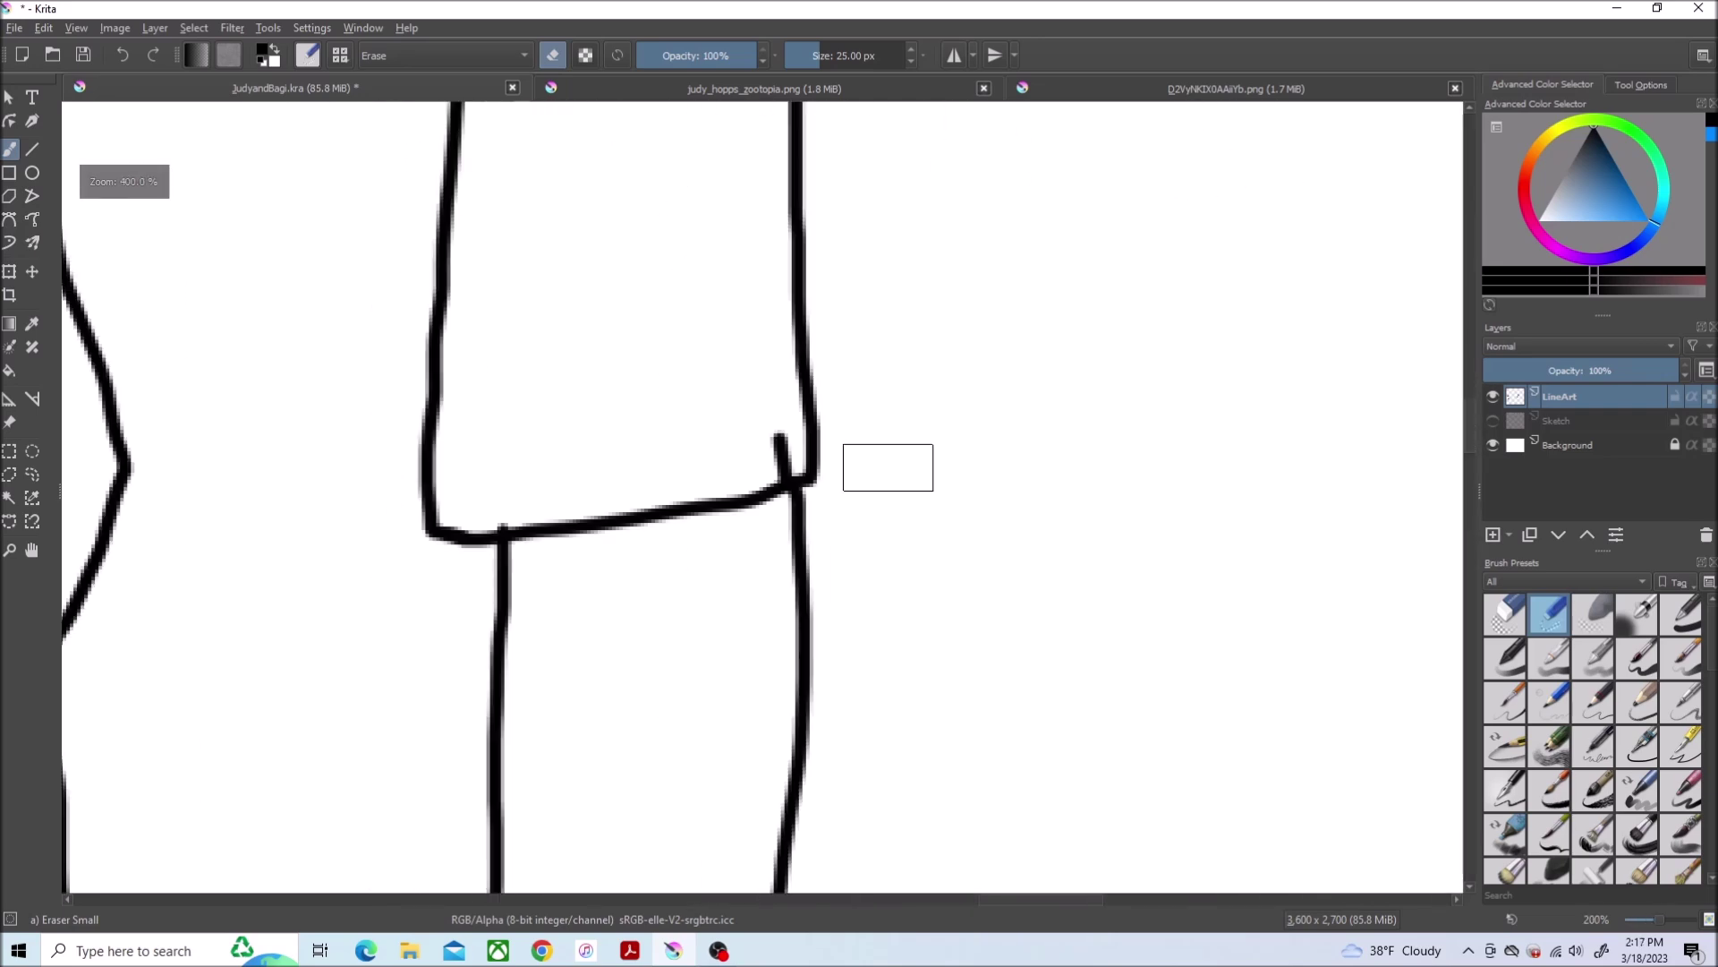
{"action": "scroll", "coordinate": [887, 469], "scroll_direction": "up", "scroll_amount": 2}
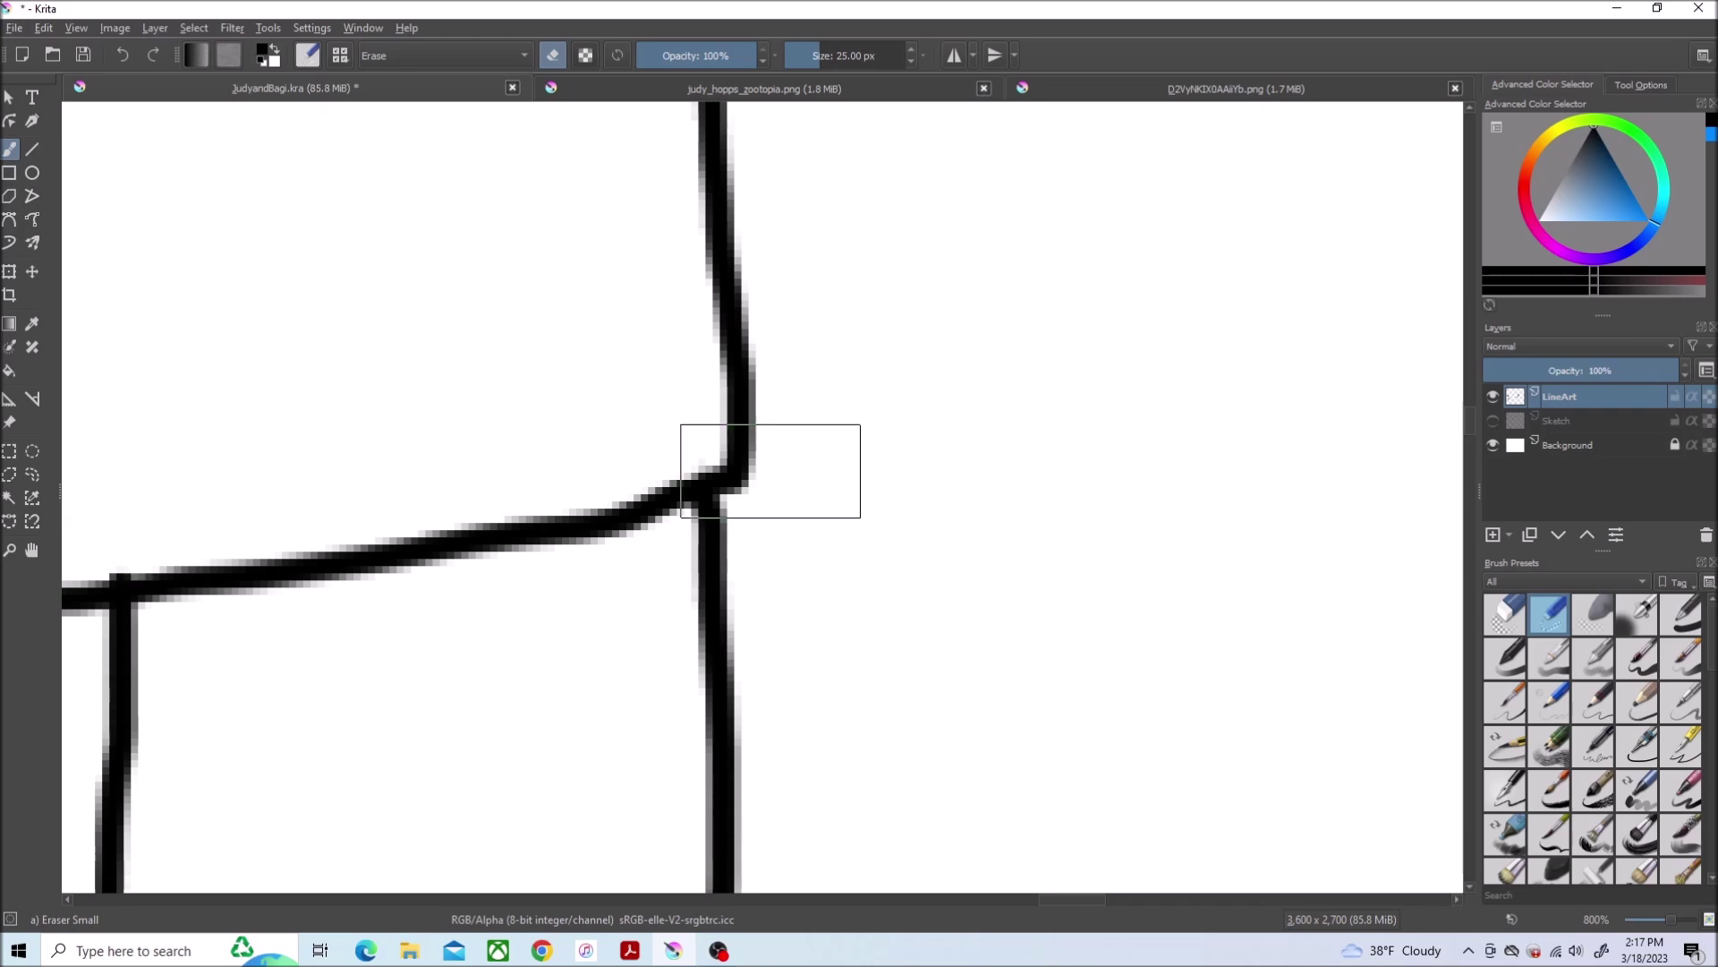
{"action": "scroll", "coordinate": [833, 464], "scroll_direction": "down", "scroll_amount": 2}
{"action": "scroll", "coordinate": [549, 139], "scroll_direction": "down", "scroll_amount": 3}
{"action": "scroll", "coordinate": [617, 169], "scroll_direction": "up", "scroll_amount": 5}
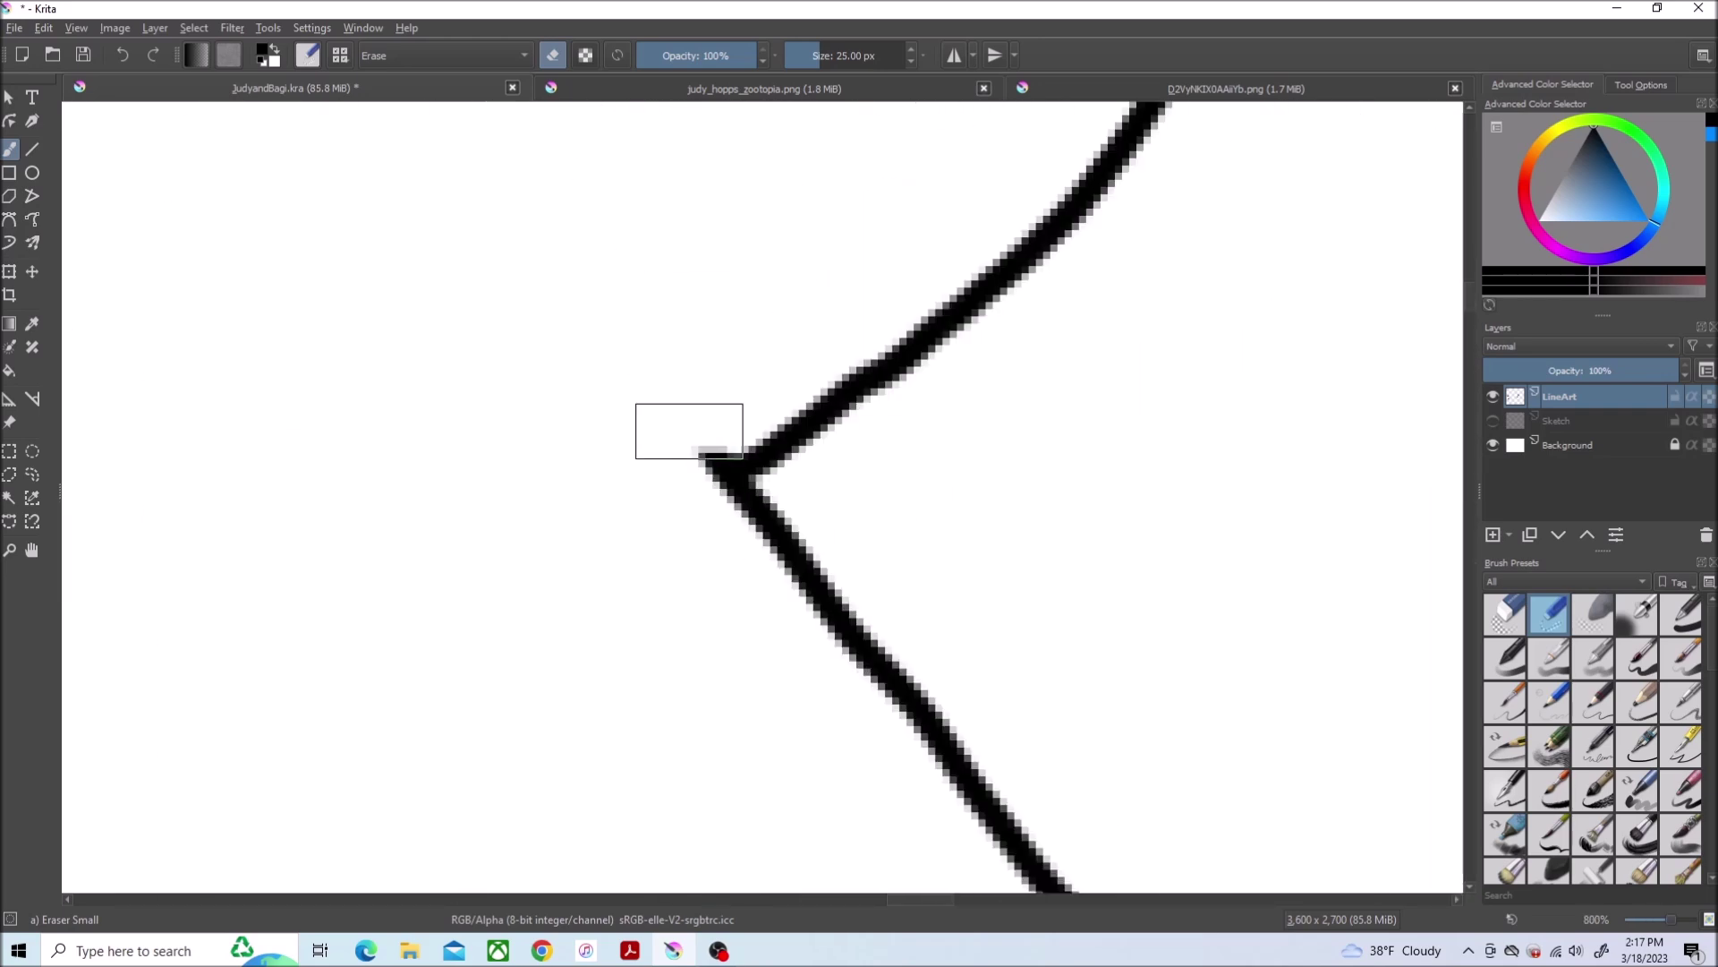
{"action": "scroll", "coordinate": [618, 460], "scroll_direction": "down", "scroll_amount": 6}
{"action": "scroll", "coordinate": [1365, 465], "scroll_direction": "up", "scroll_amount": 5}
{"action": "scroll", "coordinate": [1365, 464], "scroll_direction": "up", "scroll_amount": 1}
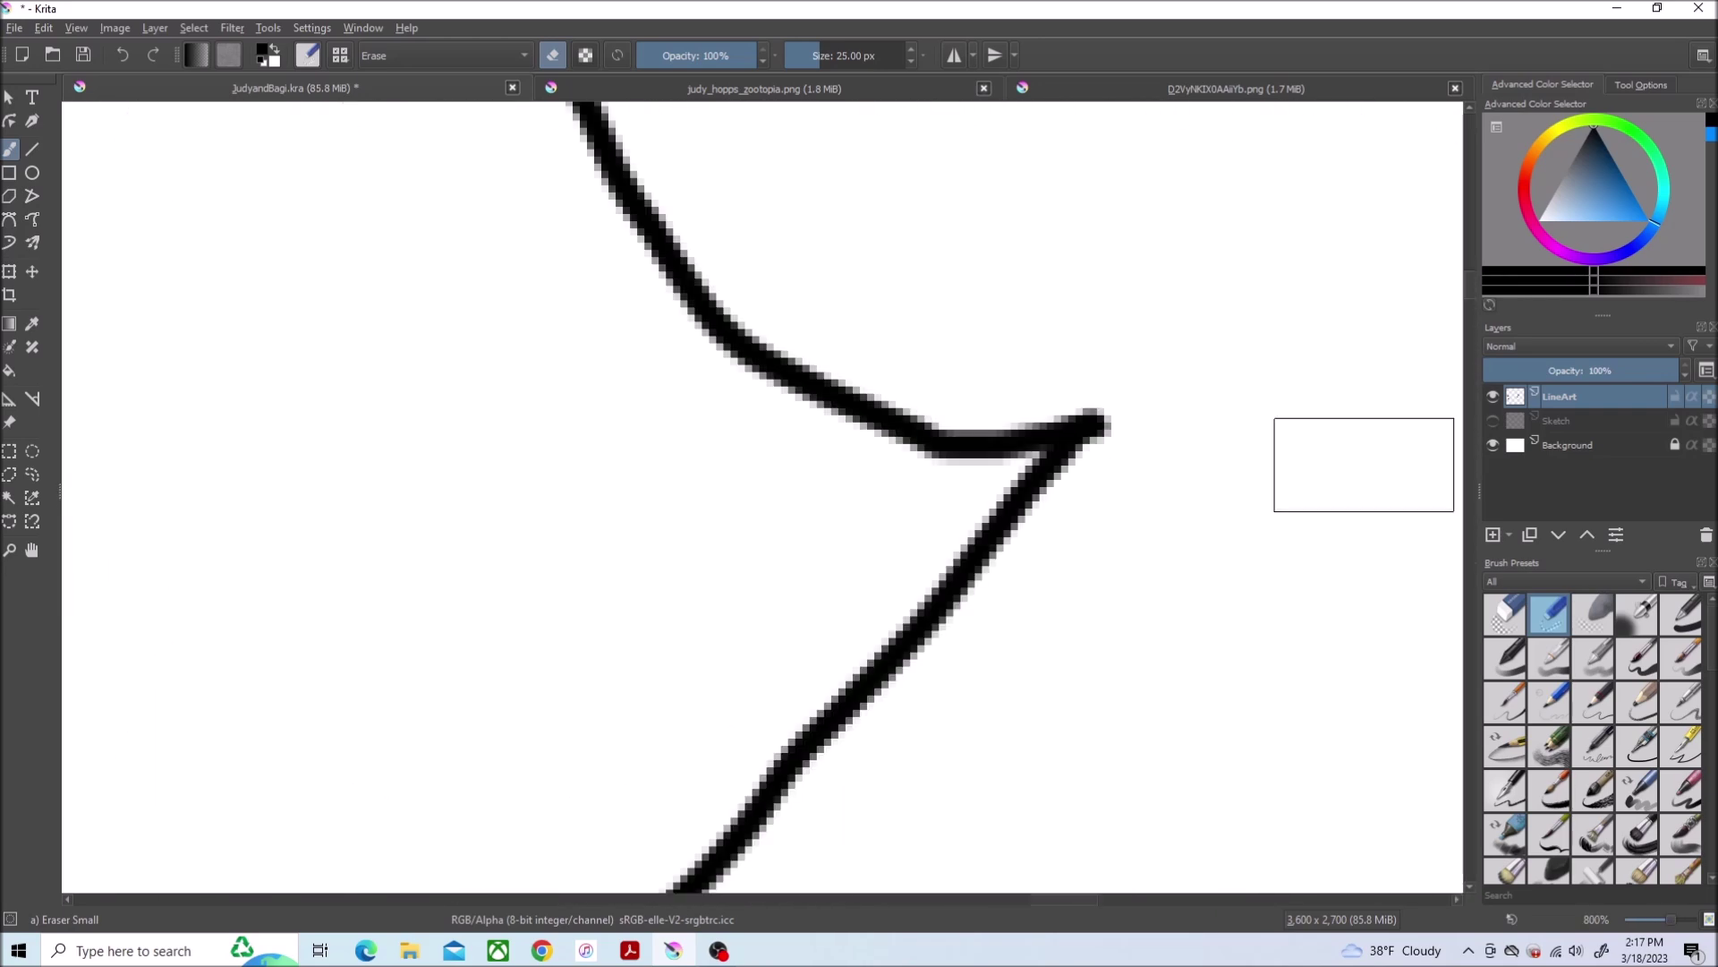
{"action": "scroll", "coordinate": [1075, 268], "scroll_direction": "down", "scroll_amount": 3}
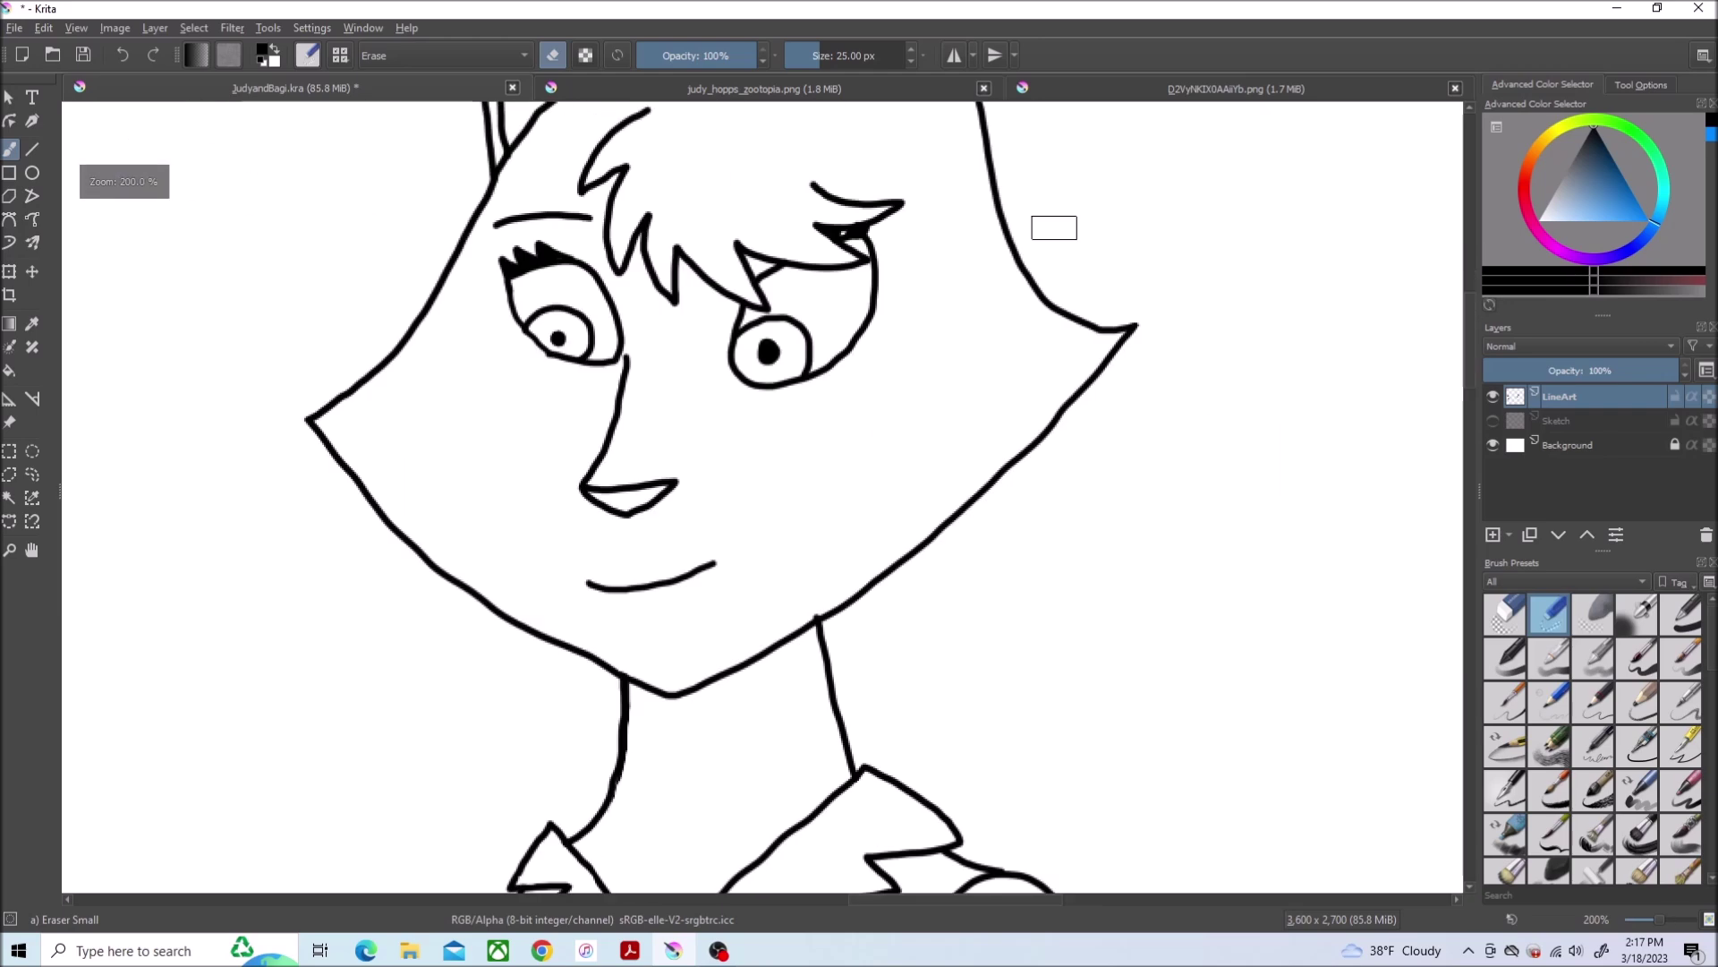
{"action": "scroll", "coordinate": [443, 386], "scroll_direction": "up", "scroll_amount": 4}
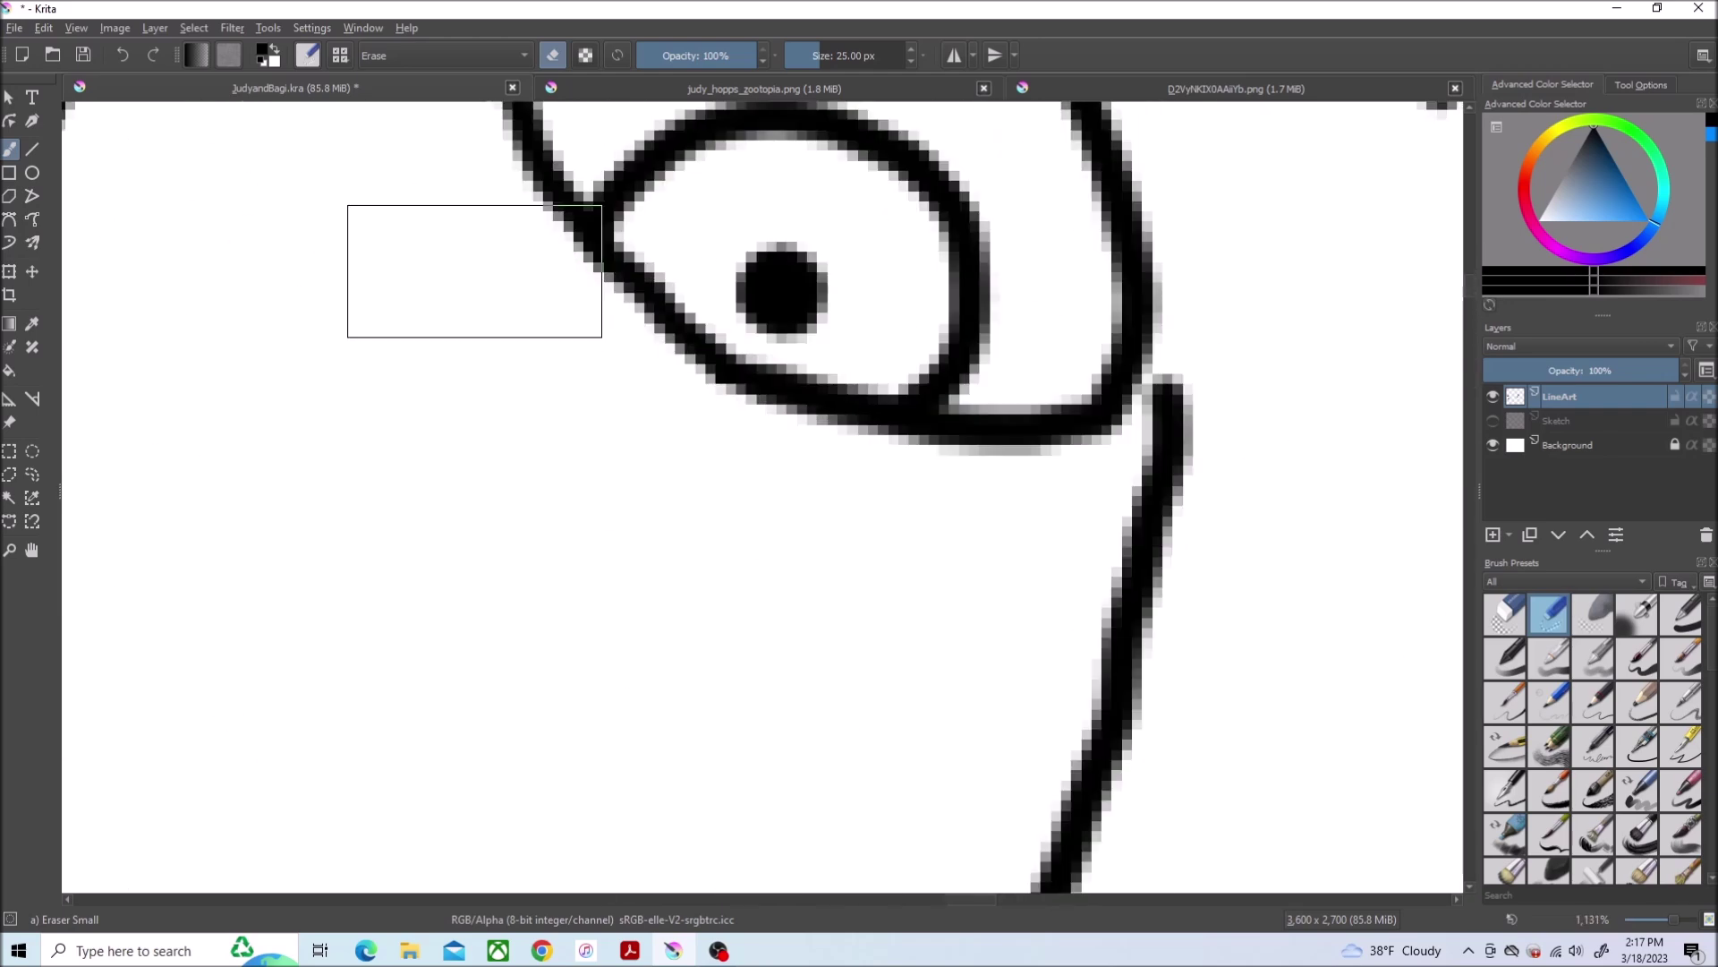
{"action": "scroll", "coordinate": [524, 276], "scroll_direction": "down", "scroll_amount": 4}
{"action": "scroll", "coordinate": [745, 484], "scroll_direction": "up", "scroll_amount": 4}
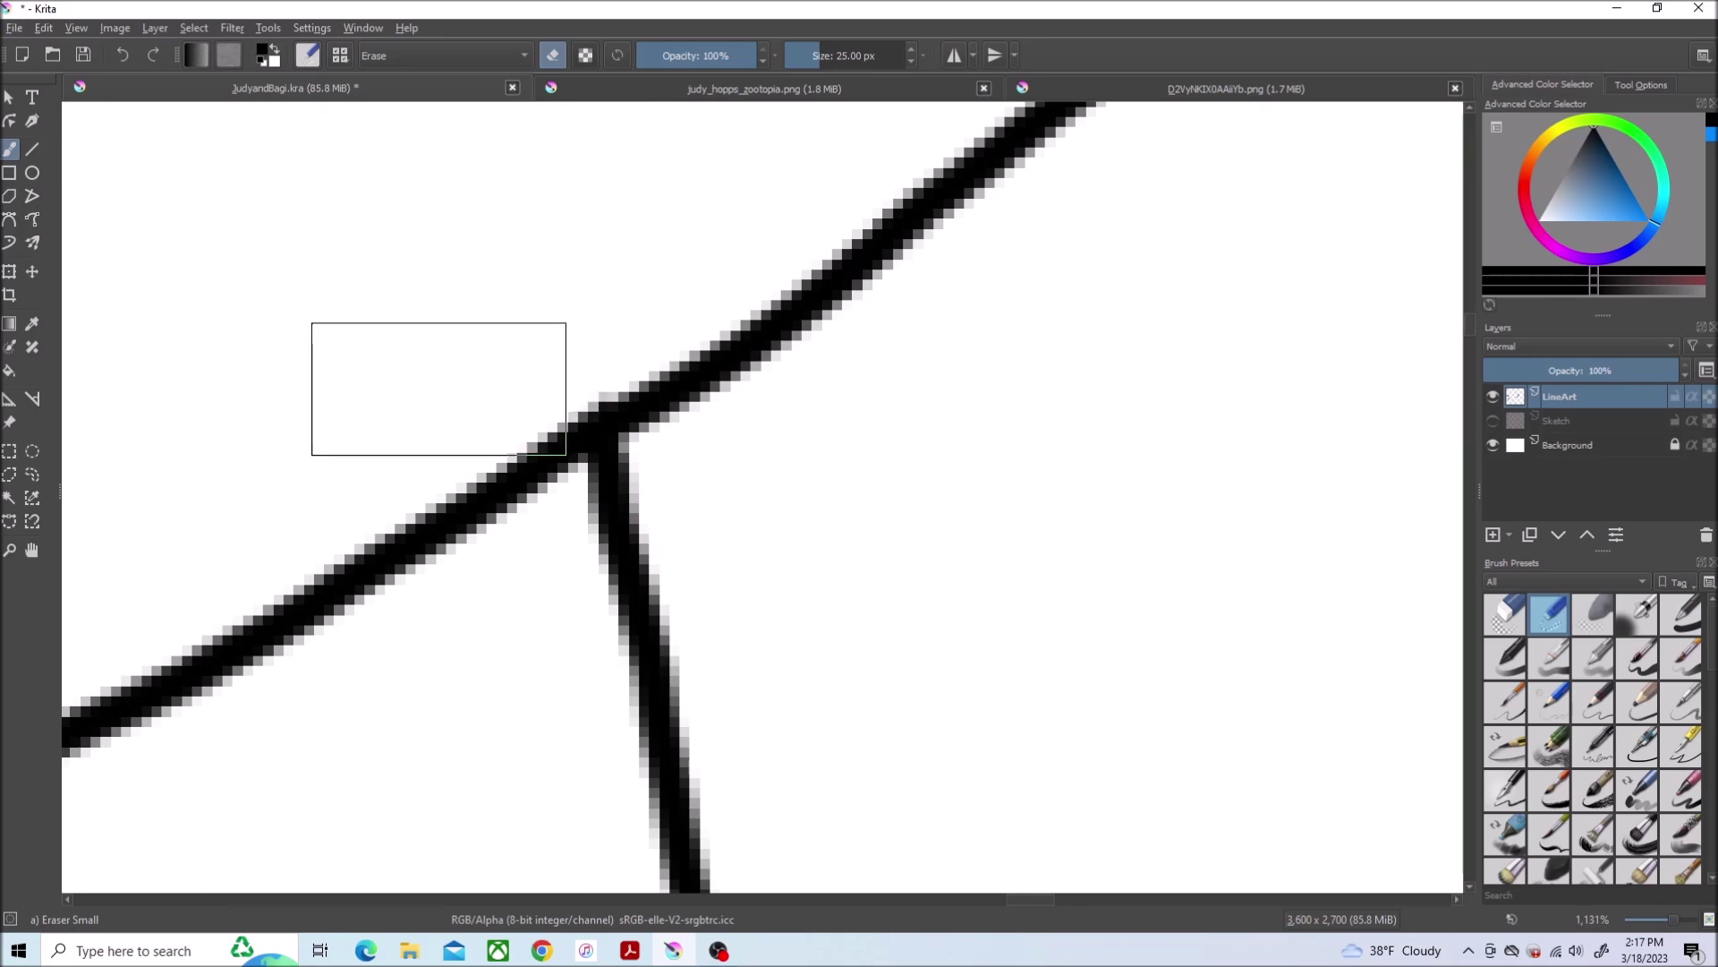
{"action": "scroll", "coordinate": [436, 387], "scroll_direction": "down", "scroll_amount": 9}
{"action": "scroll", "coordinate": [599, 825], "scroll_direction": "up", "scroll_amount": 8}
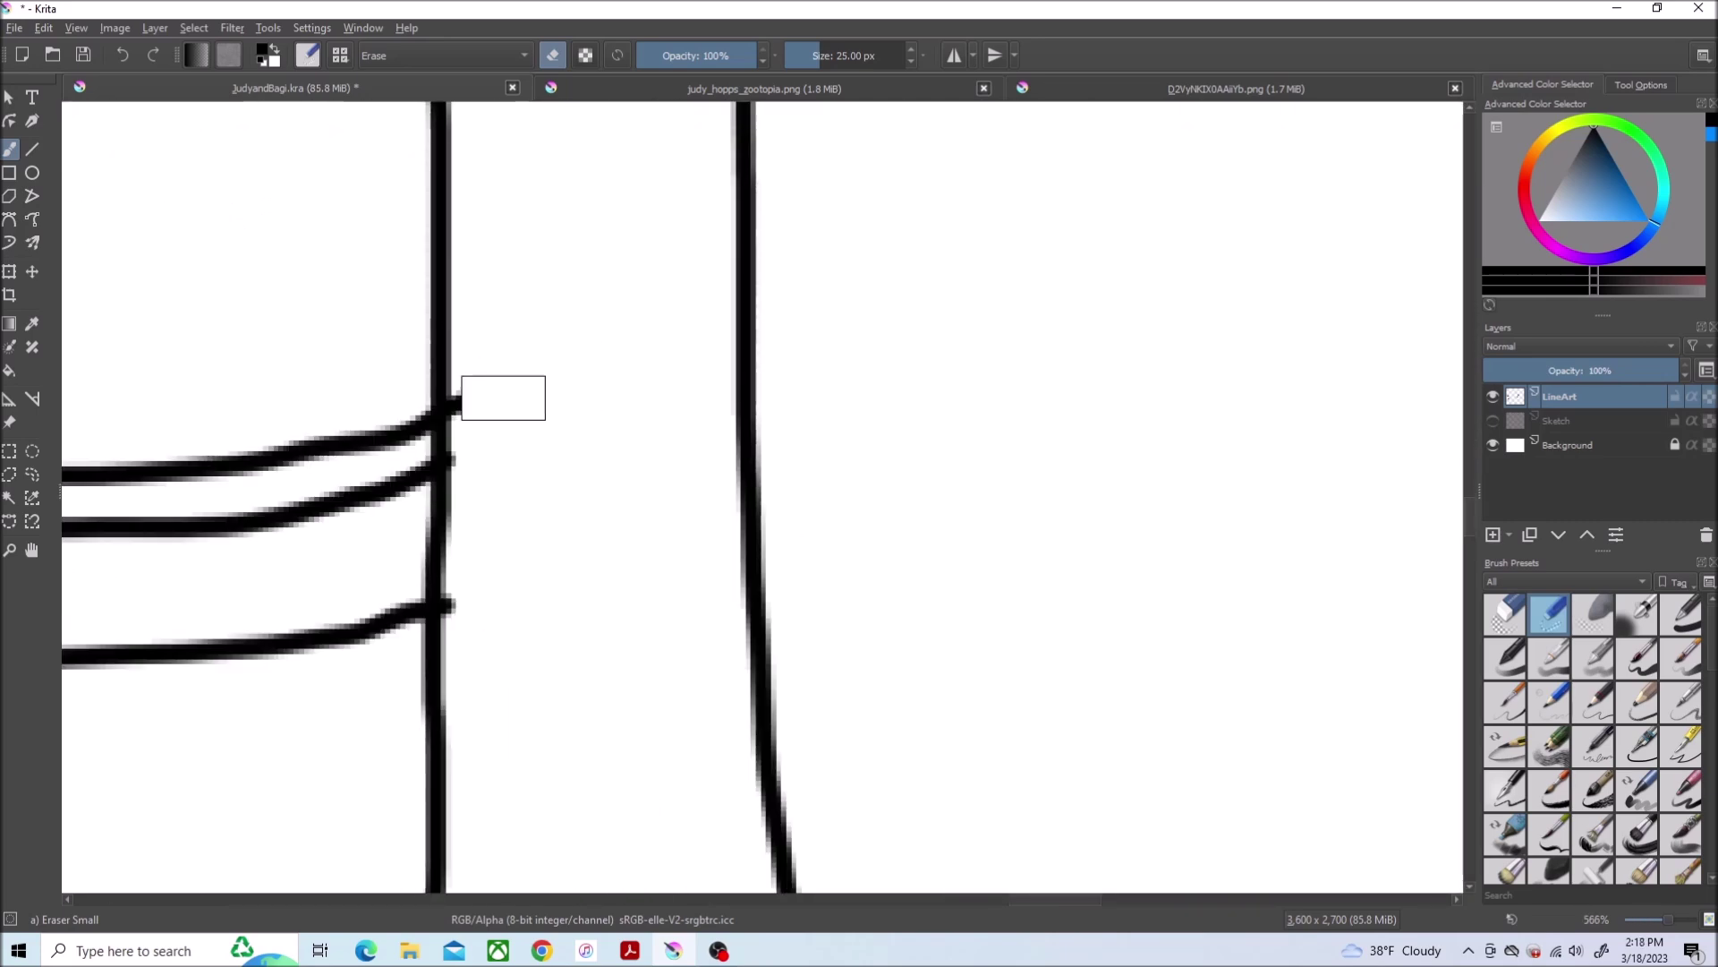
{"action": "scroll", "coordinate": [506, 654], "scroll_direction": "down", "scroll_amount": 3}
{"action": "scroll", "coordinate": [428, 292], "scroll_direction": "up", "scroll_amount": 3}
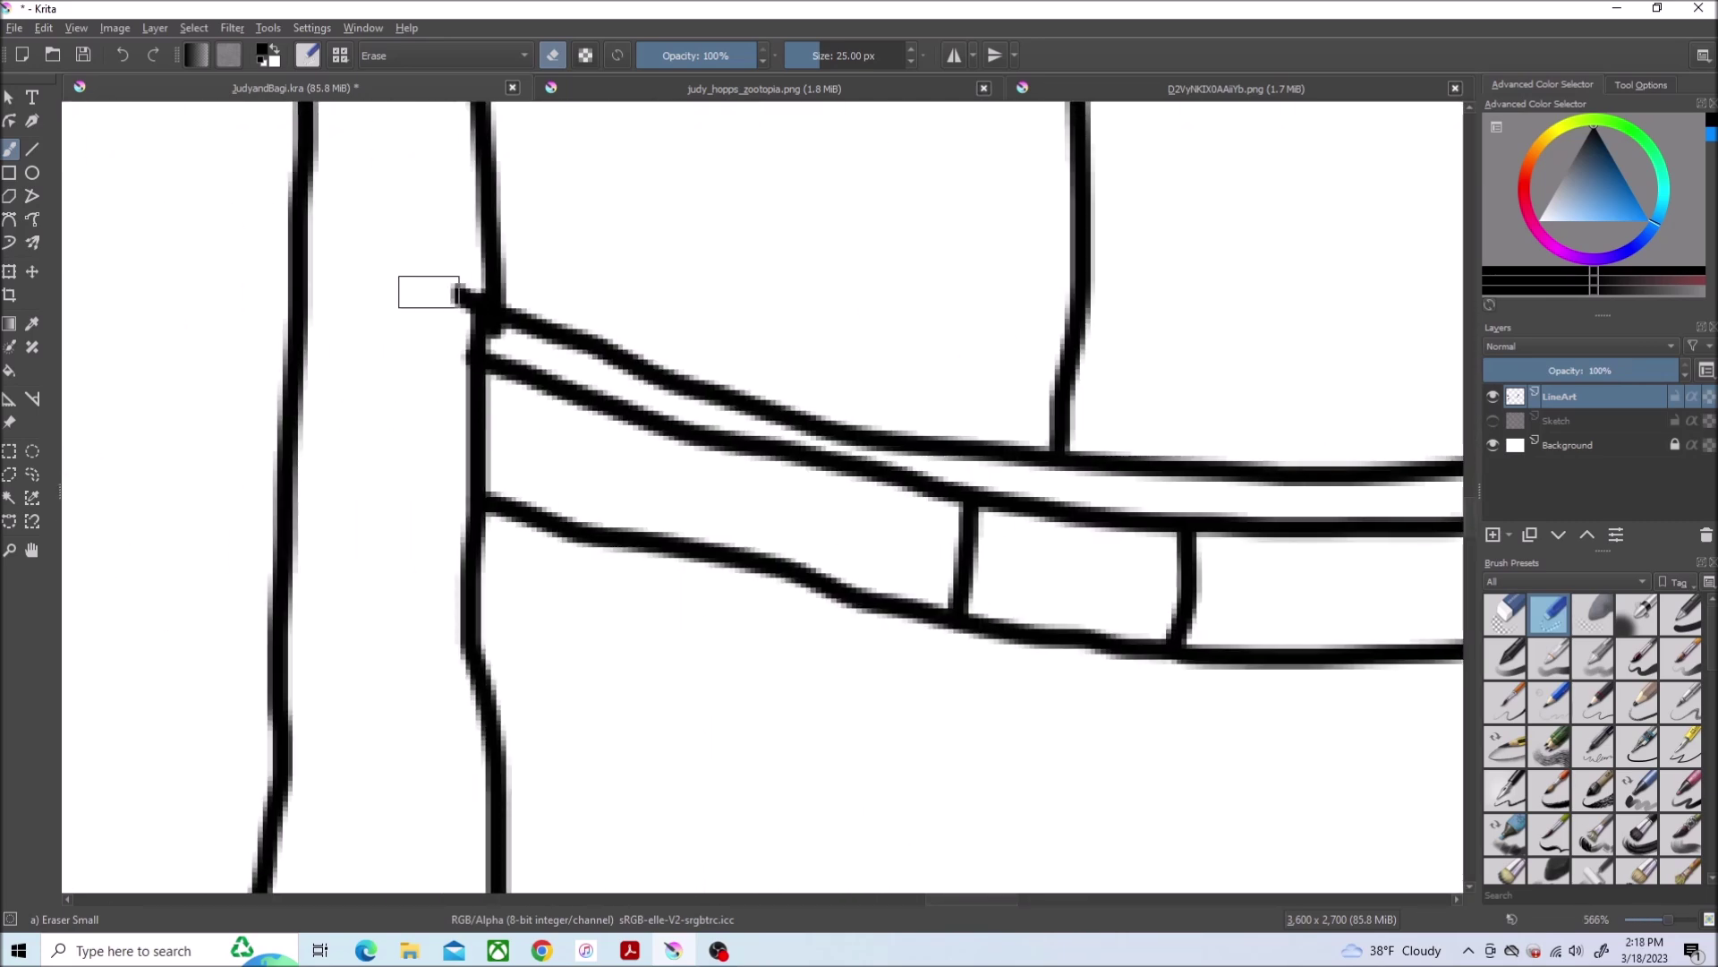
Clear the belt-corner overshoot and erase the stray diagonal stroke below the hand
{"action": "left_click", "coordinate": [33, 474]}
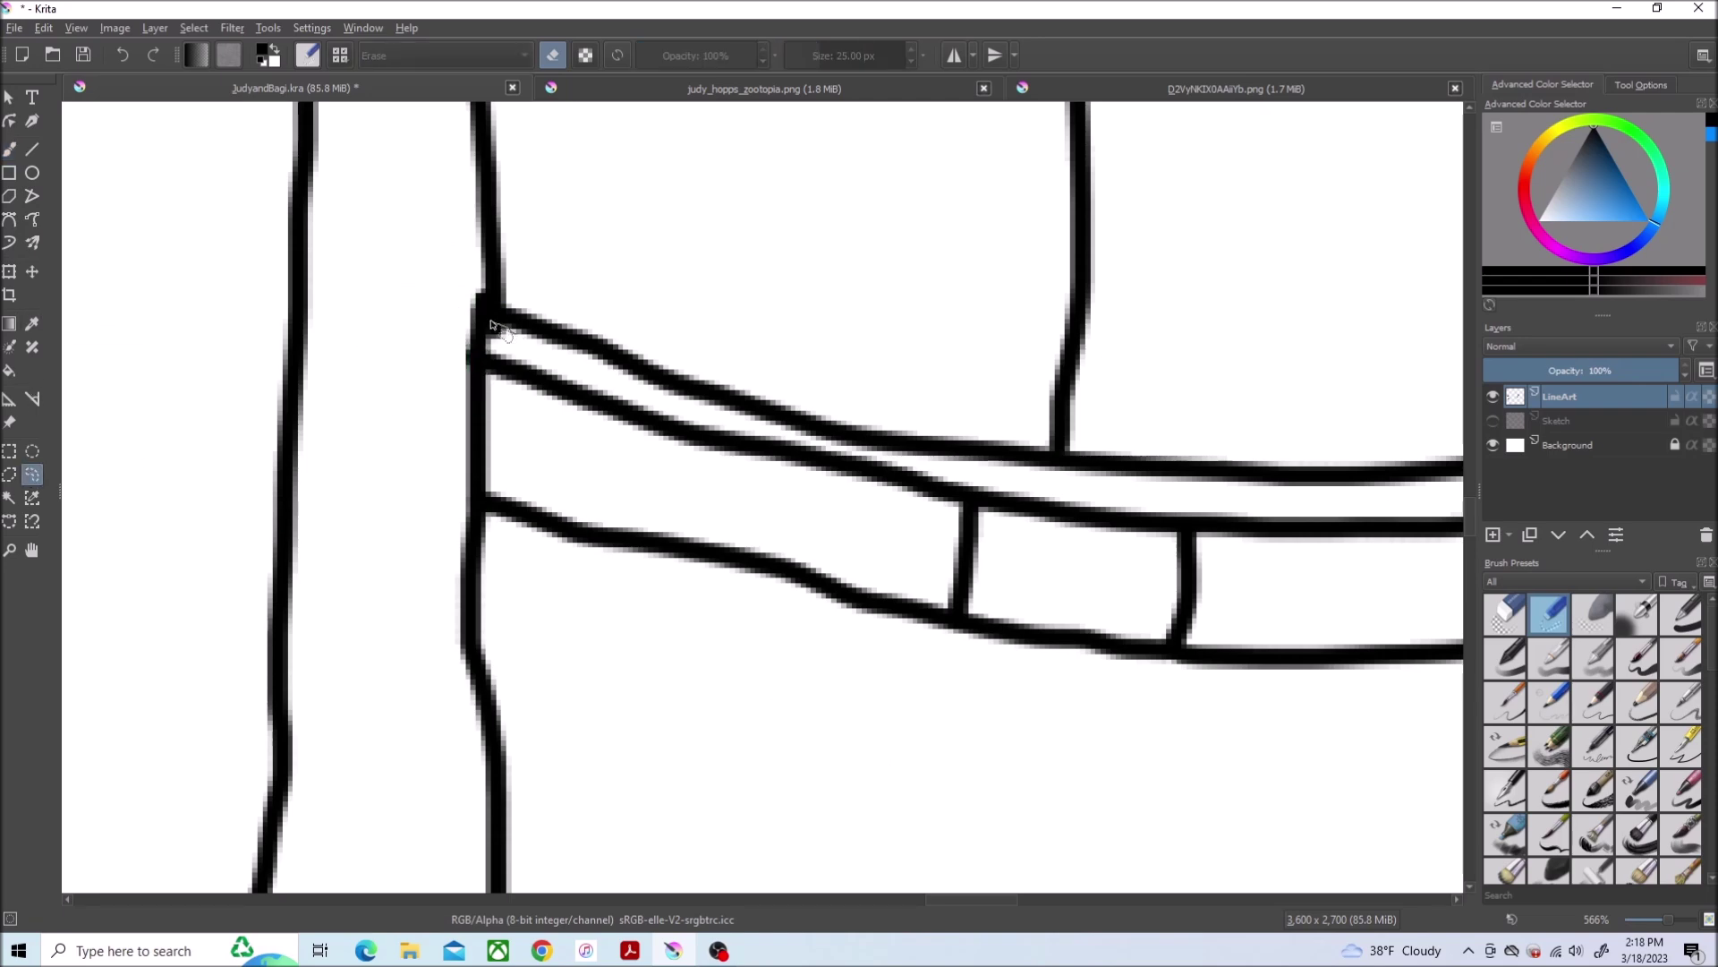
{"action": "left_click_drag", "start_coordinate": [492, 326], "coordinate": [516, 369]}
{"action": "key", "text": "ctrl+shift+a"}
{"action": "scroll", "coordinate": [537, 470], "scroll_direction": "down", "scroll_amount": 5}
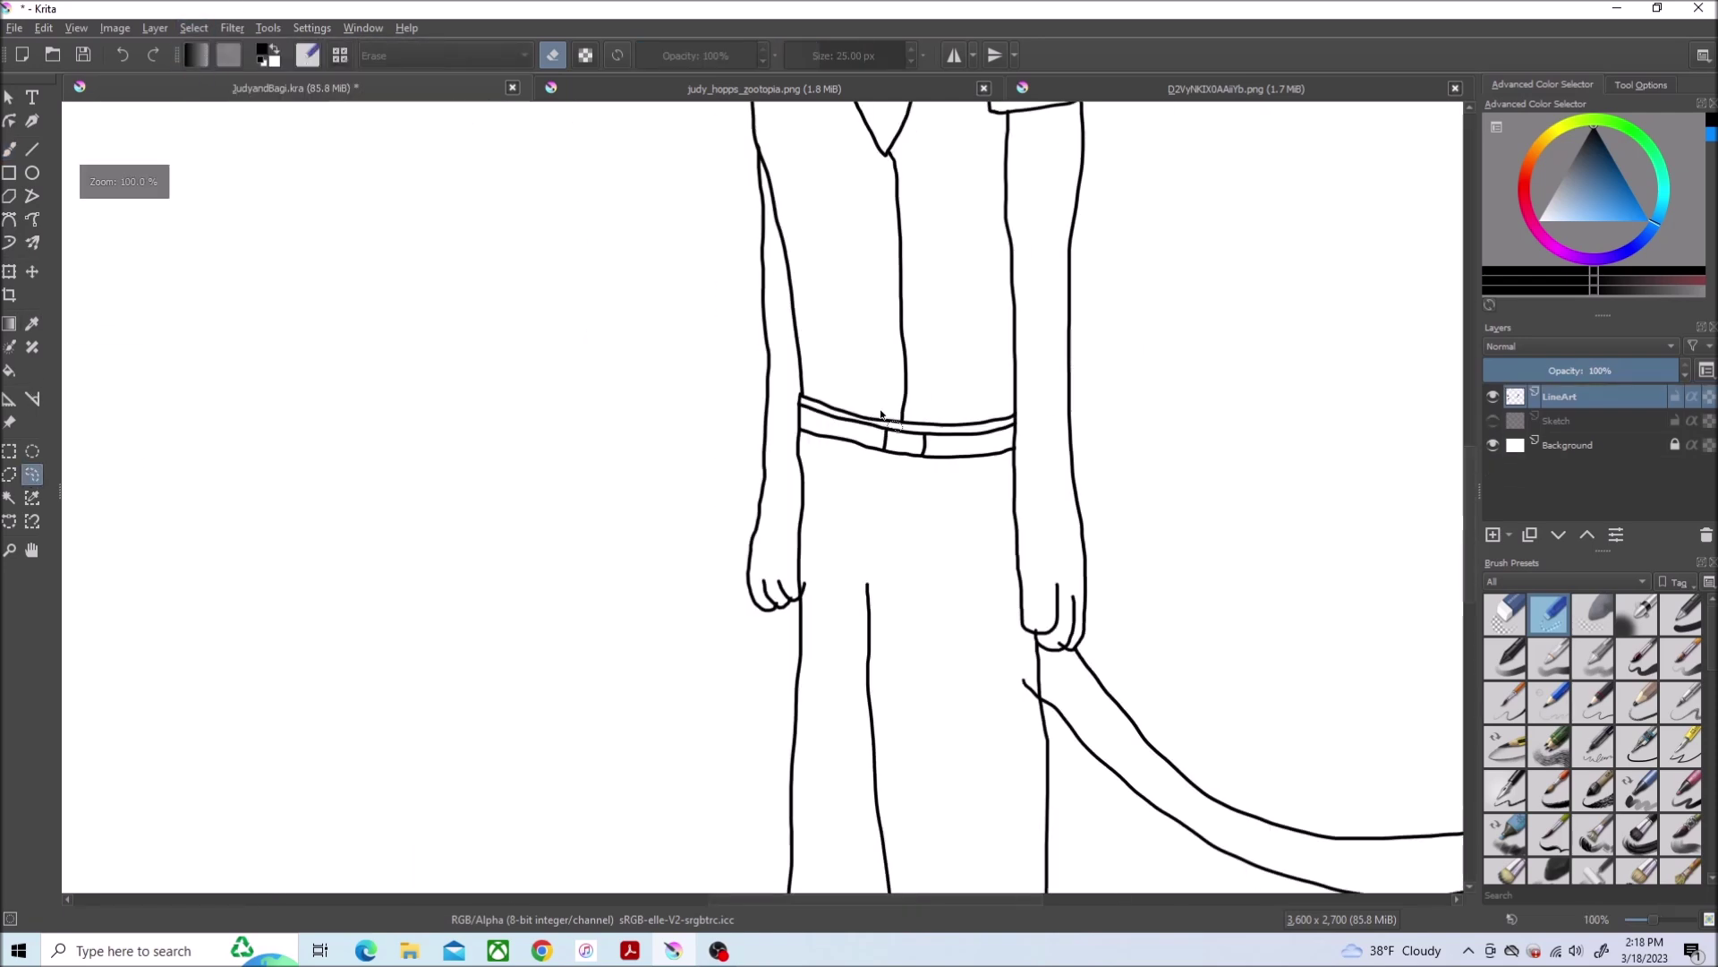
{"action": "scroll", "coordinate": [1119, 690], "scroll_direction": "up", "scroll_amount": 3}
{"action": "scroll", "coordinate": [807, 537], "scroll_direction": "up", "scroll_amount": 2}
{"action": "key", "text": "b"}
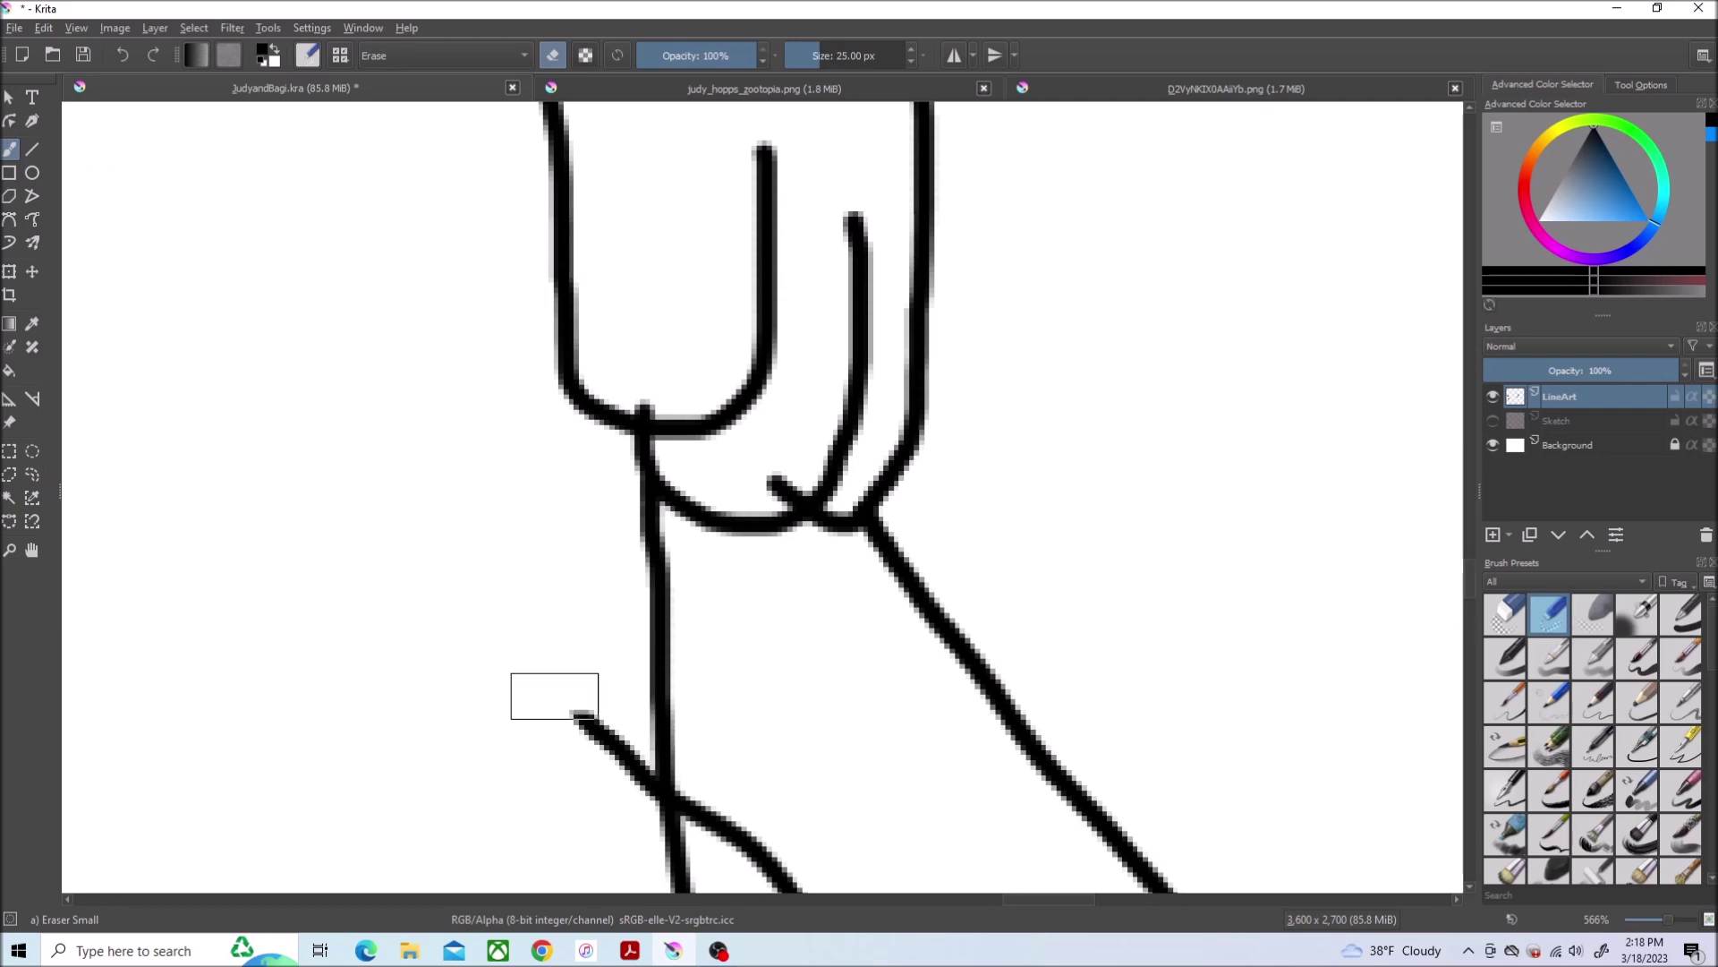
{"action": "left_click_drag", "start_coordinate": [555, 695], "coordinate": [606, 802]}
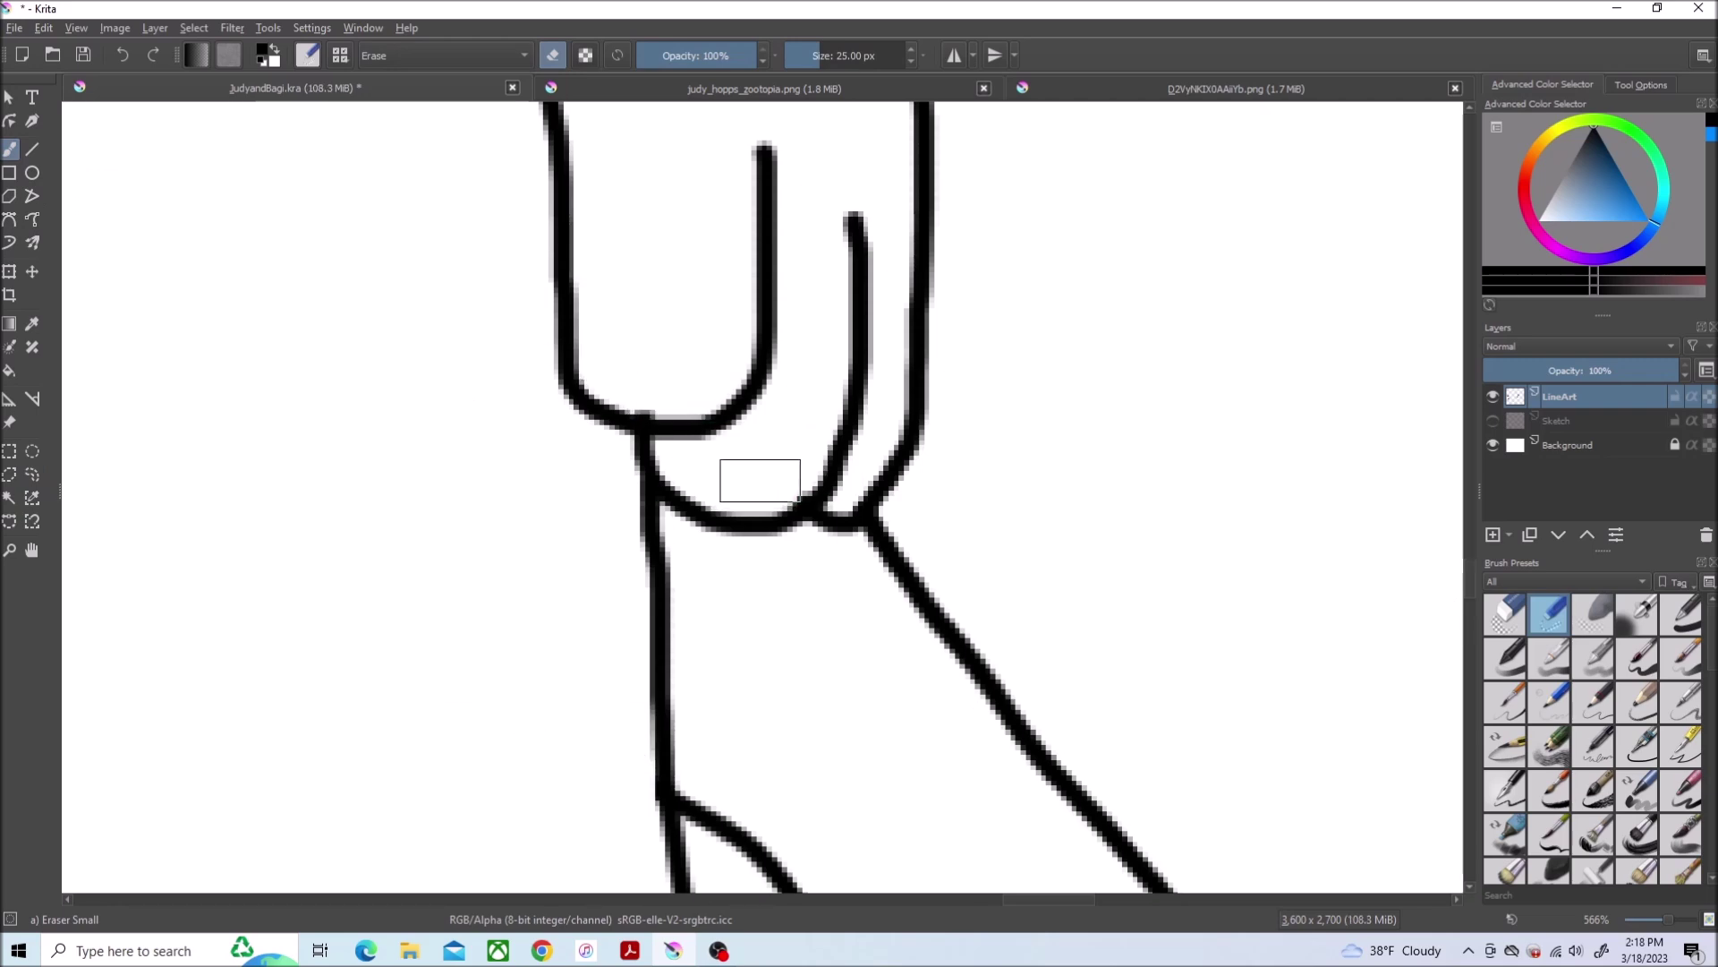
{"action": "scroll", "coordinate": [670, 338], "scroll_direction": "down", "scroll_amount": 4}
{"action": "scroll", "coordinate": [825, 798], "scroll_direction": "up", "scroll_amount": 4}
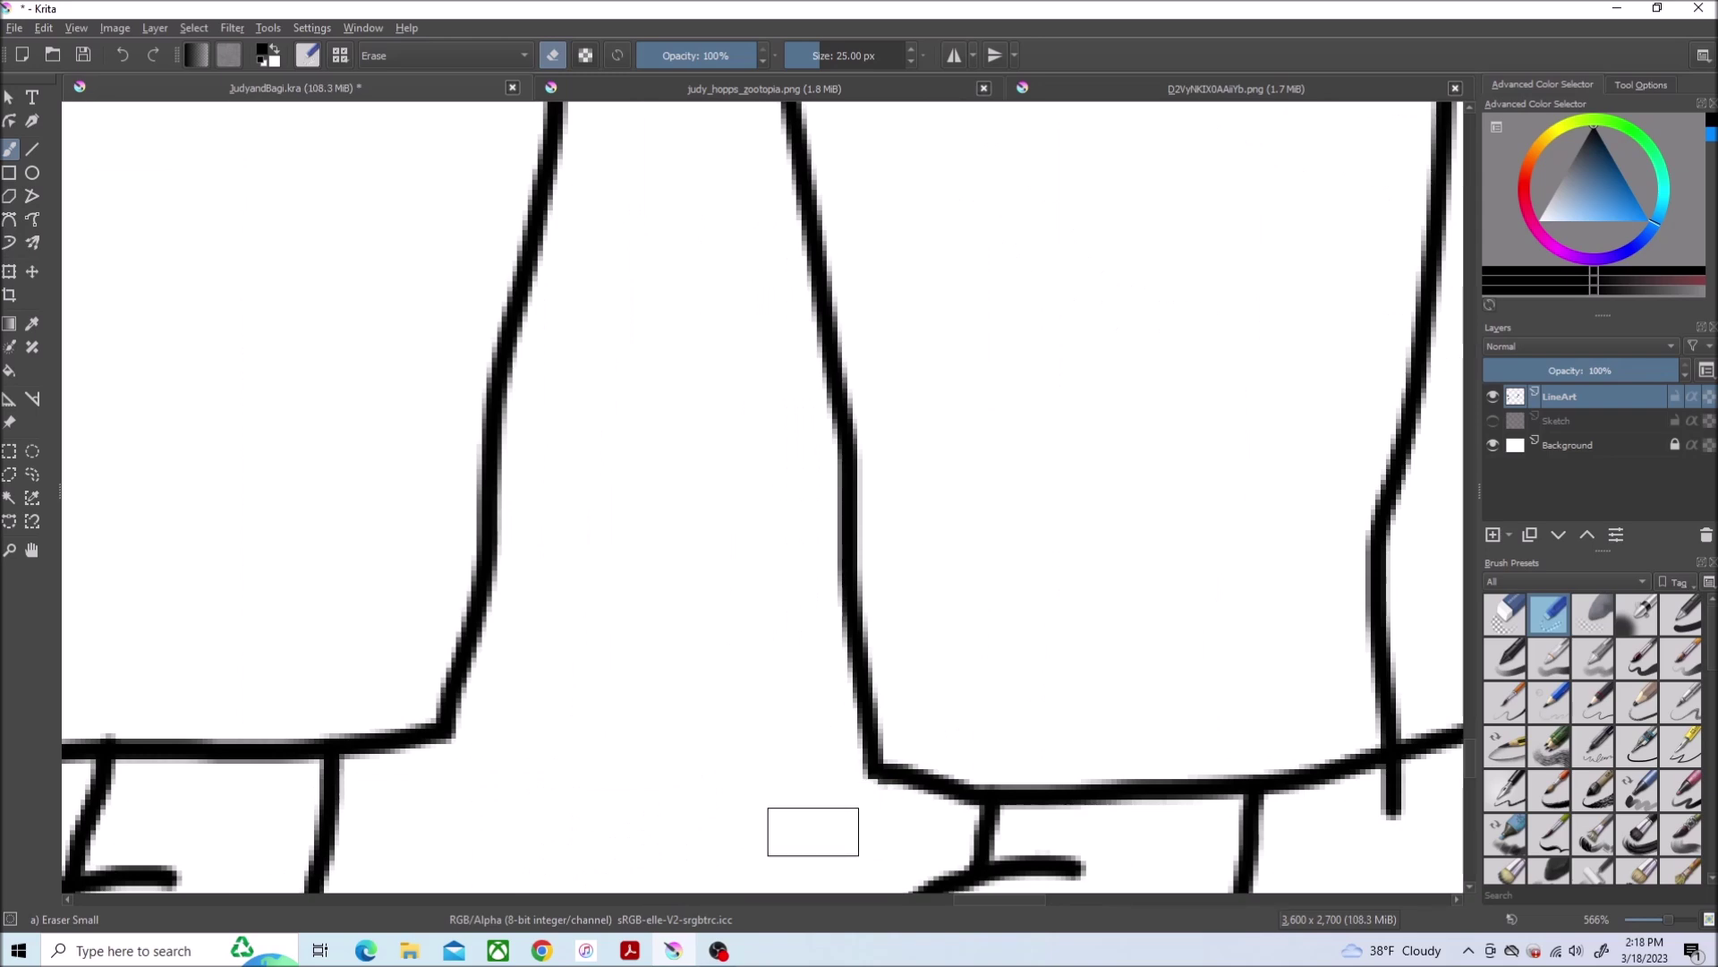
{"action": "scroll", "coordinate": [1016, 901], "scroll_direction": "right", "scroll_amount": 3}
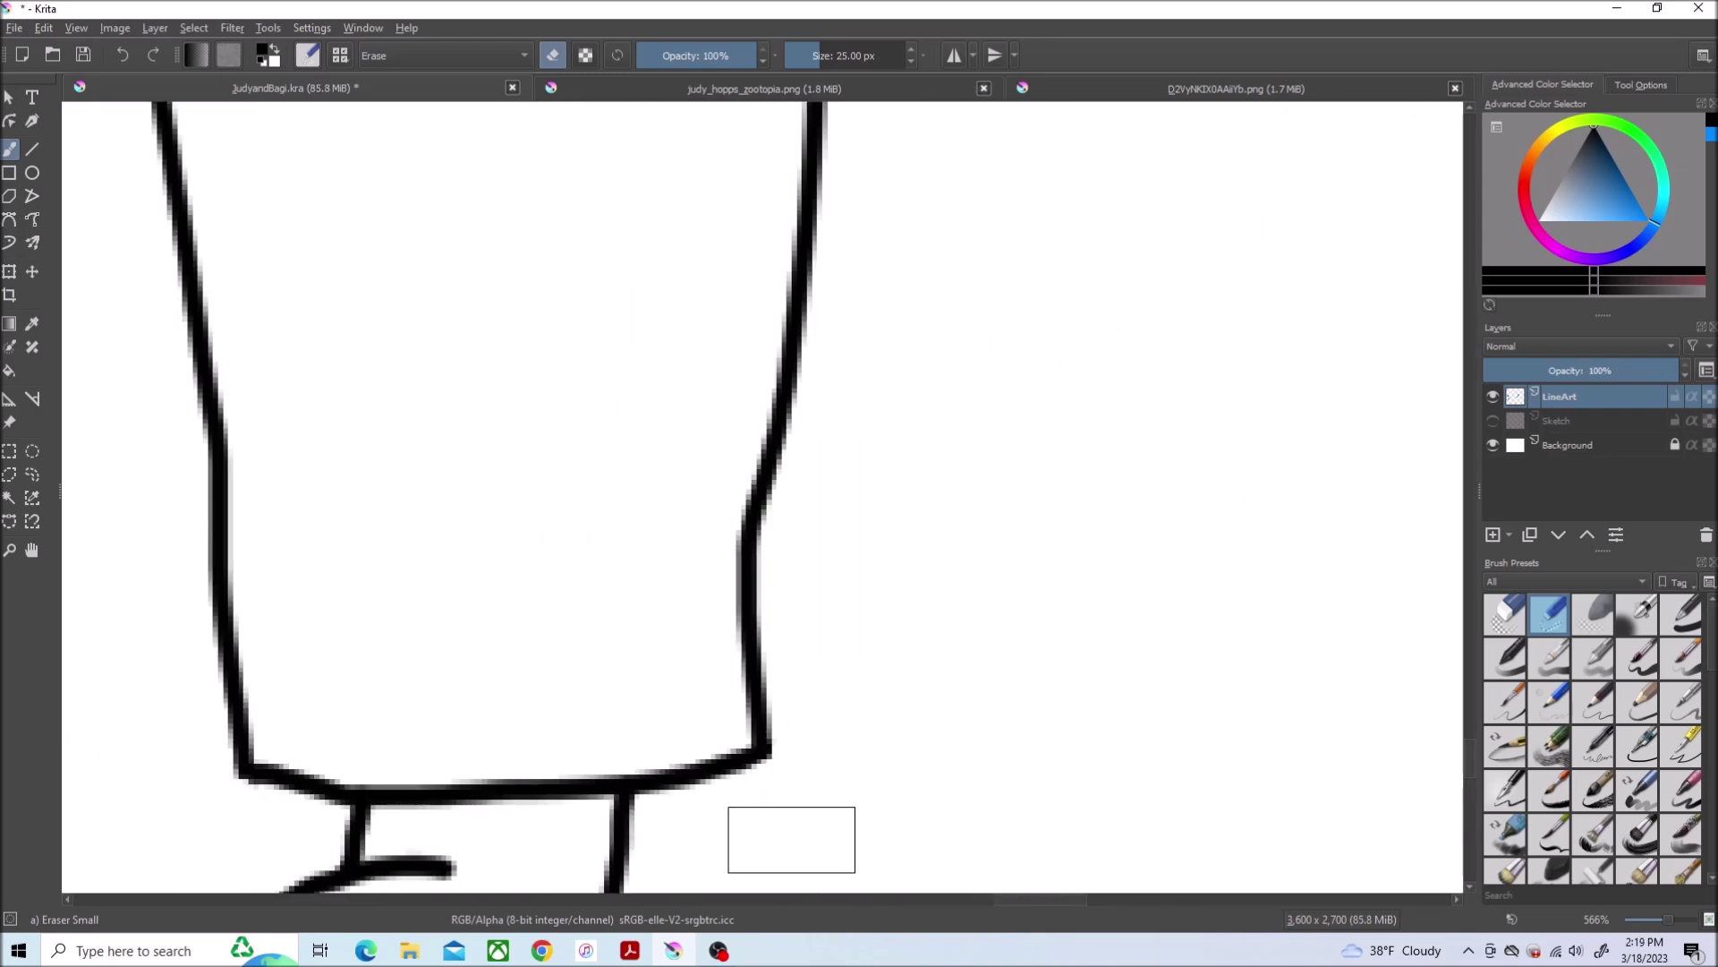
{"action": "scroll", "coordinate": [792, 839], "scroll_direction": "down", "scroll_amount": 3}
{"action": "scroll", "coordinate": [261, 529], "scroll_direction": "up", "scroll_amount": 5}
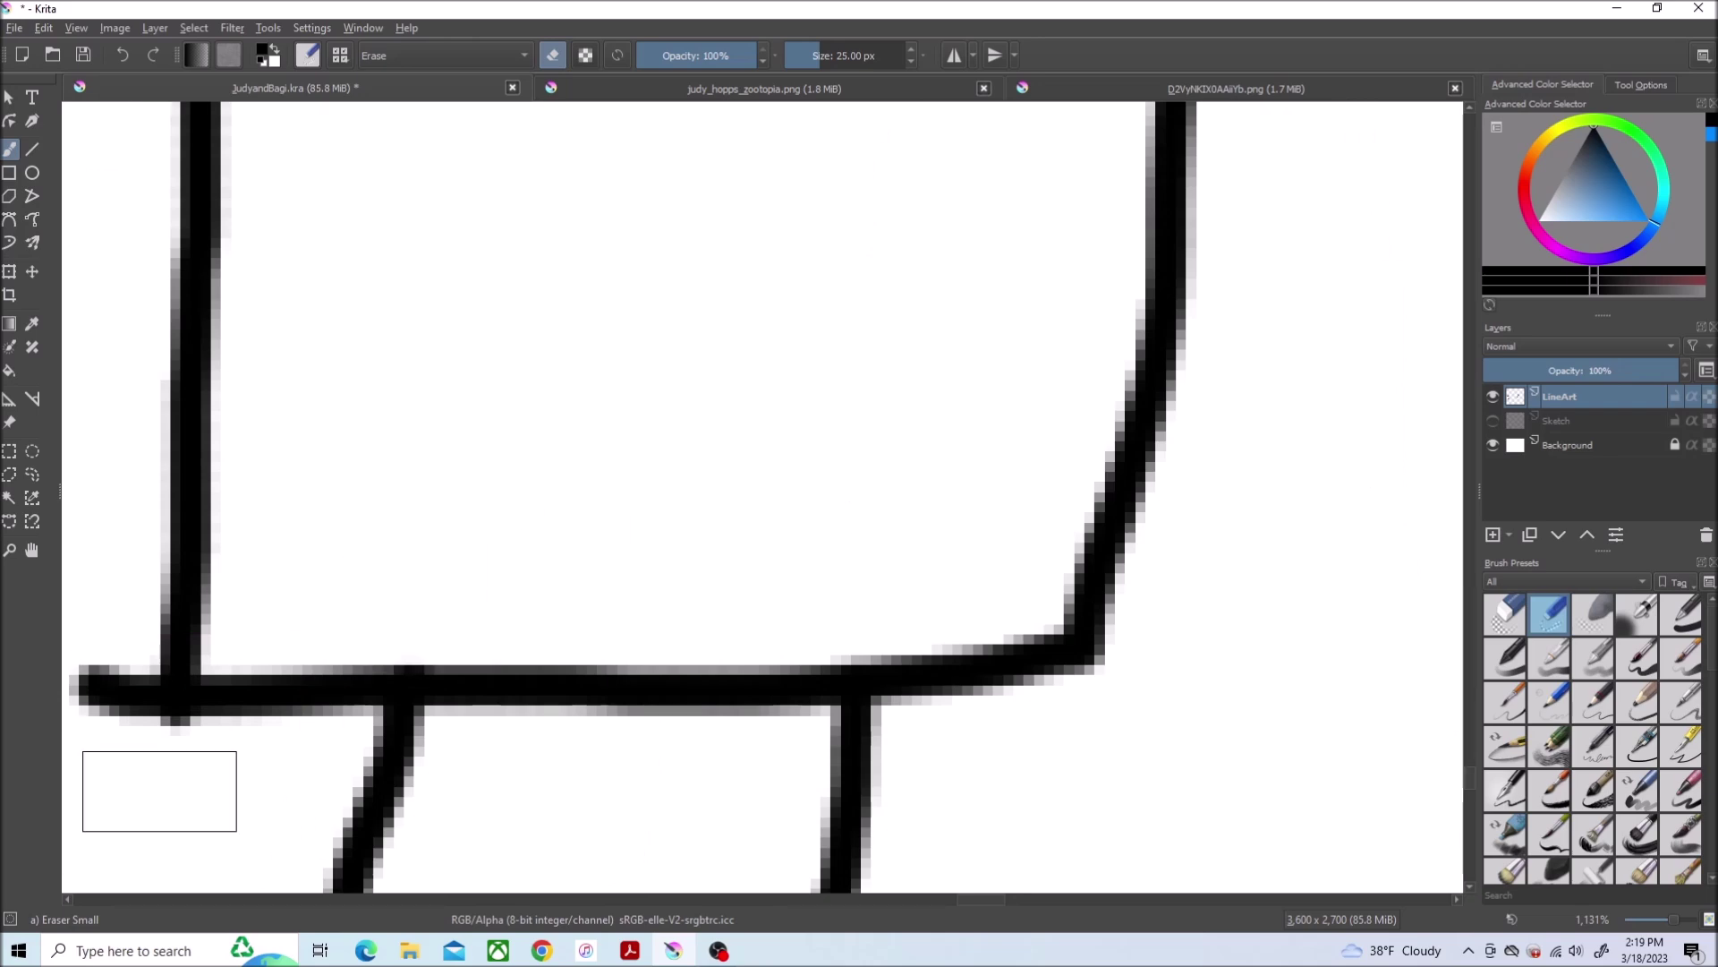
{"action": "scroll", "coordinate": [139, 647], "scroll_direction": "down", "scroll_amount": 4}
{"action": "scroll", "coordinate": [367, 190], "scroll_direction": "down", "scroll_amount": 4}
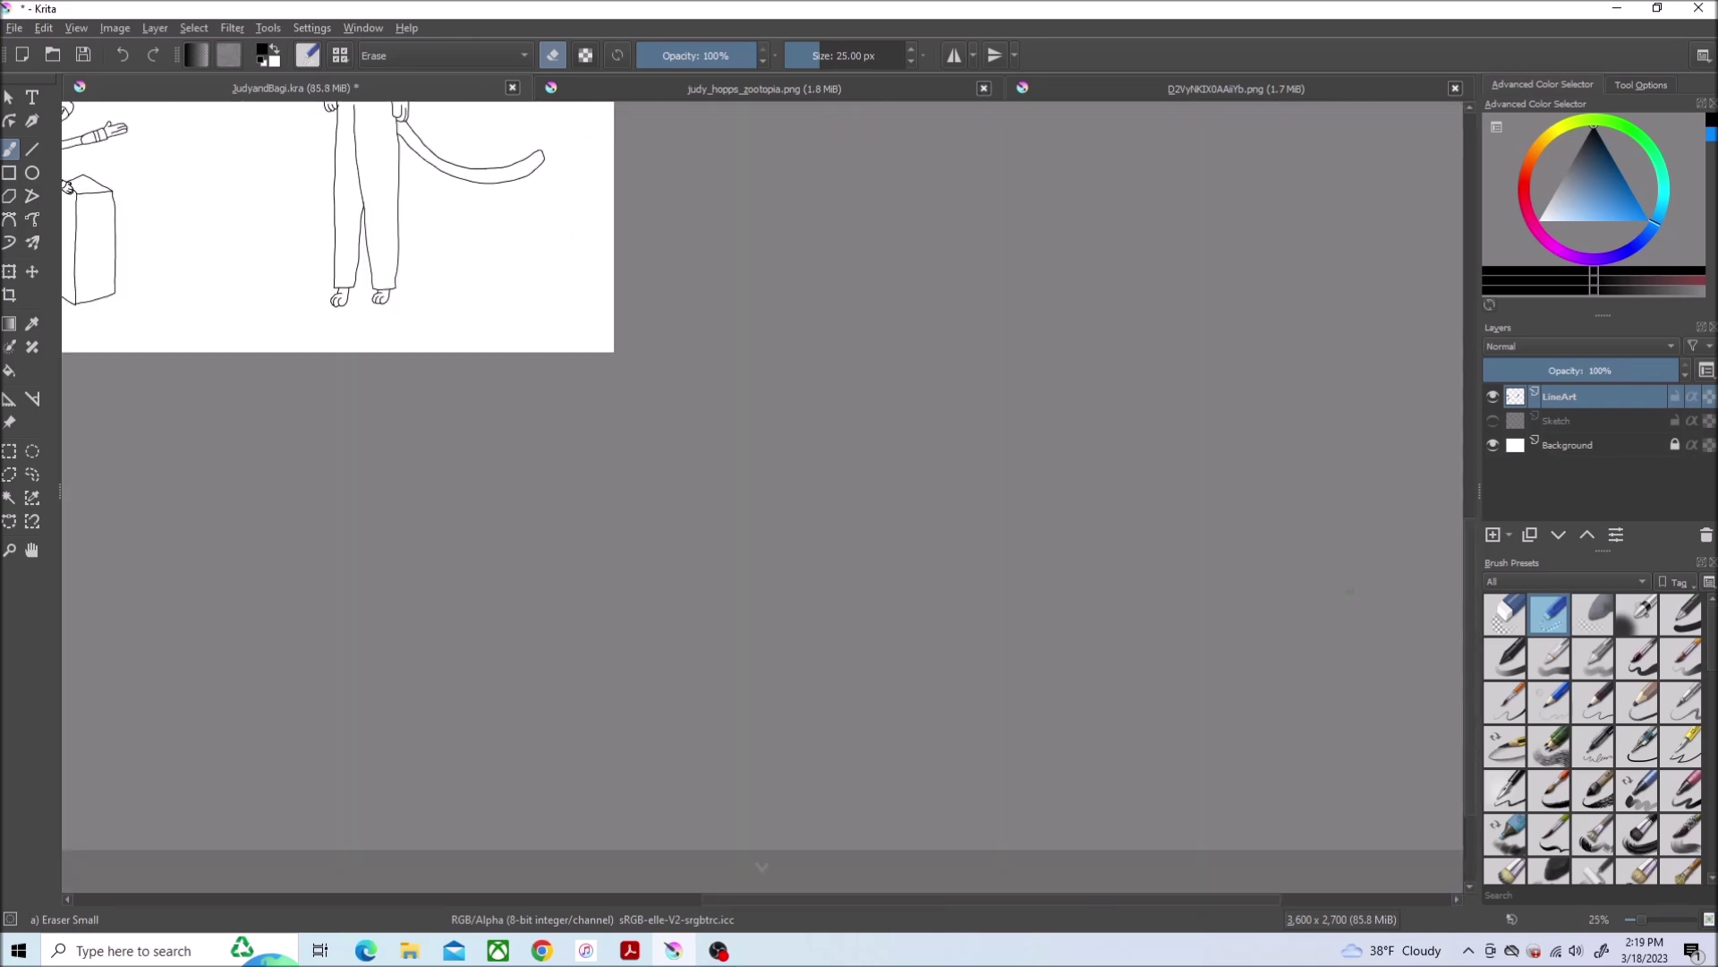
{"action": "scroll", "coordinate": [404, 751], "scroll_direction": "up", "scroll_amount": 3}
{"action": "scroll", "coordinate": [403, 767], "scroll_direction": "up", "scroll_amount": 8}
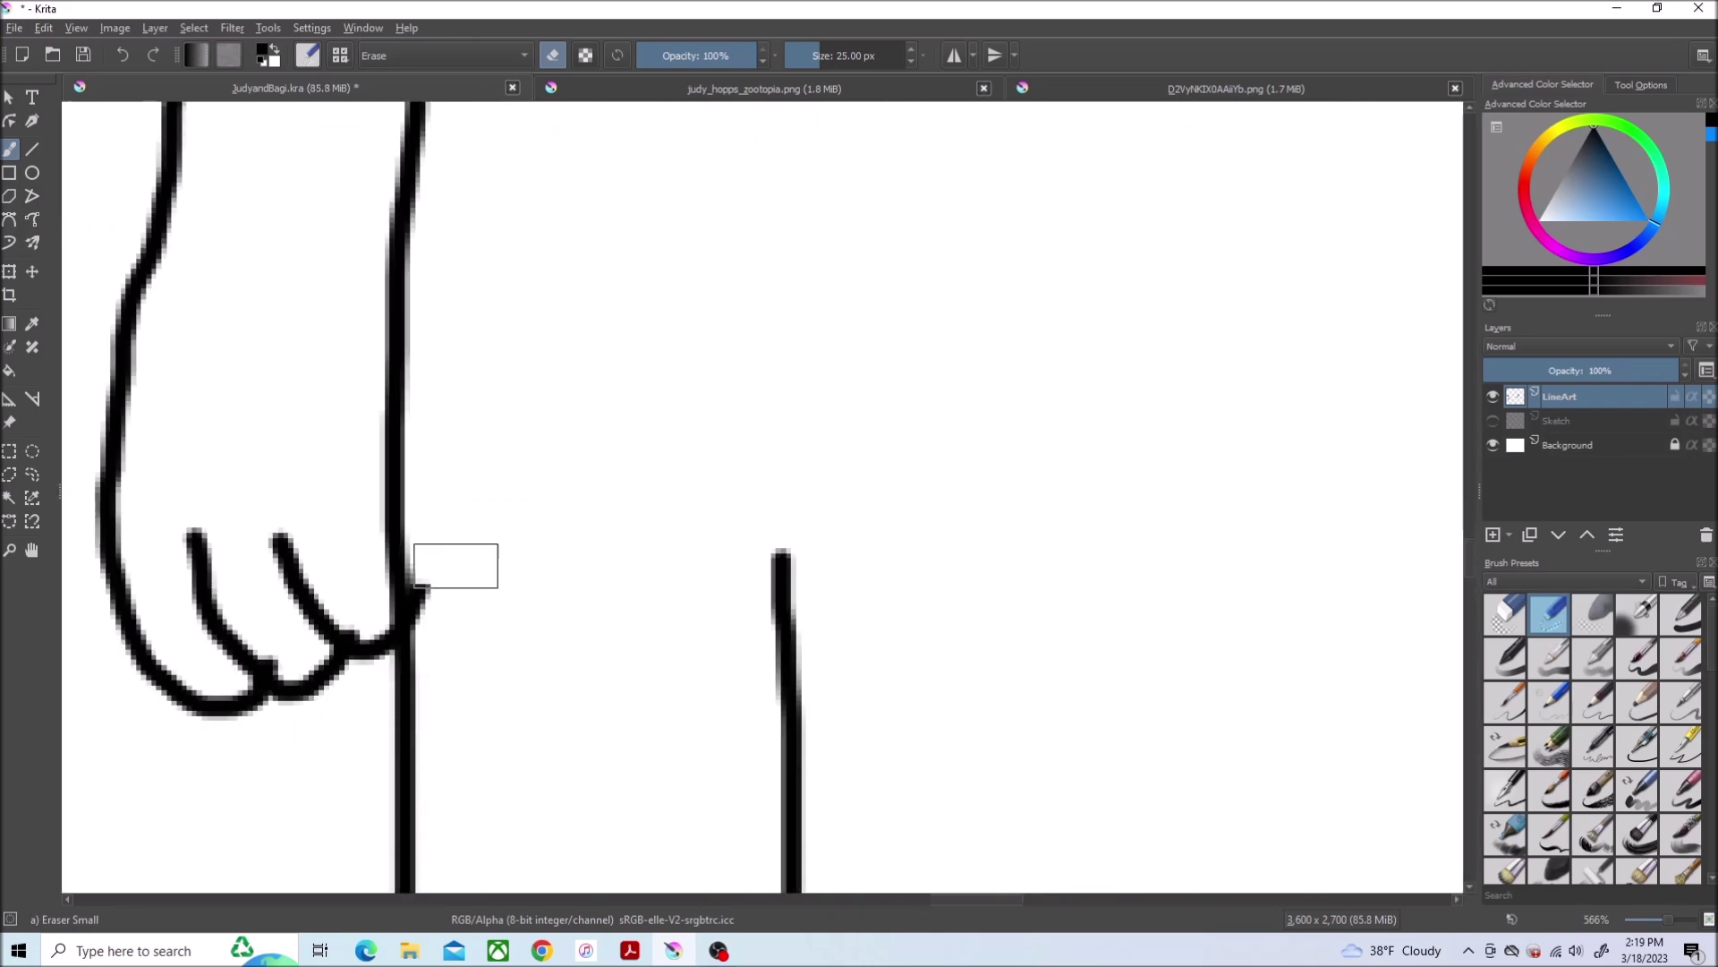
Remove the small overshoots near the fingers and at the waistline
{"action": "key", "text": "ctrl+r"}
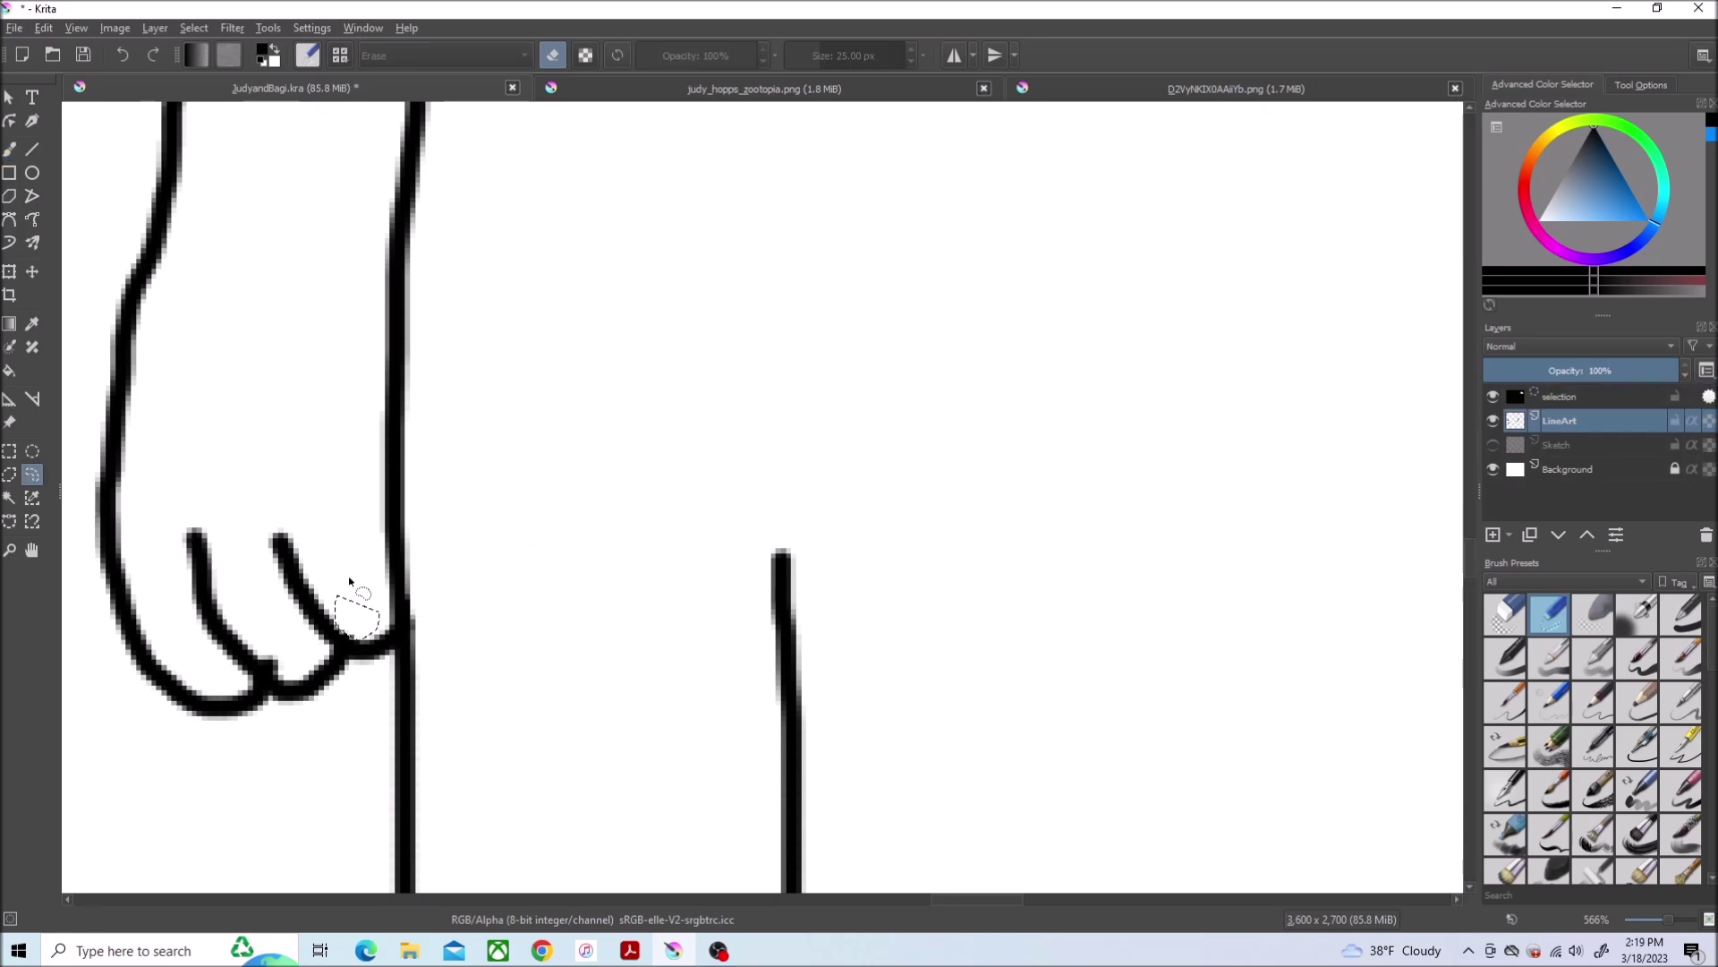
{"action": "left_click_drag", "start_coordinate": [346, 618], "coordinate": [301, 660]}
{"action": "left_click", "coordinate": [194, 28]}
{"action": "left_click", "coordinate": [228, 76]}
{"action": "scroll", "coordinate": [710, 337], "scroll_direction": "down", "scroll_amount": 6}
{"action": "scroll", "coordinate": [357, 434], "scroll_direction": "up", "scroll_amount": 3}
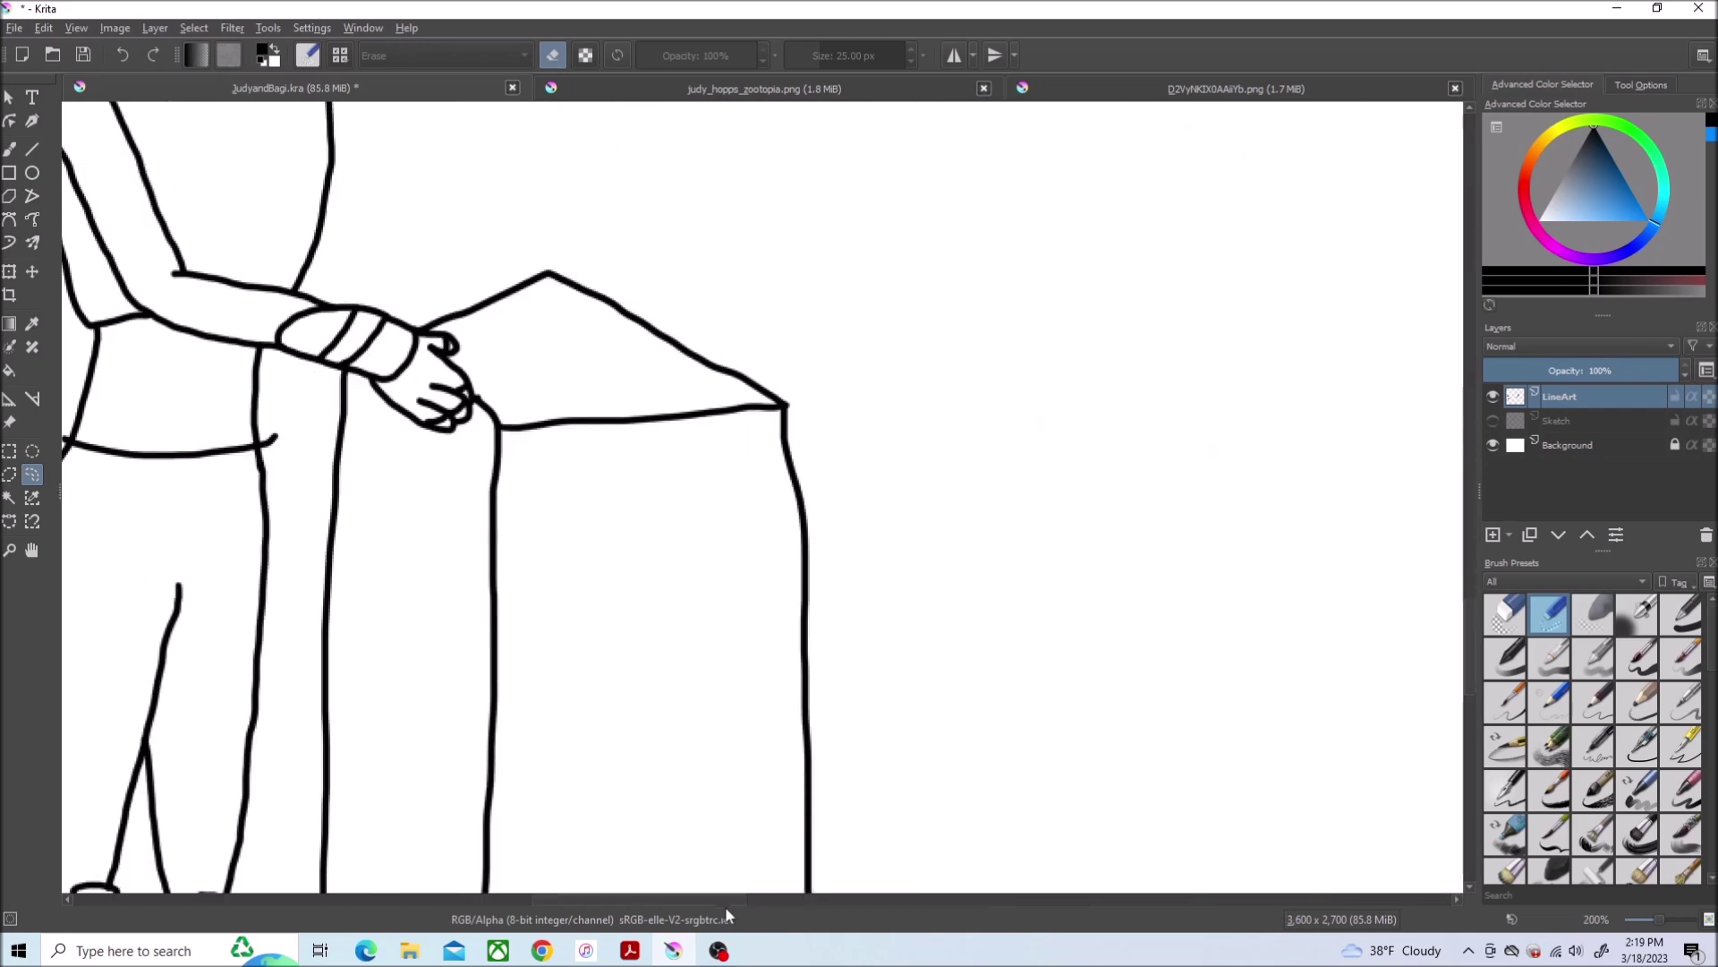
{"action": "scroll", "coordinate": [726, 537], "scroll_direction": "up", "scroll_amount": 2}
{"action": "key", "text": "b"}
{"action": "left_click", "coordinate": [195, 27]}
{"action": "left_click", "coordinate": [114, 265]}
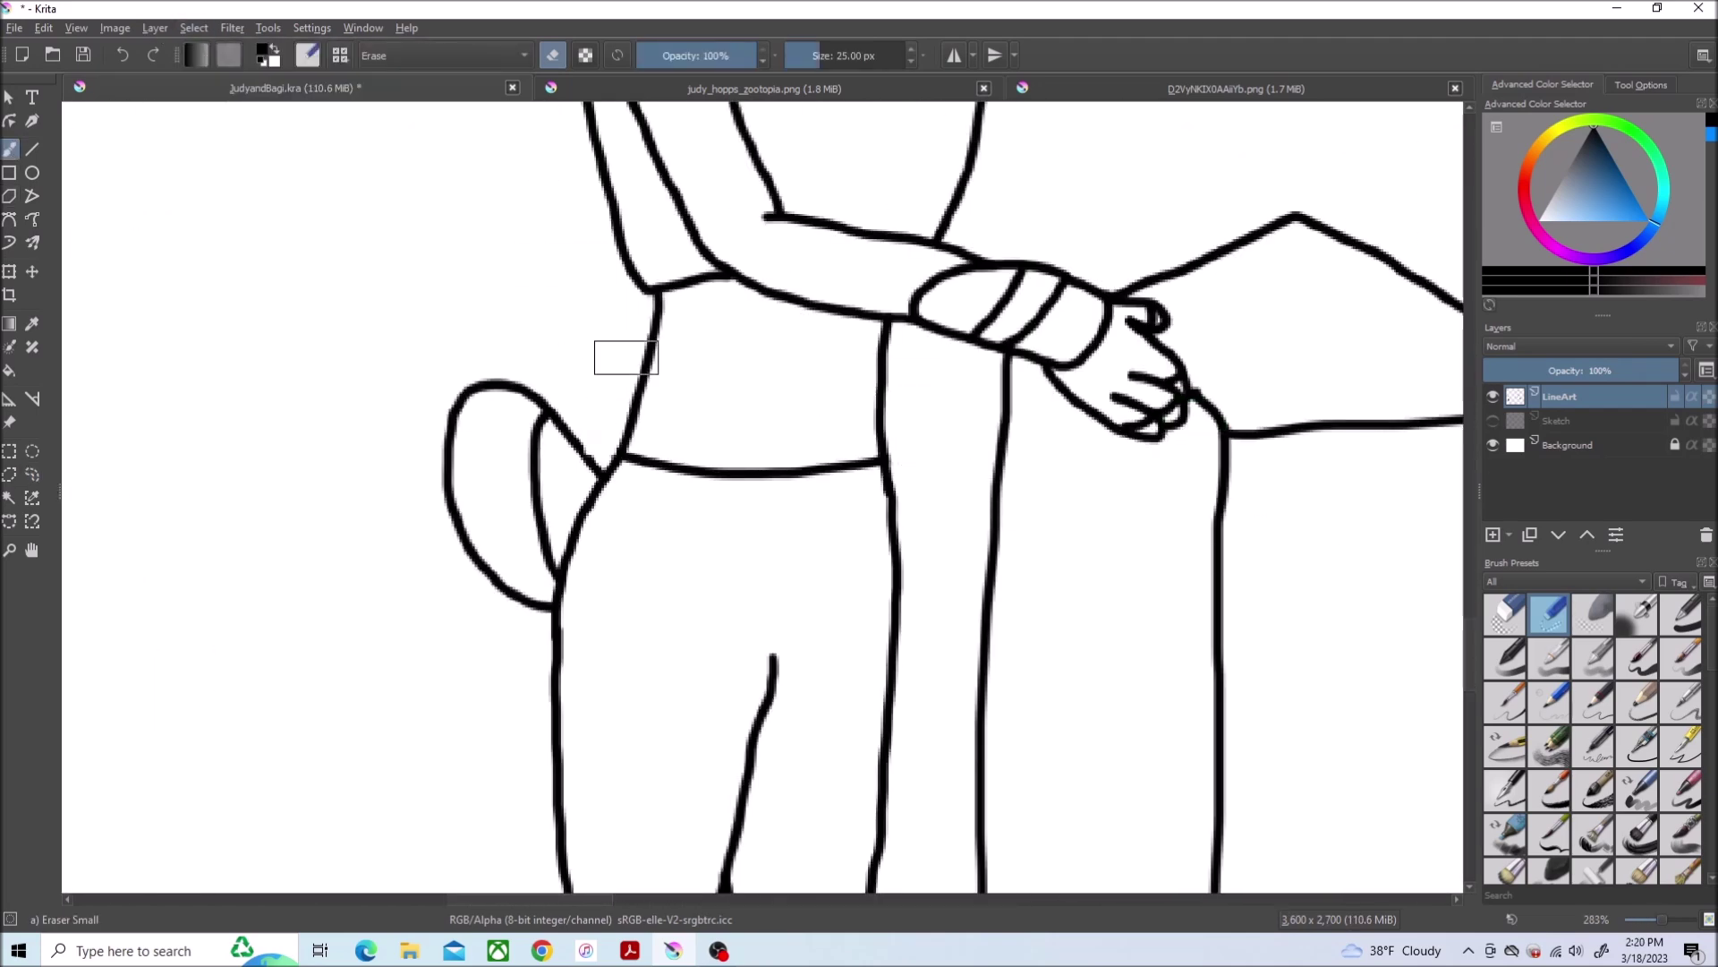
{"action": "key", "text": "ctrl+r"}
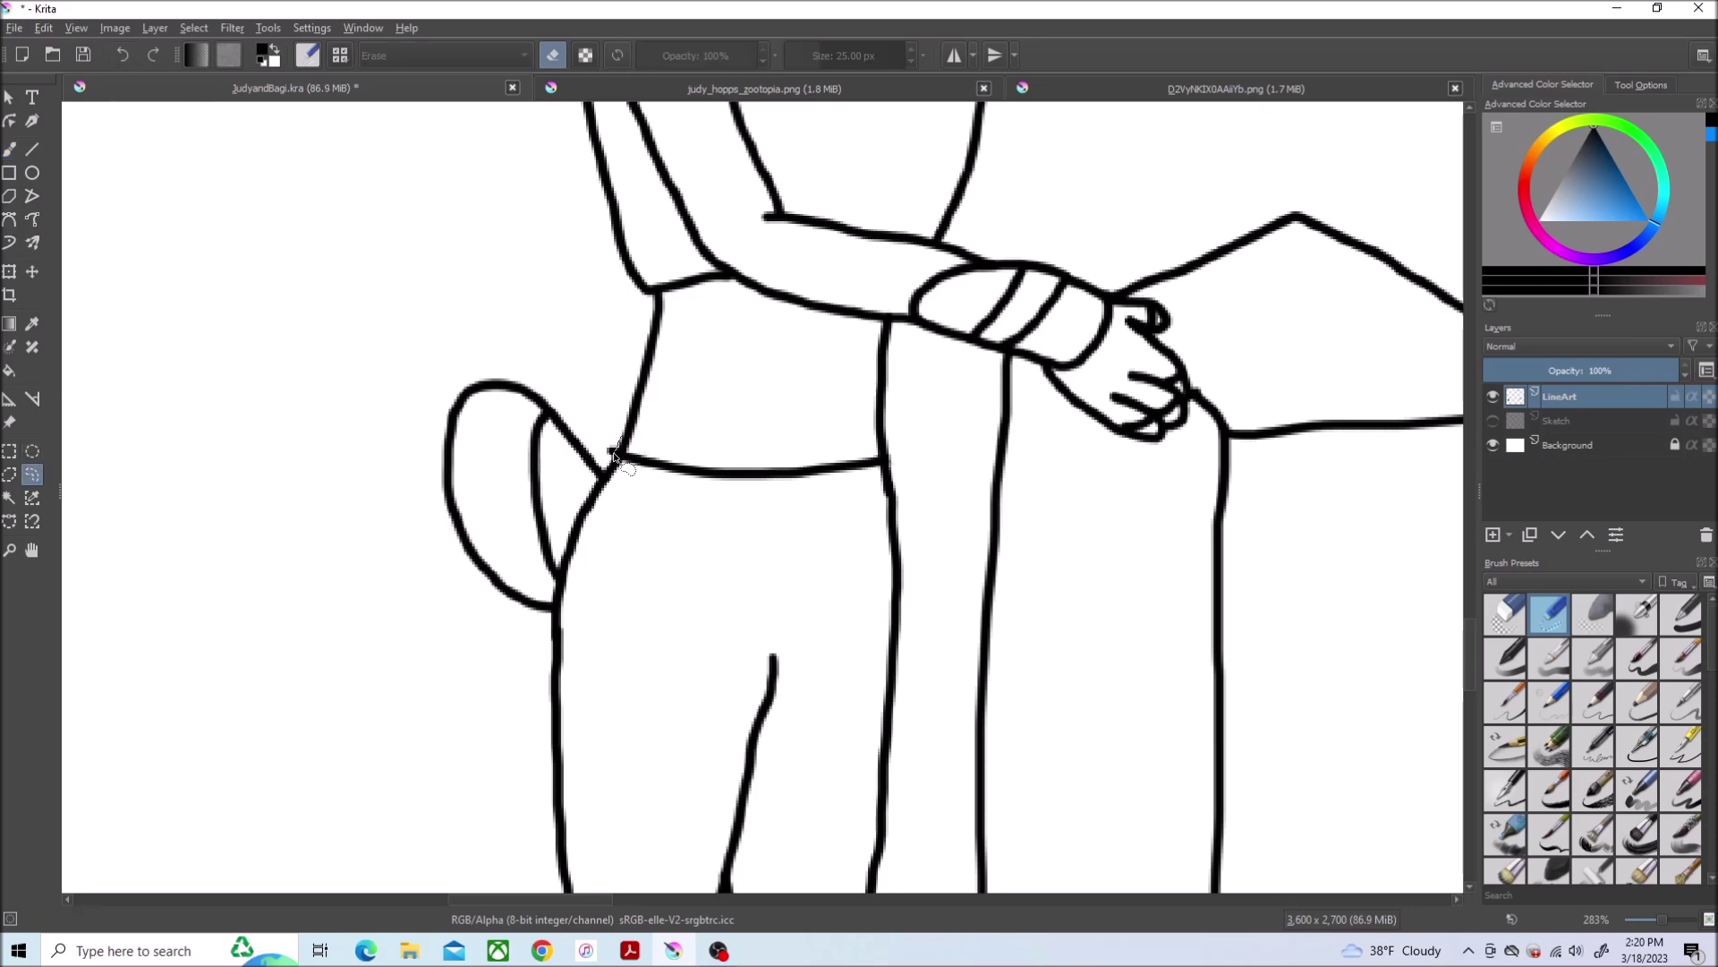
{"action": "left_click_drag", "start_coordinate": [615, 457], "coordinate": [595, 400]}
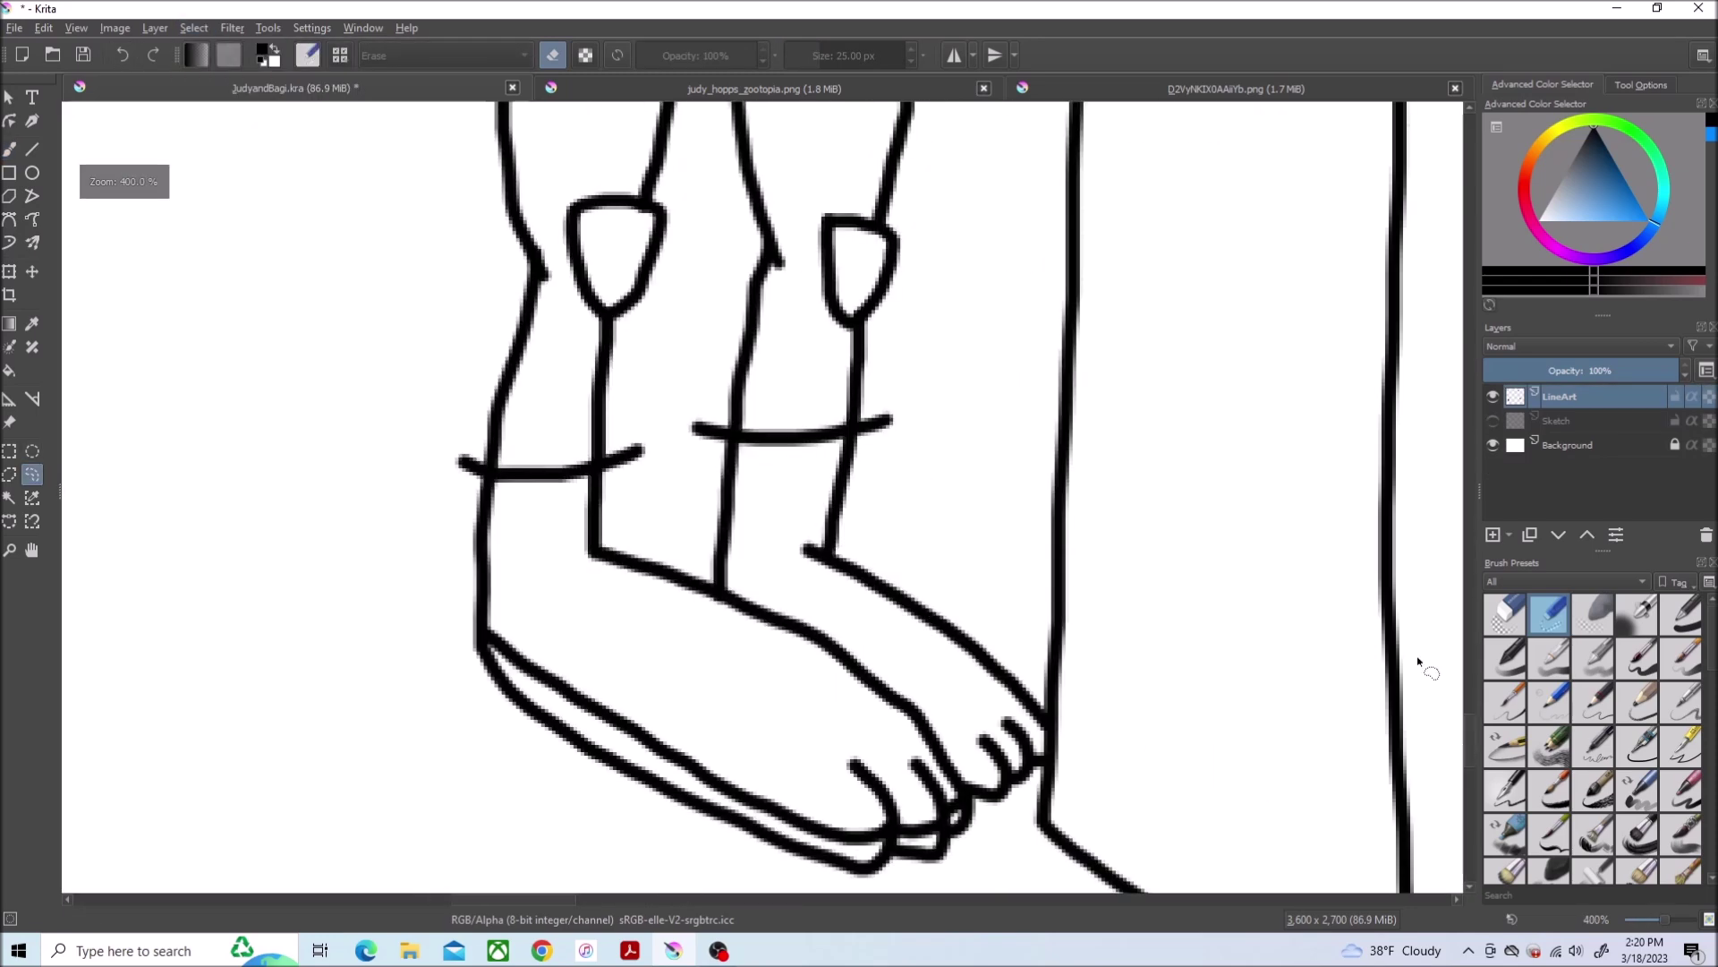
{"action": "key", "text": "b"}
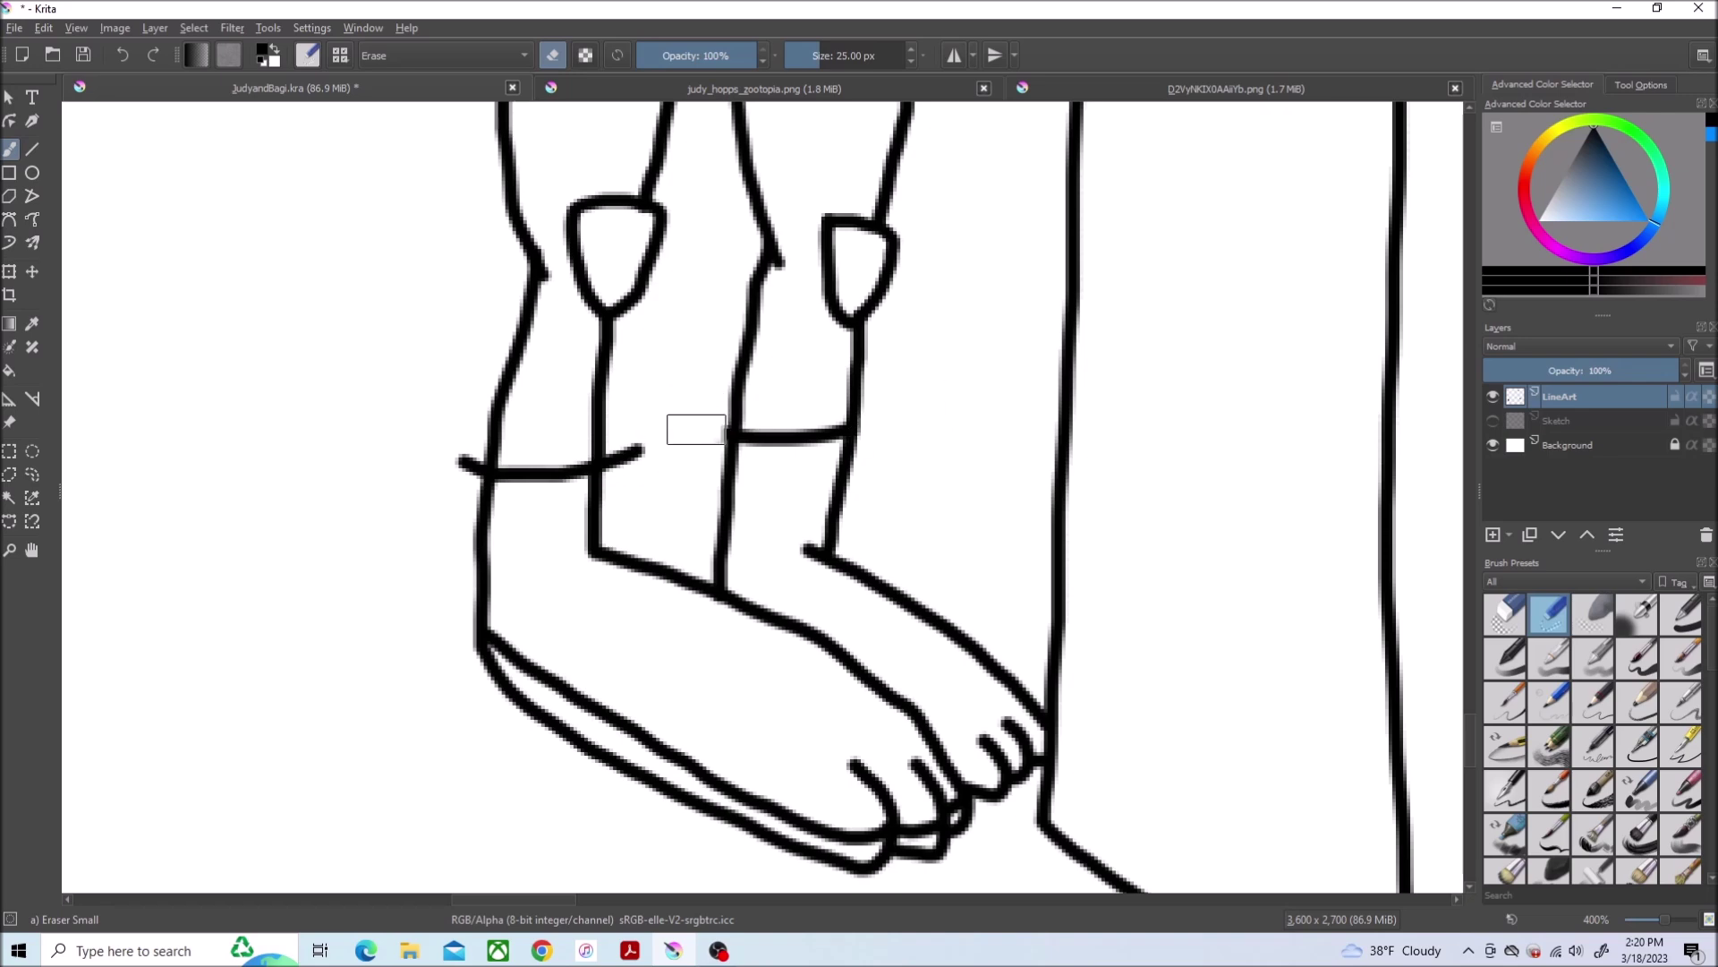
{"action": "key", "text": "2"}
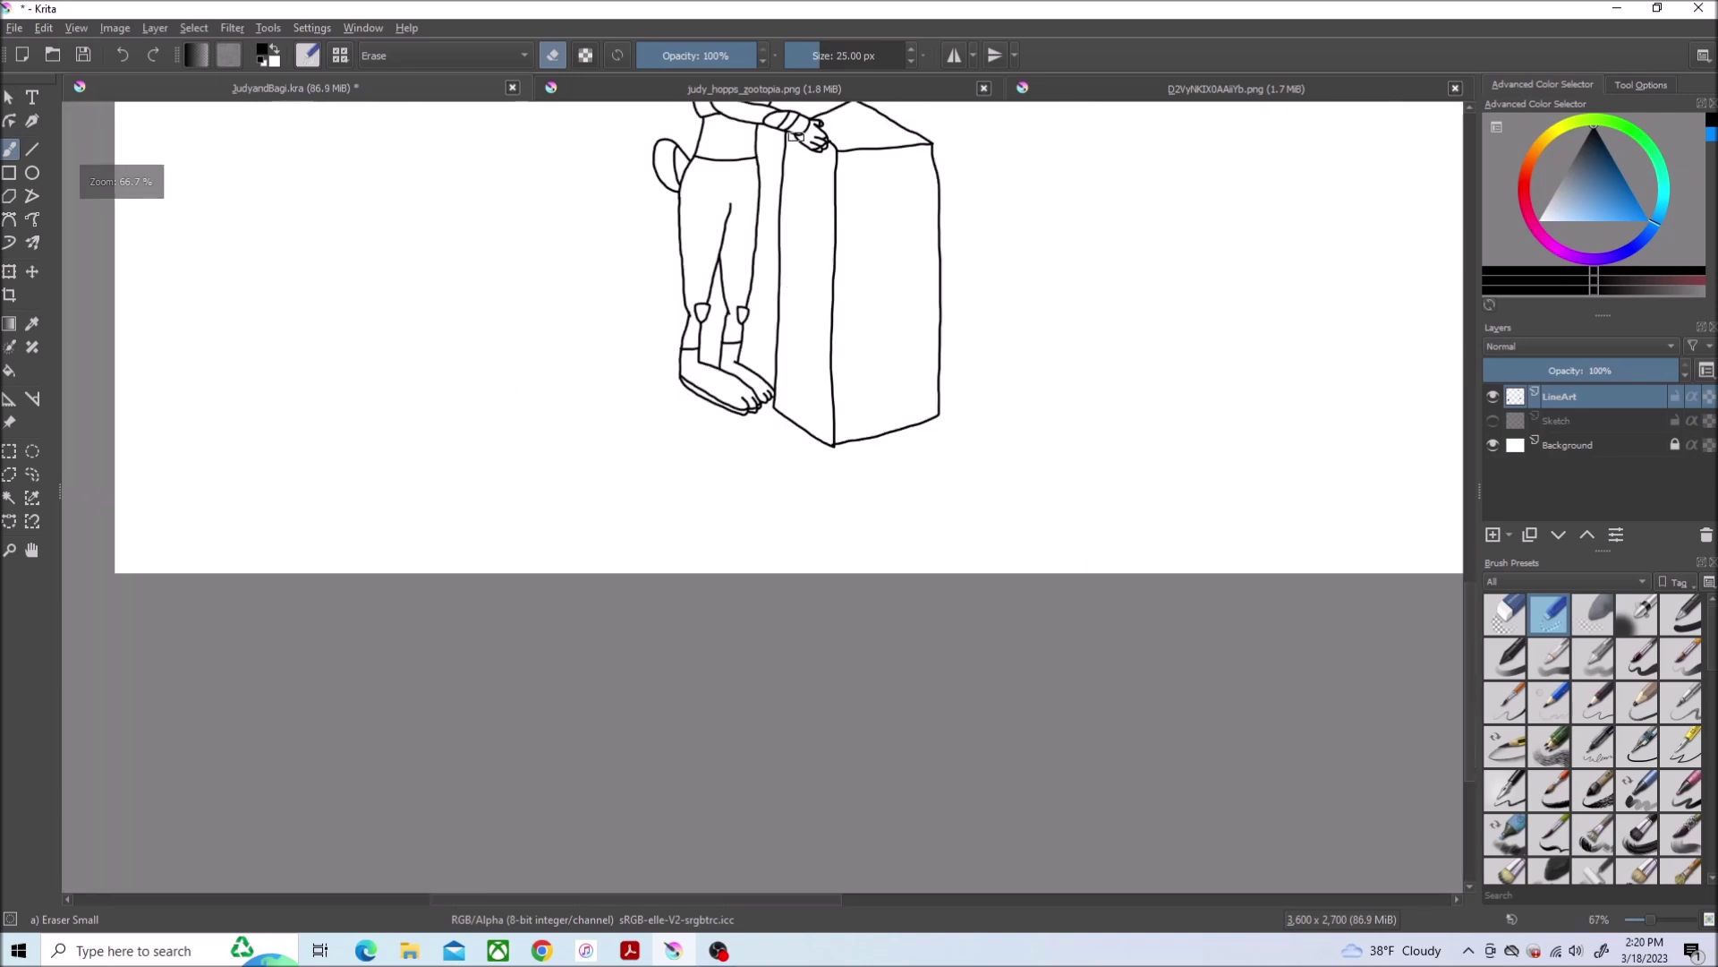
{"action": "scroll", "coordinate": [663, 291], "scroll_direction": "up", "scroll_amount": 3}
{"action": "scroll", "coordinate": [838, 517], "scroll_direction": "up", "scroll_amount": 2}
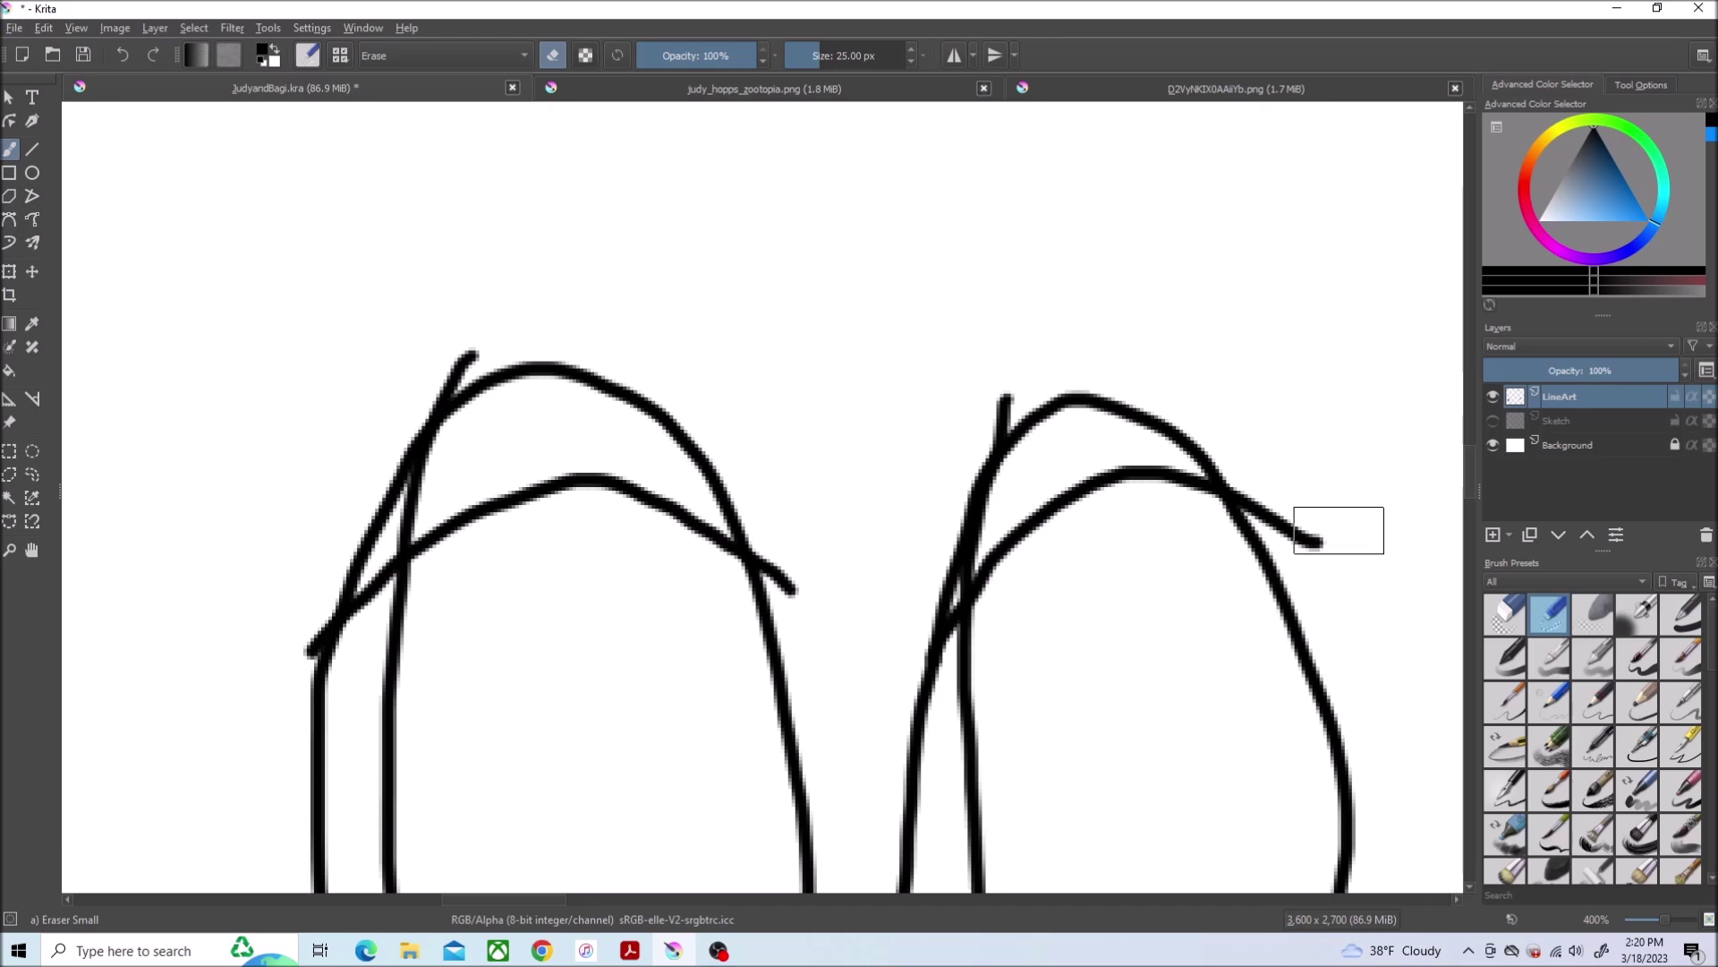
Erase the overshooting line ends around the ear tips
{"action": "left_click_drag", "start_coordinate": [1007, 395], "coordinate": [963, 433]}
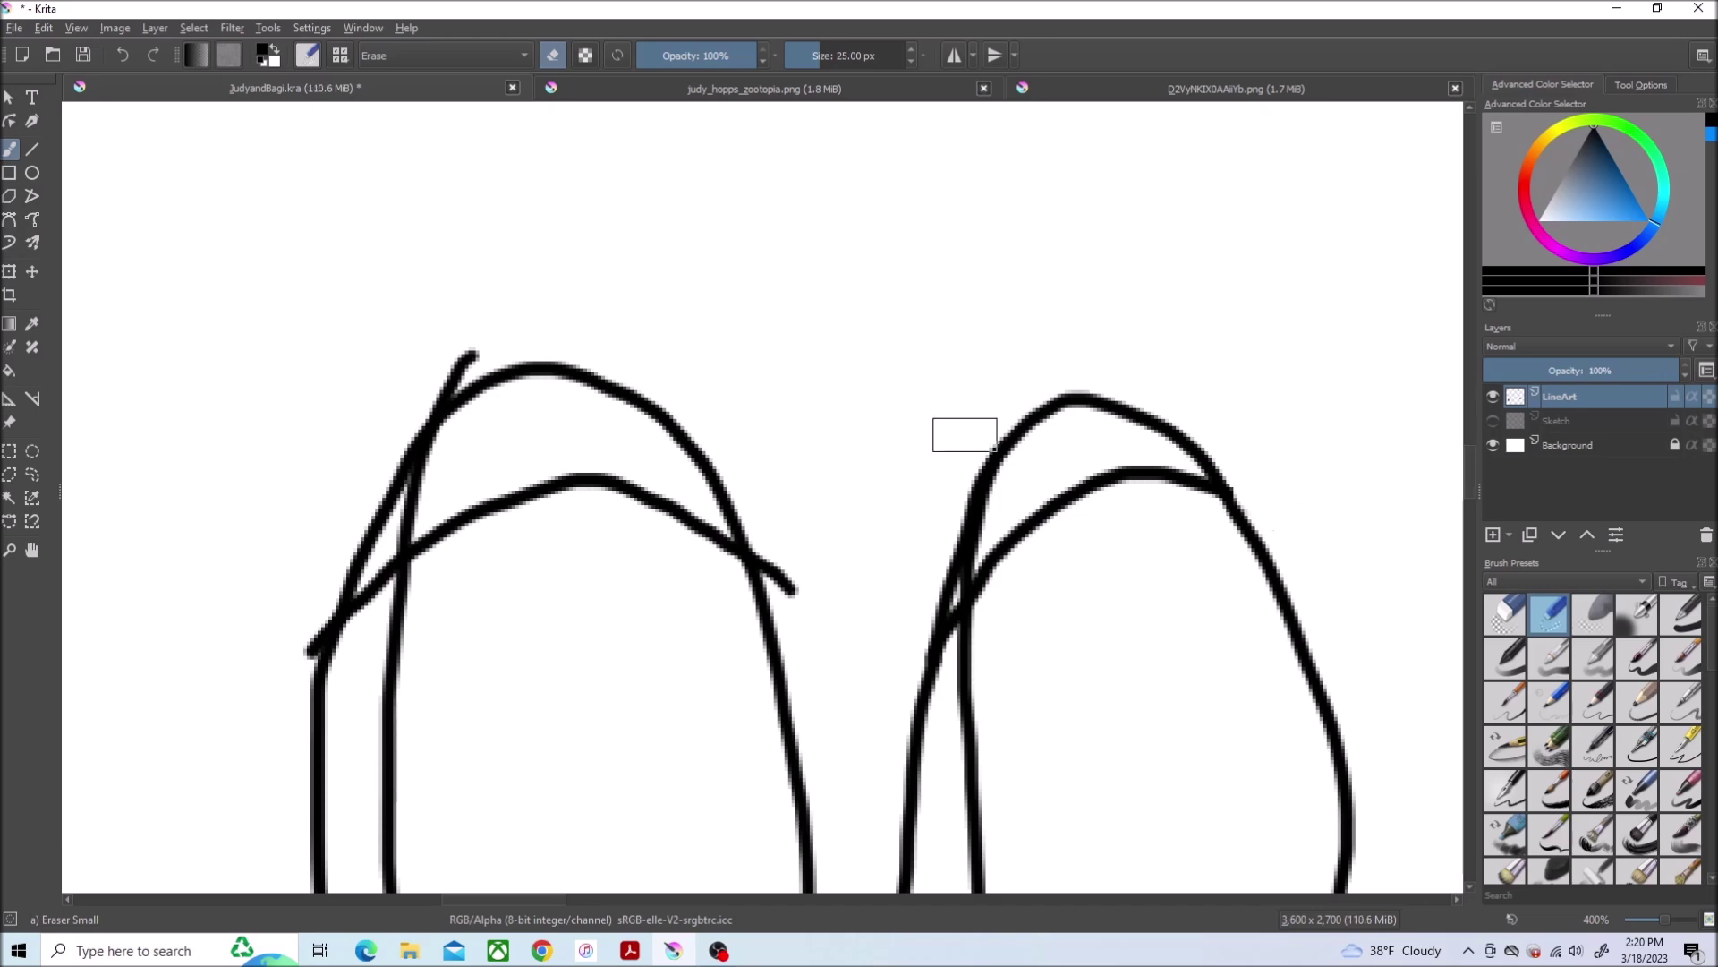
{"action": "left_click_drag", "start_coordinate": [474, 353], "coordinate": [374, 408]}
{"action": "left_click_drag", "start_coordinate": [795, 588], "coordinate": [792, 562]}
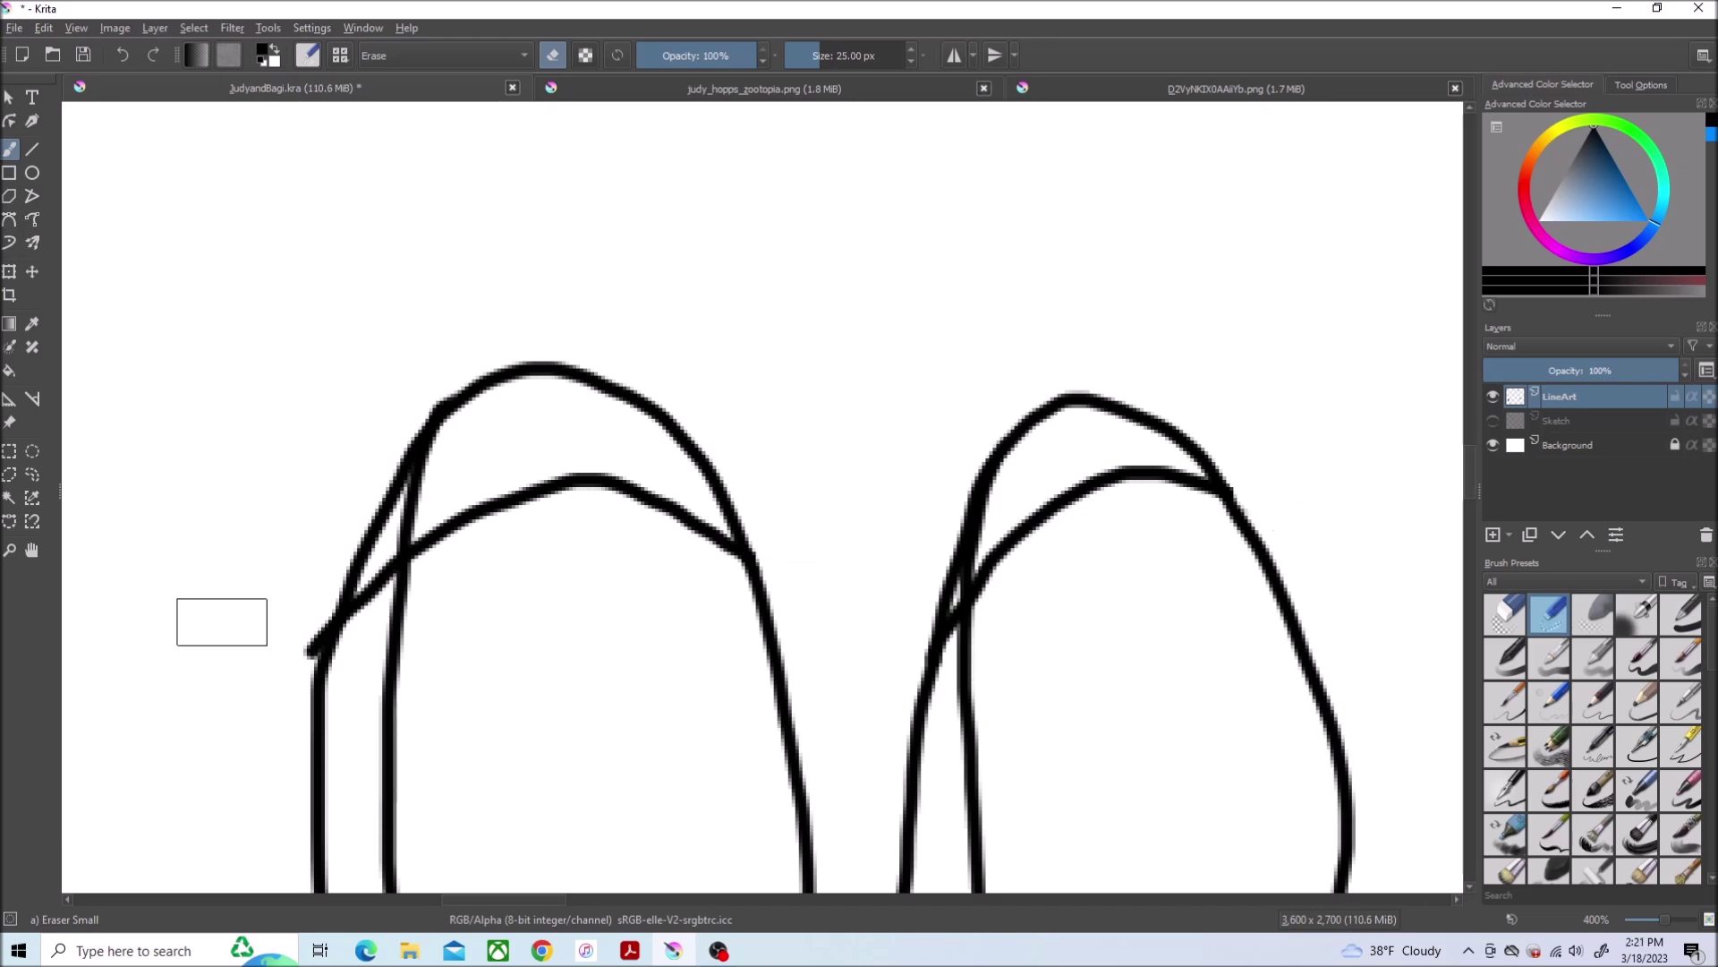
{"action": "scroll", "coordinate": [256, 679], "scroll_direction": "down", "scroll_amount": 5}
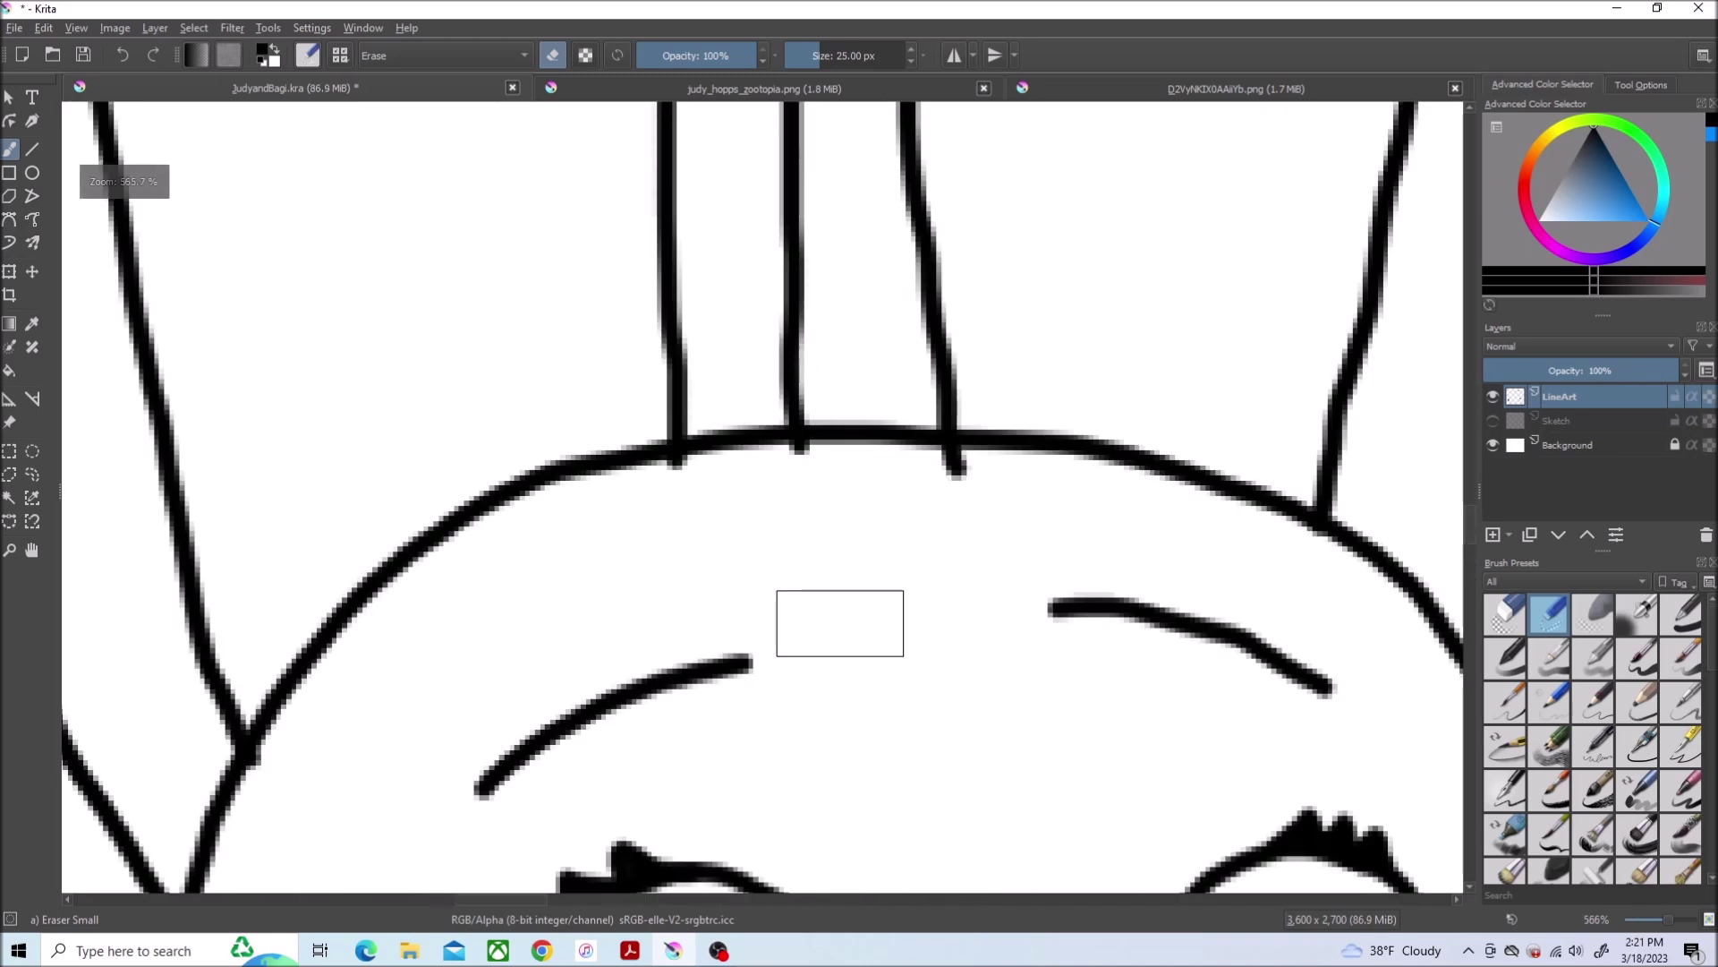
{"action": "scroll", "coordinate": [839, 620], "scroll_direction": "up", "scroll_amount": 1}
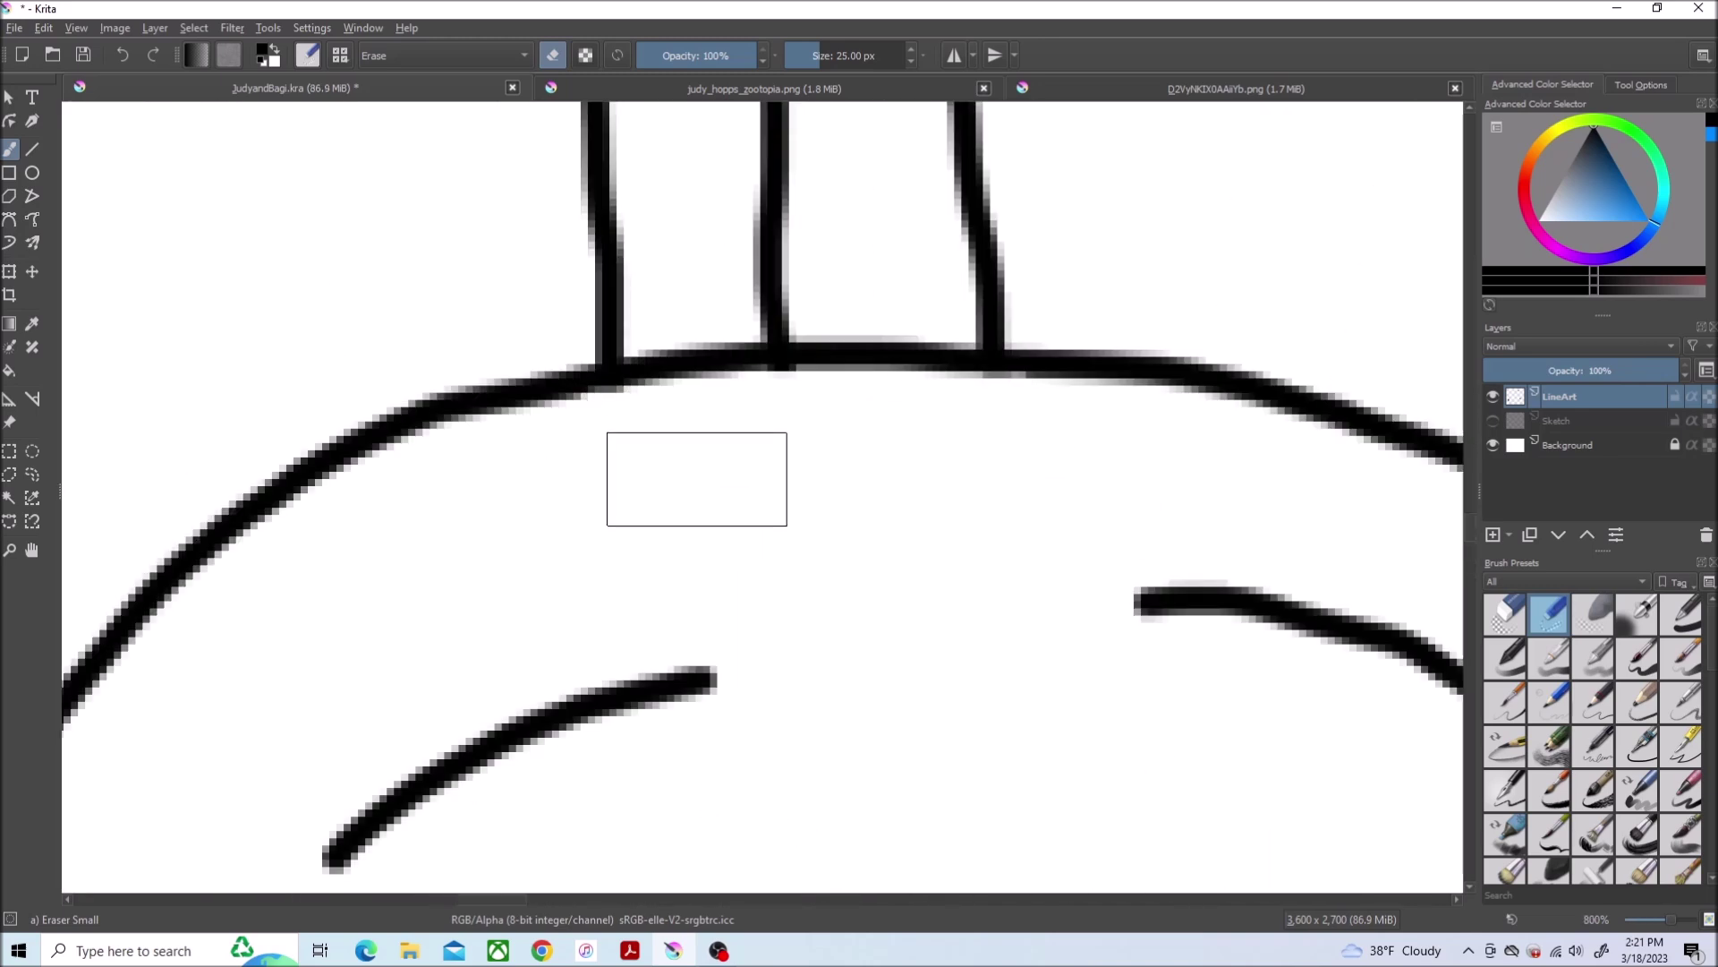
{"action": "scroll", "coordinate": [695, 477], "scroll_direction": "down", "scroll_amount": 8}
{"action": "scroll", "coordinate": [906, 725], "scroll_direction": "up", "scroll_amount": 8}
{"action": "scroll", "coordinate": [927, 508], "scroll_direction": "down", "scroll_amount": 1}
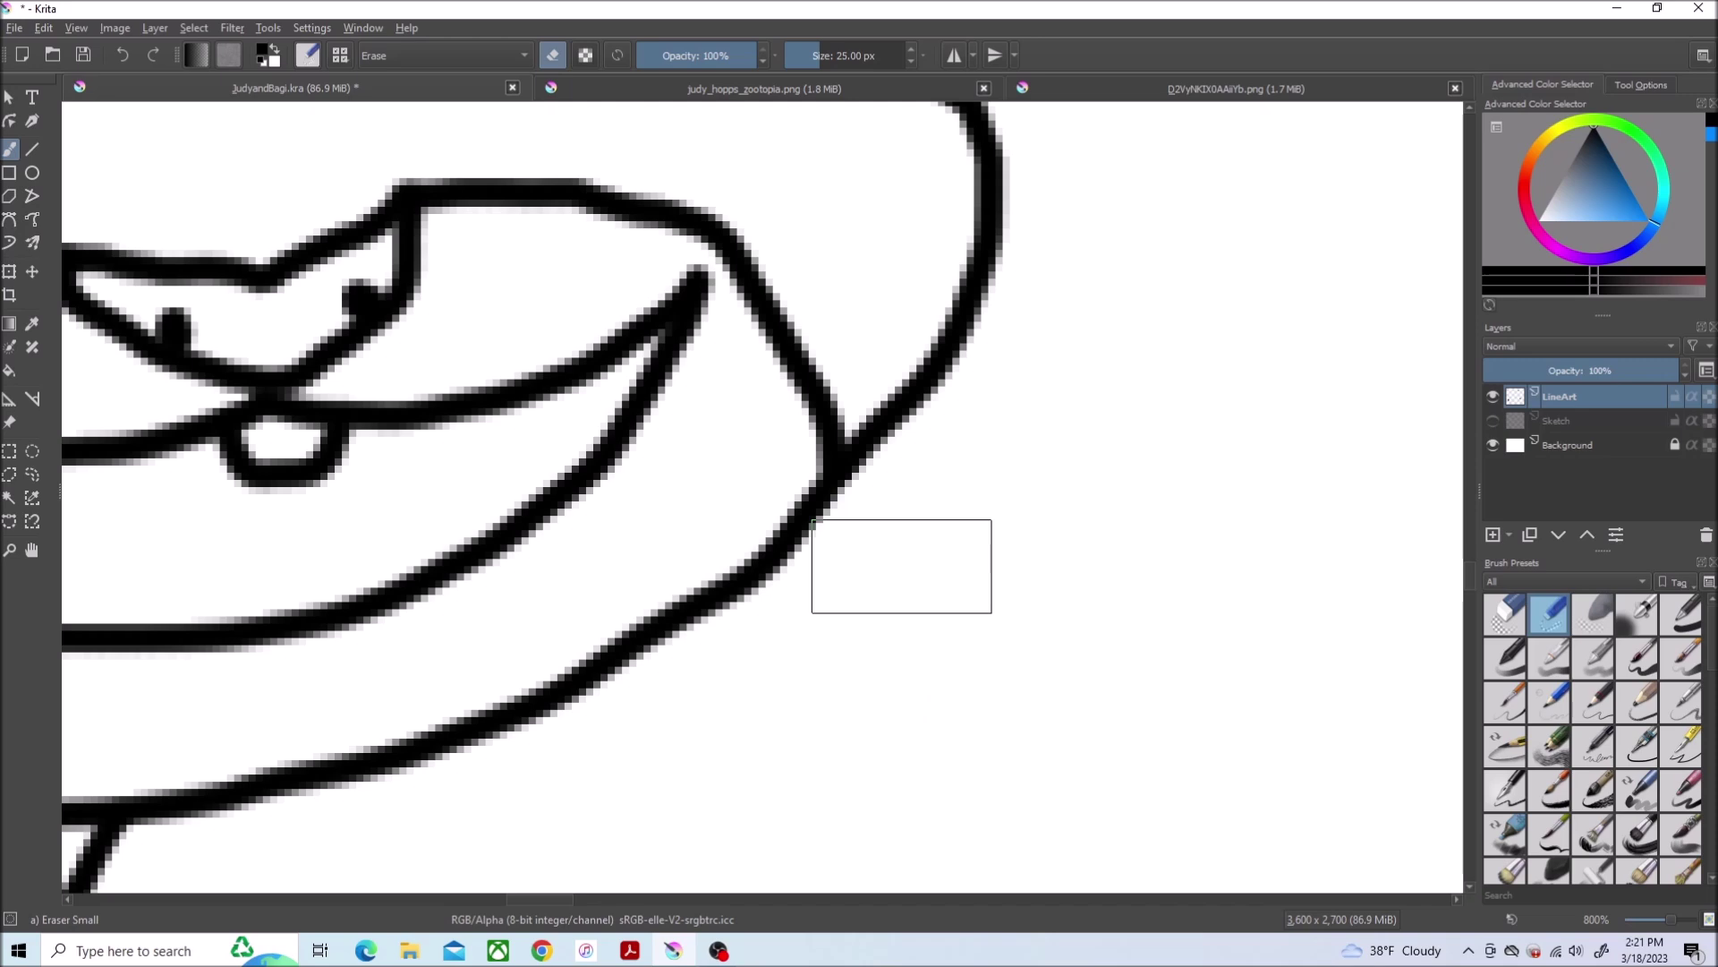
{"action": "scroll", "coordinate": [902, 565], "scroll_direction": "down", "scroll_amount": 5}
{"action": "scroll", "coordinate": [907, 304], "scroll_direction": "up", "scroll_amount": 5}
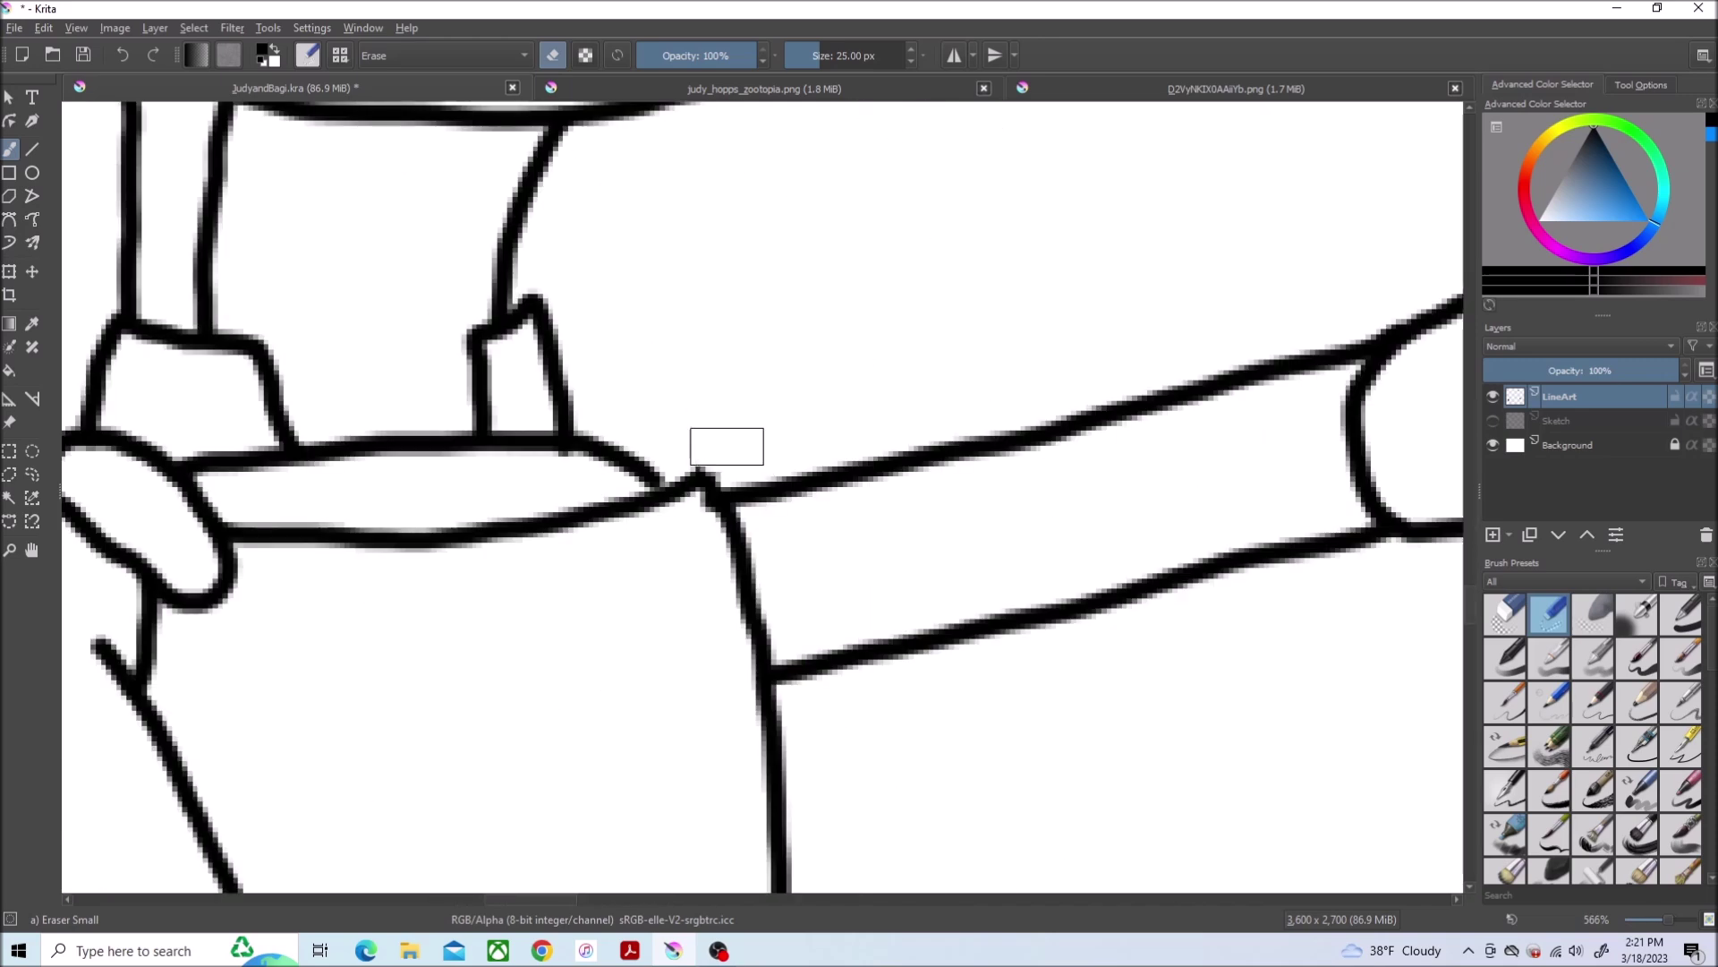
{"action": "scroll", "coordinate": [749, 393], "scroll_direction": "down", "scroll_amount": 2}
{"action": "scroll", "coordinate": [1036, 411], "scroll_direction": "up", "scroll_amount": 2}
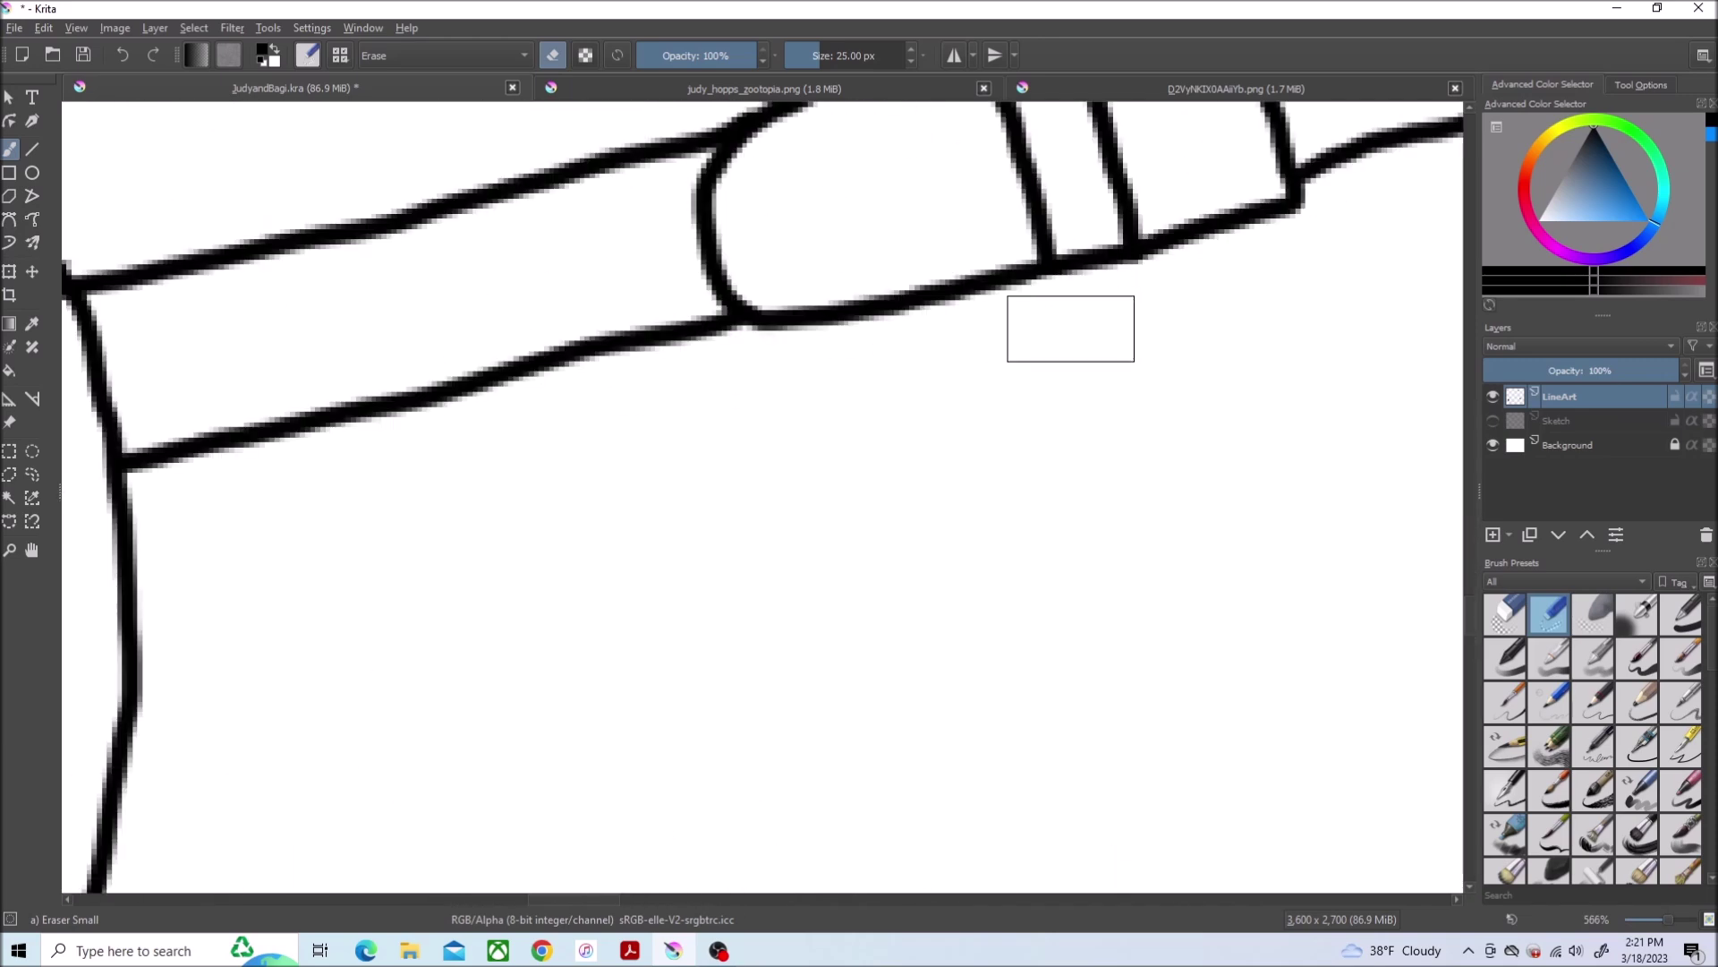
{"action": "scroll", "coordinate": [1071, 329], "scroll_direction": "down", "scroll_amount": 3}
{"action": "scroll", "coordinate": [568, 389], "scroll_direction": "down", "scroll_amount": 3}
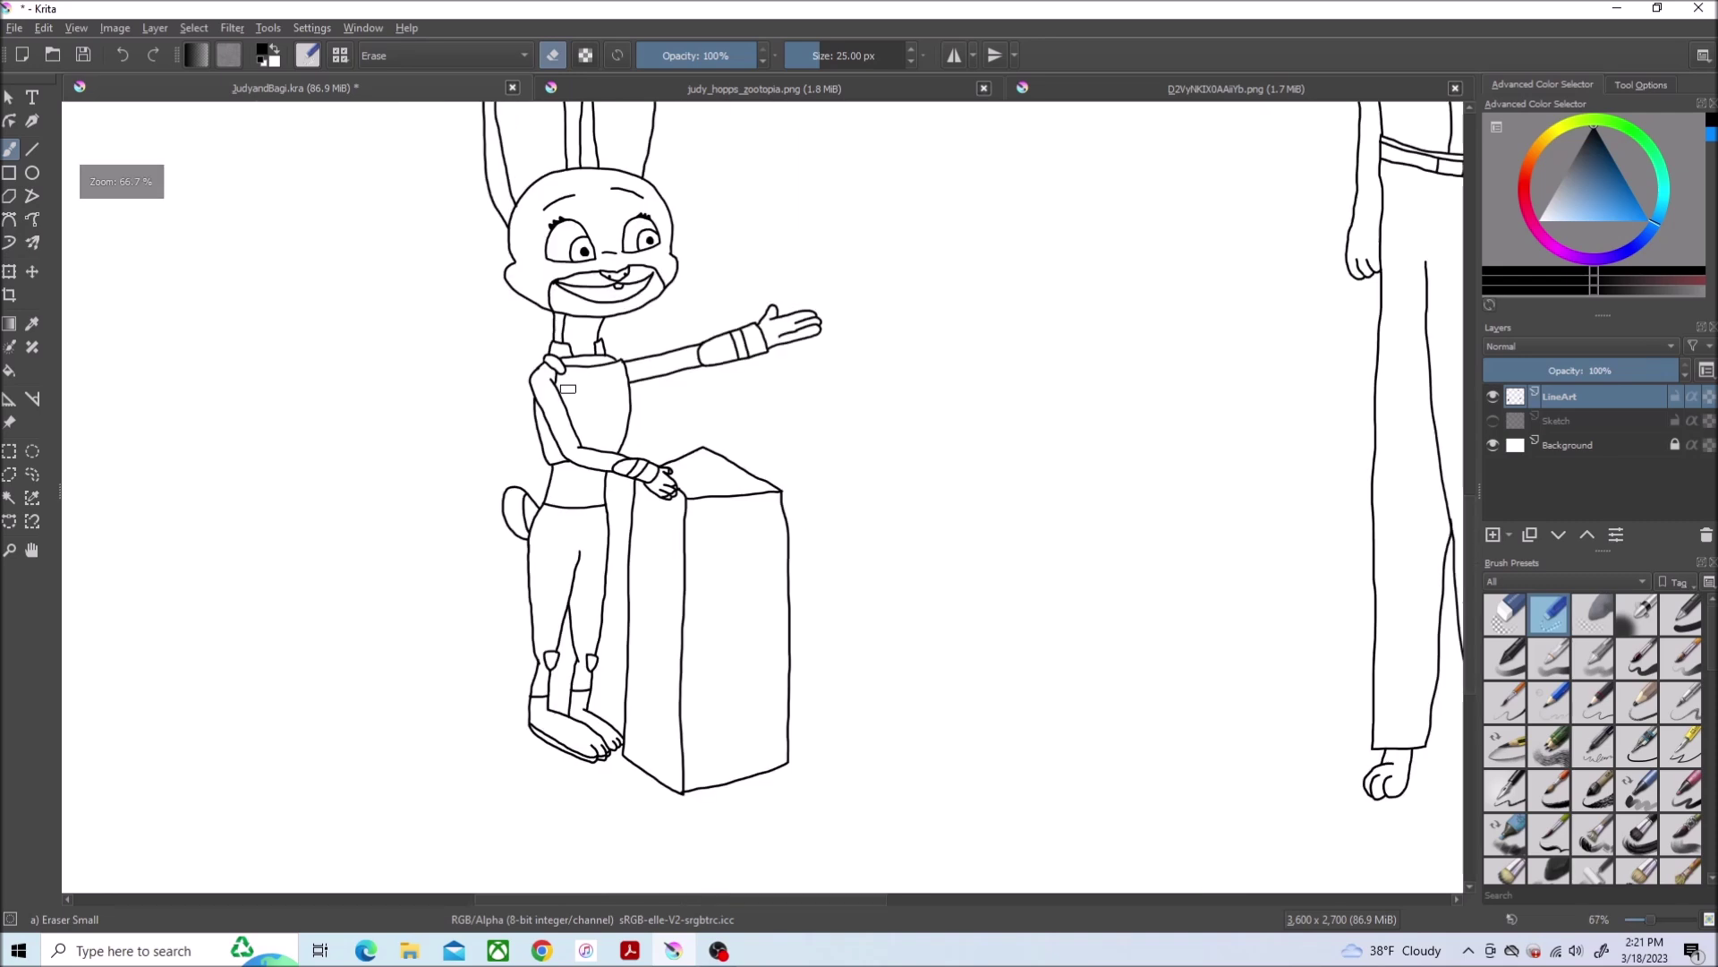
{"action": "scroll", "coordinate": [841, 738], "scroll_direction": "up", "scroll_amount": 4}
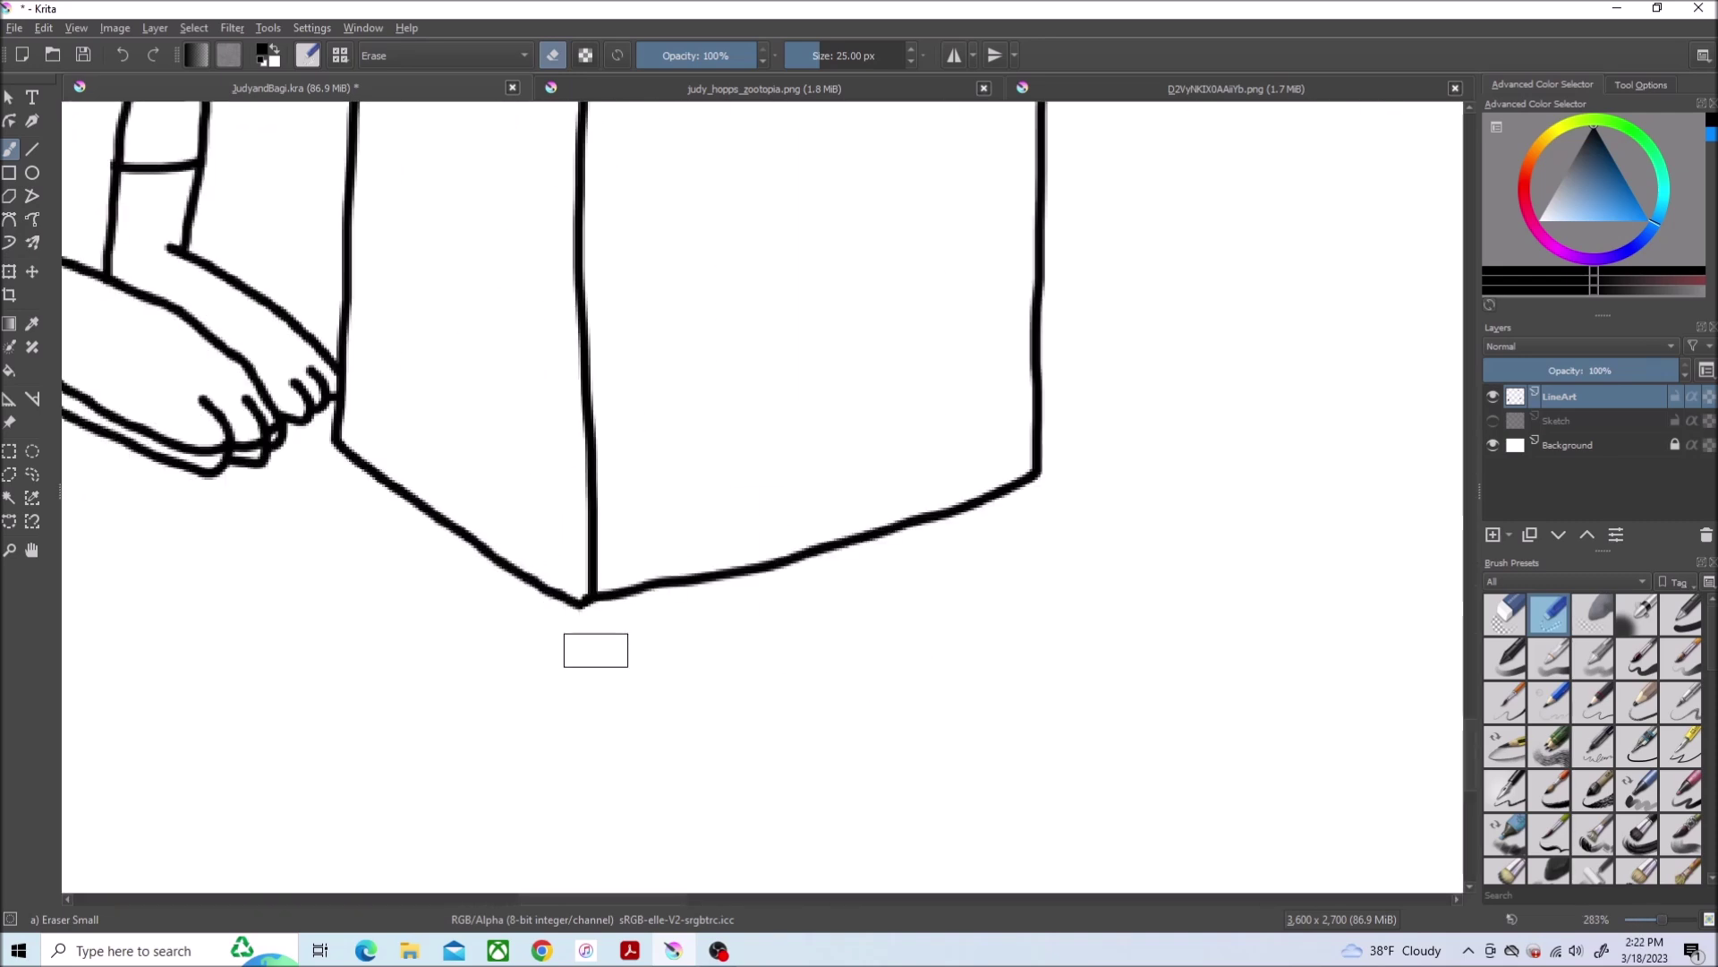
{"action": "scroll", "coordinate": [595, 650], "scroll_direction": "down", "scroll_amount": 5}
{"action": "scroll", "coordinate": [794, 576], "scroll_direction": "down", "scroll_amount": 1}
{"action": "scroll", "coordinate": [1174, 385], "scroll_direction": "up", "scroll_amount": 1}
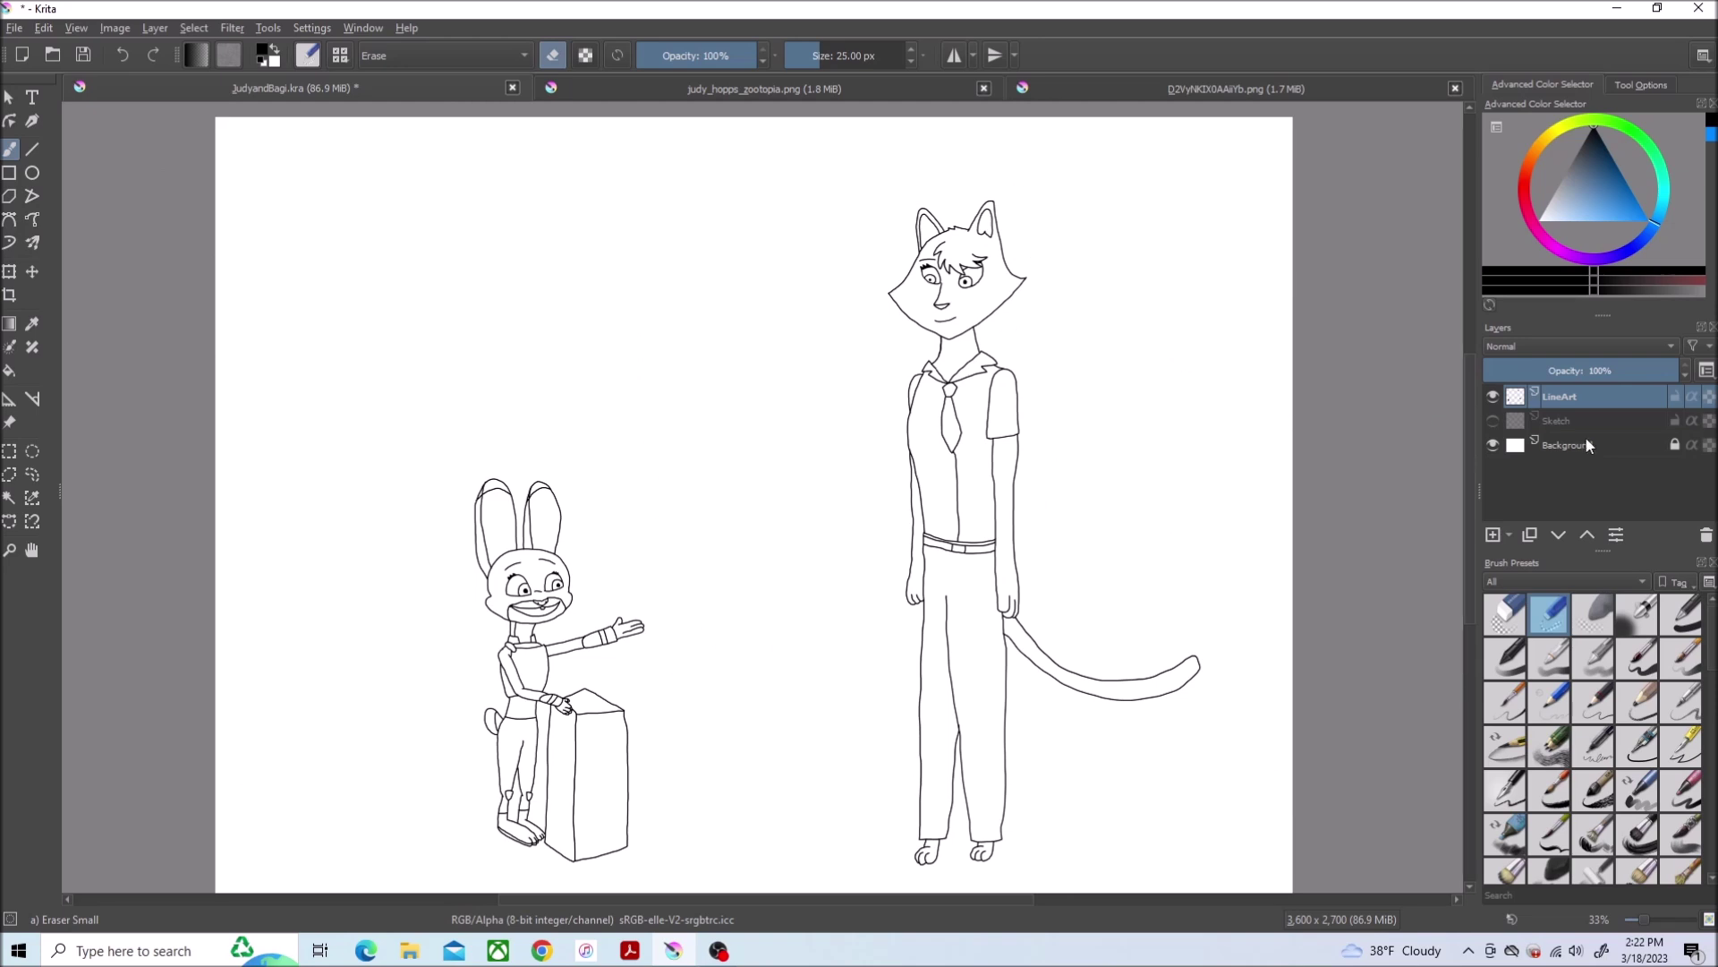
{"action": "key", "text": "/"}
Add a new paint layer named Color
{"action": "left_click", "coordinate": [155, 27]}
{"action": "left_click", "coordinate": [538, 74]}
{"action": "double_click", "coordinate": [1611, 423]}
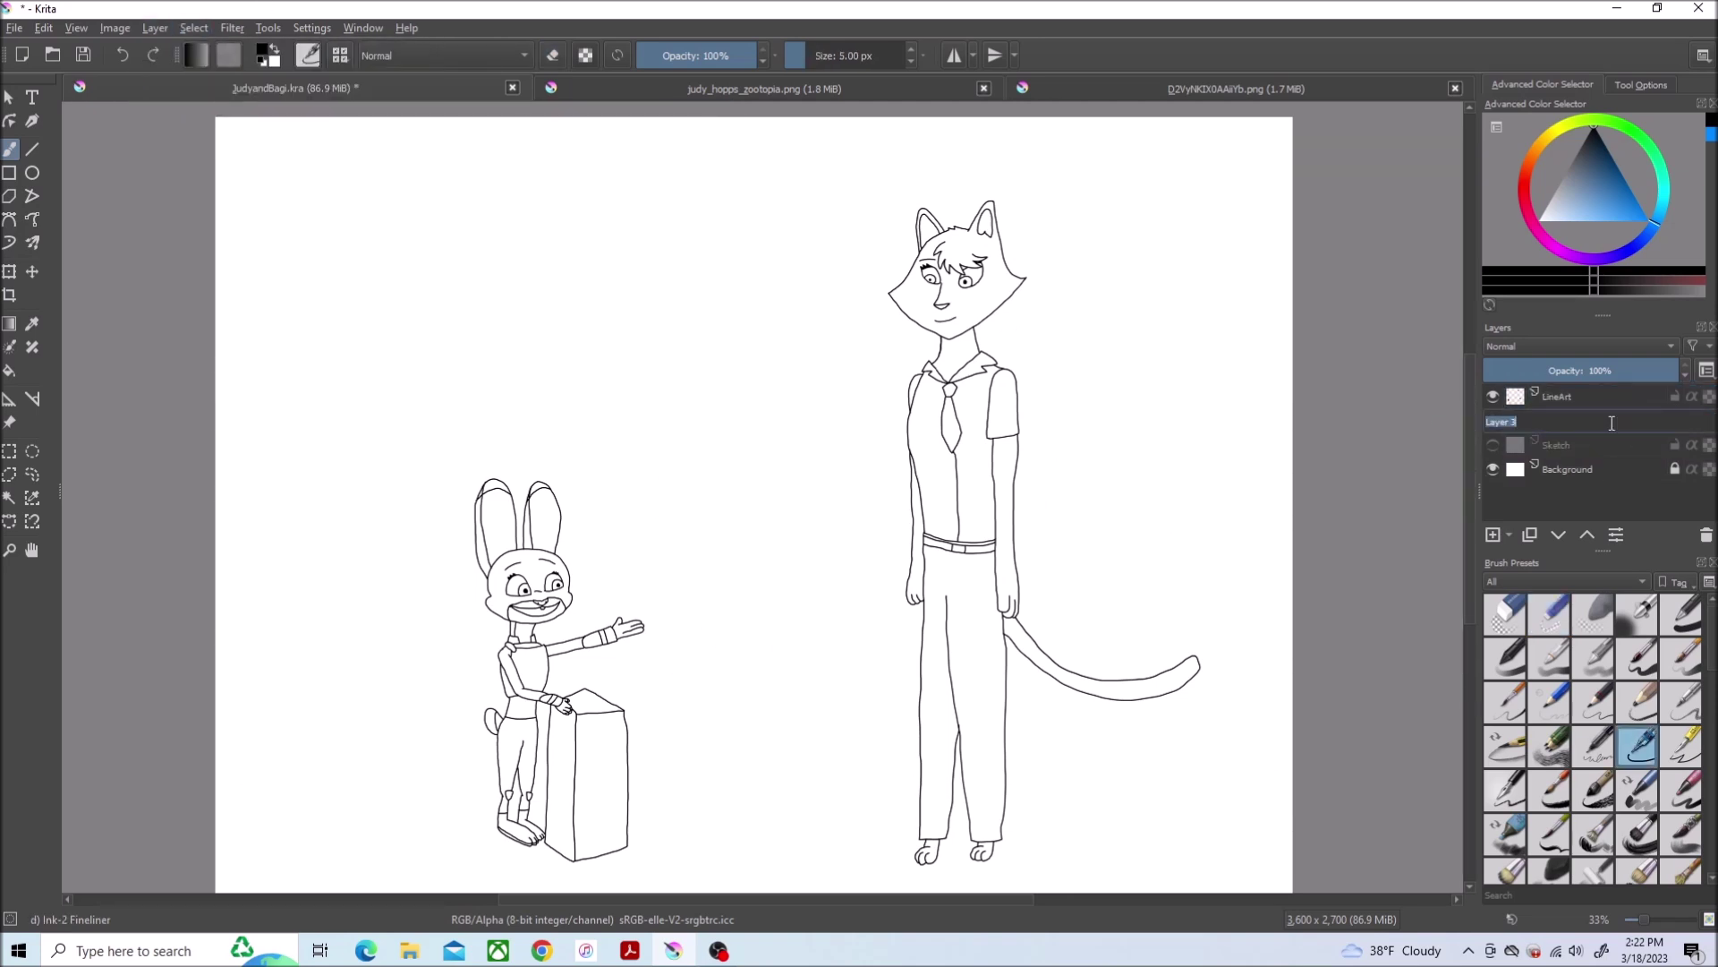
Magic-wand the empty area on LineArt, invert it, and shrink the selection
{"action": "left_click", "coordinate": [10, 496]}
{"action": "left_click", "coordinate": [1558, 397]}
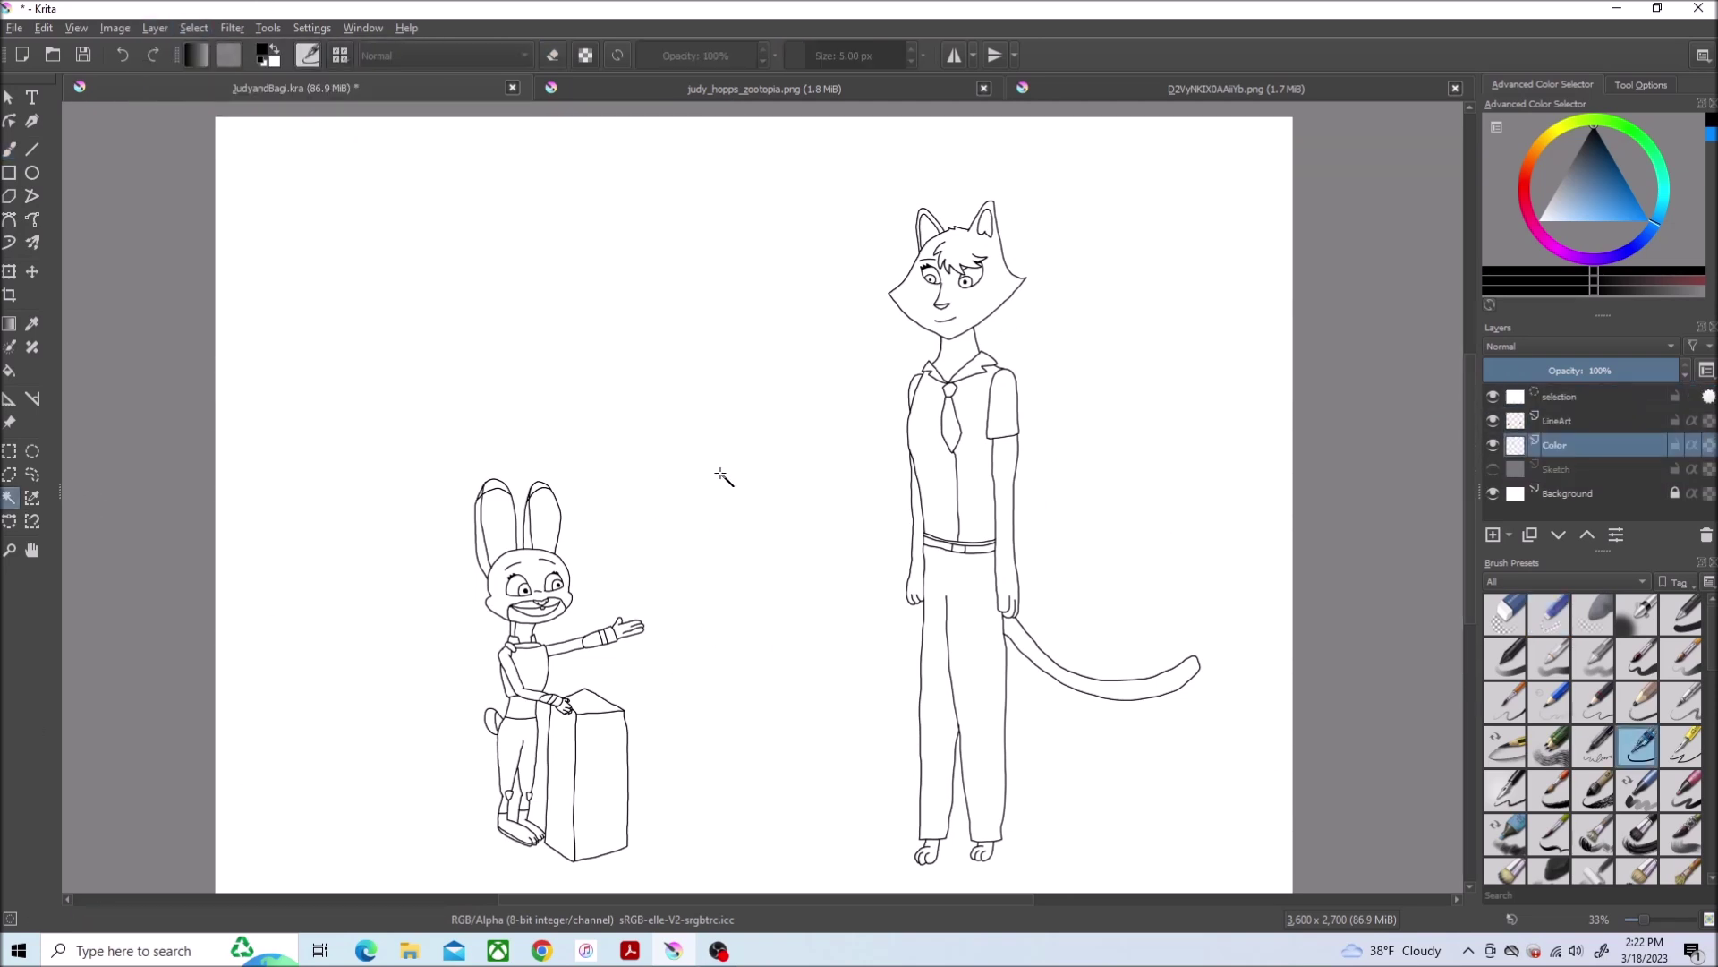
{"action": "left_click", "coordinate": [718, 477]}
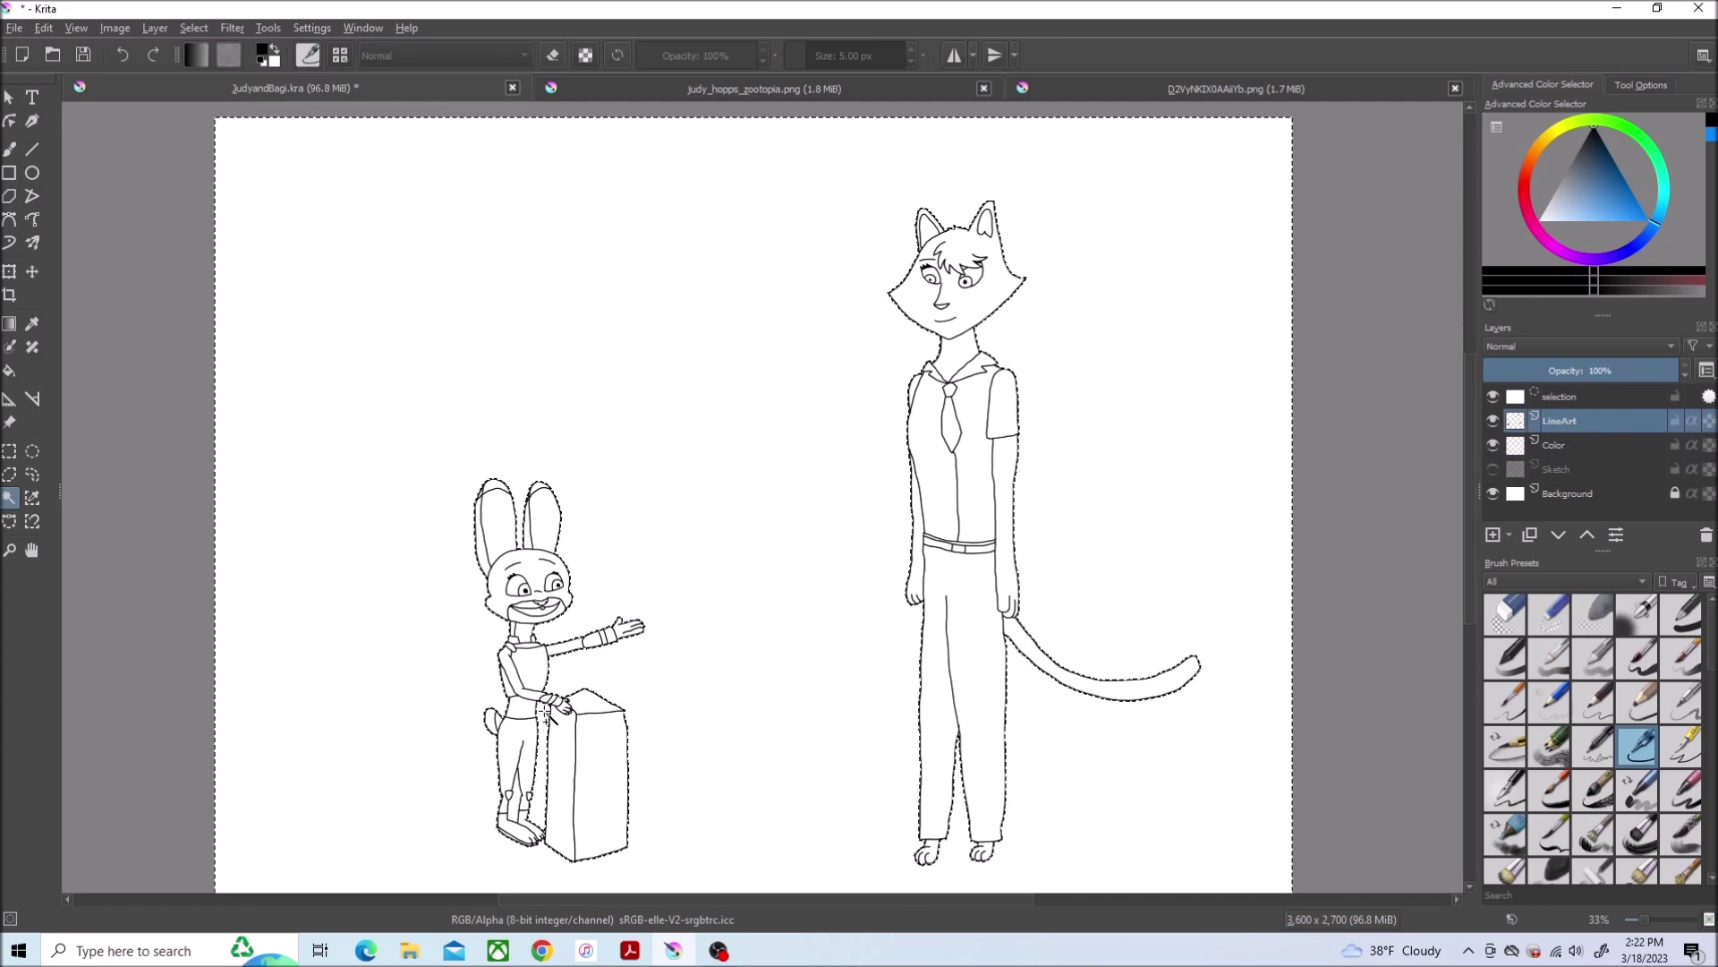
{"action": "left_click", "coordinate": [154, 27]}
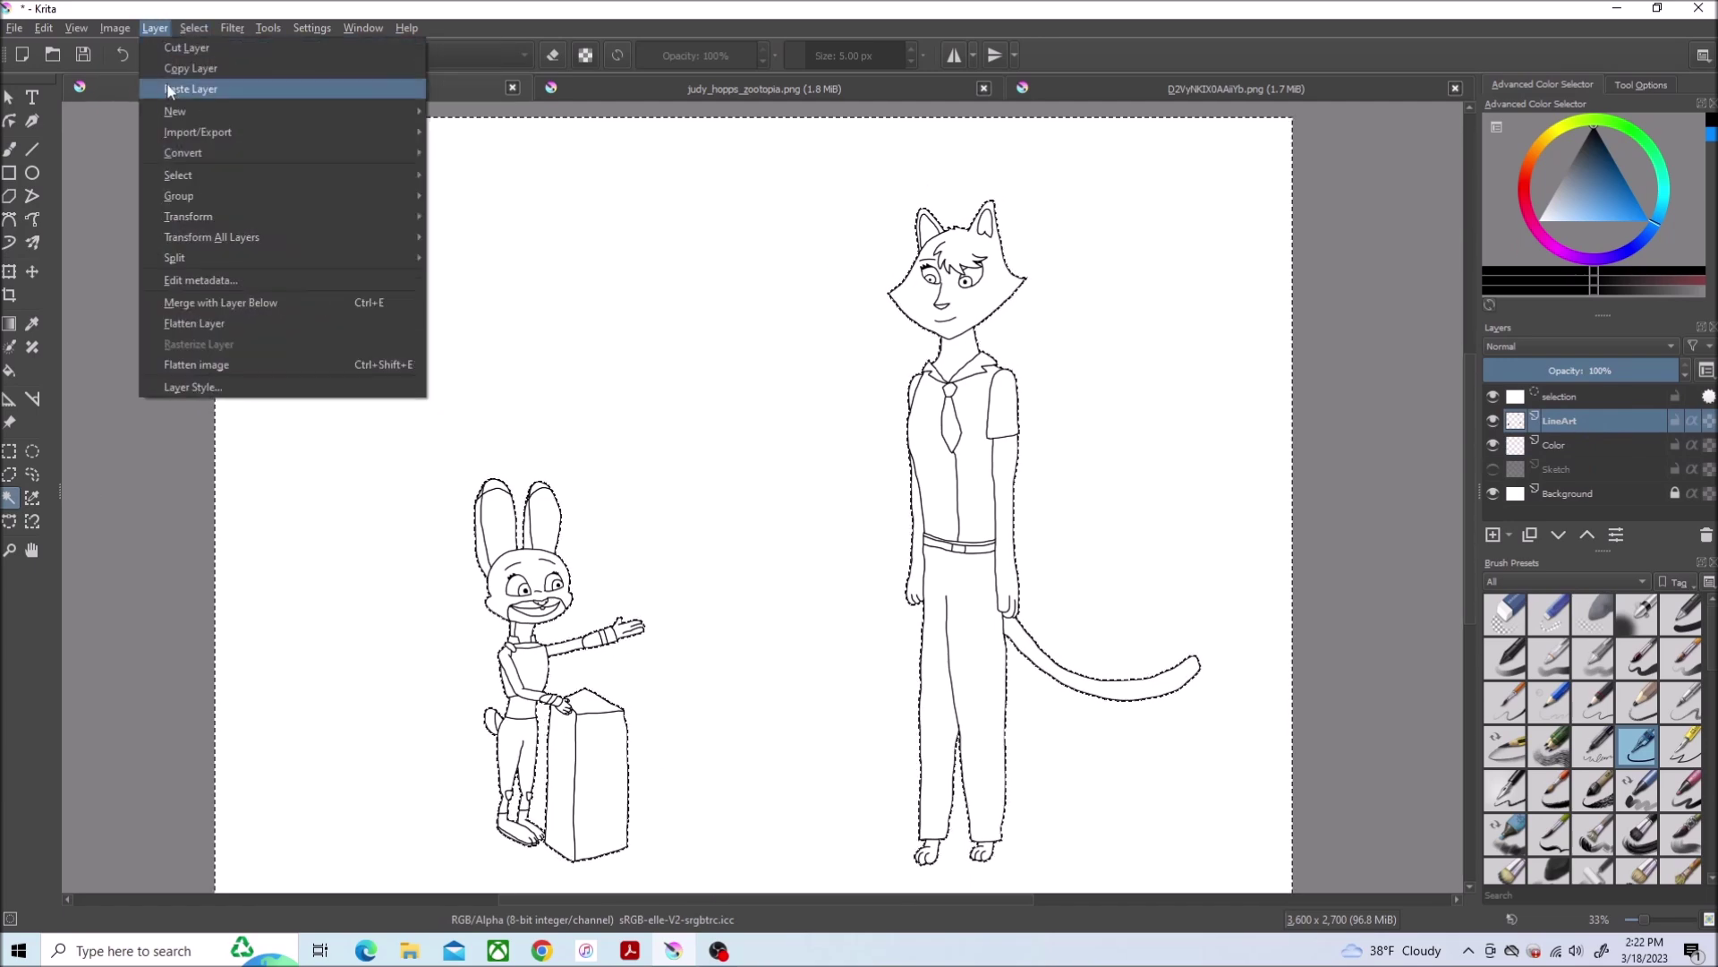
{"action": "left_click", "coordinate": [196, 23]}
{"action": "left_click", "coordinate": [256, 386]}
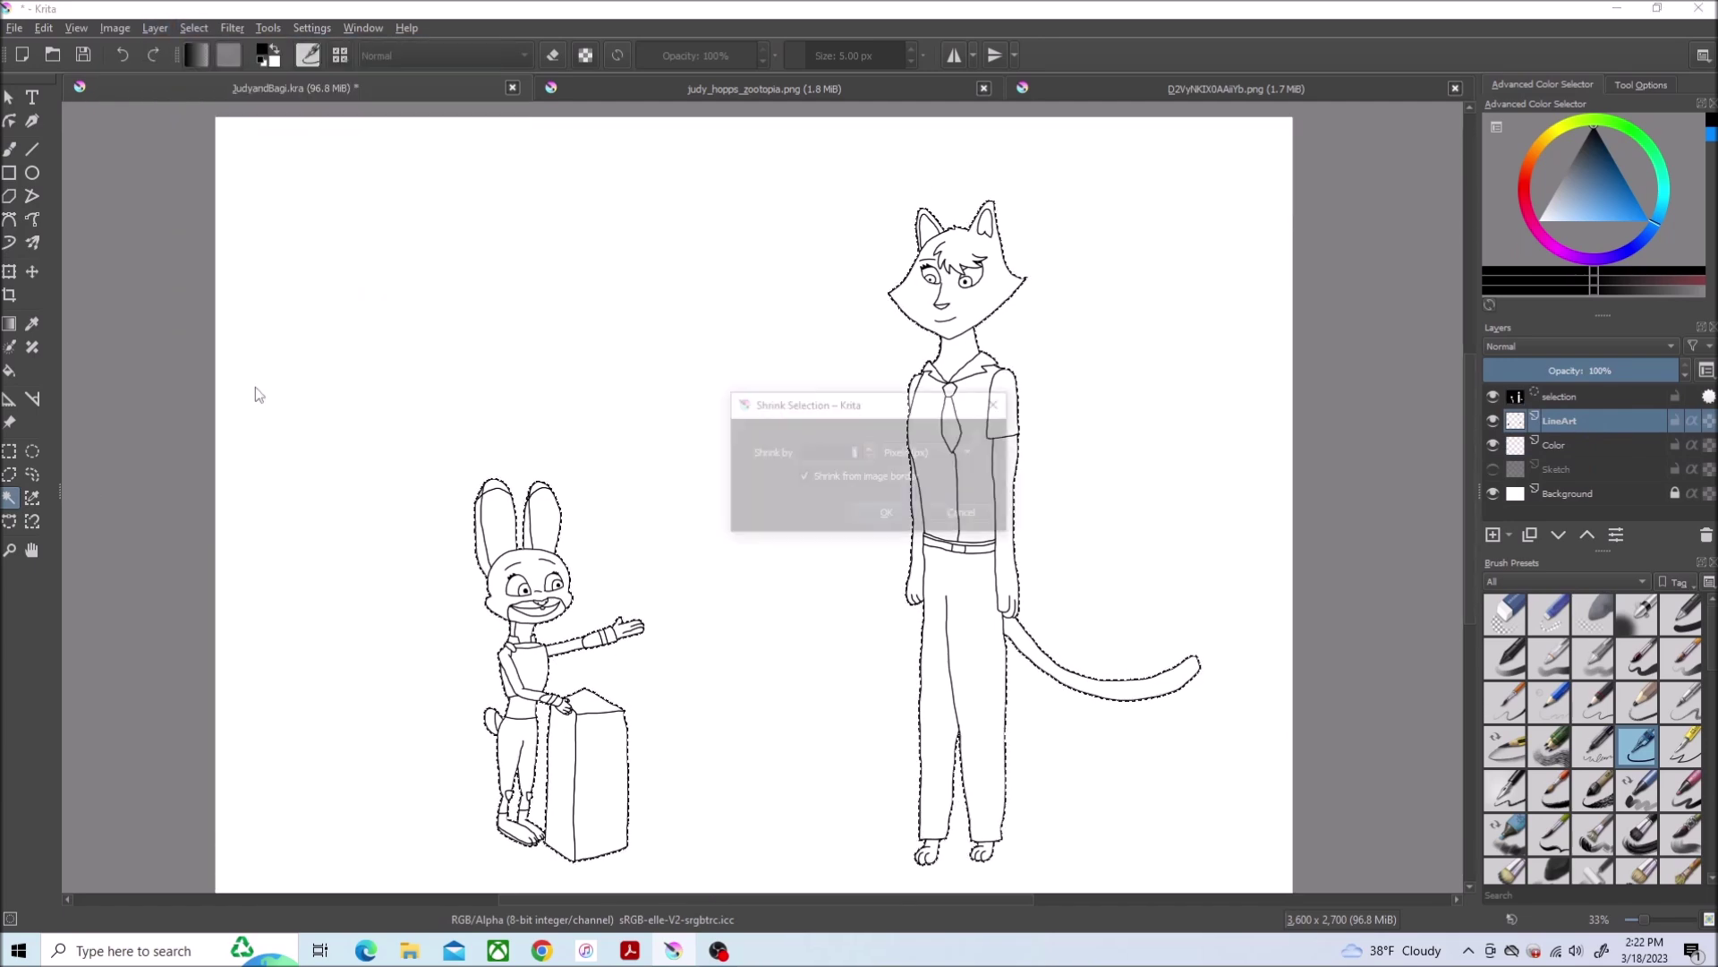
{"action": "left_click", "coordinate": [881, 511]}
Fill both characters with flat cyan on the Color layer
{"action": "left_click", "coordinate": [1662, 210]}
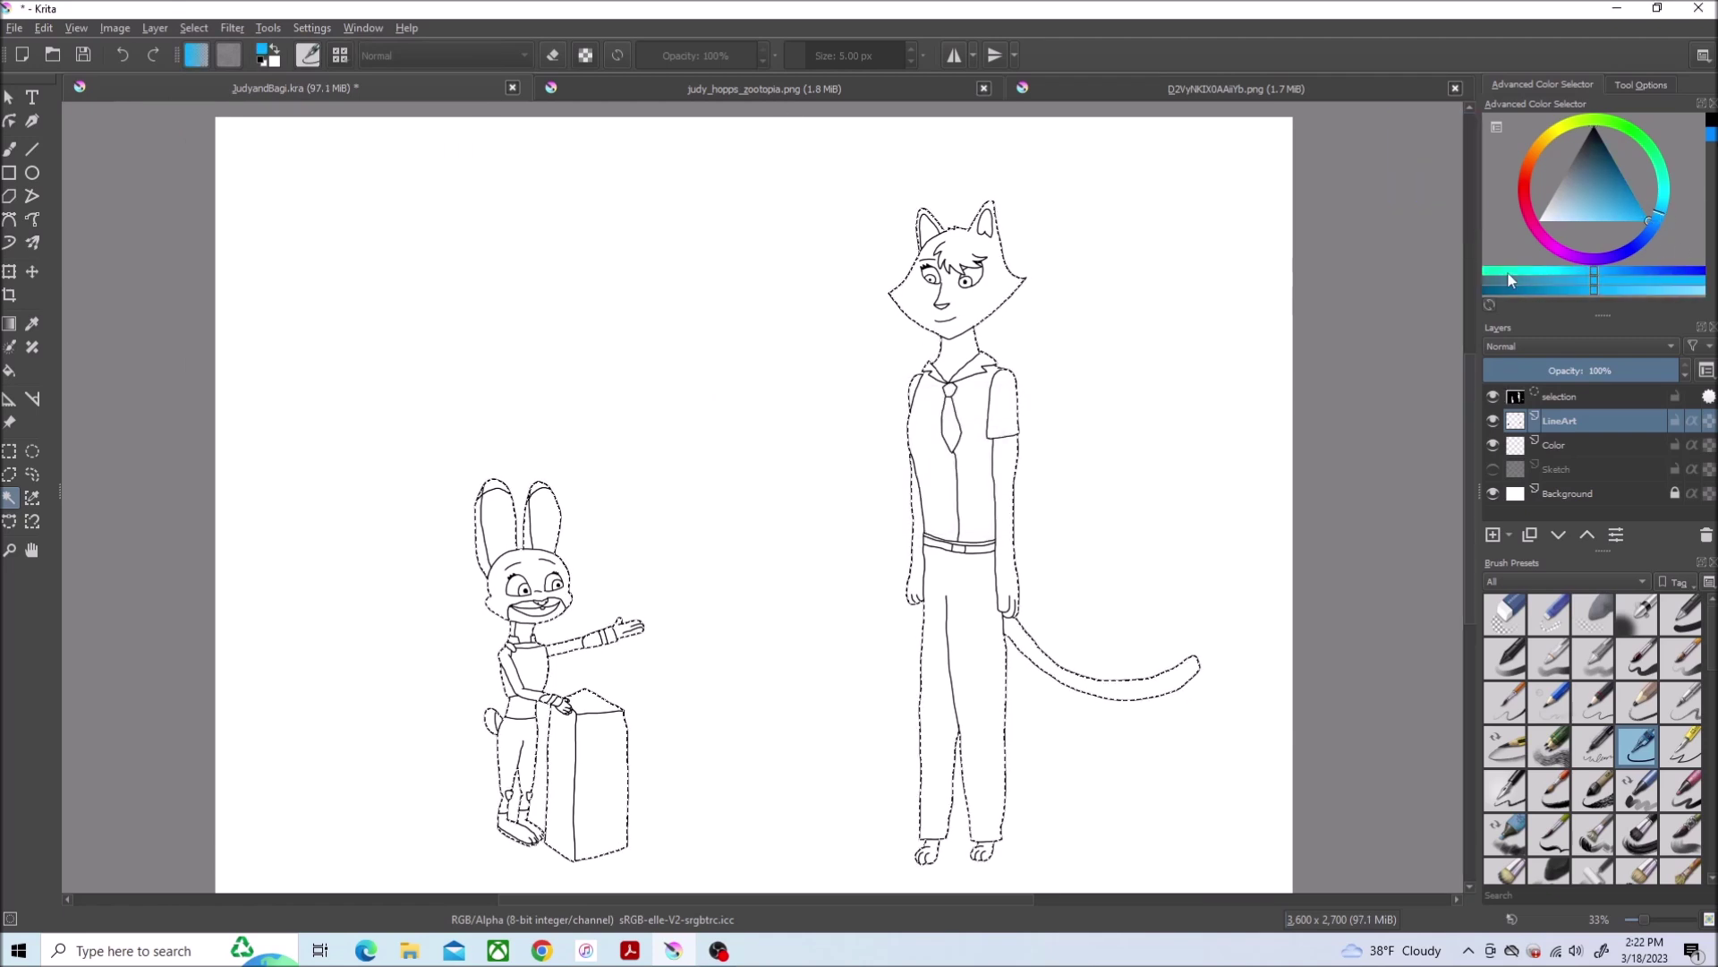
{"action": "key", "text": "f"}
{"action": "key", "text": "Page_Down"}
{"action": "left_click", "coordinate": [936, 462]}
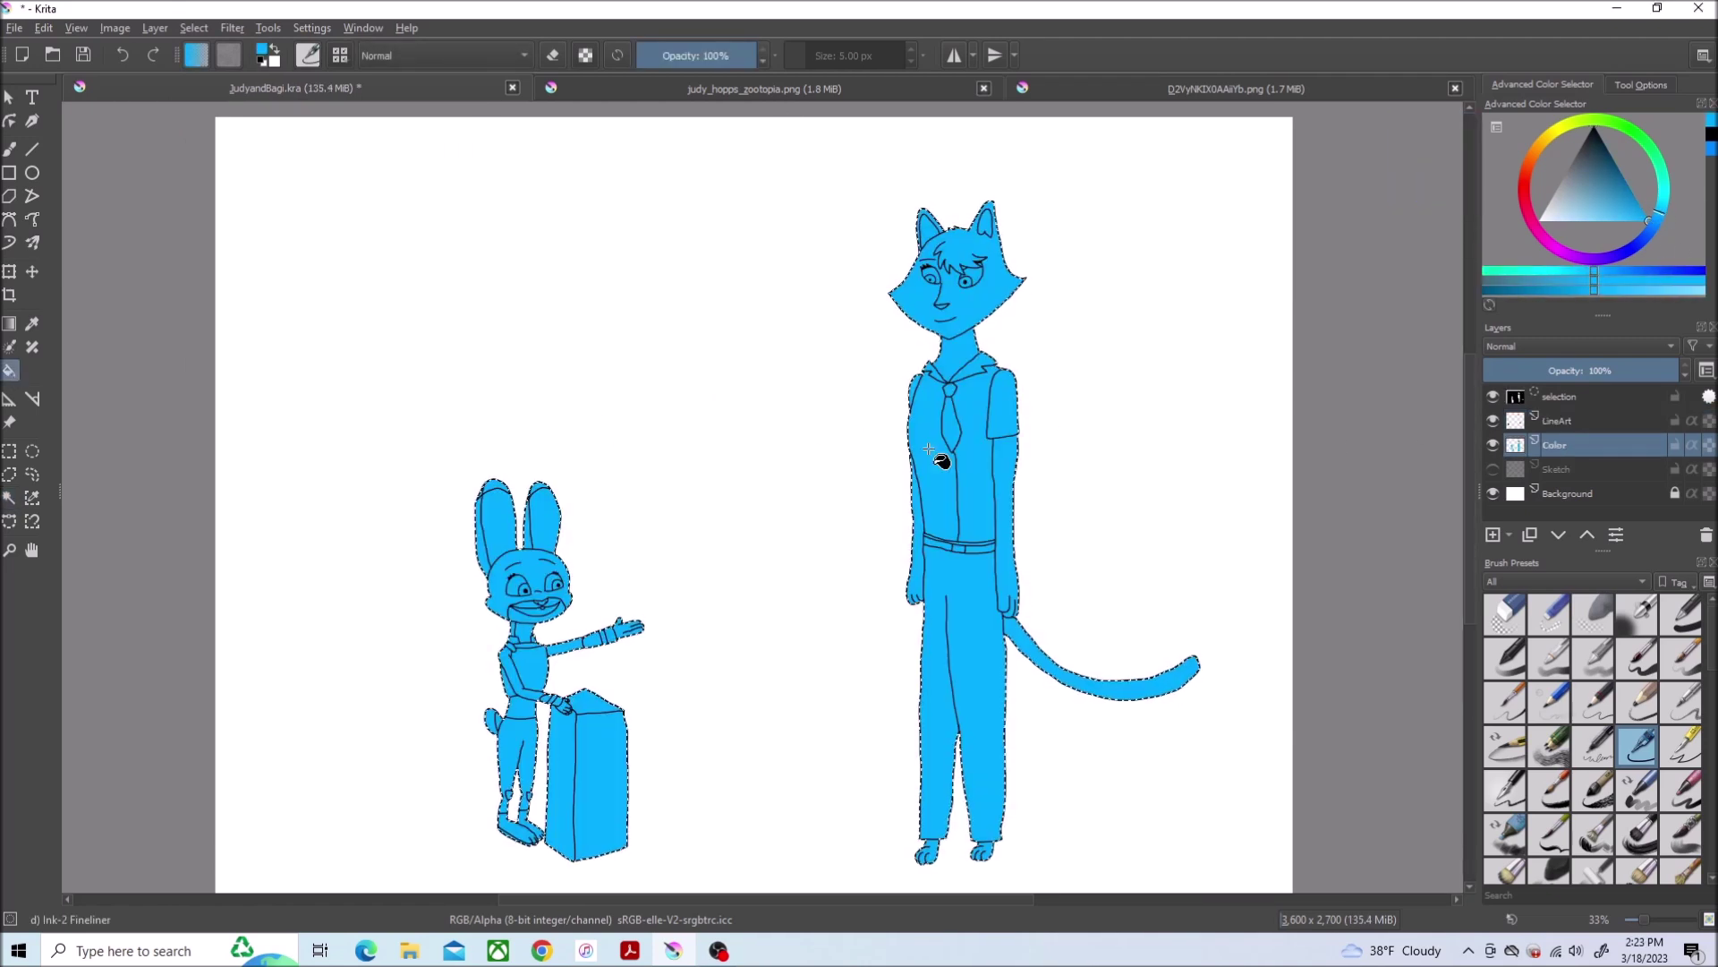
Pick a dark blue for the trousers while viewing the Judy Hopps reference
{"action": "left_click", "coordinate": [735, 89]}
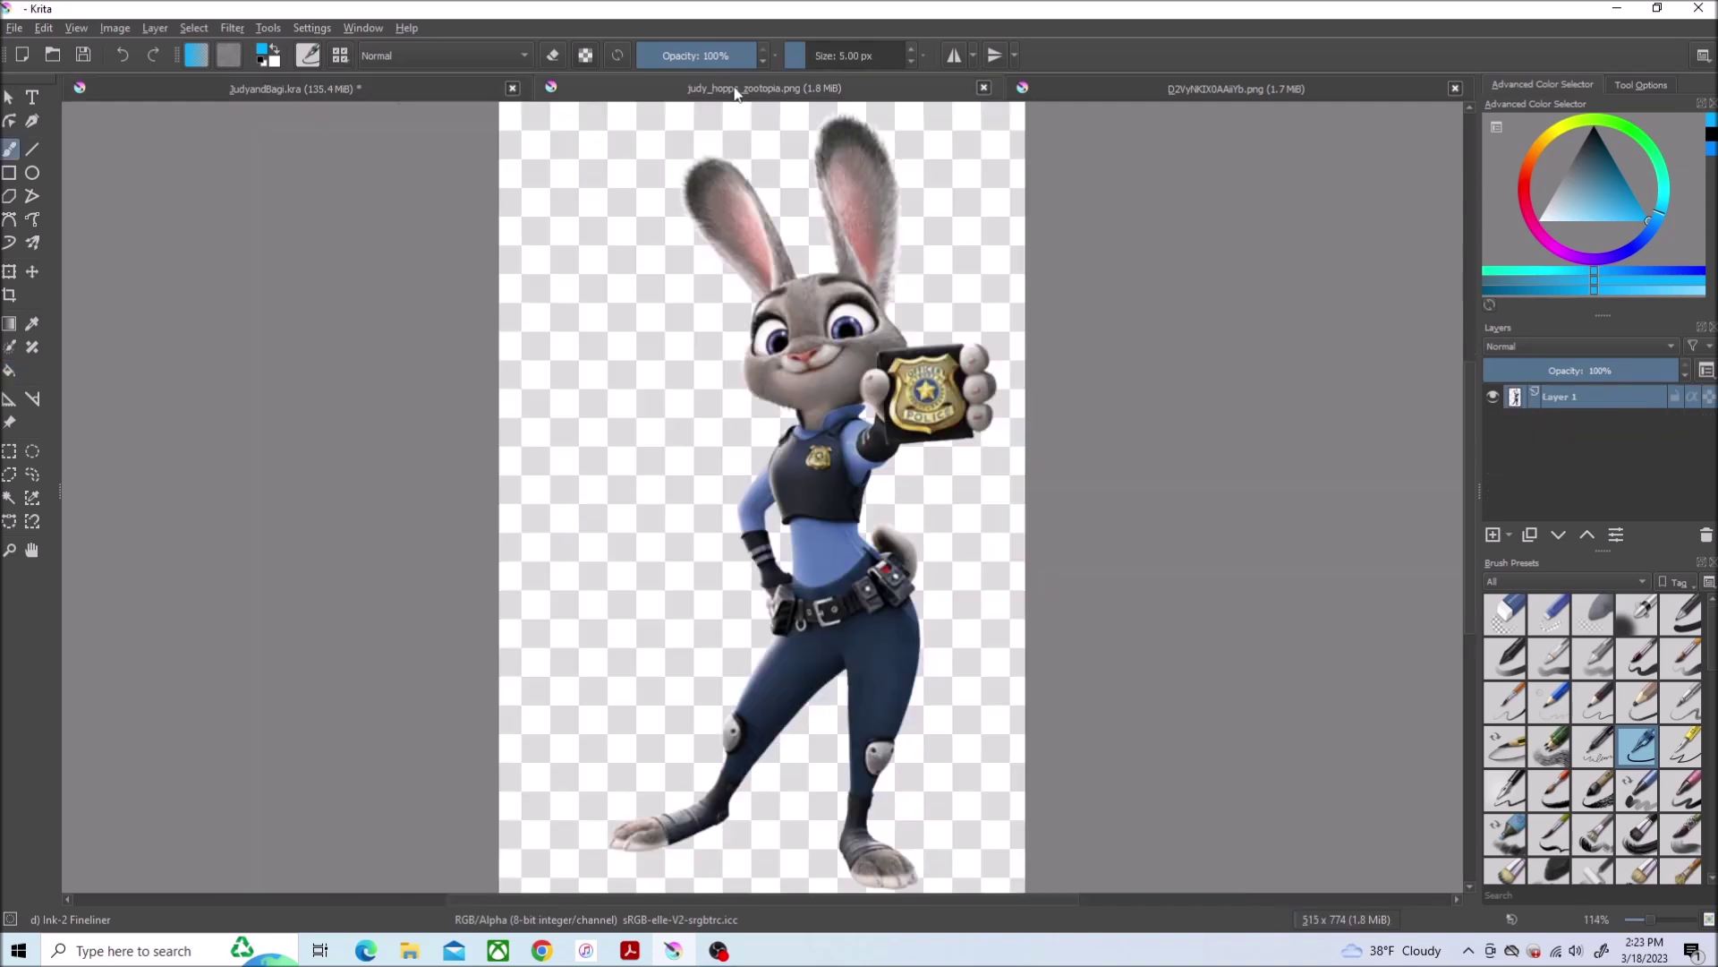
{"action": "mouse_move", "coordinate": [1667, 223]}
{"action": "left_mouse_down"}
{"action": "mouse_move", "coordinate": [1645, 242]}
{"action": "mouse_move", "coordinate": [1656, 201]}
{"action": "left_mouse_up"}
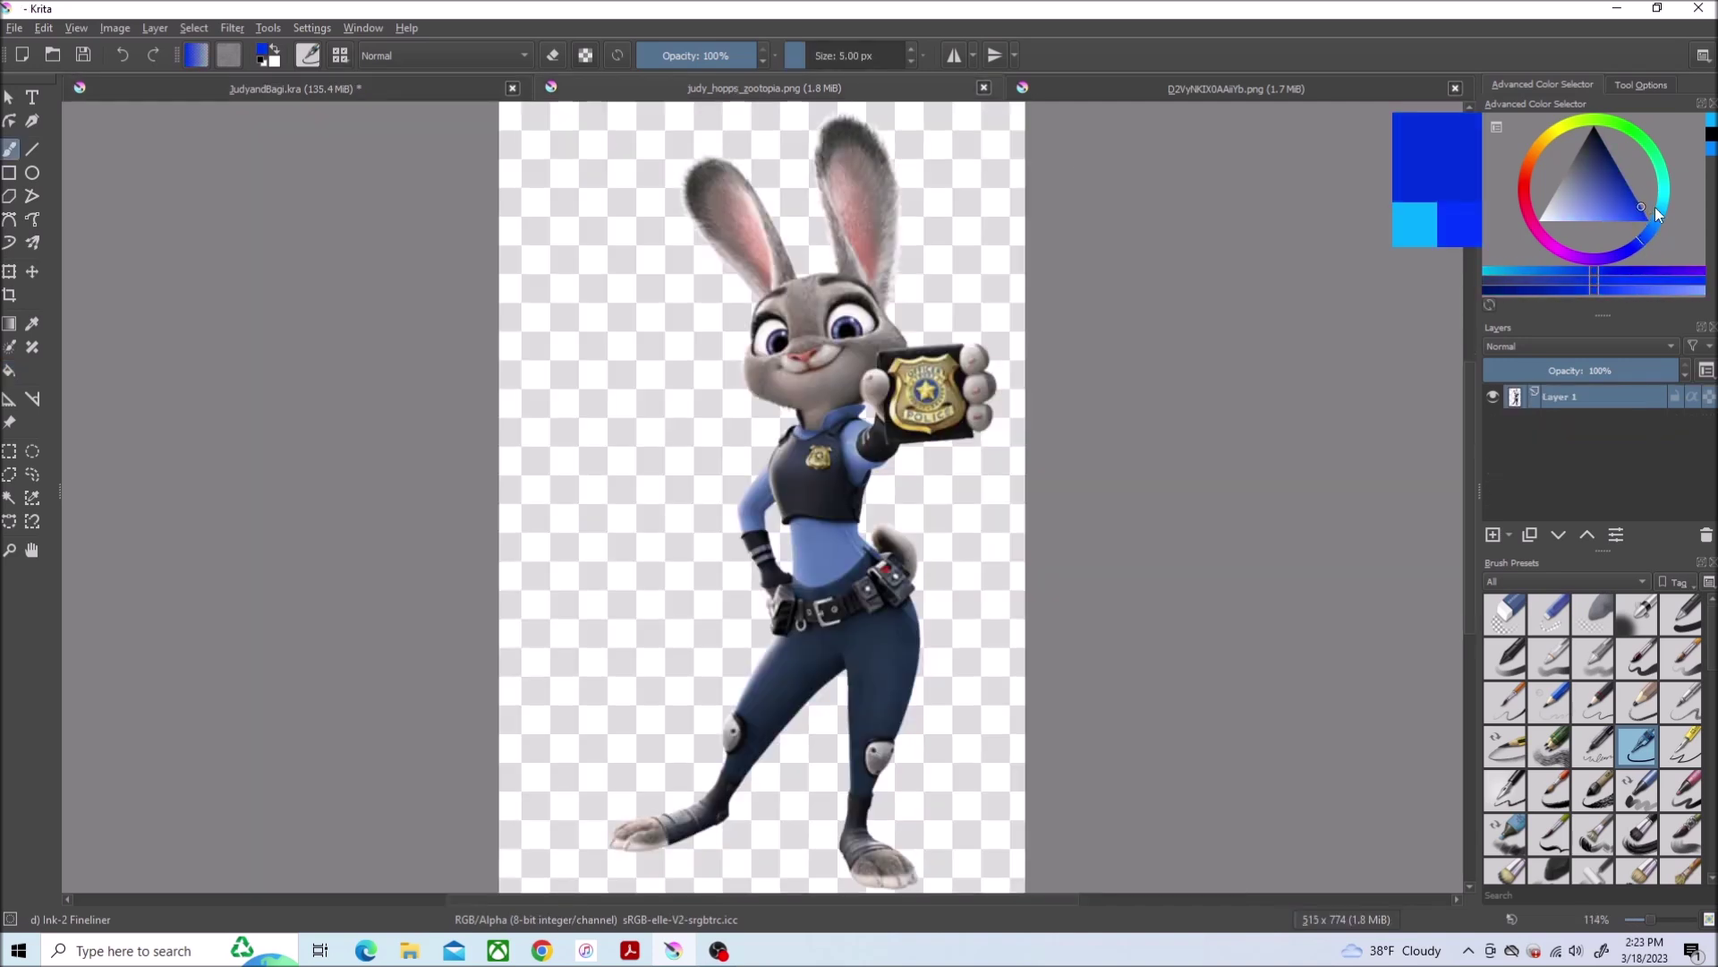
{"action": "left_click", "coordinate": [464, 92]}
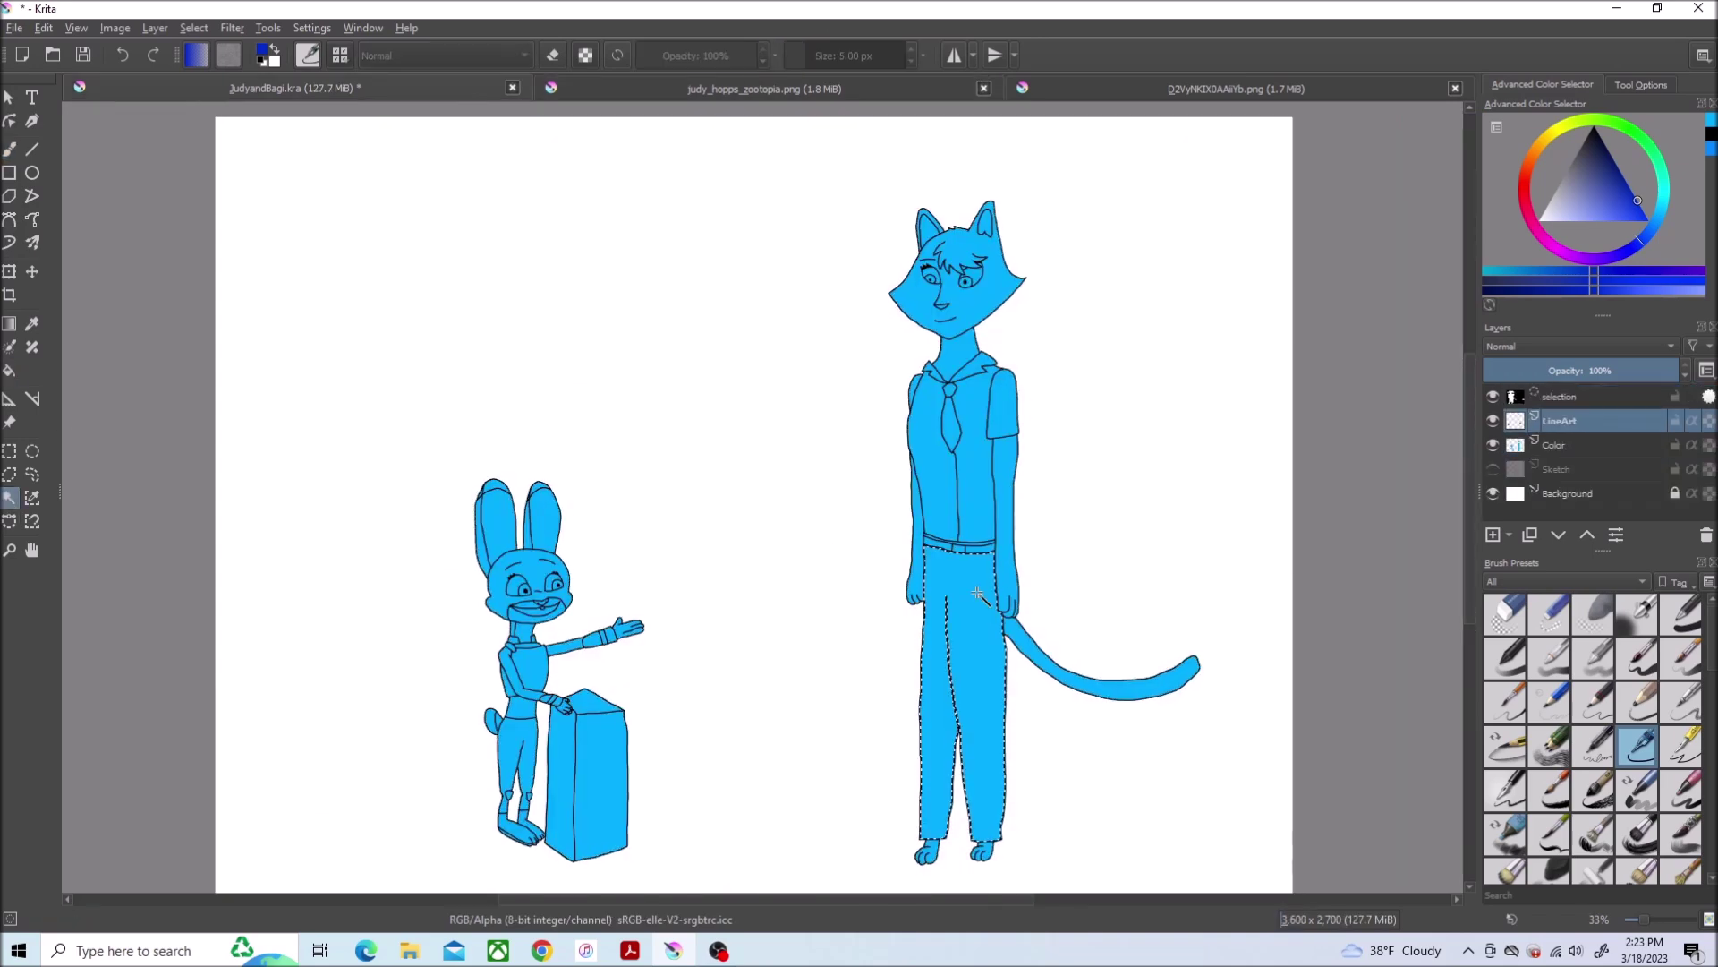
{"action": "scroll", "coordinate": [517, 740], "scroll_direction": "up", "scroll_amount": 5}
{"action": "scroll", "coordinate": [525, 721], "scroll_direction": "down", "scroll_amount": 3}
{"action": "scroll", "coordinate": [1282, 436], "scroll_direction": "up", "scroll_amount": 2}
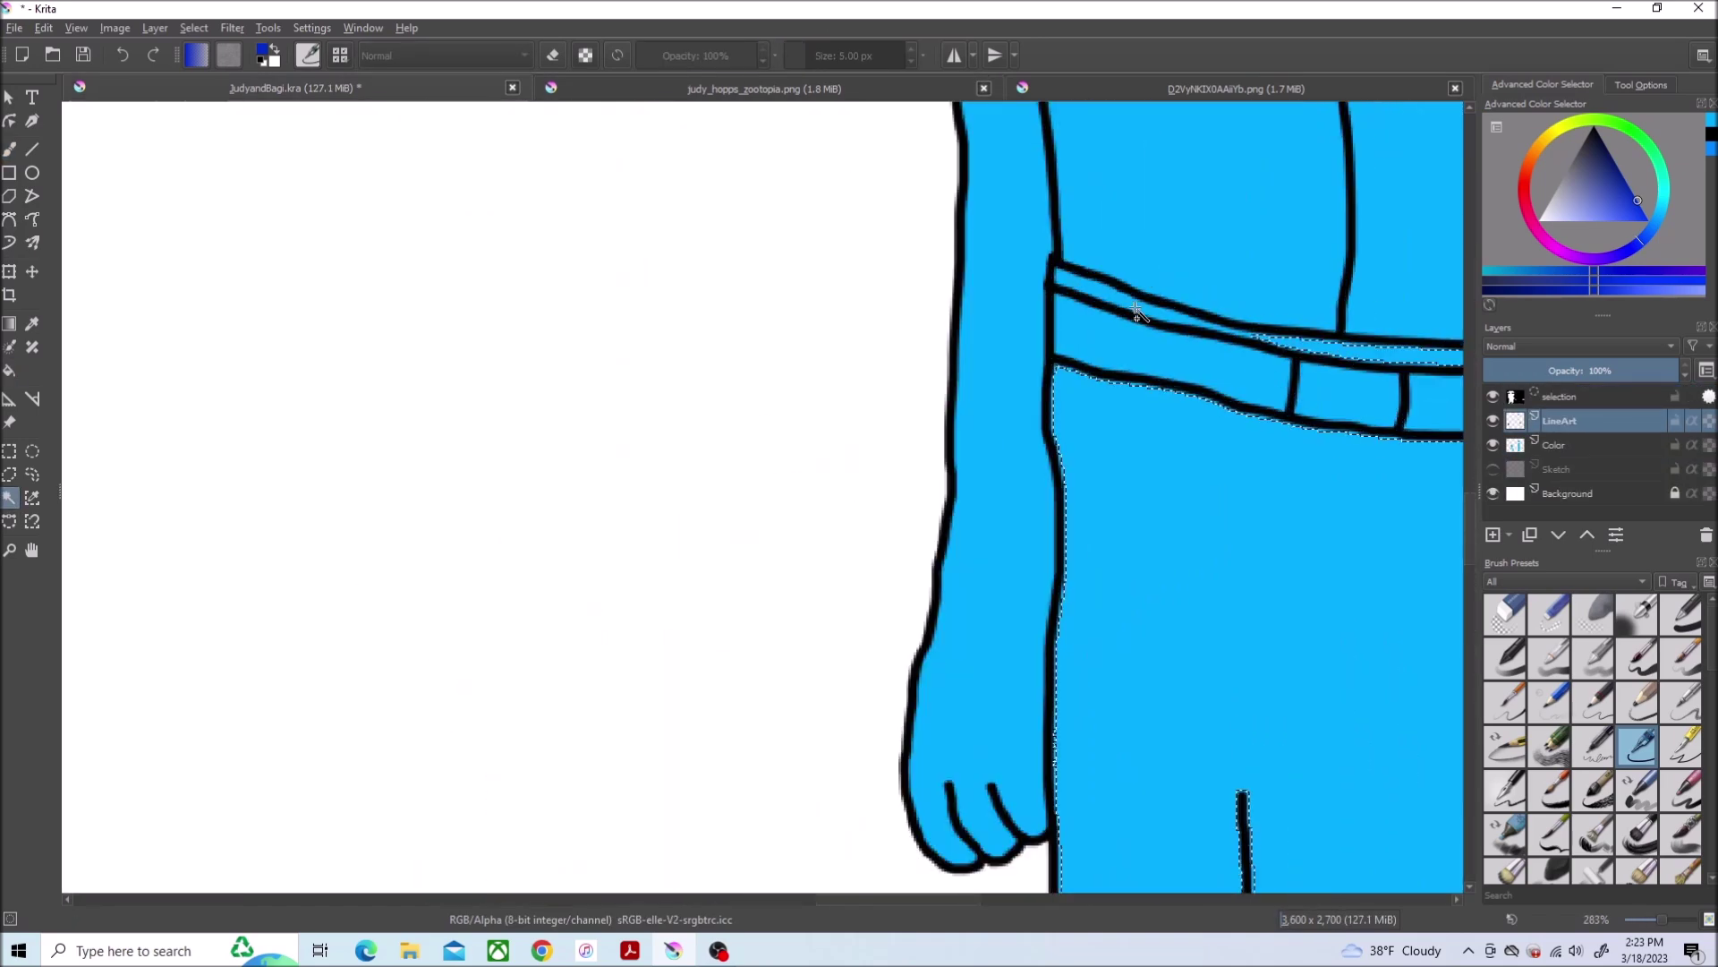
{"action": "scroll", "coordinate": [1282, 436], "scroll_direction": "down", "scroll_amount": 4}
Grow the trouser selection and fill it dark blue on the Color layer
{"action": "left_click", "coordinate": [195, 27]}
{"action": "left_click", "coordinate": [256, 261]}
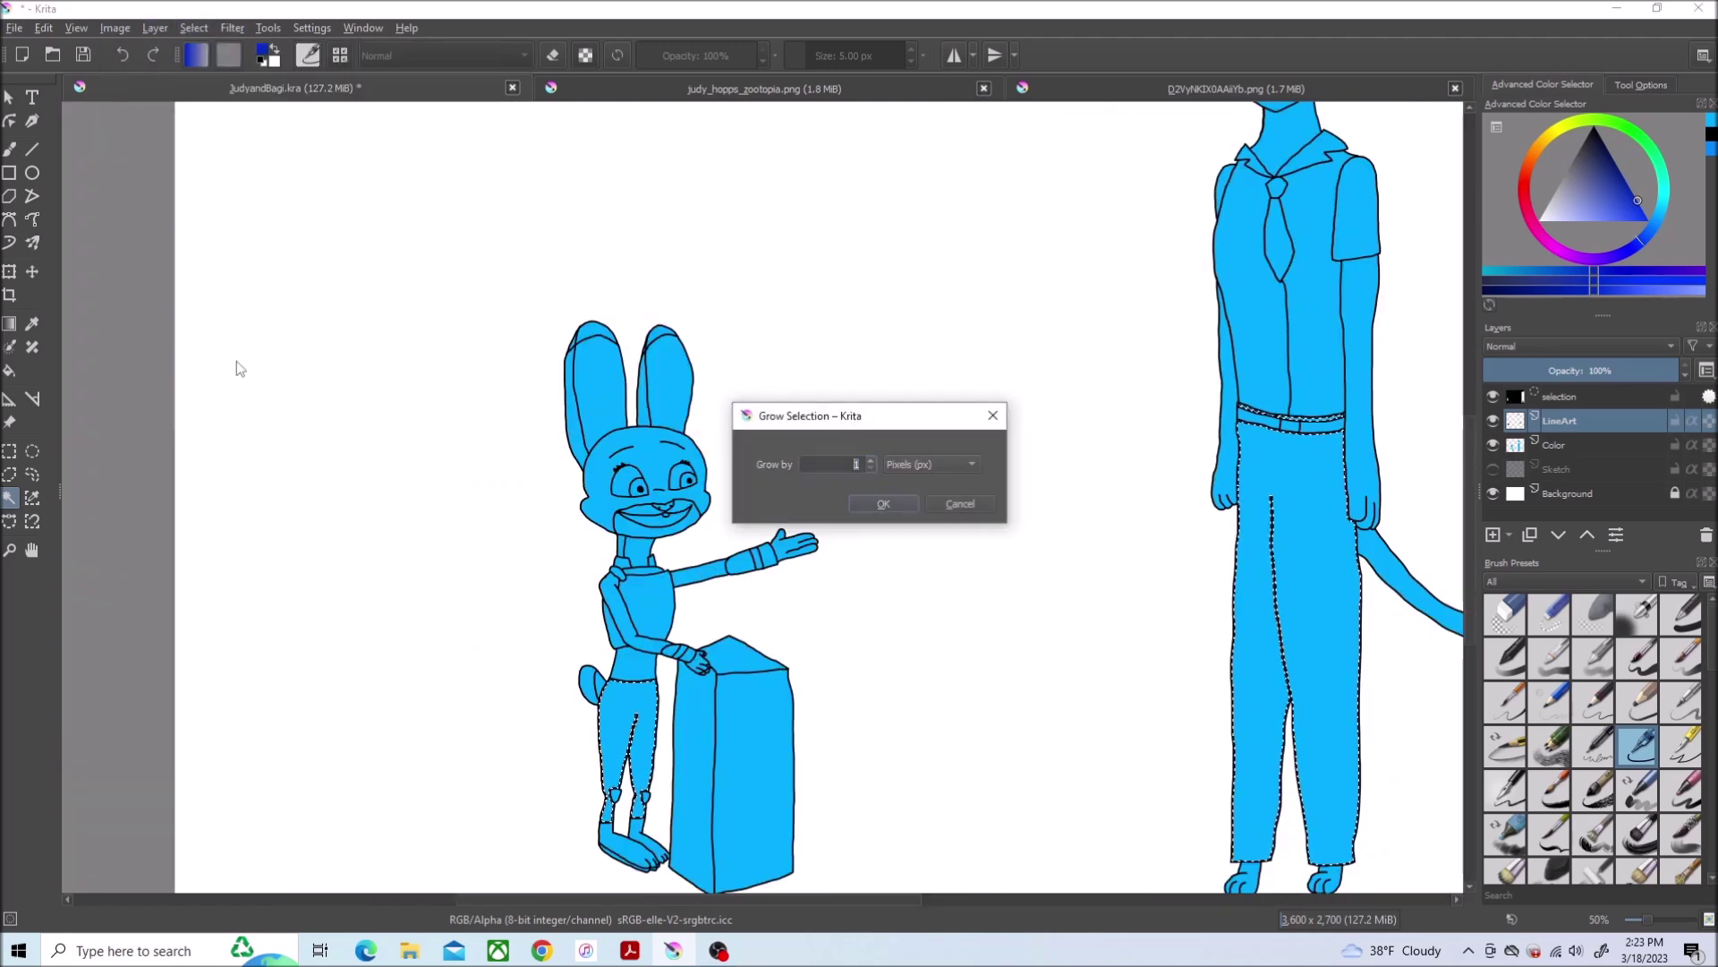
{"action": "left_click", "coordinate": [883, 504]}
{"action": "key", "text": "f"}
{"action": "left_click", "coordinate": [1555, 445]}
{"action": "left_click", "coordinate": [1249, 470]}
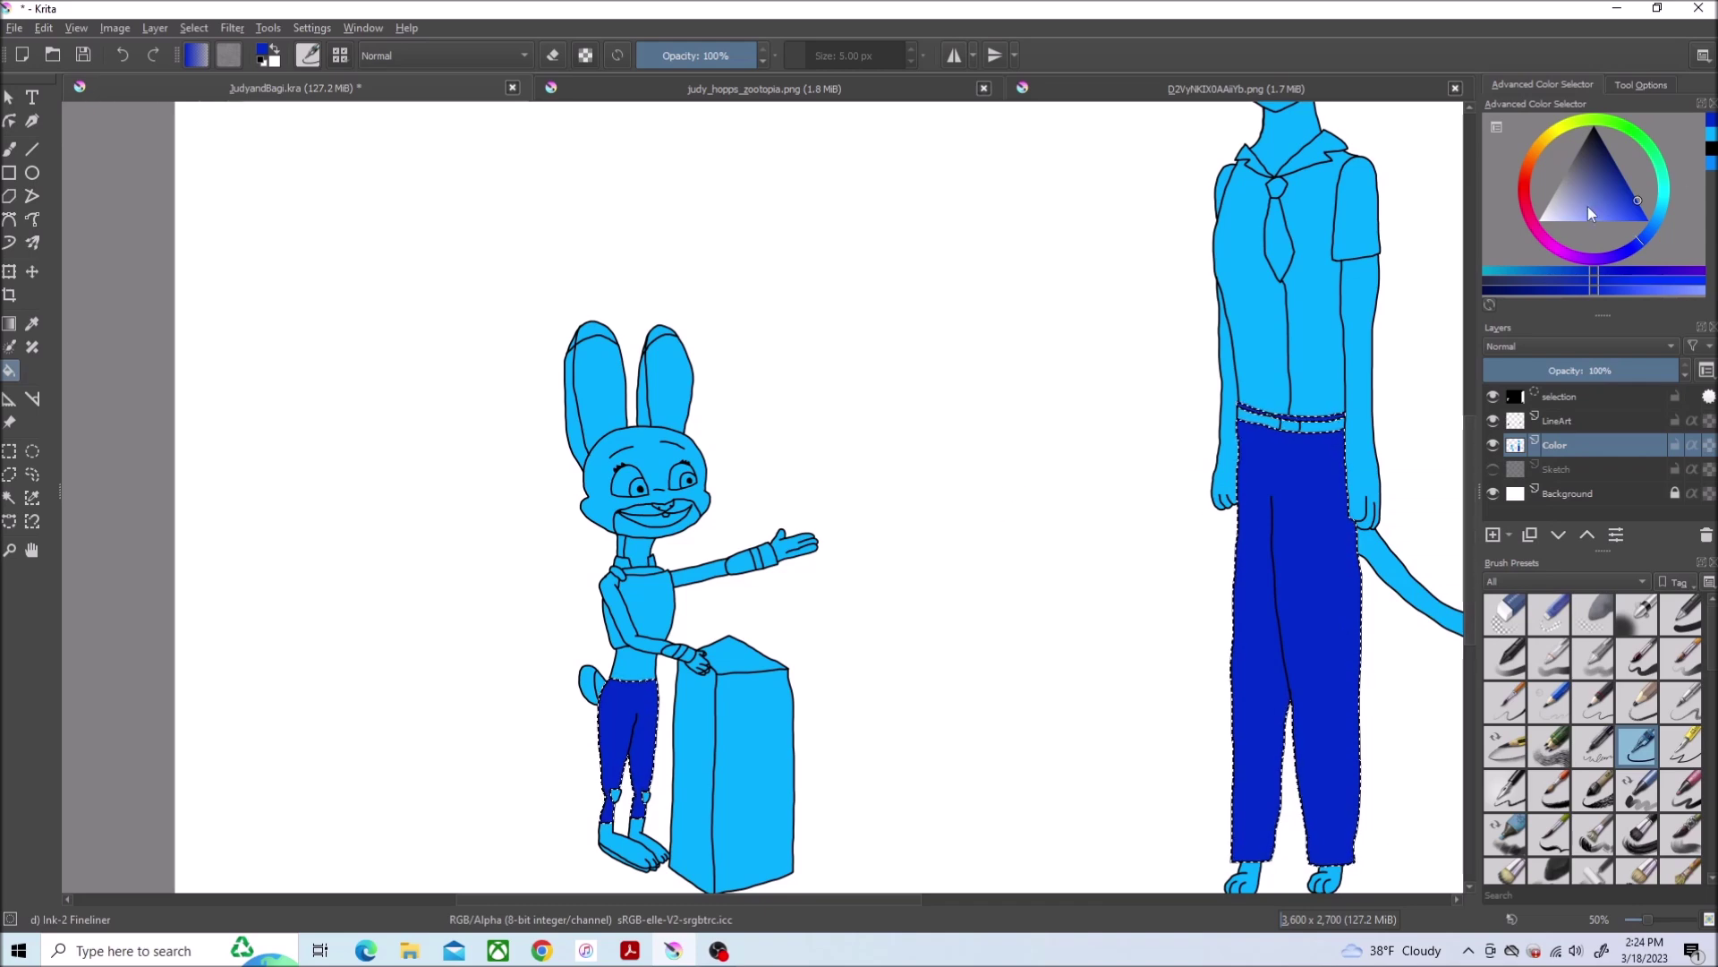
{"action": "key", "text": "x"}
{"action": "scroll", "coordinate": [625, 511], "scroll_direction": "up", "scroll_amount": 4}
Fill the whites of Judy's eyes white from a grown LineArt selection
{"action": "left_click", "coordinate": [10, 496]}
{"action": "left_click", "coordinate": [605, 297]}
{"action": "left_click", "coordinate": [1558, 421]}
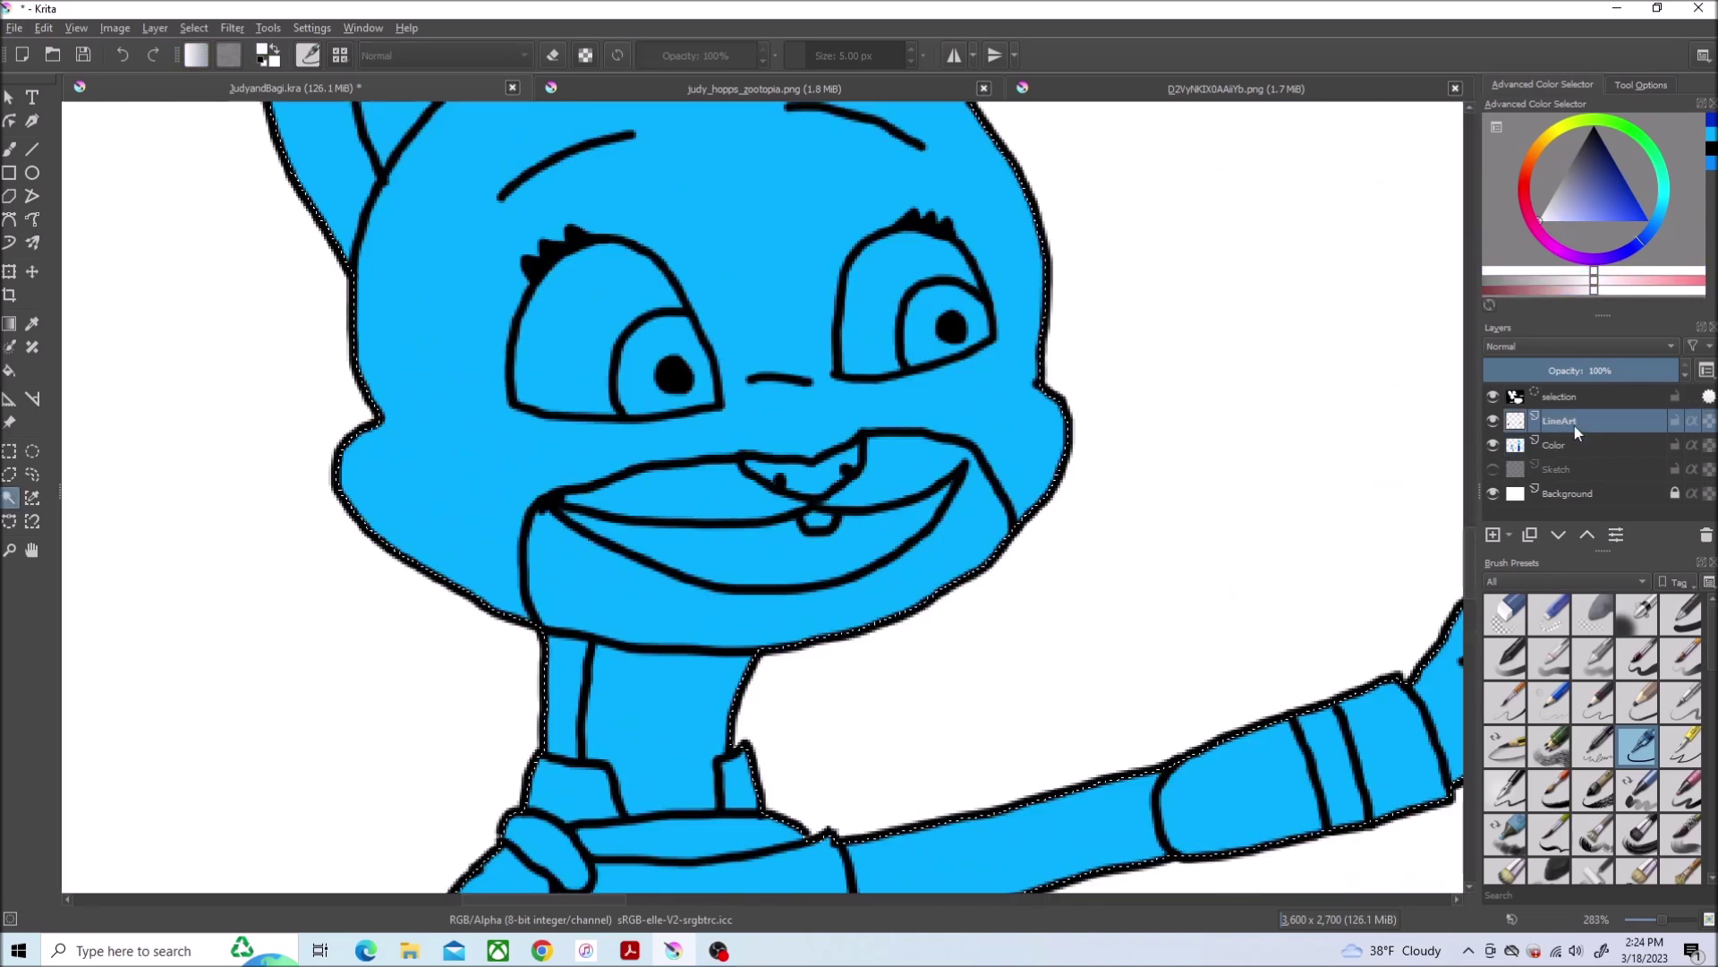
{"action": "scroll", "coordinate": [1000, 287], "scroll_direction": "down", "scroll_amount": 4}
{"action": "scroll", "coordinate": [1467, 622], "scroll_direction": "right", "scroll_amount": 5}
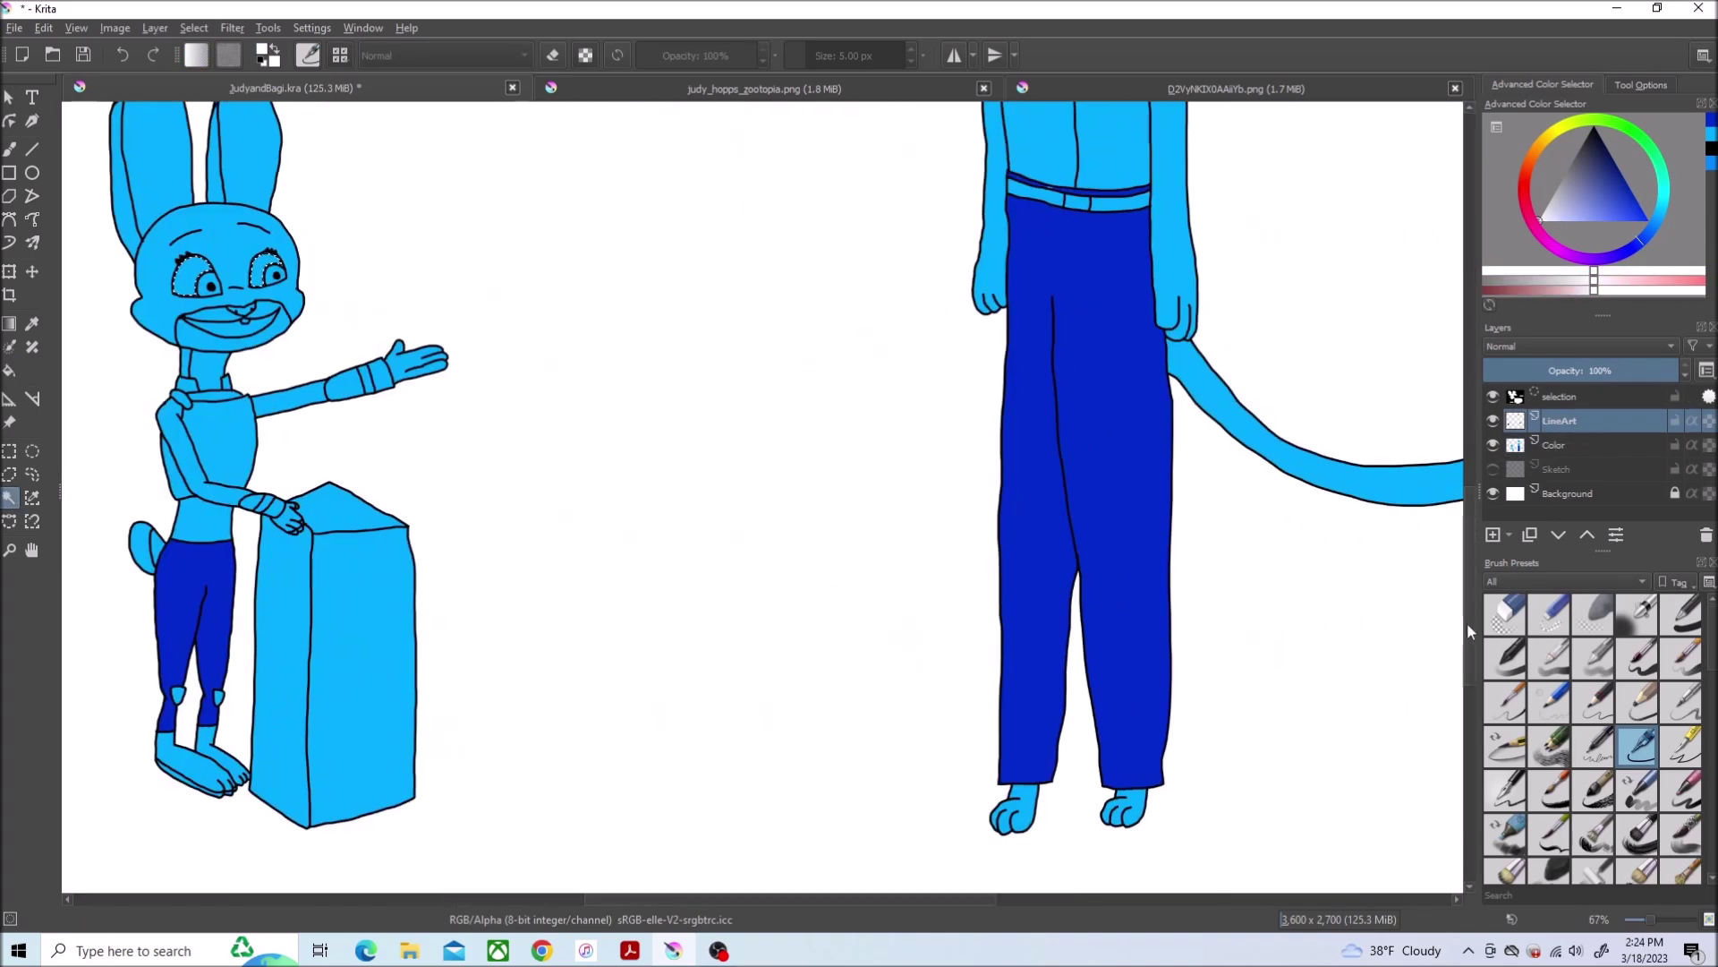
{"action": "scroll", "coordinate": [1121, 357], "scroll_direction": "up", "scroll_amount": 5}
{"action": "scroll", "coordinate": [1121, 356], "scroll_direction": "down", "scroll_amount": 2}
{"action": "scroll", "coordinate": [1120, 357], "scroll_direction": "down", "scroll_amount": 2}
{"action": "left_click", "coordinate": [193, 28]}
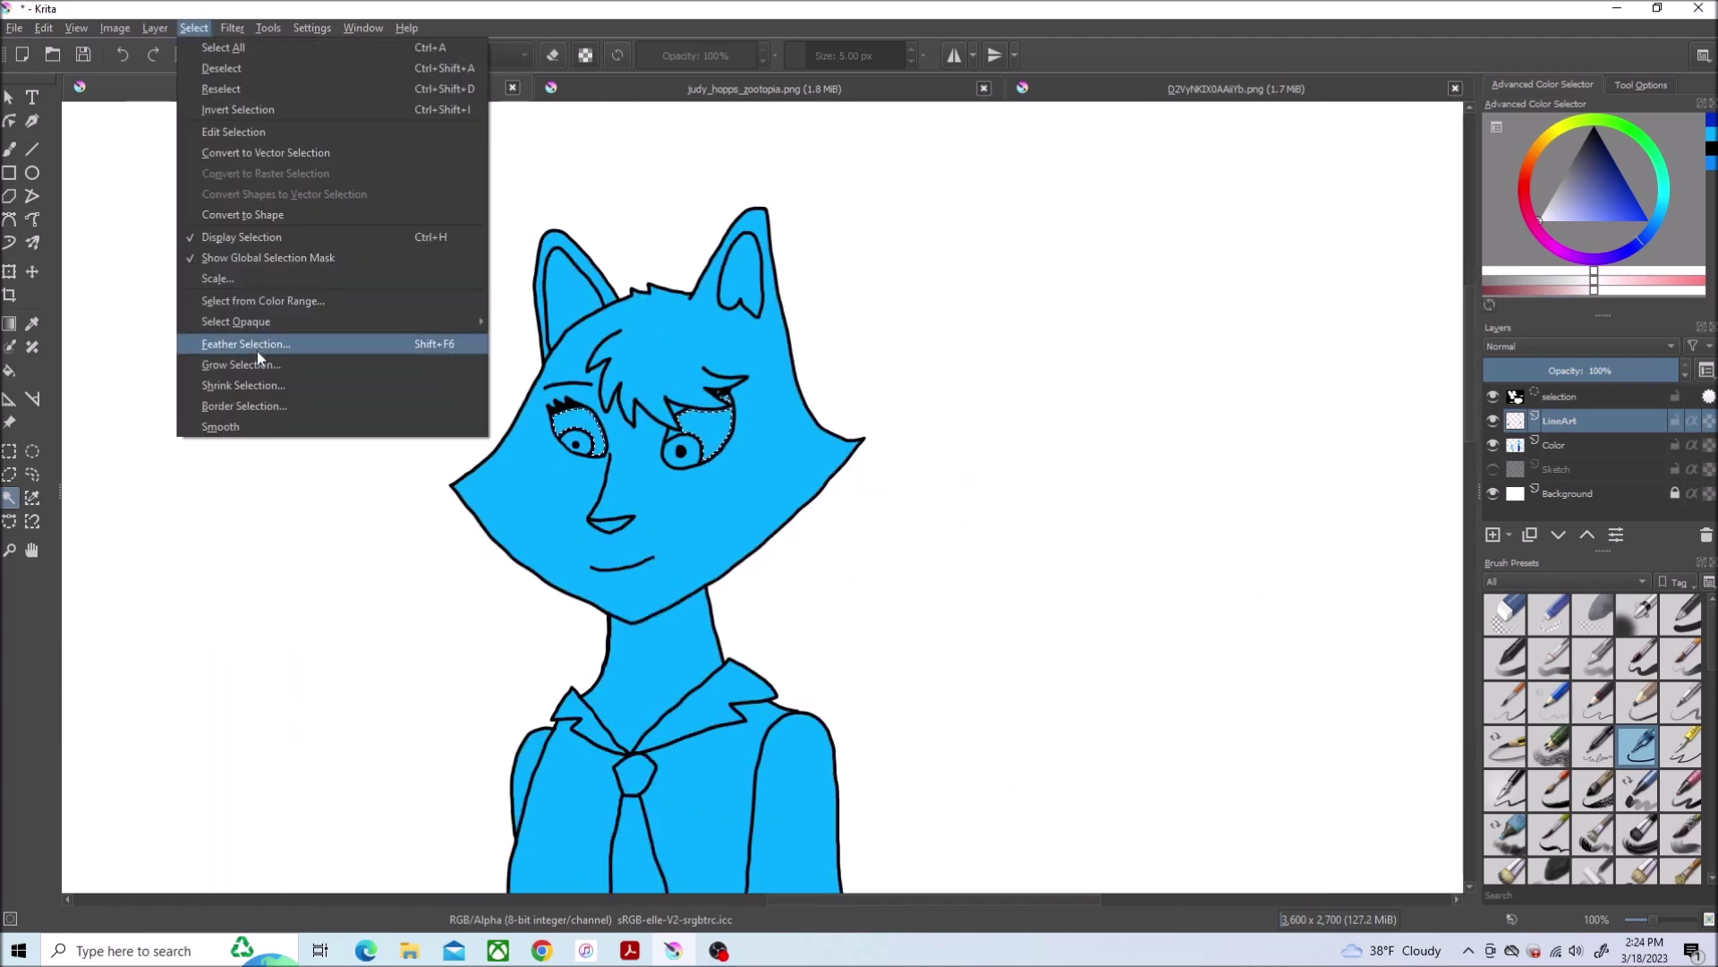
{"action": "left_click", "coordinate": [257, 347]}
{"action": "left_click", "coordinate": [881, 503]}
{"action": "key", "text": "f"}
{"action": "left_click", "coordinate": [1557, 444]}
{"action": "scroll", "coordinate": [1016, 554], "scroll_direction": "down", "scroll_amount": 3}
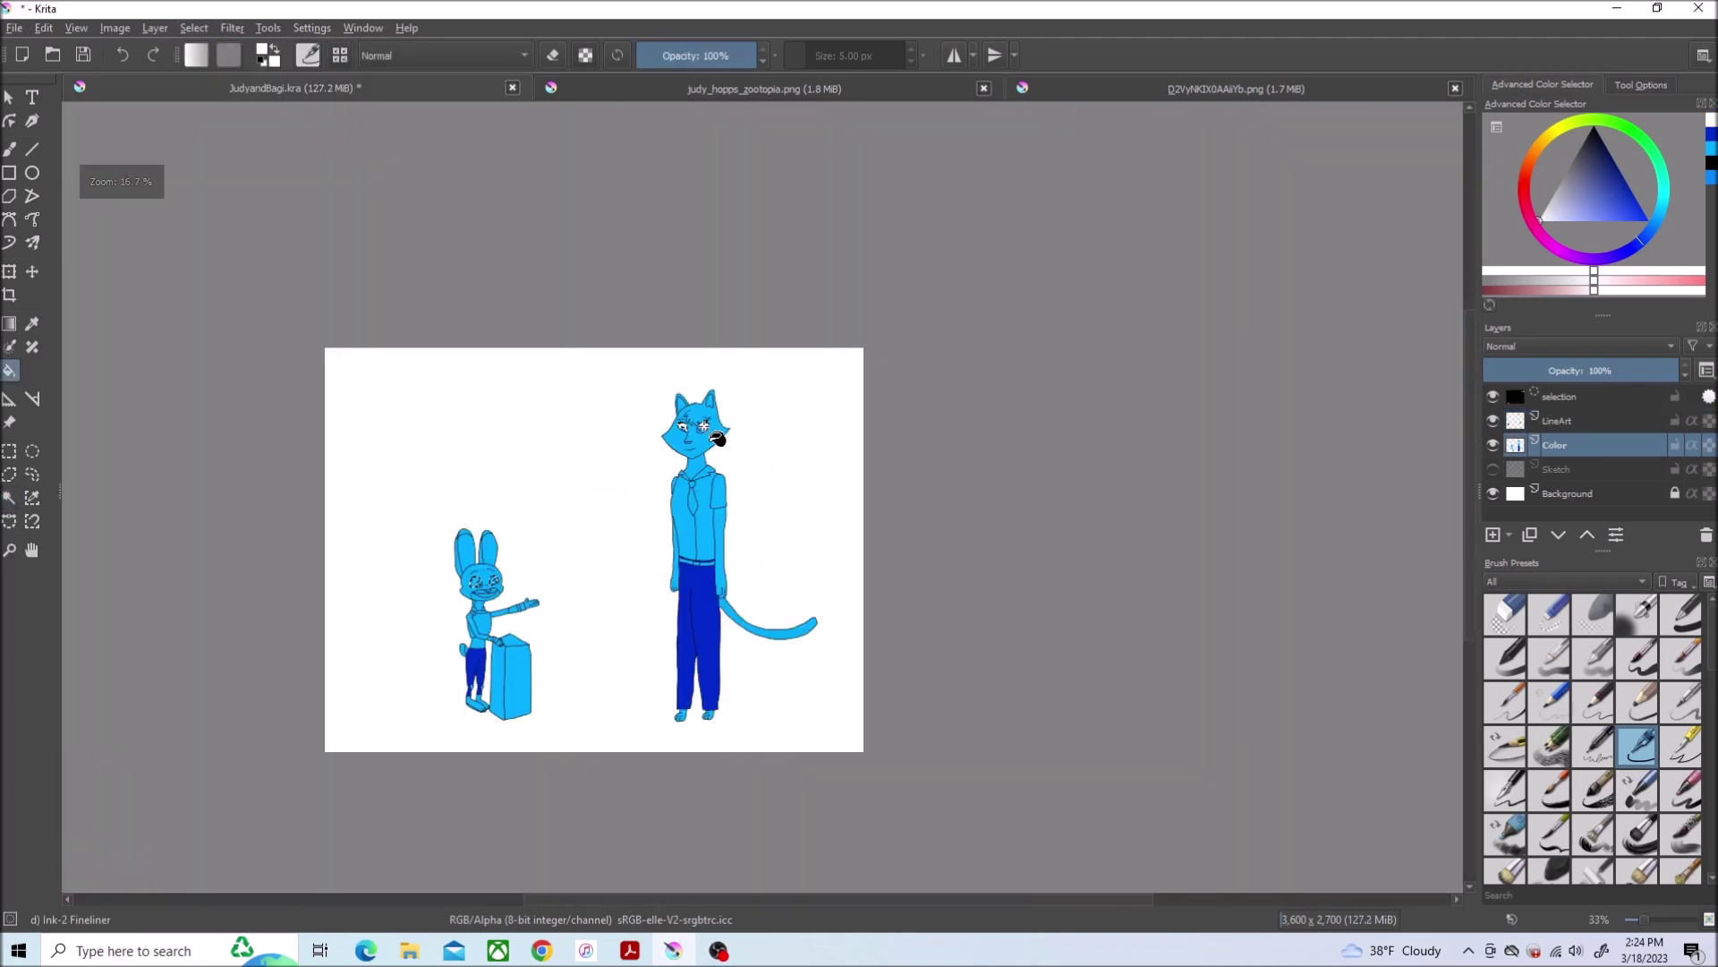
{"action": "scroll", "coordinate": [1016, 554], "scroll_direction": "up", "scroll_amount": 2}
{"action": "scroll", "coordinate": [1017, 553], "scroll_direction": "up", "scroll_amount": 3}
{"action": "scroll", "coordinate": [1185, 315], "scroll_direction": "up", "scroll_amount": 7}
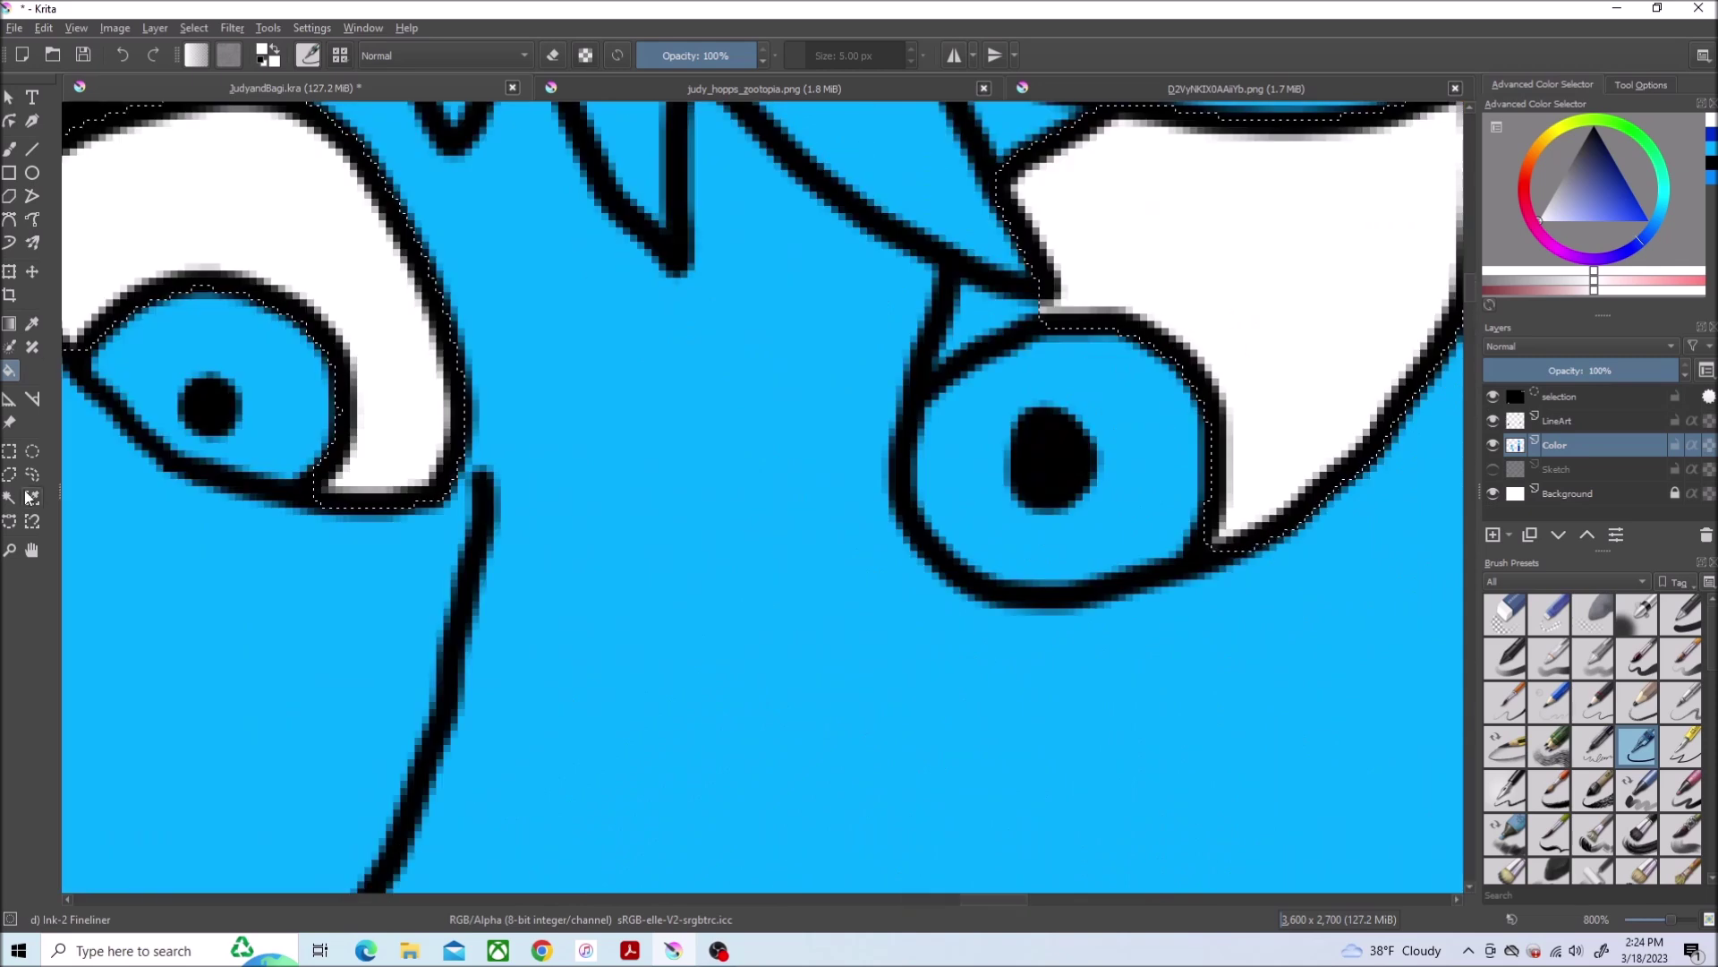
Fill the small triangle gap beside Bagi's eye with white
{"action": "key", "text": "Page_Up"}
{"action": "left_click", "coordinate": [950, 312]}
{"action": "left_click", "coordinate": [194, 27]}
{"action": "left_click", "coordinate": [257, 346]}
{"action": "left_click", "coordinate": [881, 502]}
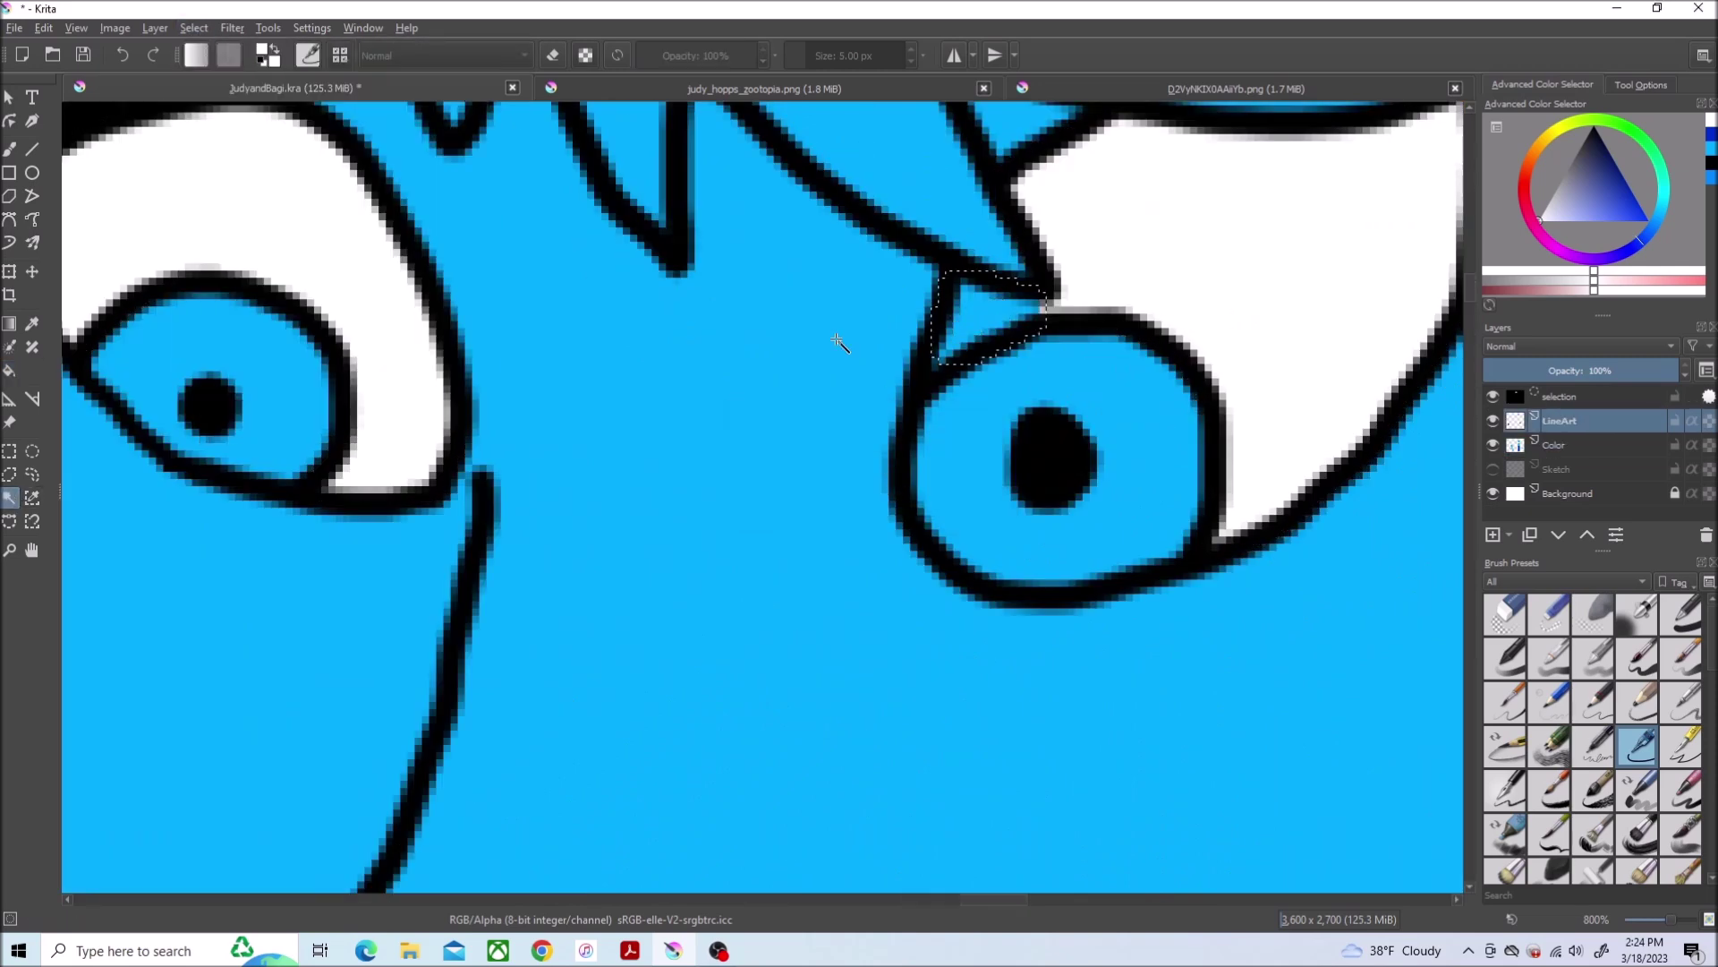
{"action": "left_click", "coordinate": [10, 370]}
{"action": "key", "text": "Page_Down"}
{"action": "left_click", "coordinate": [987, 316]}
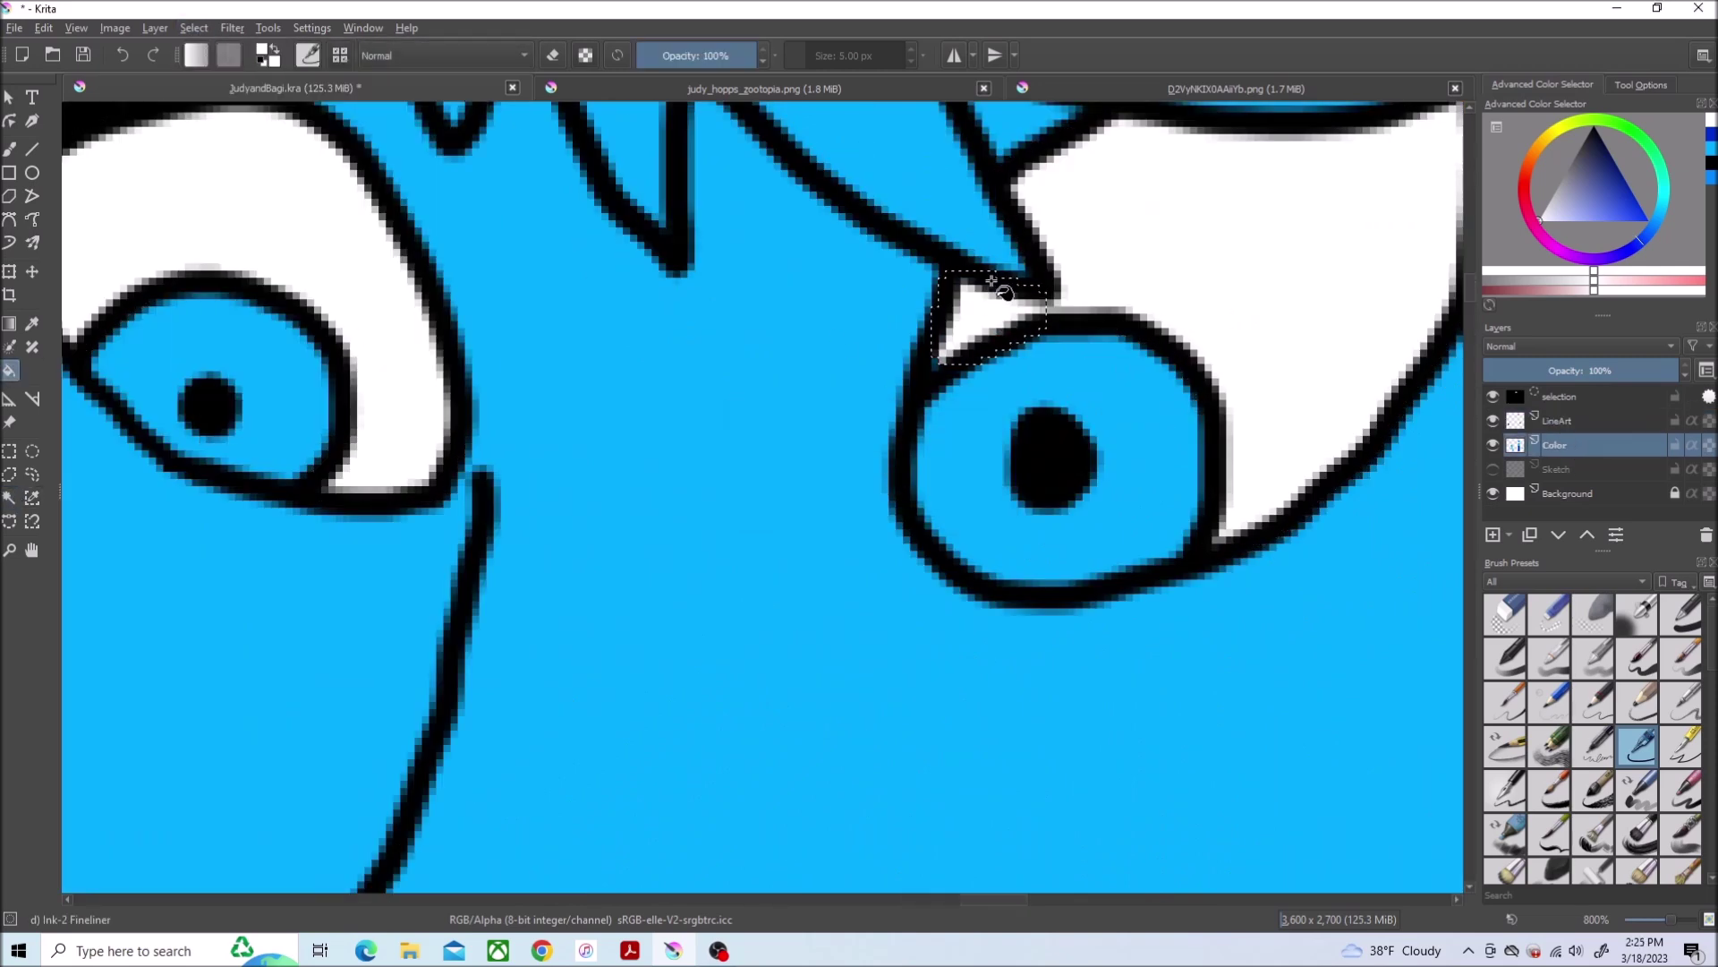
Zoom out to Bagi's whole face and bring up the pink cat reference
{"action": "key", "text": "1"}
{"action": "key", "text": "ctrl+shift+Tab"}
{"action": "key", "text": "ctrl+Tab"}
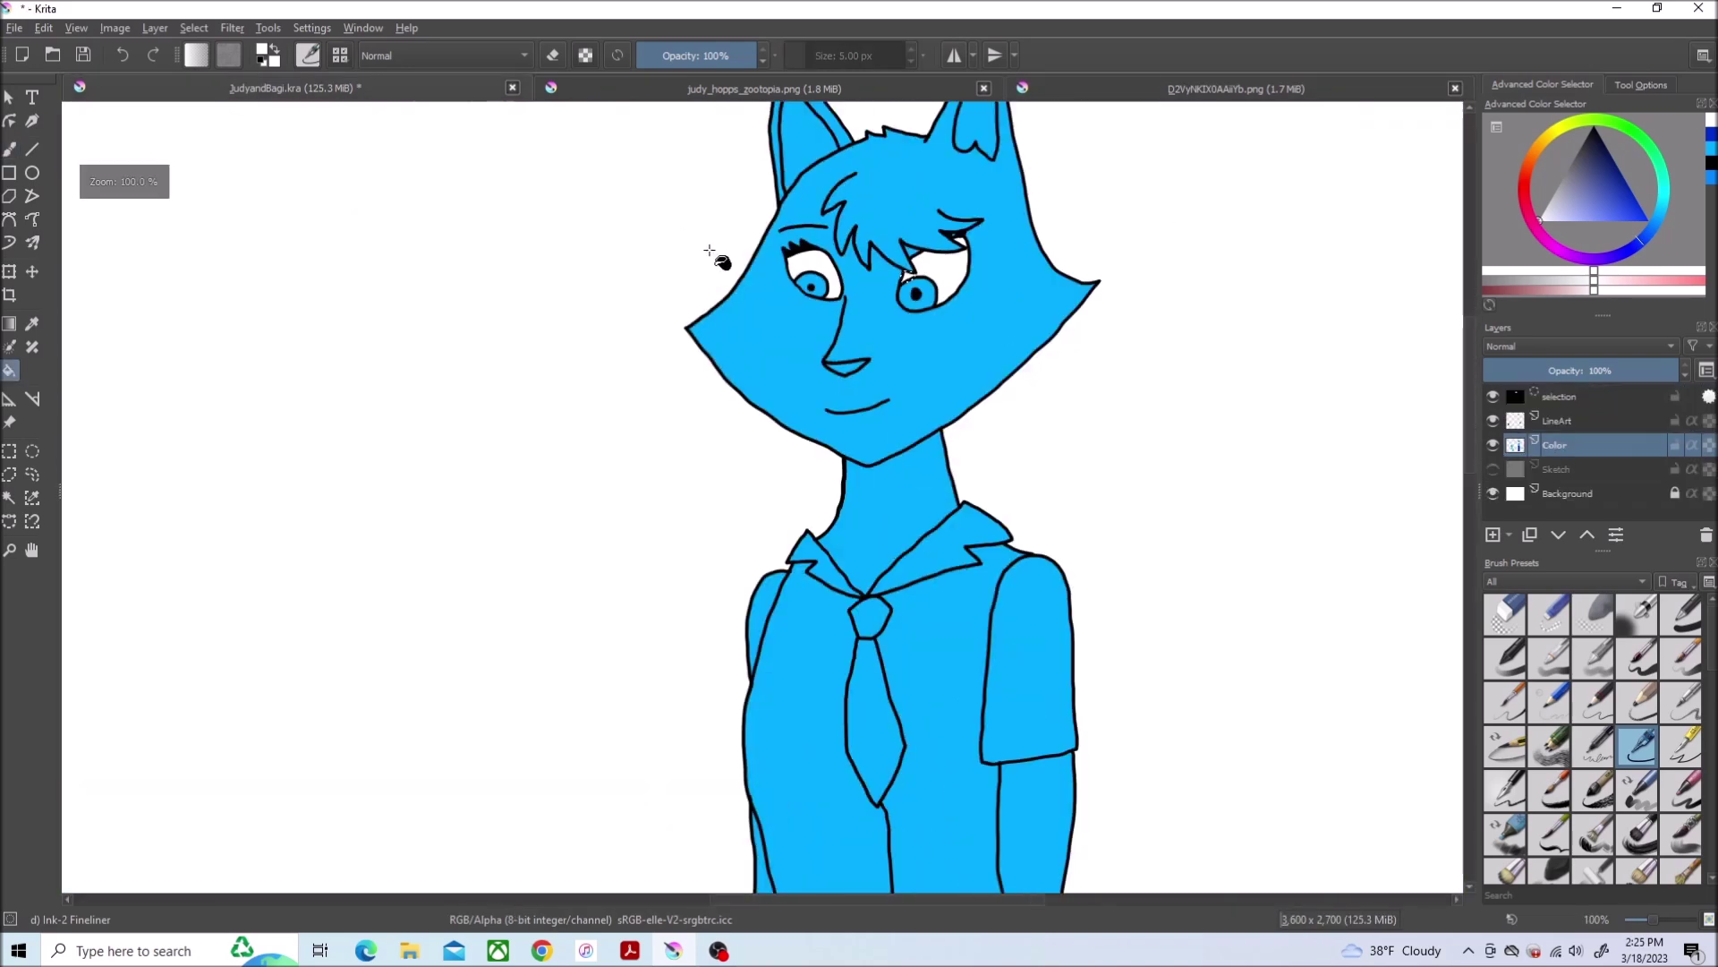
{"action": "key", "text": "b"}
{"action": "left_click", "coordinate": [1553, 222]}
Pick a pink and fill Bagi's grown arm, hand, foot and tail selection on the Color layer
{"action": "left_click", "coordinate": [1213, 84]}
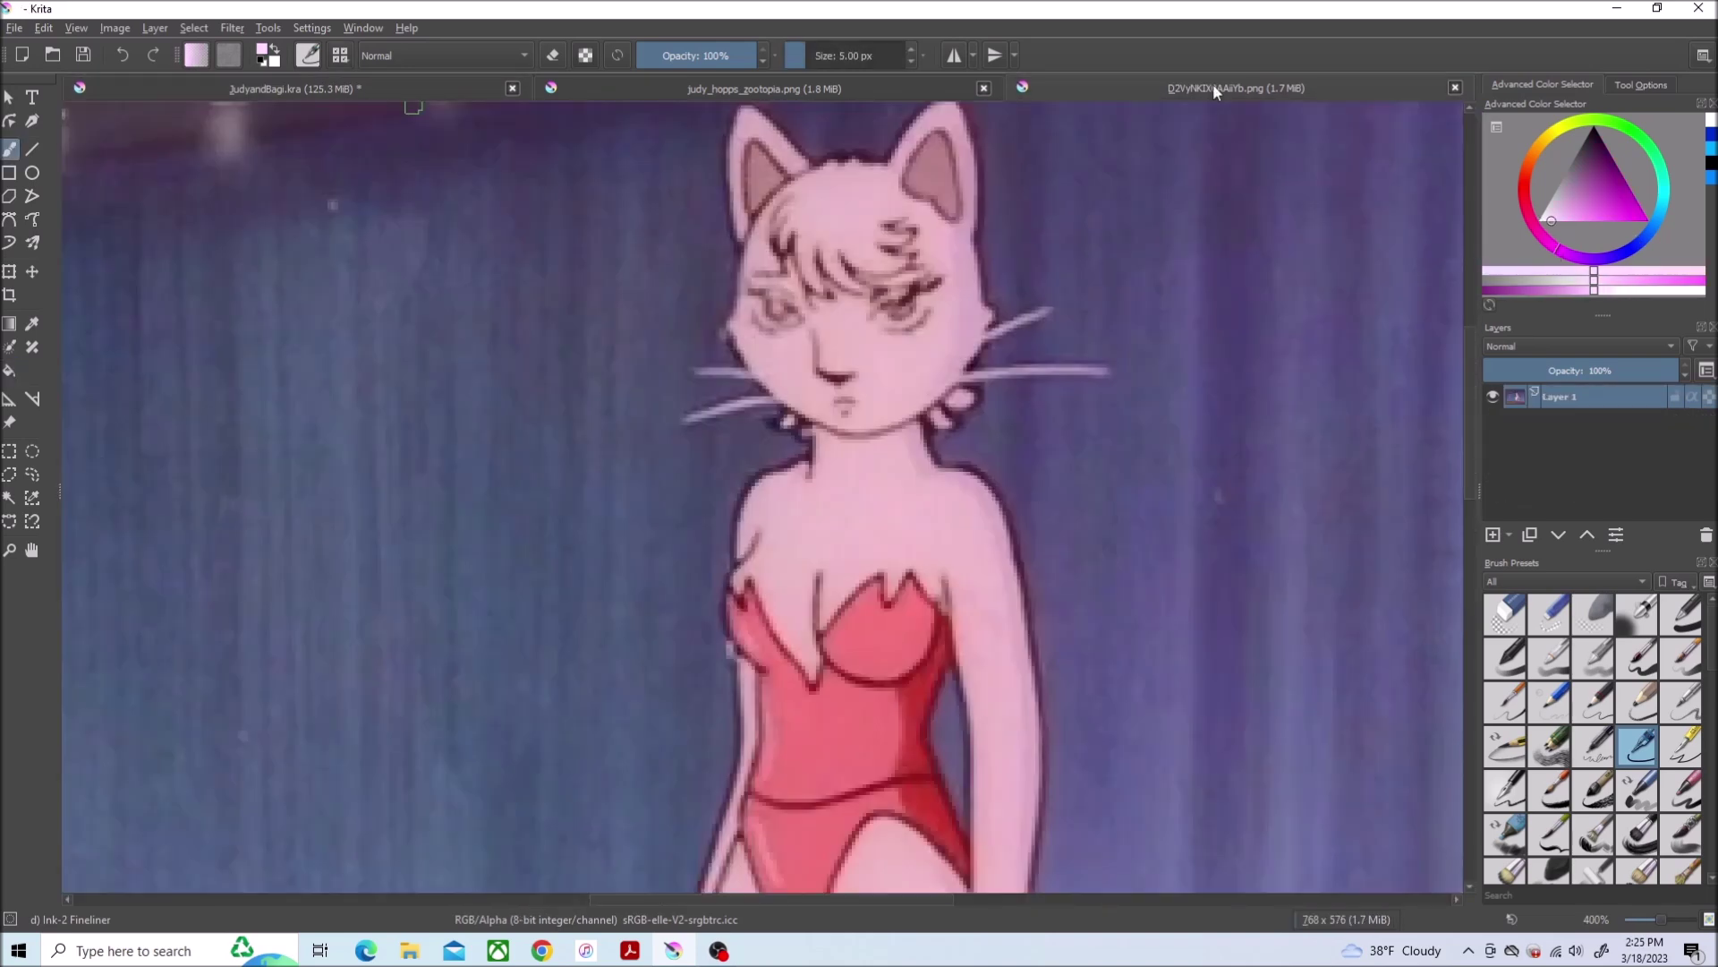
{"action": "left_click_drag", "start_coordinate": [1554, 223], "coordinate": [1554, 217]}
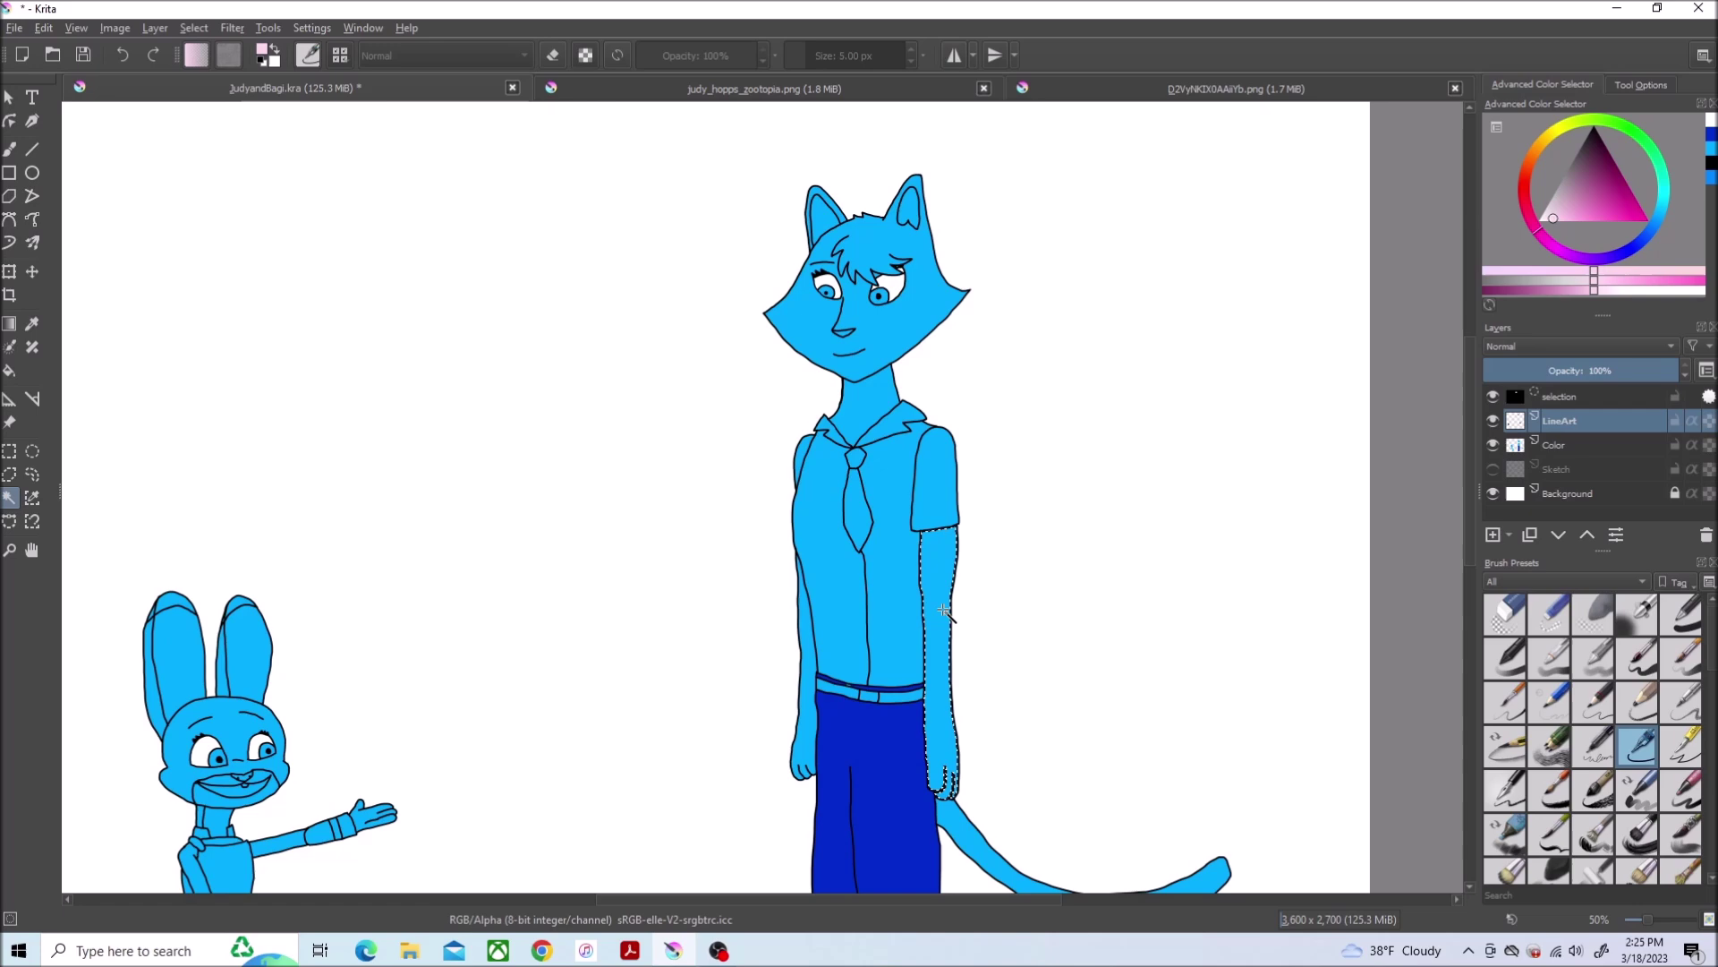
{"action": "scroll", "coordinate": [877, 399], "scroll_direction": "down", "scroll_amount": 5}
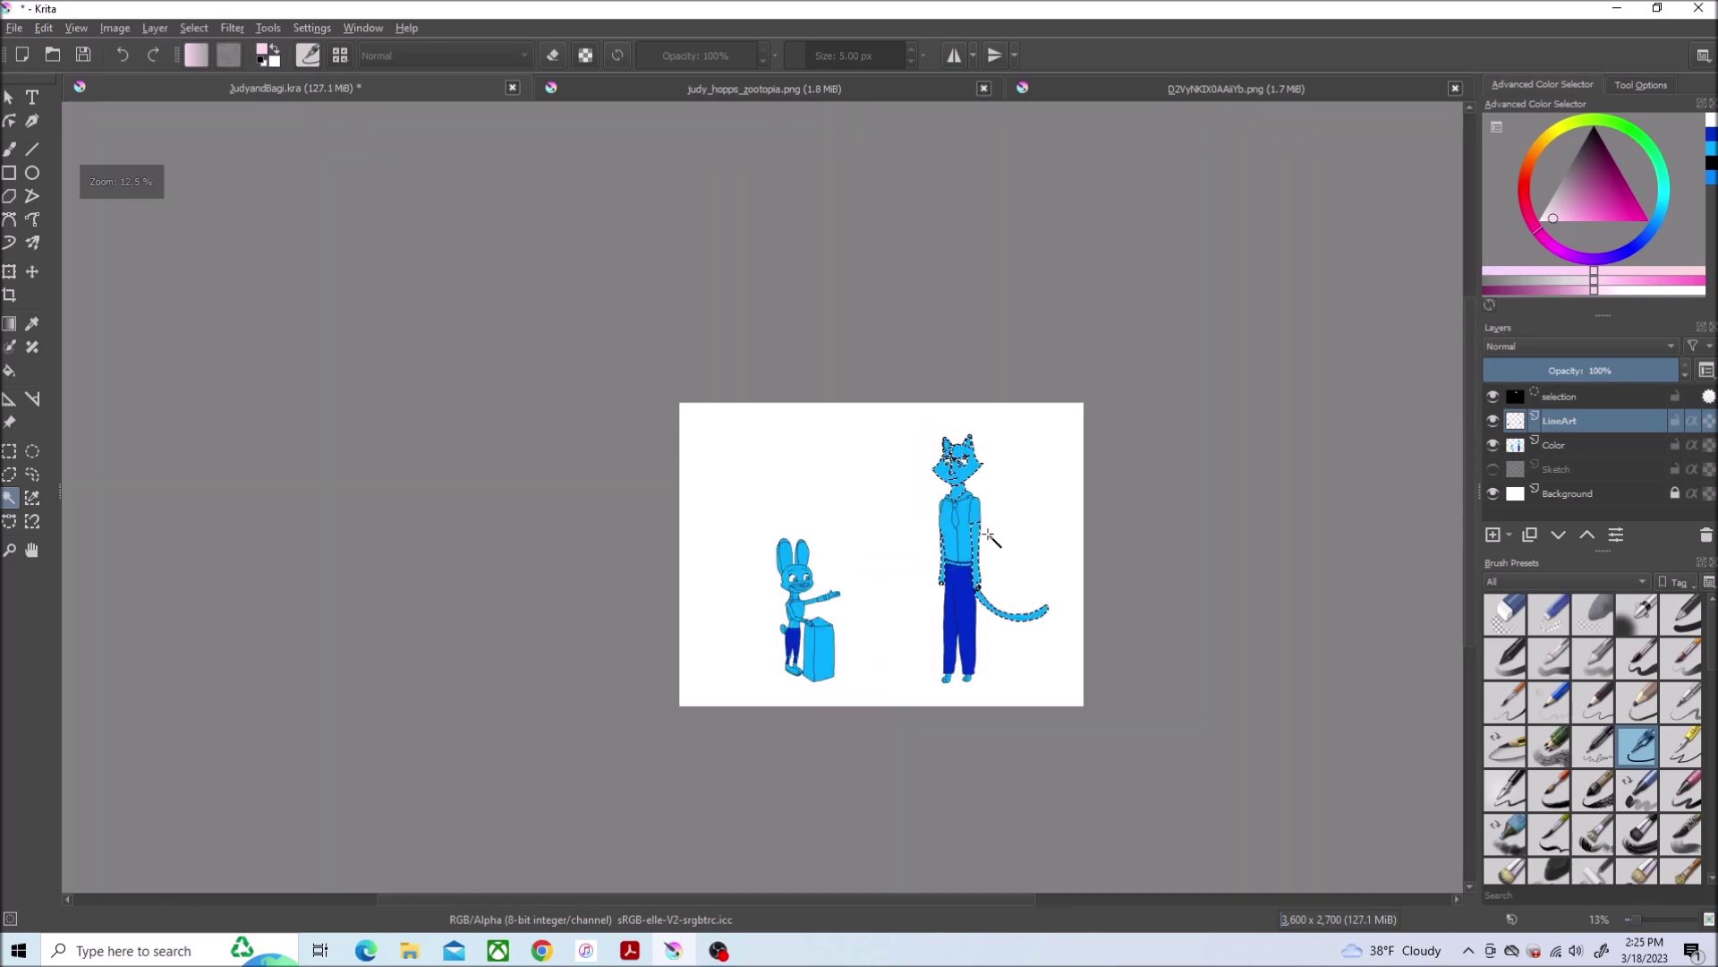
{"action": "scroll", "coordinate": [890, 783], "scroll_direction": "up", "scroll_amount": 6}
{"action": "left_click", "coordinate": [194, 28]}
{"action": "left_click", "coordinate": [287, 357]}
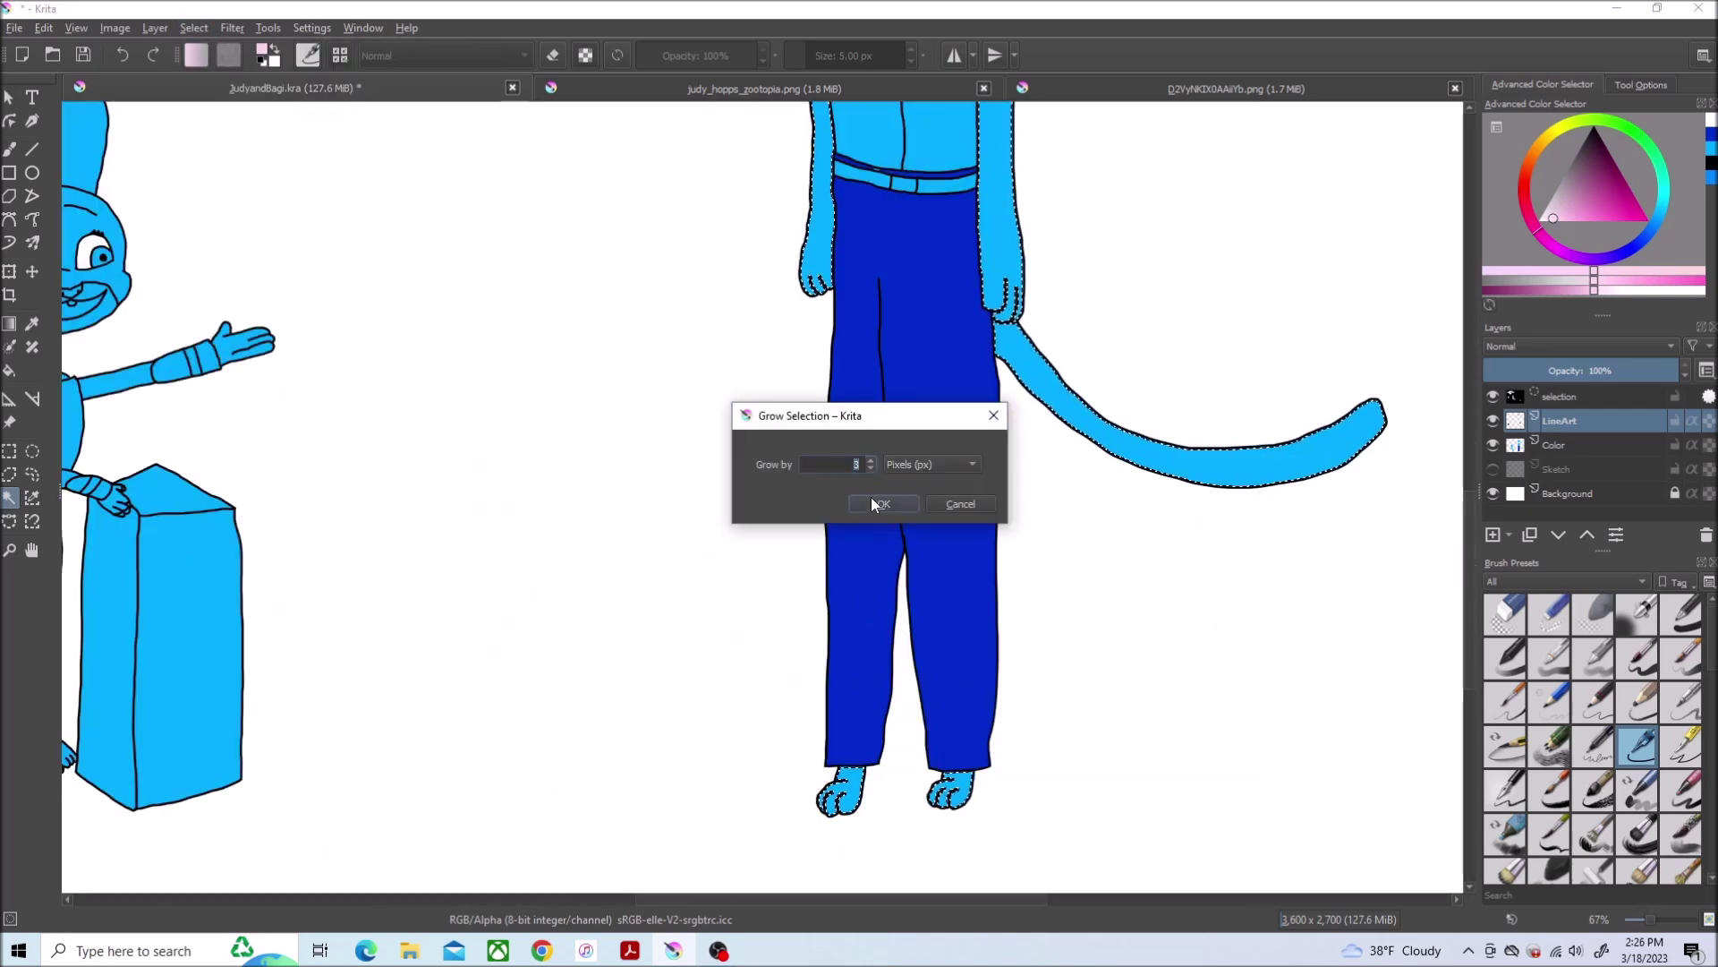
{"action": "left_click", "coordinate": [874, 498]}
{"action": "key", "text": "f"}
{"action": "left_click", "coordinate": [1303, 432]}
{"action": "key", "text": "ctrl+z"}
{"action": "left_click", "coordinate": [1597, 444]}
{"action": "key", "text": "shift+BackSpace"}
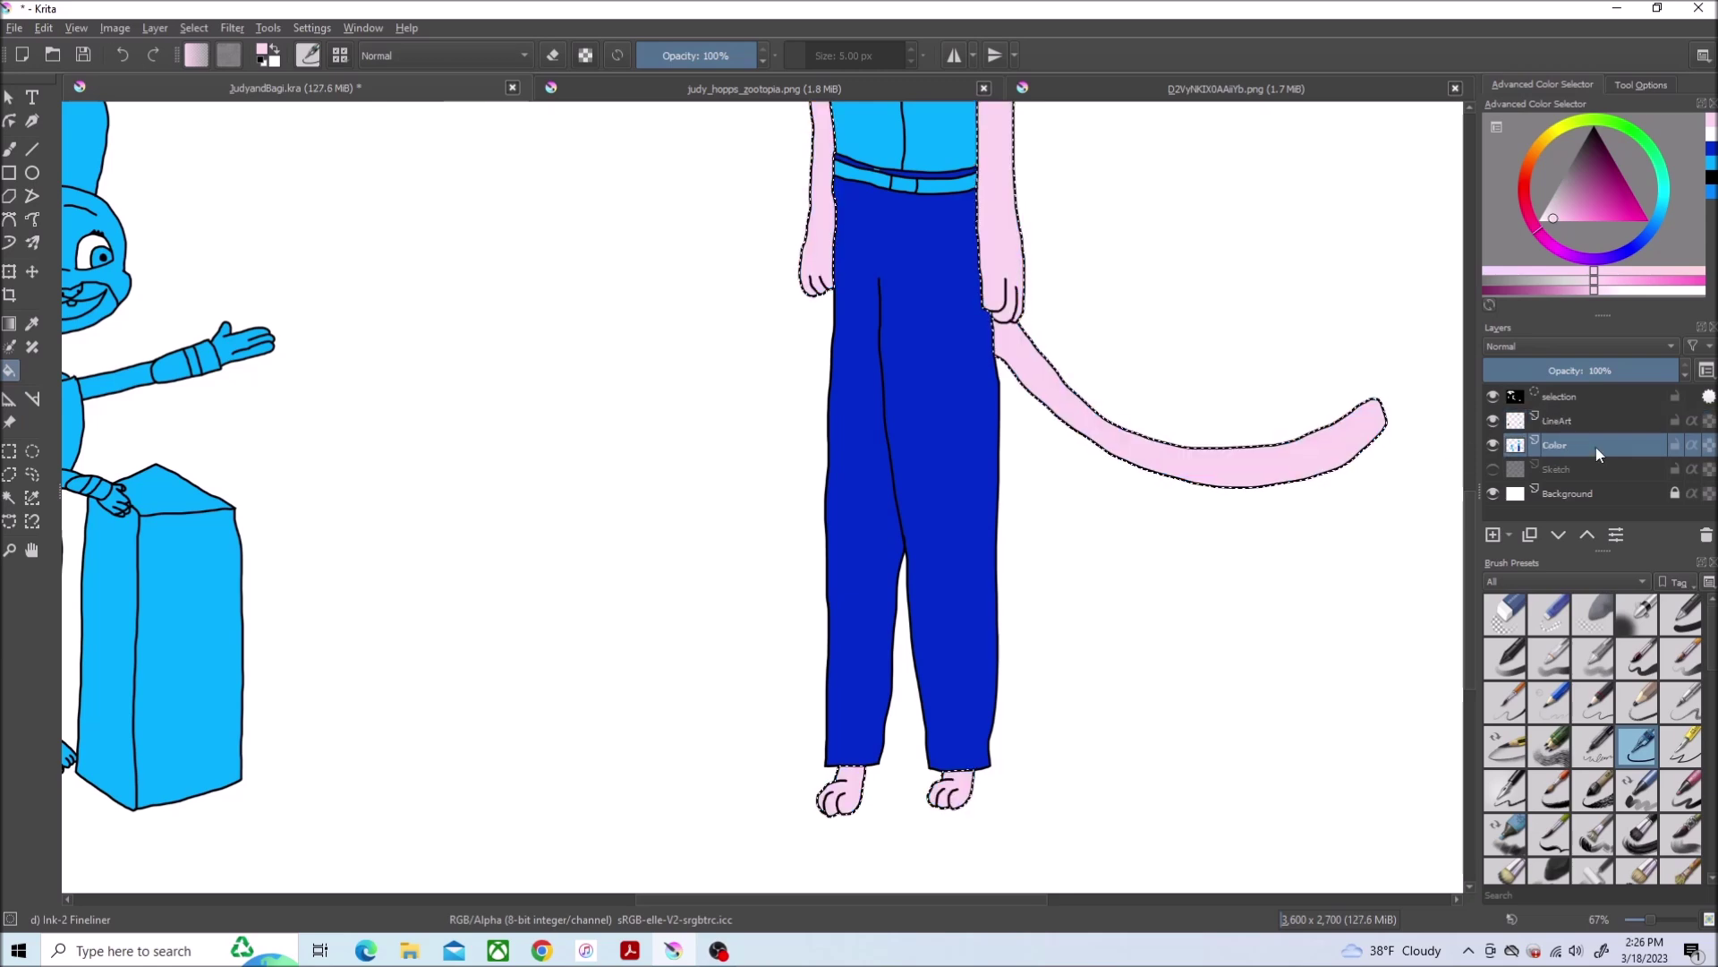
{"action": "scroll", "coordinate": [1469, 386], "scroll_direction": "up", "scroll_amount": 5}
{"action": "scroll", "coordinate": [1469, 403], "scroll_direction": "down", "scroll_amount": 3}
{"action": "scroll", "coordinate": [1468, 429], "scroll_direction": "down", "scroll_amount": 3}
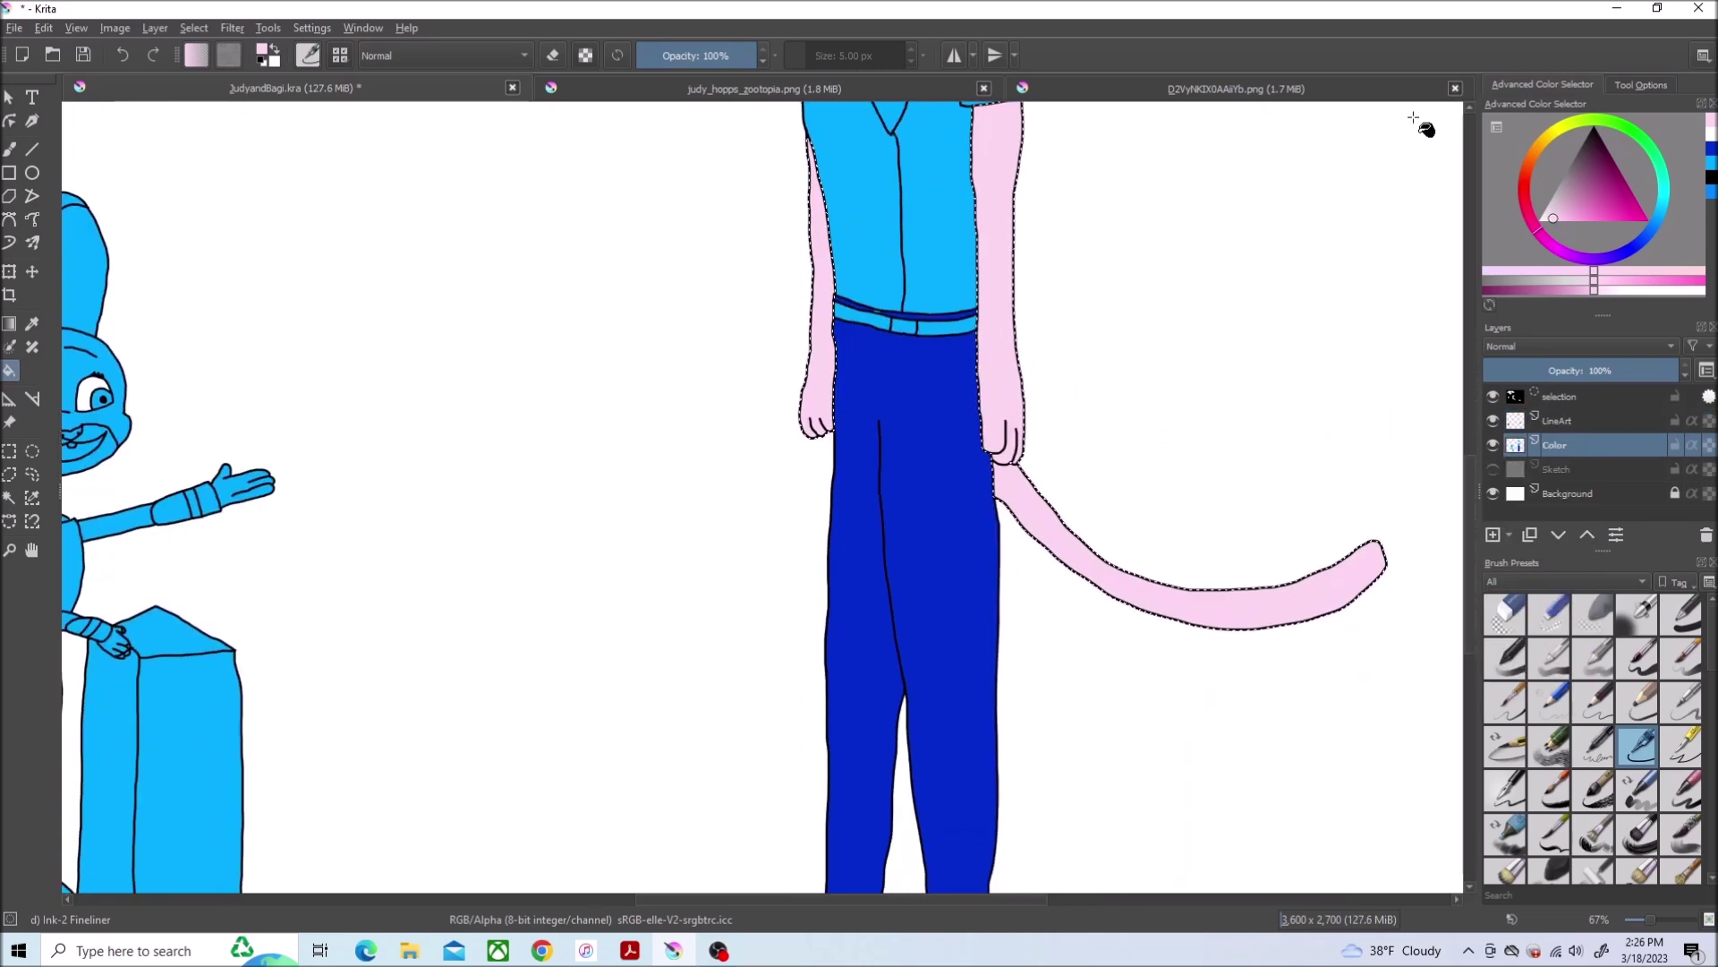
Pick a grey for Judy's fur from the Judy Hopps reference
{"action": "key", "text": "ctrl+Tab"}
{"action": "left_click", "coordinate": [1562, 185]}
{"action": "left_click_drag", "start_coordinate": [1562, 182], "coordinate": [1559, 186]}
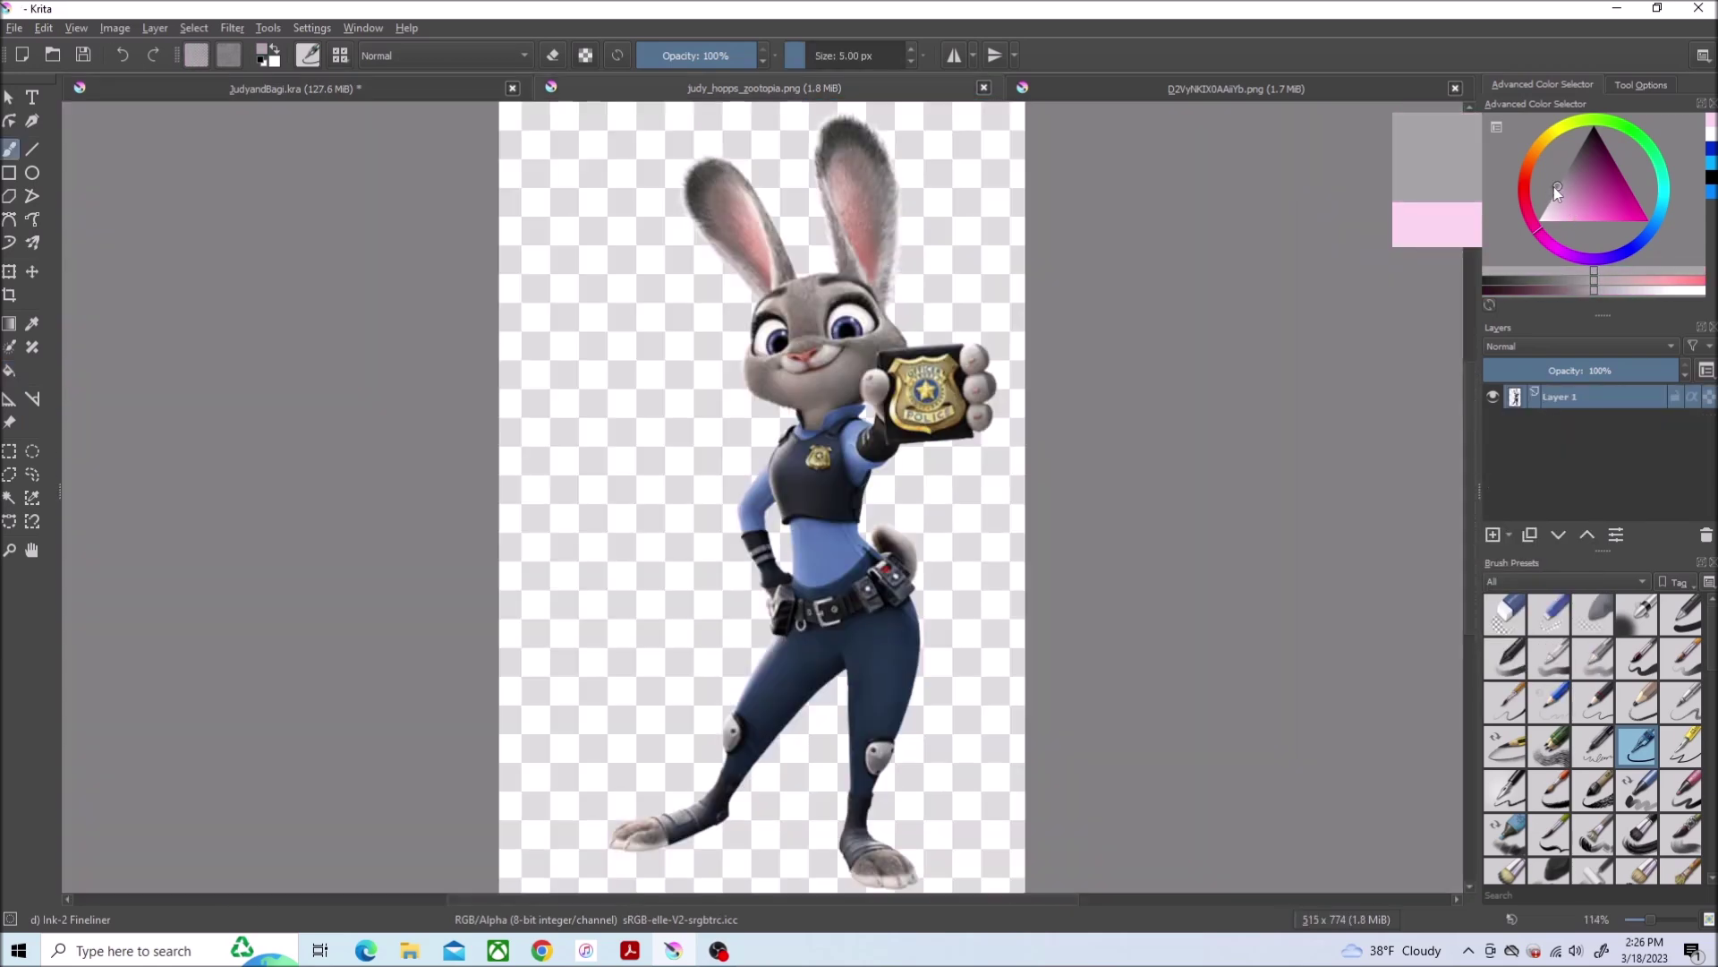
Fill Judy's head and ears grey from a grown LineArt selection
{"action": "left_click", "coordinate": [443, 93]}
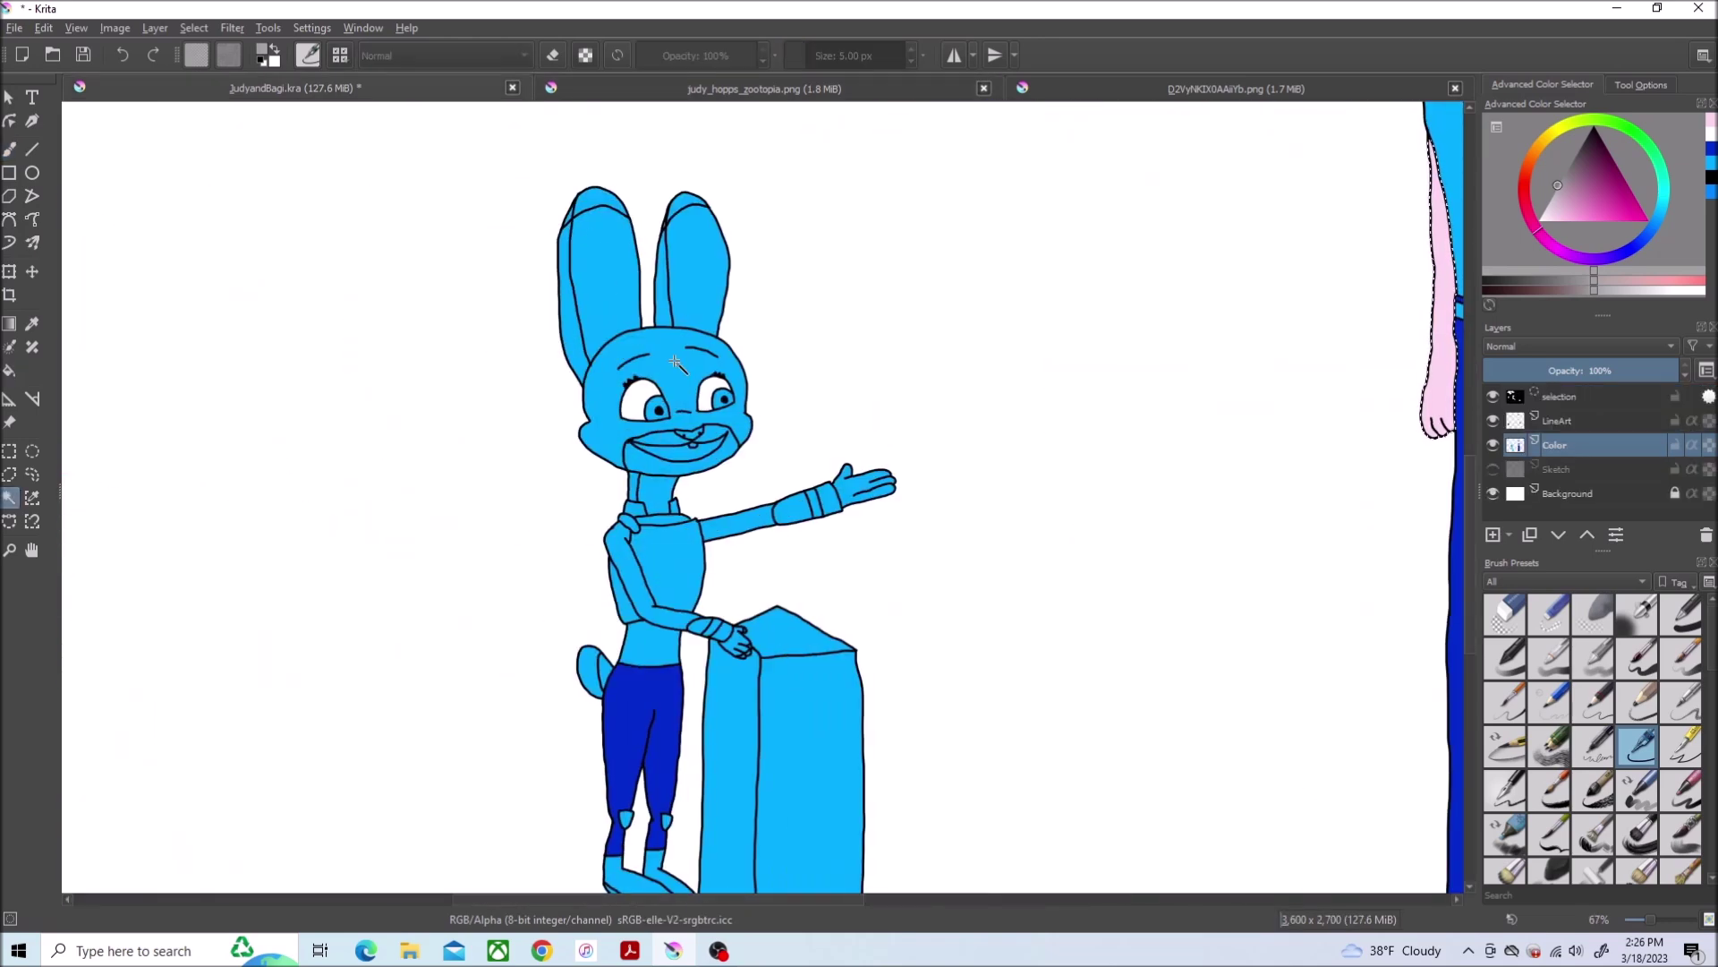
{"action": "key", "text": "Page_Up"}
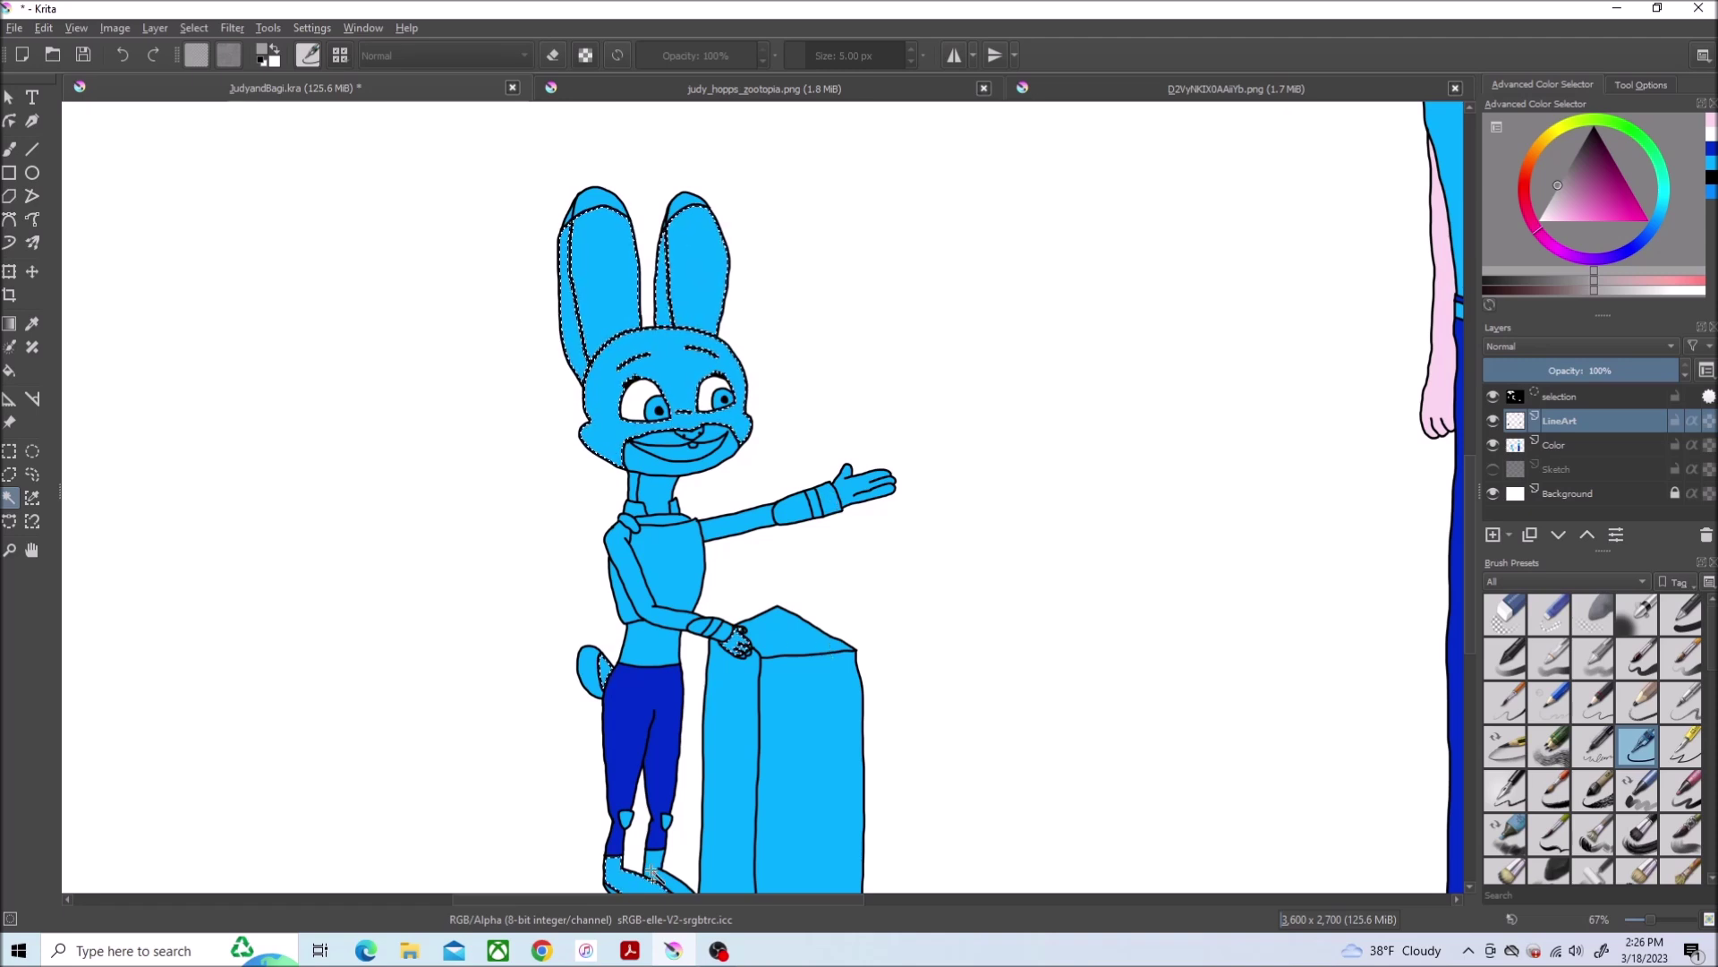
{"action": "left_click", "coordinate": [194, 27]}
{"action": "left_click", "coordinate": [238, 315]}
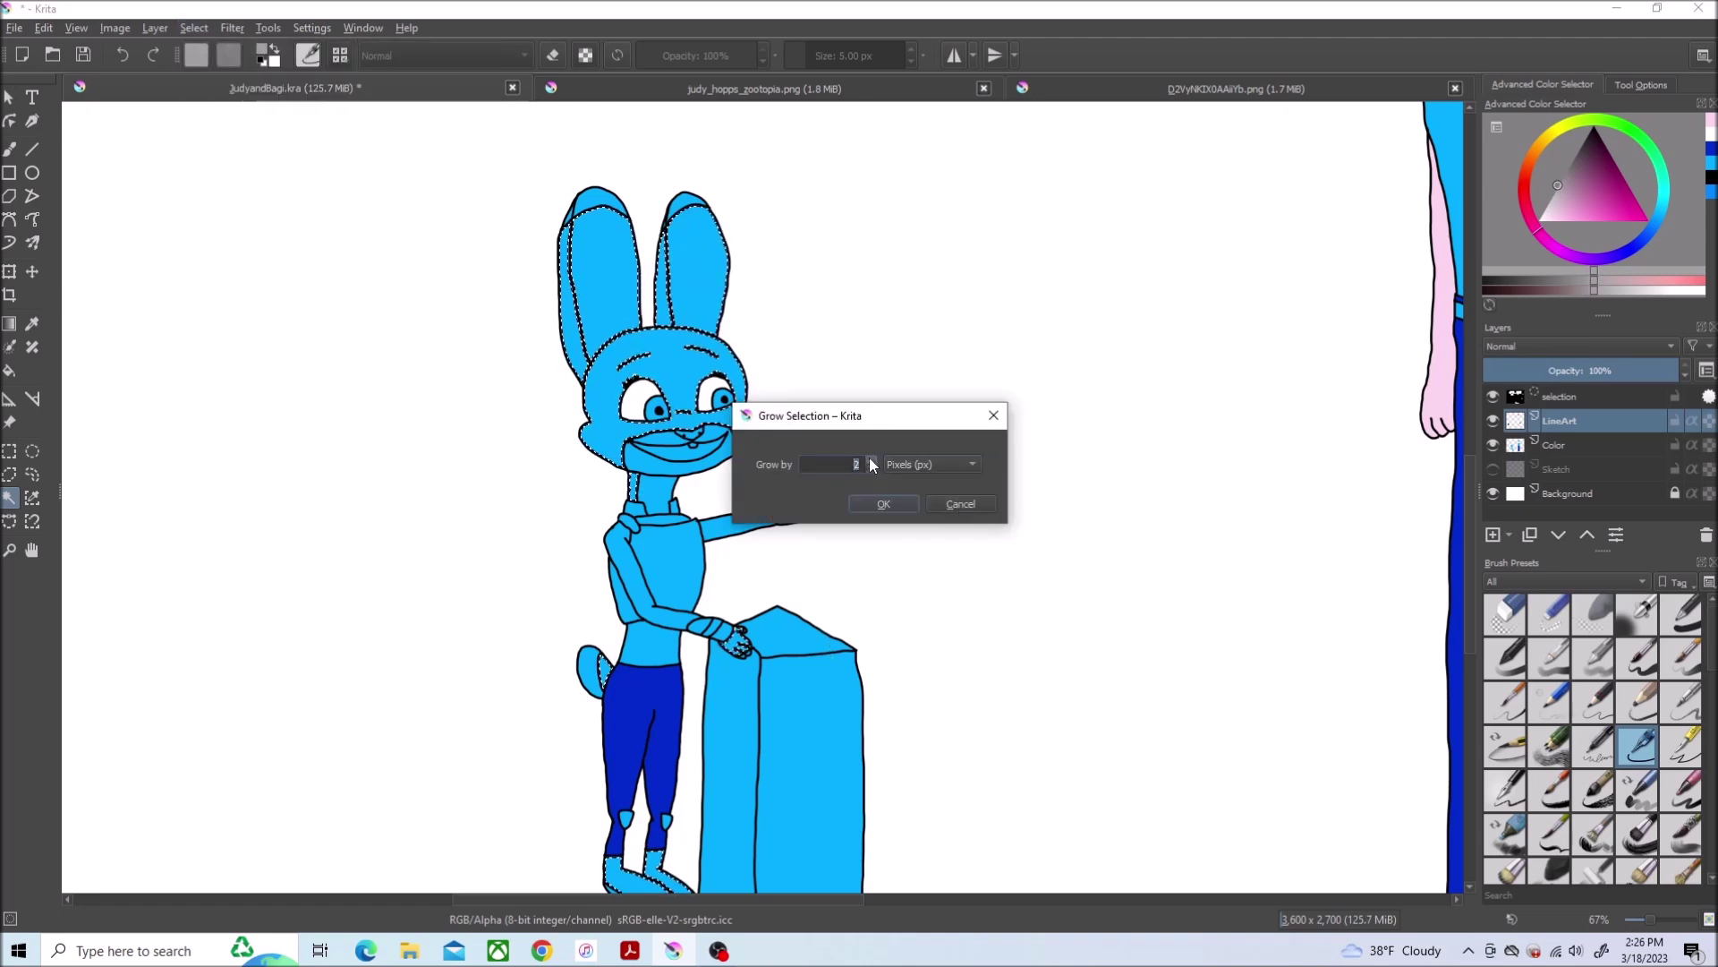
{"action": "key", "text": "Return"}
{"action": "left_click", "coordinate": [10, 370]}
{"action": "key", "text": "Page_Down"}
{"action": "left_click", "coordinate": [670, 363]}
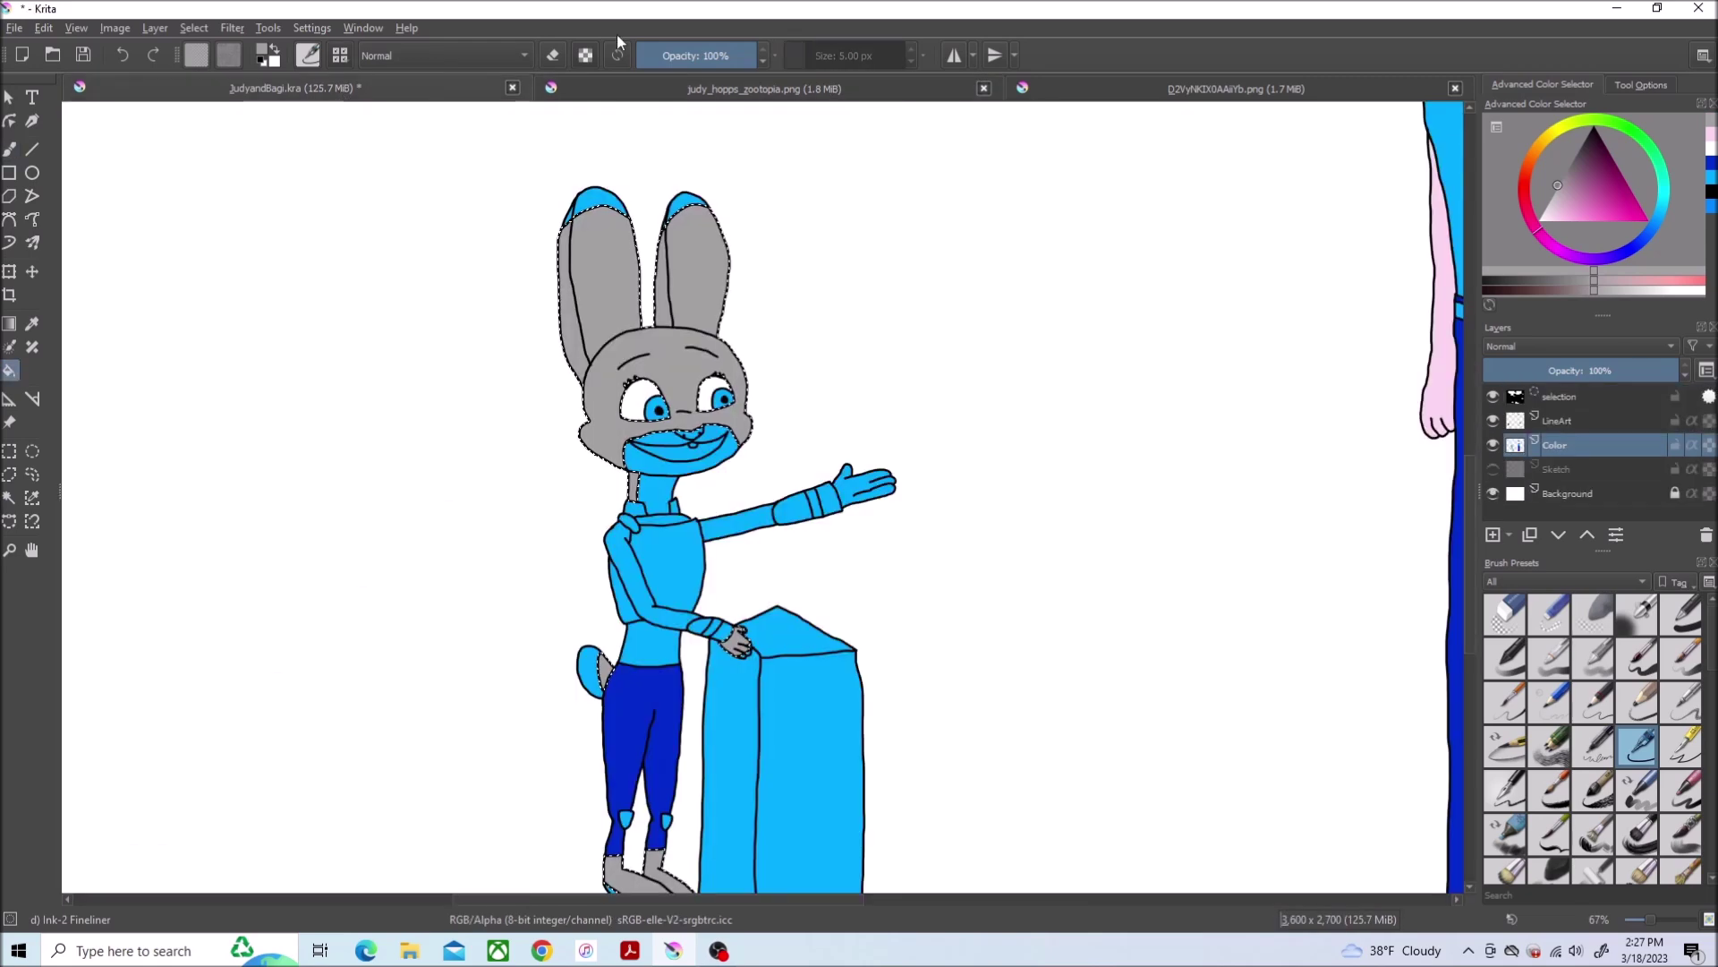
Lighten the grey and fill Judy's hands, feet and tail with it
{"action": "left_click", "coordinate": [619, 90]}
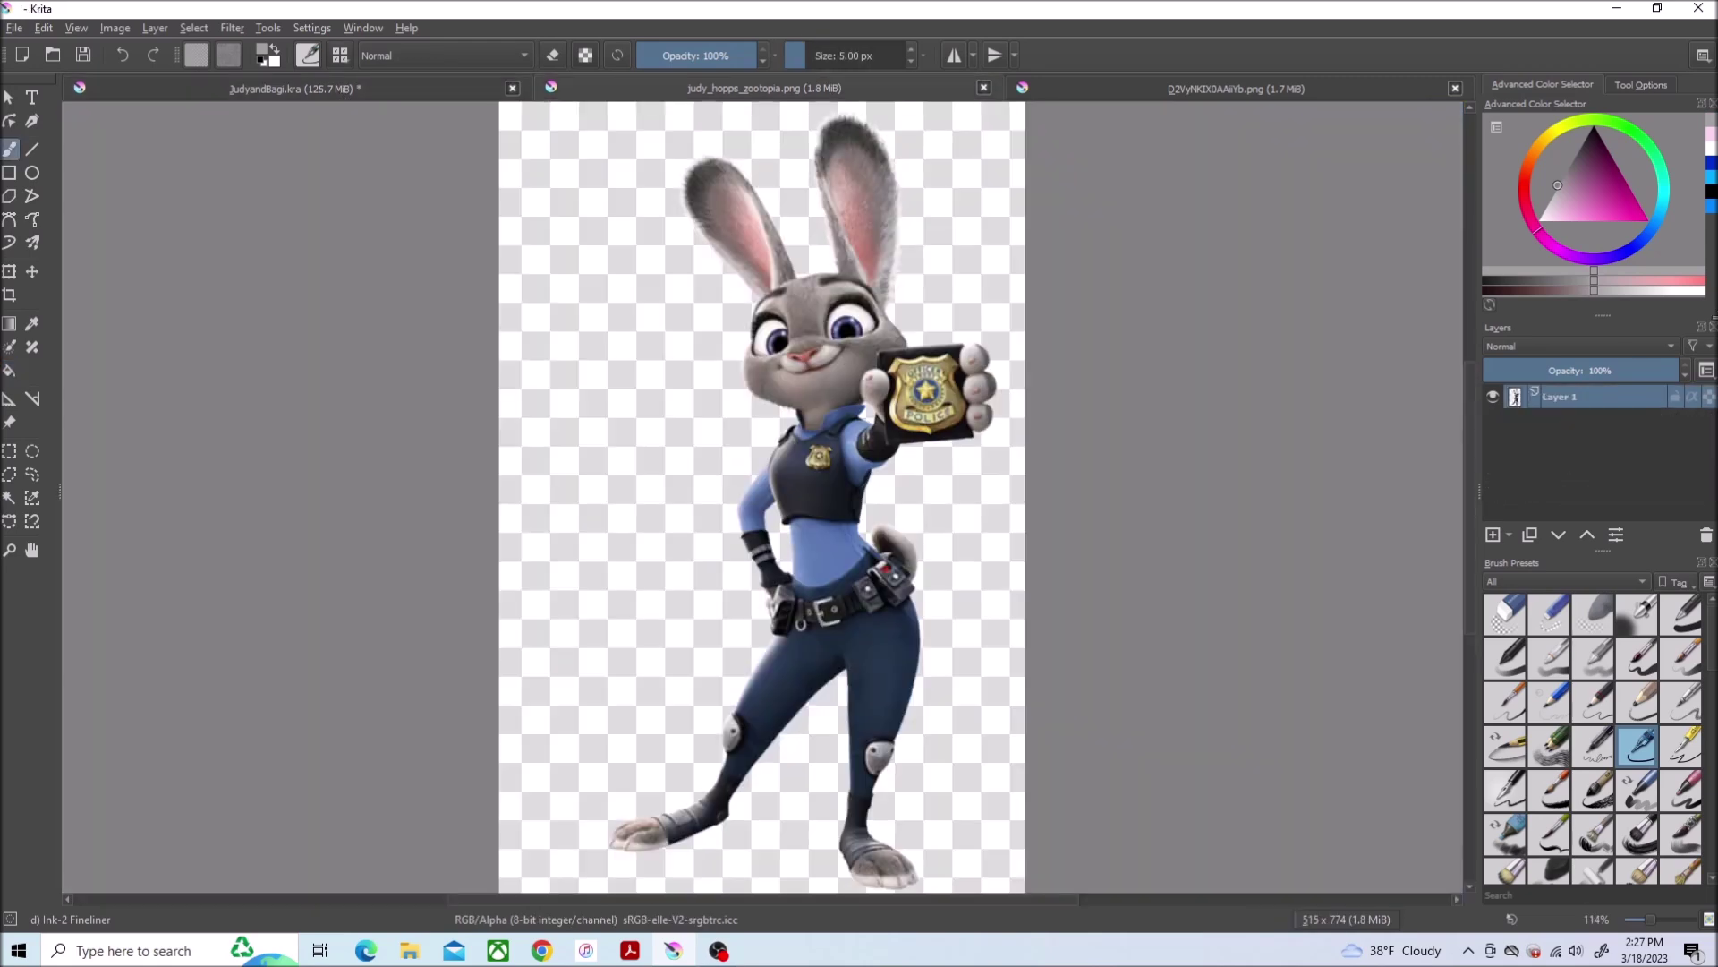
{"action": "left_click_drag", "start_coordinate": [1544, 211], "coordinate": [1538, 216]}
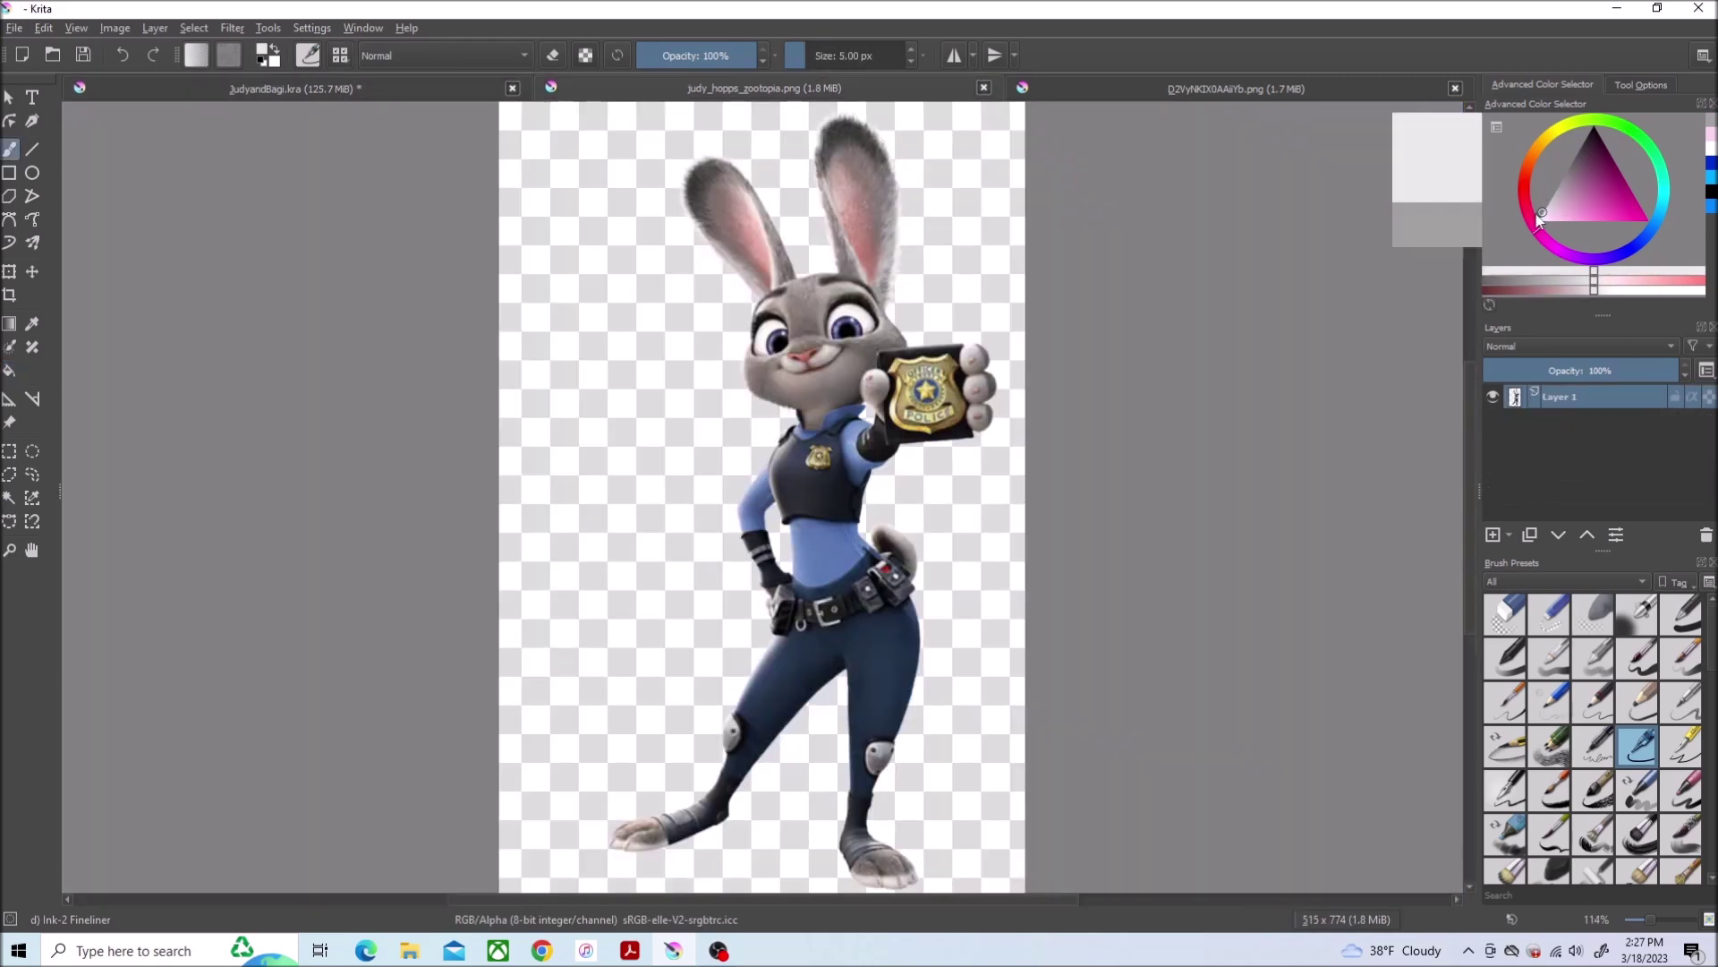
{"action": "left_click", "coordinate": [367, 91]}
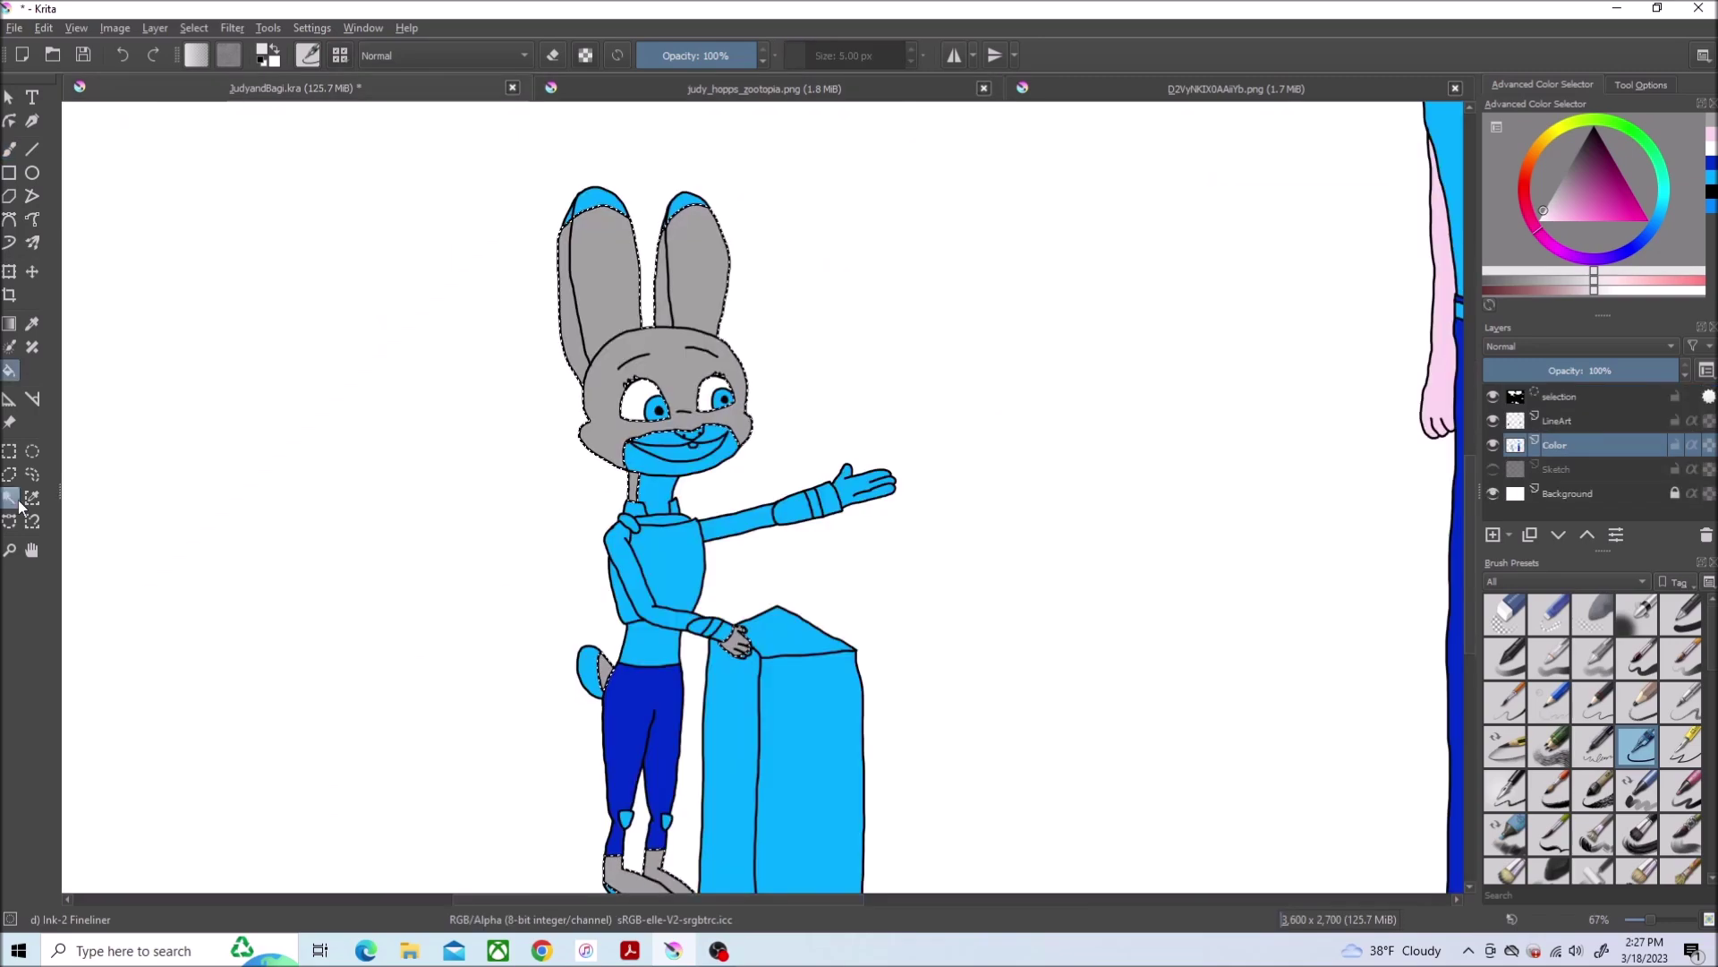
{"action": "scroll", "coordinate": [862, 631], "scroll_direction": "up", "scroll_amount": 5}
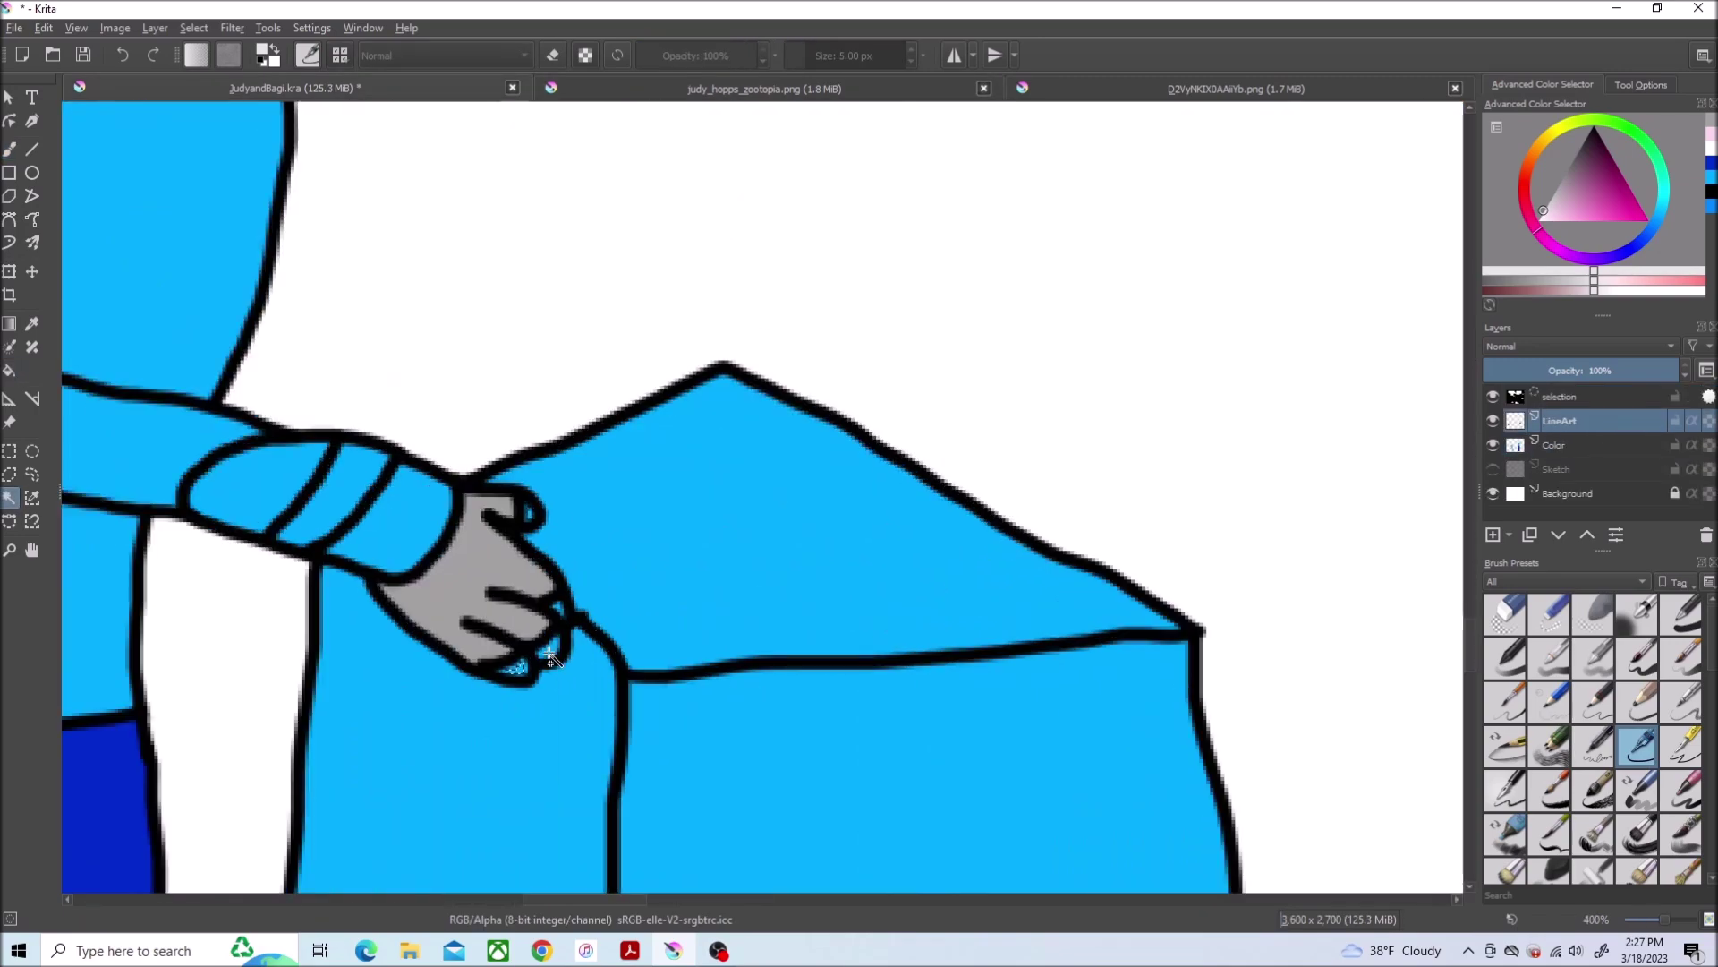
{"action": "scroll", "coordinate": [604, 528], "scroll_direction": "down", "scroll_amount": 5}
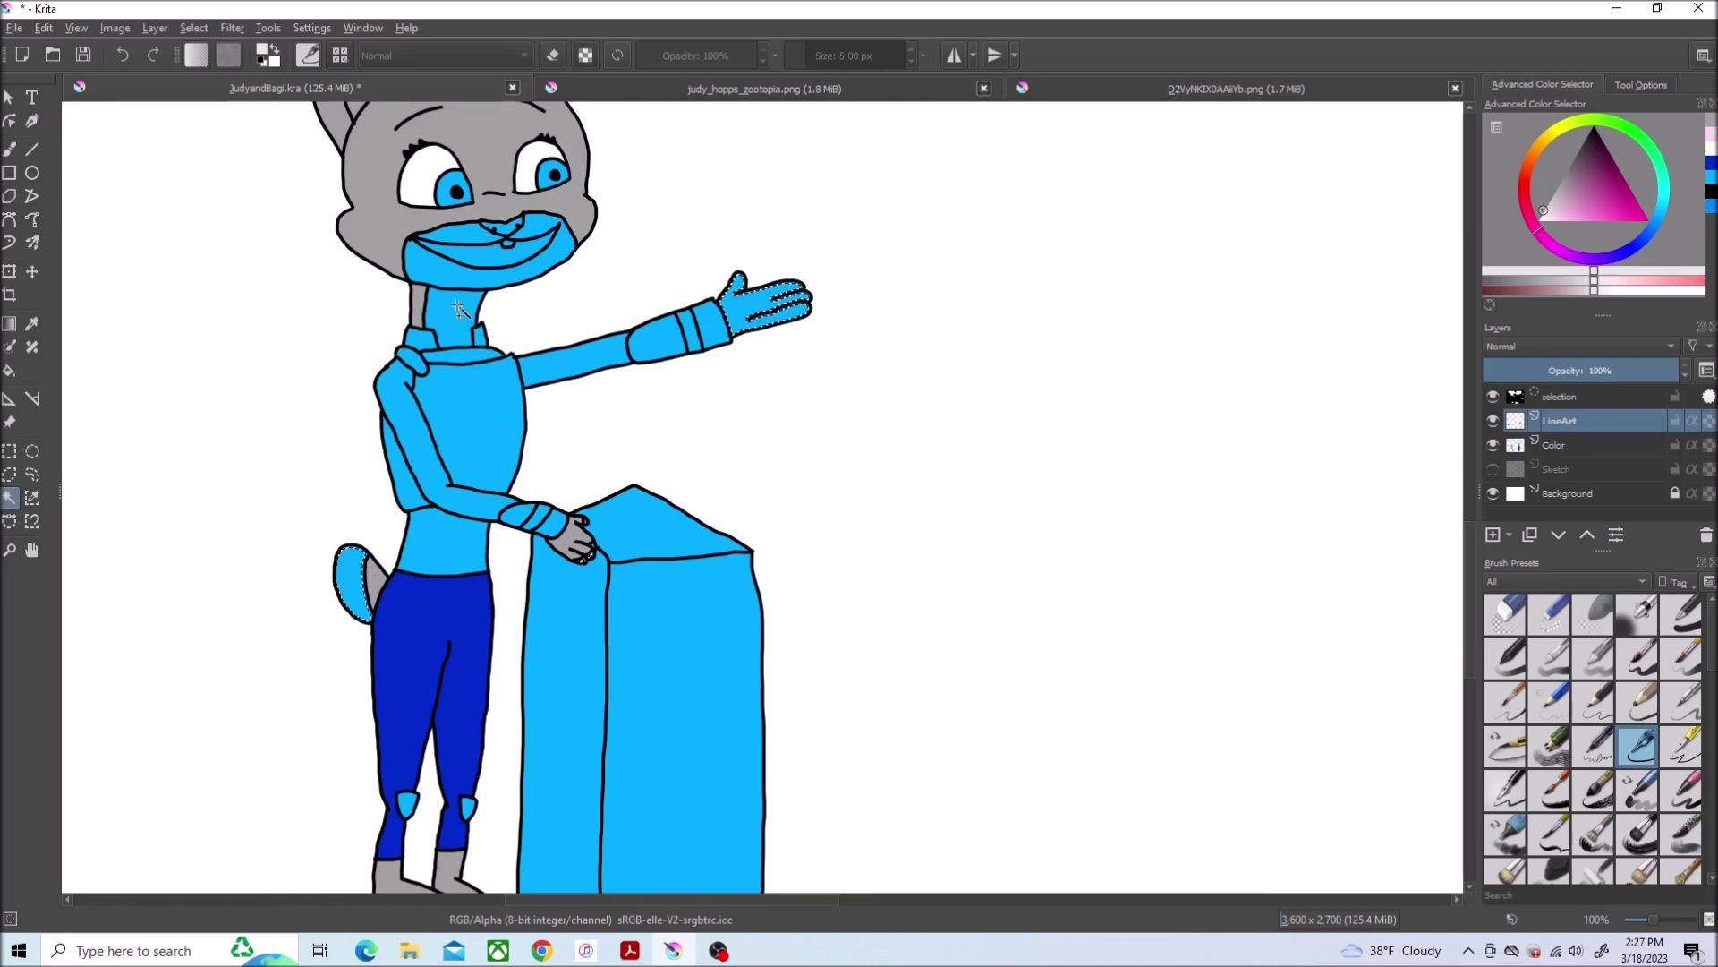
{"action": "scroll", "coordinate": [733, 761], "scroll_direction": "up", "scroll_amount": 5}
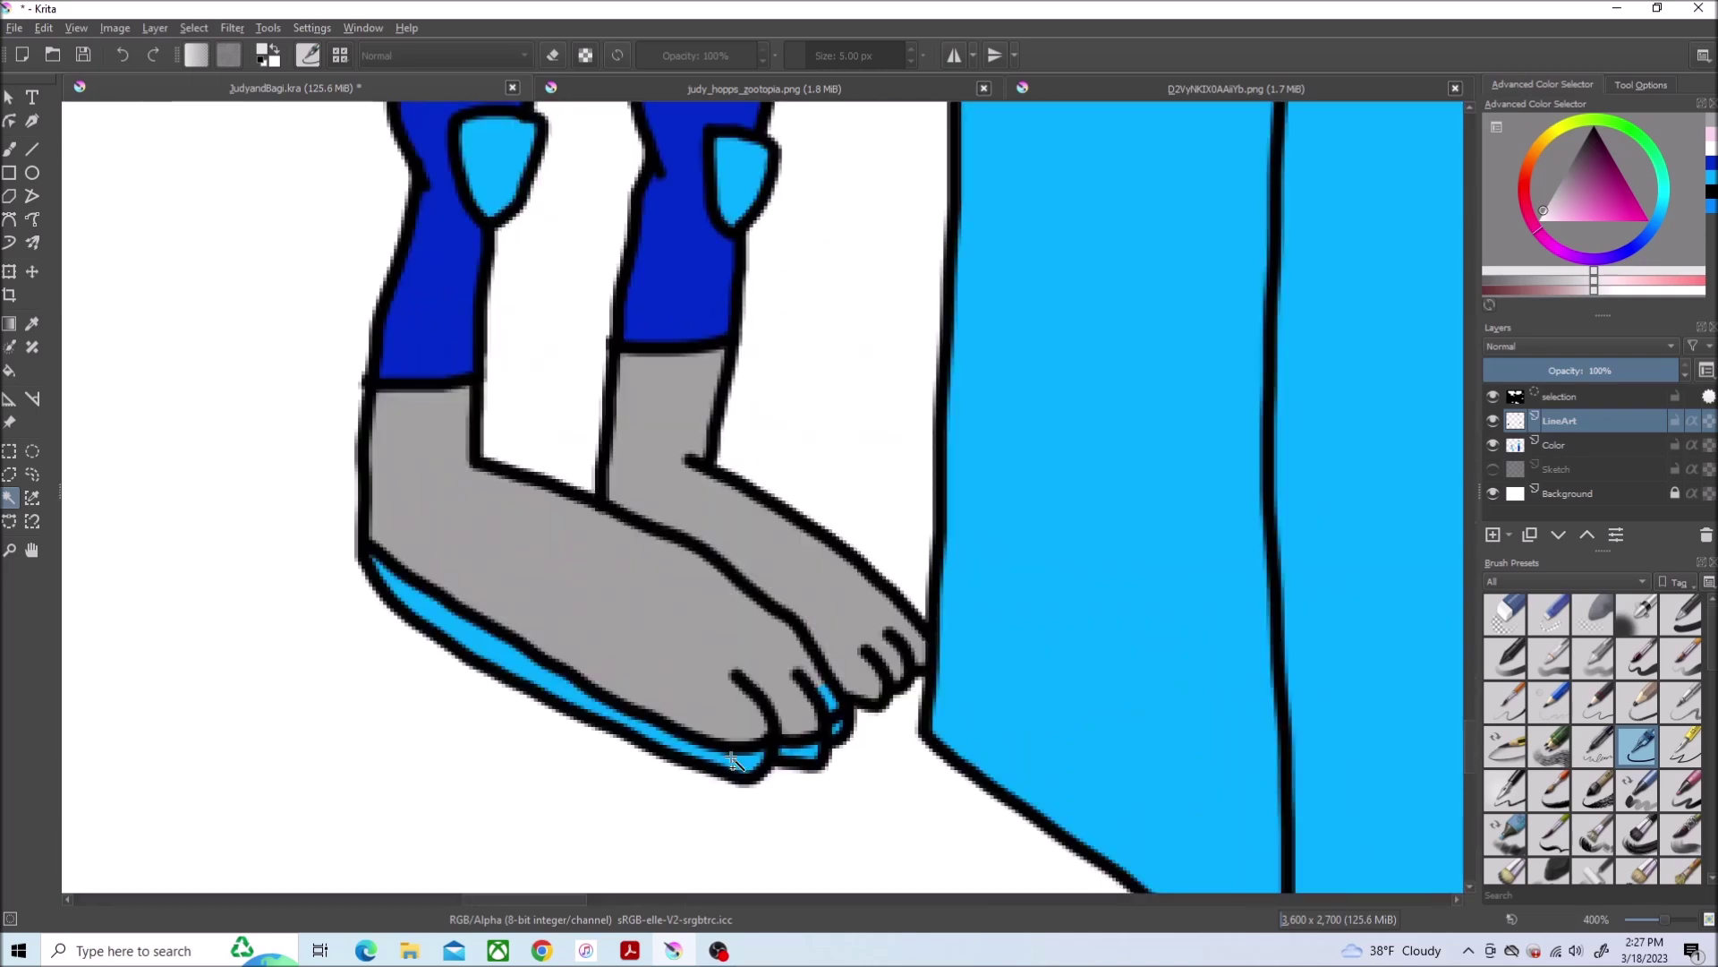
{"action": "scroll", "coordinate": [812, 759], "scroll_direction": "down", "scroll_amount": 3}
{"action": "scroll", "coordinate": [812, 759], "scroll_direction": "down", "scroll_amount": 2}
{"action": "left_click", "coordinate": [193, 28]}
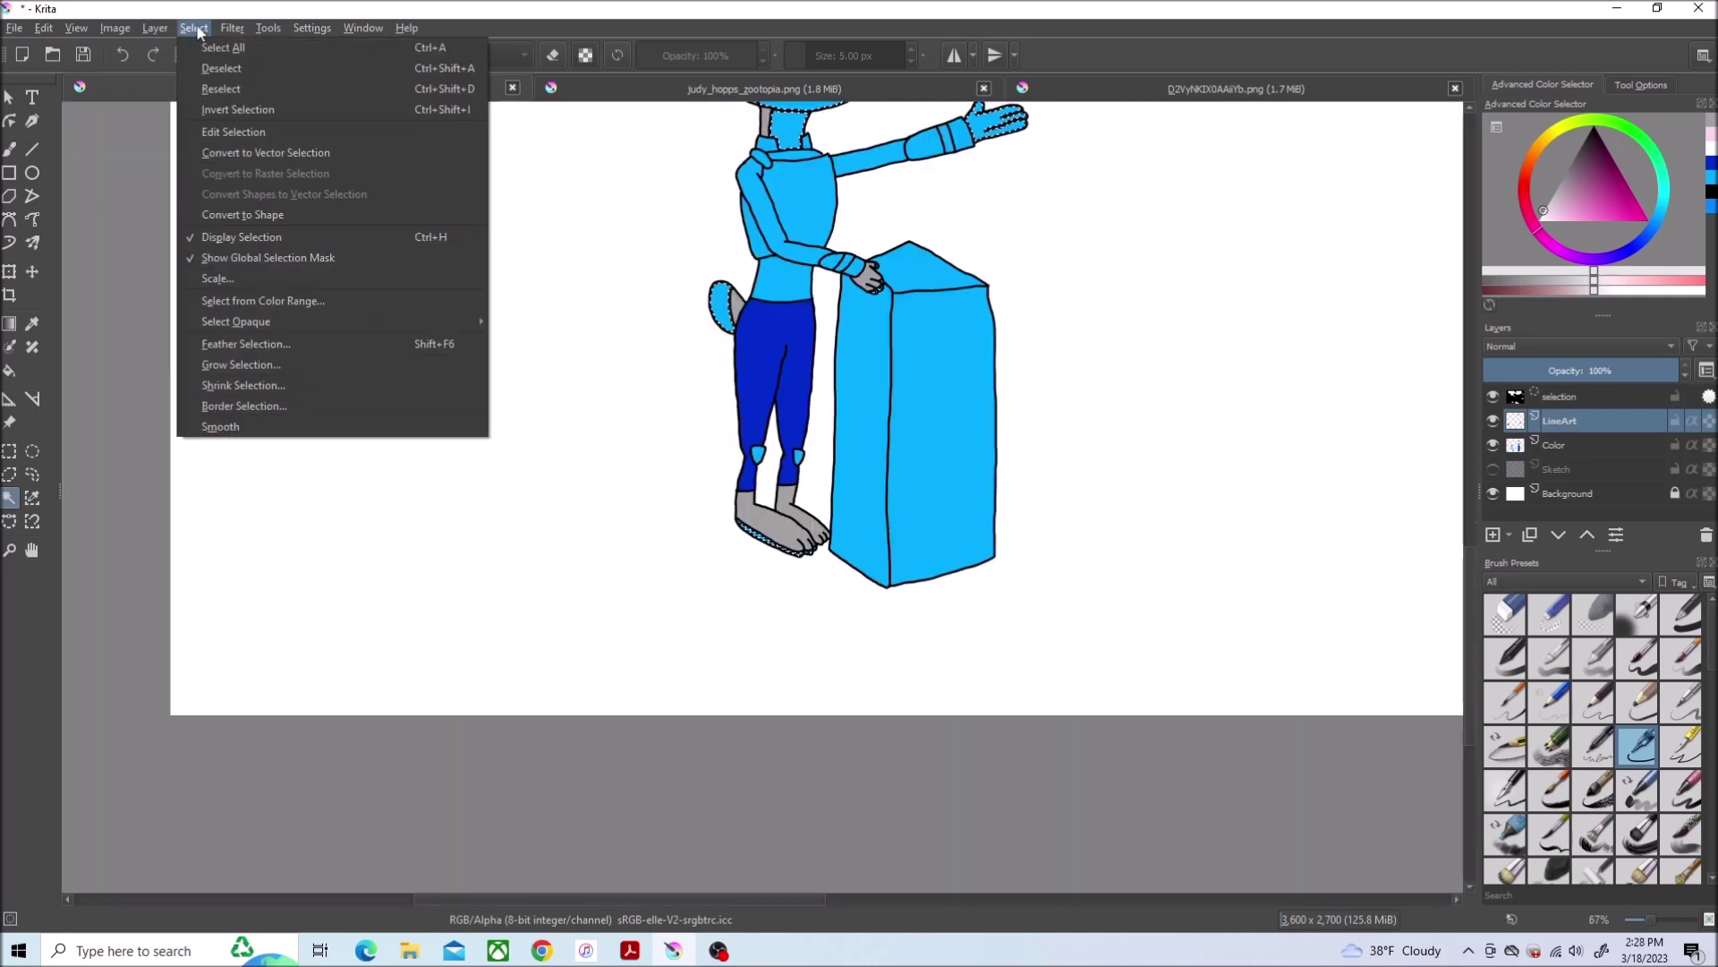
{"action": "left_click", "coordinate": [268, 365]}
{"action": "left_click", "coordinate": [887, 495]}
{"action": "key", "text": "f"}
{"action": "key", "text": "Page_Down"}
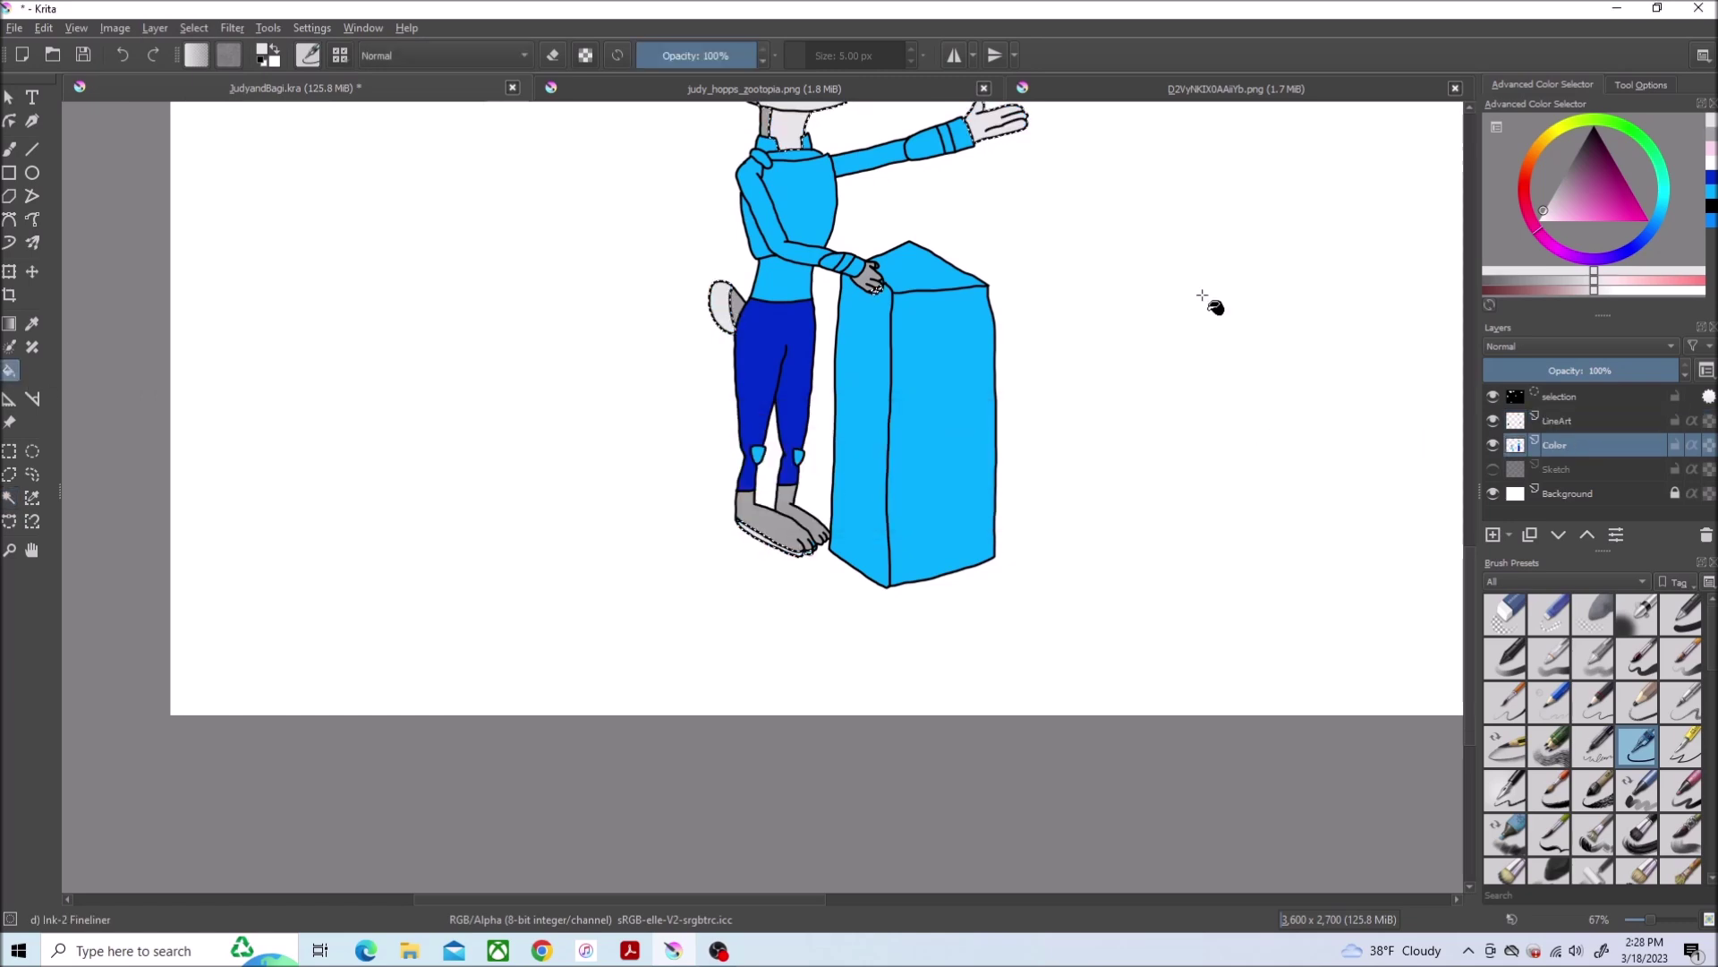
{"action": "scroll", "coordinate": [1208, 300], "scroll_direction": "up", "scroll_amount": 3}
{"action": "key", "text": "ctrl+Tab"}
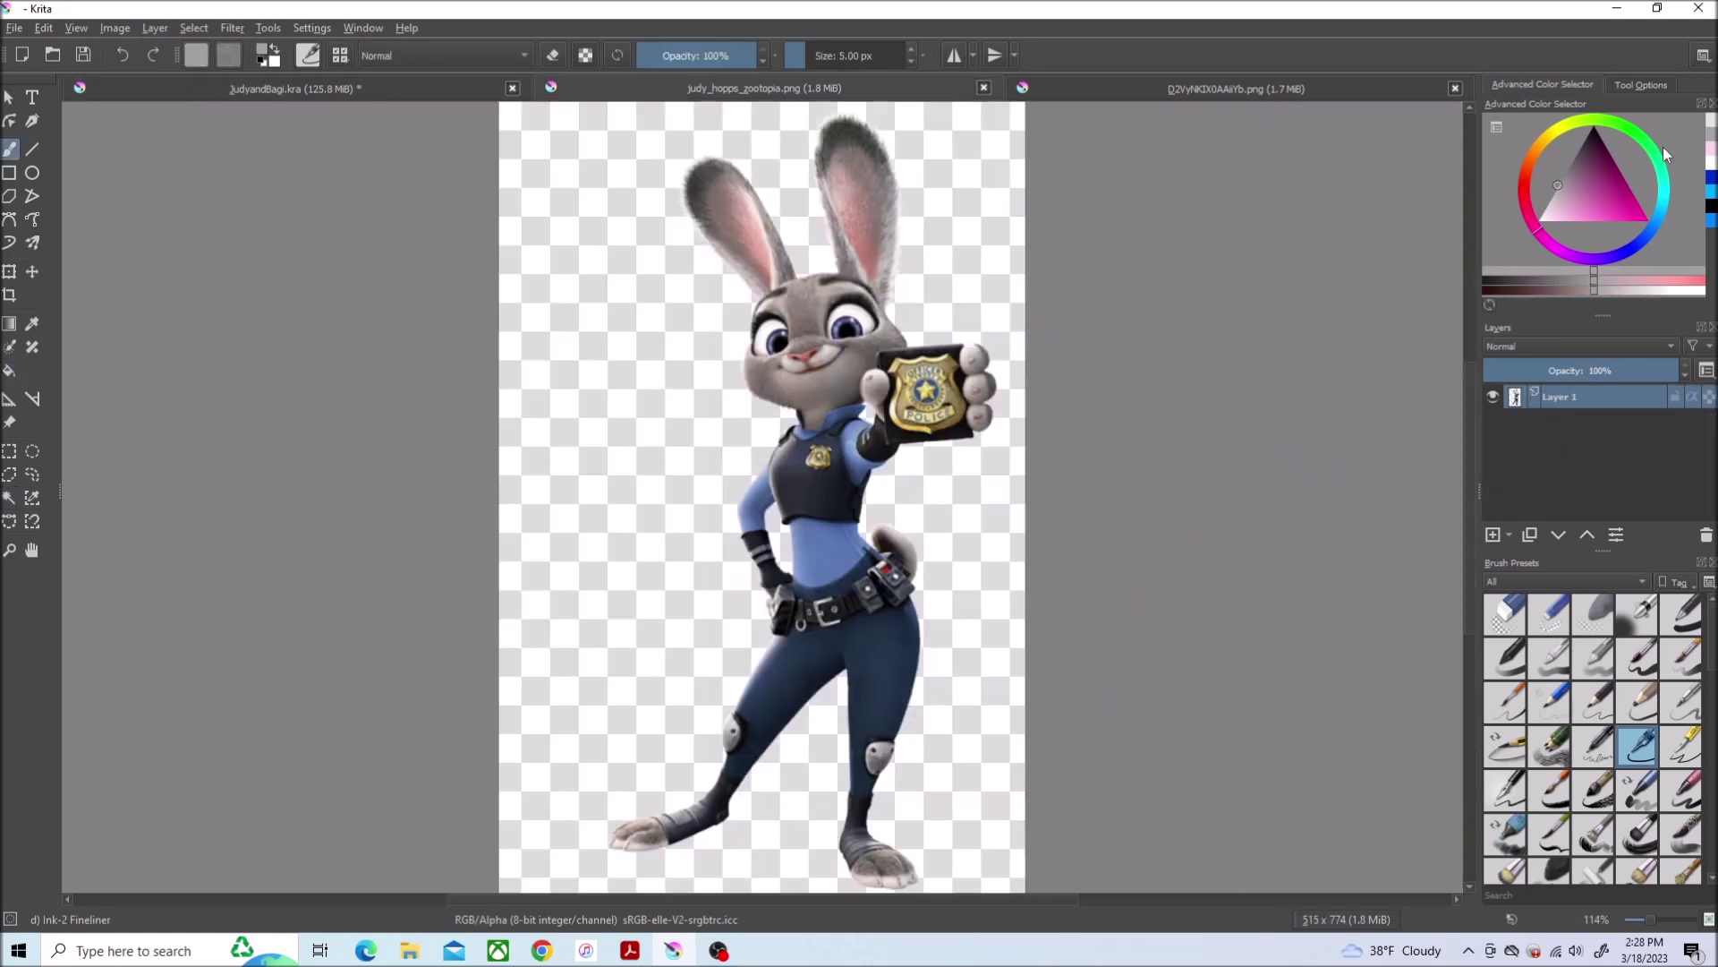
Pick a darker grey and select Judy's blue ear tips on the LineArt layer
{"action": "left_click", "coordinate": [1564, 160]}
{"action": "key", "text": "ctrl+shift+Tab"}
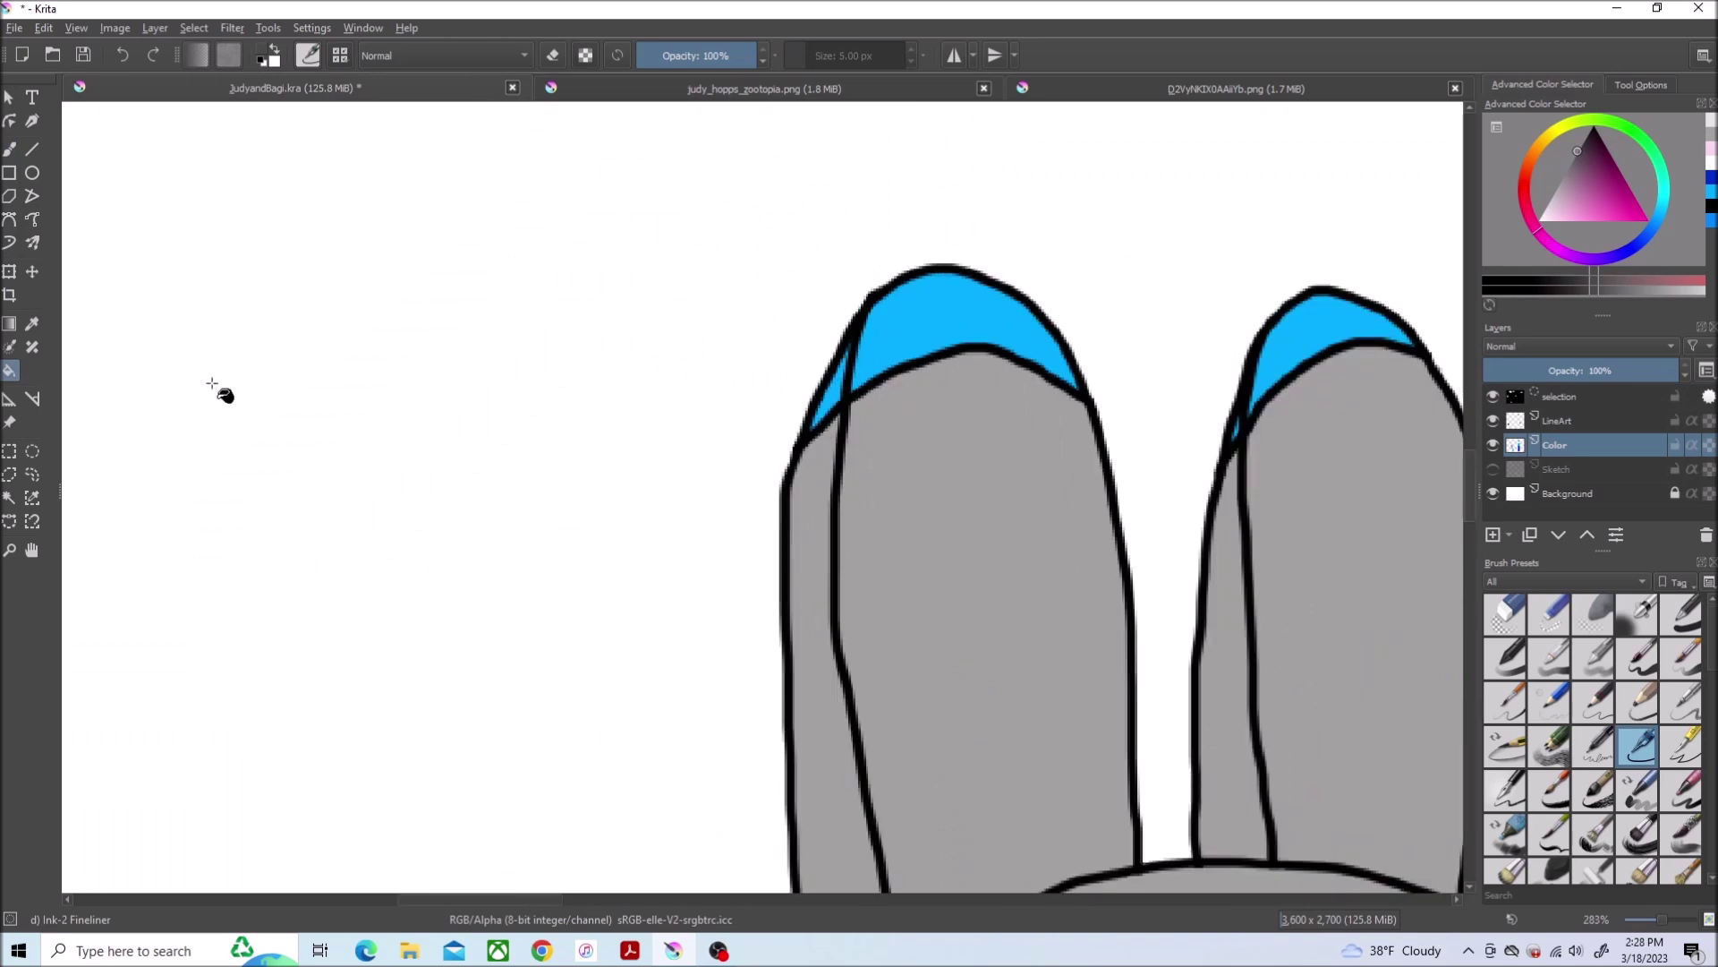
{"action": "left_click", "coordinate": [1651, 417]}
{"action": "scroll", "coordinate": [514, 247], "scroll_direction": "down", "scroll_amount": 4}
{"action": "scroll", "coordinate": [513, 245], "scroll_direction": "down", "scroll_amount": 1}
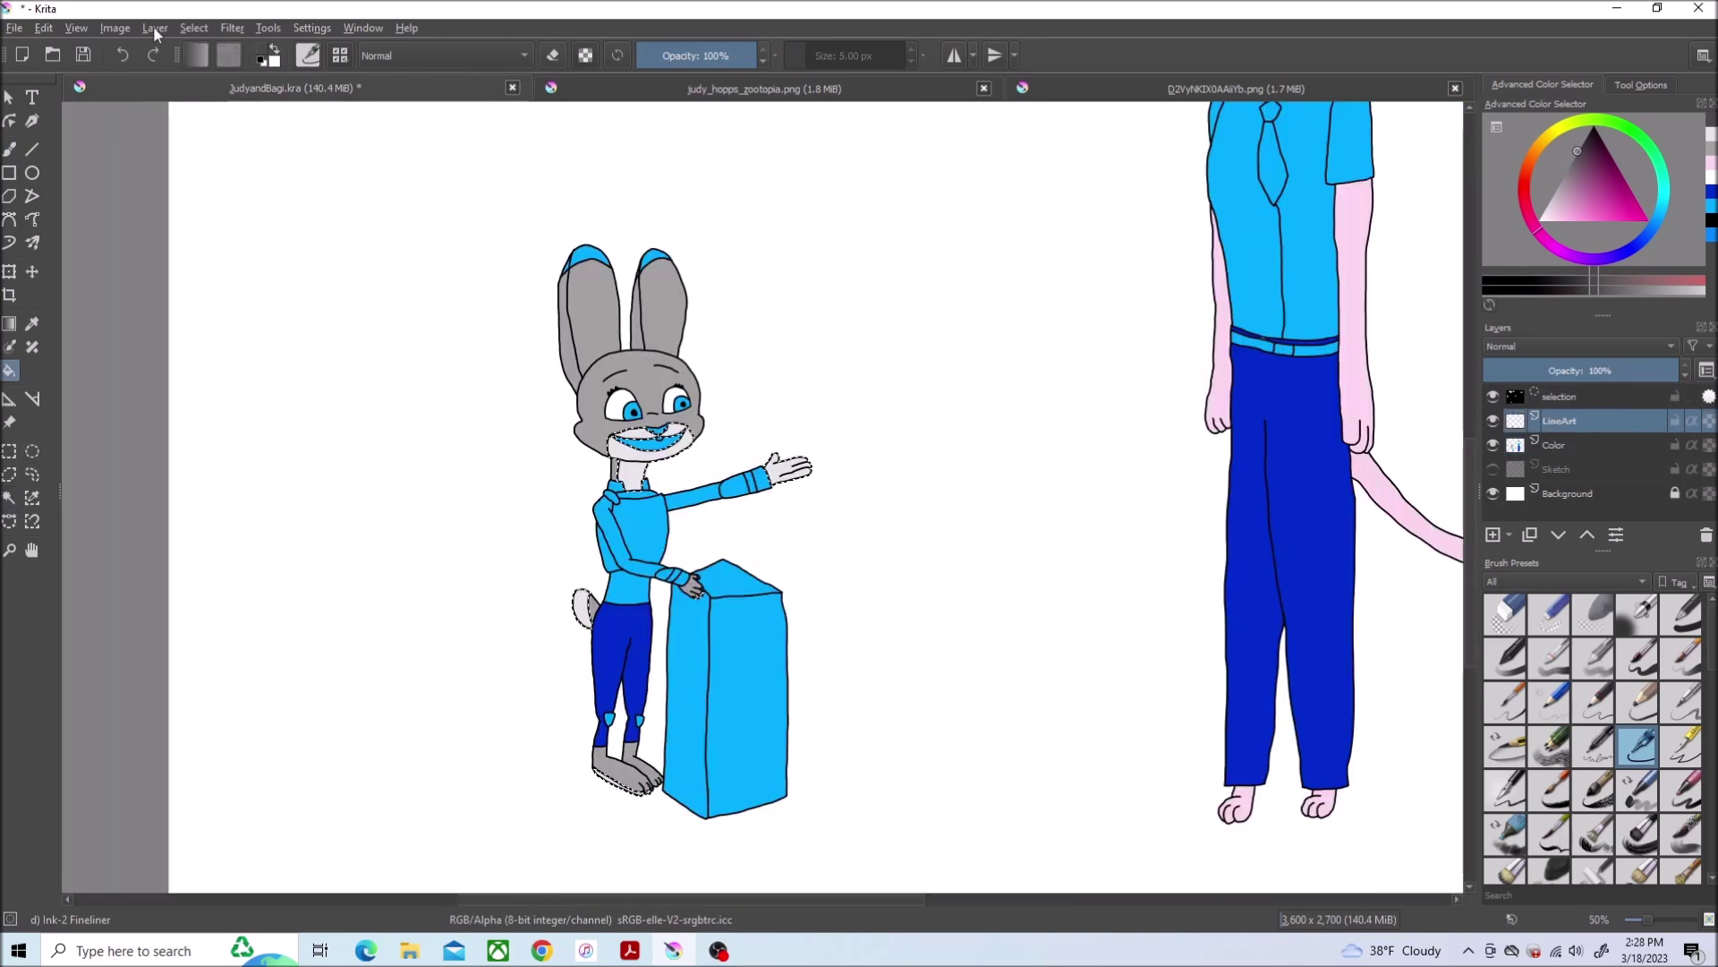
{"action": "left_click", "coordinate": [195, 27]}
{"action": "left_click", "coordinate": [239, 321]}
{"action": "scroll", "coordinate": [513, 246], "scroll_direction": "up", "scroll_amount": 5}
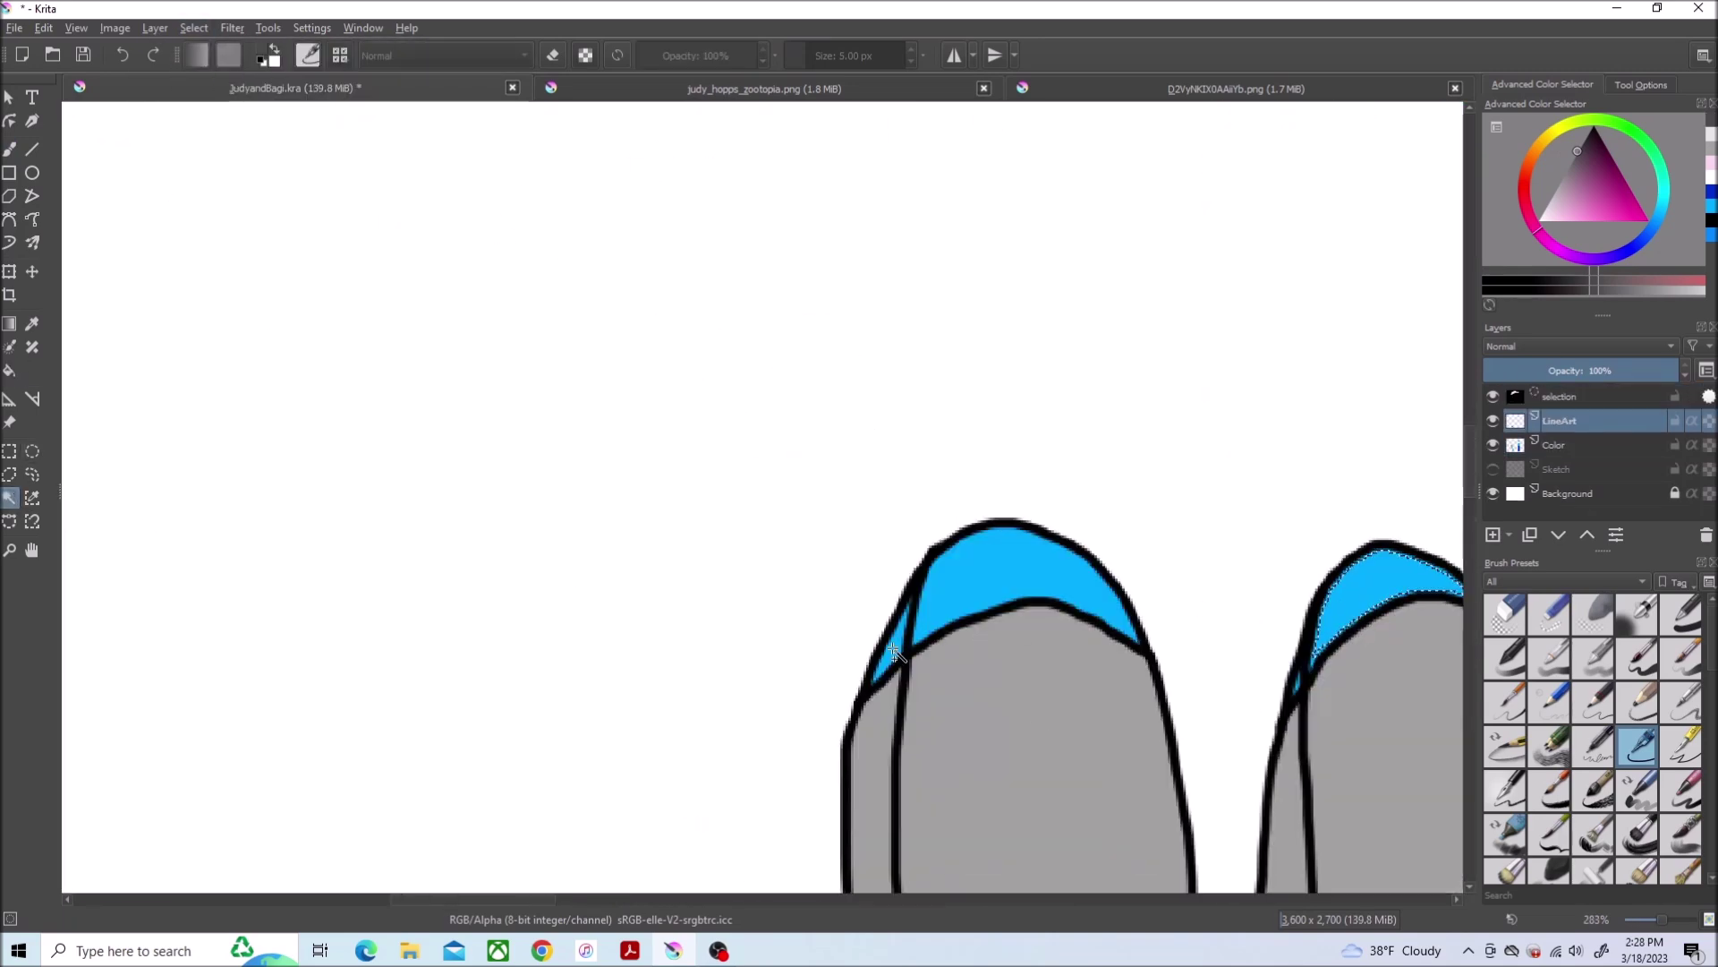
{"action": "scroll", "coordinate": [900, 654], "scroll_direction": "up", "scroll_amount": 4}
{"action": "scroll", "coordinate": [1303, 703], "scroll_direction": "down", "scroll_amount": 2}
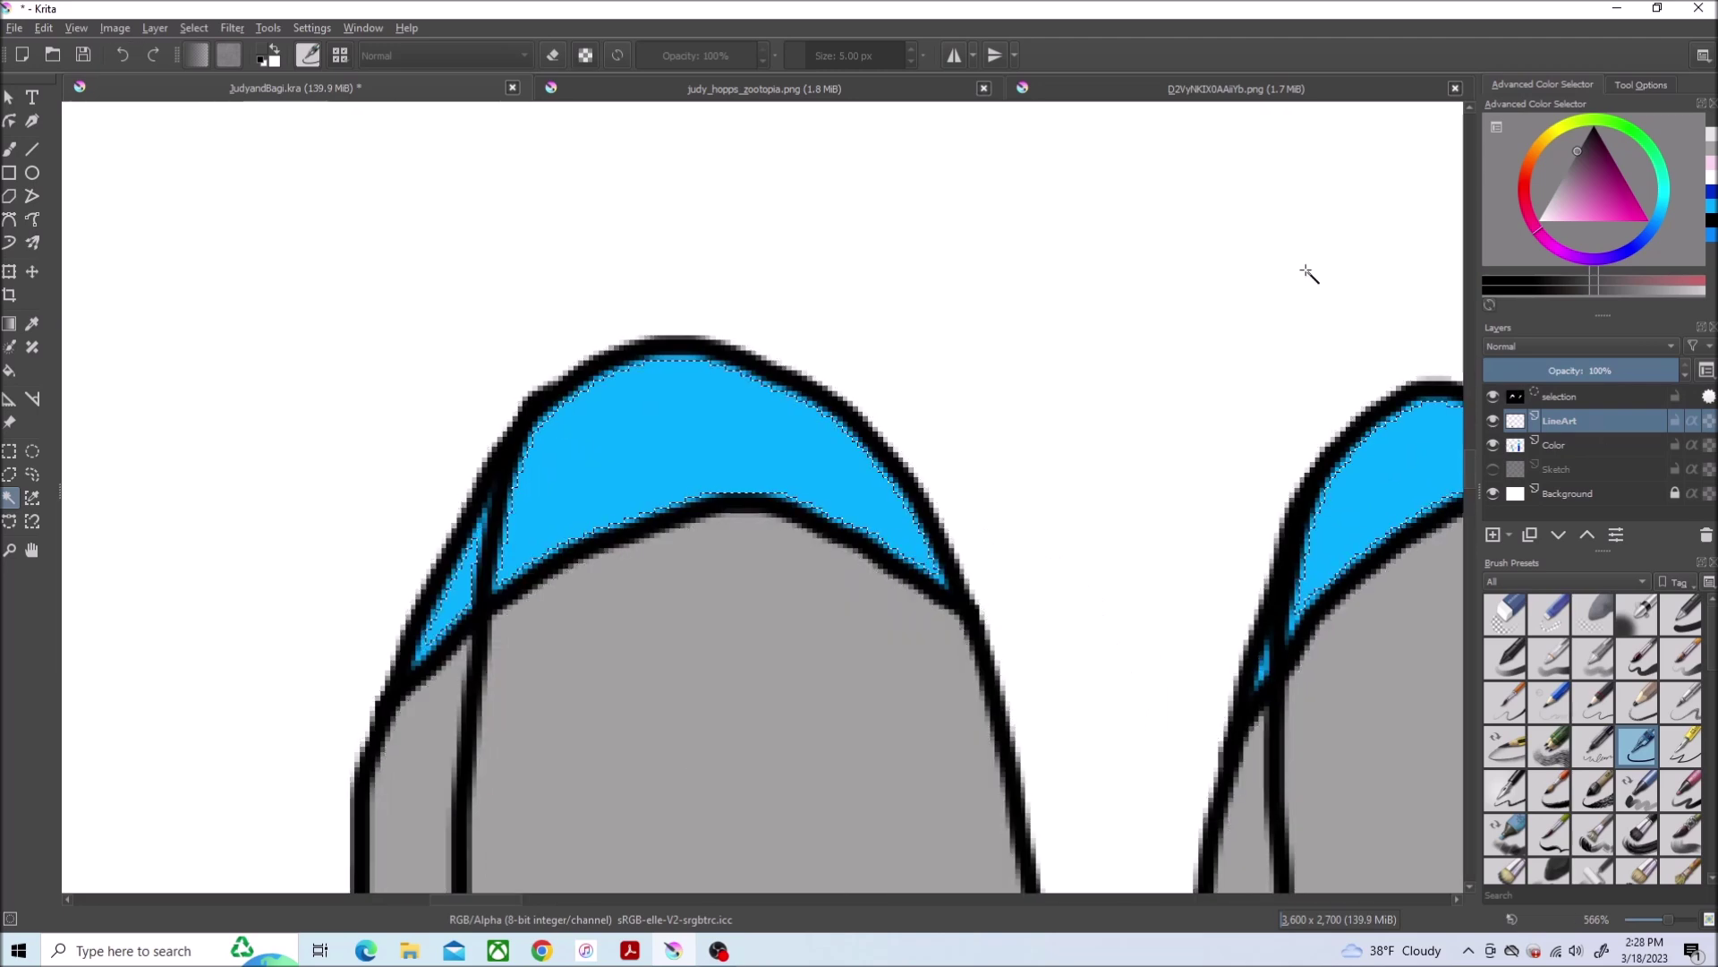
Grow the ear-tip selection and fill it dark grey on the Color layer
{"action": "left_click", "coordinate": [193, 28]}
{"action": "left_click", "coordinate": [228, 365]}
{"action": "left_click", "coordinate": [891, 502]}
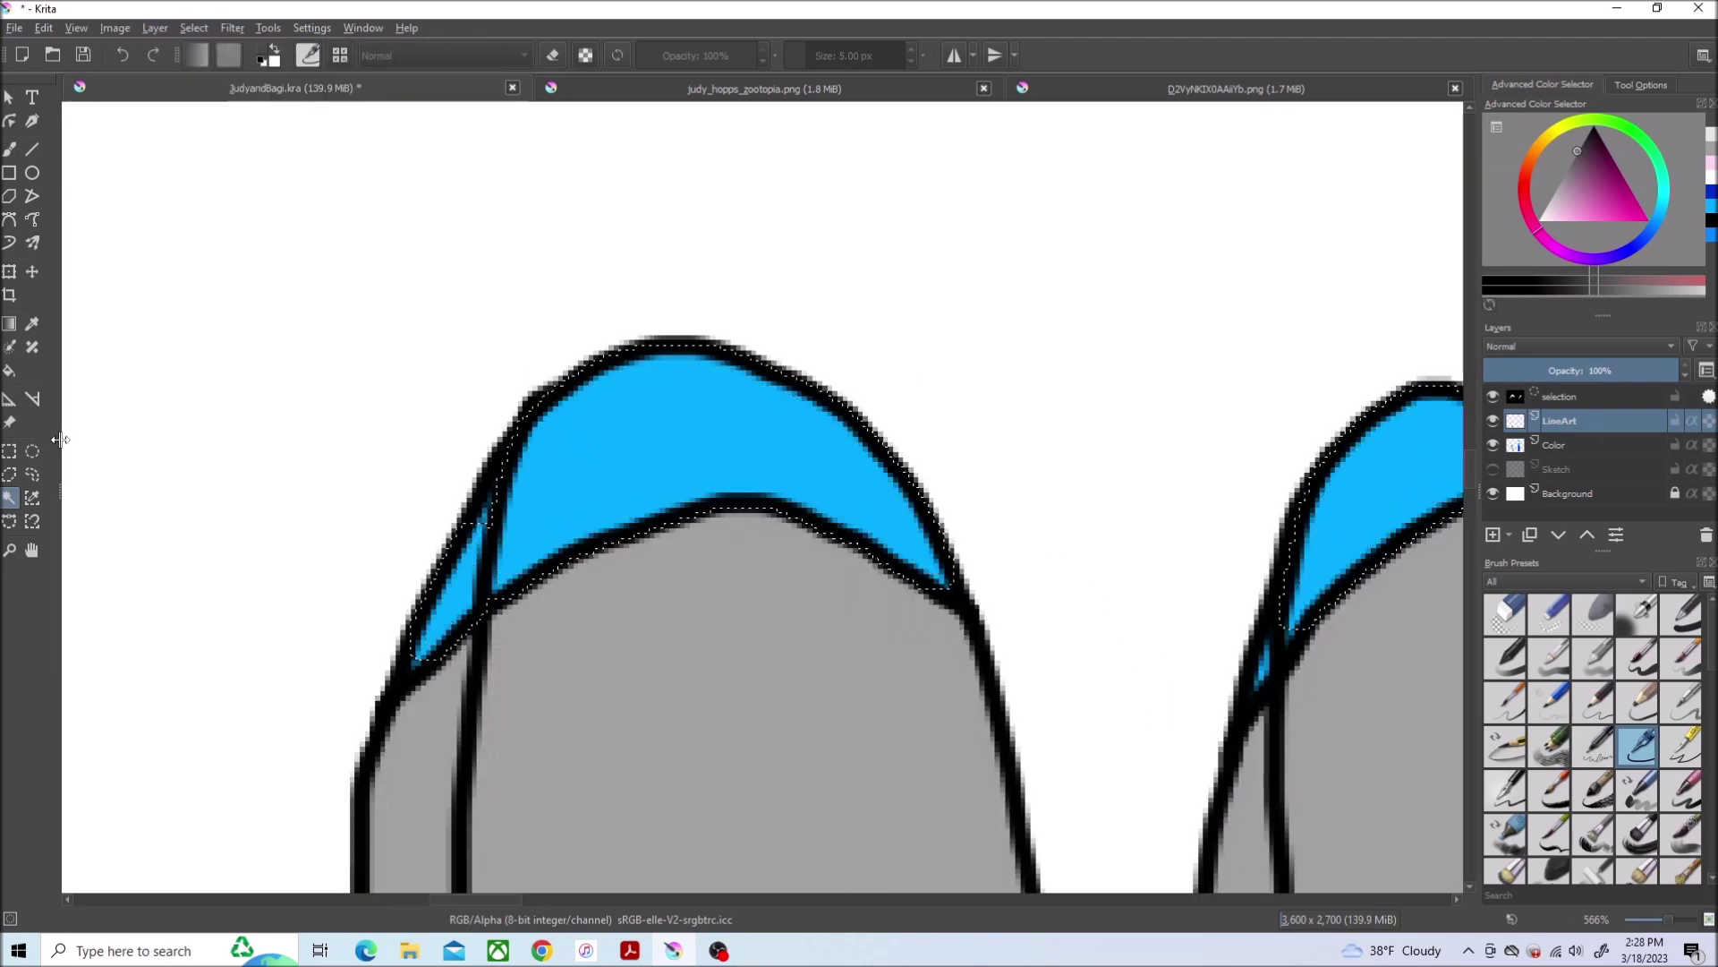
{"action": "left_click", "coordinate": [10, 368]}
{"action": "left_click", "coordinate": [1558, 445]}
{"action": "left_click", "coordinate": [1401, 461]}
{"action": "scroll", "coordinate": [1400, 461], "scroll_direction": "down", "scroll_amount": 1}
{"action": "scroll", "coordinate": [1405, 463], "scroll_direction": "down", "scroll_amount": 3}
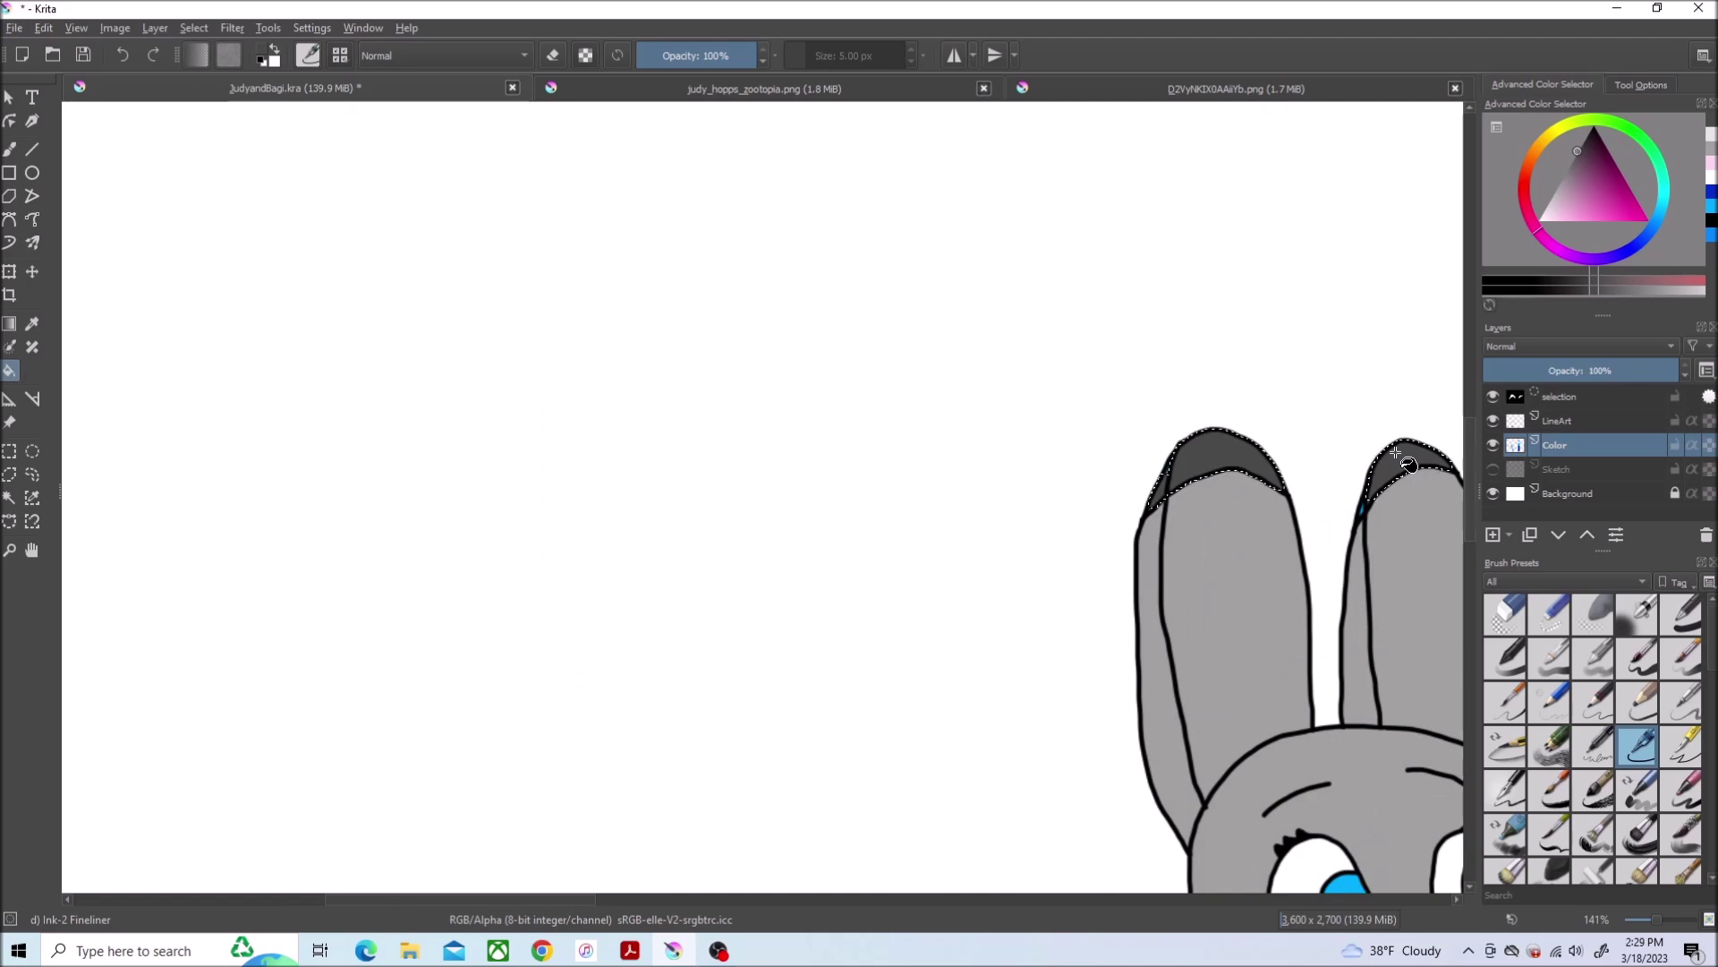
Fill Judy's irises a softer violet-blue, then pick a darker blue from her reference
{"action": "left_click", "coordinate": [773, 88]}
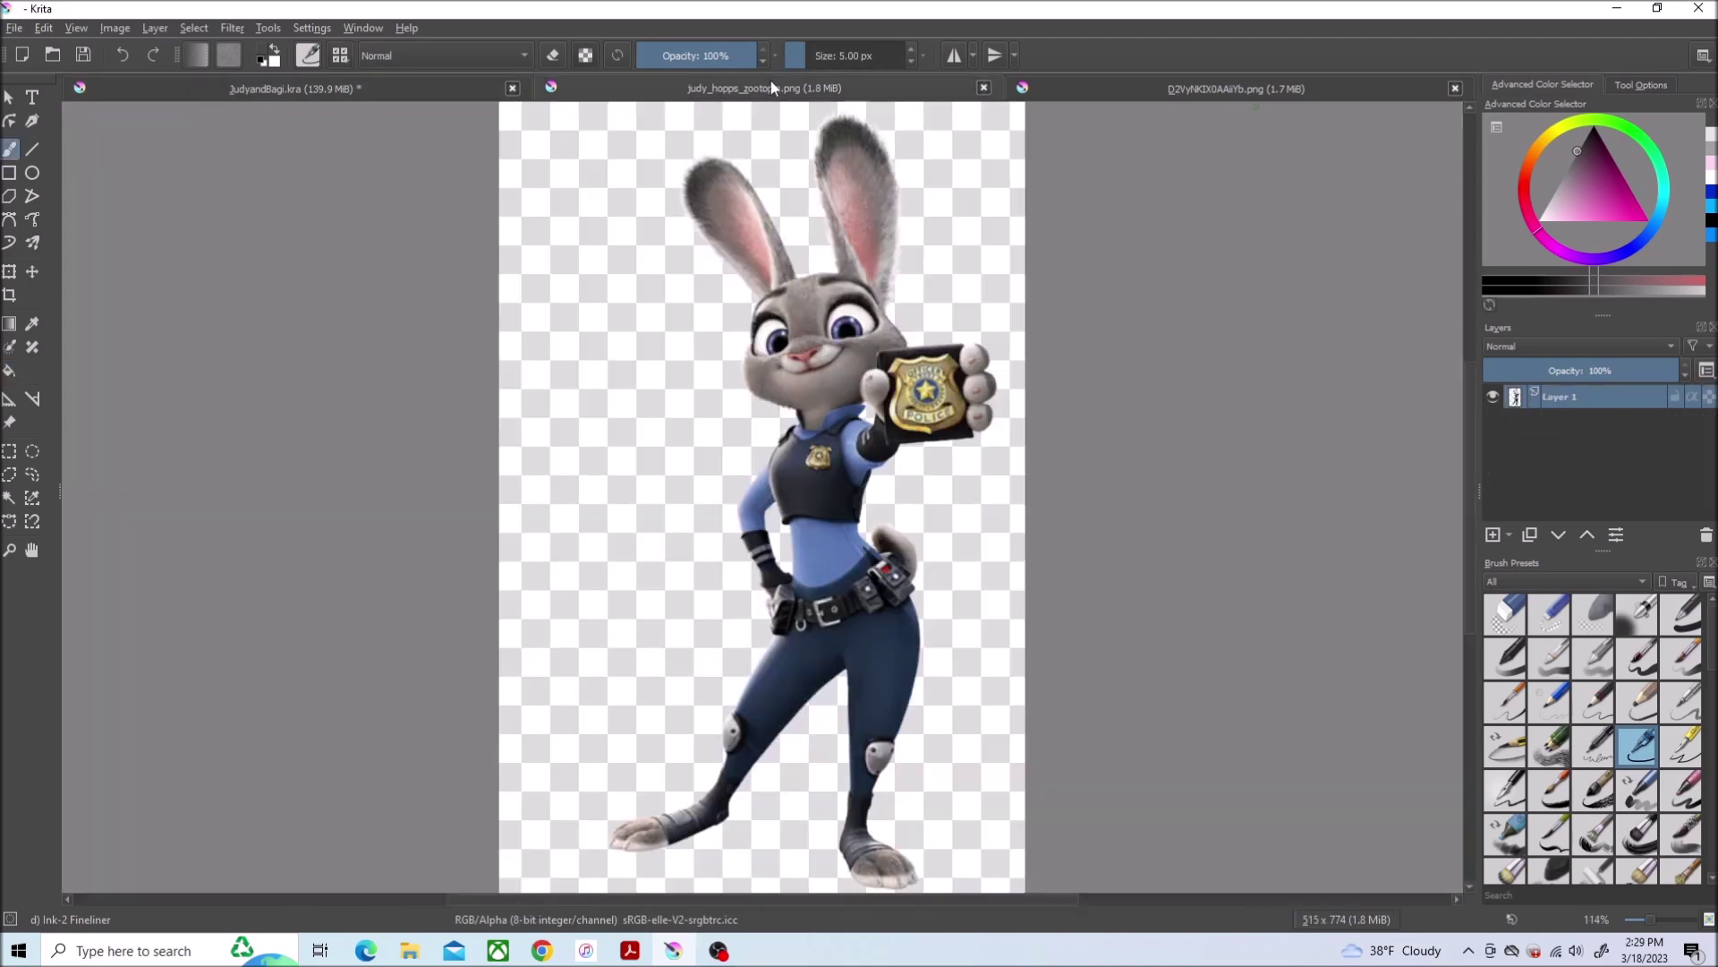
{"action": "left_click", "coordinate": [1712, 195]}
{"action": "left_click_drag", "start_coordinate": [1628, 206], "coordinate": [1606, 206]}
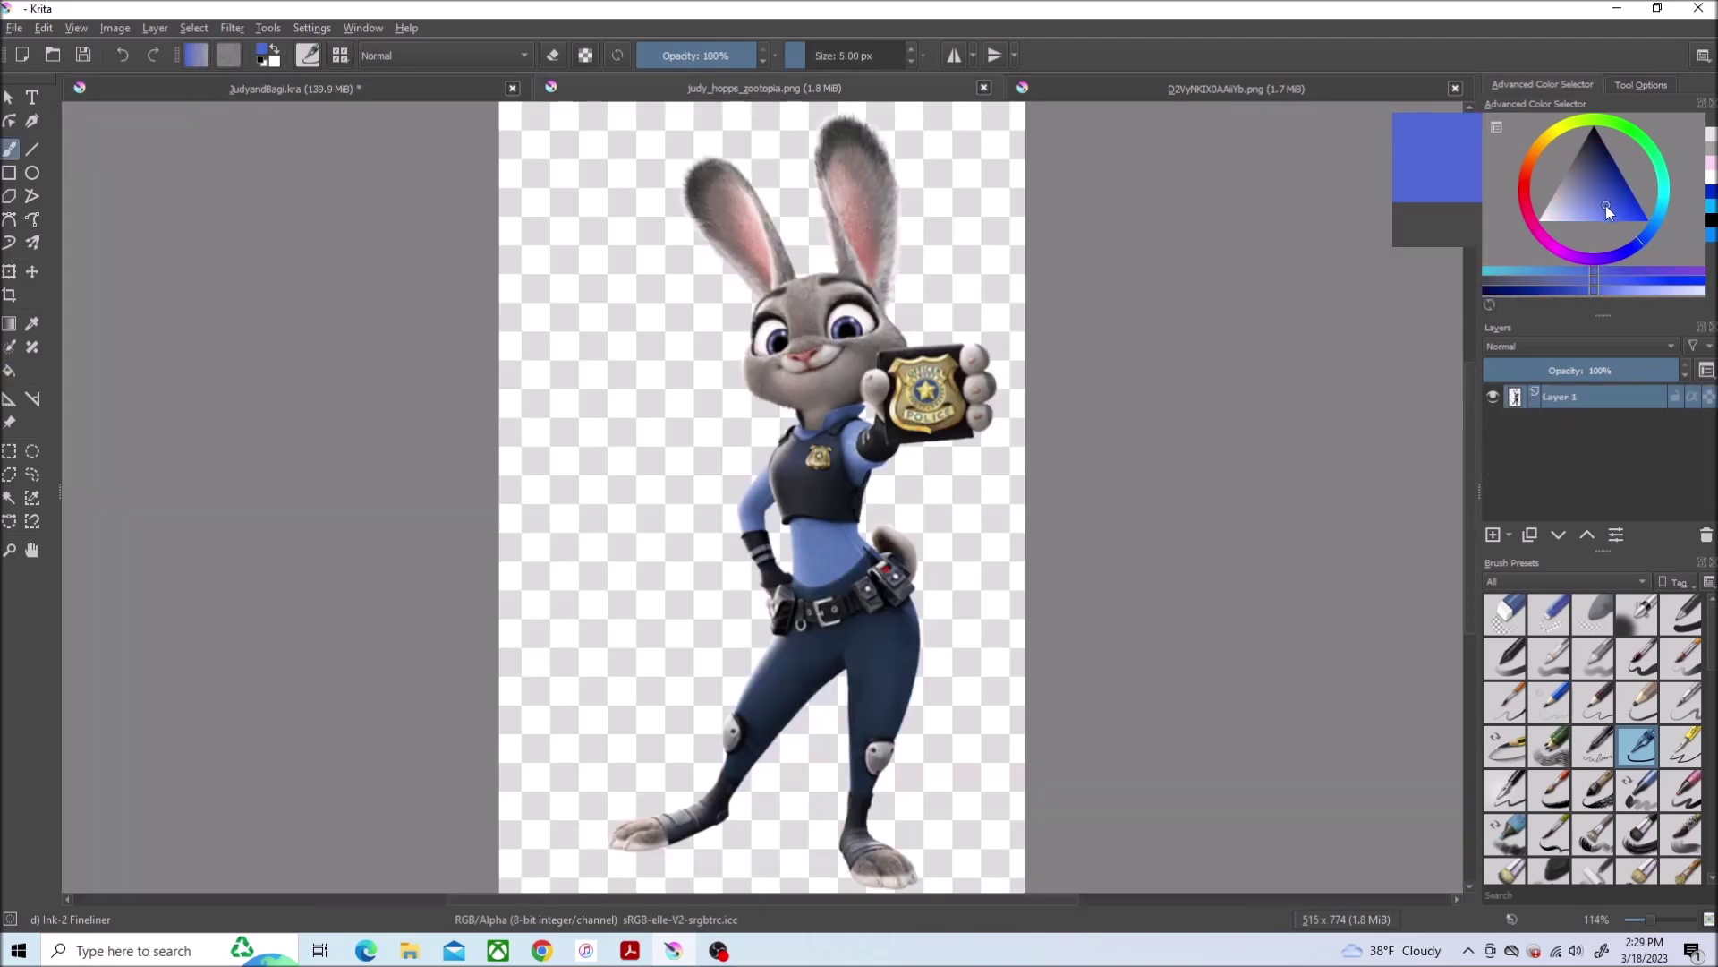
{"action": "left_click", "coordinate": [377, 87]}
{"action": "scroll", "coordinate": [873, 611], "scroll_direction": "up", "scroll_amount": 6}
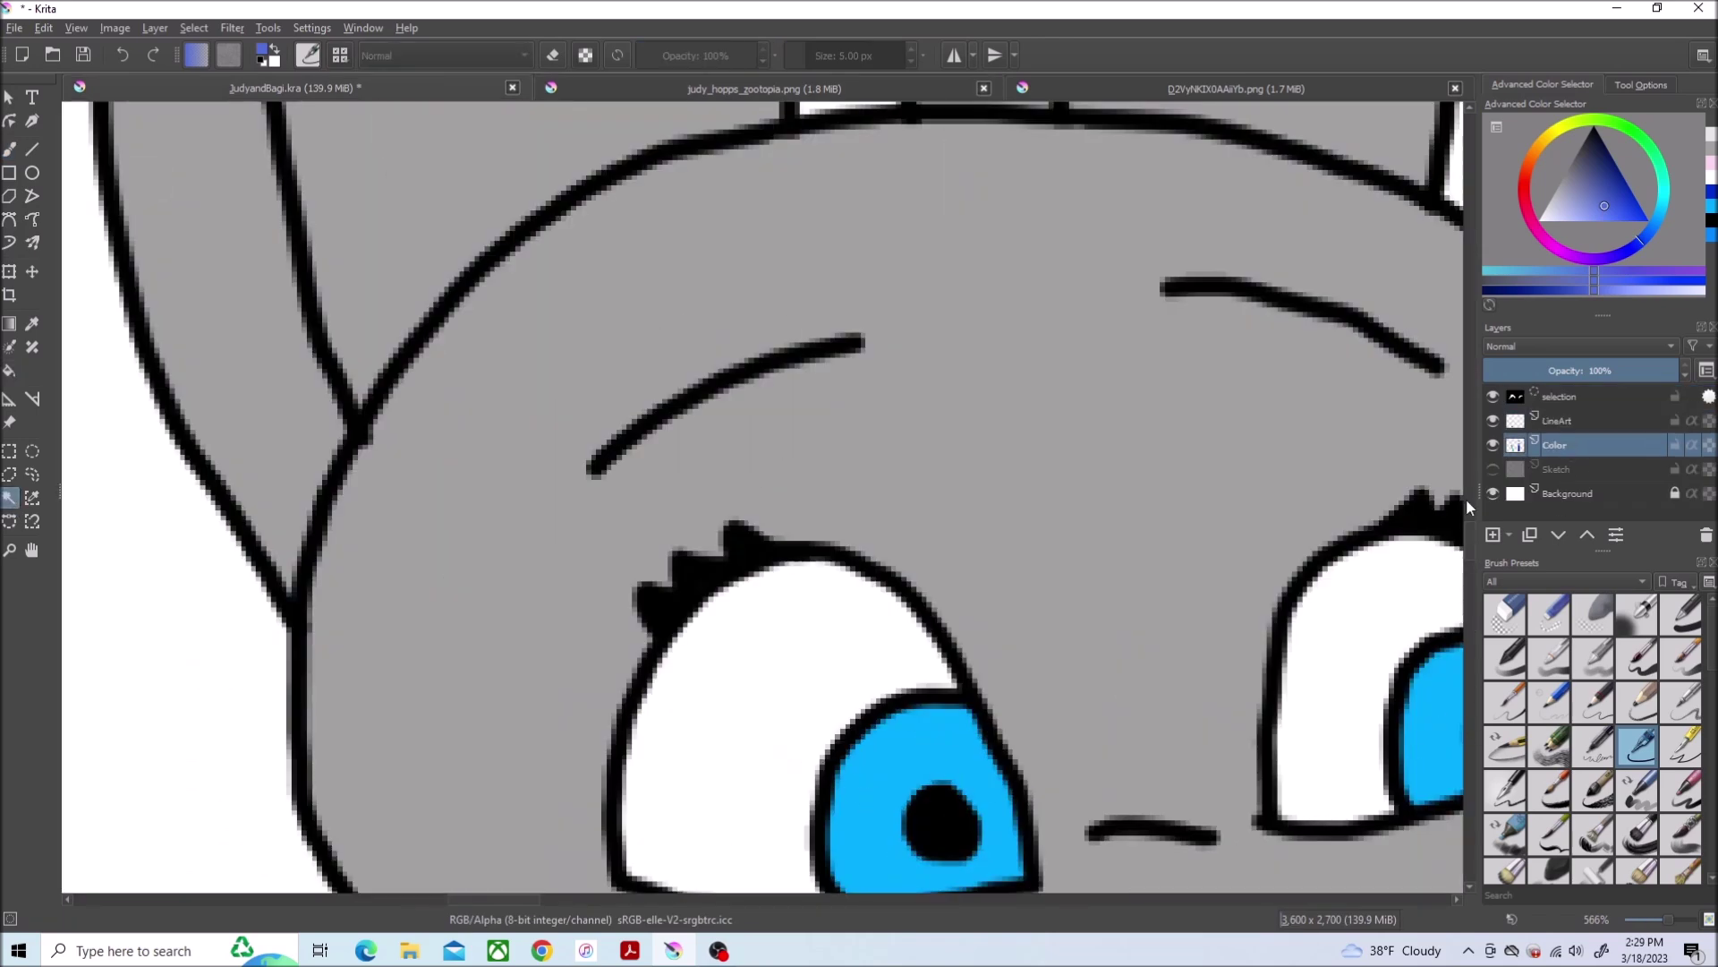
{"action": "left_click", "coordinate": [10, 370]}
{"action": "scroll", "coordinate": [1426, 703], "scroll_direction": "down", "scroll_amount": 1}
{"action": "left_click", "coordinate": [1009, 721]}
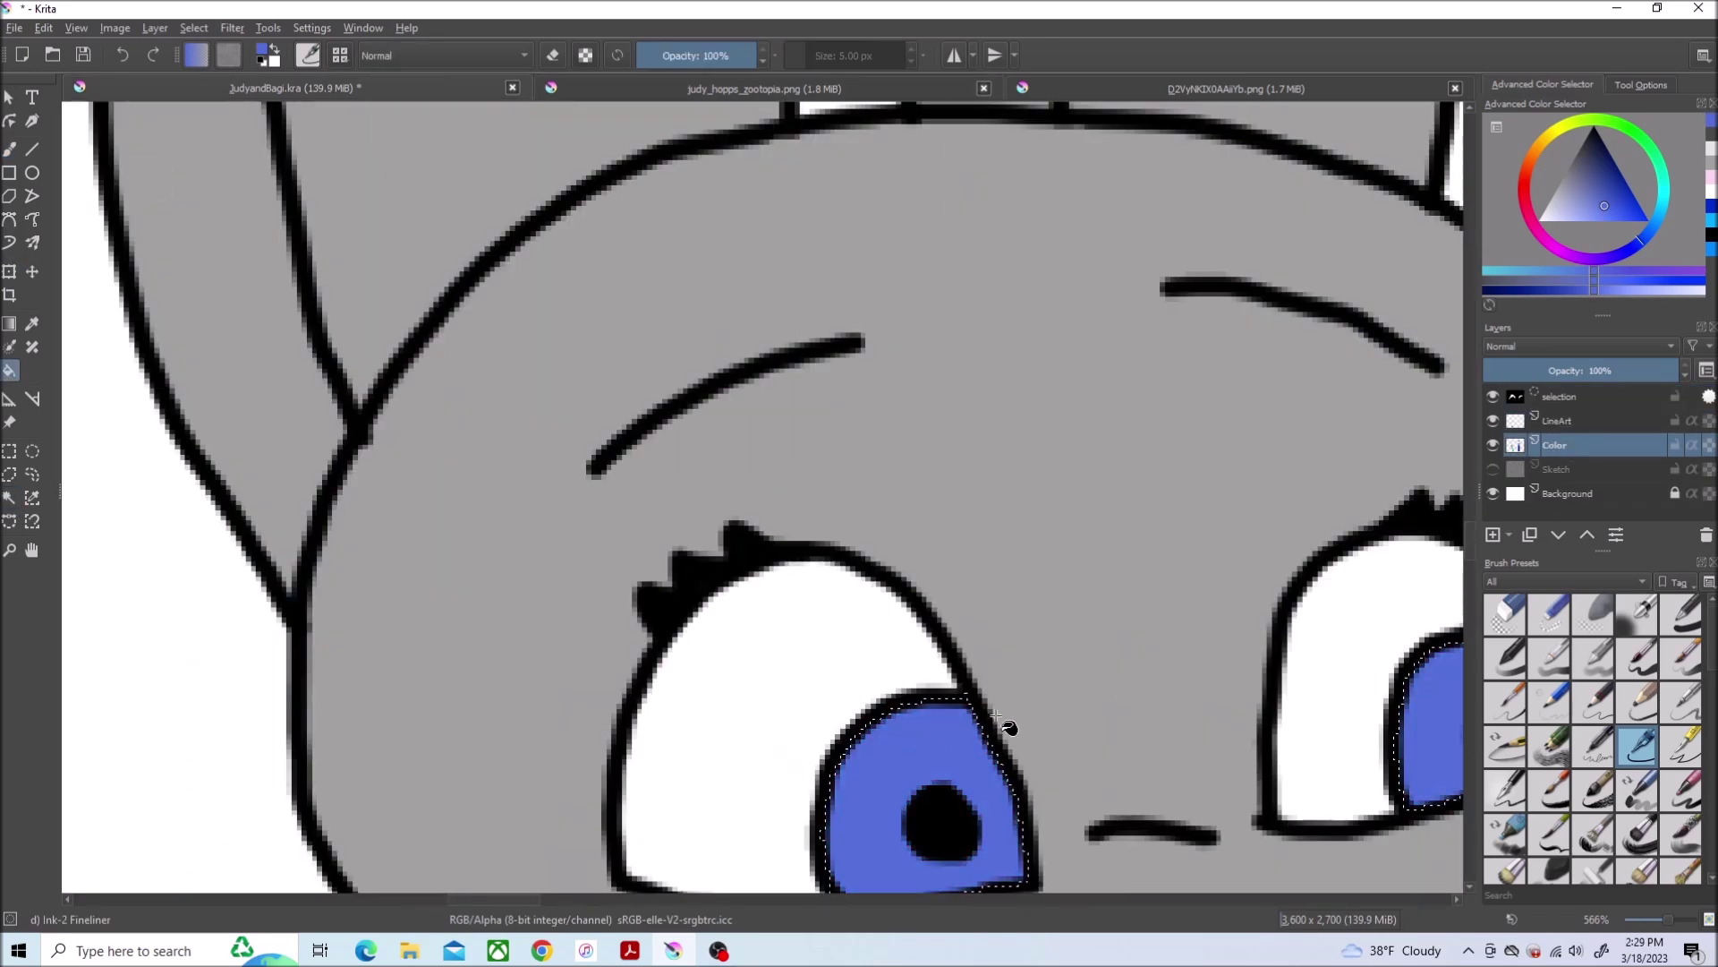
{"action": "scroll", "coordinate": [1009, 722], "scroll_direction": "down", "scroll_amount": 3}
{"action": "scroll", "coordinate": [1025, 684], "scroll_direction": "down", "scroll_amount": 3}
{"action": "scroll", "coordinate": [1046, 746], "scroll_direction": "up", "scroll_amount": 6}
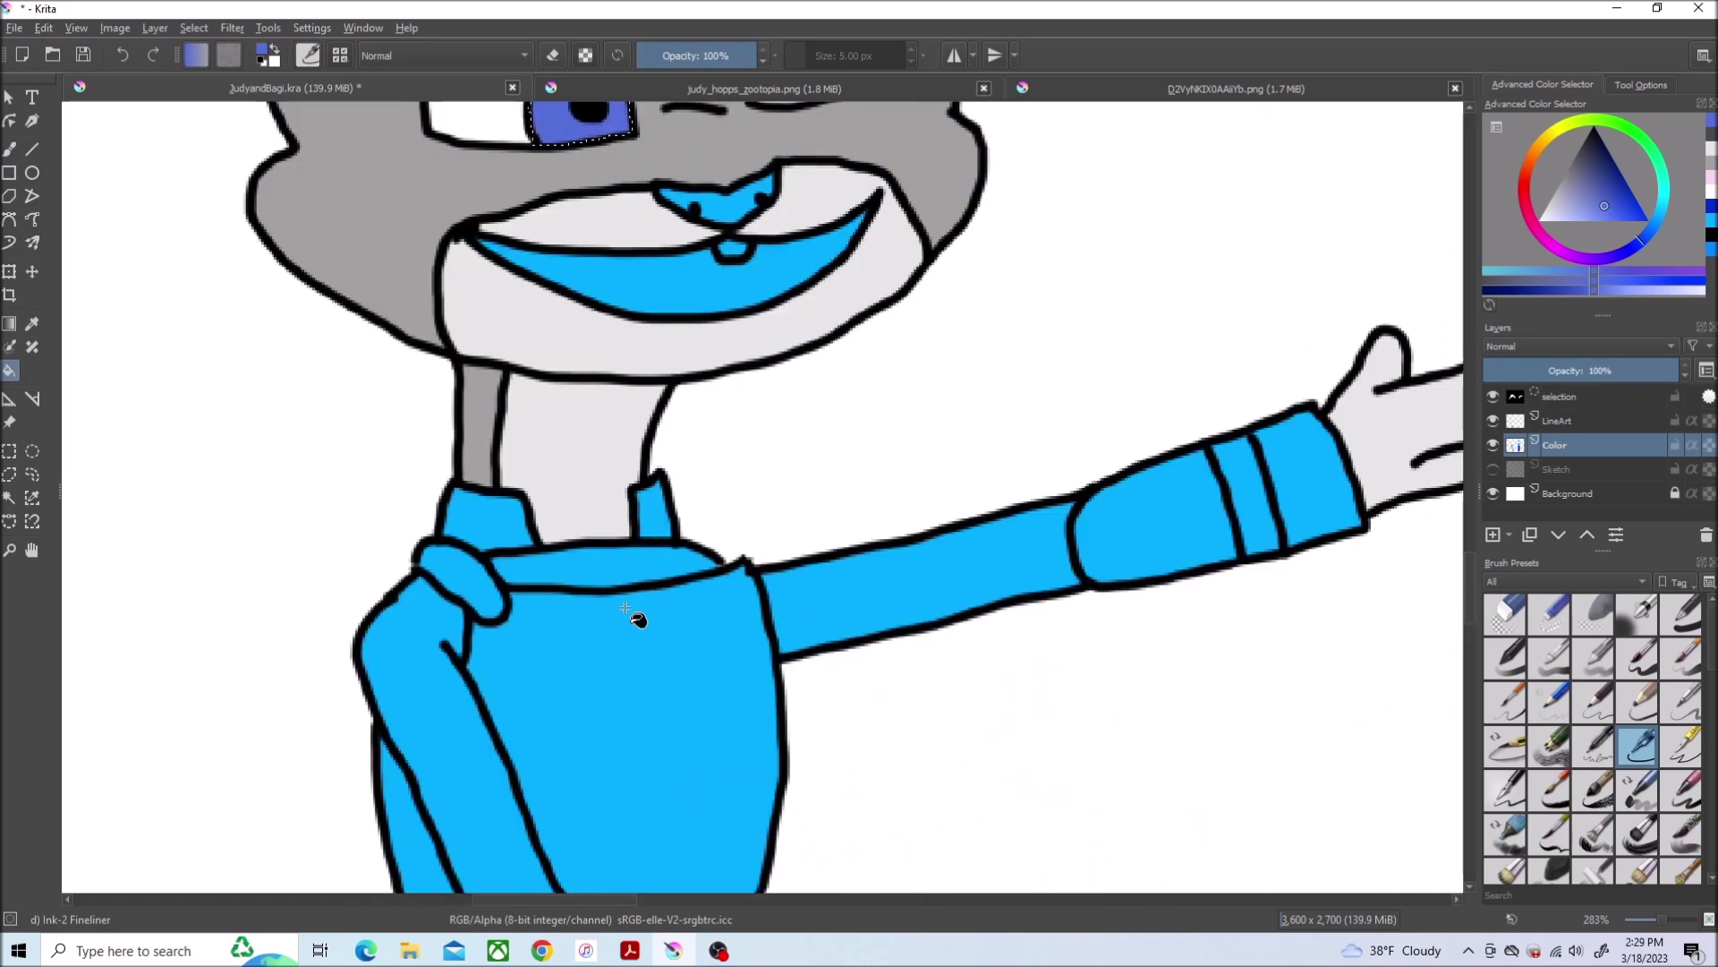
{"action": "key", "text": "ctrl+Tab"}
{"action": "mouse_move", "coordinate": [1631, 206]}
{"action": "left_mouse_down"}
{"action": "mouse_move", "coordinate": [1611, 184]}
{"action": "mouse_move", "coordinate": [1646, 191]}
{"action": "mouse_move", "coordinate": [1631, 250]}
{"action": "left_mouse_up"}
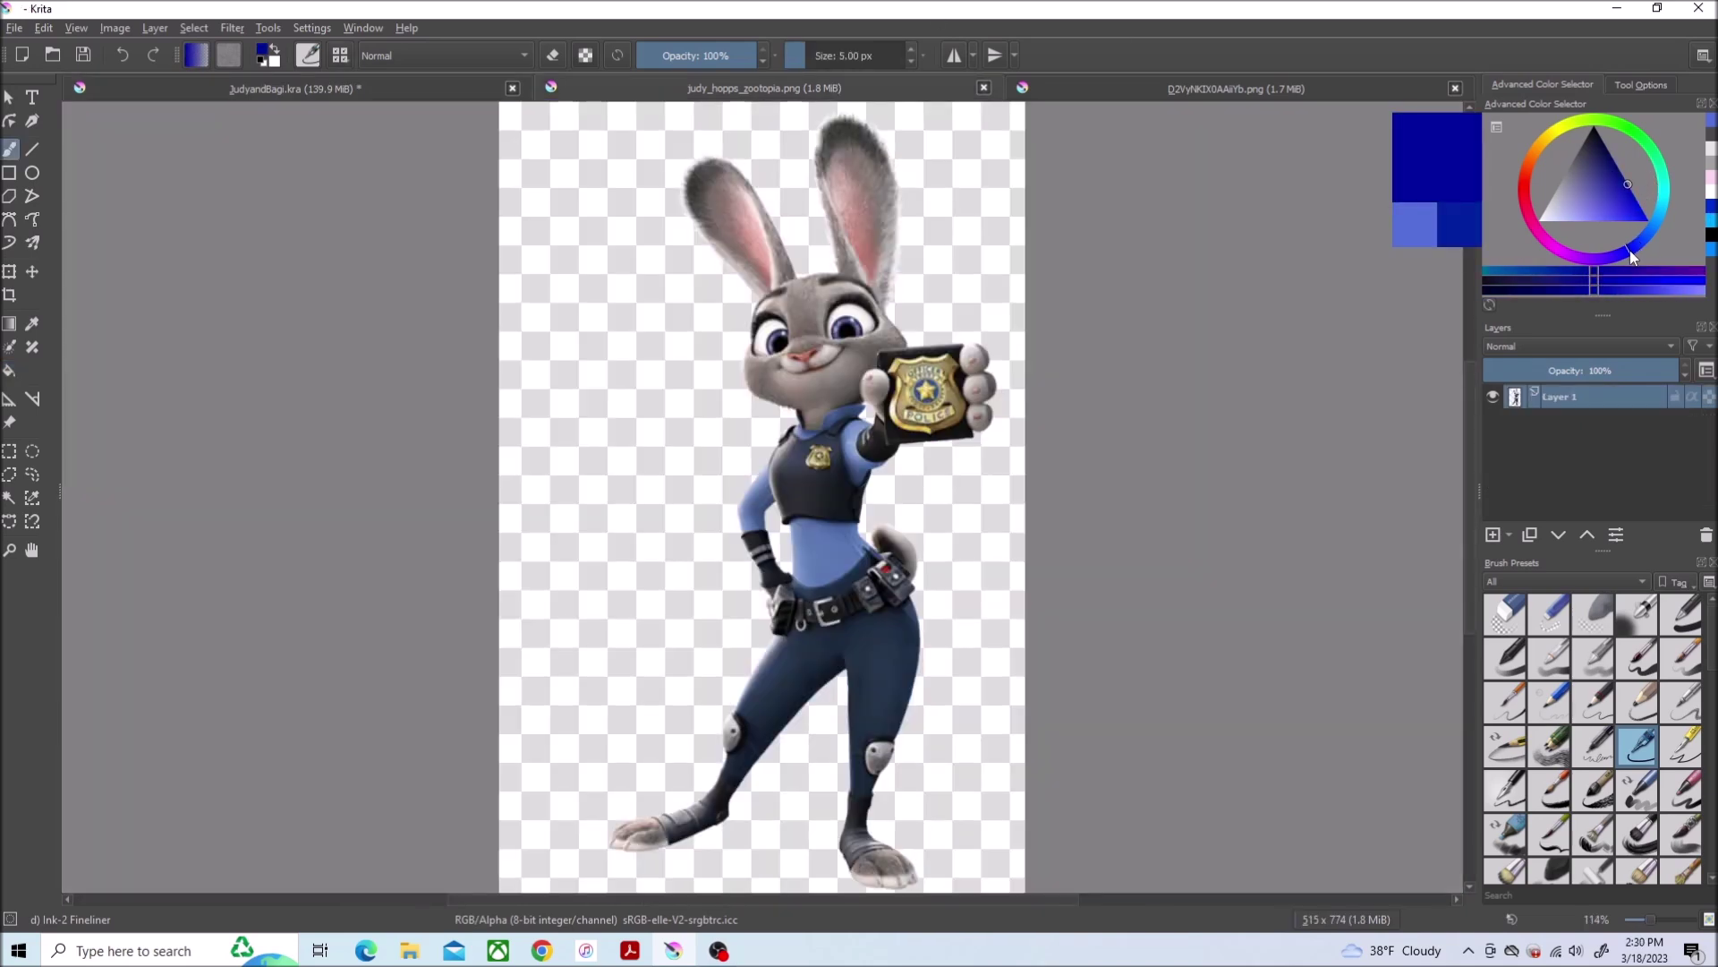
Pick a dark navy and fill Judy's torso and arm cuffs with it
{"action": "left_click", "coordinate": [1604, 179]}
{"action": "left_click_drag", "start_coordinate": [1605, 179], "coordinate": [1595, 157]}
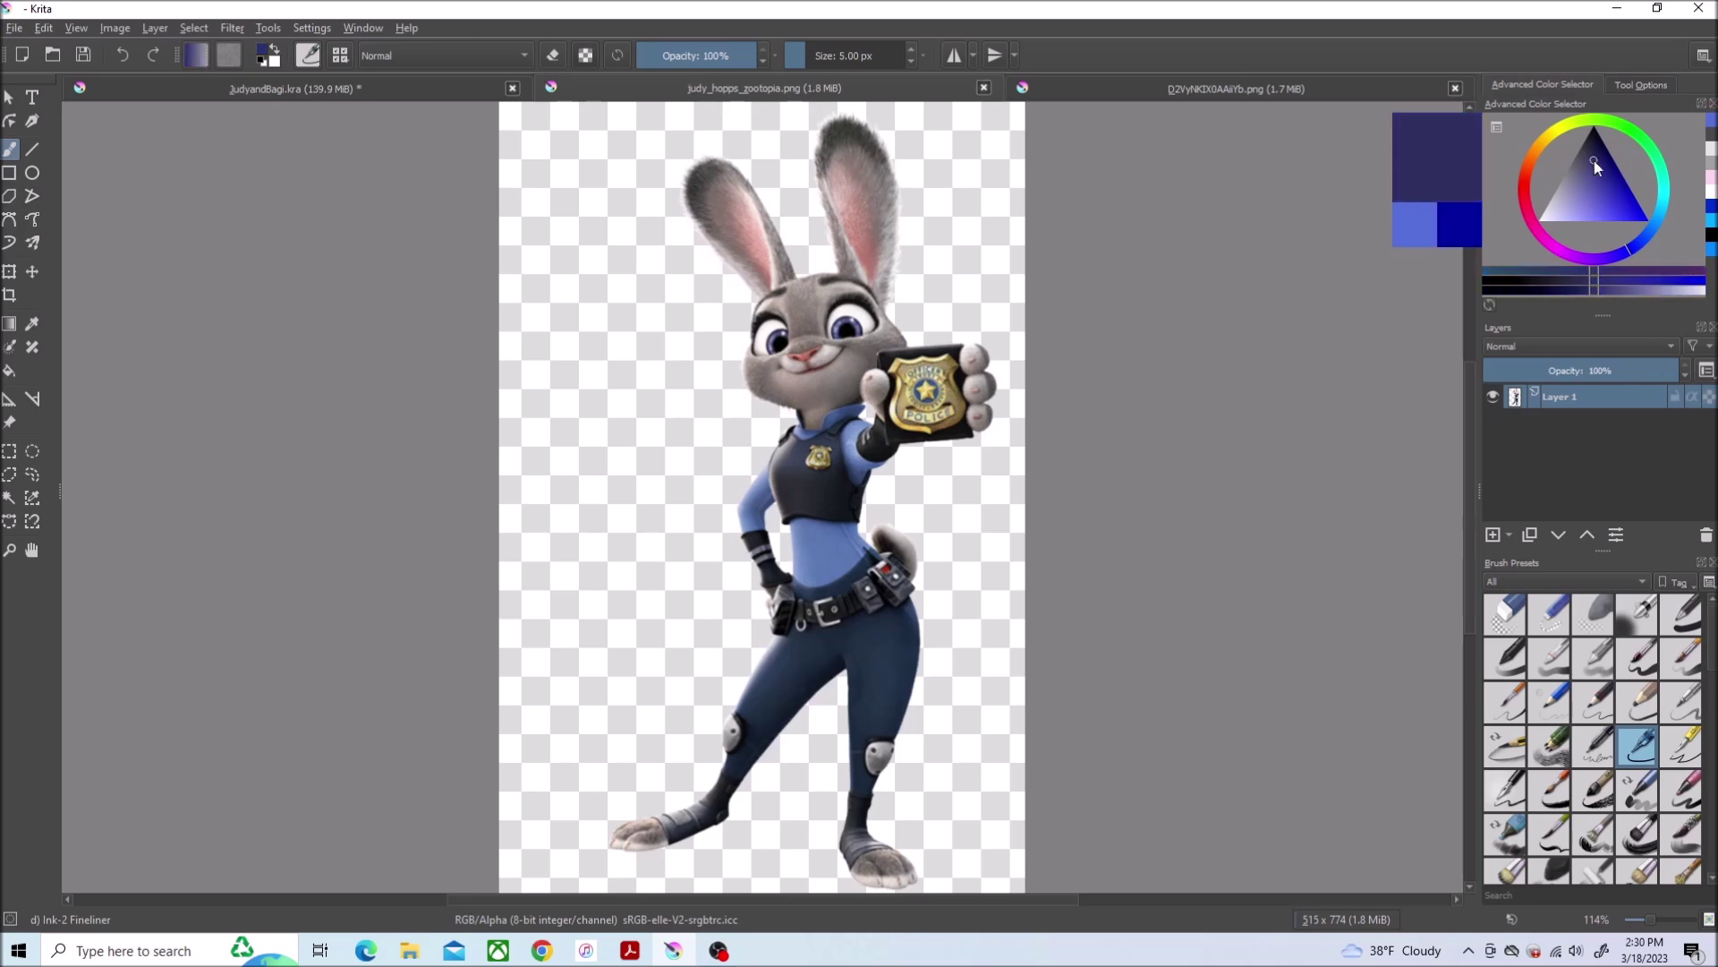
{"action": "left_click", "coordinate": [303, 91]}
{"action": "scroll", "coordinate": [230, 491], "scroll_direction": "up", "scroll_amount": 4}
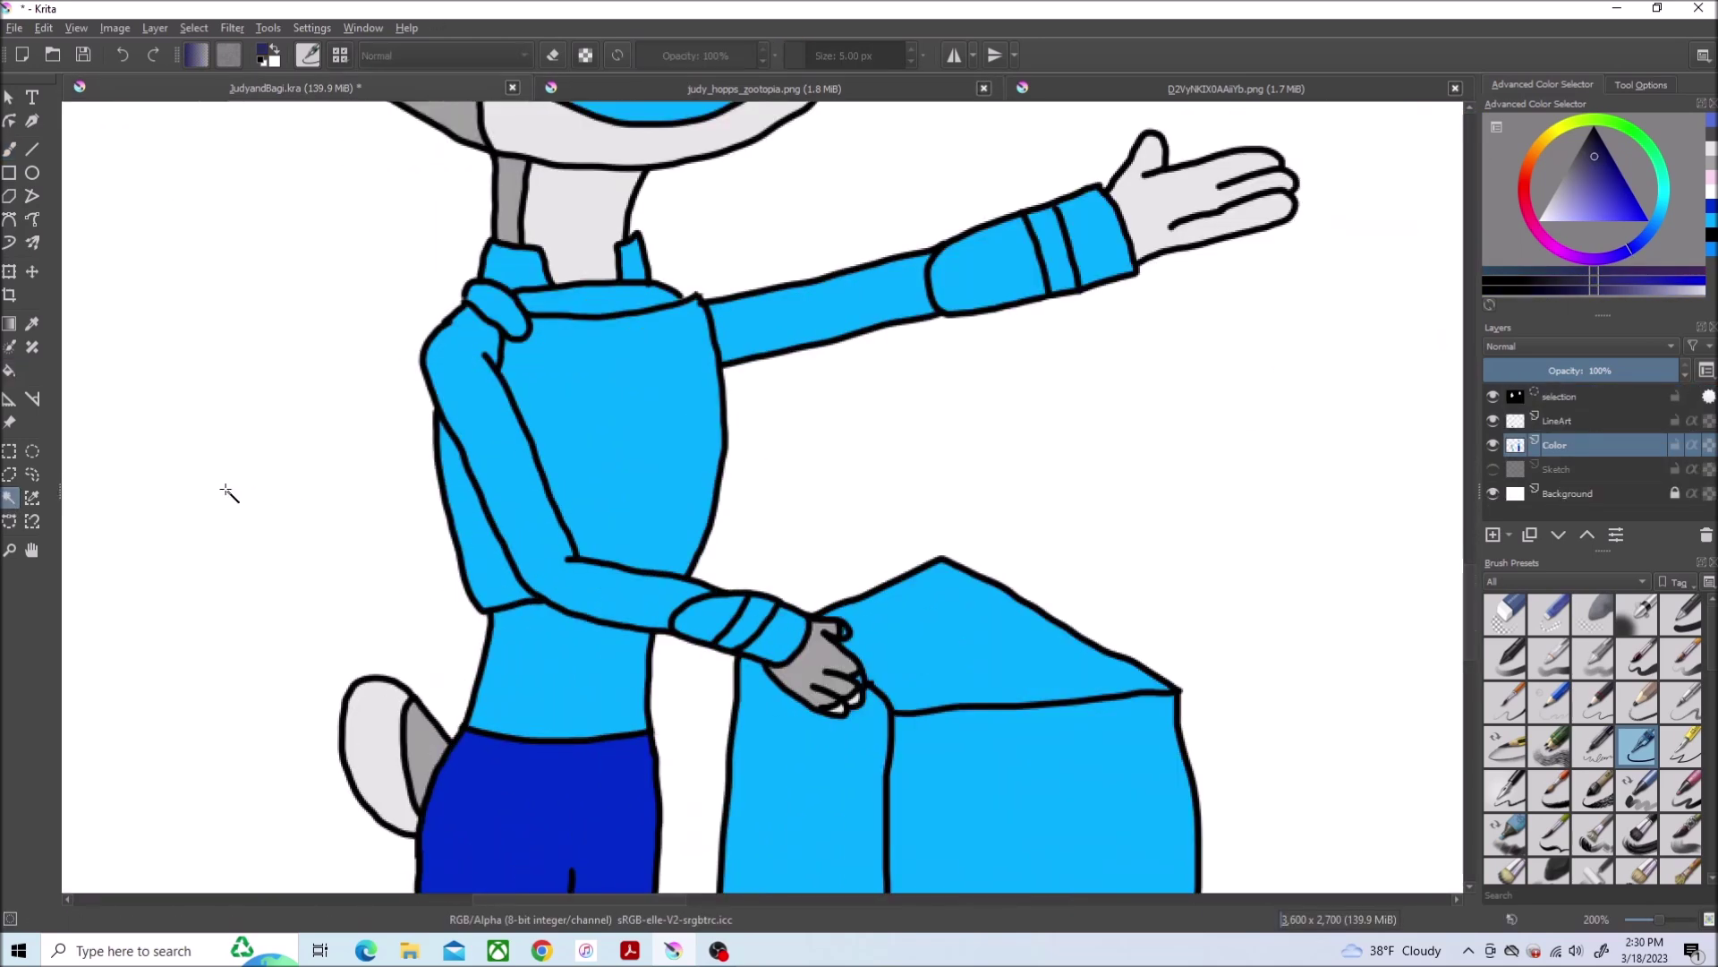
{"action": "left_click", "coordinate": [636, 382], "text": "shift"}
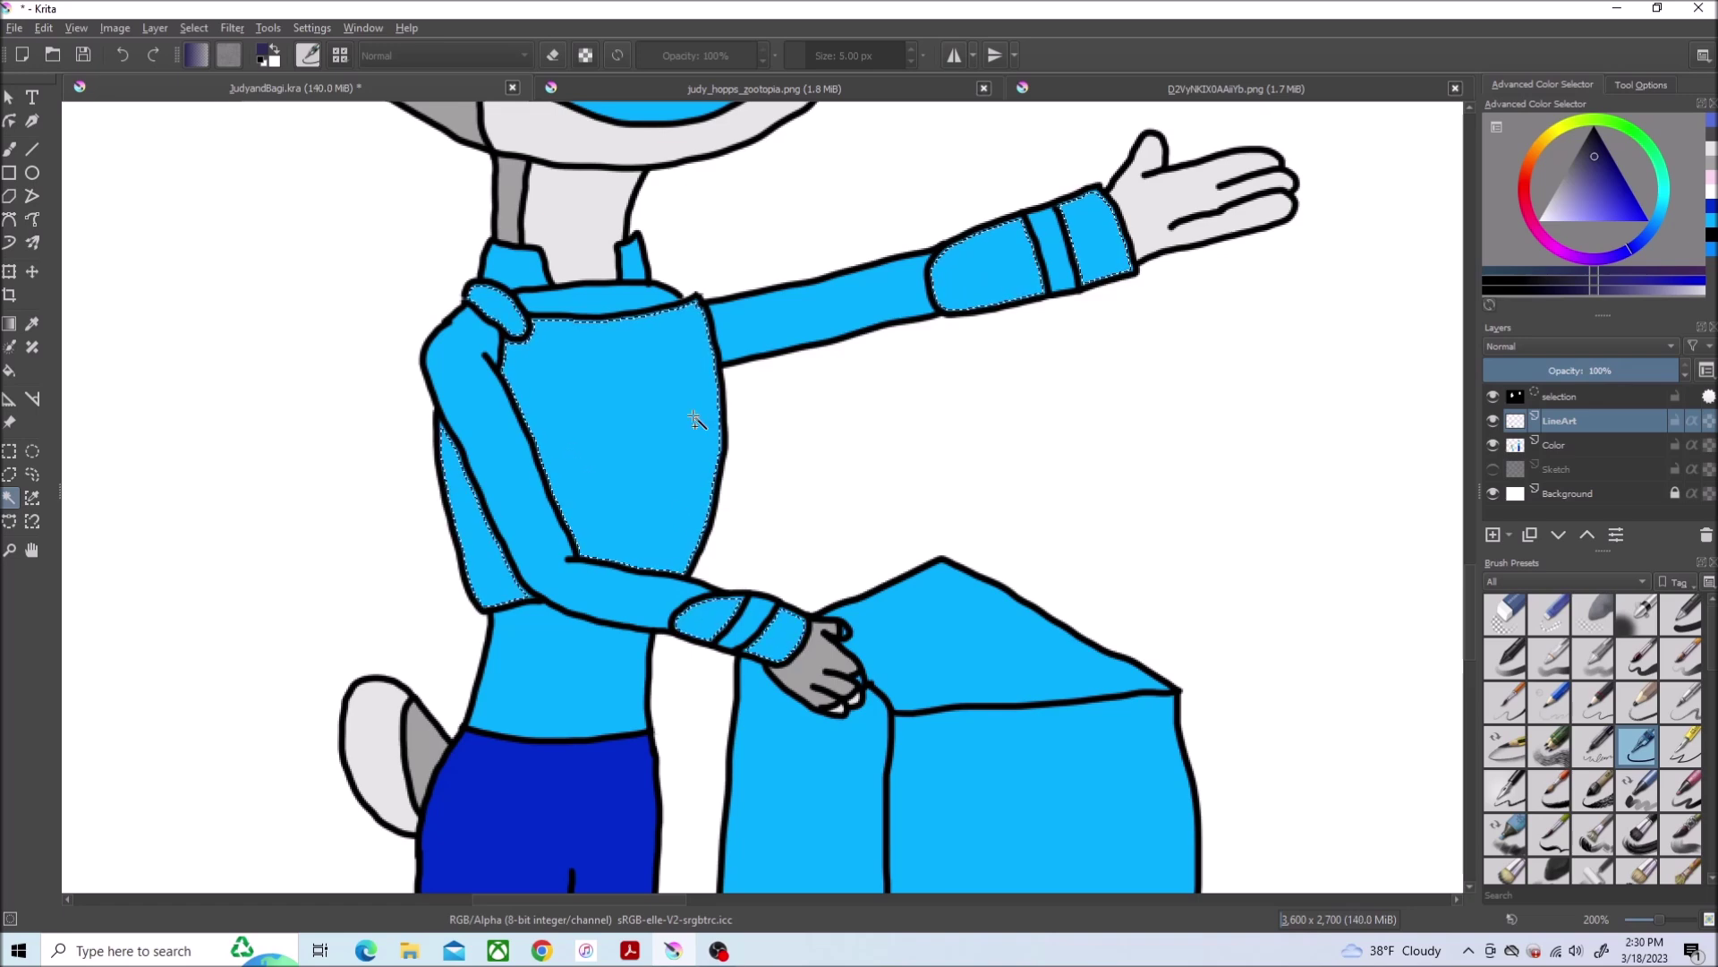
{"action": "left_click", "coordinate": [193, 27]}
{"action": "left_click", "coordinate": [282, 256]}
{"action": "left_click", "coordinate": [884, 504]}
{"action": "key", "text": "f"}
{"action": "left_click", "coordinate": [1553, 445]}
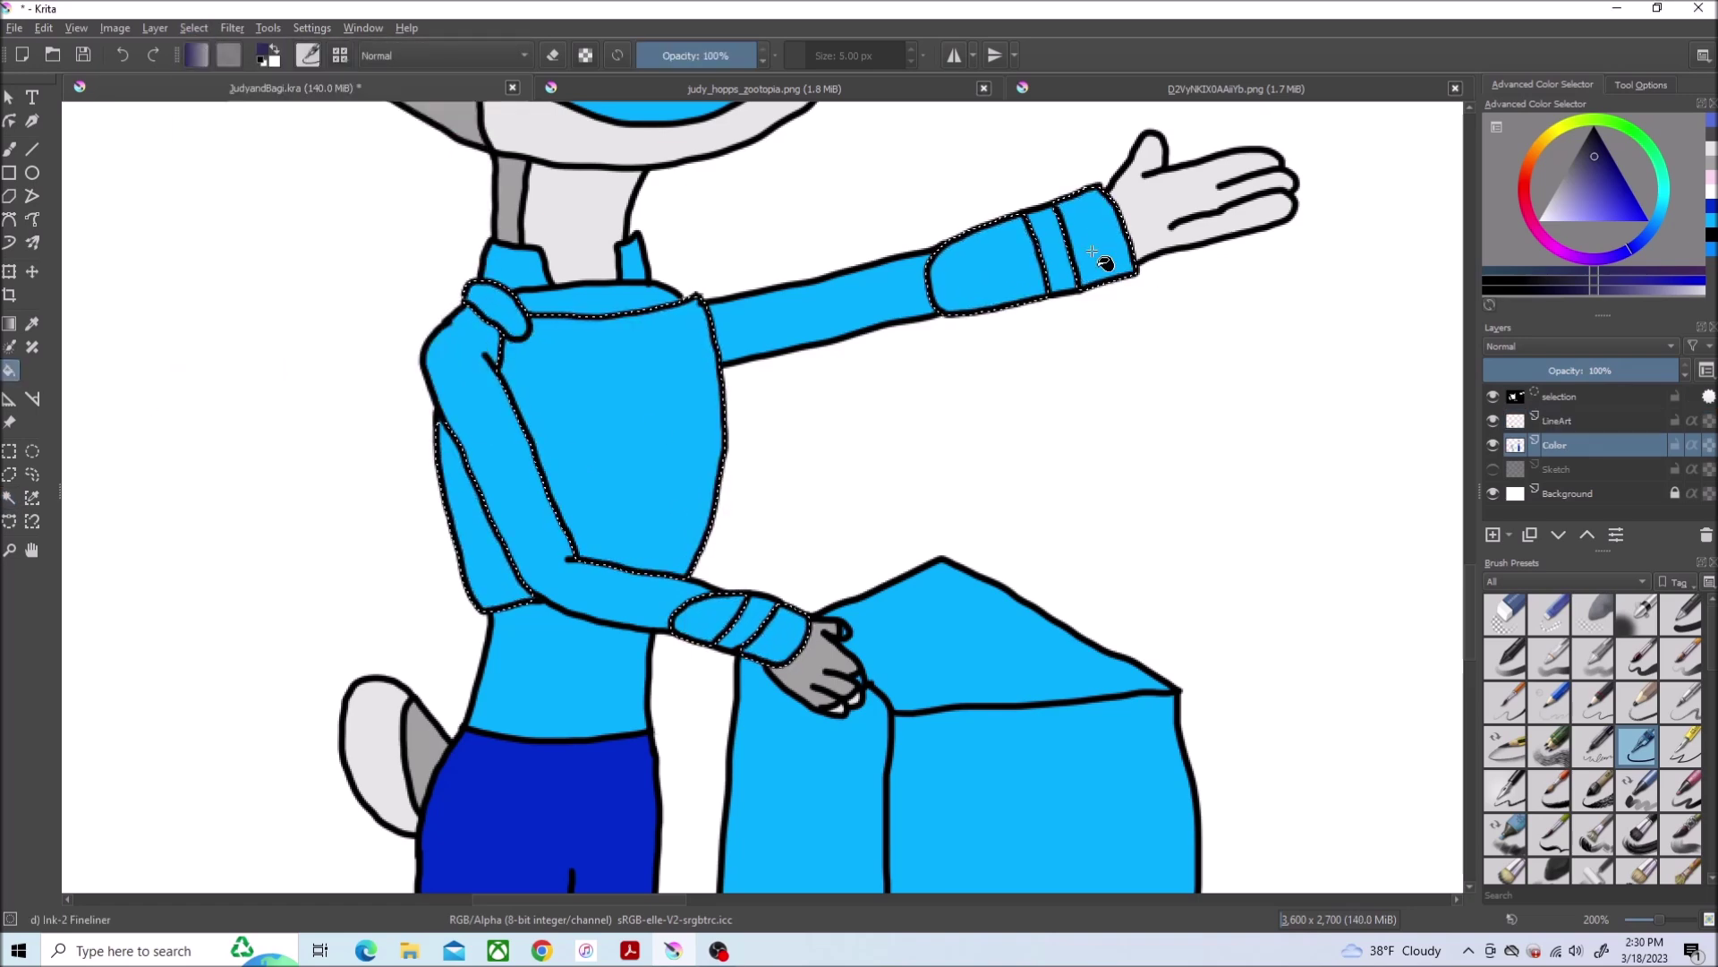
{"action": "left_click", "coordinate": [1094, 250]}
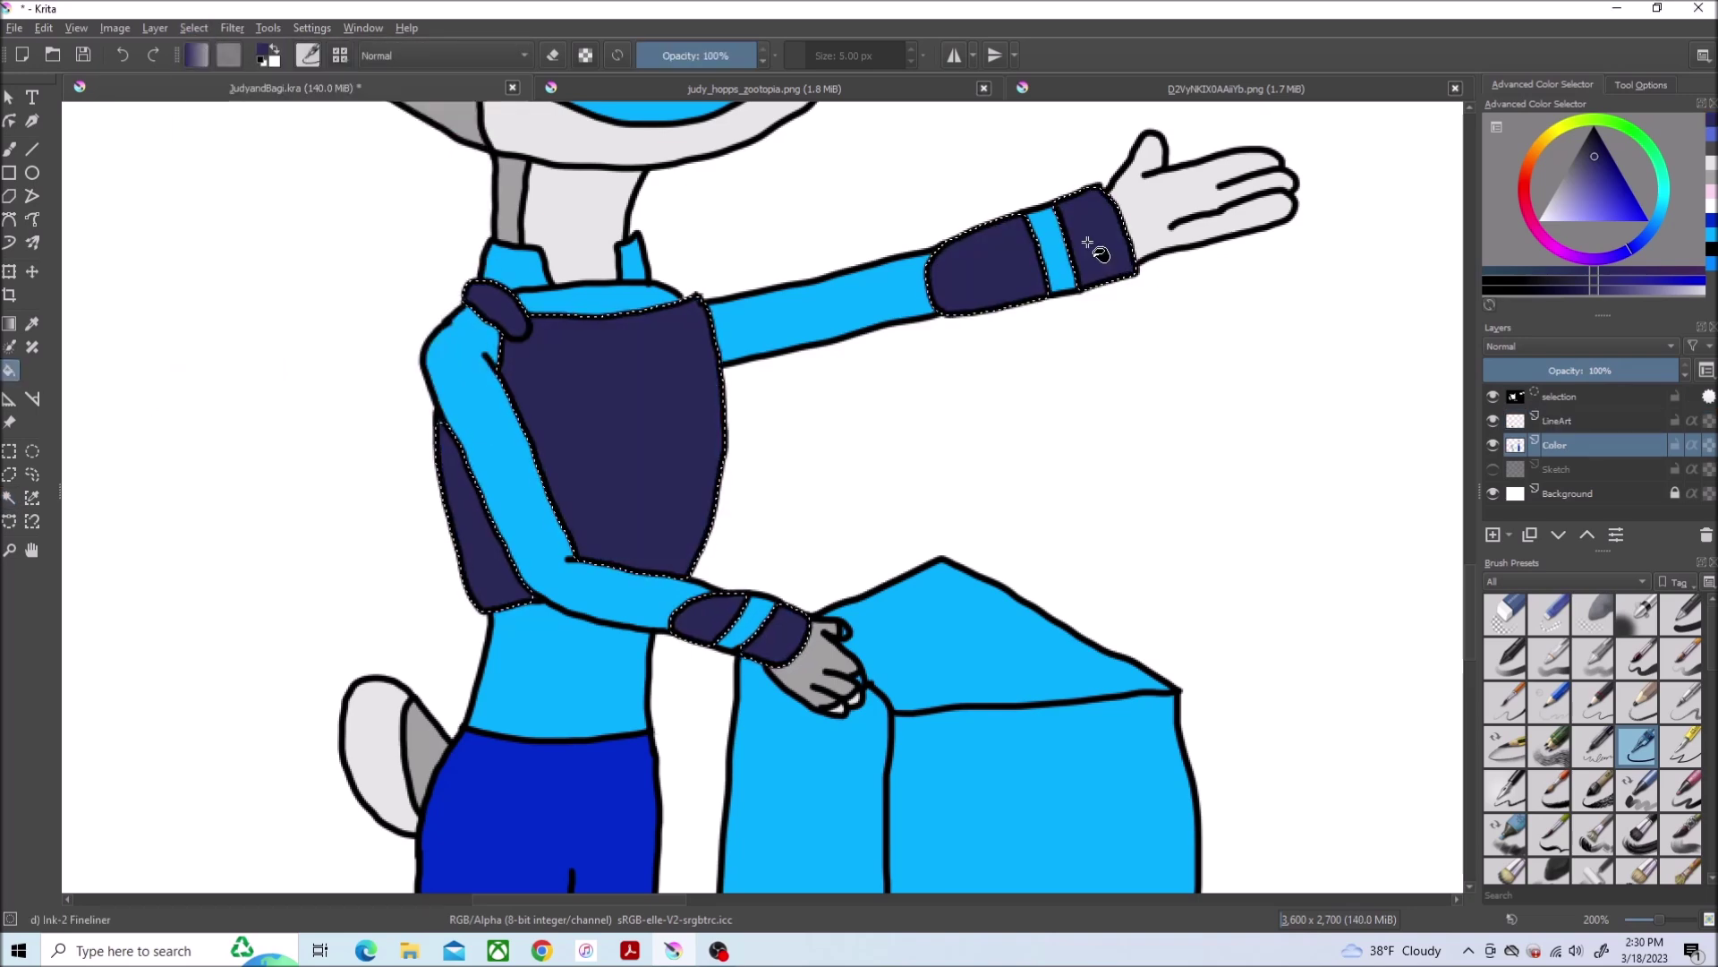
Fill Judy's knee patches light grey and zoom out to the whole figure
{"action": "left_click_drag", "start_coordinate": [1559, 192], "coordinate": [1528, 204]}
{"action": "key", "text": "Page_Up"}
{"action": "left_click", "coordinate": [10, 497]}
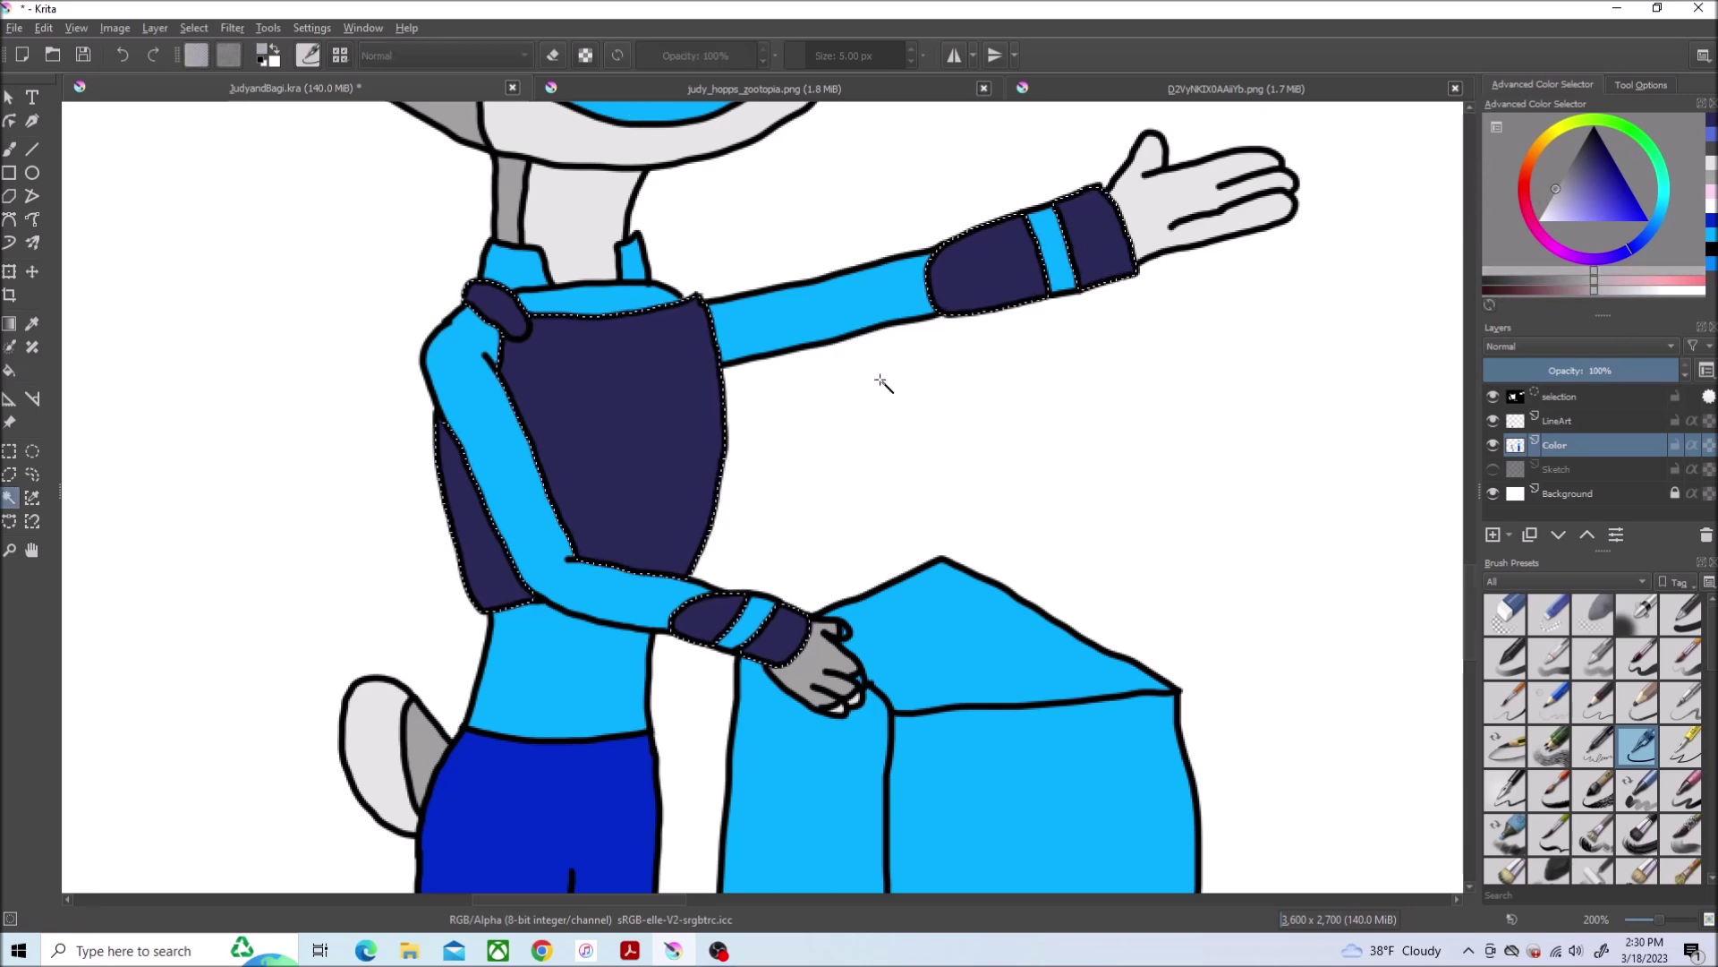
{"action": "scroll", "coordinate": [776, 614], "scroll_direction": "down", "scroll_amount": 5}
{"action": "scroll", "coordinate": [700, 788], "scroll_direction": "up", "scroll_amount": 1, "text": "ctrl"}
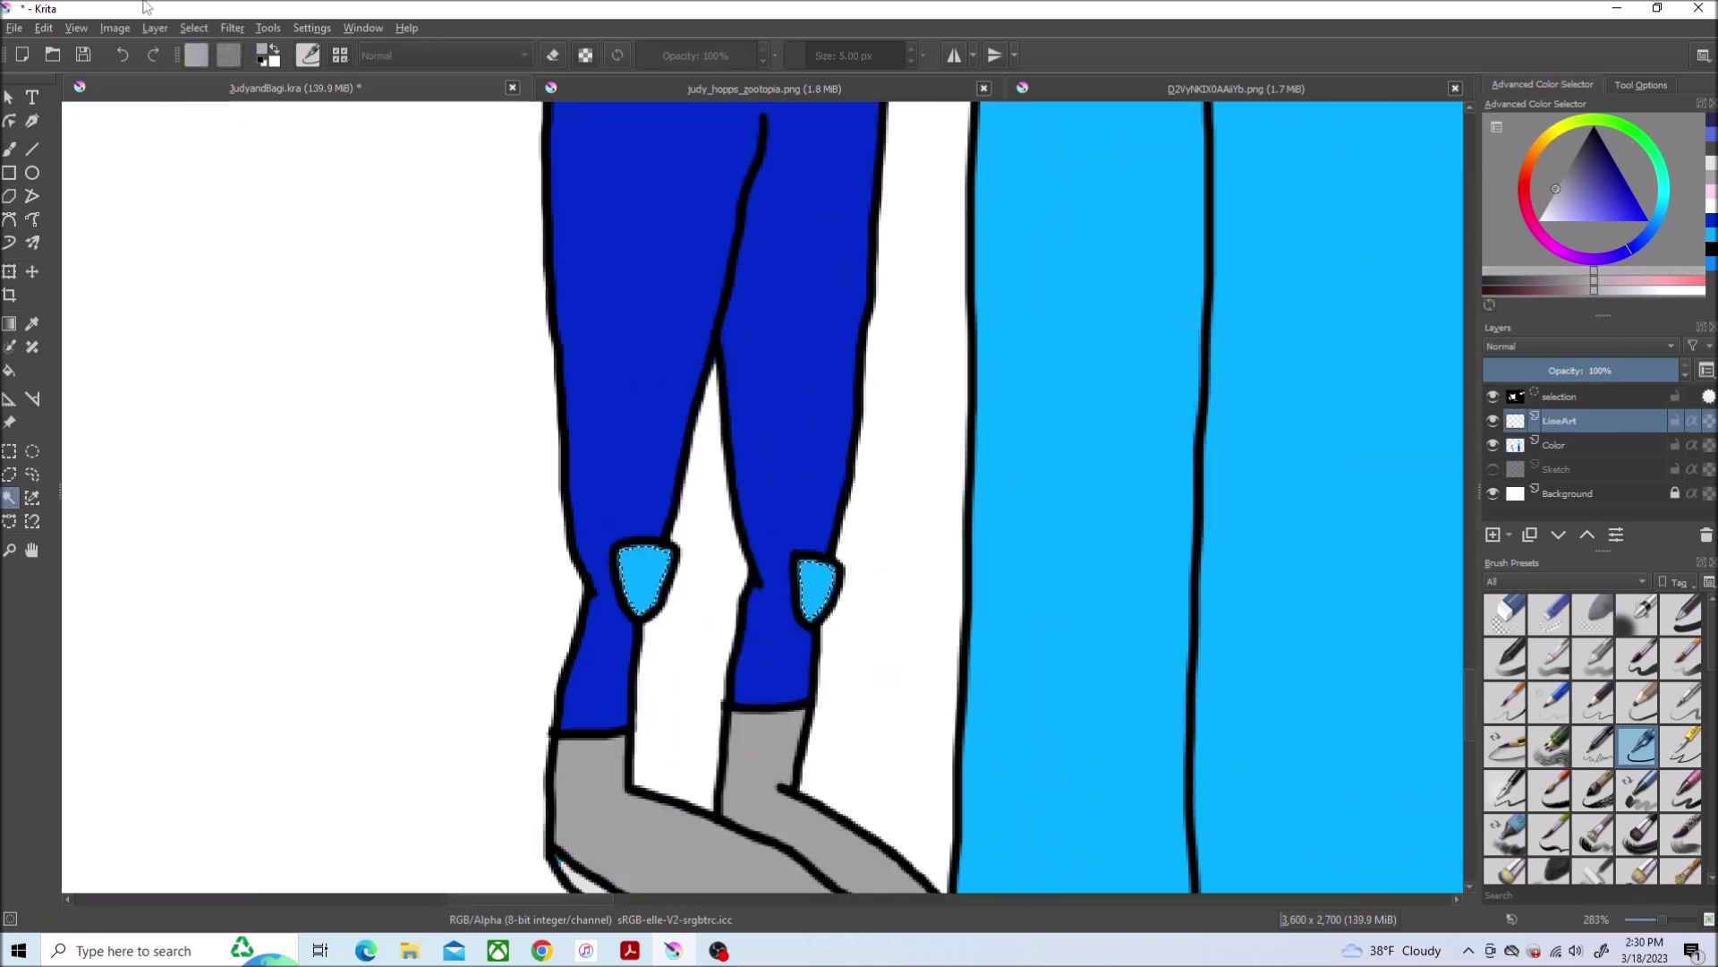
{"action": "left_click", "coordinate": [193, 27]}
{"action": "left_click", "coordinate": [255, 366]}
{"action": "left_click", "coordinate": [874, 499]}
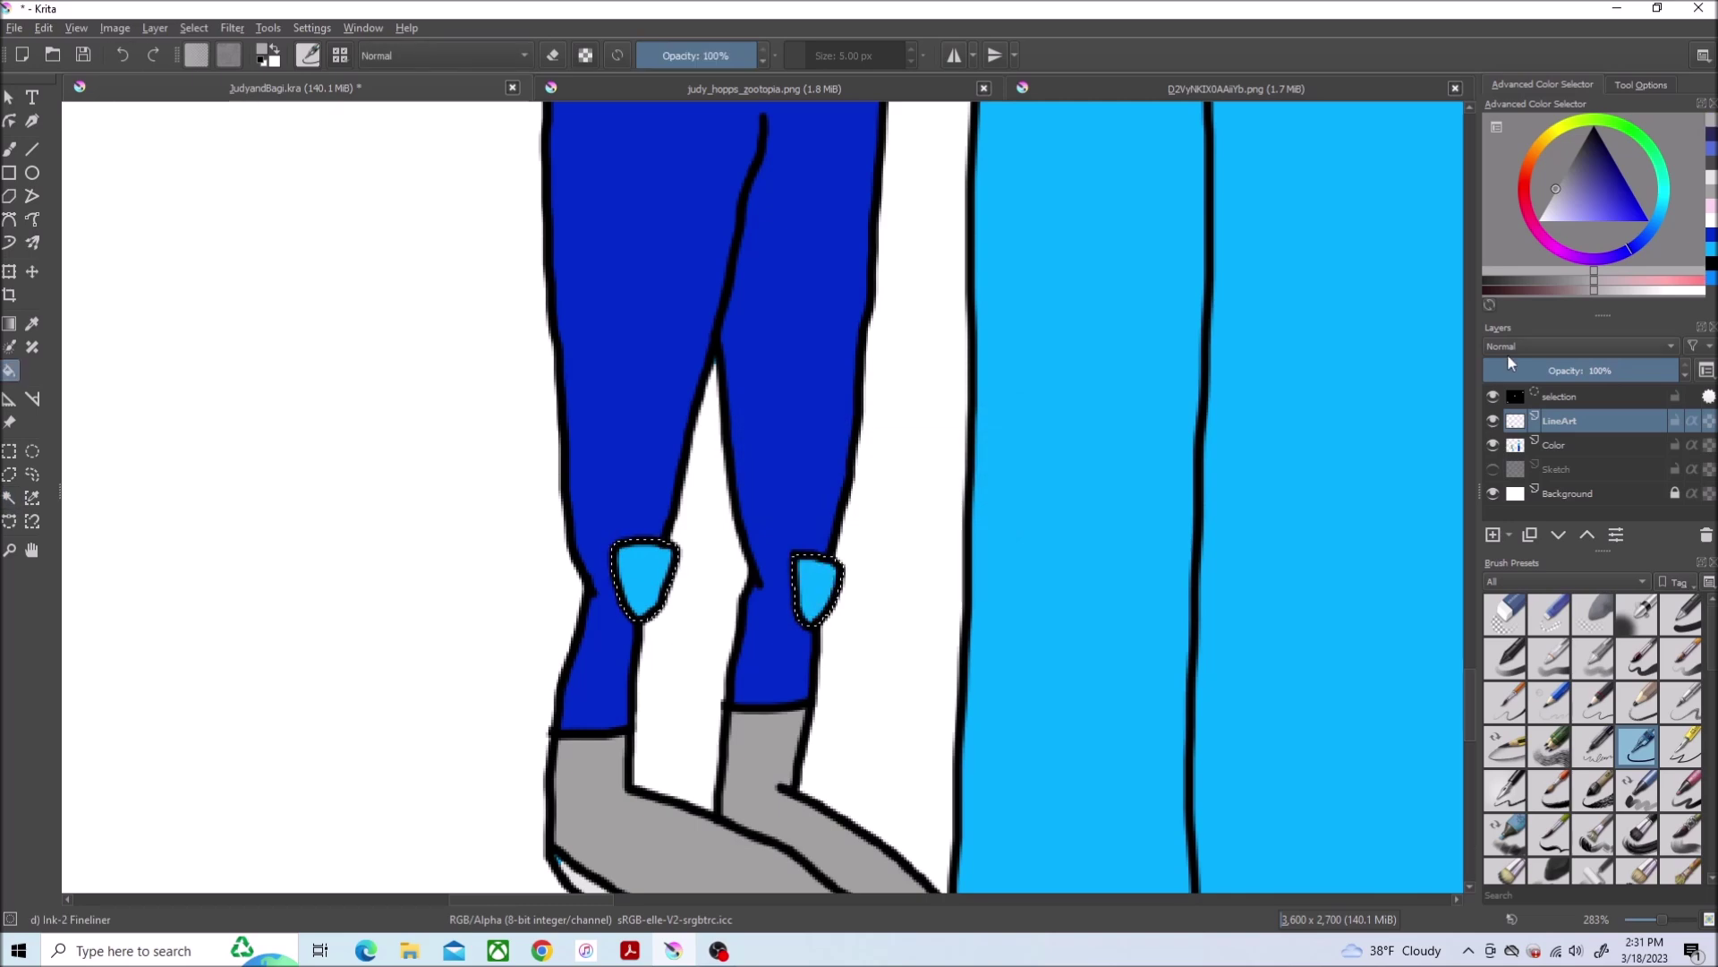
{"action": "left_click", "coordinate": [1553, 444]}
{"action": "key", "text": "shift+BackSpace"}
{"action": "key", "text": "minus"}
{"action": "key", "text": "minus"}
{"action": "key", "text": "minus"}
{"action": "scroll", "coordinate": [1463, 490], "scroll_direction": "up", "scroll_amount": 2}
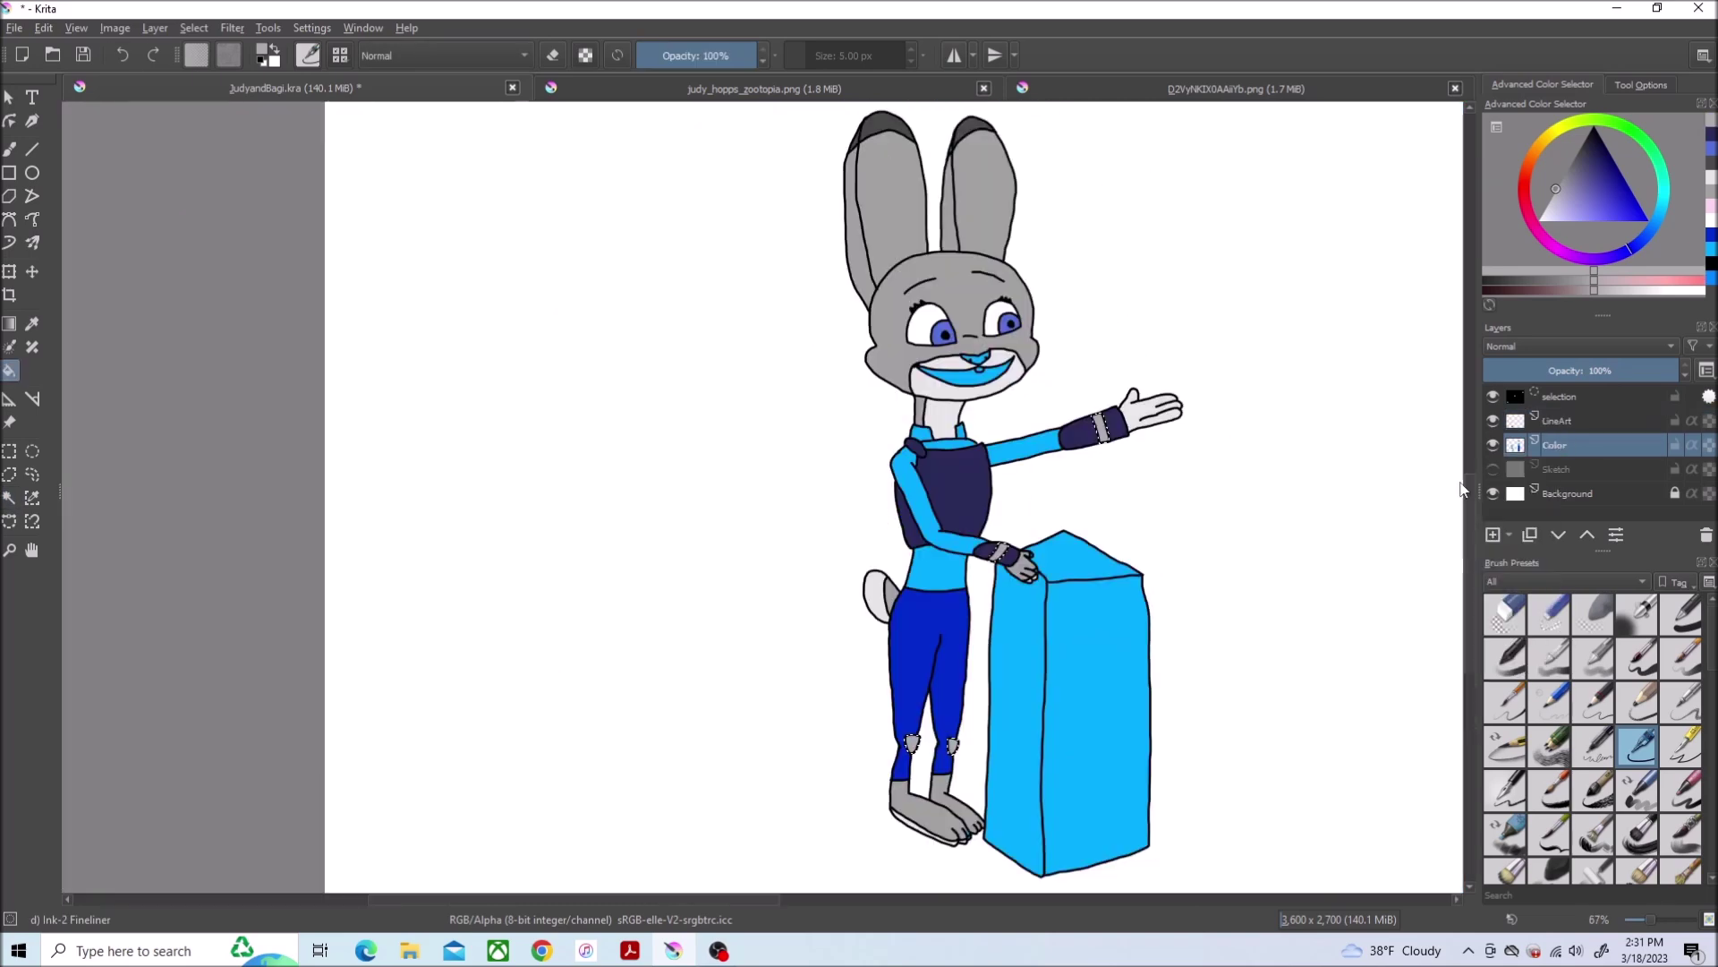
{"action": "scroll", "coordinate": [1384, 376], "scroll_direction": "up", "scroll_amount": 5}
{"action": "scroll", "coordinate": [1383, 376], "scroll_direction": "down", "scroll_amount": 2, "text": "ctrl"}
Fill Bagi's tie dark blue from a grown selection
{"action": "left_click", "coordinate": [1230, 560], "text": "ctrl"}
{"action": "scroll", "coordinate": [1231, 559], "scroll_direction": "up", "scroll_amount": 5}
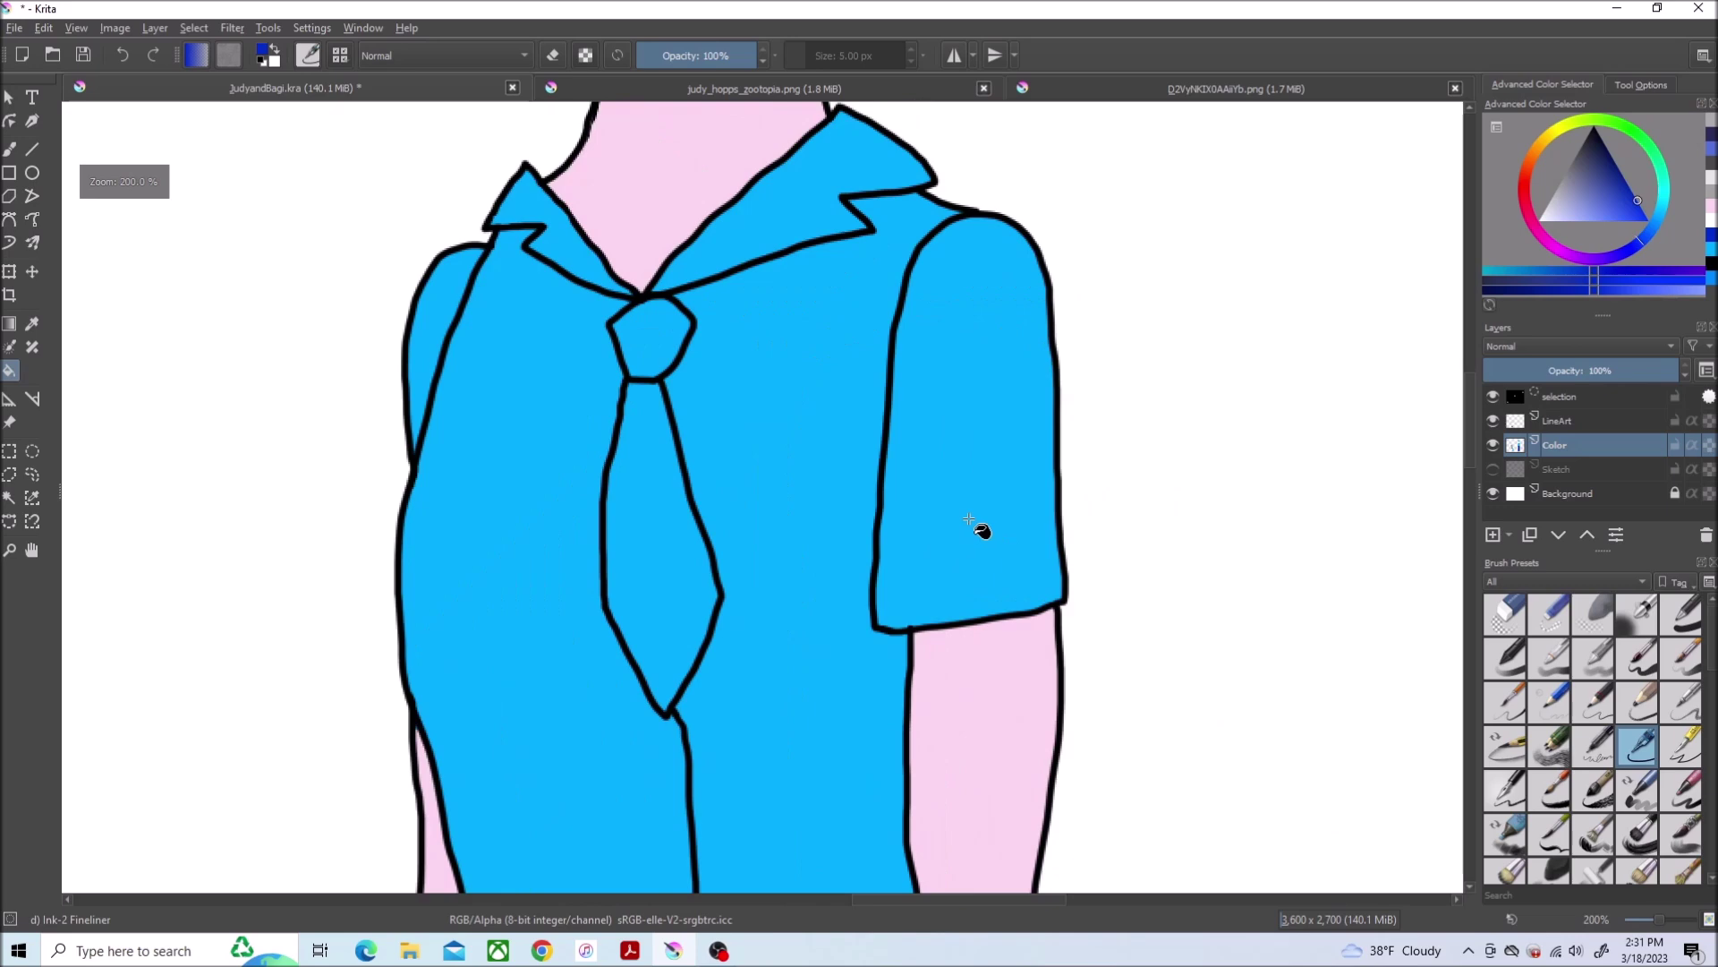
{"action": "key", "text": "Page_Up"}
{"action": "left_click", "coordinate": [194, 28]}
{"action": "left_click", "coordinate": [268, 316]}
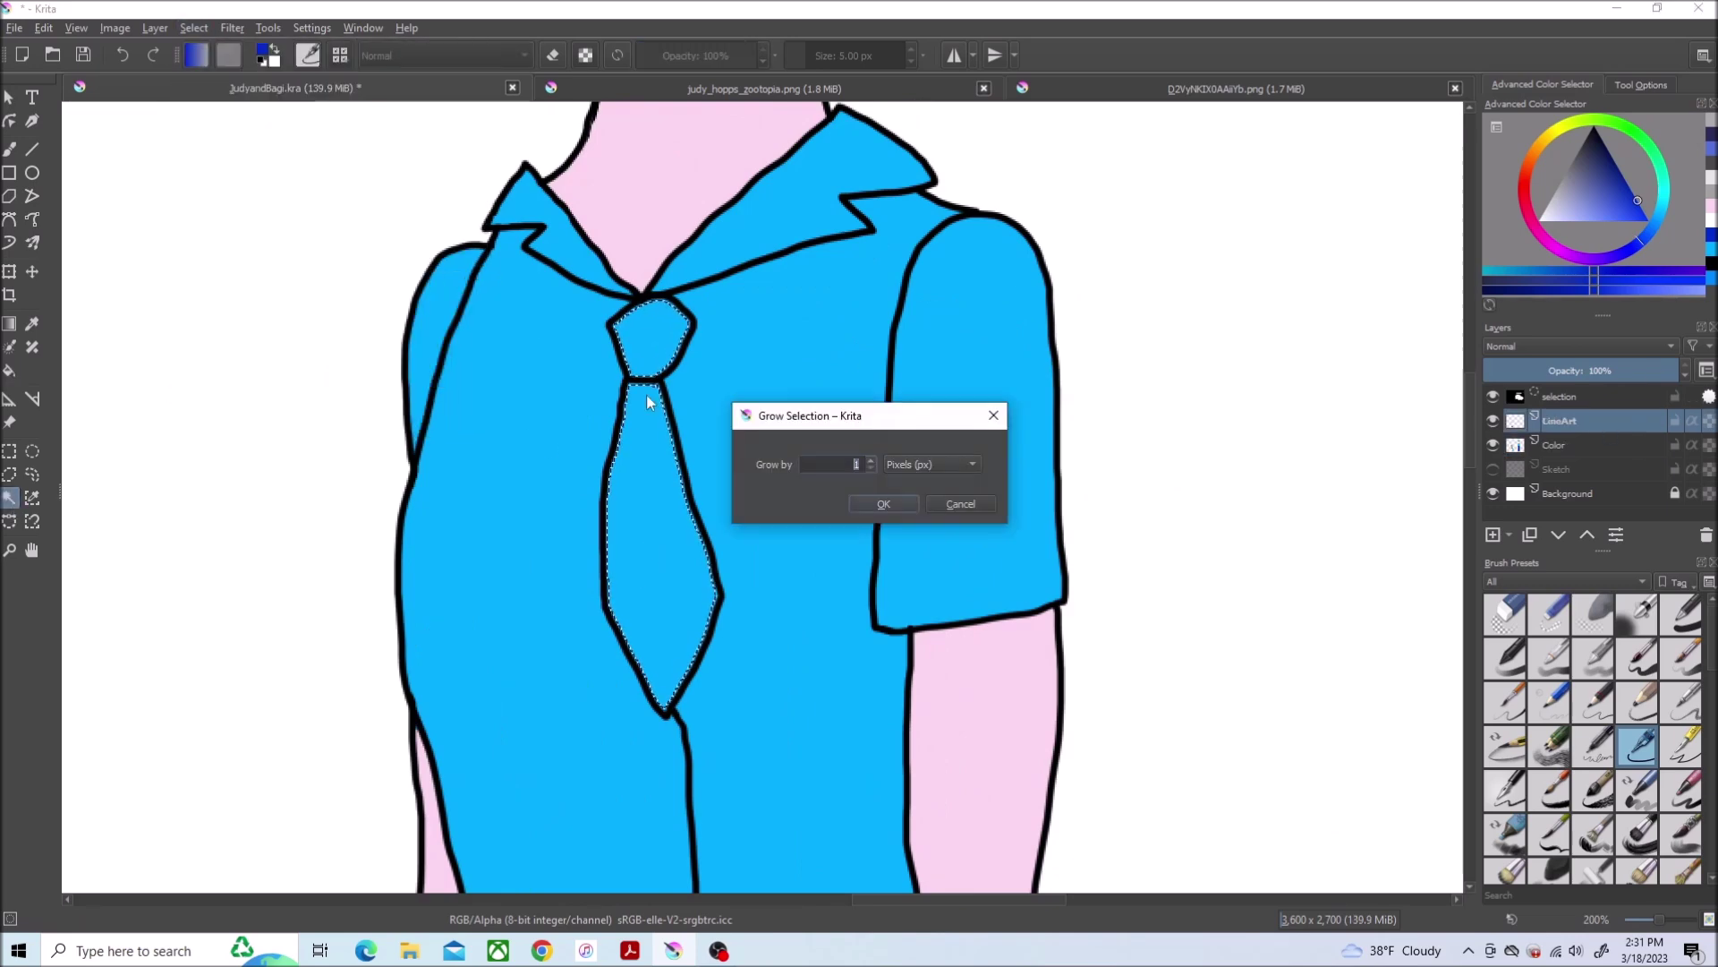
{"action": "key", "text": "Return"}
{"action": "key", "text": "f"}
{"action": "key", "text": "Page_Down"}
{"action": "left_click", "coordinate": [667, 342]}
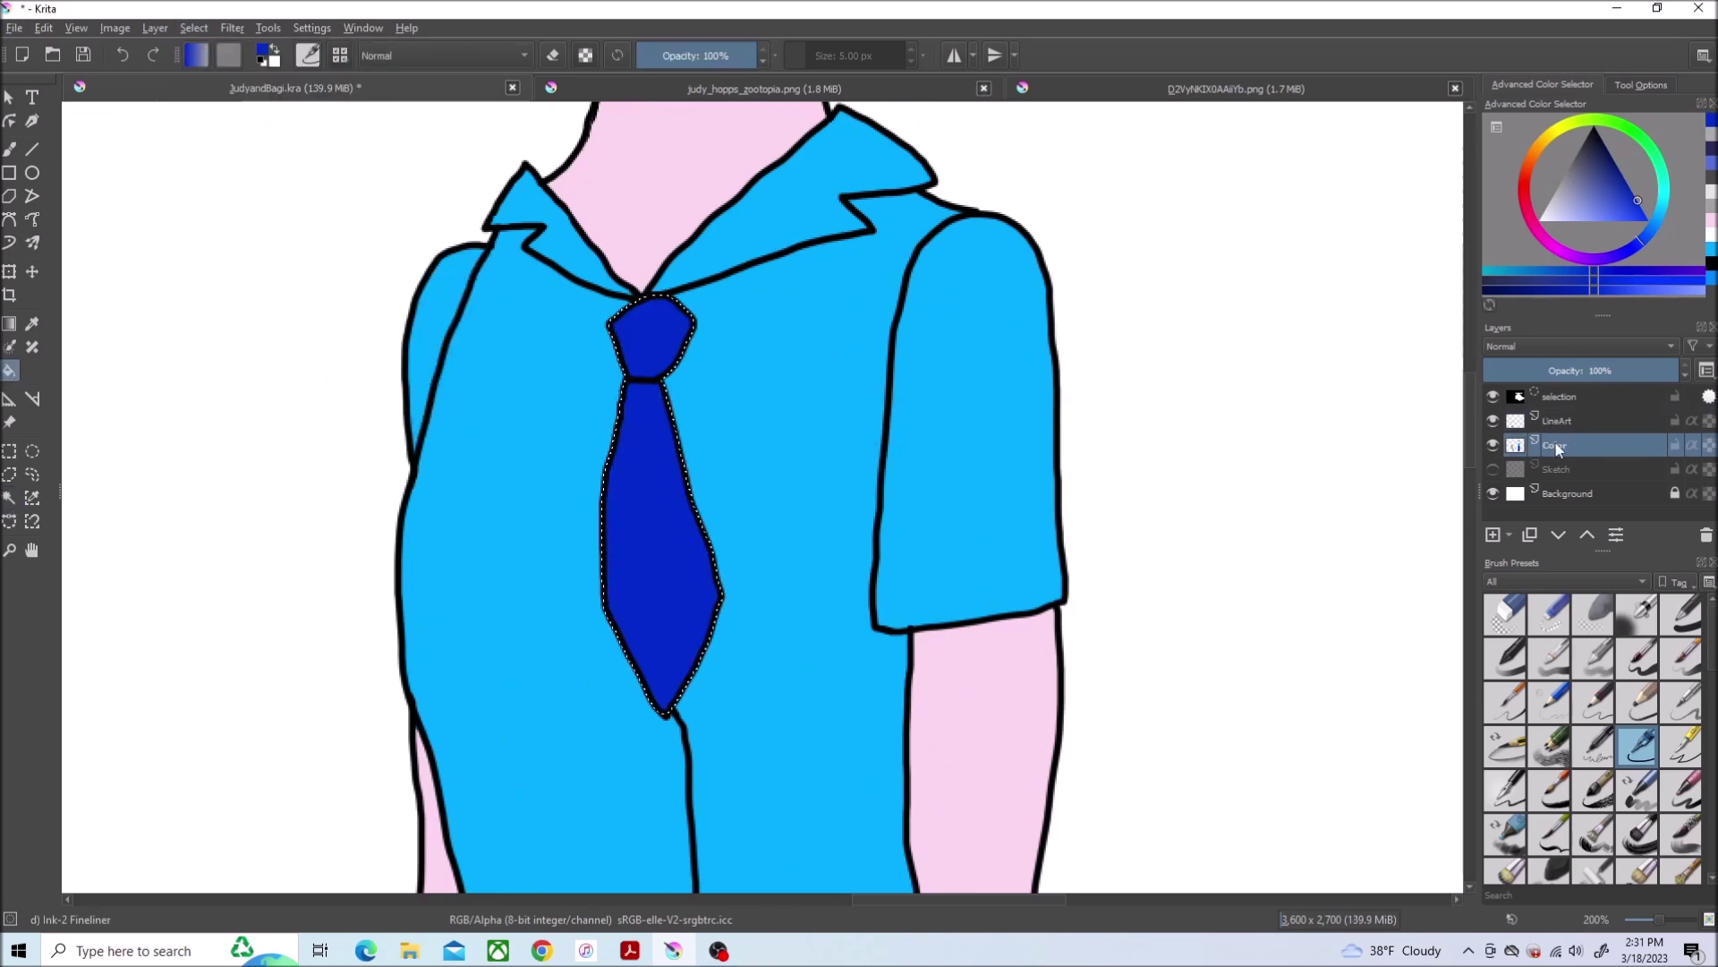
{"action": "key", "text": "2"}
{"action": "scroll", "coordinate": [1006, 465], "scroll_direction": "up", "scroll_amount": 5}
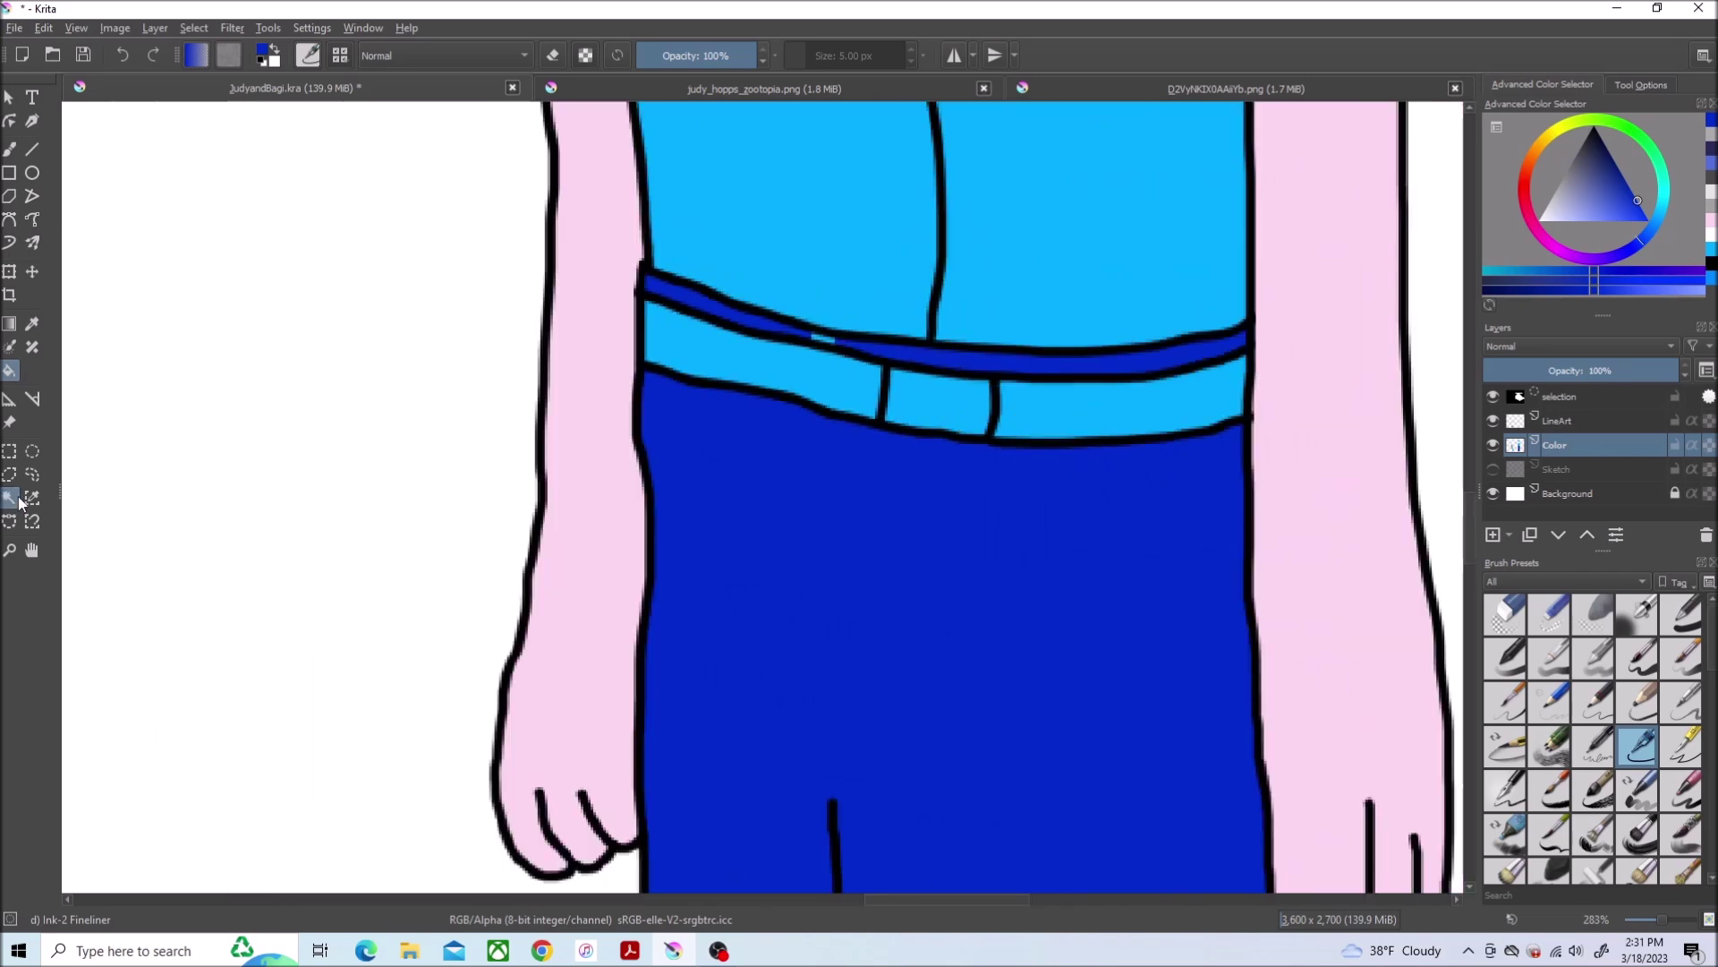
Fill both sections of Bagi's belt dark navy
{"action": "left_click", "coordinate": [20, 503]}
{"action": "key", "text": "d"}
{"action": "left_click", "coordinate": [1112, 411]}
{"action": "key", "text": "Page_Up"}
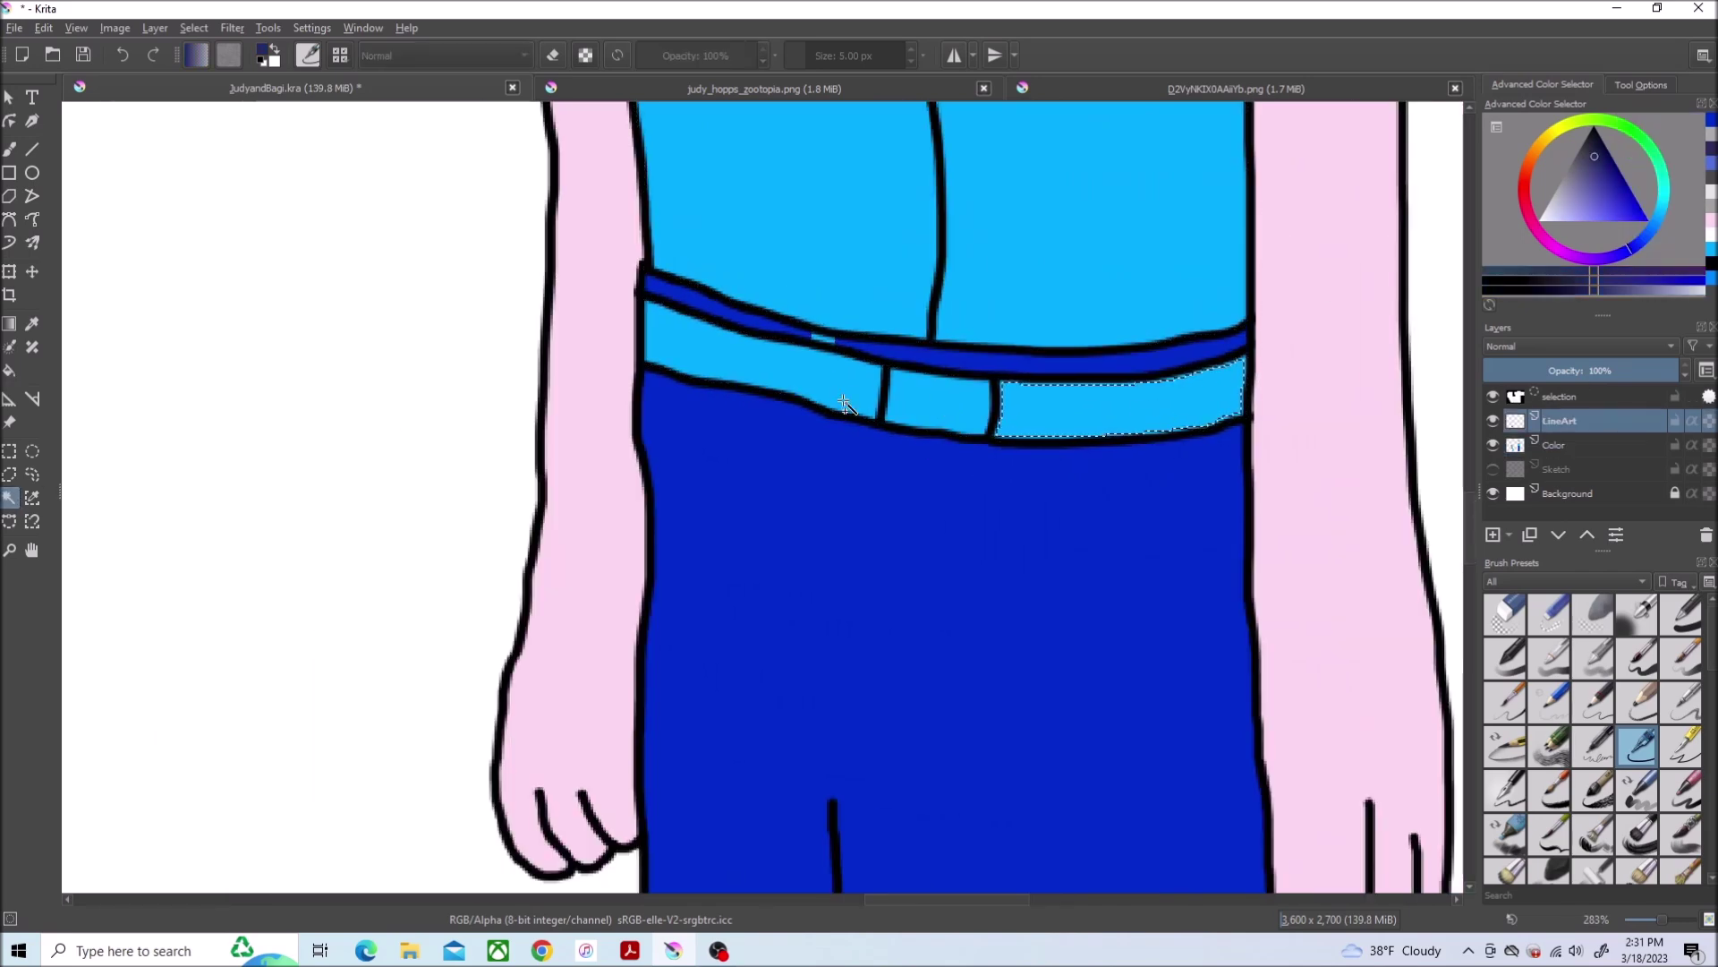
{"action": "left_click", "coordinate": [195, 27]}
{"action": "left_click", "coordinate": [270, 315]}
{"action": "key", "text": "Return"}
{"action": "key", "text": "f"}
{"action": "key", "text": "Page_Down"}
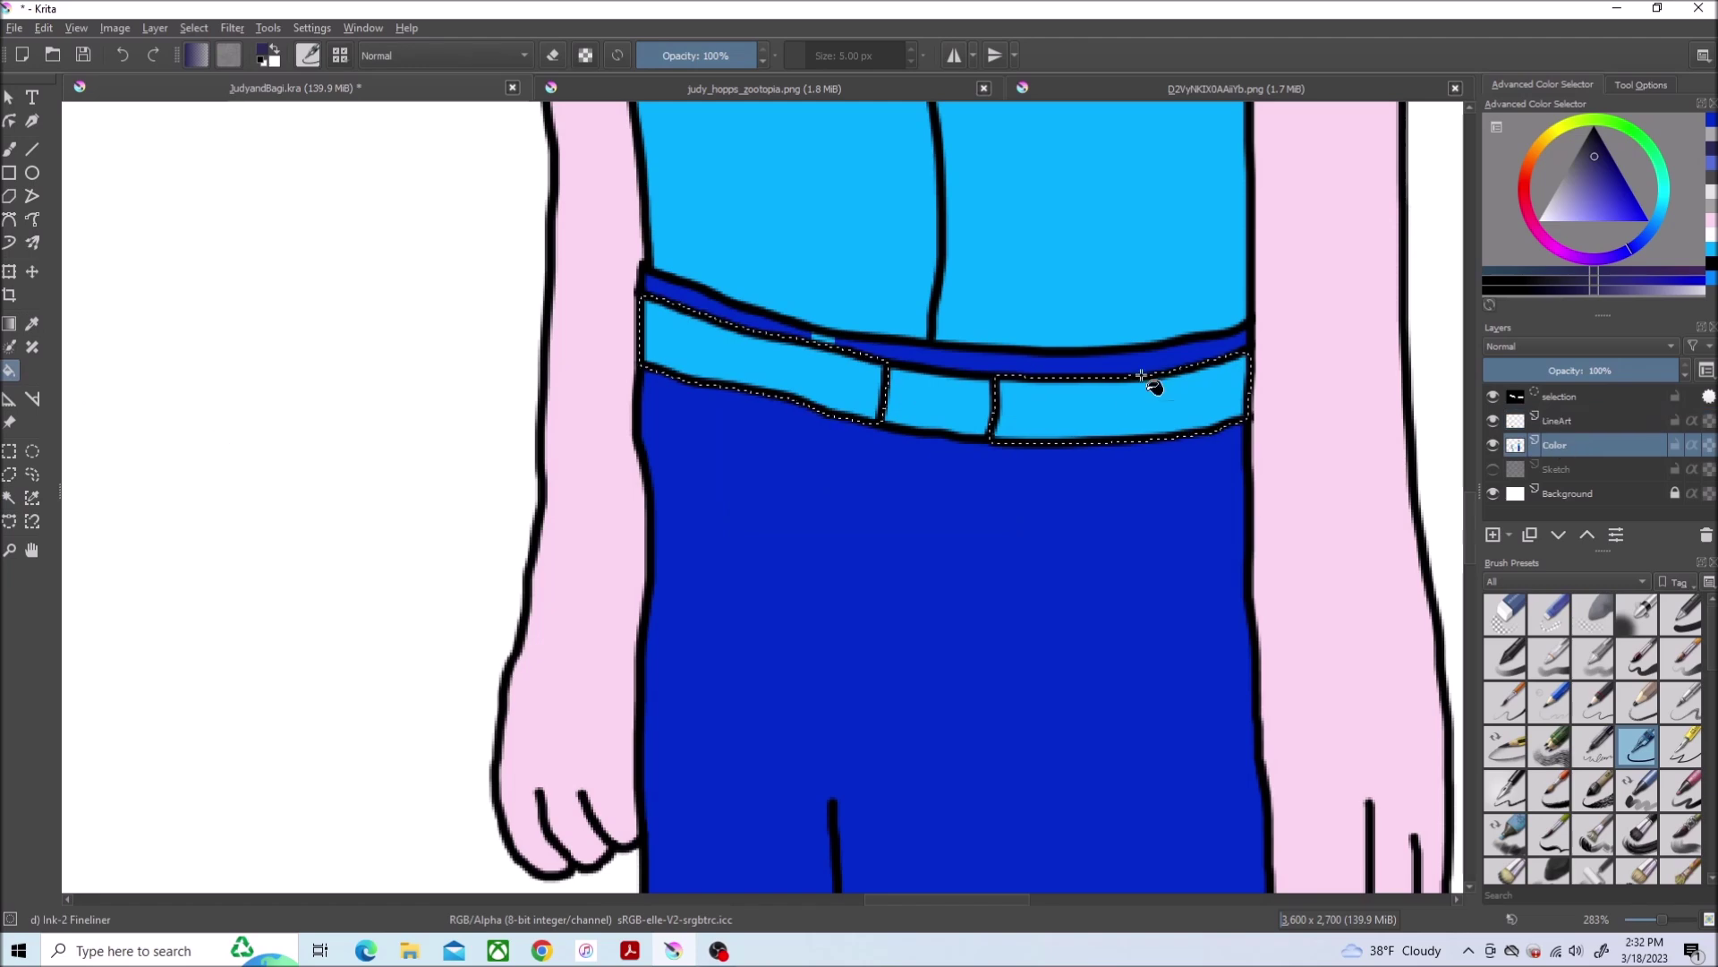
{"action": "left_click", "coordinate": [1152, 385]}
Fill Bagi's belt buckle light grey
{"action": "left_click", "coordinate": [1594, 284]}
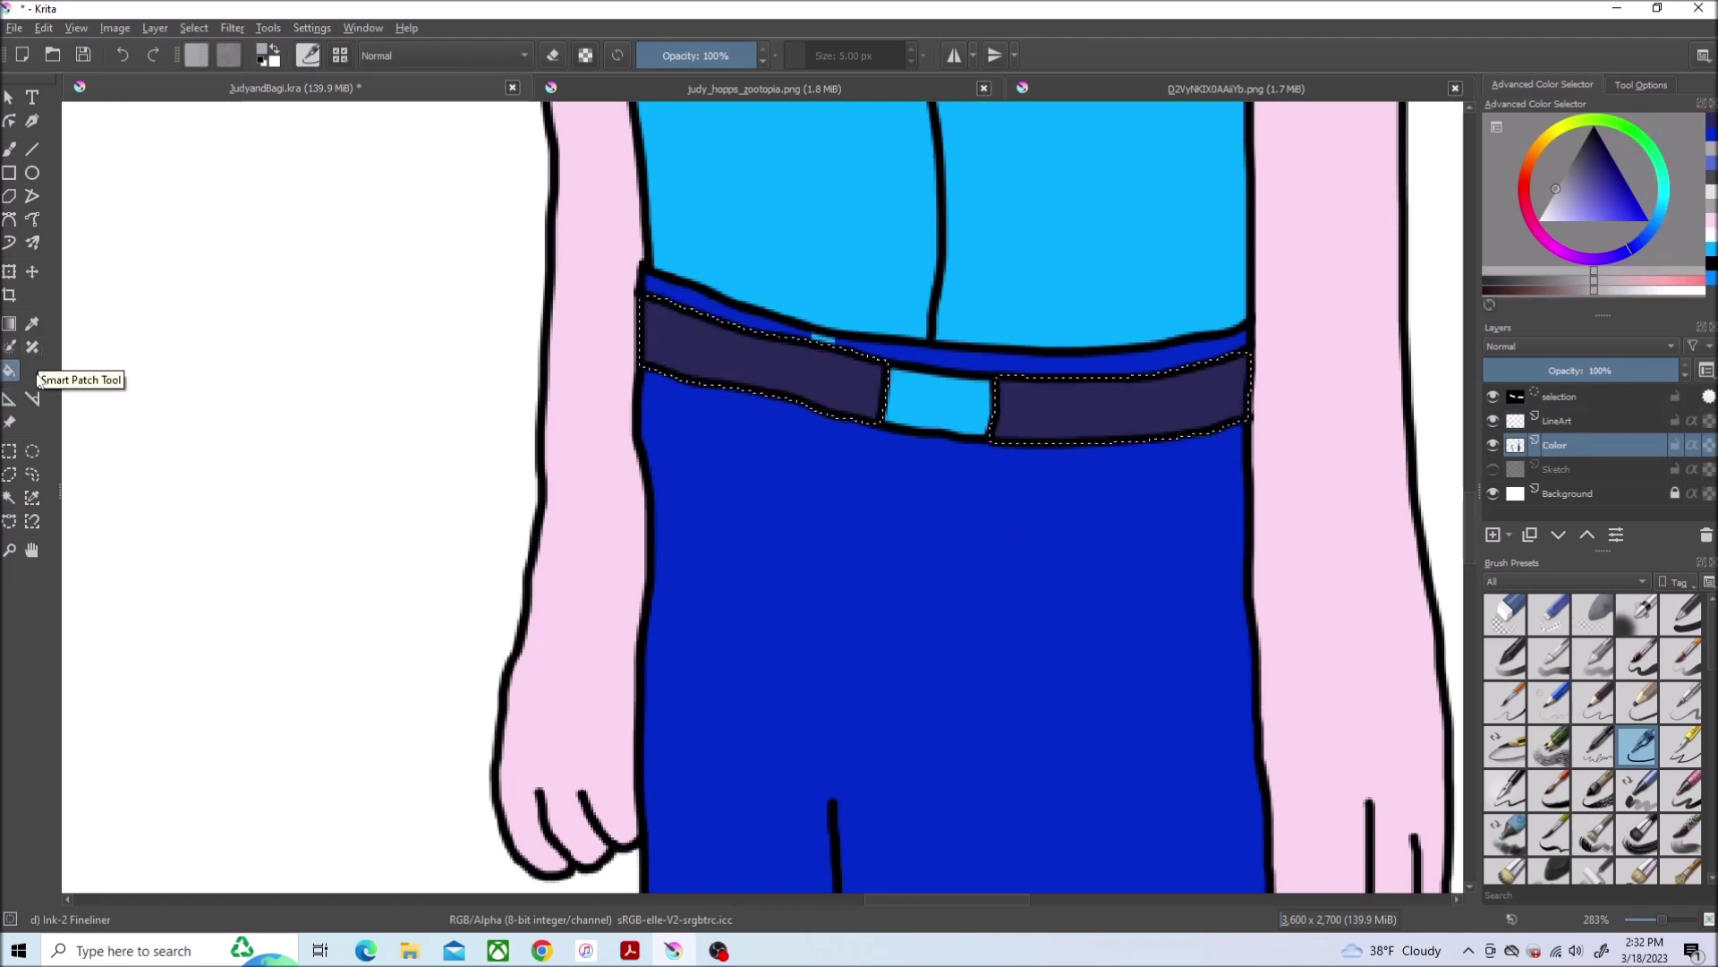
{"action": "left_click", "coordinate": [9, 499]}
{"action": "key", "text": "f"}
{"action": "left_click", "coordinate": [959, 419]}
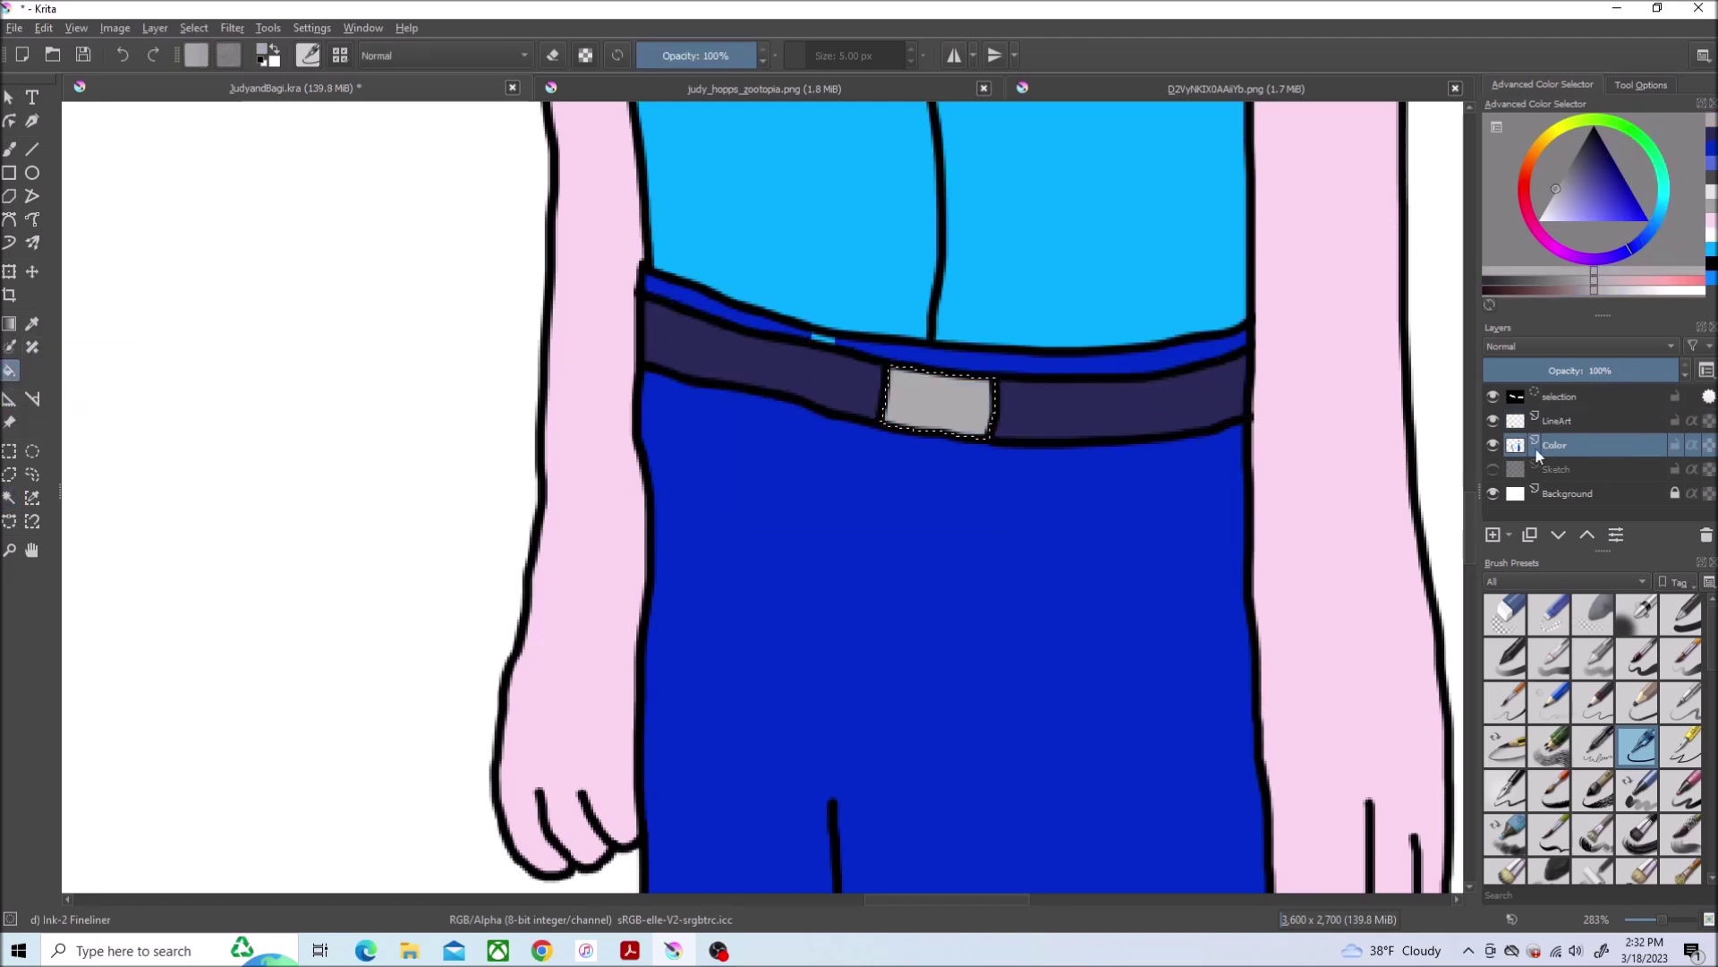
{"action": "scroll", "coordinate": [1456, 497], "scroll_direction": "up", "scroll_amount": 1}
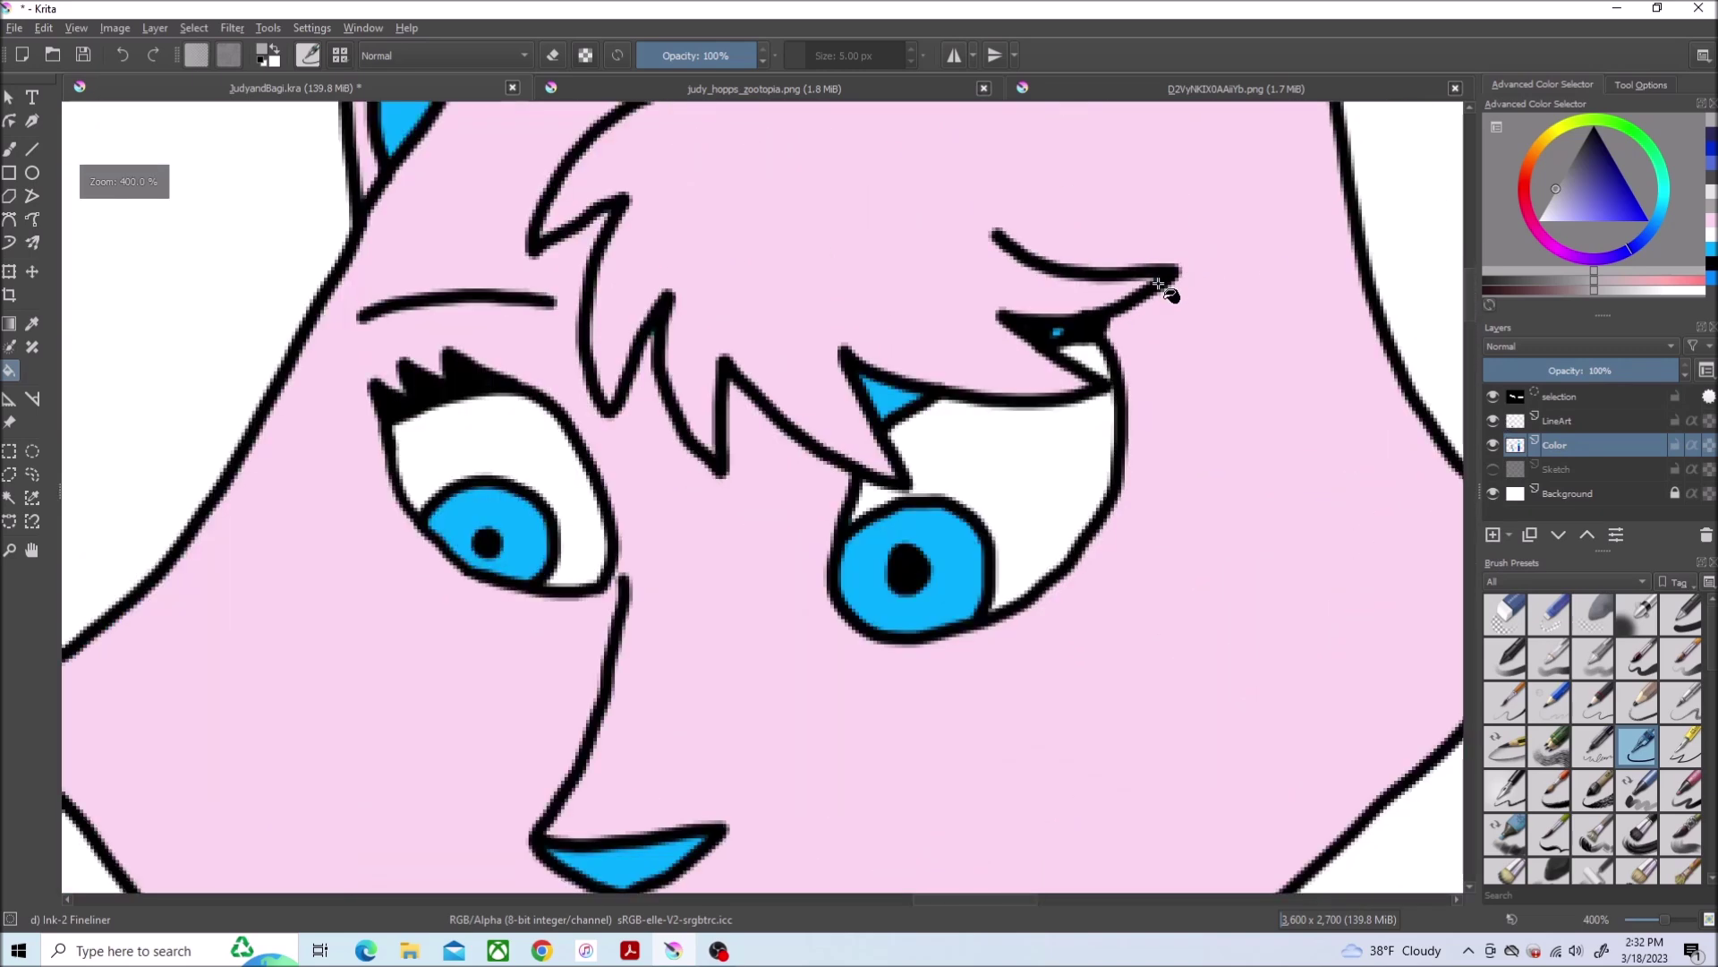
Deselect the current selection, hiding the line art briefly while viewing Bagi's face
{"action": "left_click", "coordinate": [1653, 230]}
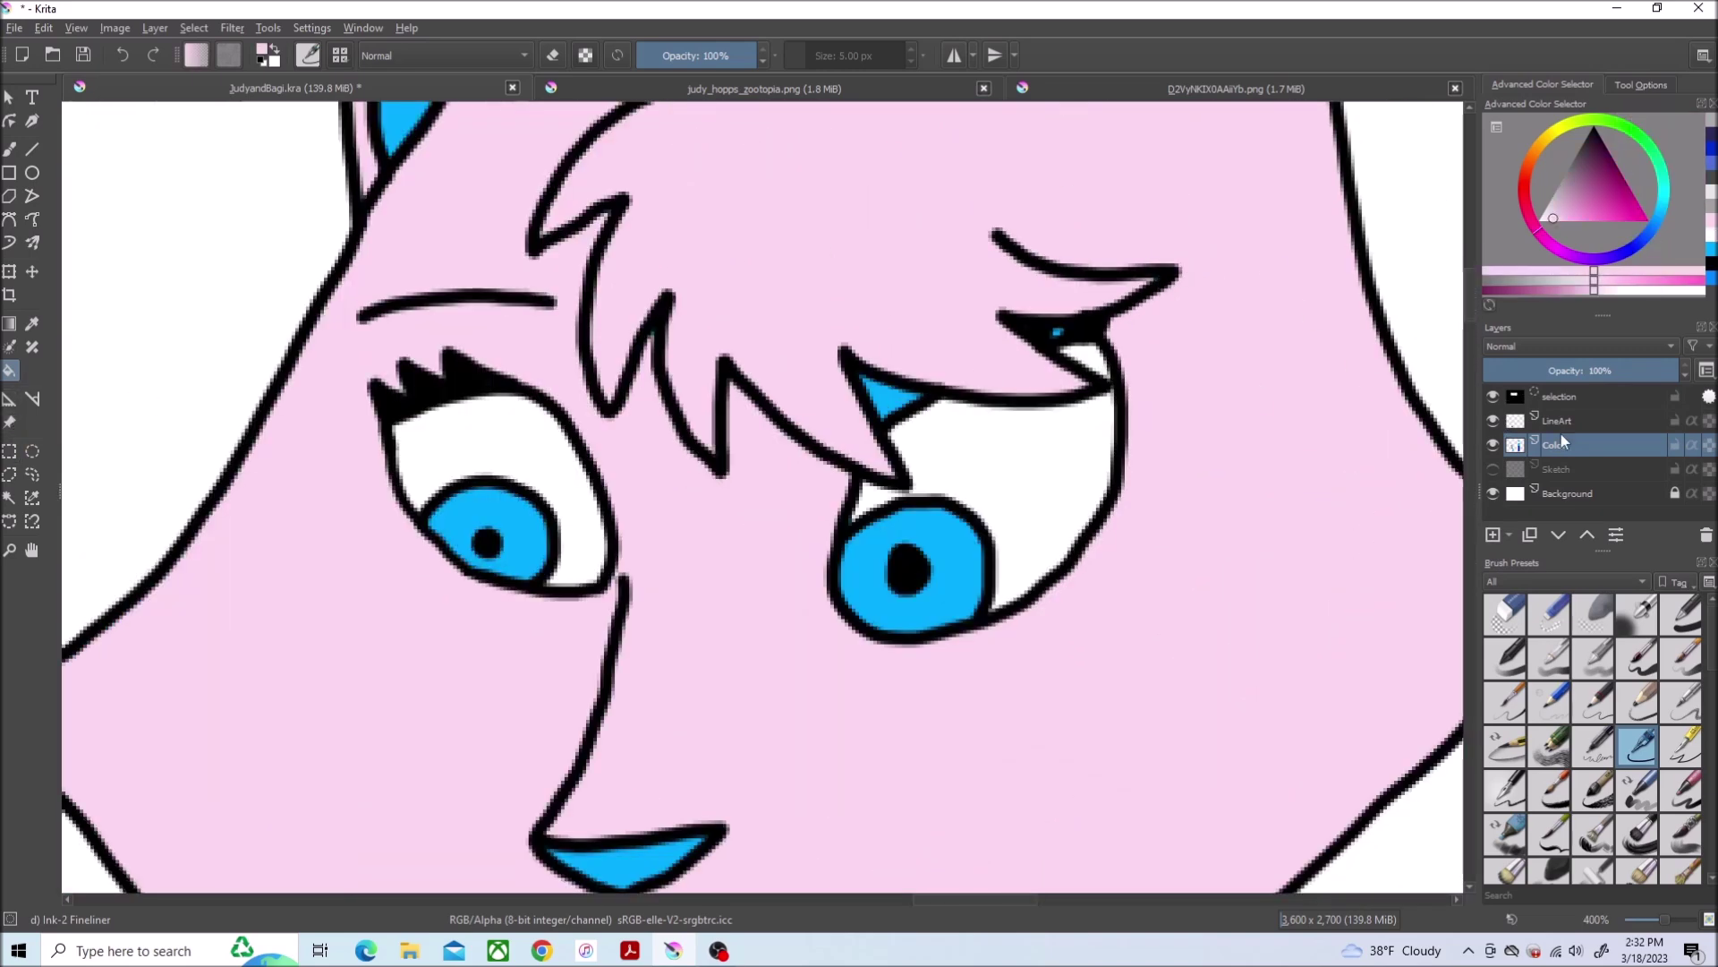
{"action": "left_click", "coordinate": [1494, 419]}
{"action": "left_click", "coordinate": [193, 26]}
{"action": "left_click", "coordinate": [235, 65]}
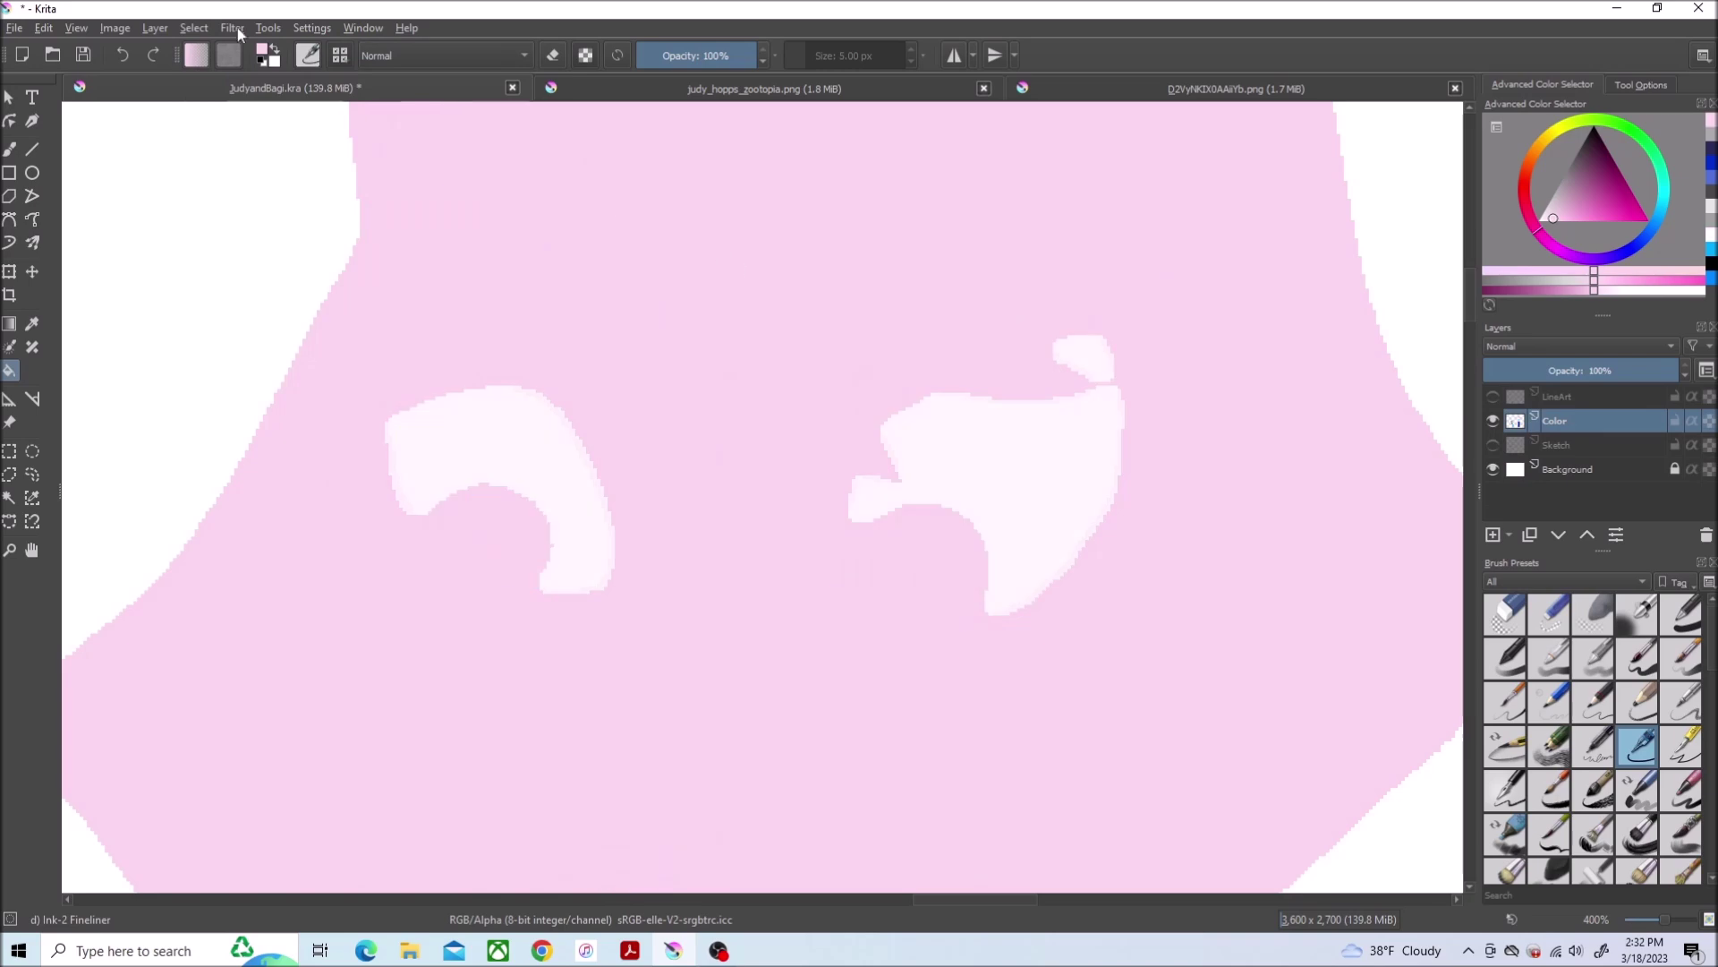
{"action": "left_click", "coordinate": [1493, 396]}
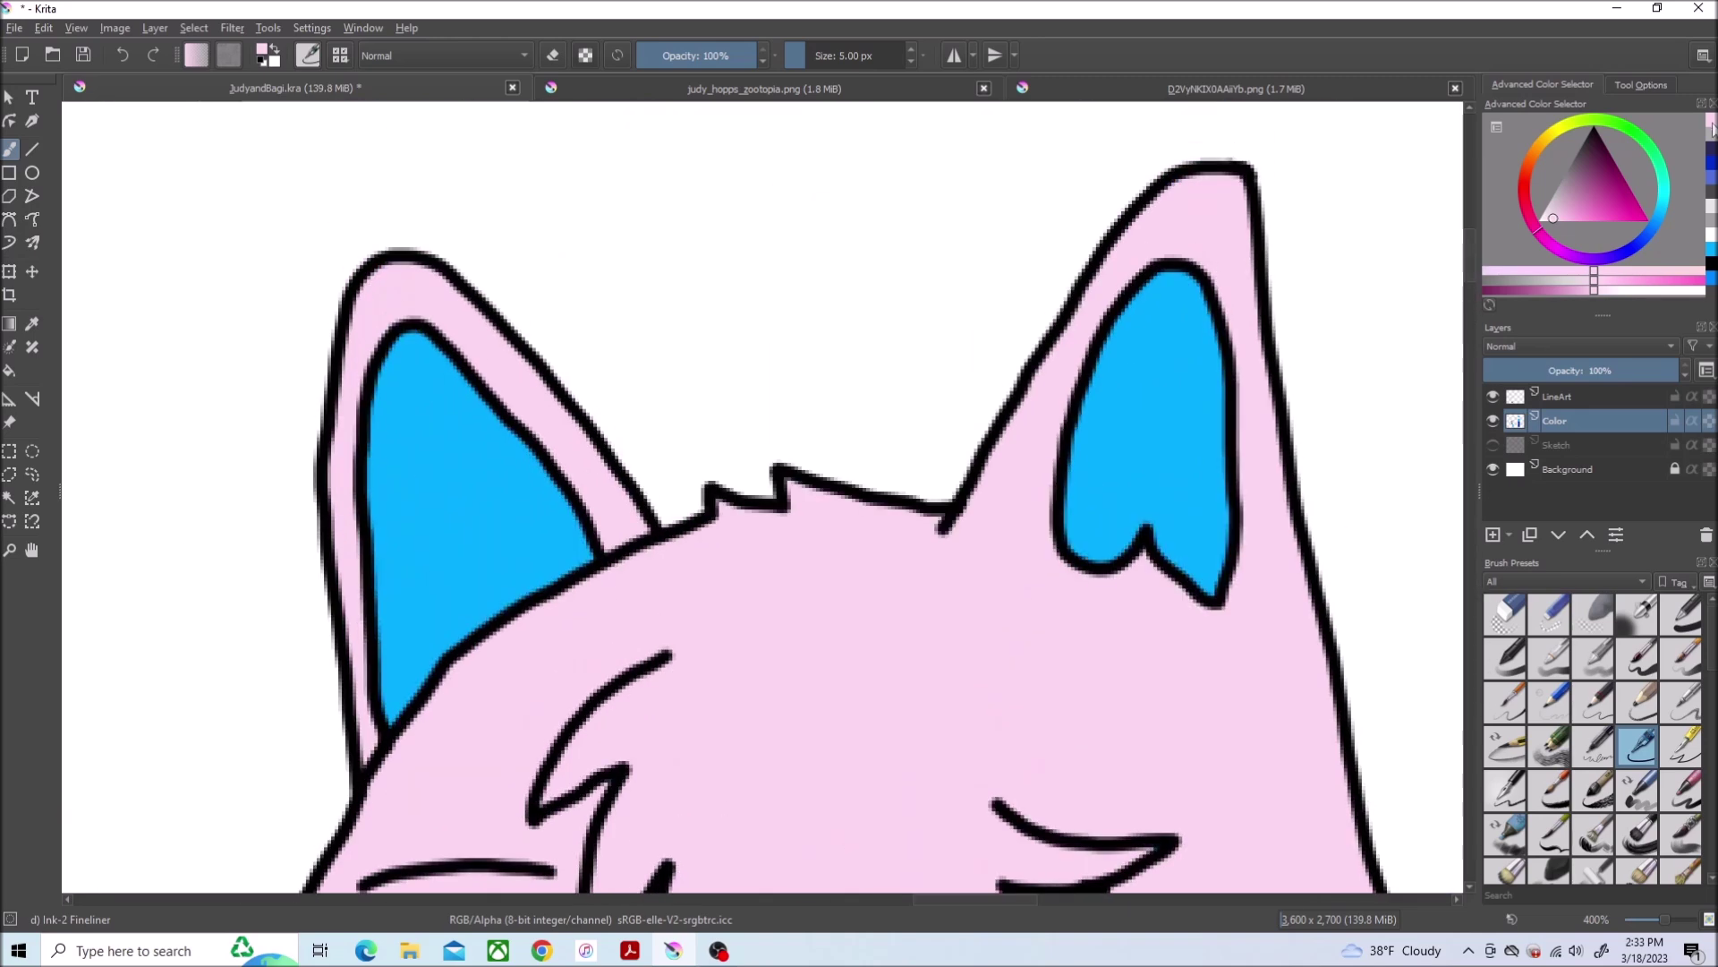
Sample a muted pink from the cat reference's ears
{"action": "left_click", "coordinate": [1599, 232]}
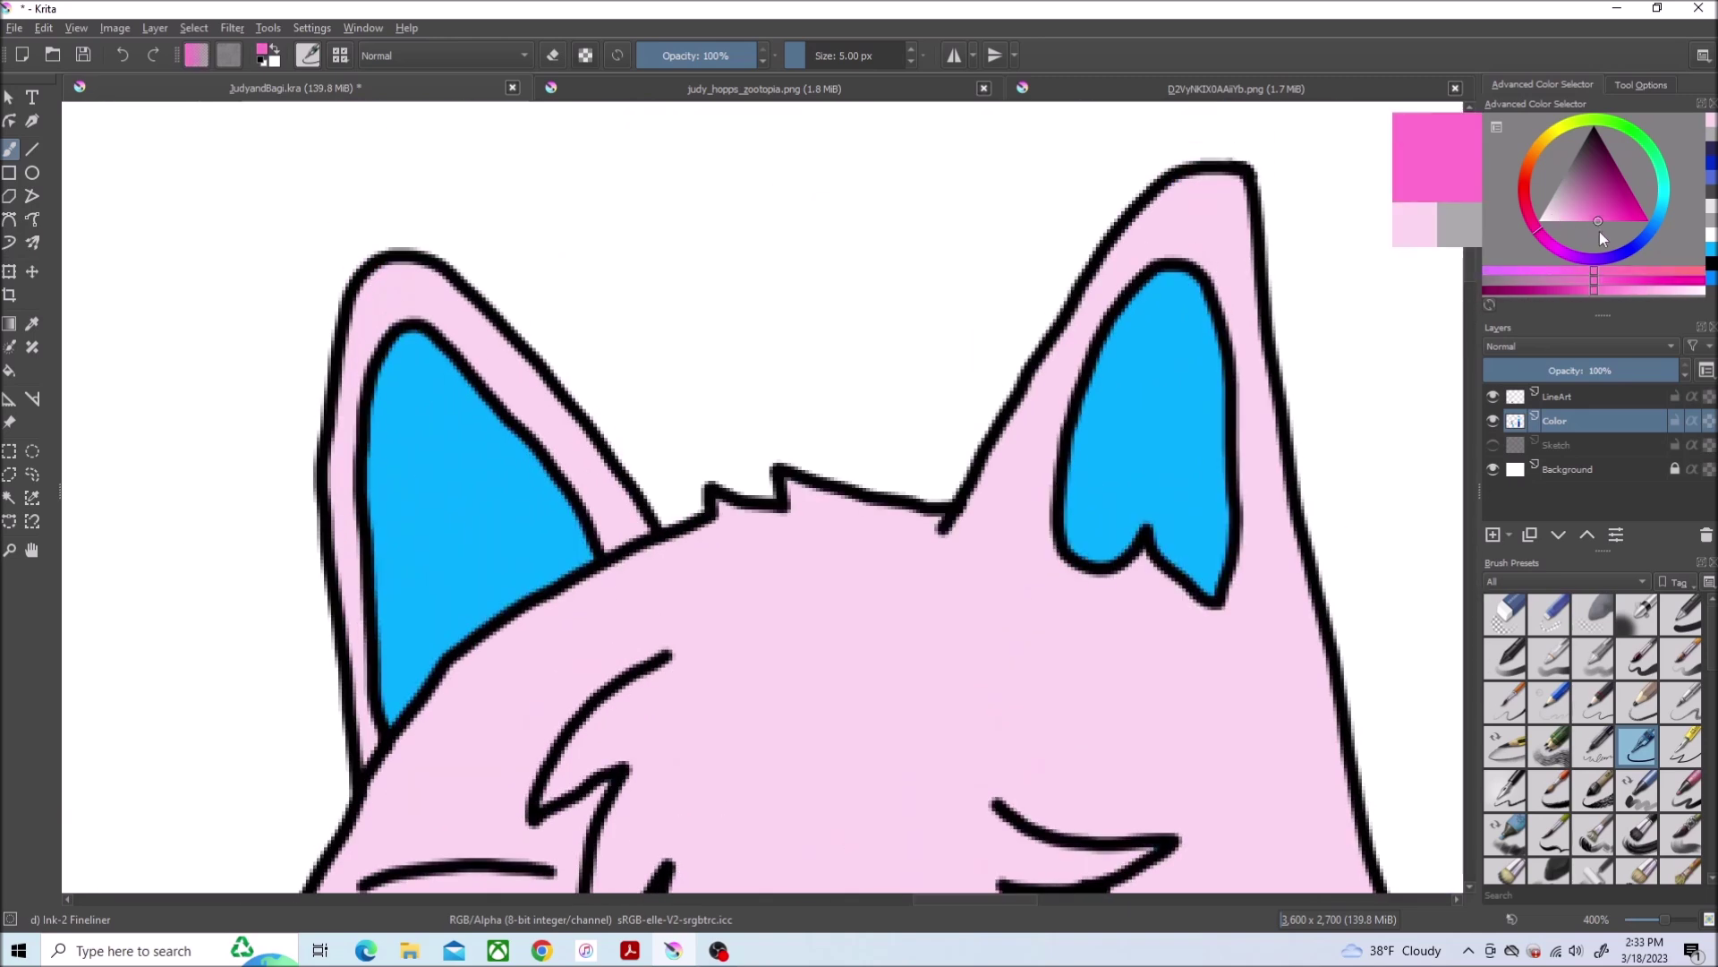
{"action": "key", "text": "ctrl+Tab"}
{"action": "left_click", "coordinate": [1601, 207]}
{"action": "left_click_drag", "start_coordinate": [1602, 207], "coordinate": [1578, 203]}
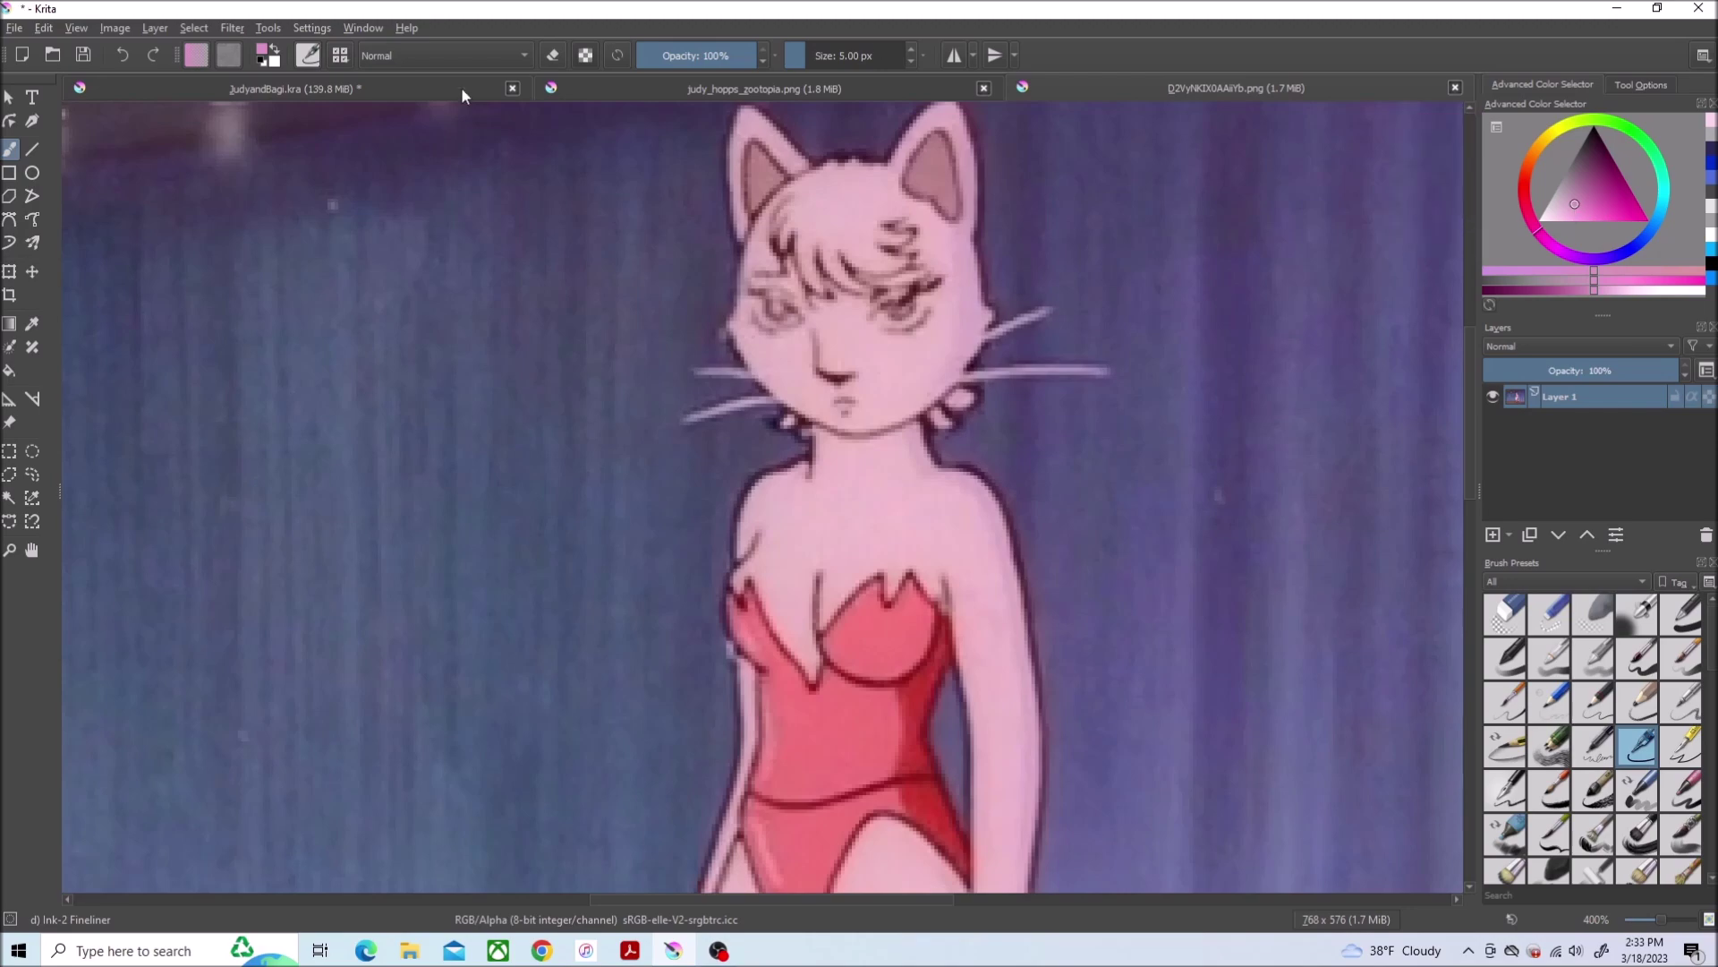
{"action": "key", "text": "ctrl+Tab"}
Fill Bagi's inner ears and nose with the sampled pink
{"action": "left_click", "coordinate": [1175, 422]}
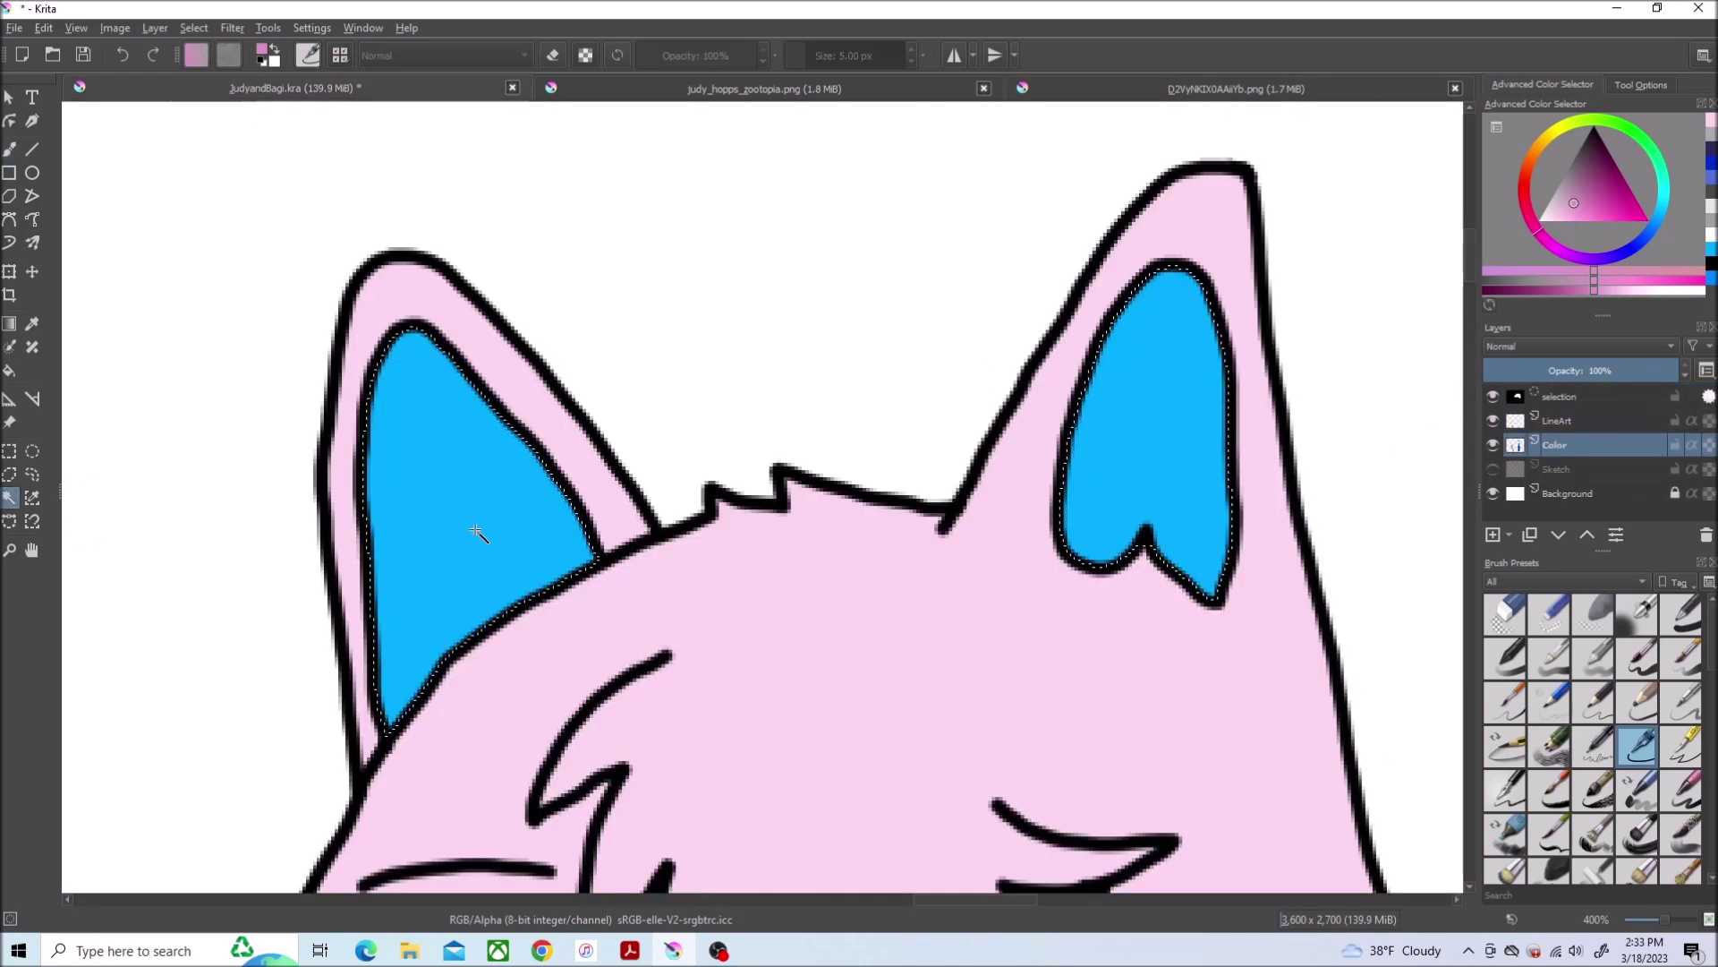
{"action": "key", "text": "f"}
{"action": "left_click", "coordinate": [1161, 399]}
{"action": "key", "text": "1"}
{"action": "key", "text": "ctrl+Tab"}
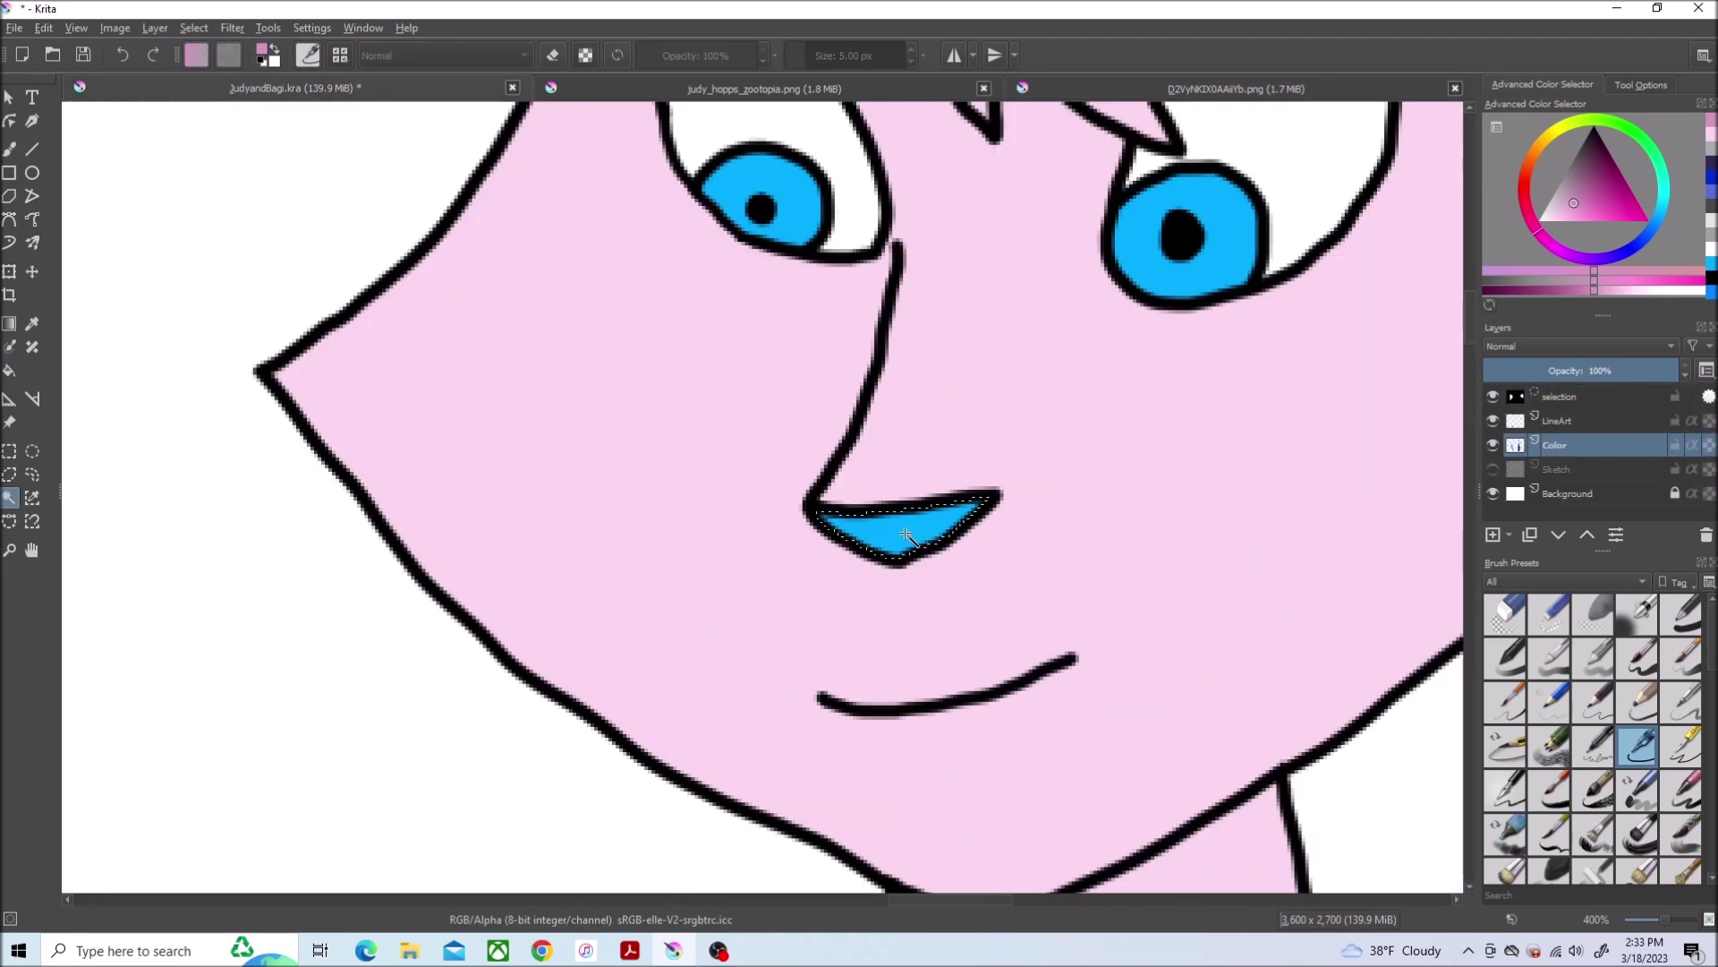
{"action": "key", "text": "f"}
{"action": "left_click", "coordinate": [893, 538]}
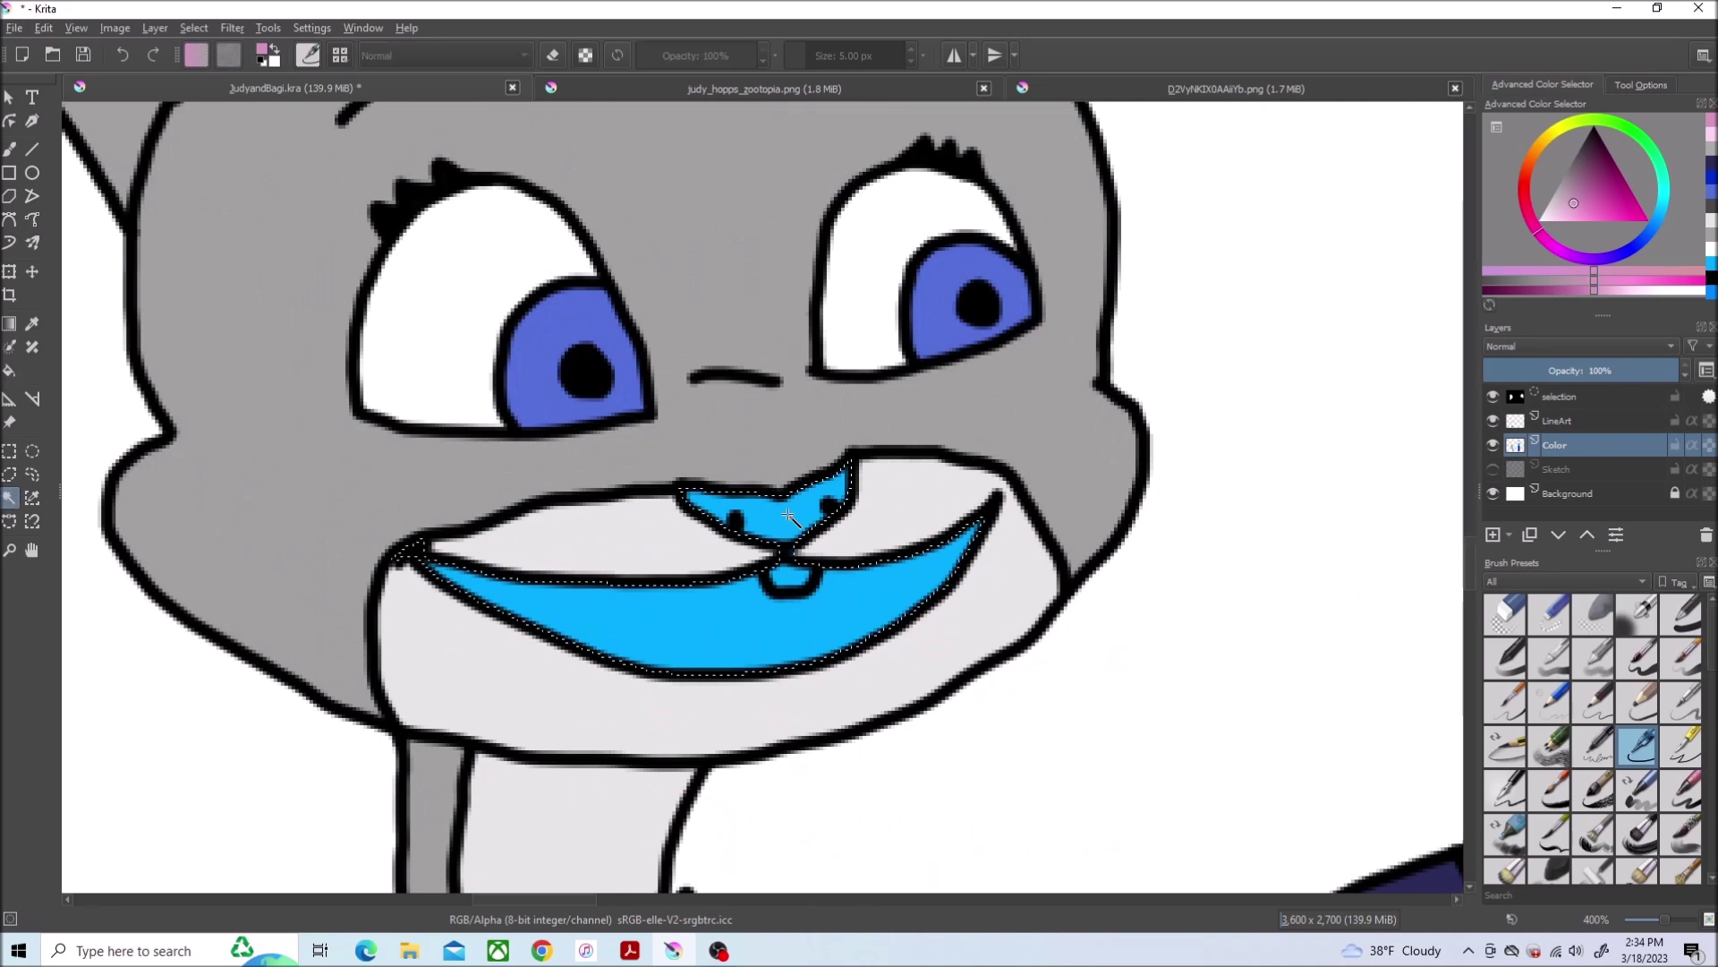
Fill Judy's nose and open mouth with pink
{"action": "key", "text": "f"}
{"action": "left_click", "coordinate": [790, 528]}
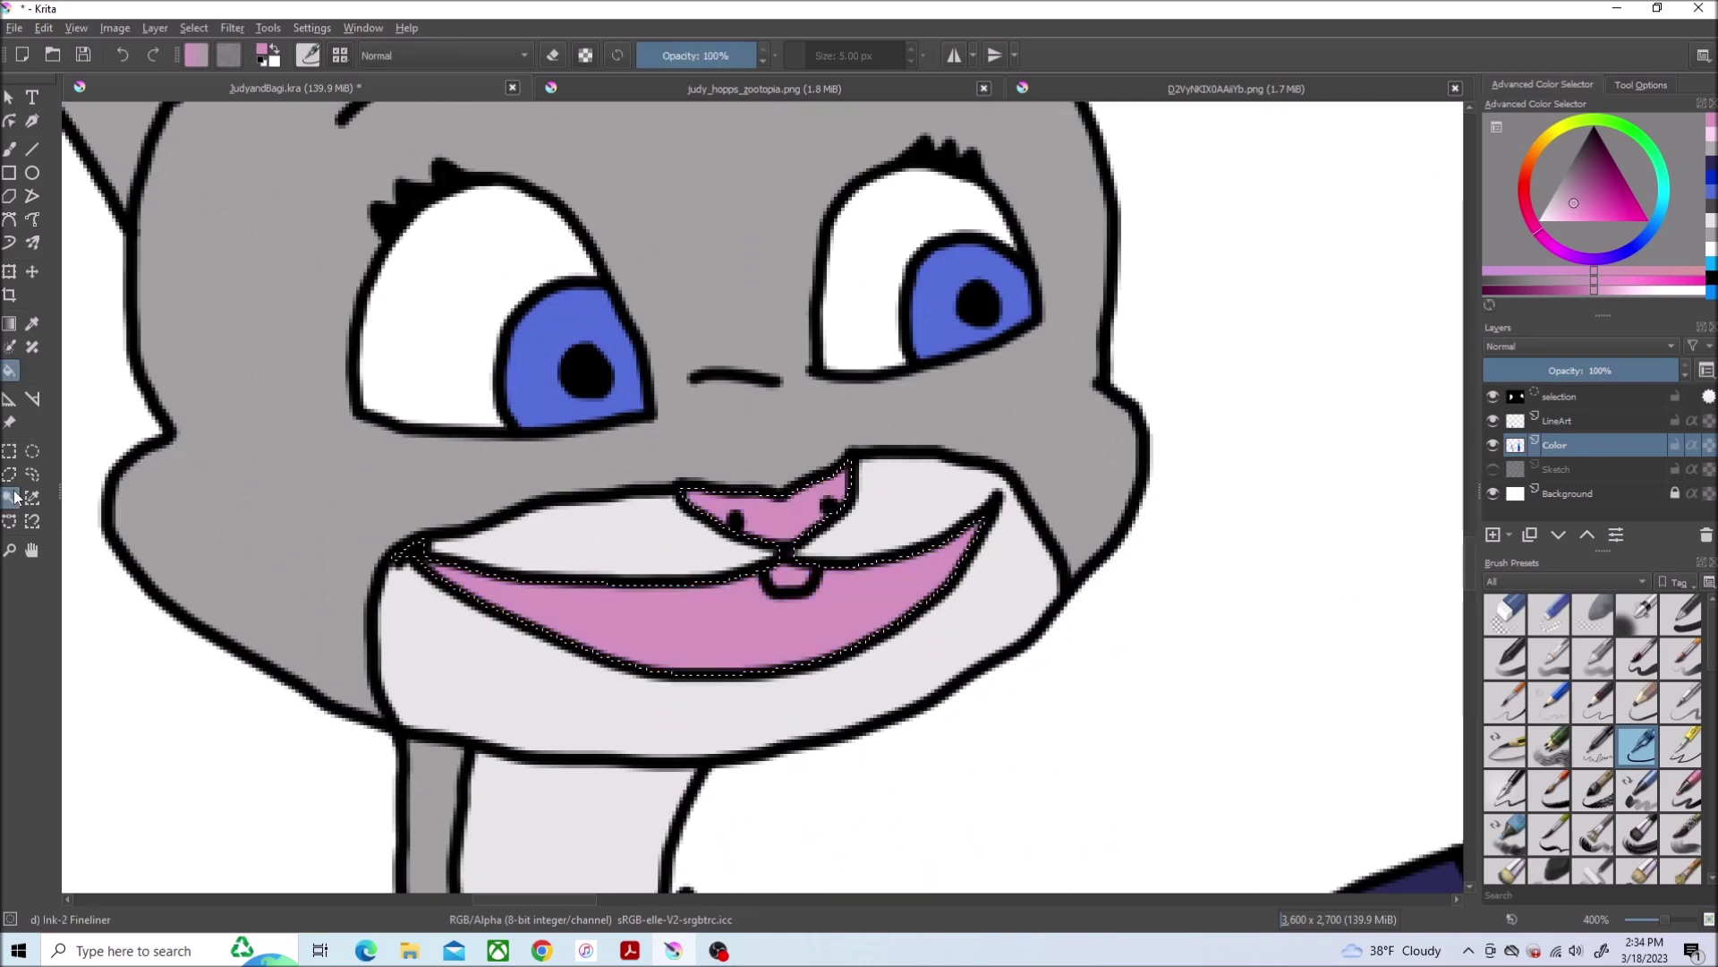
{"action": "key", "text": "Page_Up"}
Select the tooth on LineArt, grow the selection, and fill it white
{"action": "left_click", "coordinate": [197, 30]}
{"action": "left_click", "coordinate": [255, 346]}
{"action": "left_click", "coordinate": [923, 524]}
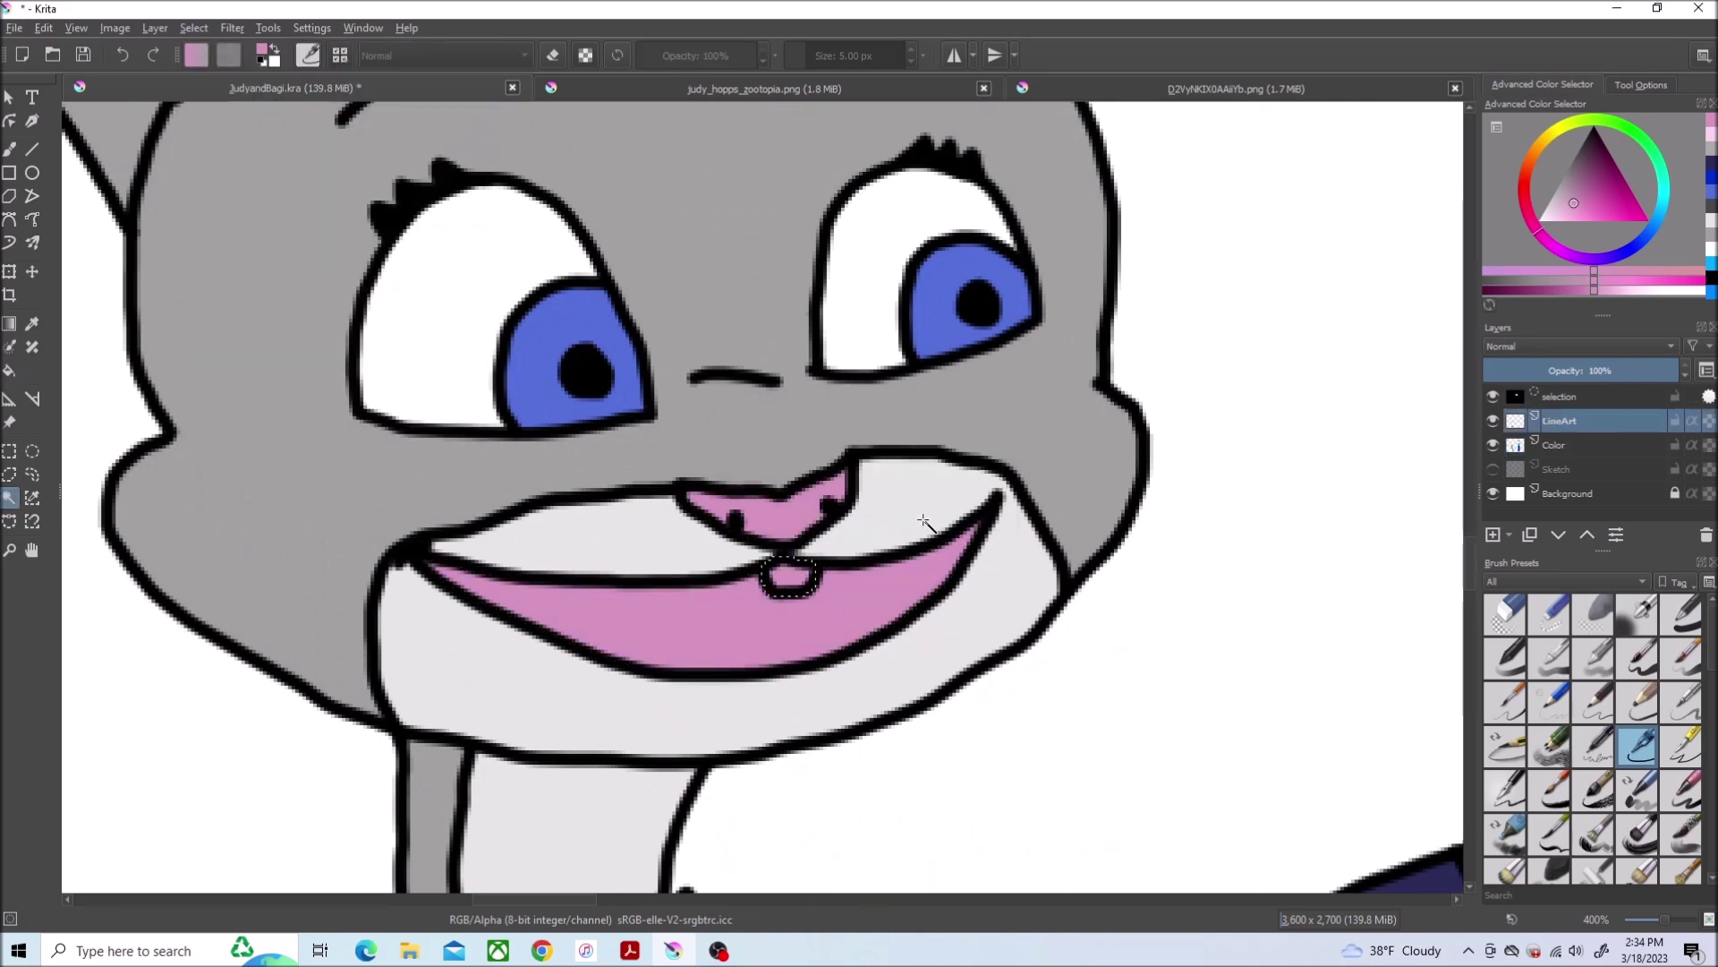
{"action": "left_click", "coordinate": [23, 373]}
{"action": "left_click", "coordinate": [952, 573], "text": "ctrl"}
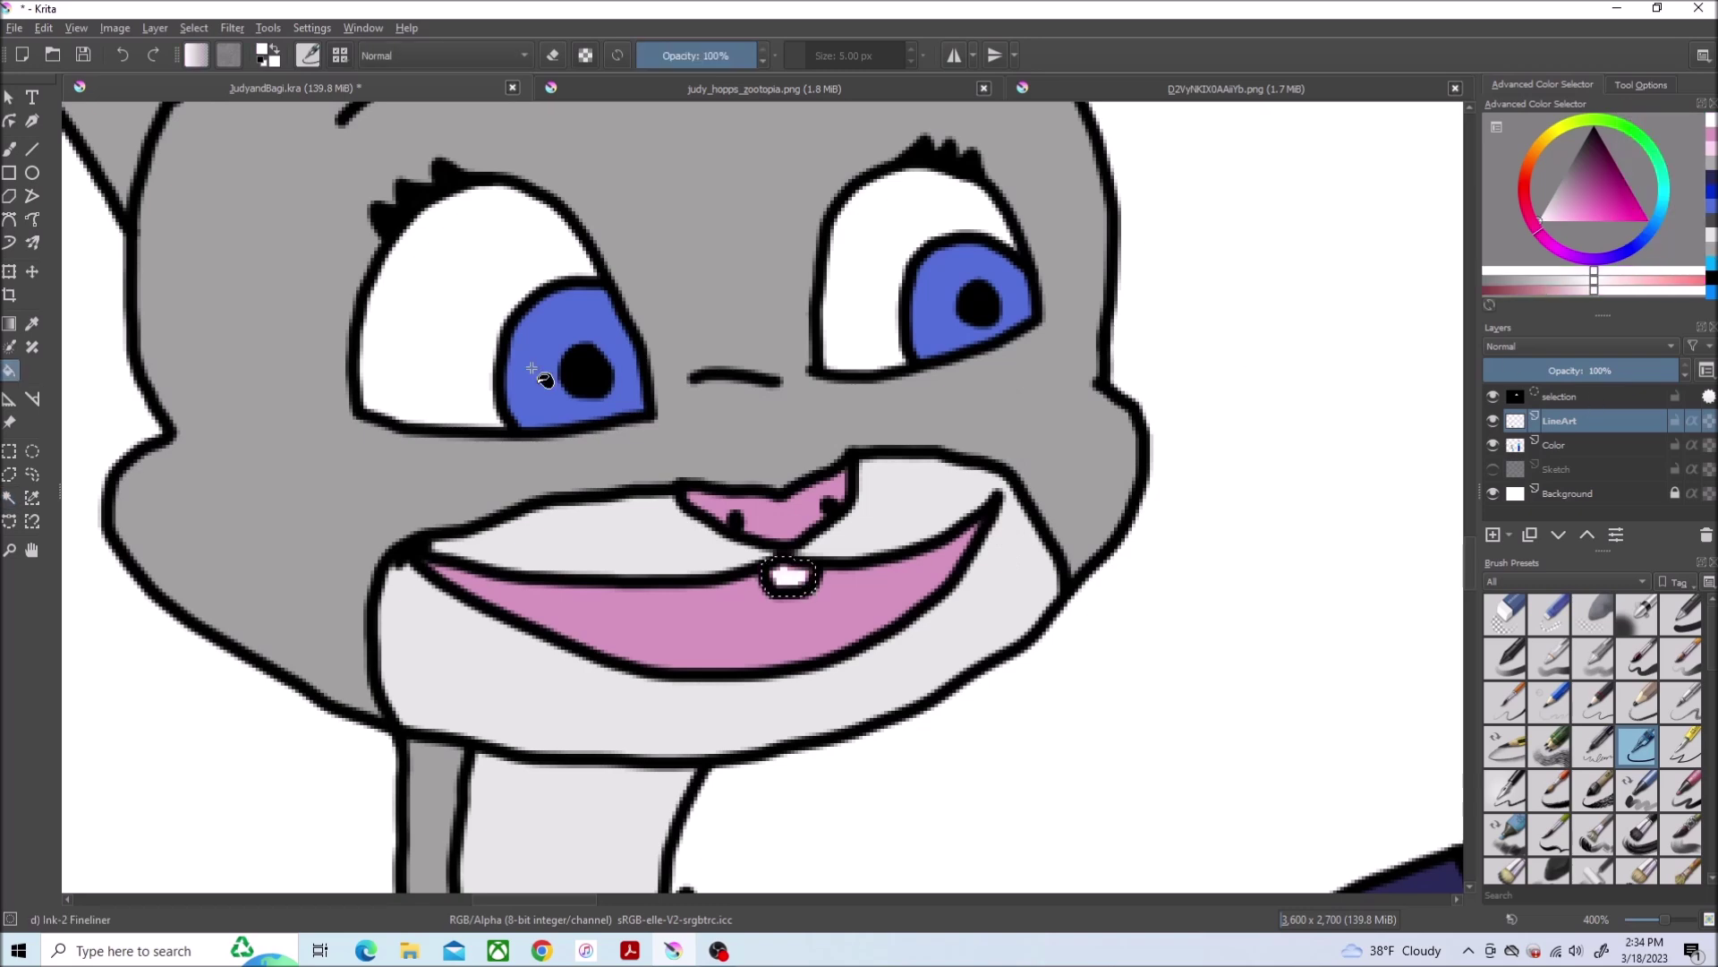
{"action": "left_click", "coordinate": [1571, 444]}
{"action": "key", "text": "shift+BackSpace"}
Pick pink again and zoom out to see both characters
{"action": "left_click", "coordinate": [1598, 222]}
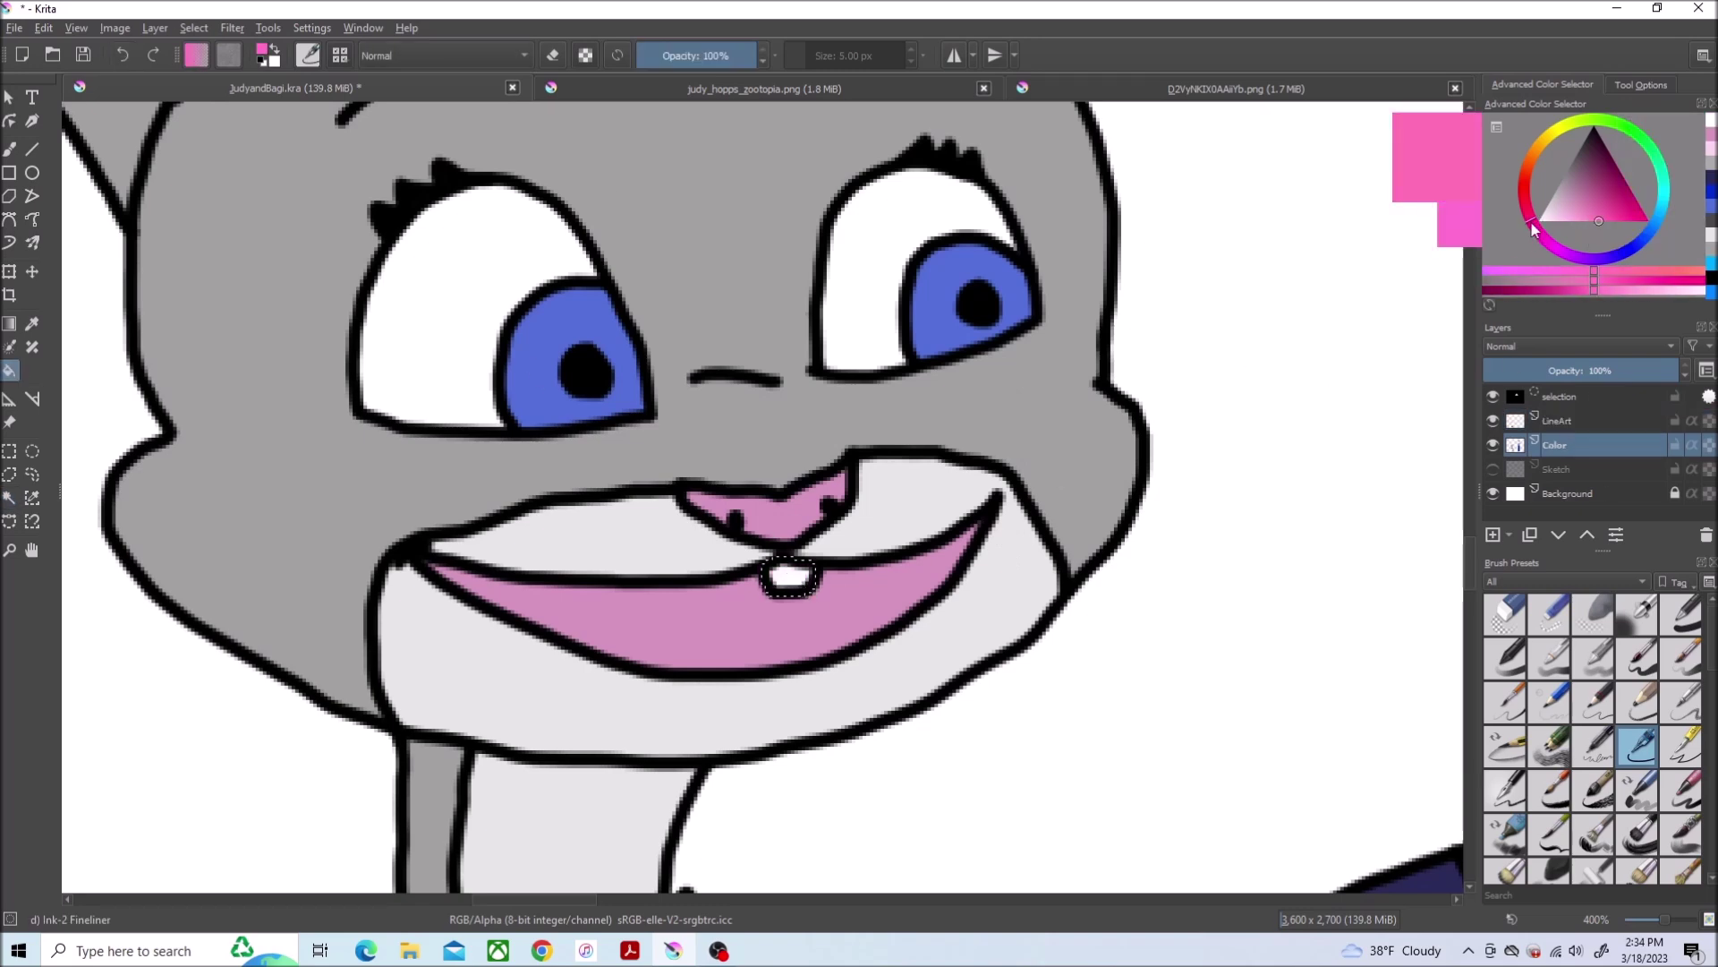
{"action": "left_click", "coordinate": [10, 497]}
{"action": "key", "text": "f"}
{"action": "key", "text": "minus"}
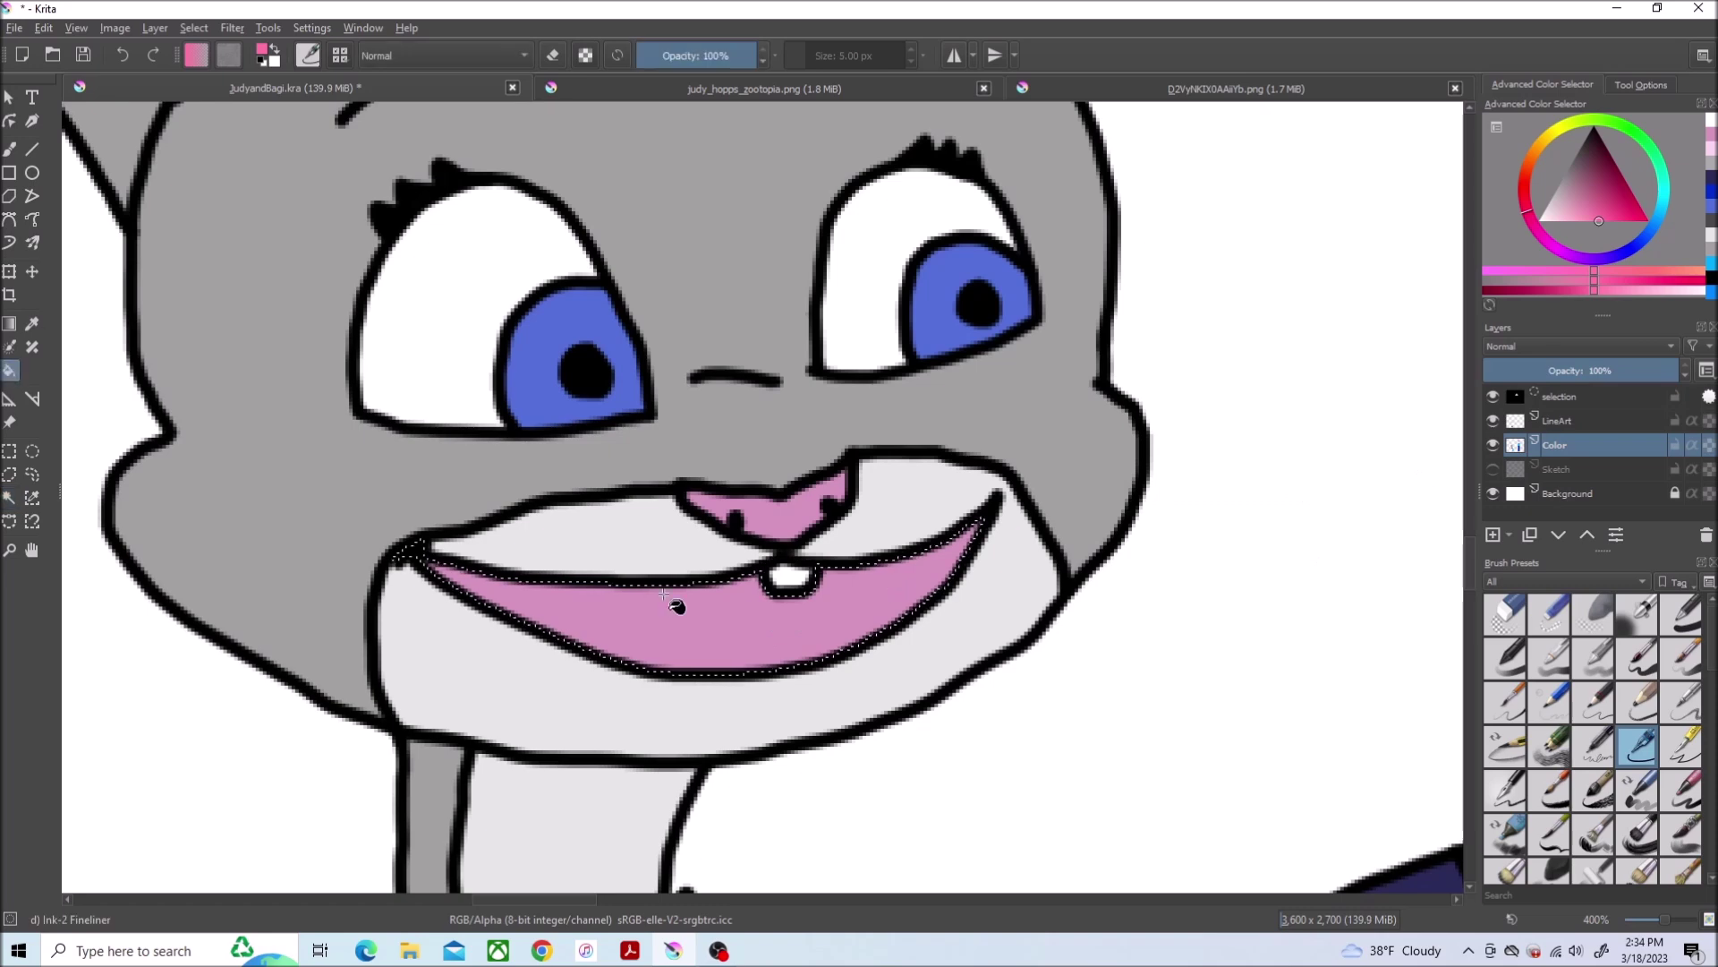
{"action": "key", "text": "minus"}
{"action": "key", "text": "minus"}
{"action": "key", "text": "minus"}
{"action": "key", "text": "minus"}
{"action": "key", "text": "minus"}
Pick a light brown colour and zoom in on the podium
{"action": "left_click_drag", "start_coordinate": [1639, 216], "coordinate": [1590, 209]}
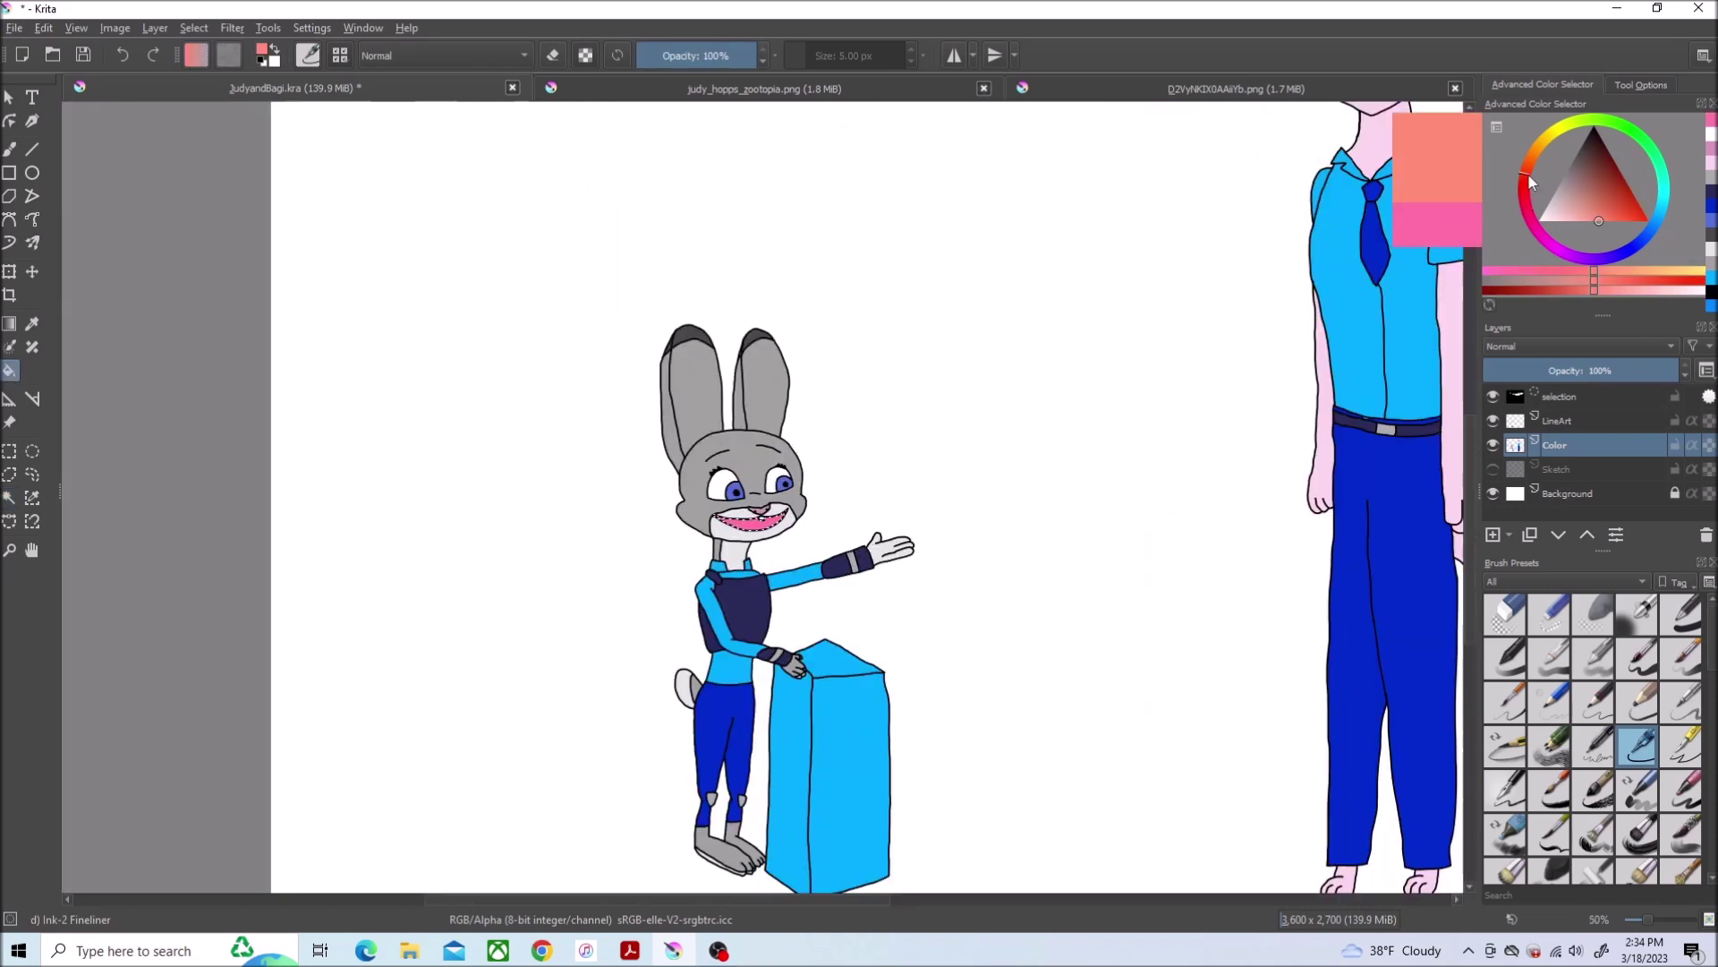
{"action": "key", "text": "plus"}
{"action": "key", "text": "plus"}
{"action": "key", "text": "w"}
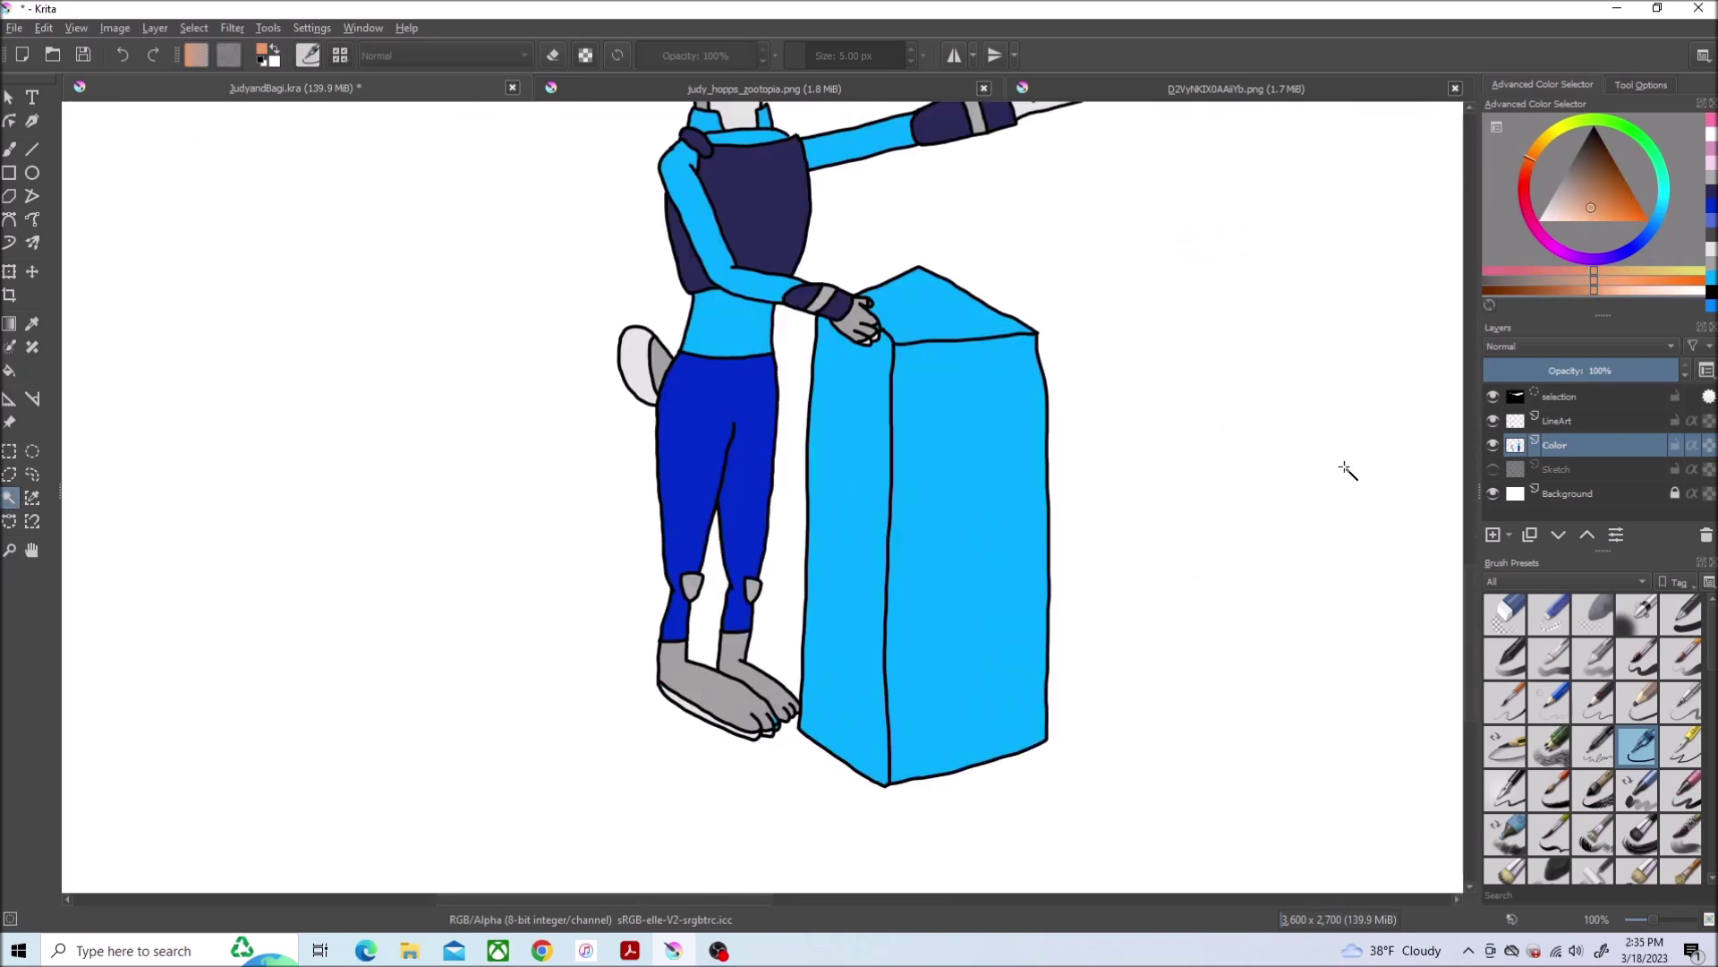
{"action": "left_click", "coordinate": [1558, 421]}
Select the podium box, grow the selection, and fill it light brown
{"action": "left_click", "coordinate": [865, 427]}
{"action": "left_click", "coordinate": [155, 28]}
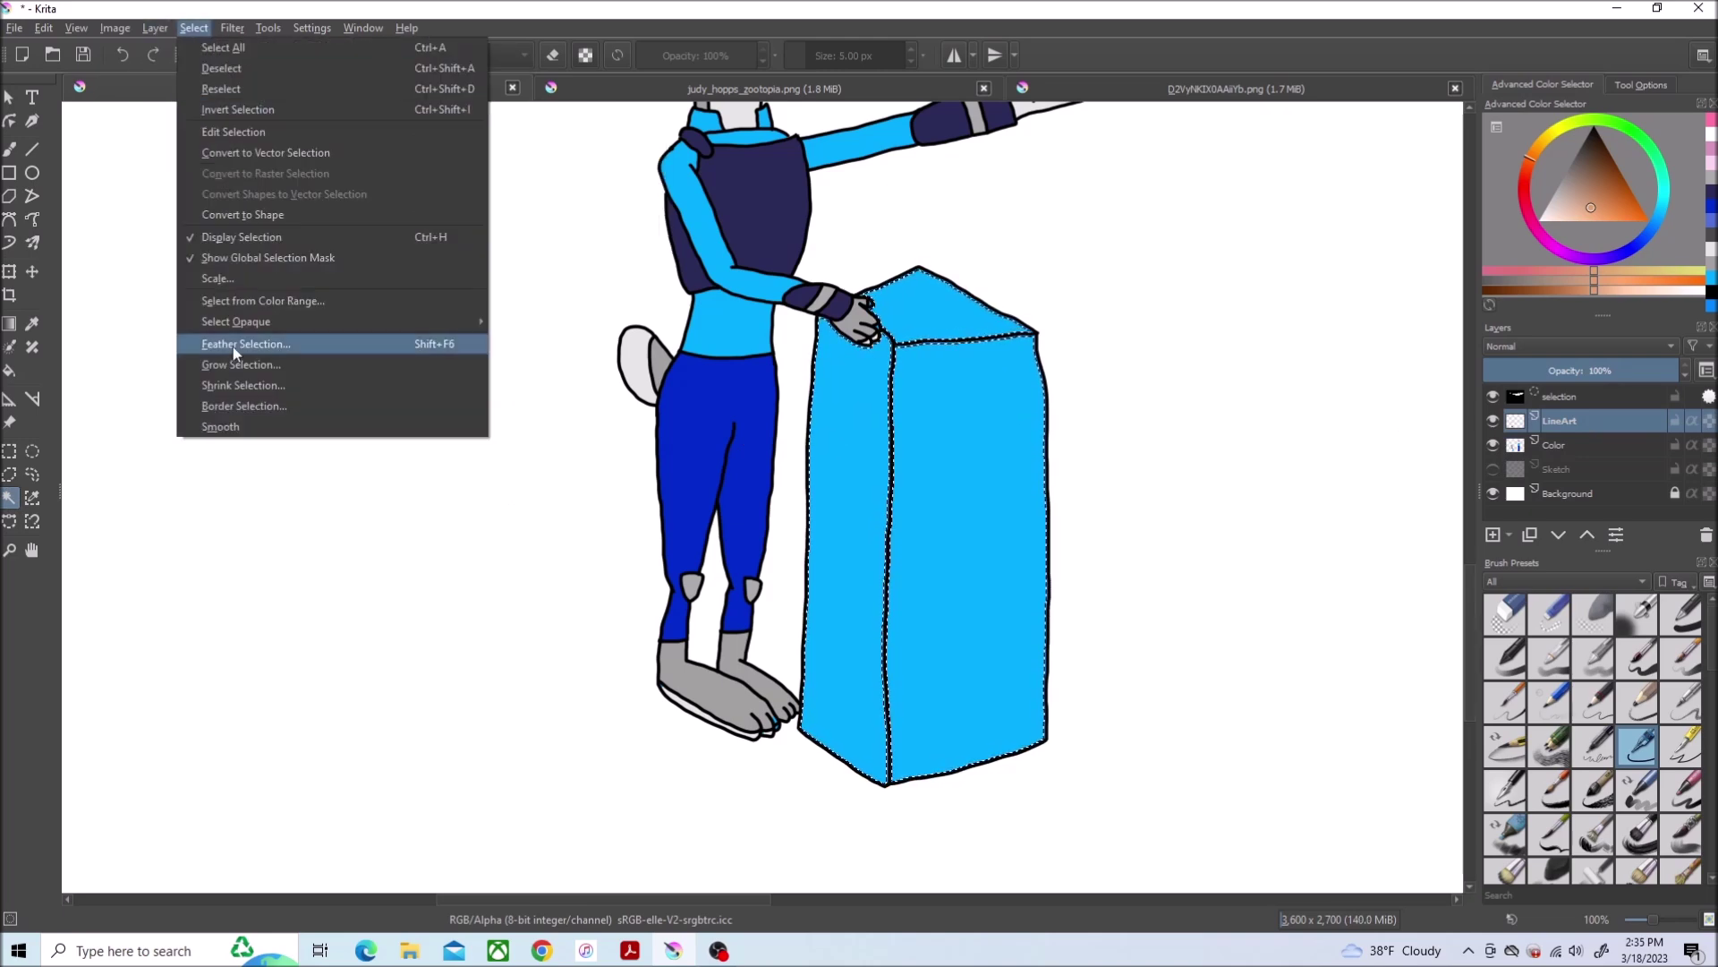
{"action": "left_click", "coordinate": [268, 337]}
{"action": "key", "text": "Return"}
{"action": "key", "text": "f"}
{"action": "key", "text": "Page_Down"}
{"action": "left_click", "coordinate": [963, 480]}
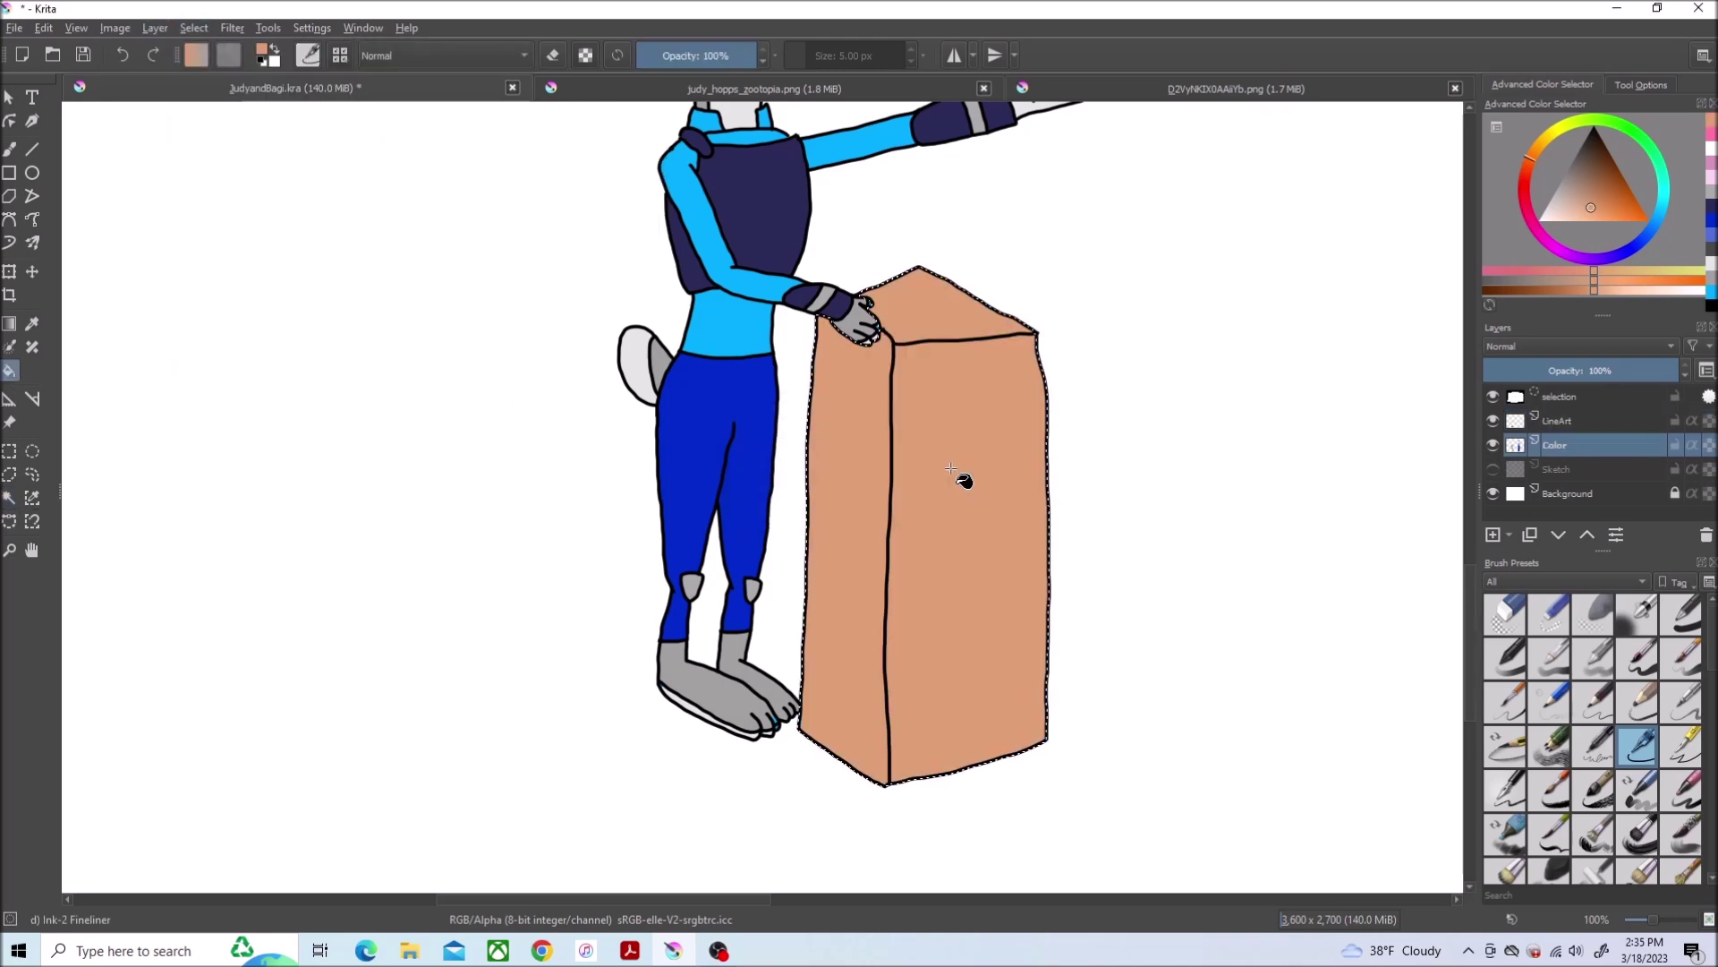
{"action": "key", "text": "minus"}
{"action": "scroll", "coordinate": [880, 361], "scroll_direction": "up", "scroll_amount": 7}
Deselect and paint over the blue specks on Judy's toes with sampled grey
{"action": "key", "text": "ctrl+shift+a"}
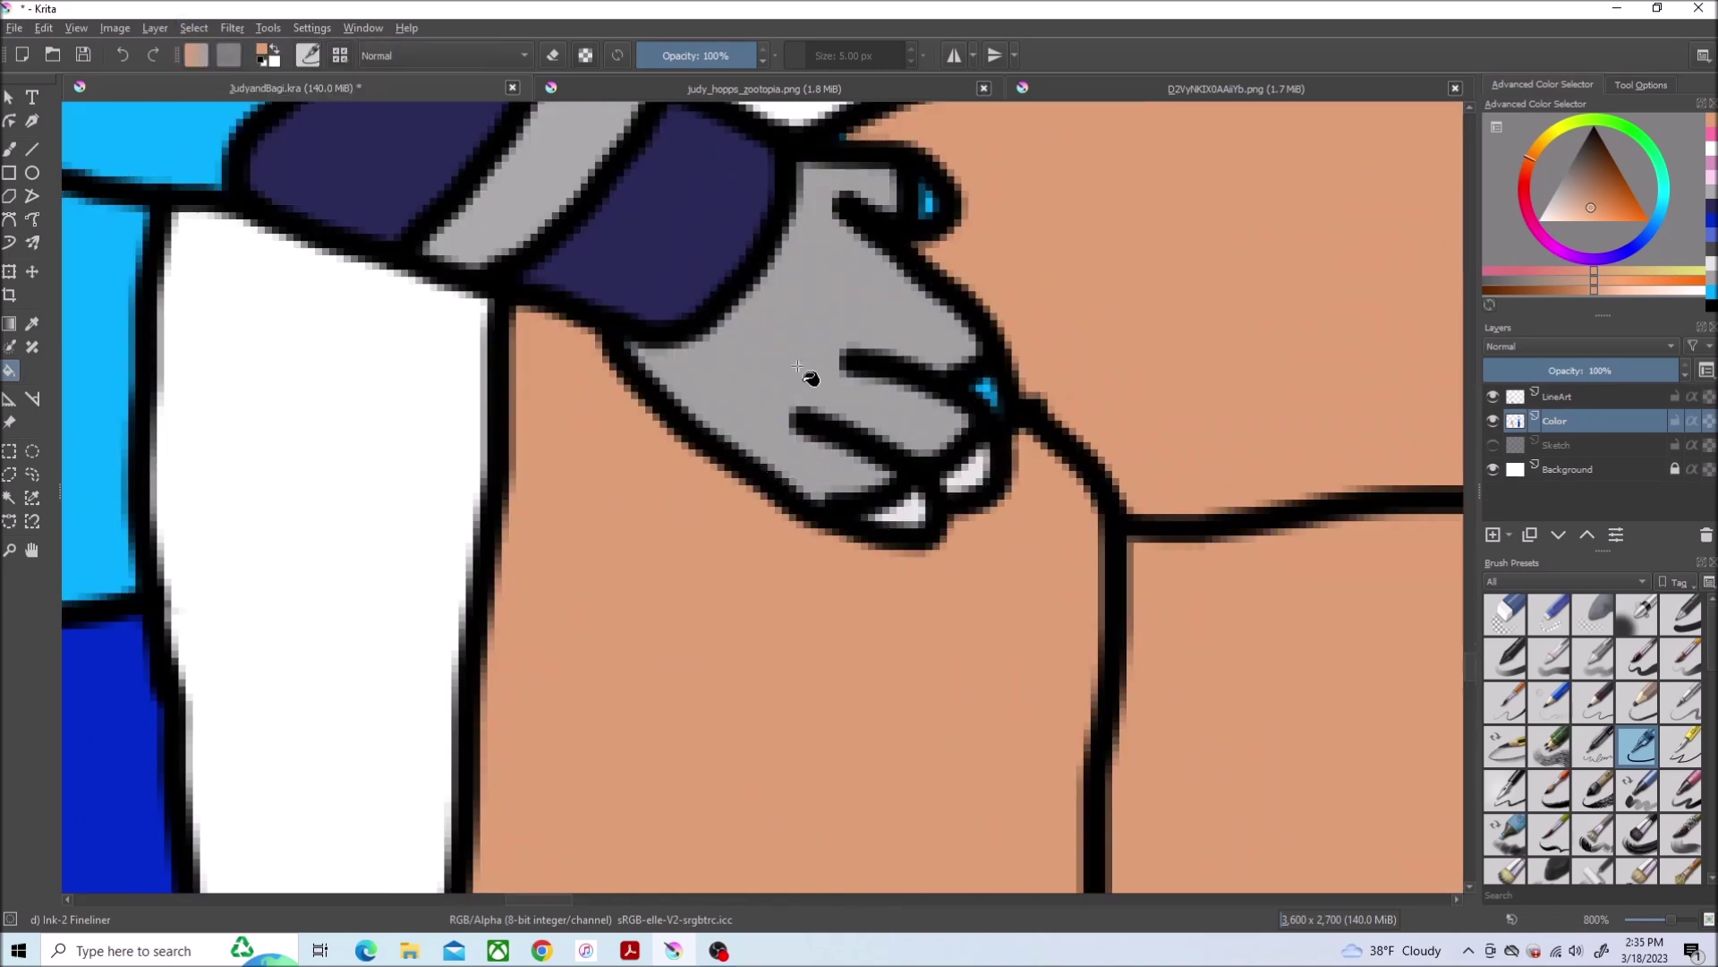
{"action": "key", "text": "b"}
{"action": "left_click", "coordinate": [156, 347], "text": "ctrl"}
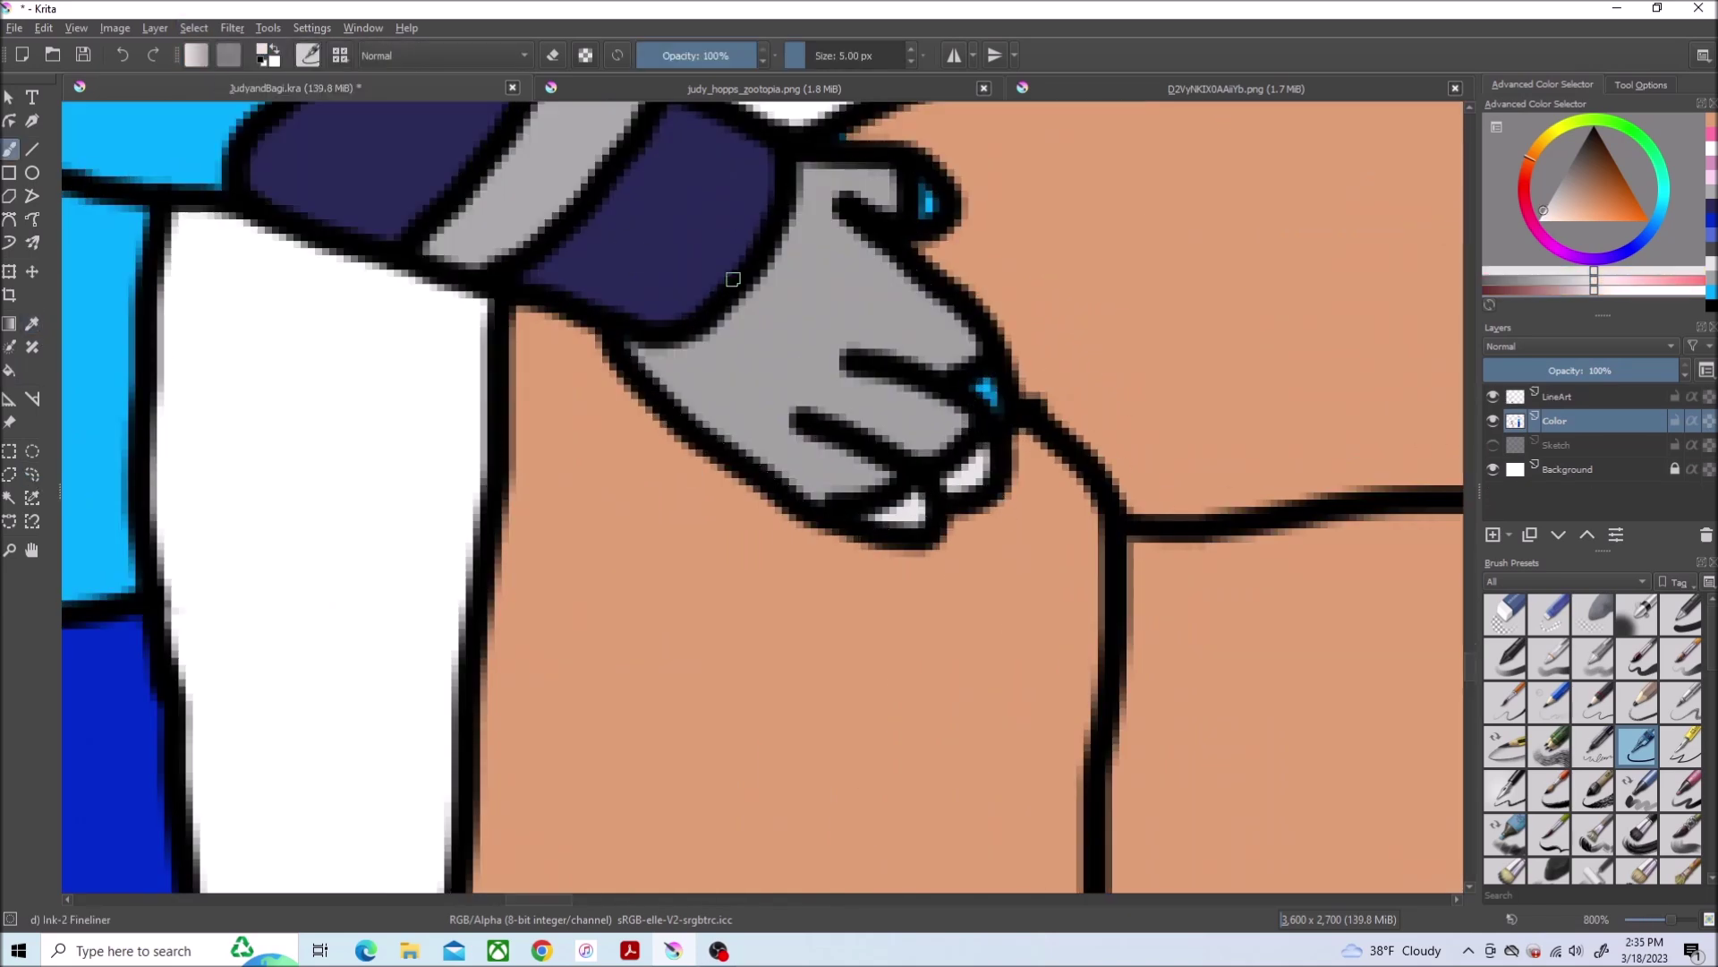
{"action": "scroll", "coordinate": [987, 394], "scroll_direction": "down", "scroll_amount": 6}
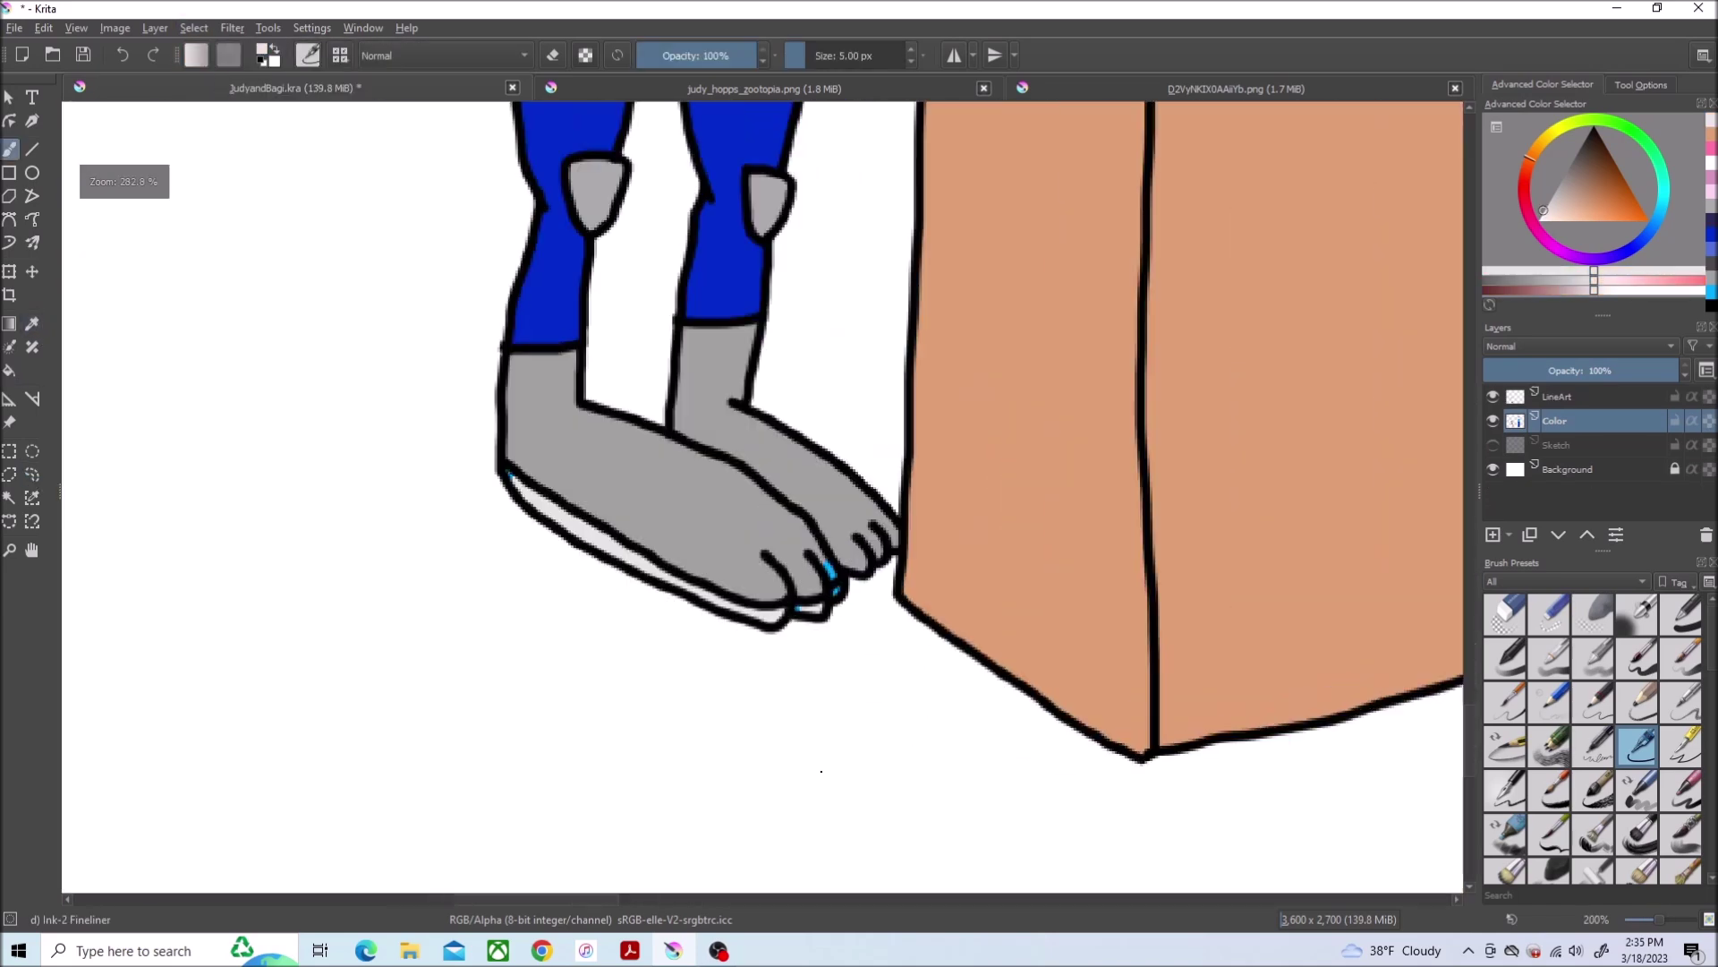
{"action": "scroll", "coordinate": [864, 480], "scroll_direction": "up", "scroll_amount": 8}
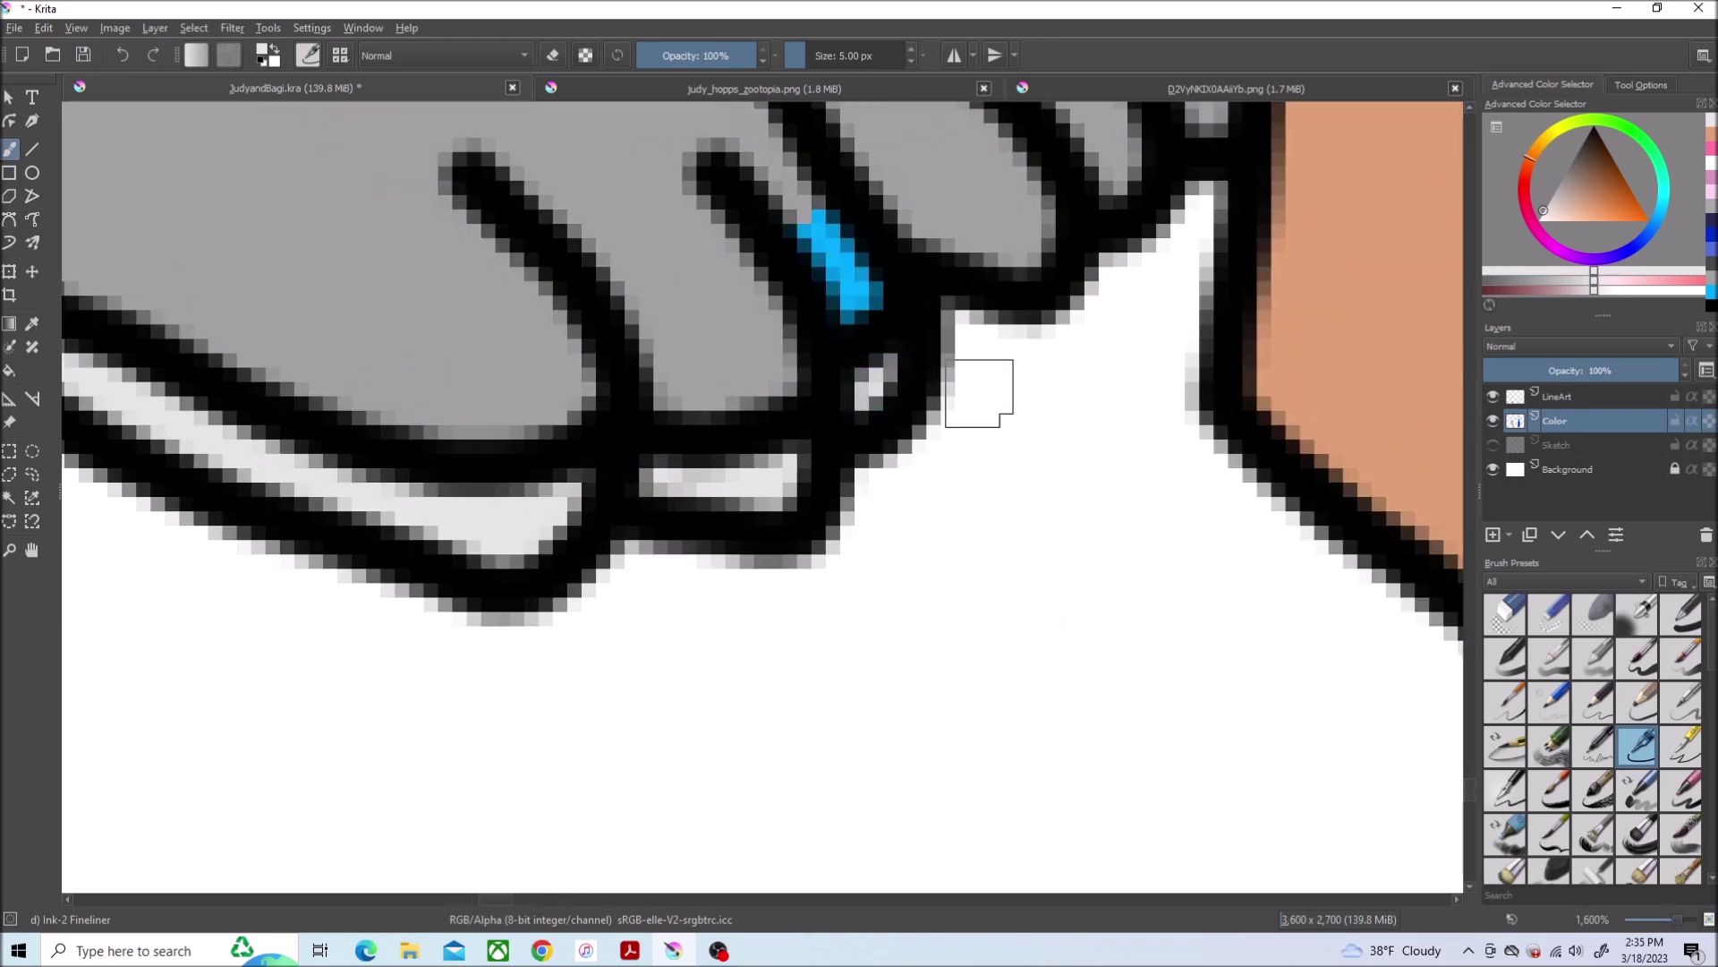
{"action": "left_click", "coordinate": [364, 192], "text": "ctrl"}
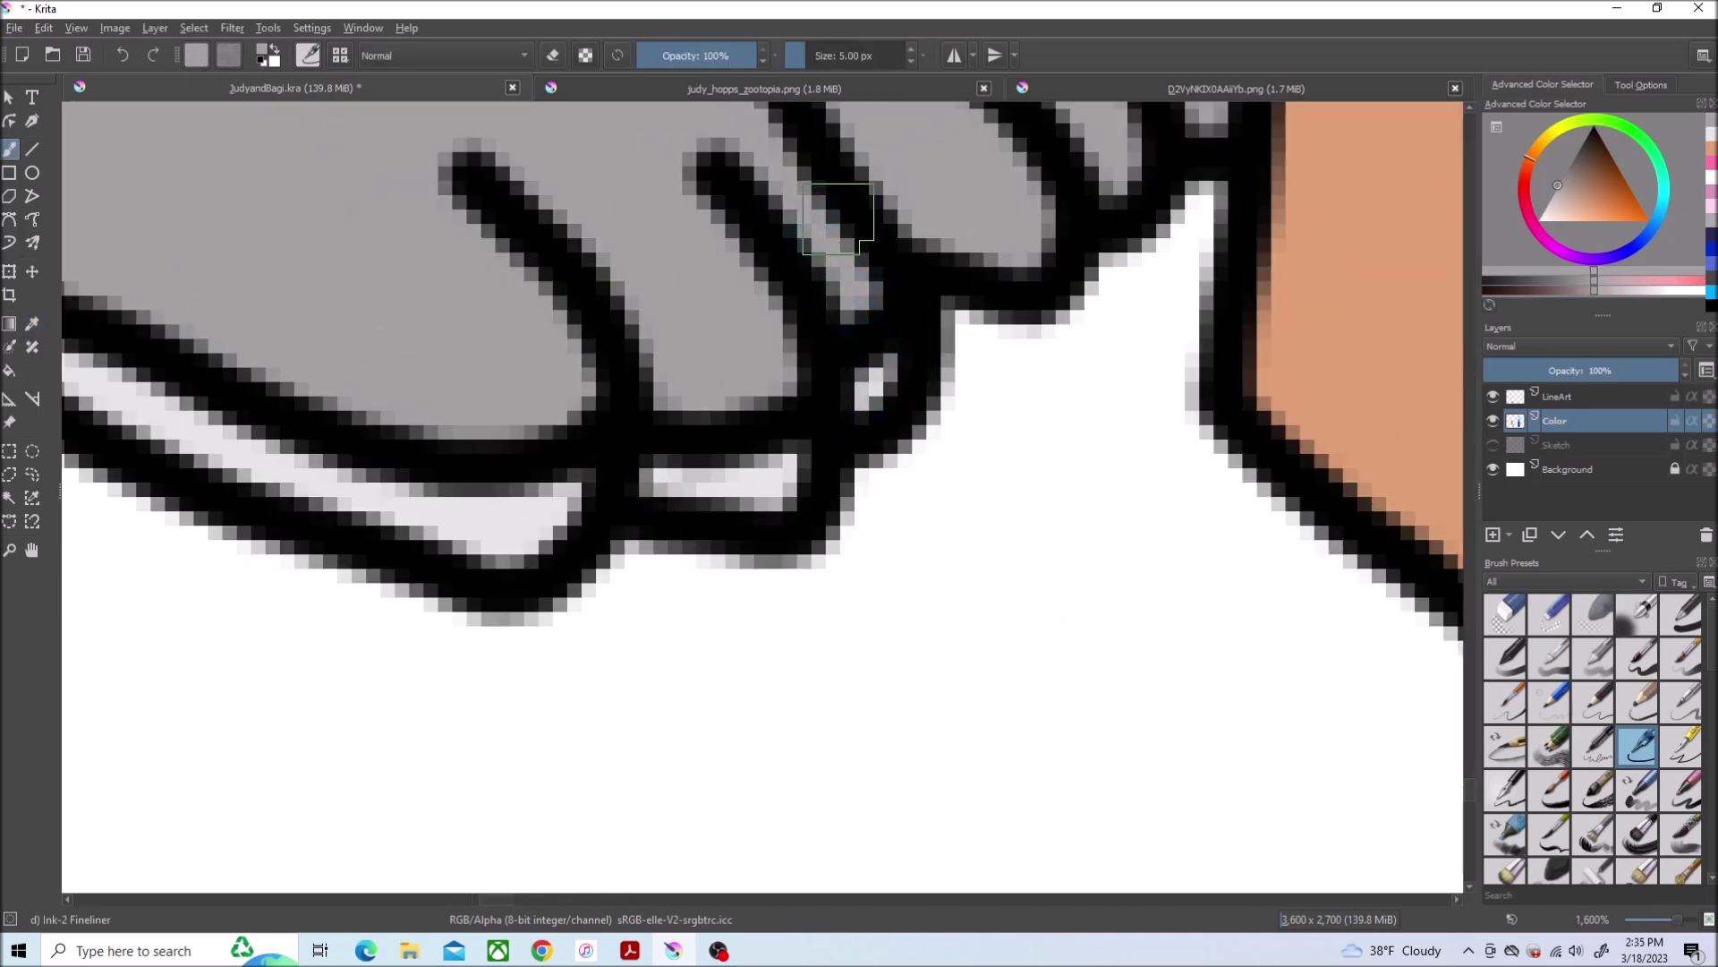
{"action": "scroll", "coordinate": [835, 219], "scroll_direction": "down", "scroll_amount": 8}
Cover the specks on Judy's ear tips and Bagi's belt stripe with sampled colours
{"action": "left_click_drag", "start_coordinate": [1472, 624], "coordinate": [1473, 544]}
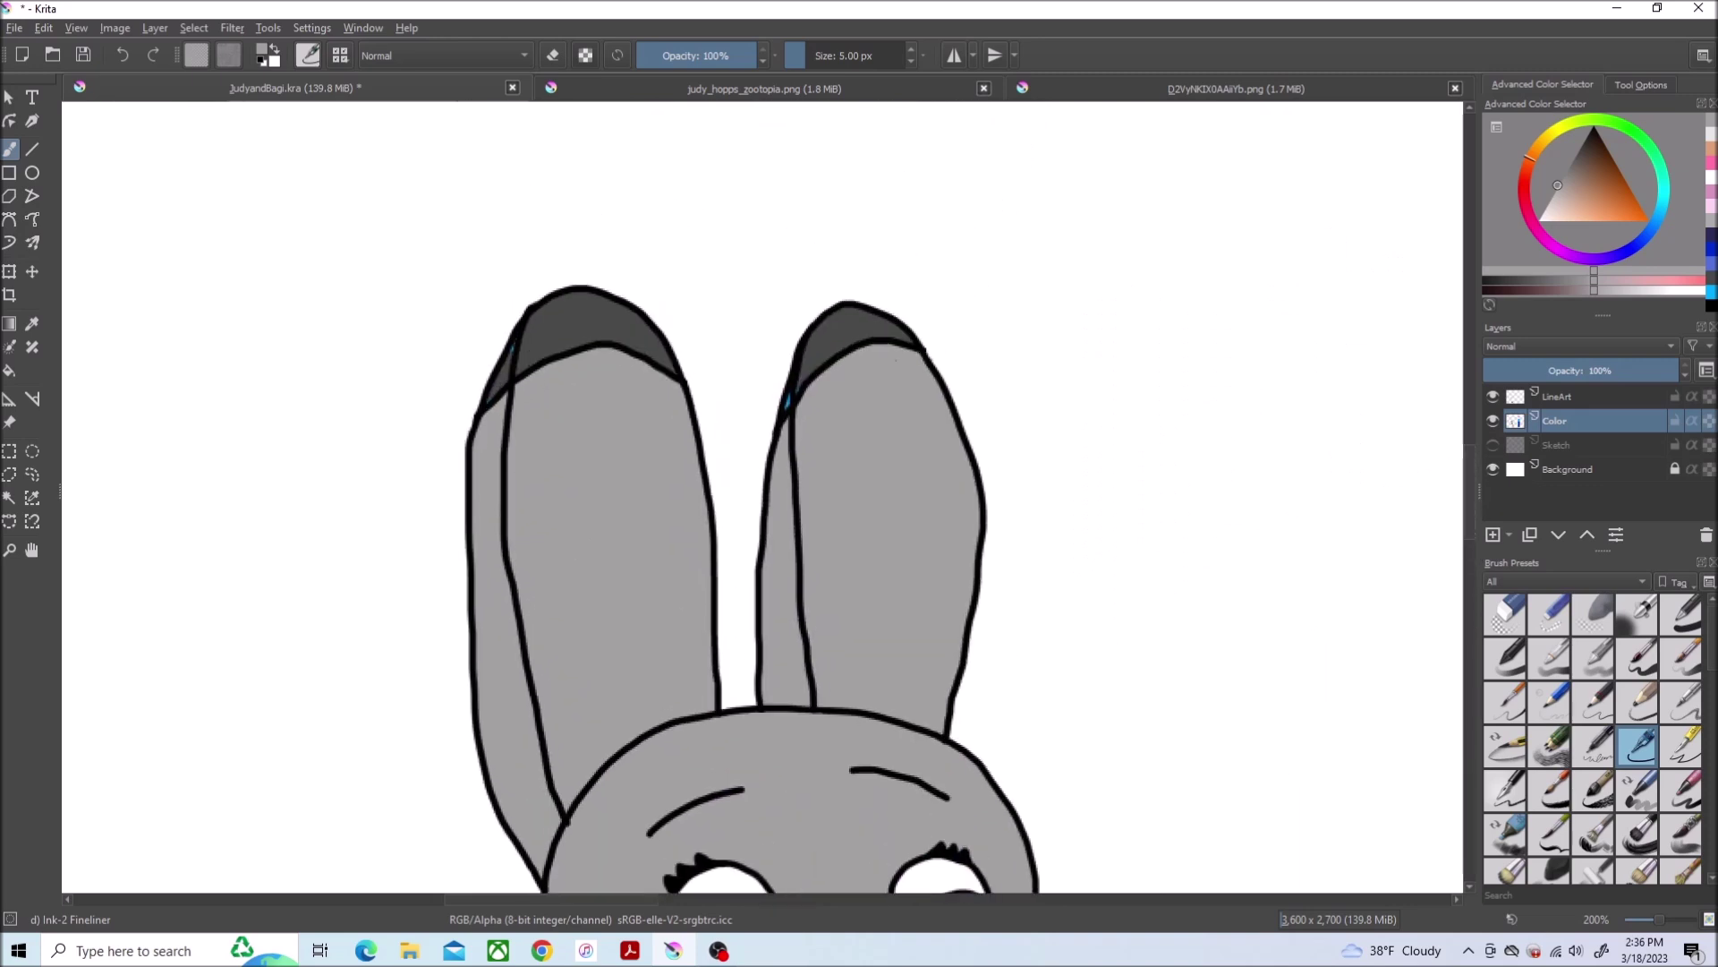
{"action": "scroll", "coordinate": [684, 371], "scroll_direction": "up", "scroll_amount": 3}
{"action": "left_click", "coordinate": [227, 265], "text": "ctrl"}
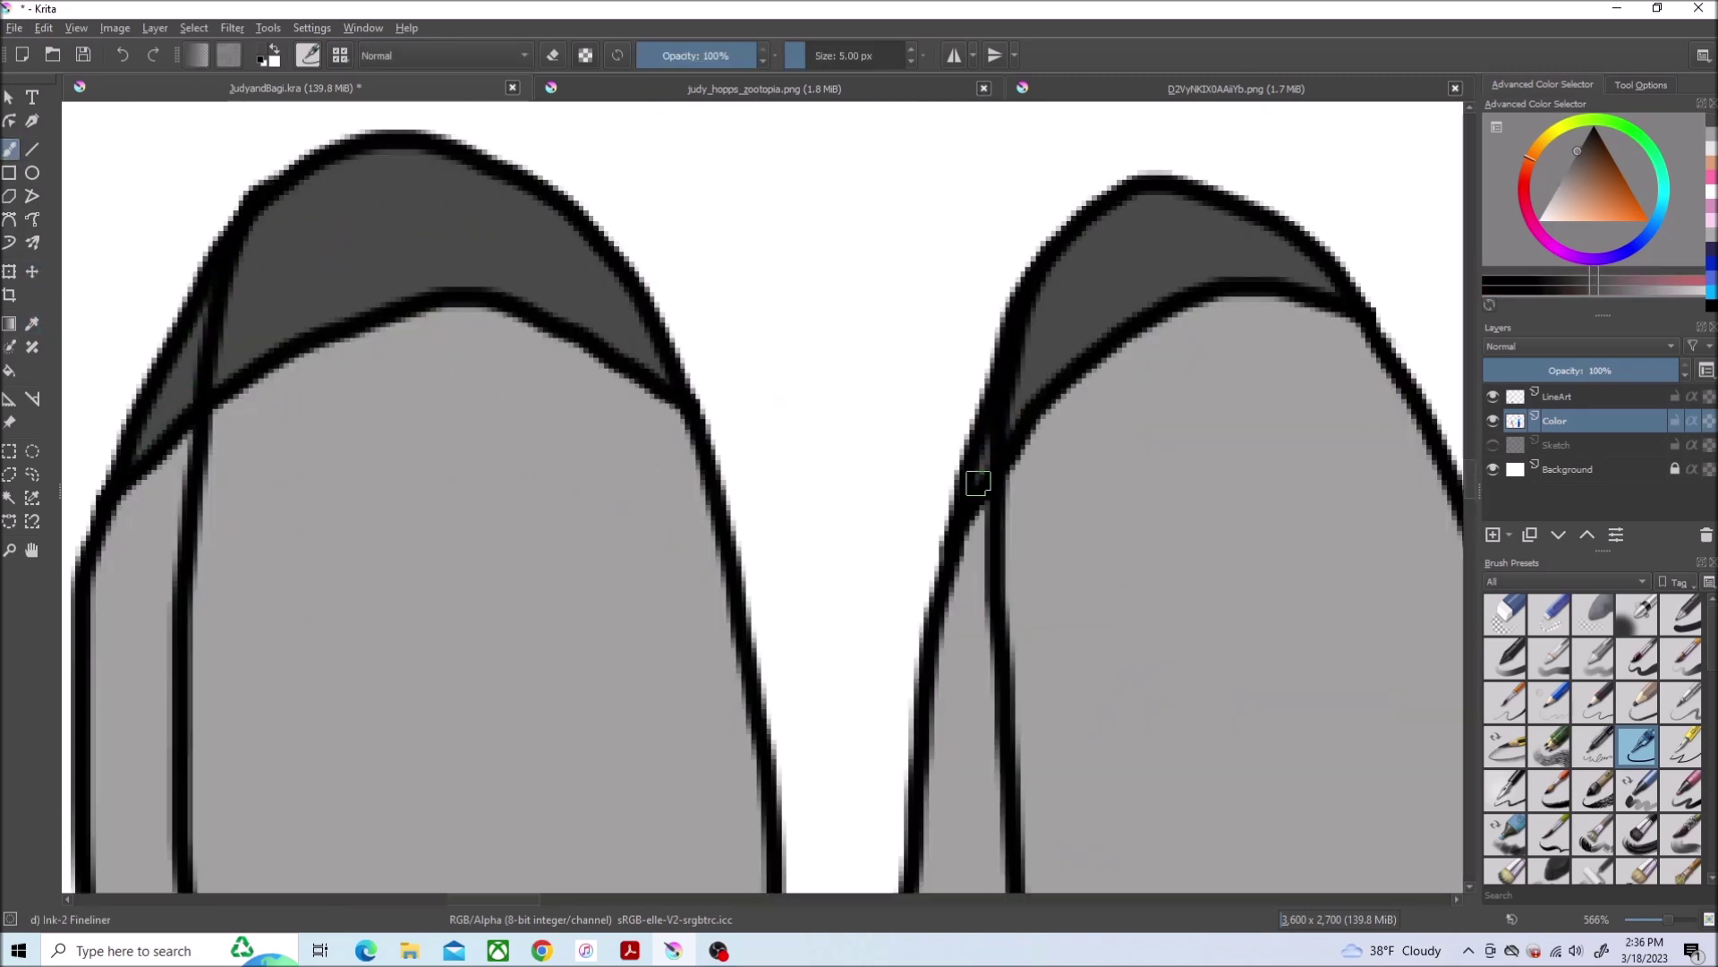
{"action": "scroll", "coordinate": [979, 480], "scroll_direction": "down", "scroll_amount": 3}
{"action": "scroll", "coordinate": [978, 481], "scroll_direction": "down", "scroll_amount": 2}
{"action": "left_click_drag", "start_coordinate": [1208, 537], "coordinate": [403, 537]}
{"action": "scroll", "coordinate": [264, 610], "scroll_direction": "up", "scroll_amount": 5}
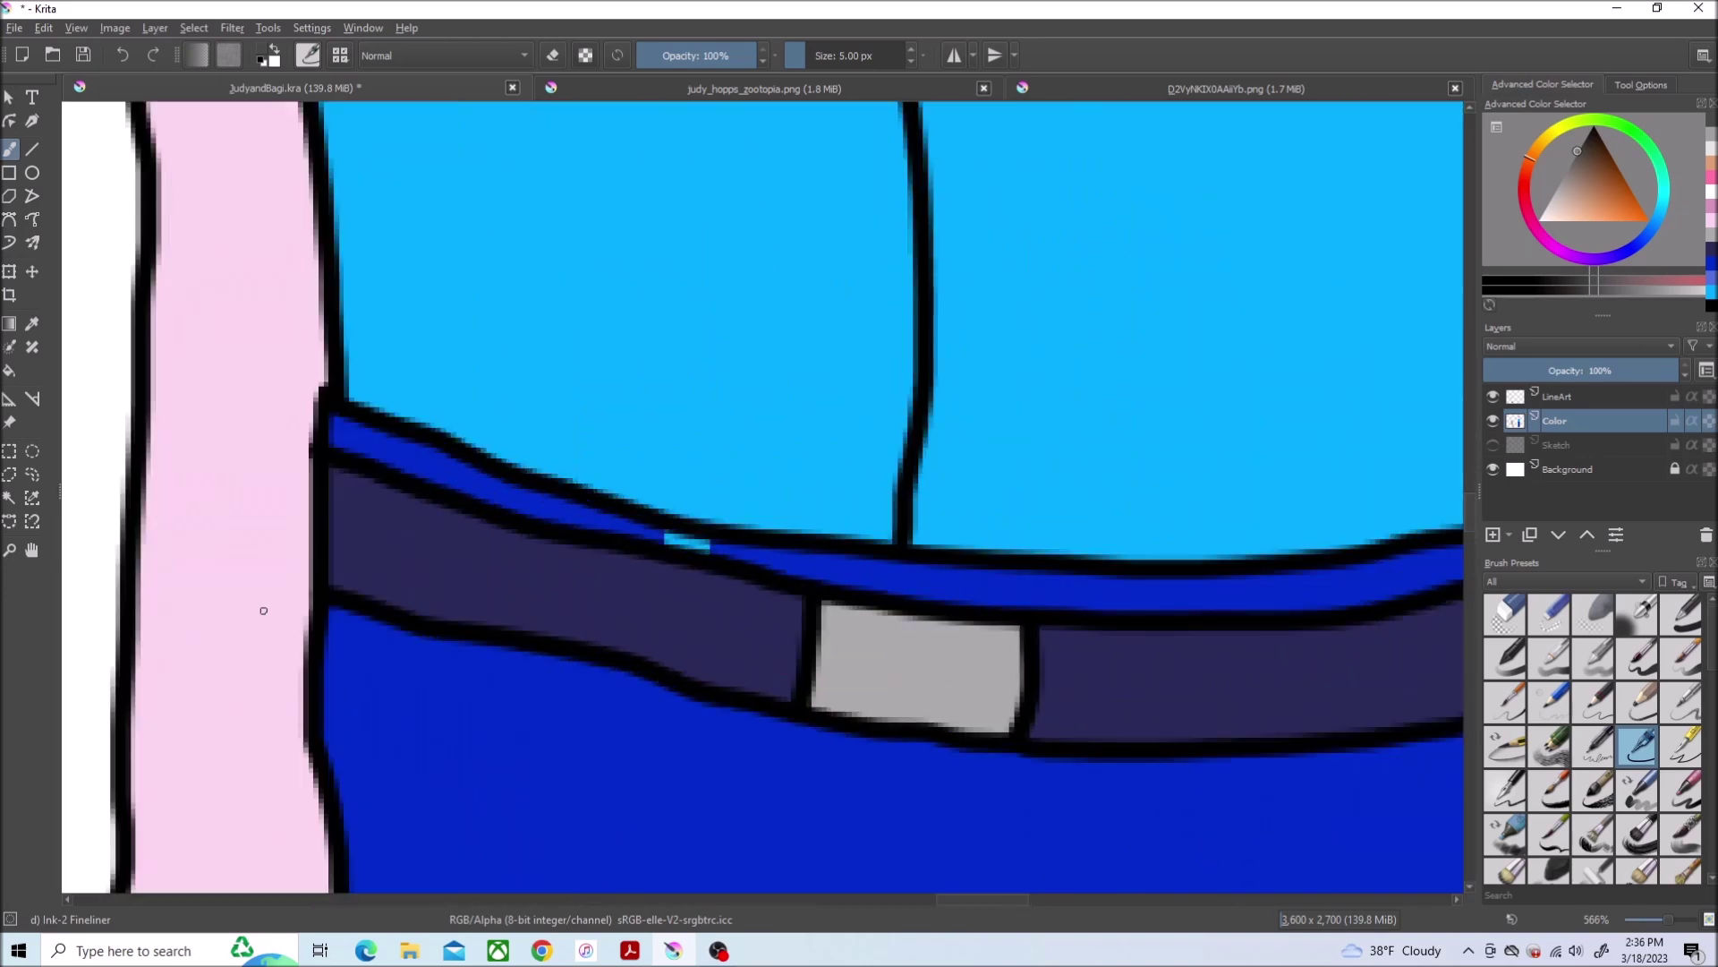
{"action": "left_click", "coordinate": [380, 434], "text": "ctrl"}
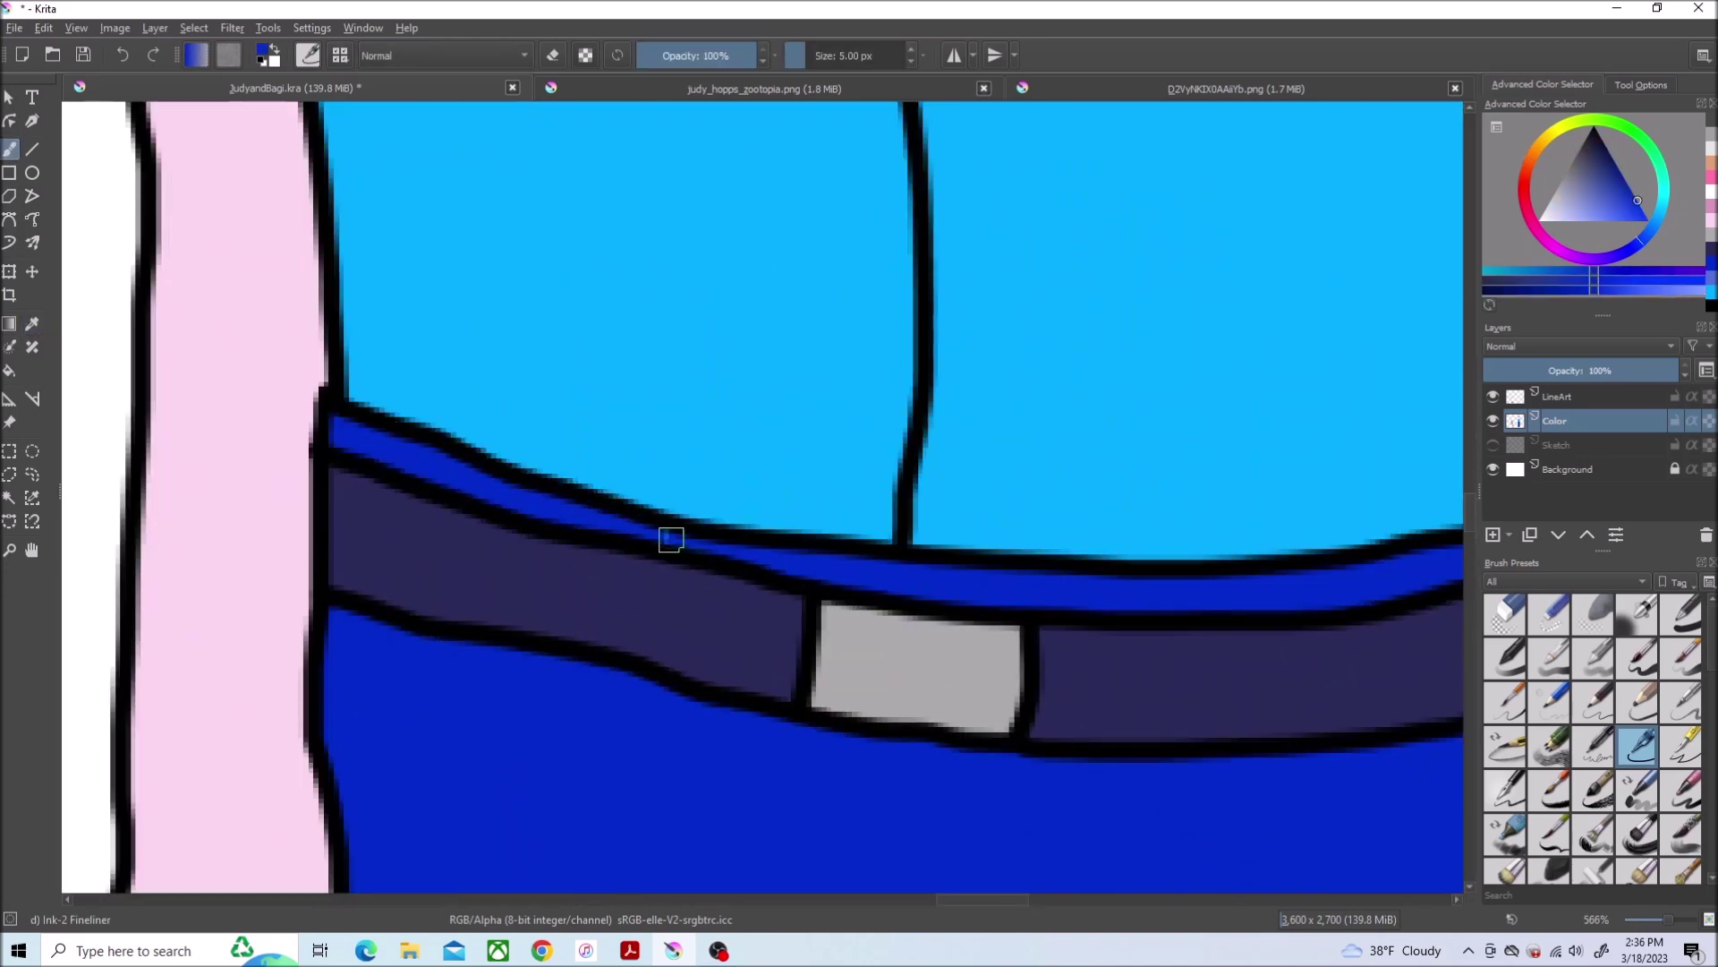
{"action": "scroll", "coordinate": [700, 549], "scroll_direction": "down", "scroll_amount": 10}
{"action": "scroll", "coordinate": [594, 752], "scroll_direction": "up", "scroll_amount": 3}
{"action": "scroll", "coordinate": [596, 752], "scroll_direction": "down", "scroll_amount": 2}
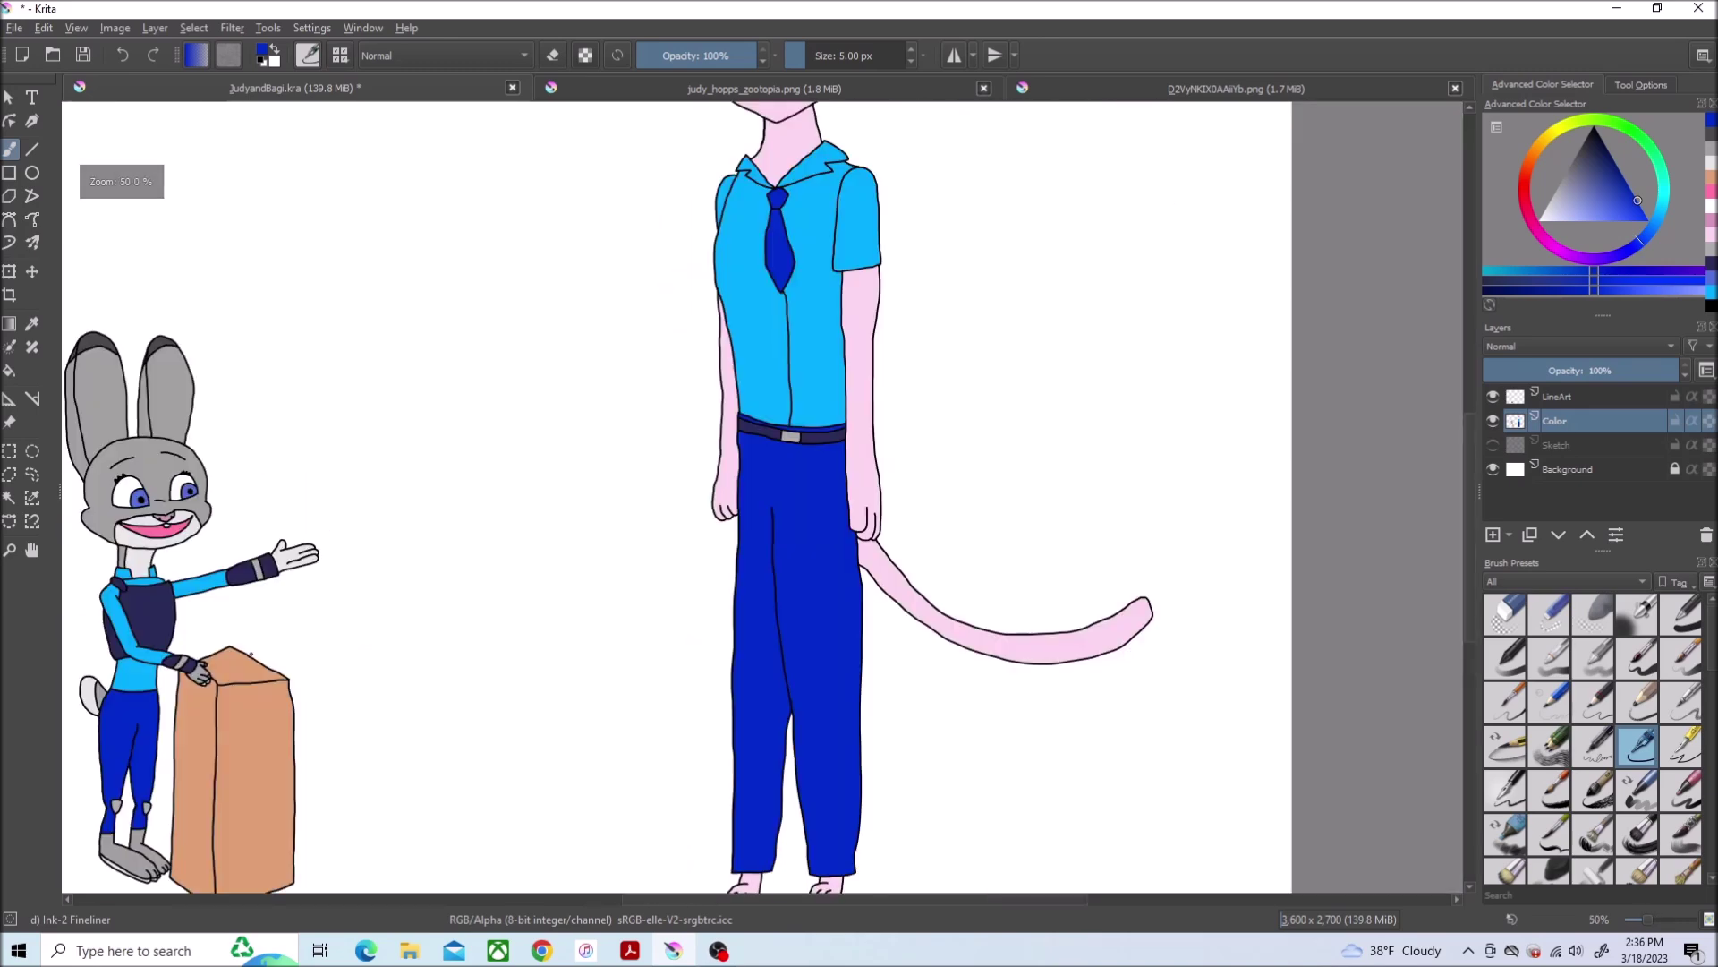
{"action": "scroll", "coordinate": [1066, 461], "scroll_direction": "up", "scroll_amount": 2}
{"action": "scroll", "coordinate": [1067, 460], "scroll_direction": "up", "scroll_amount": 3}
Select and grow the left inner ear, then airbrush it pink with a large soft brush
{"action": "key", "text": "Page_Up"}
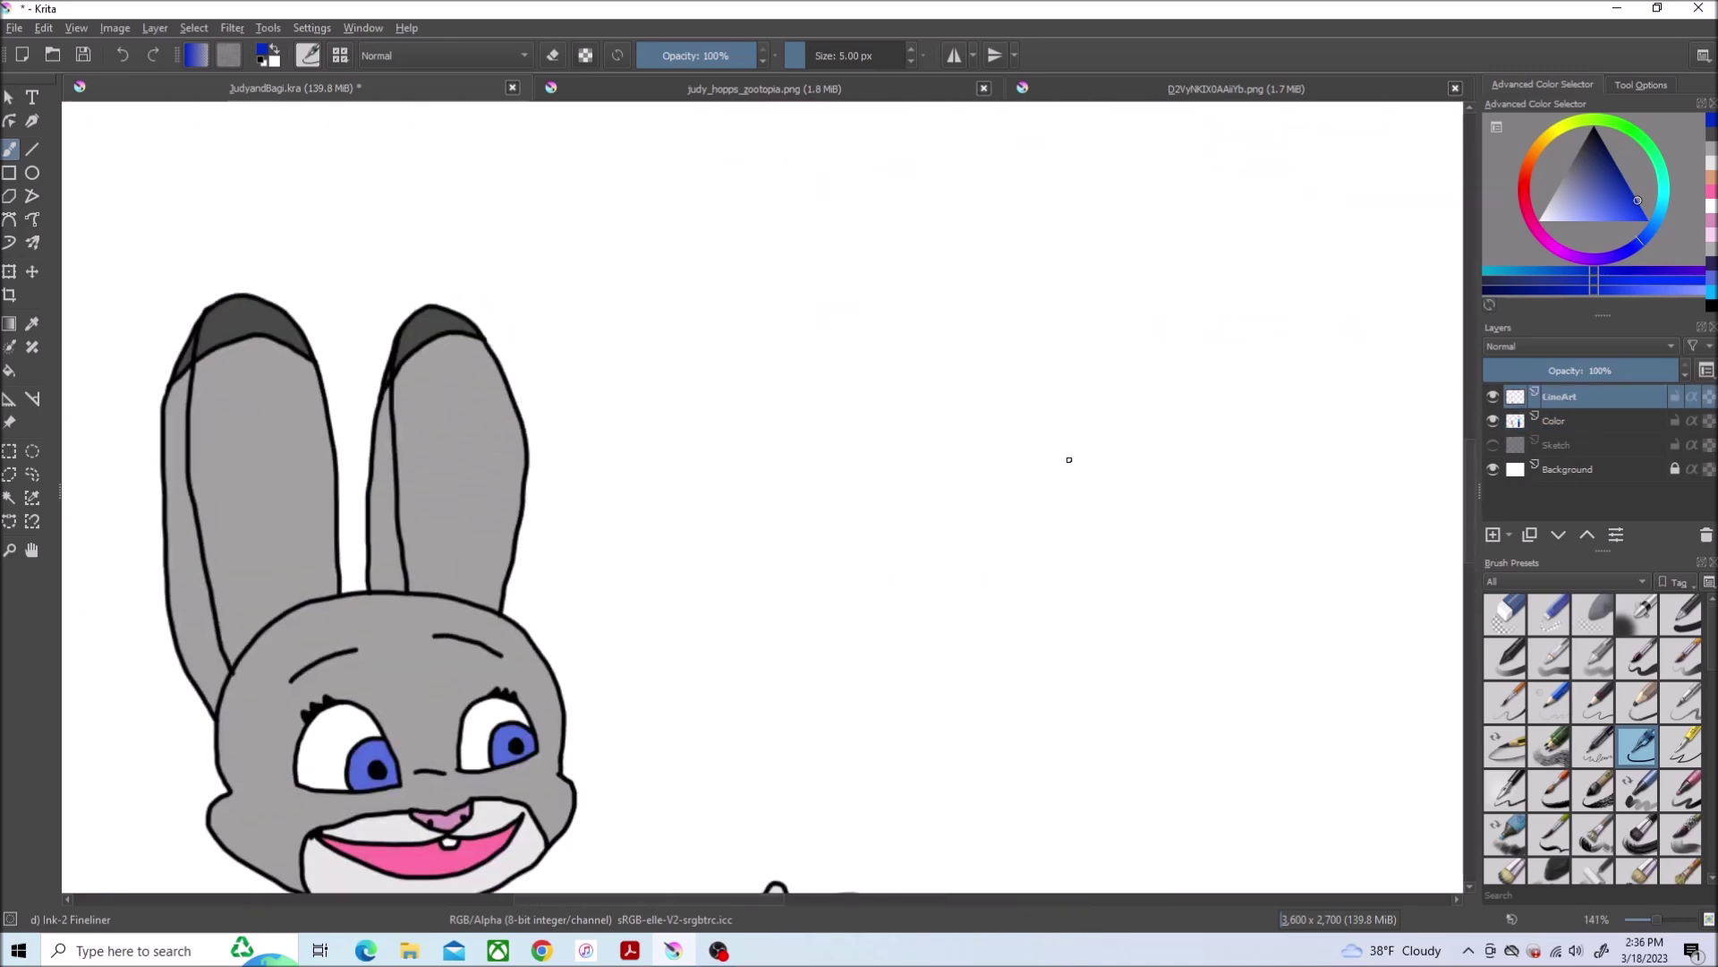
{"action": "scroll", "coordinate": [1067, 461], "scroll_direction": "up", "scroll_amount": 2}
{"action": "left_click", "coordinate": [9, 497]}
{"action": "left_click", "coordinate": [256, 403]}
{"action": "left_click", "coordinate": [194, 27]}
{"action": "left_click", "coordinate": [241, 347]}
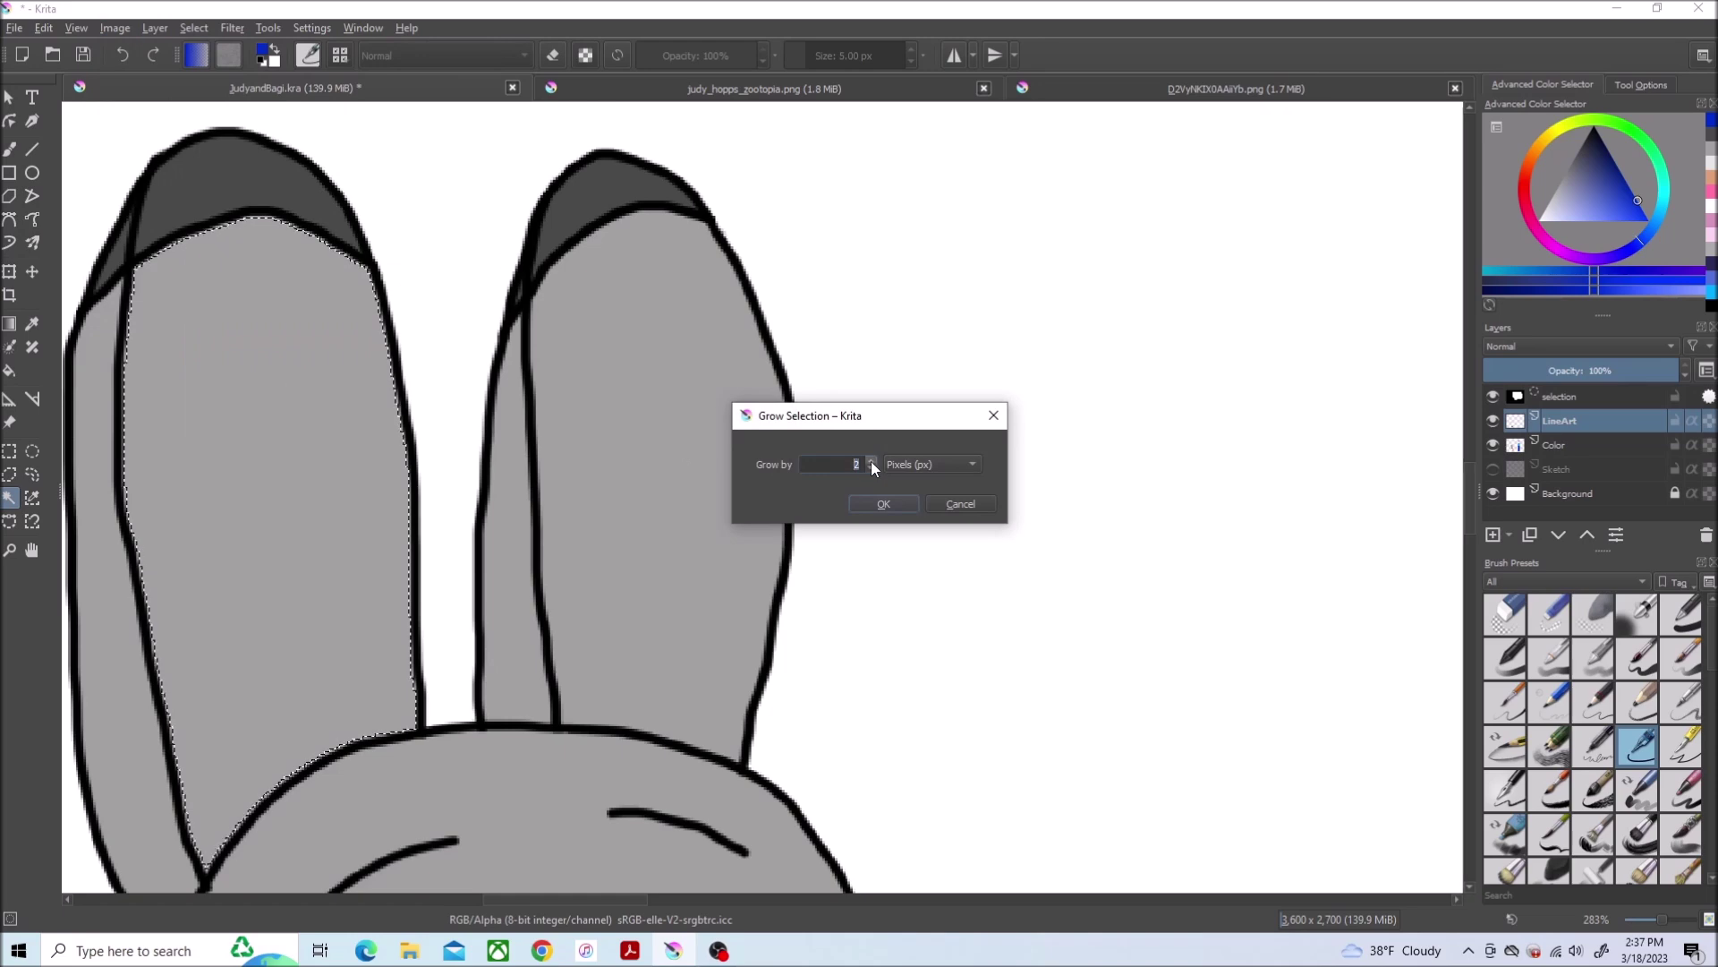
{"action": "left_click", "coordinate": [882, 502]}
{"action": "left_click", "coordinate": [1638, 613]}
{"action": "left_click_drag", "start_coordinate": [905, 56], "coordinate": [846, 72]}
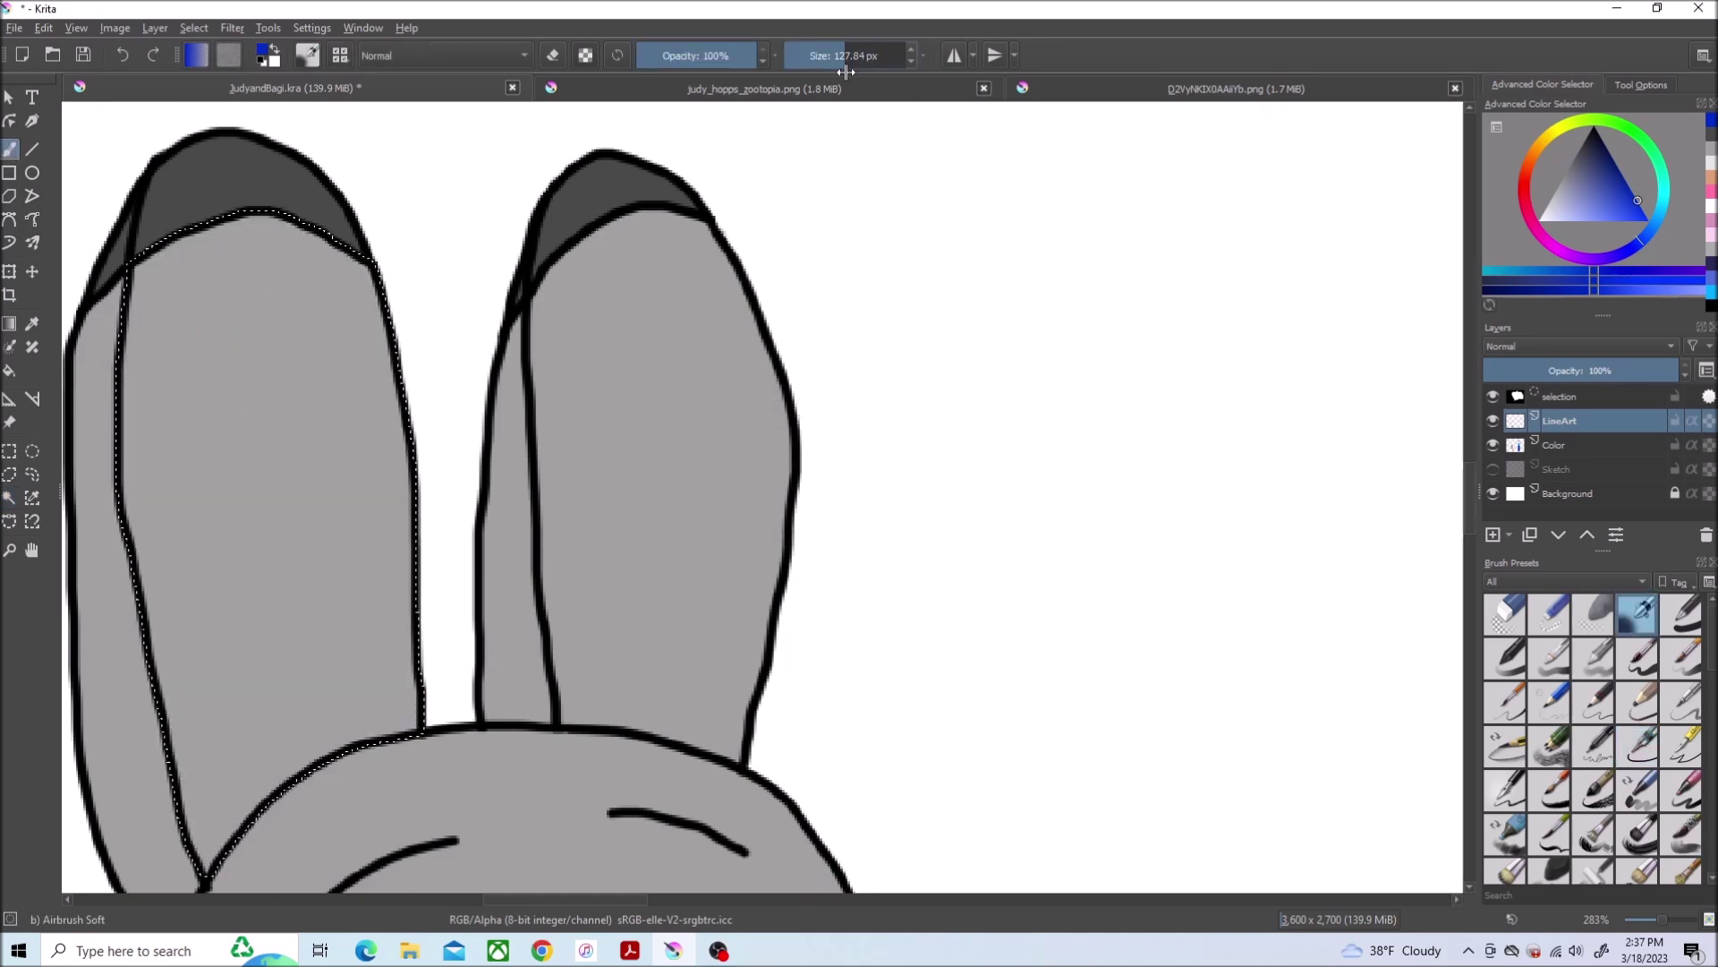
{"action": "left_click", "coordinate": [822, 93]}
{"action": "left_click", "coordinate": [476, 95]}
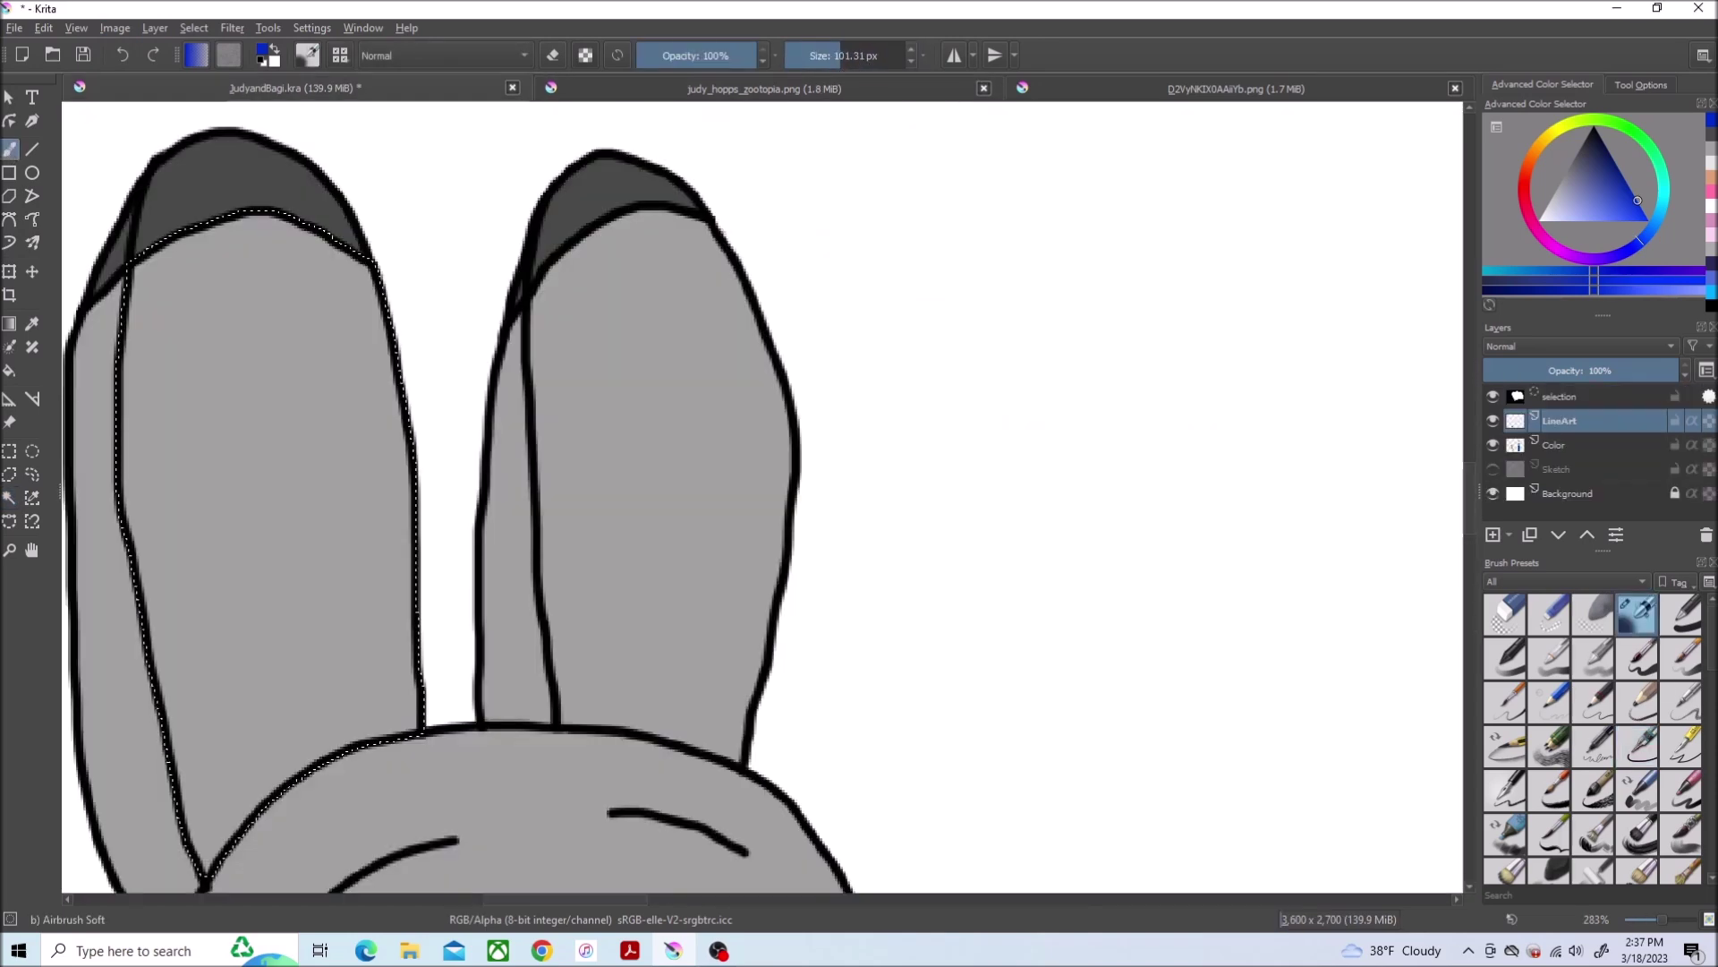
{"action": "mouse_move", "coordinate": [338, 453]}
{"action": "left_mouse_down"}
{"action": "mouse_move", "coordinate": [226, 793]}
{"action": "mouse_move", "coordinate": [288, 632]}
{"action": "mouse_move", "coordinate": [250, 585]}
{"action": "mouse_move", "coordinate": [230, 767]}
{"action": "left_mouse_up"}
{"action": "left_click", "coordinate": [122, 53]}
{"action": "key", "text": "Page_Down"}
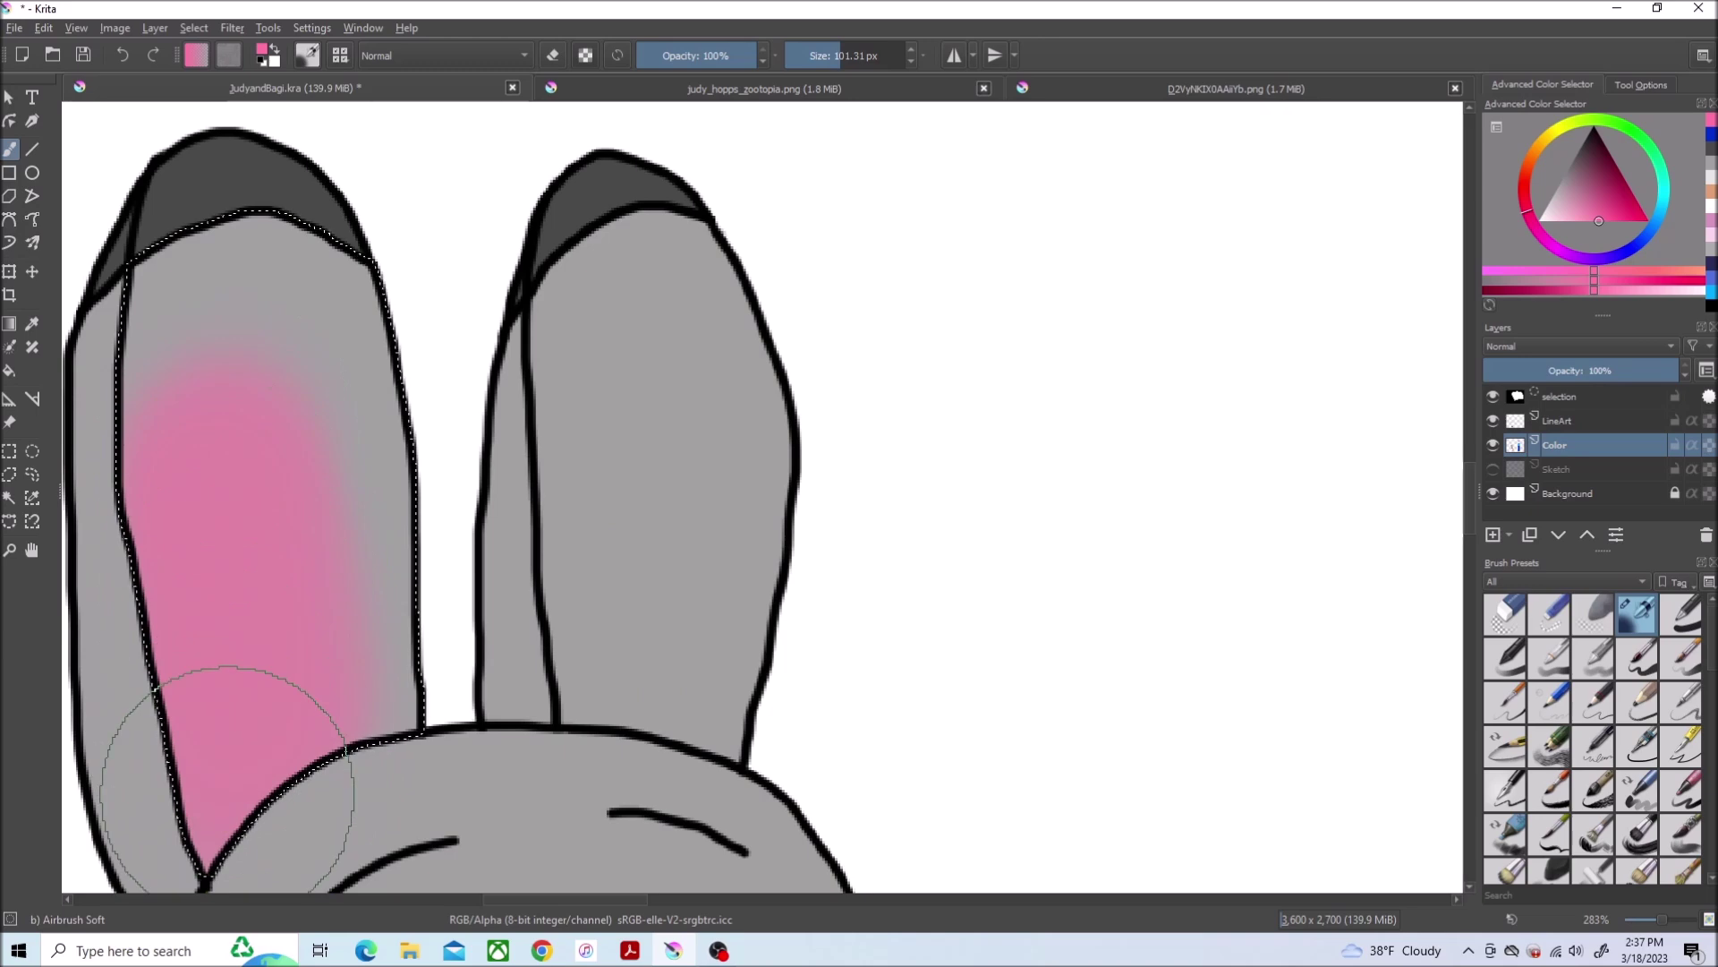
Select and grow the right inner ear, then airbrush it pink on the Color layer
{"action": "left_click", "coordinate": [10, 497]}
{"action": "left_click", "coordinate": [1557, 421]}
{"action": "left_click", "coordinate": [621, 353]}
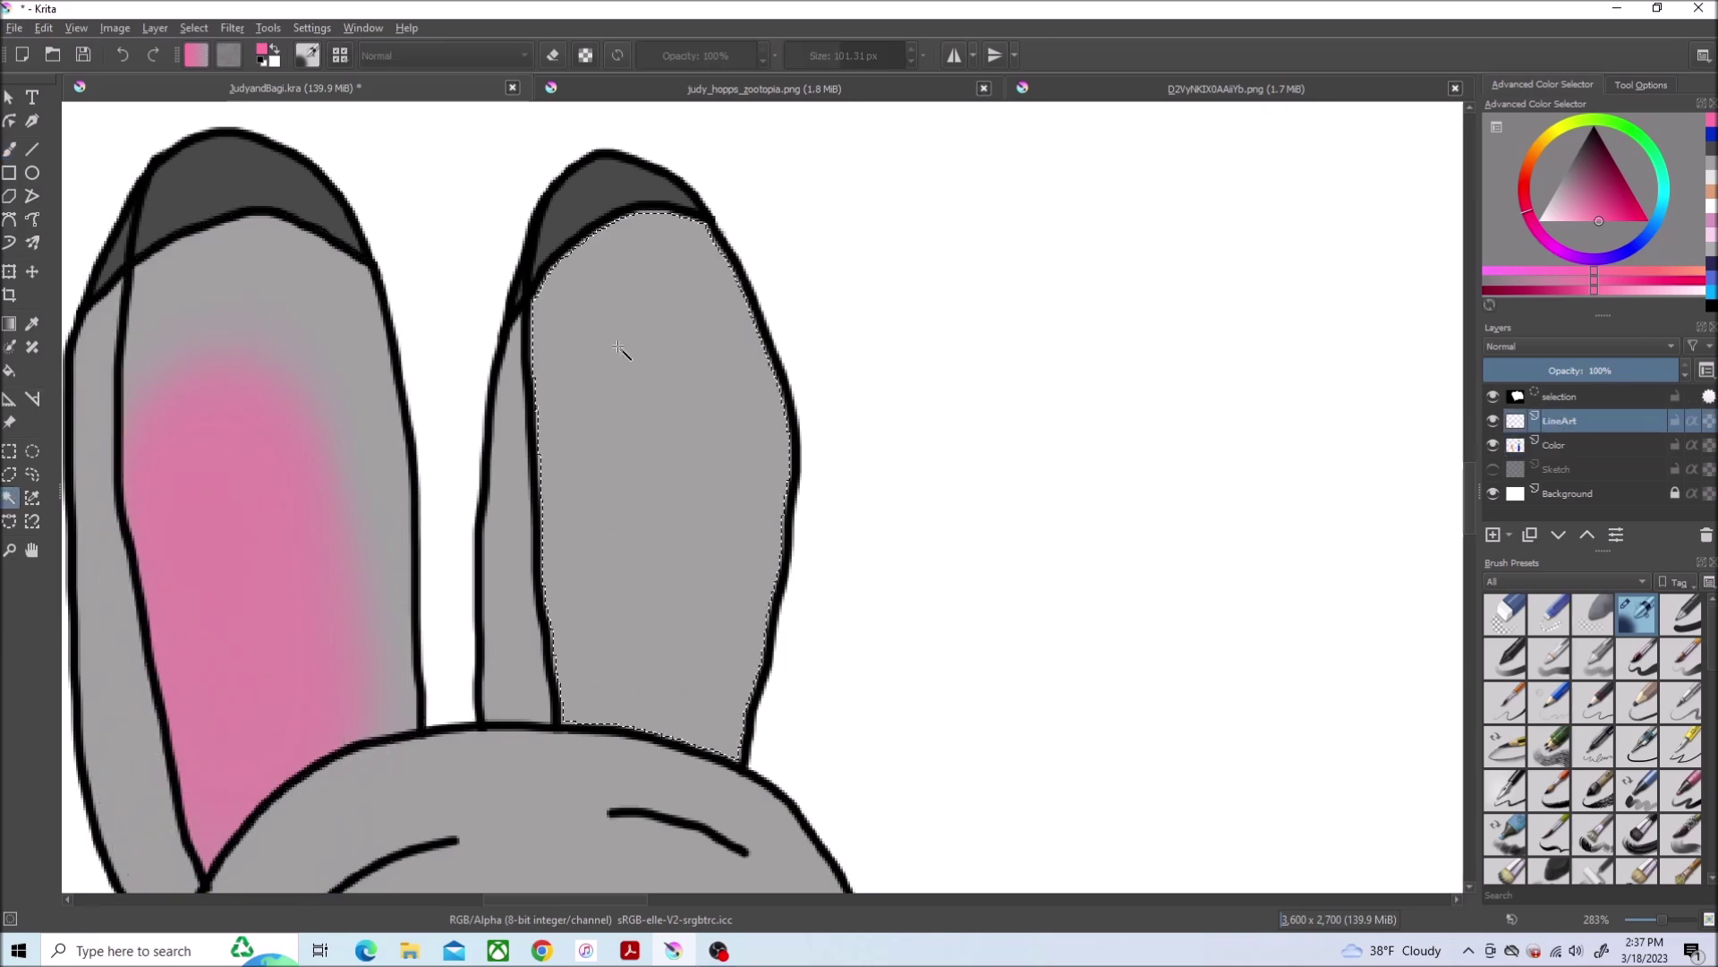
{"action": "left_click", "coordinate": [194, 27]}
{"action": "left_click", "coordinate": [238, 344]}
{"action": "left_click", "coordinate": [883, 503]}
{"action": "key", "text": "Page_Down"}
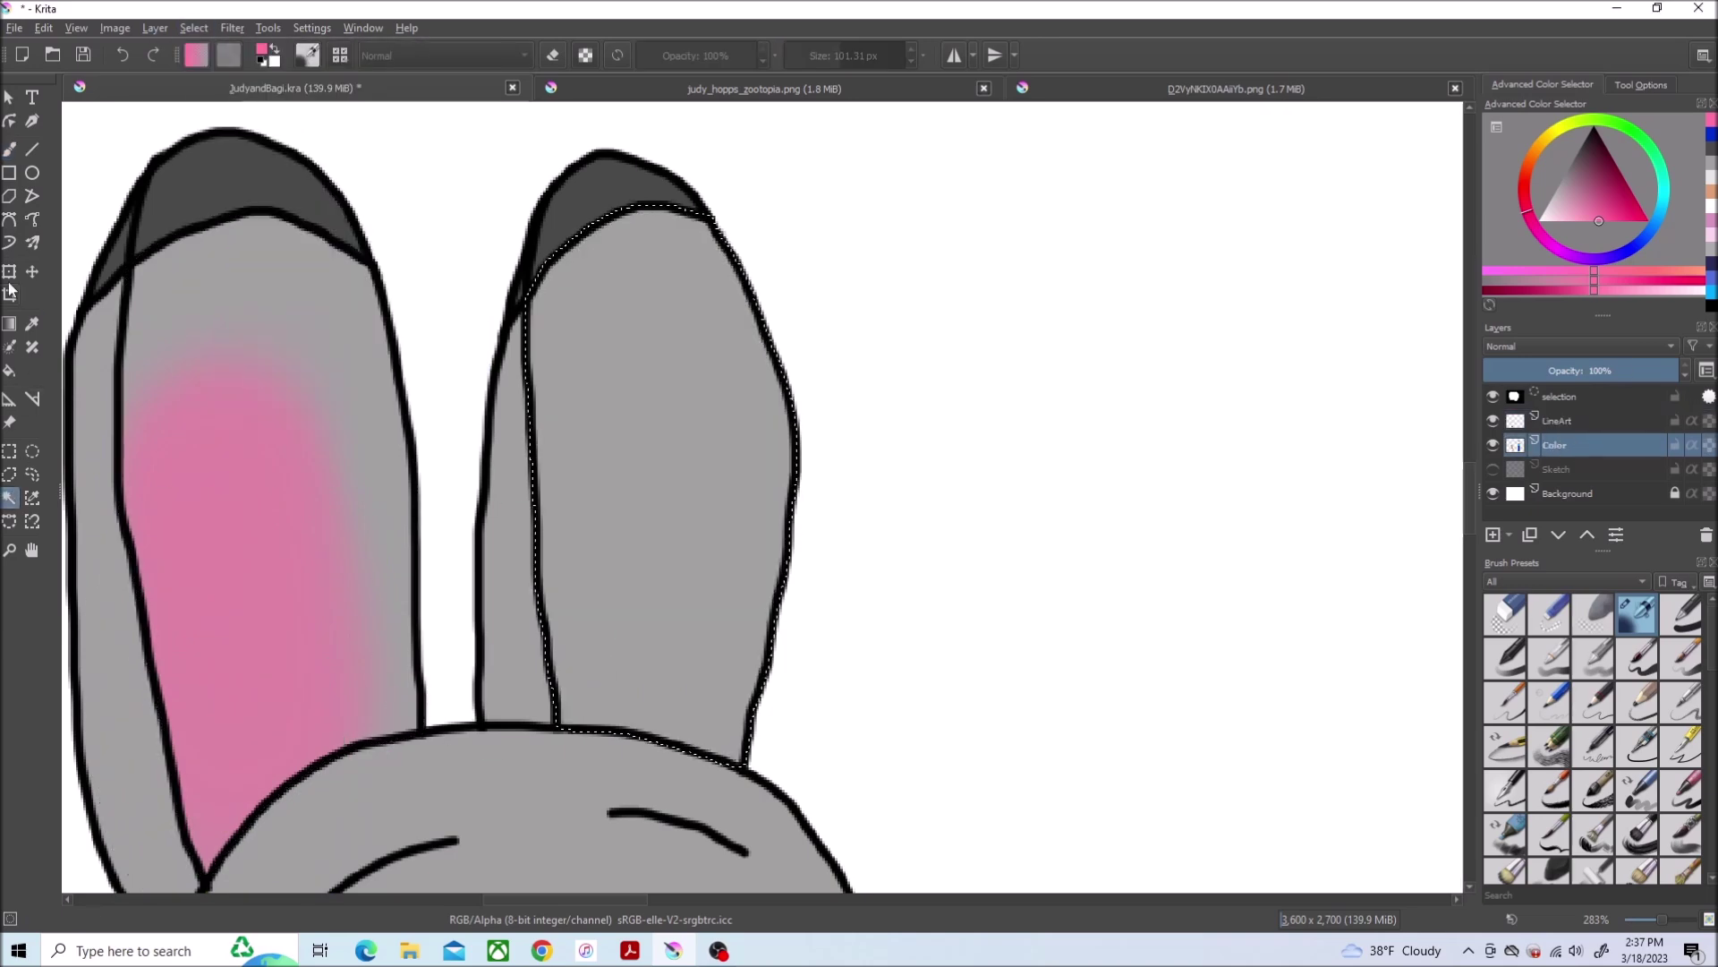
{"action": "key", "text": "b"}
{"action": "mouse_move", "coordinate": [595, 537]}
{"action": "left_mouse_down"}
{"action": "mouse_move", "coordinate": [633, 525]}
{"action": "mouse_move", "coordinate": [621, 403]}
{"action": "mouse_move", "coordinate": [634, 573]}
{"action": "mouse_move", "coordinate": [574, 730]}
{"action": "left_mouse_up"}
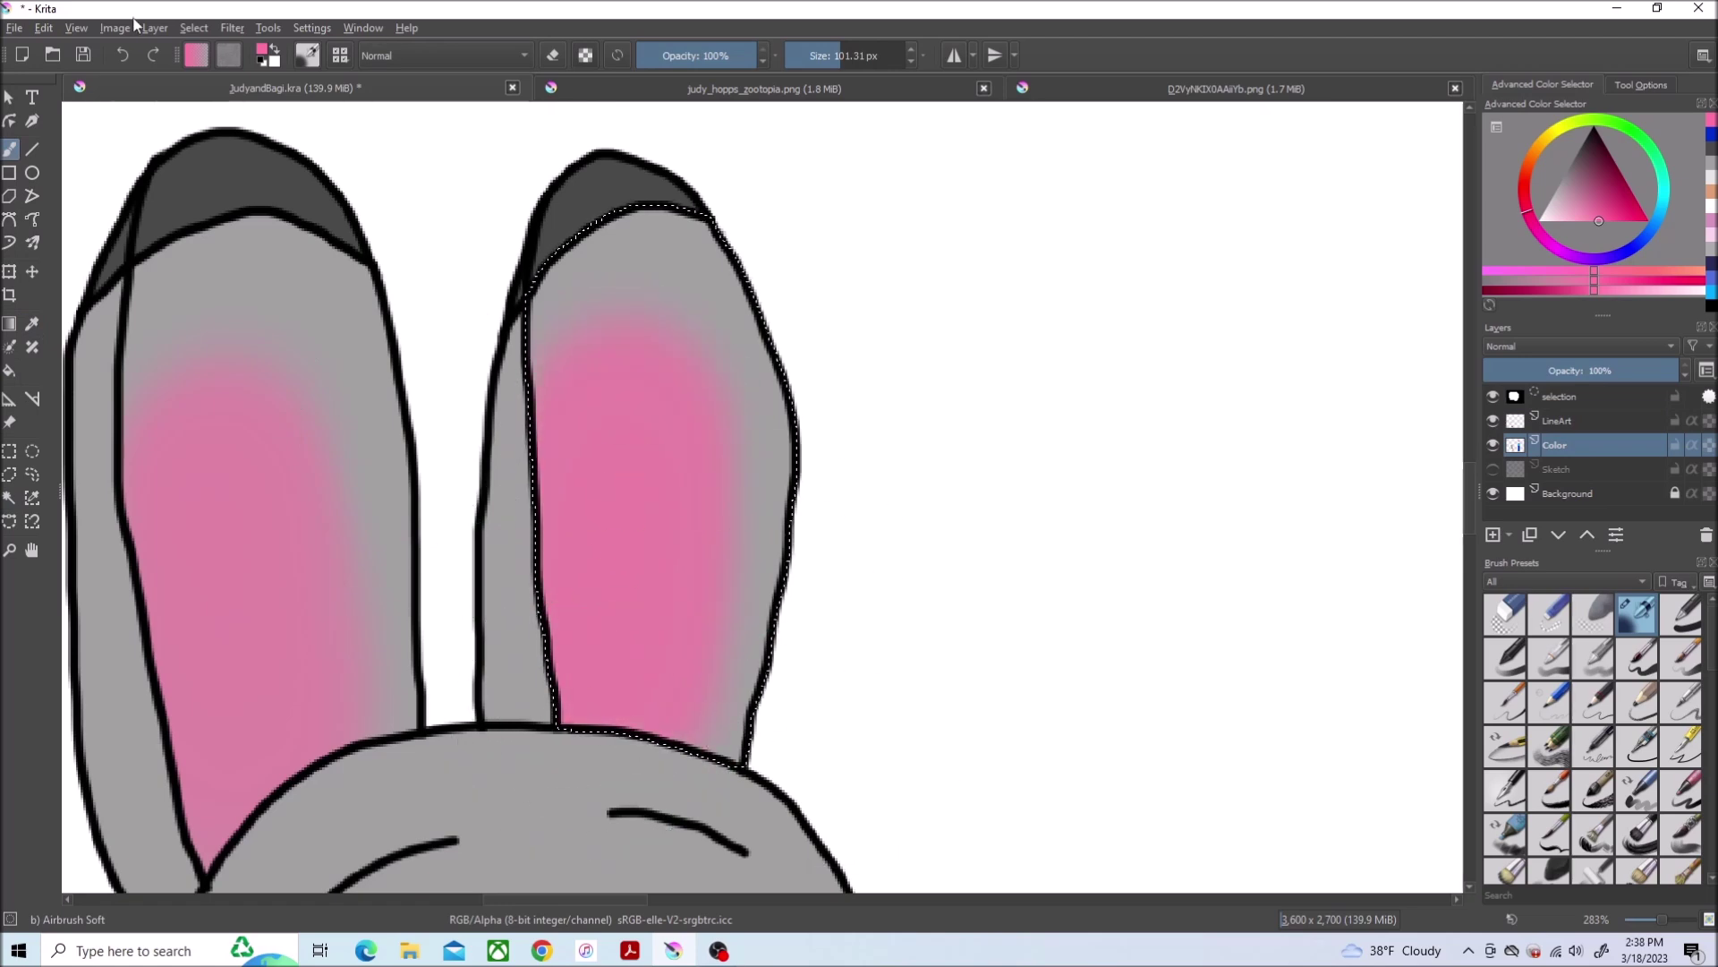
{"action": "left_click", "coordinate": [195, 27]}
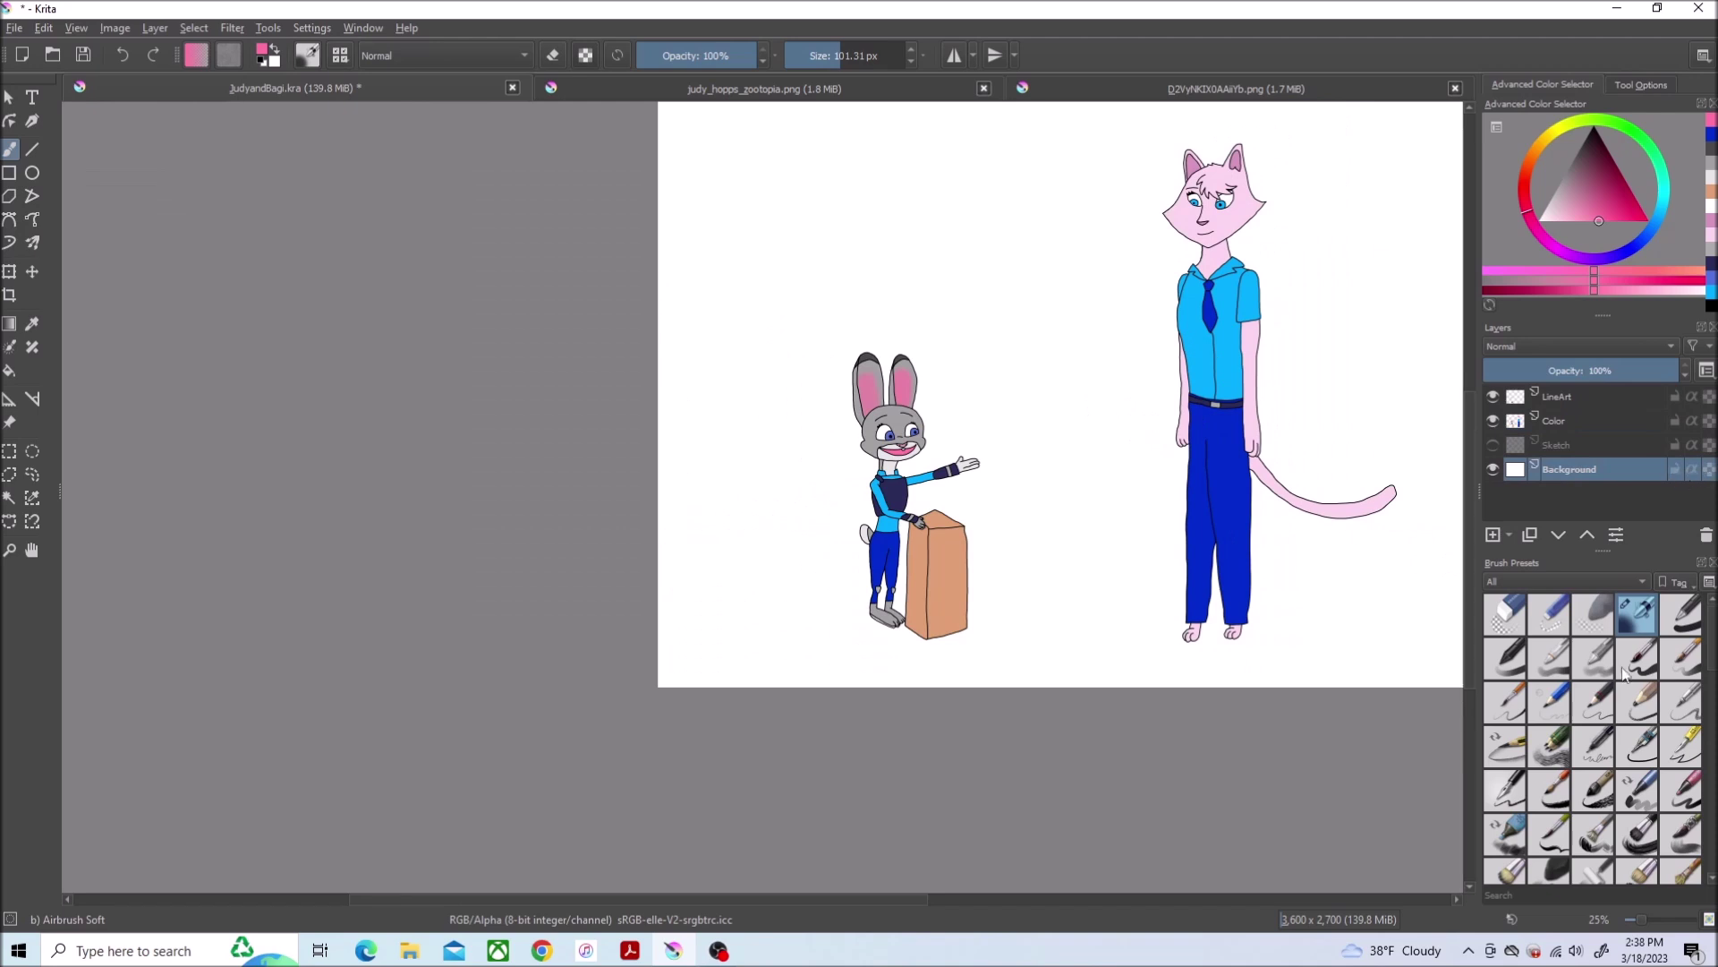
Select the lower part of the canvas and fill it deep brown as the floor
{"action": "left_click", "coordinate": [10, 452]}
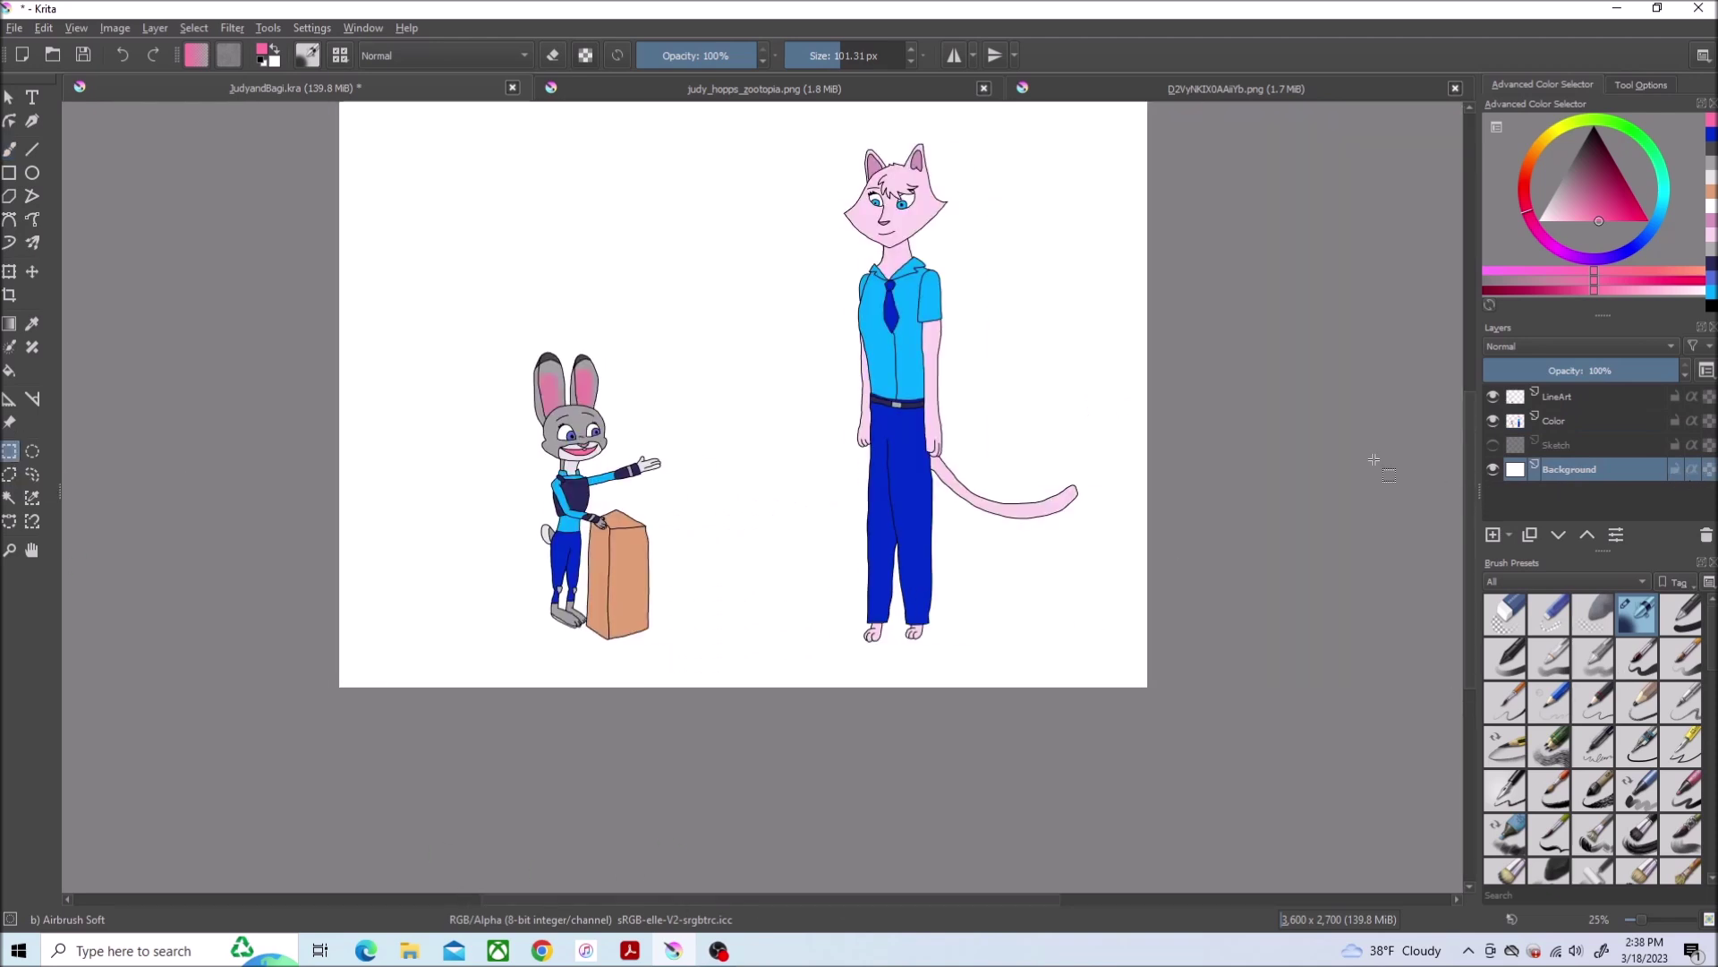
{"action": "left_click", "coordinate": [1640, 748]}
{"action": "left_click_drag", "start_coordinate": [254, 835], "coordinate": [248, 835]}
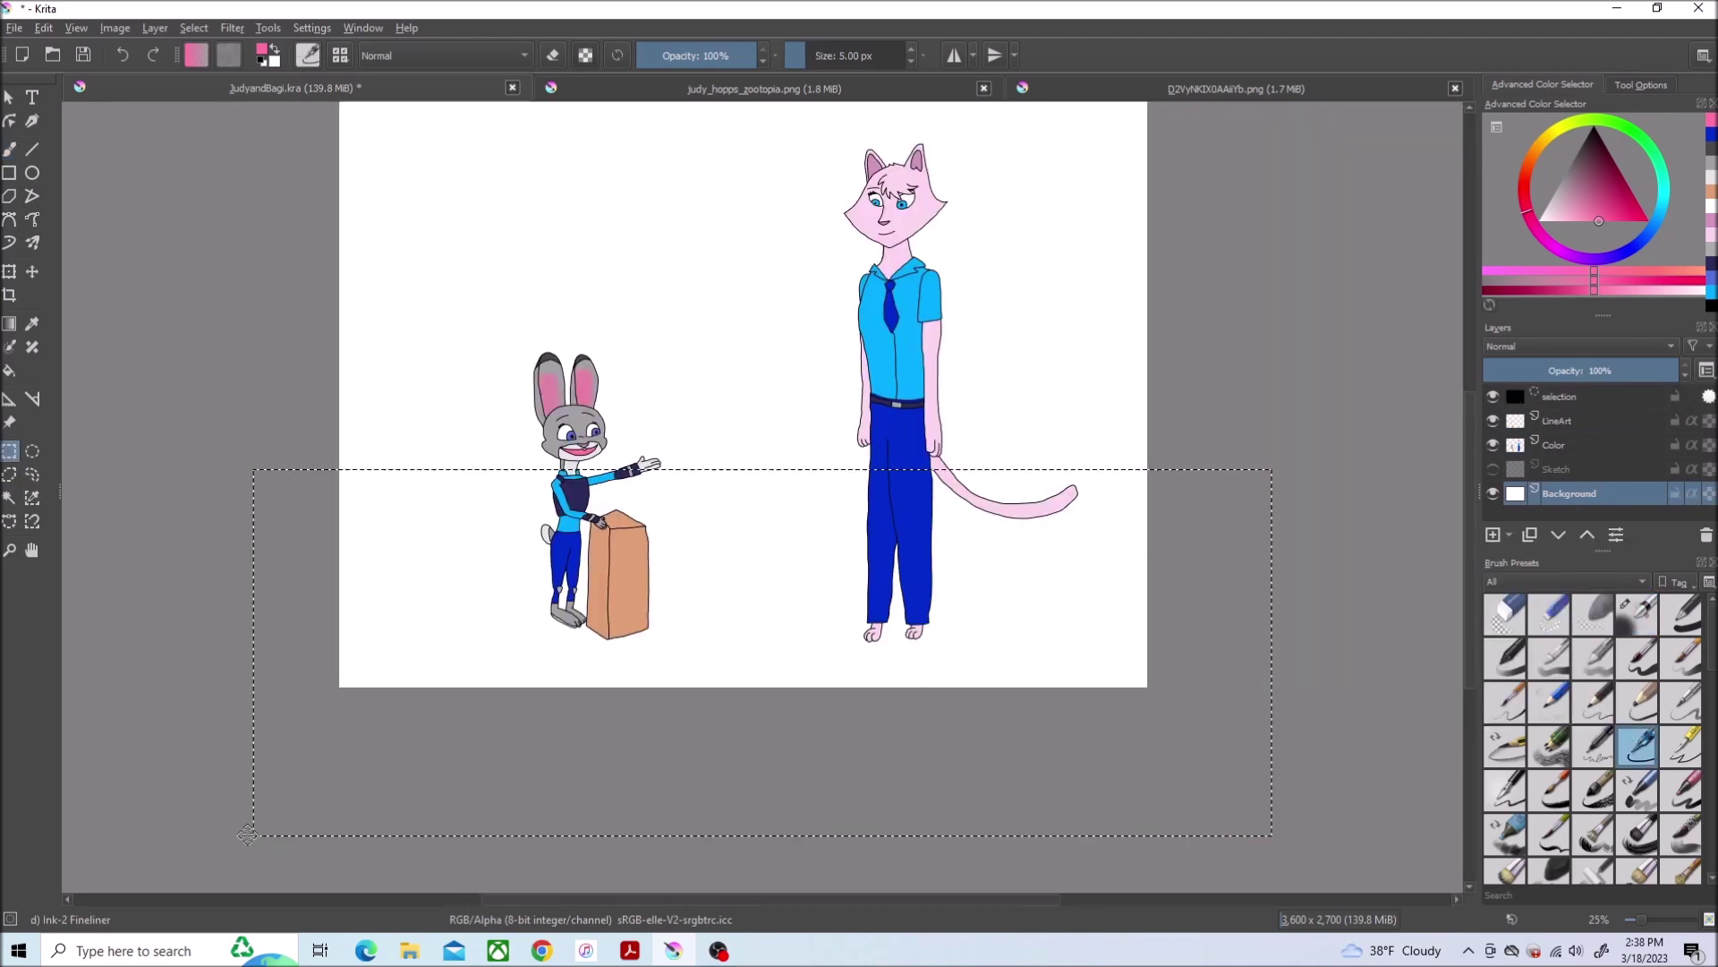
{"action": "left_click", "coordinate": [28, 375]}
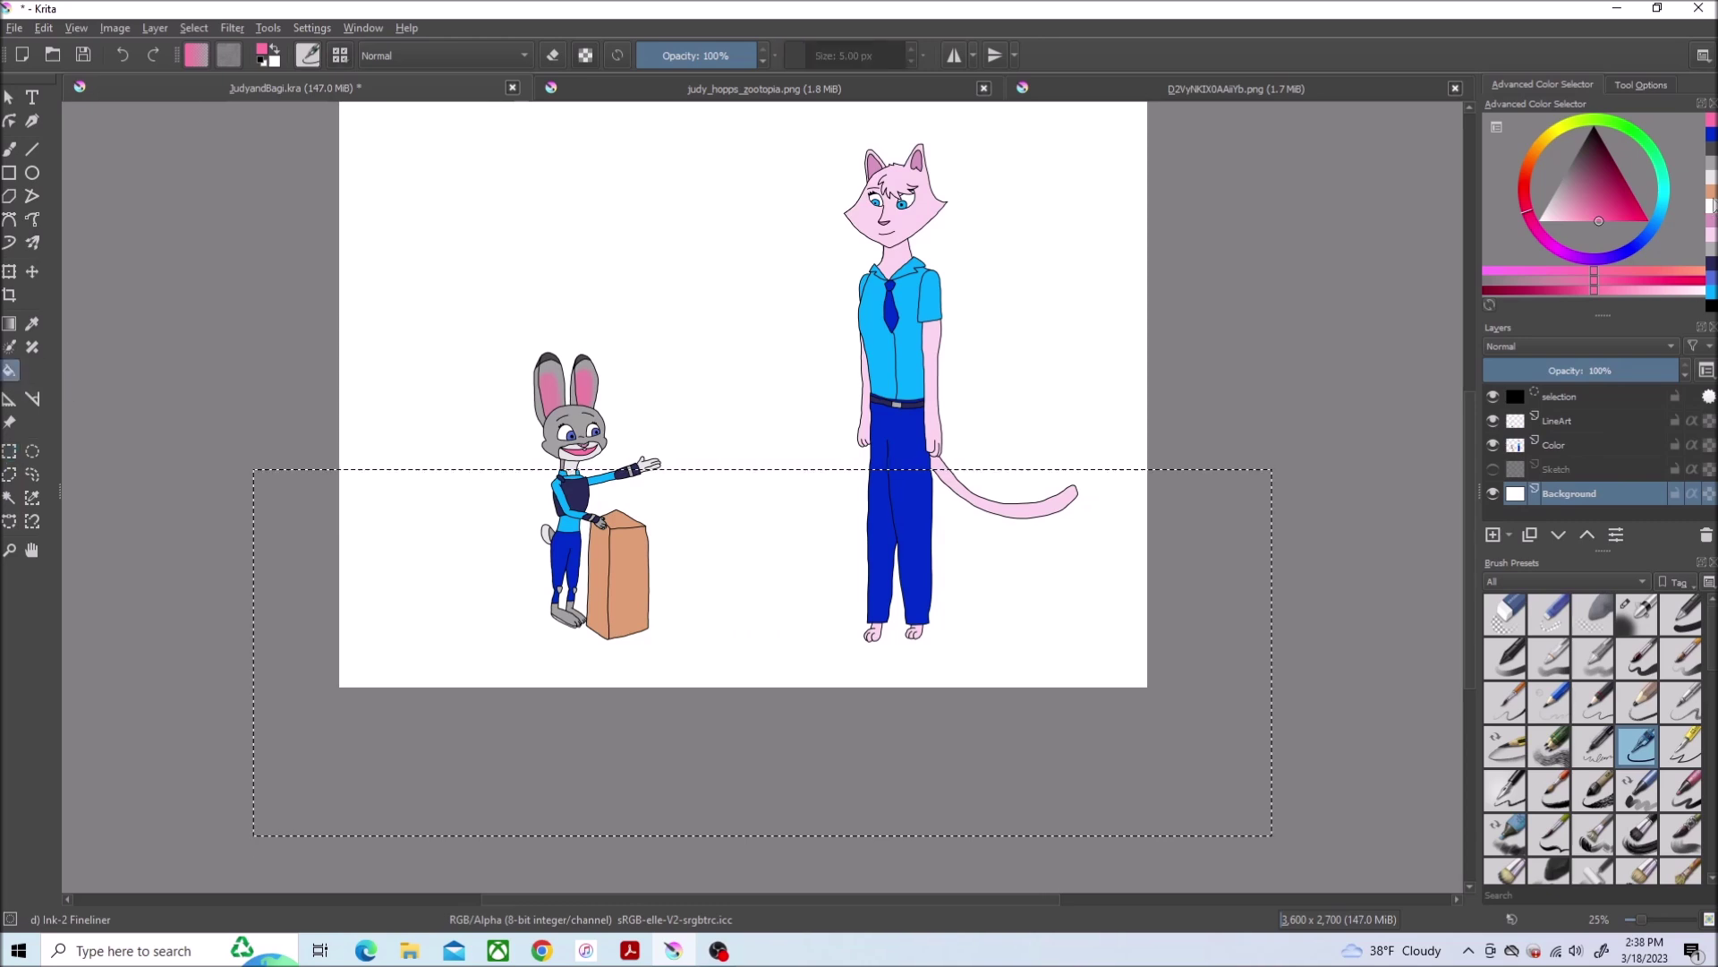
{"action": "left_click", "coordinate": [1526, 157]}
{"action": "left_click_drag", "start_coordinate": [1593, 184], "coordinate": [1606, 174]}
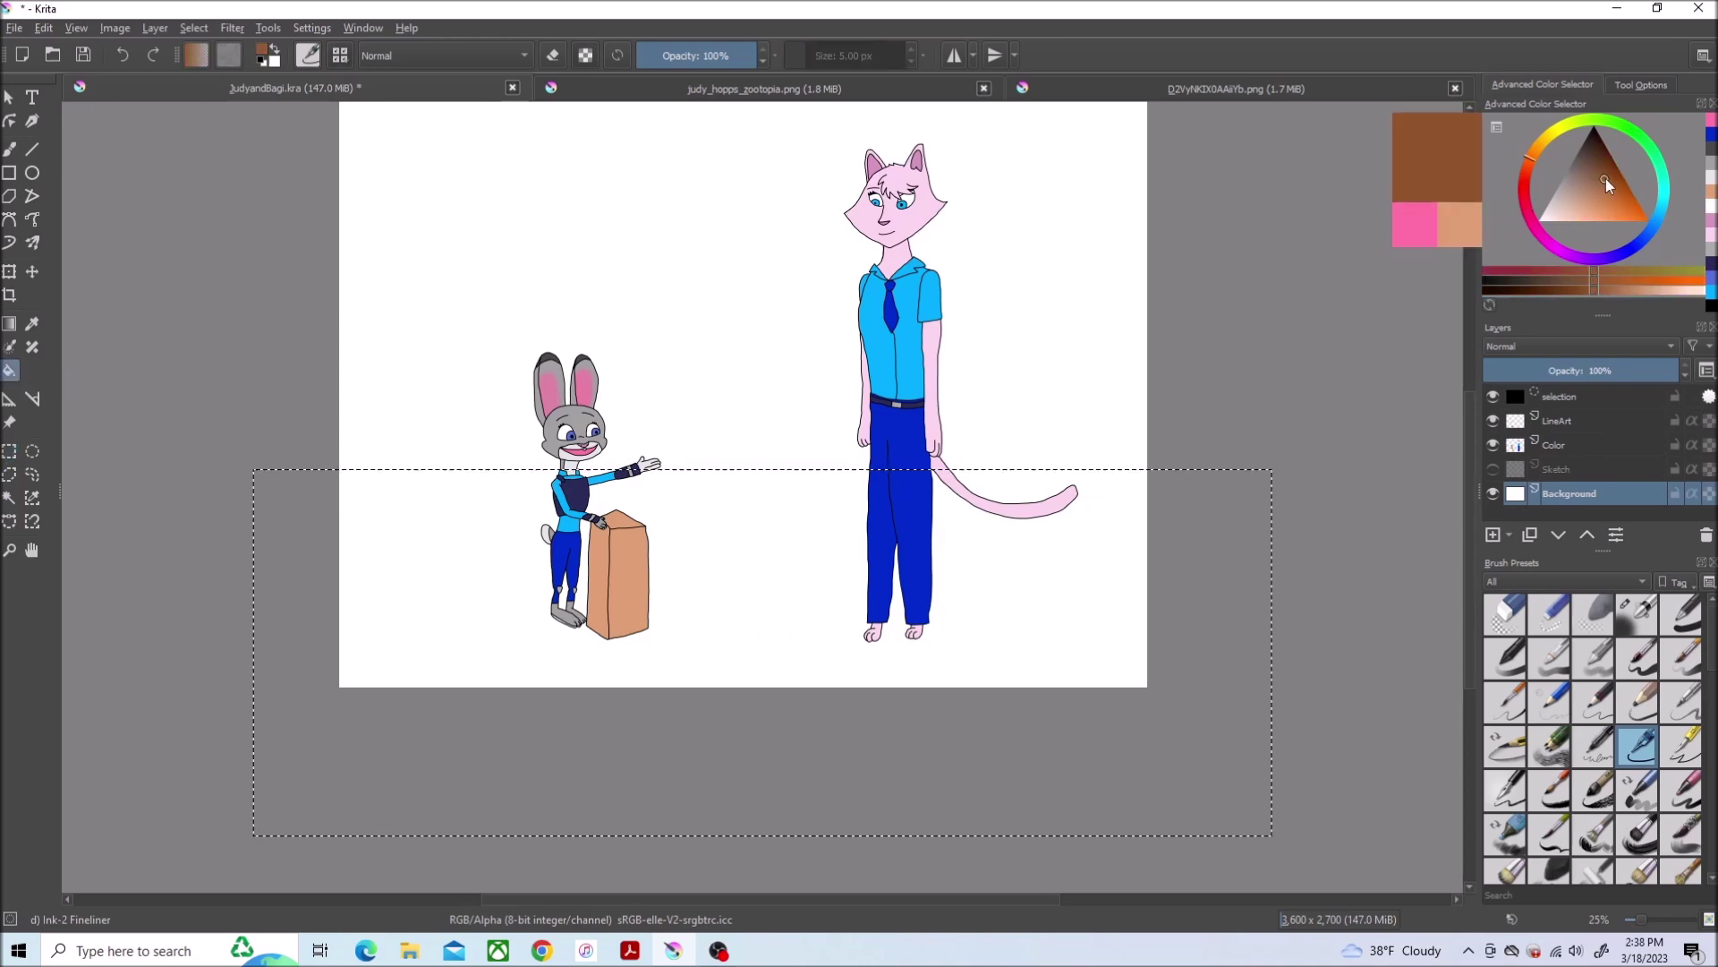
{"action": "left_click", "coordinate": [786, 541]}
{"action": "scroll", "coordinate": [787, 542], "scroll_direction": "up", "scroll_amount": 2}
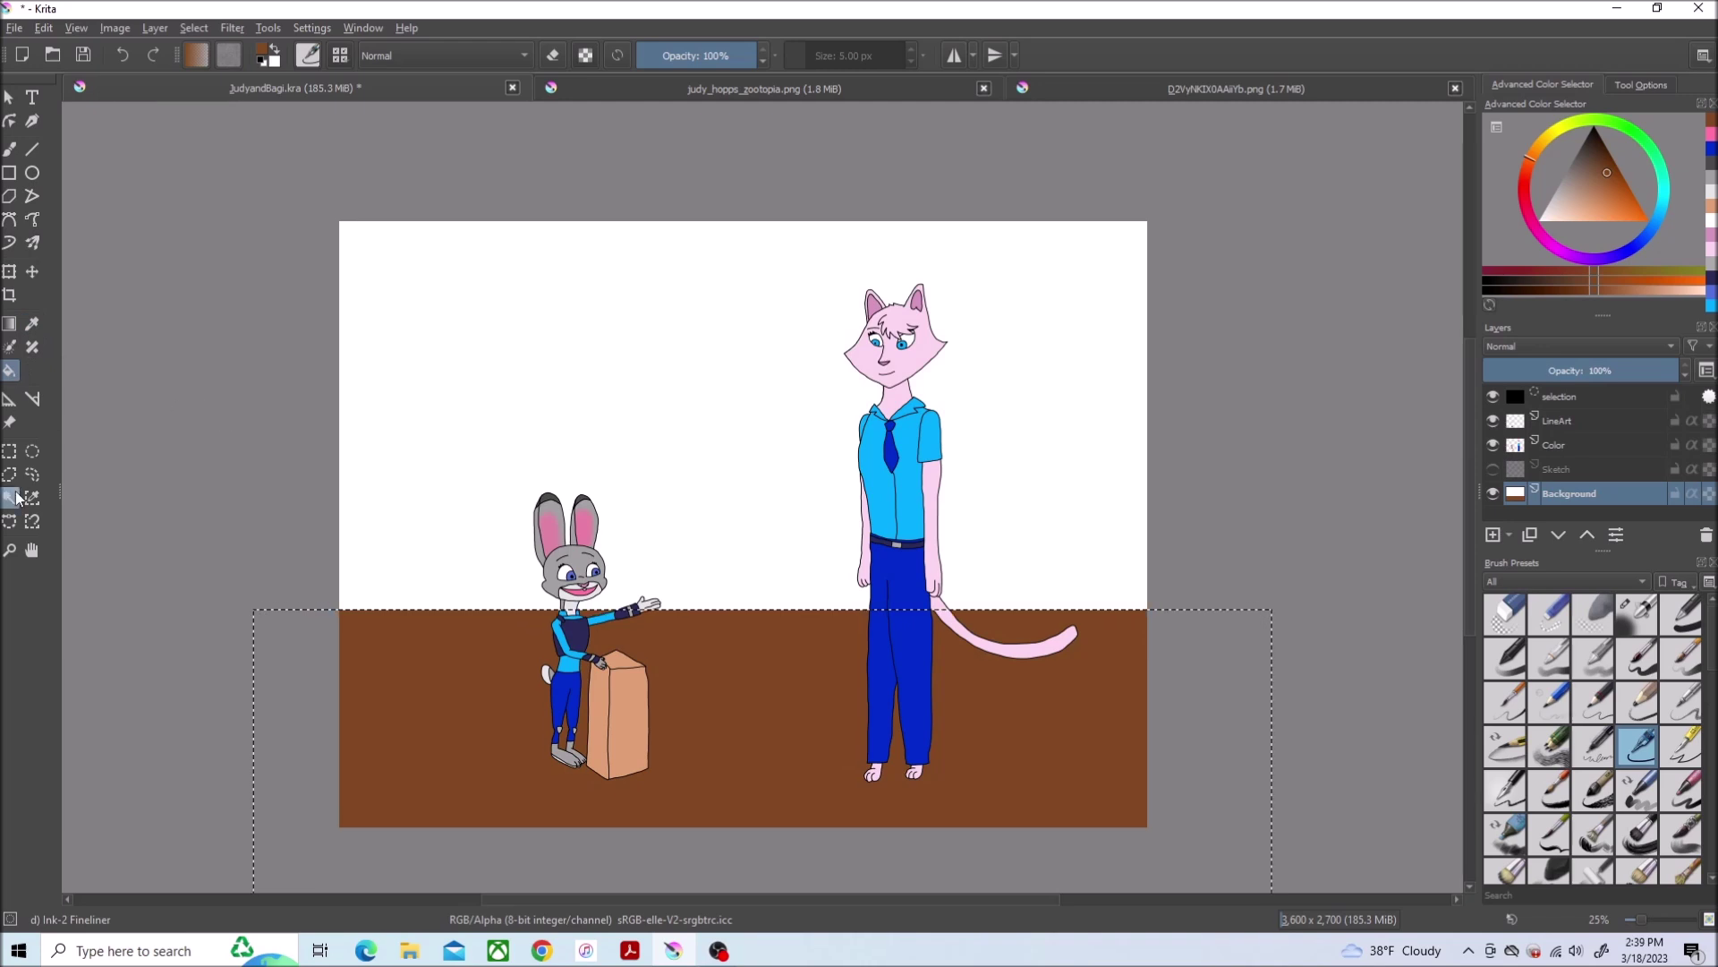
Invert the selection and fill the wall area above the floor with blue
{"action": "key", "text": "ctrl+shift+i"}
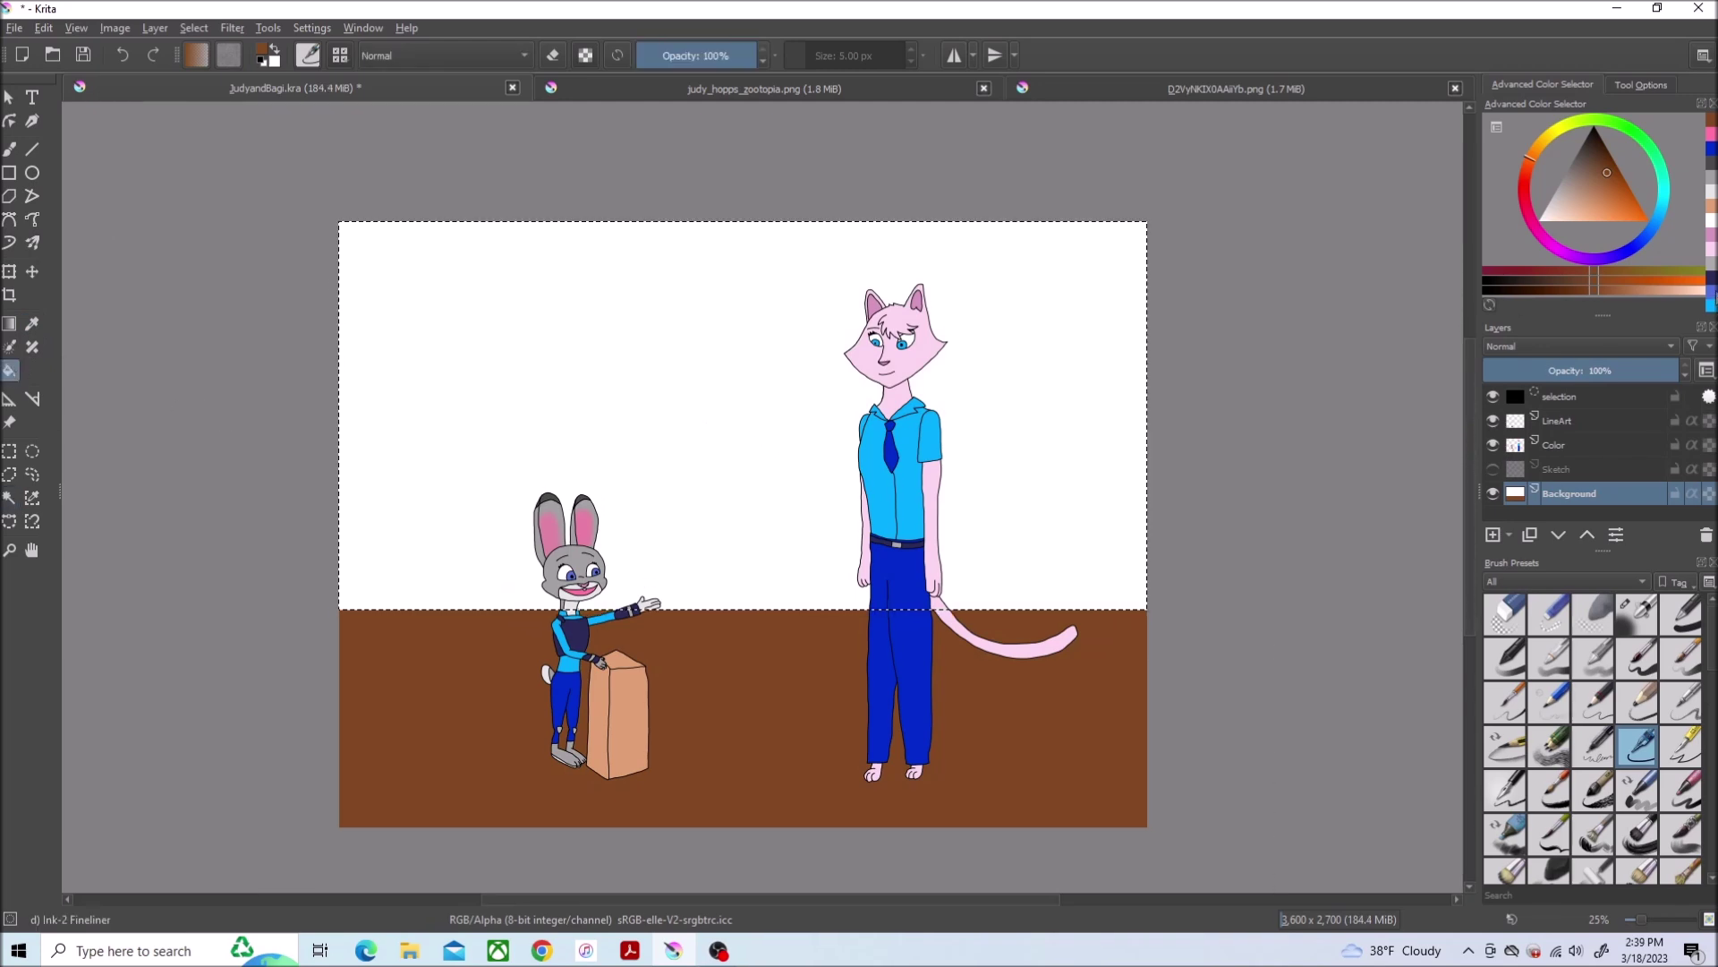
{"action": "key", "text": "shift+BackSpace"}
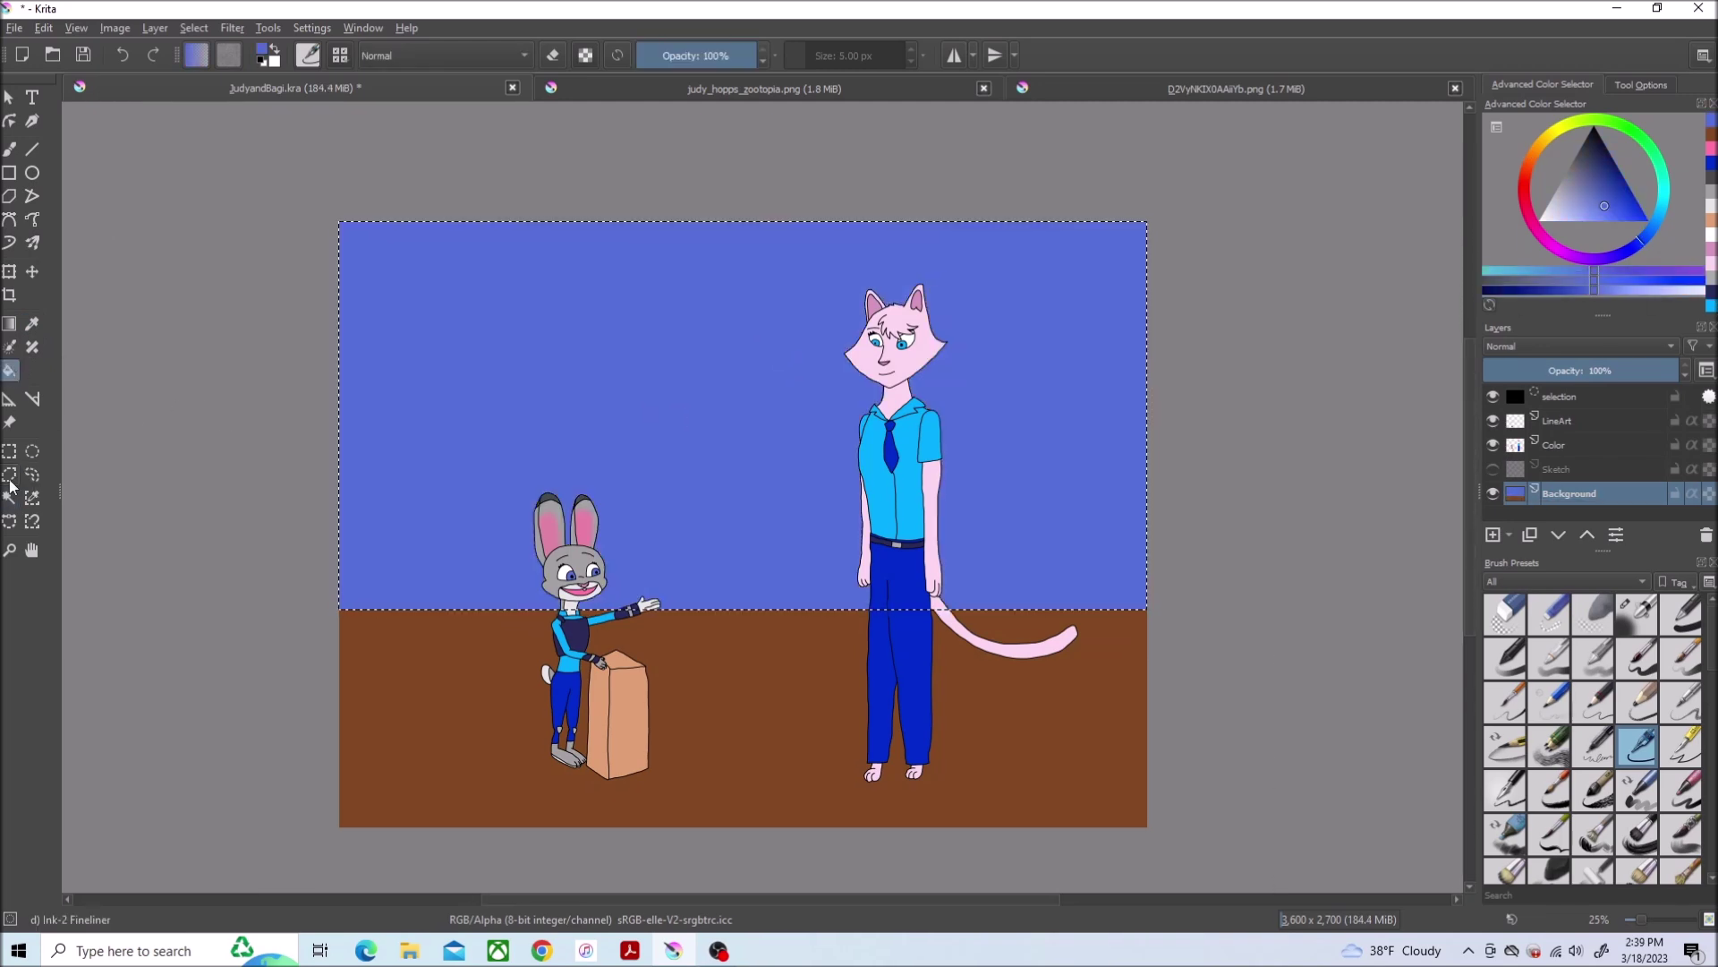
{"action": "left_click", "coordinate": [9, 475]}
Outline a large spotlight polygon on the wall and fill it pale yellow
{"action": "left_click_drag", "start_coordinate": [725, 574], "coordinate": [884, 173]}
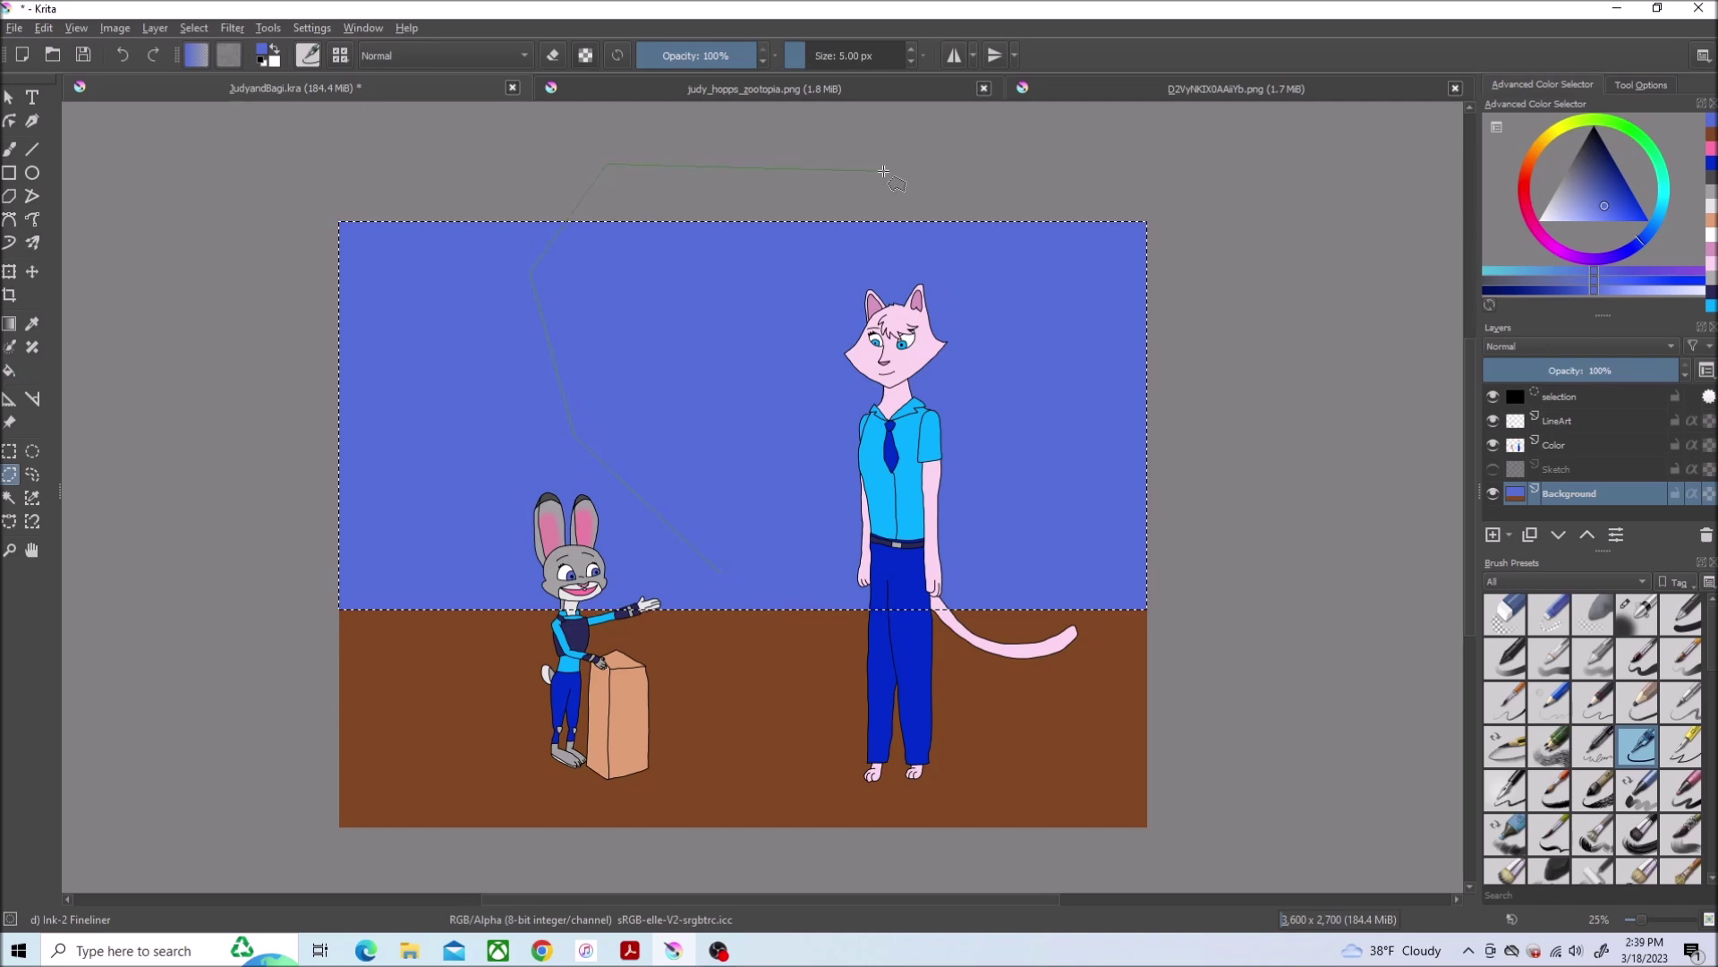
{"action": "left_click_drag", "start_coordinate": [884, 172], "coordinate": [725, 571]}
{"action": "left_click_drag", "start_coordinate": [1550, 145], "coordinate": [1597, 127]}
{"action": "key", "text": "f"}
{"action": "left_click", "coordinate": [688, 329]}
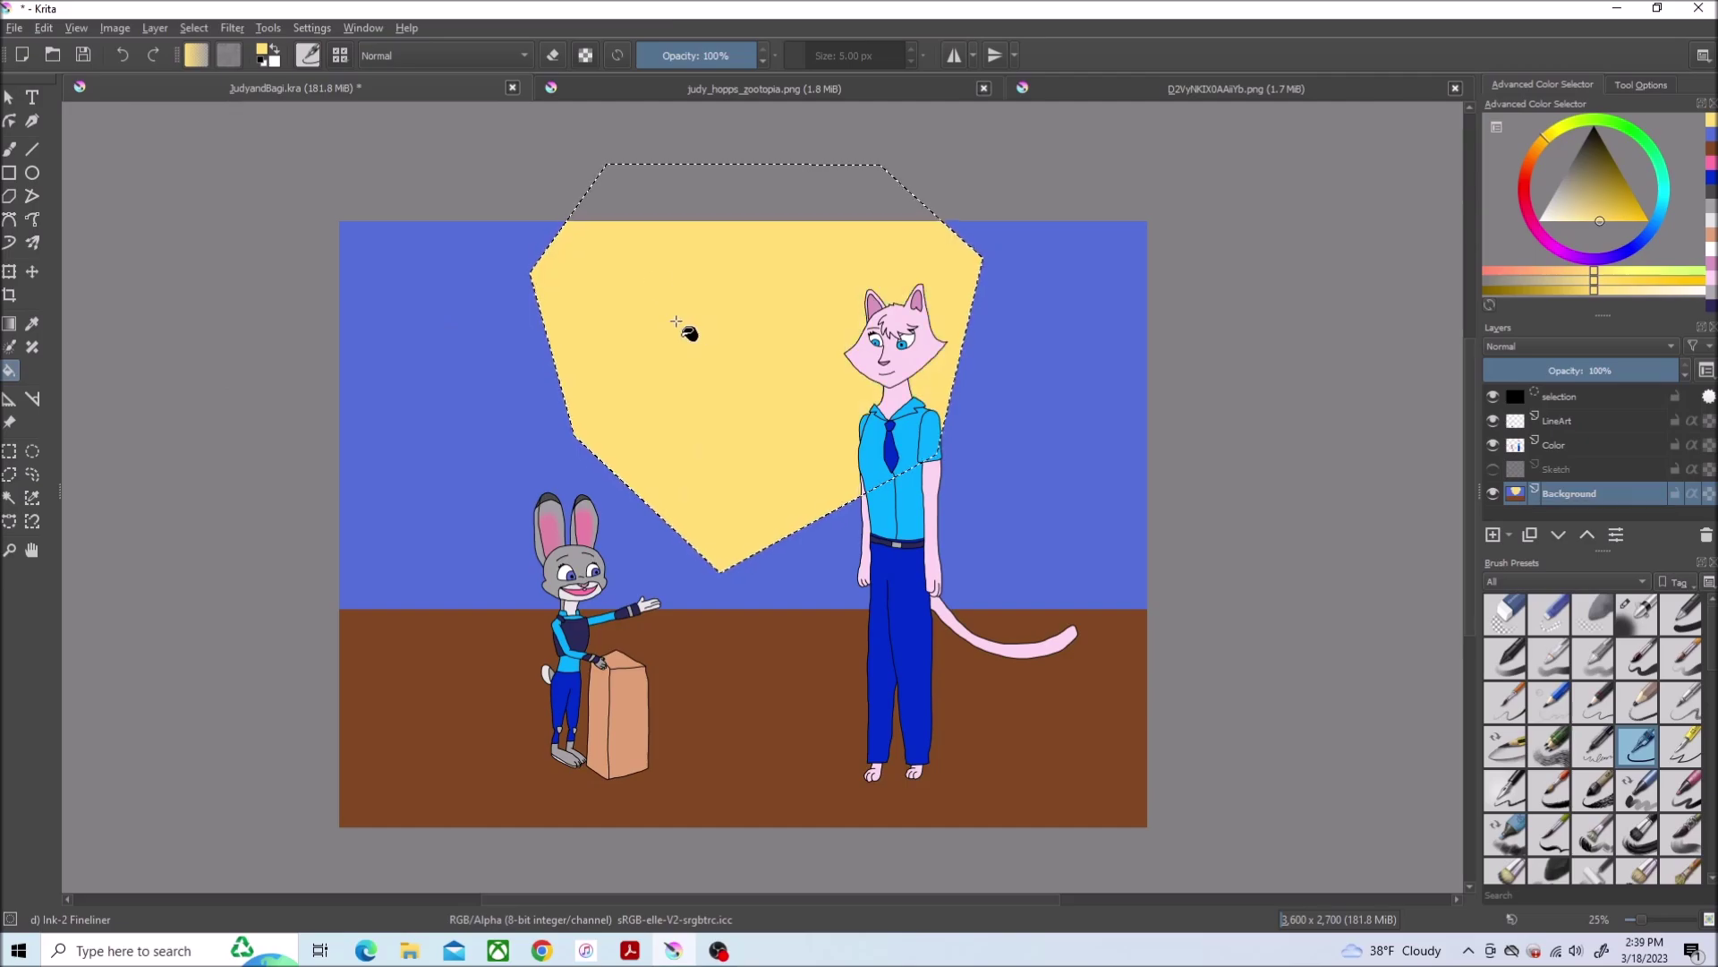